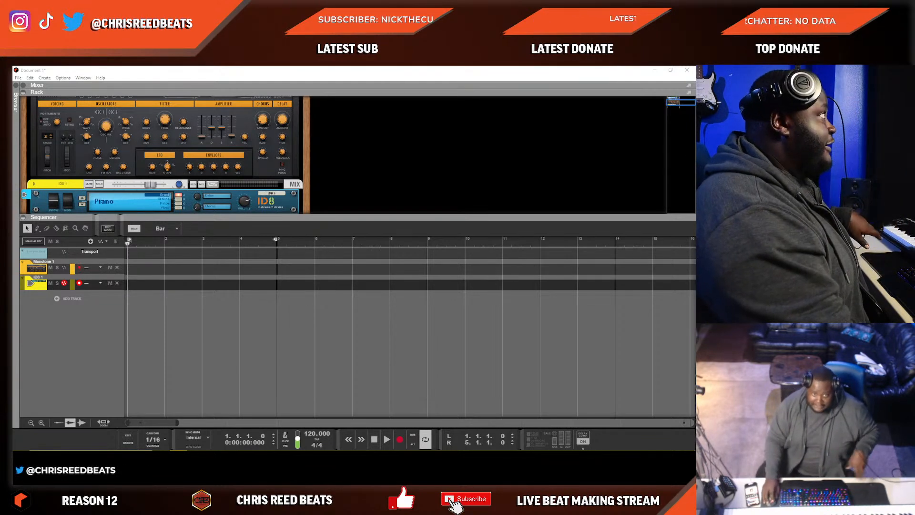
mouse_move(329, 449)
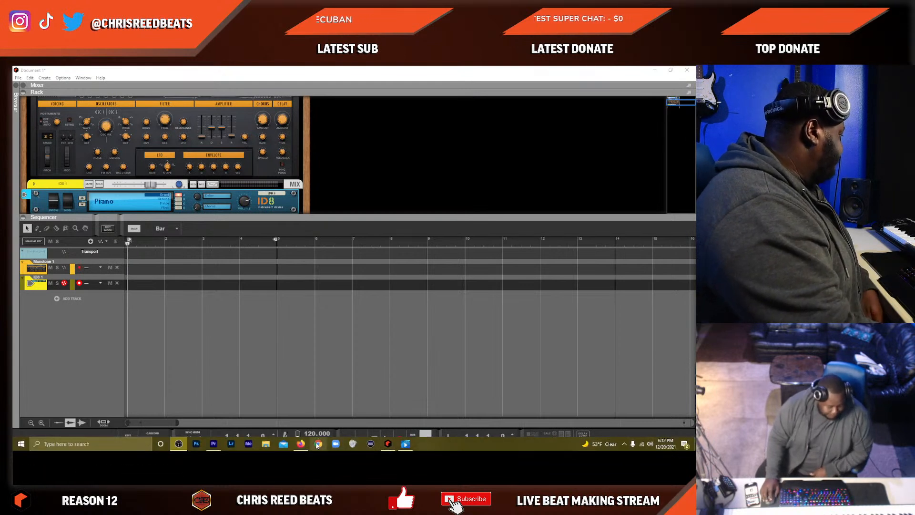
mouse_move(302, 446)
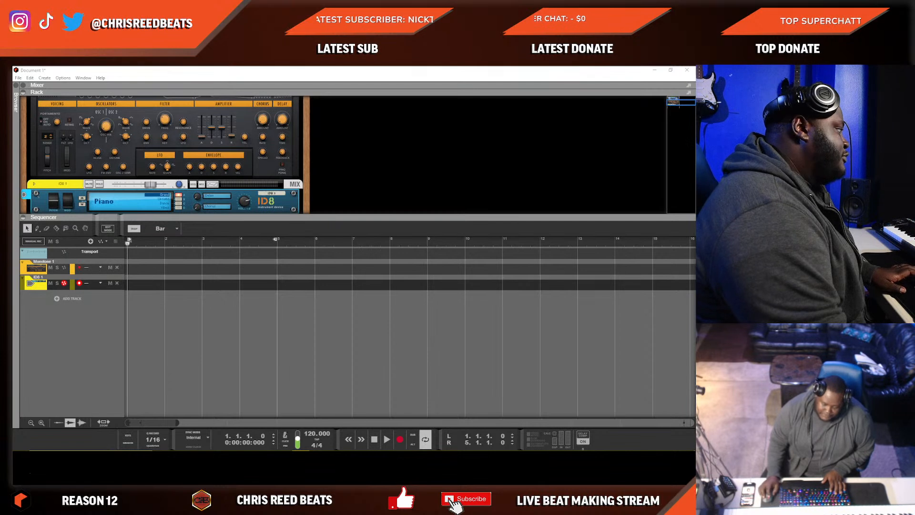
left_click(521, 290)
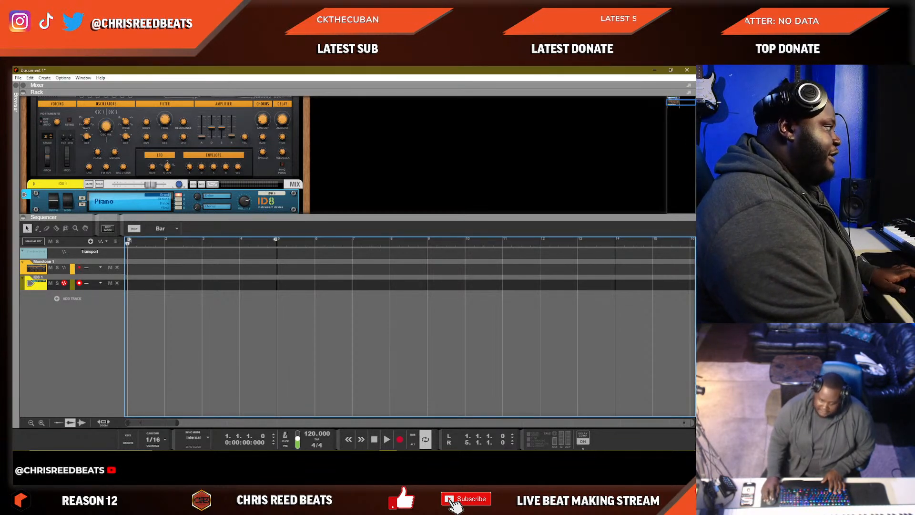
key("alt+Tab")
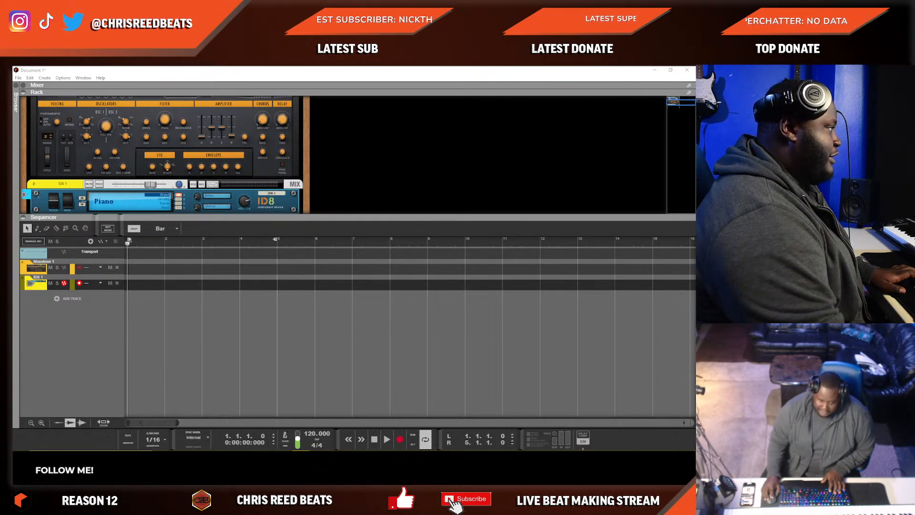
left_click(471, 266)
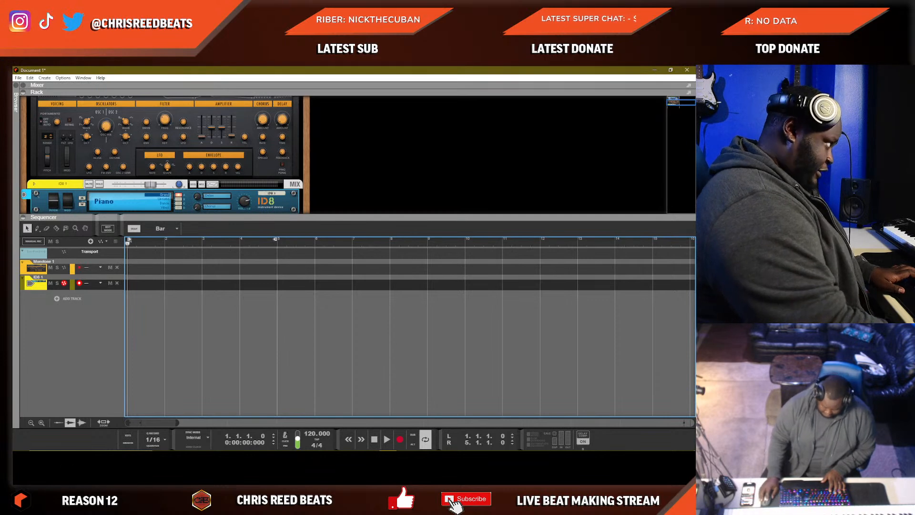
key("alt+Tab")
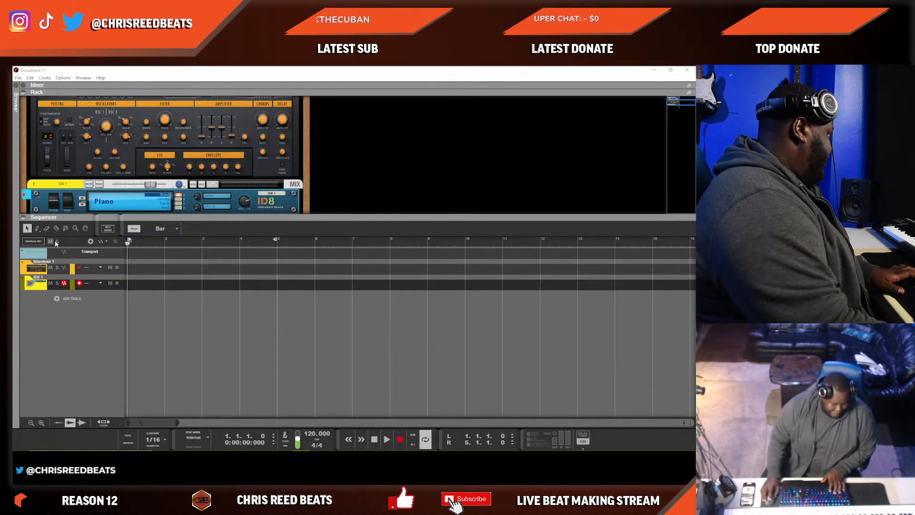
Delete the ID8 instrument and the Monotone Bass Synthesizer from the rack.
scroll(137, 190, "down", 3)
scroll(215, 186, "up", 2)
left_click(285, 179)
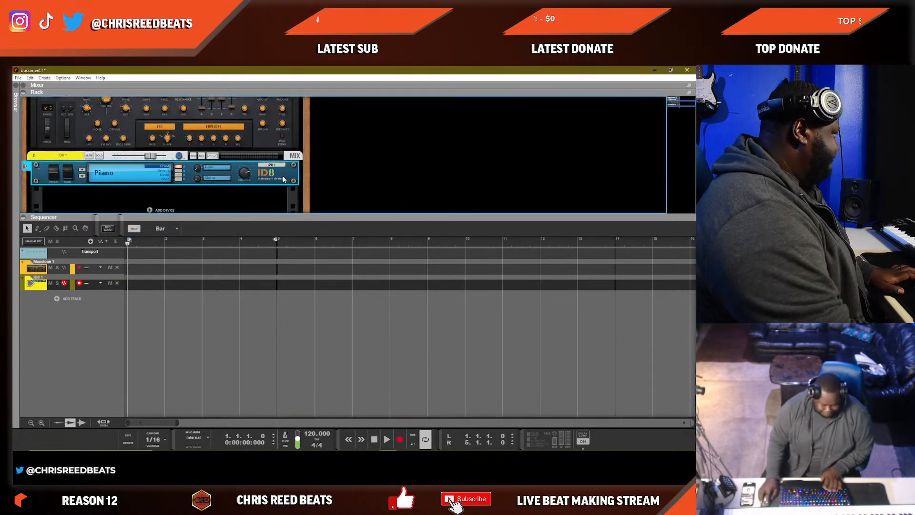
key("Delete")
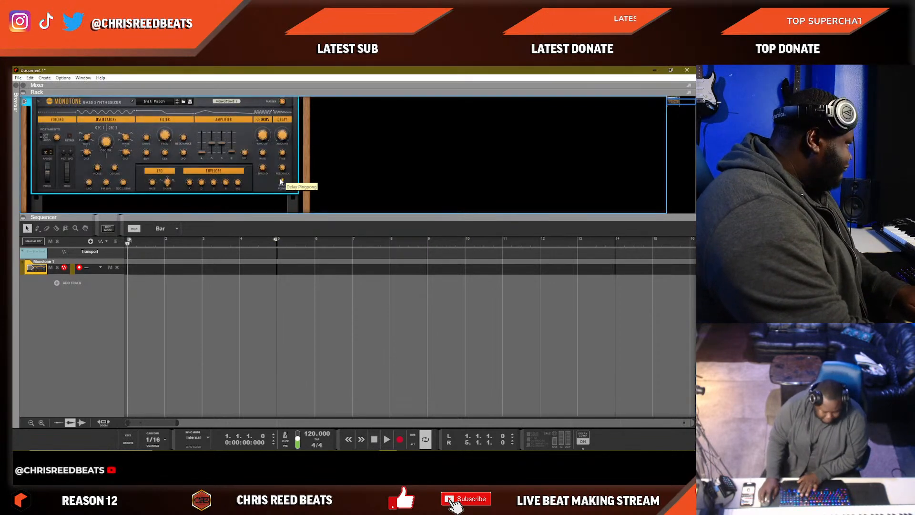
key("Delete")
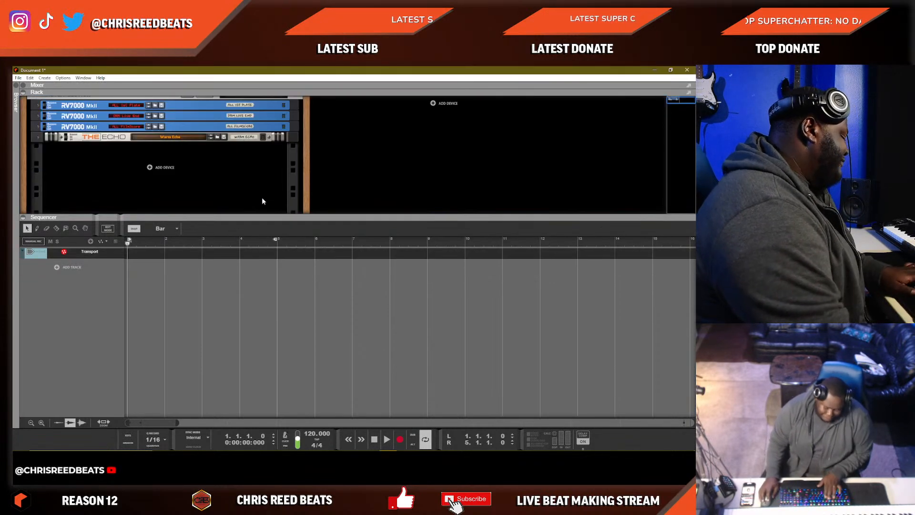
Expand the rack to fill the work area and show the browser beside it.
key("F7")
key("F7")
key("F6")
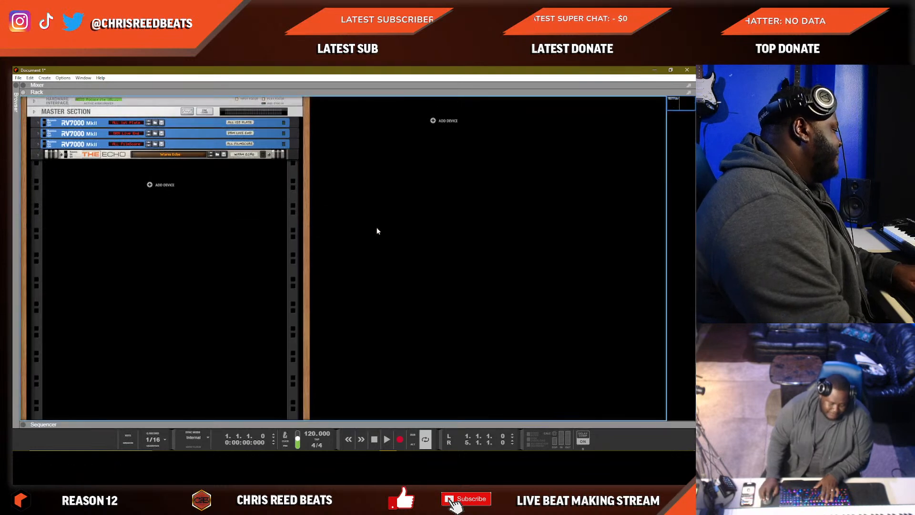
key("F3")
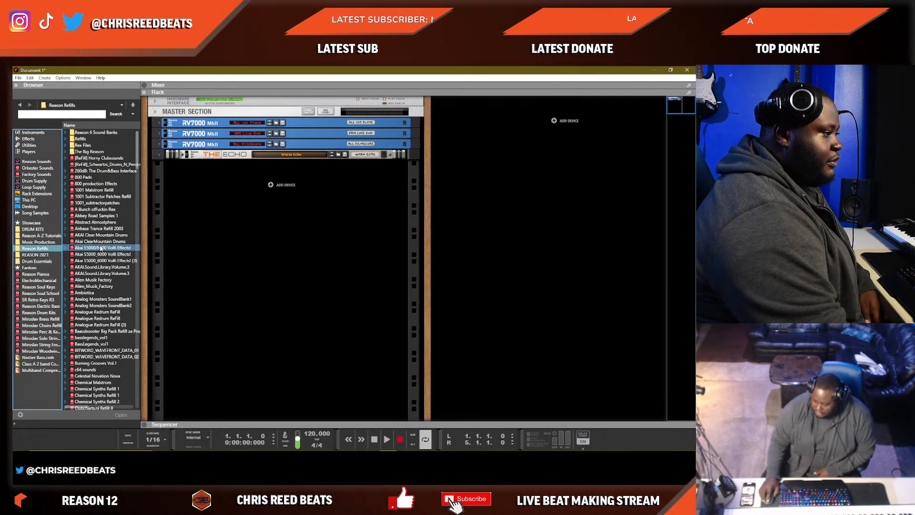
Find the SR Triple Guitar R3 ReFill among the Reason Refills and open its Triple Guitar Patches folder.
scroll(90, 254, "down", 7)
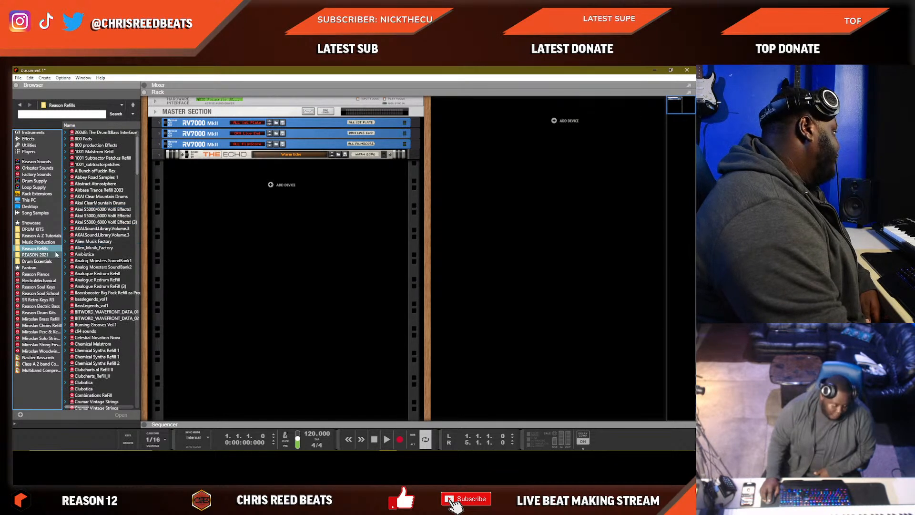
scroll(82, 257, "down", 16)
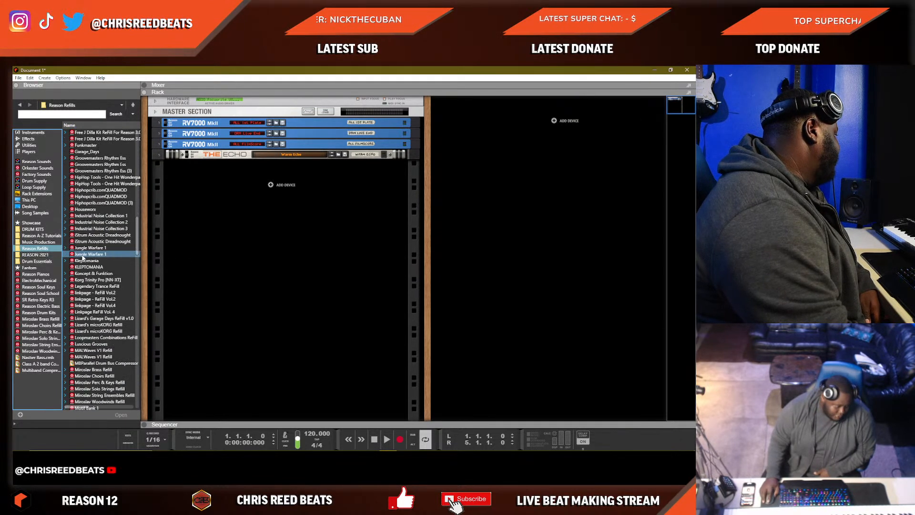
scroll(82, 258, "down", 18)
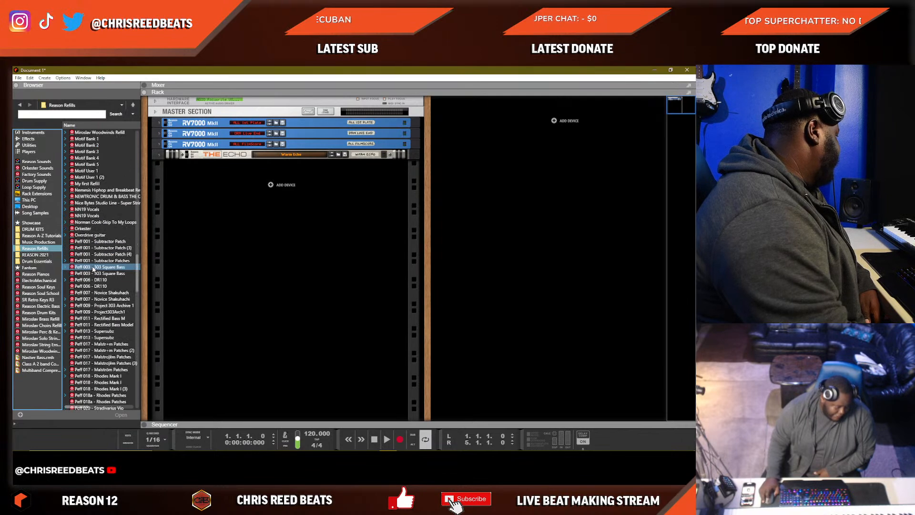
scroll(93, 267, "down", 18)
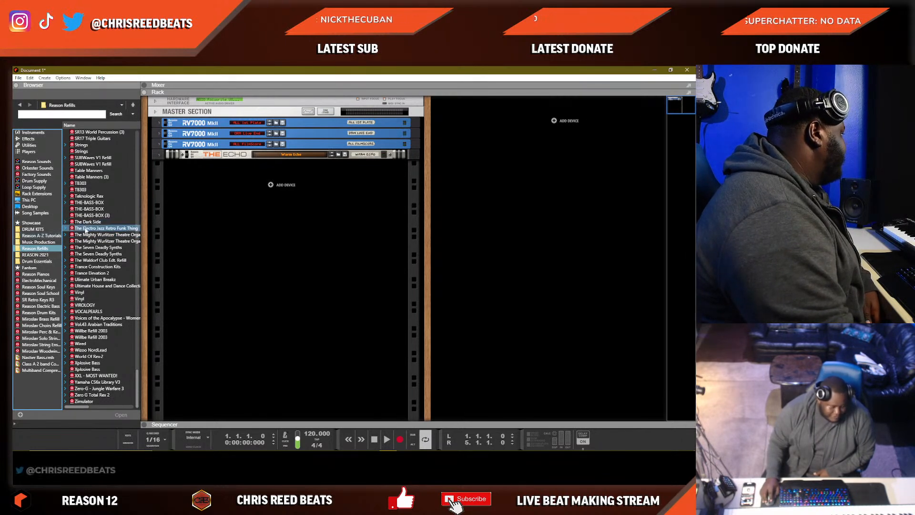
scroll(89, 236, "up", 4)
scroll(89, 236, "up", 5)
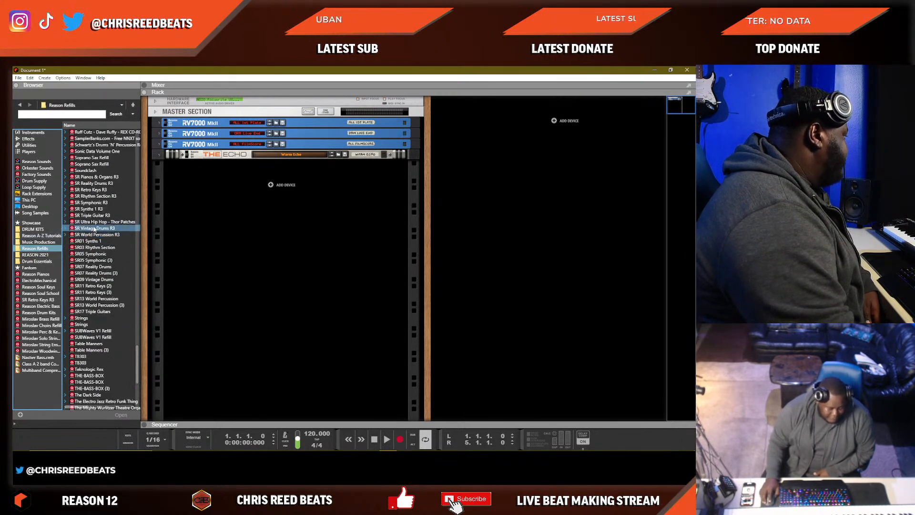
double_click(101, 217)
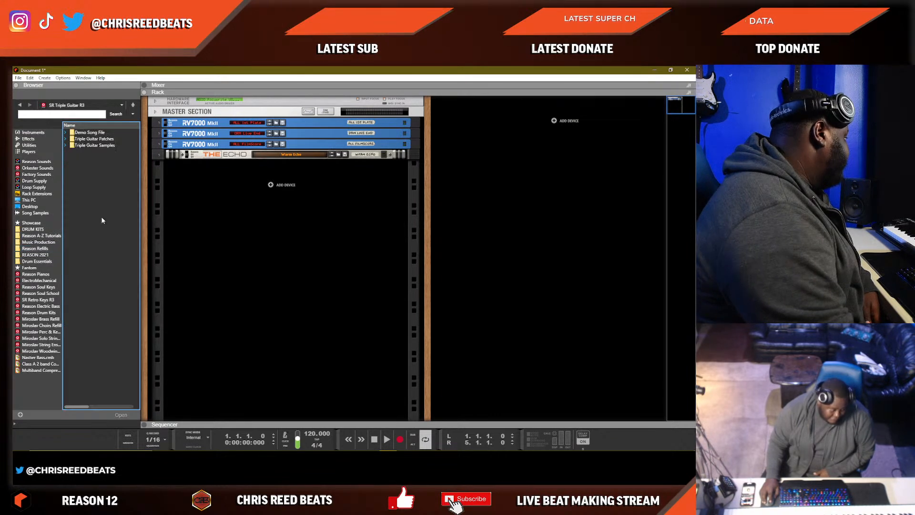
double_click(94, 139)
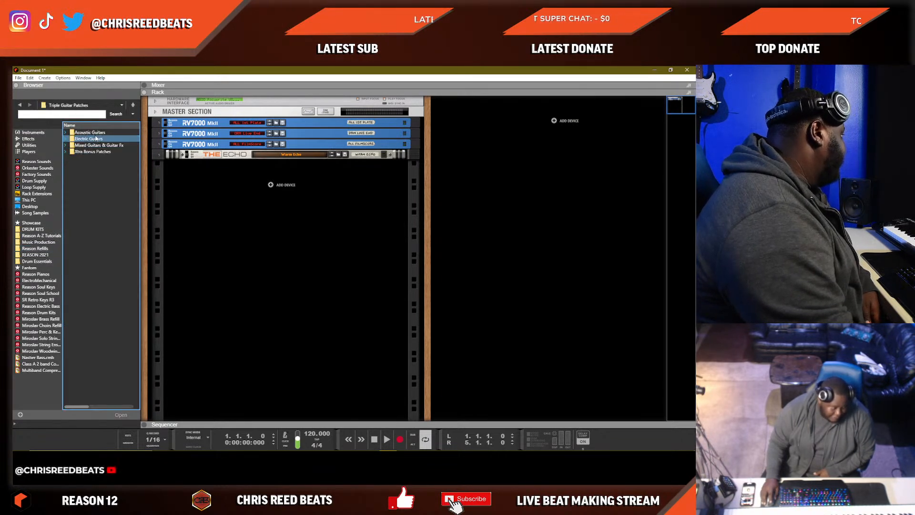
Look through the patches in the Mixed Guitars & Guitar Fx folder.
left_click(95, 146)
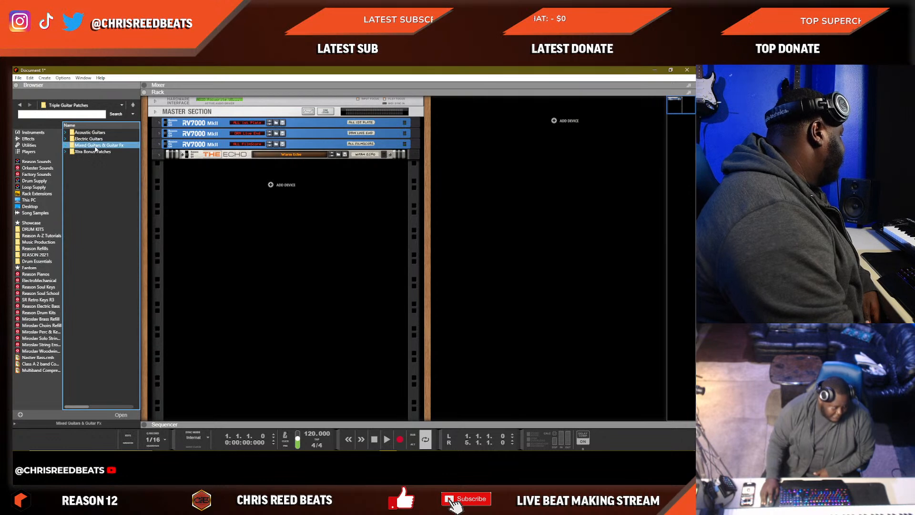
double_click(96, 146)
scroll(88, 267, "down", 6)
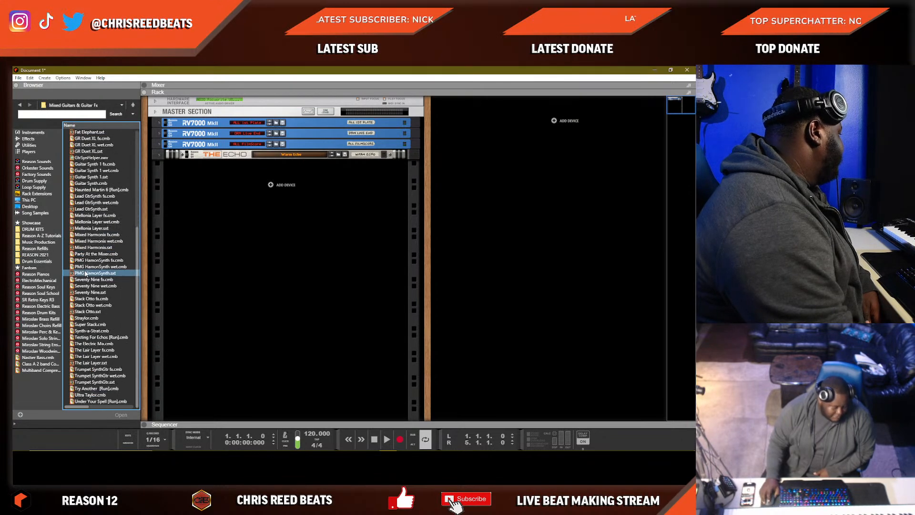
scroll(86, 276, "up", 8)
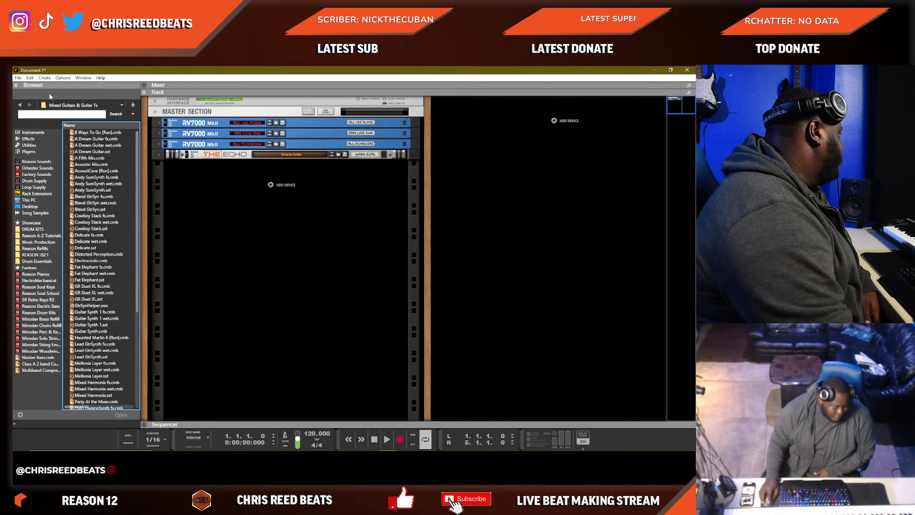
Add the Medium Harmonics fx.cmb patch from the Acoustic Guitars folder to the rack as a new device.
left_click(19, 104)
double_click(86, 132)
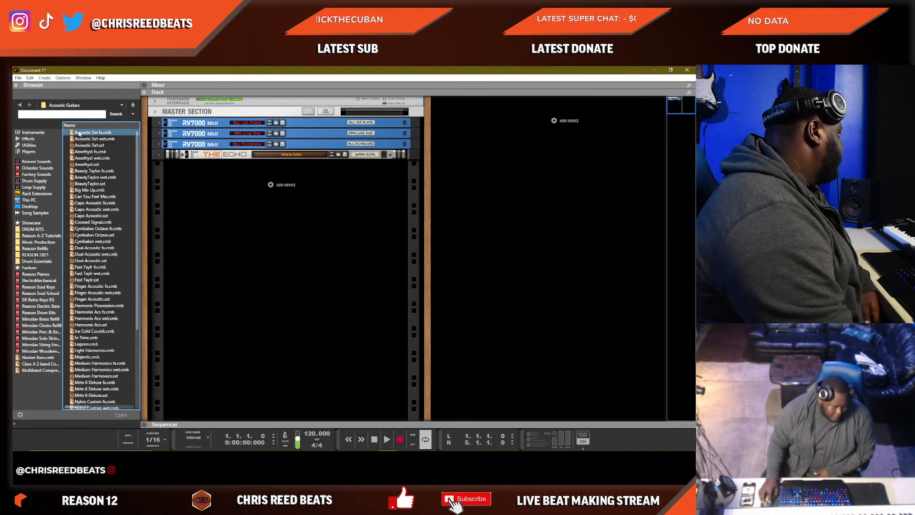
scroll(88, 238, "down", 3)
left_click_drag(100, 253, 341, 291)
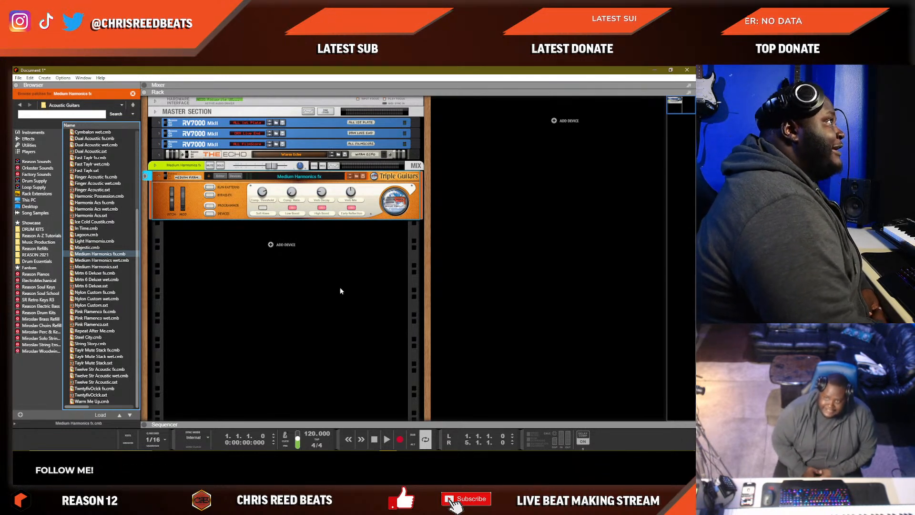
left_click(343, 289)
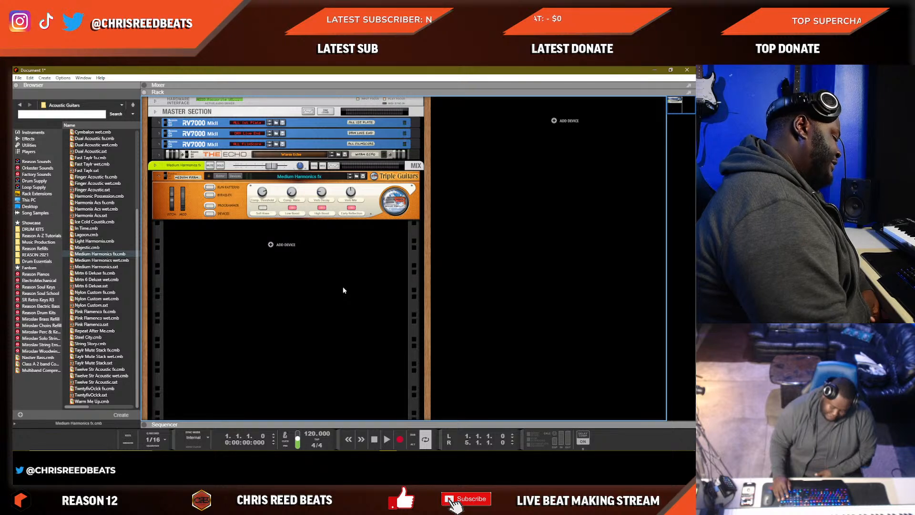
key("F7")
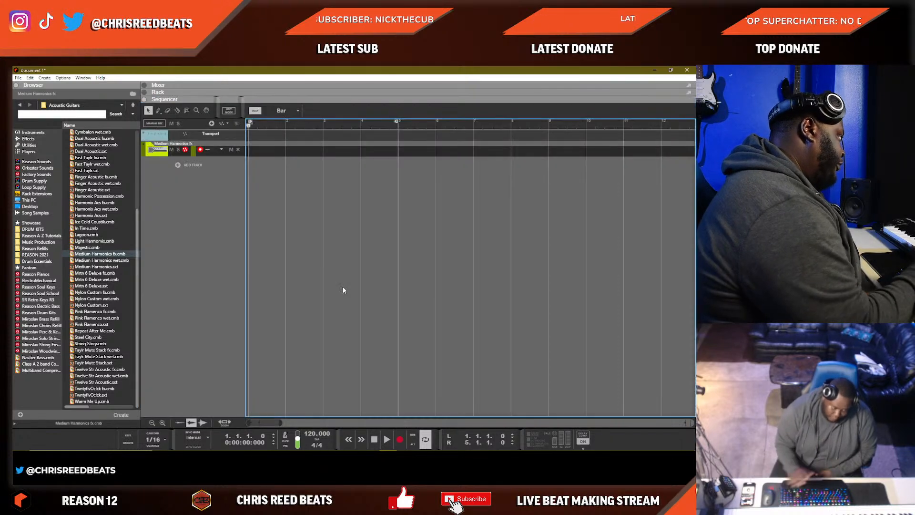
left_click(169, 167)
key("Escape")
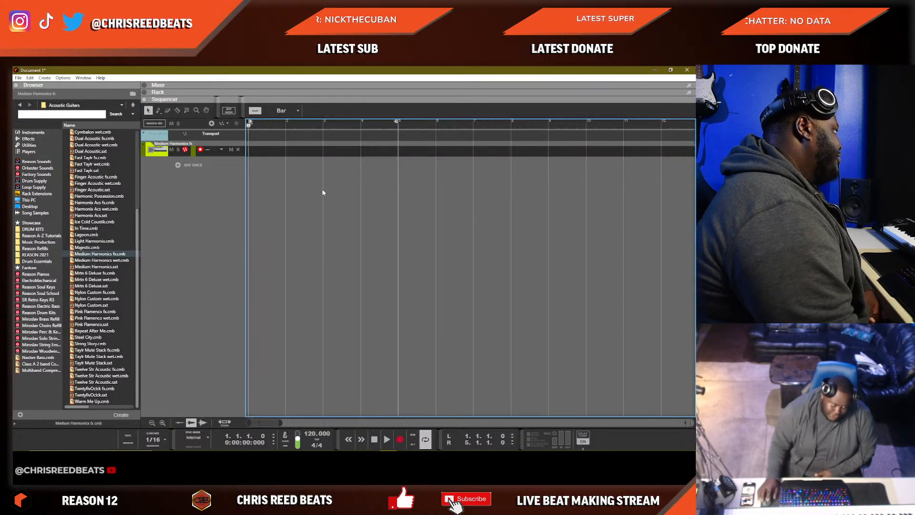
Step the Triple Guitars Combinator in the rack back two patches to Light Harmonix.
key("F6")
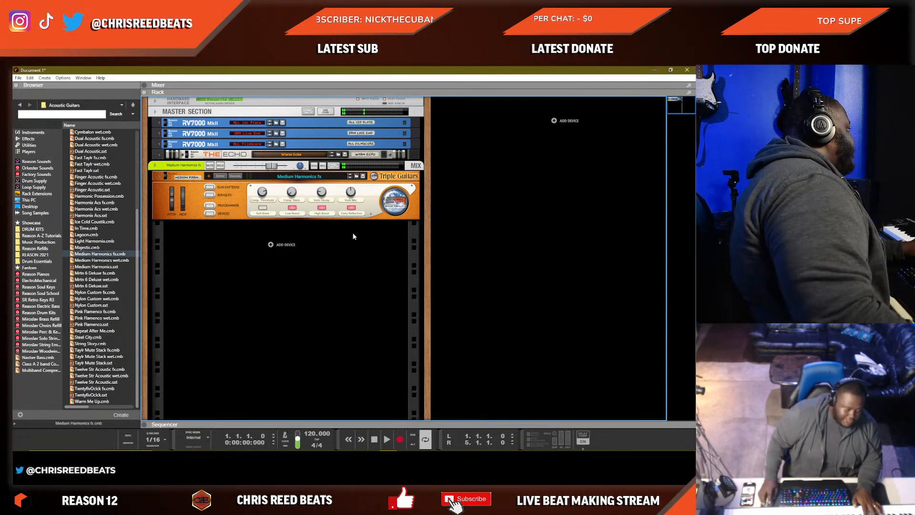
left_click(350, 175)
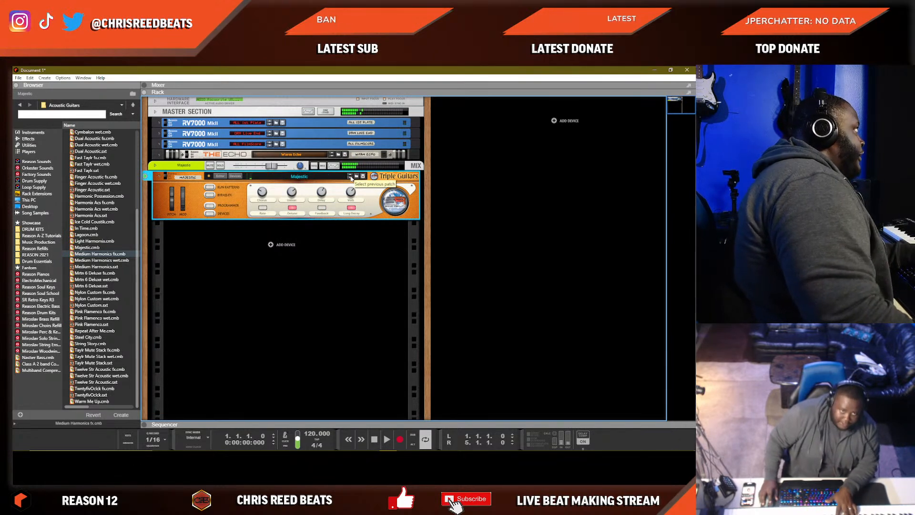
left_click(350, 177)
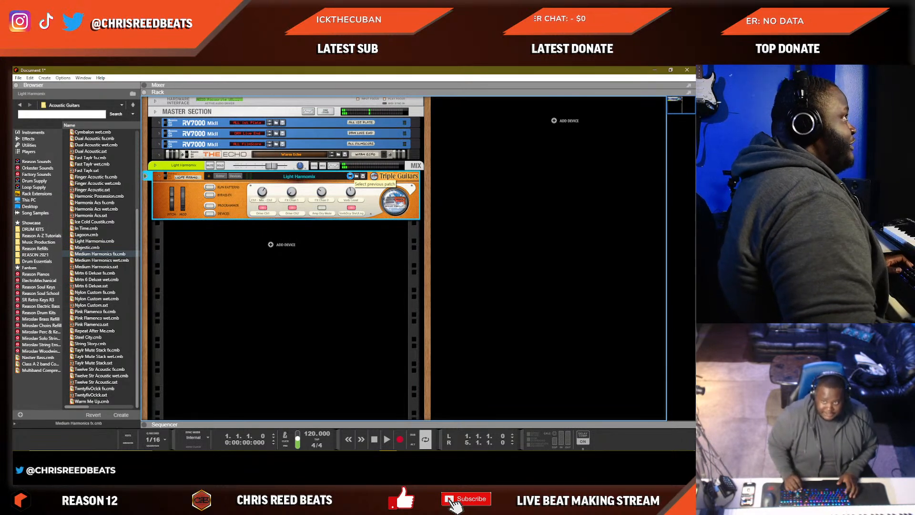
Show the sequencer and lower the tempo to 115 BPM during a trial recording on the Light Harmonix track.
key("space")
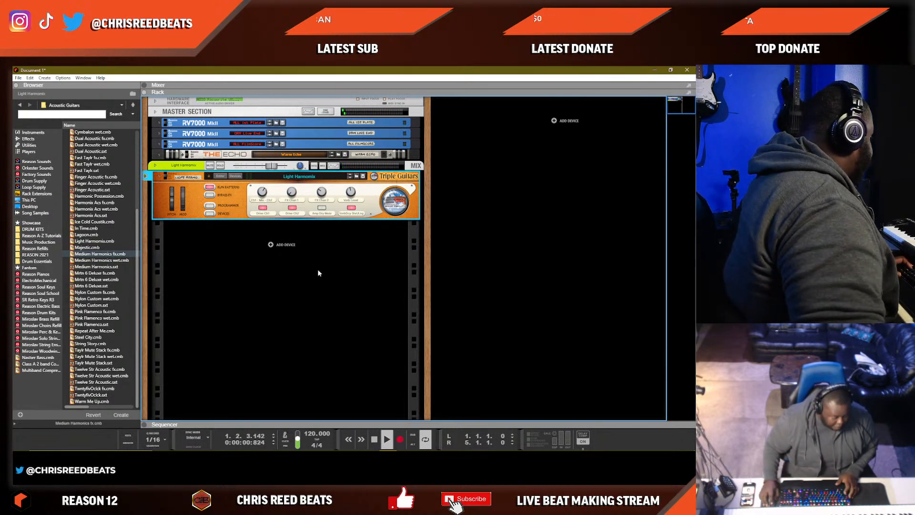
key("space")
key("F7")
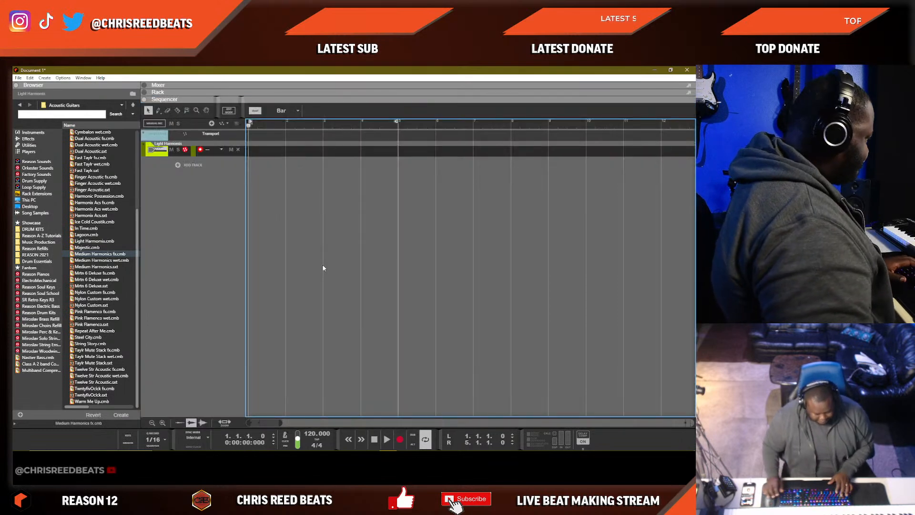
key("space")
key("ctrl+Return")
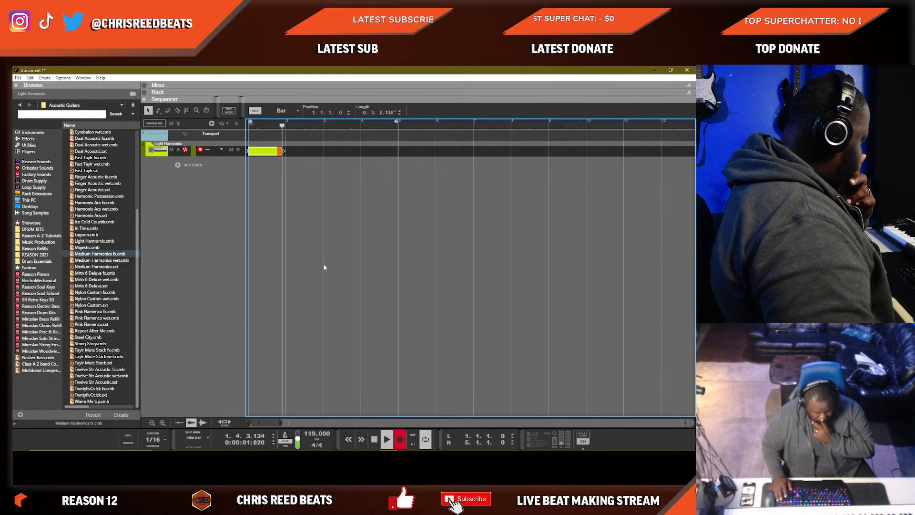
key("KP_Add")
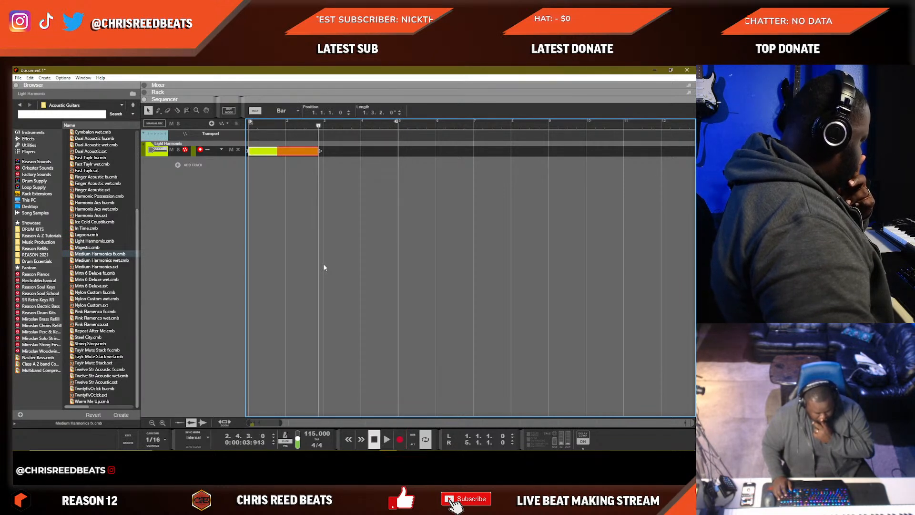
Record a four-bar part on the Light Harmonix track from bar 1 and play it back.
key("KP_0")
key("KP_0")
key("KP_Multiply")
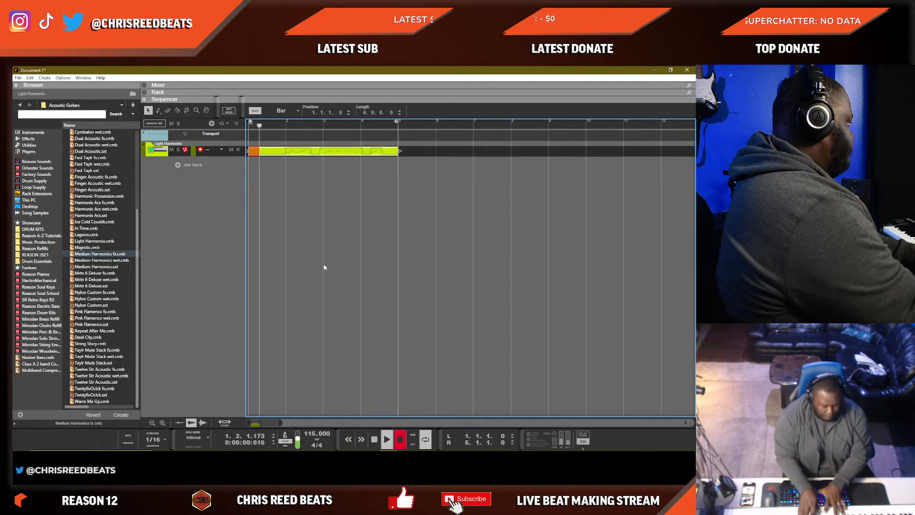
key("space")
key("space")
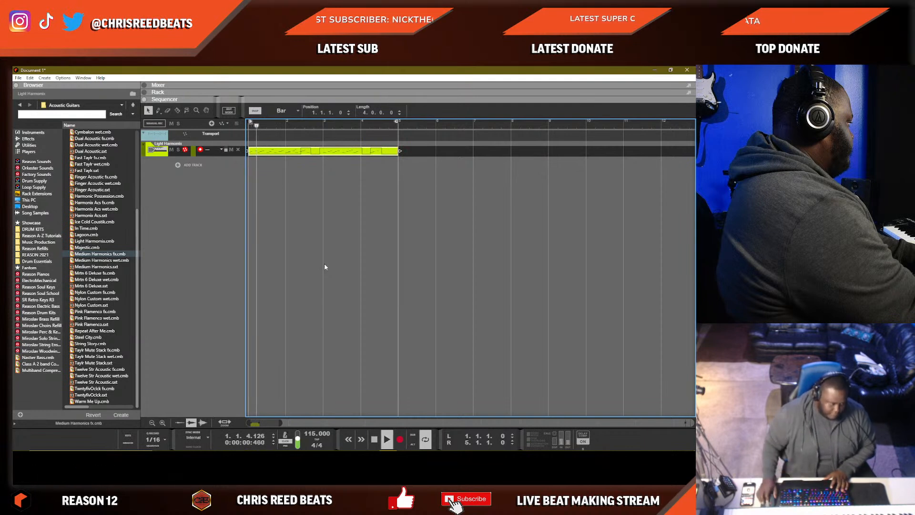
Delete the recorded take and record a new four-bar part on the Light Harmonix track from bar 1.
key("Delete")
key("space")
key("ctrl+Return")
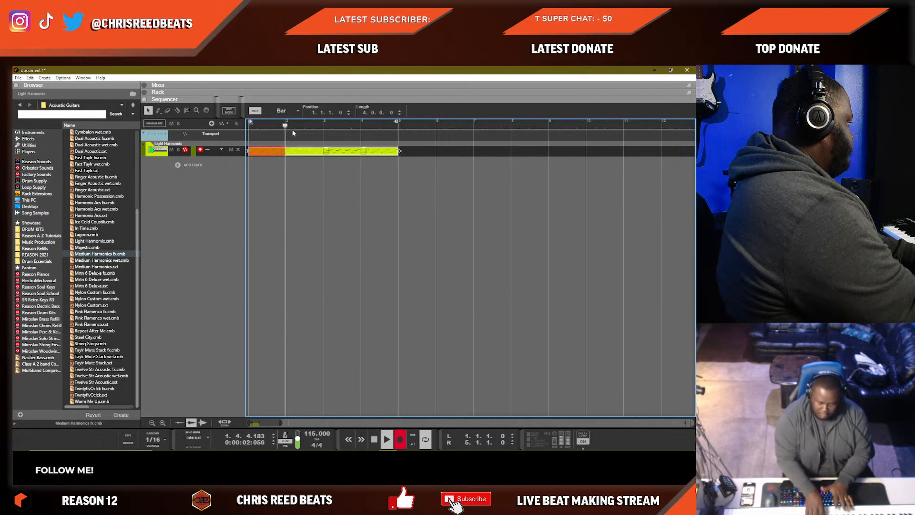
key("ctrl+Return")
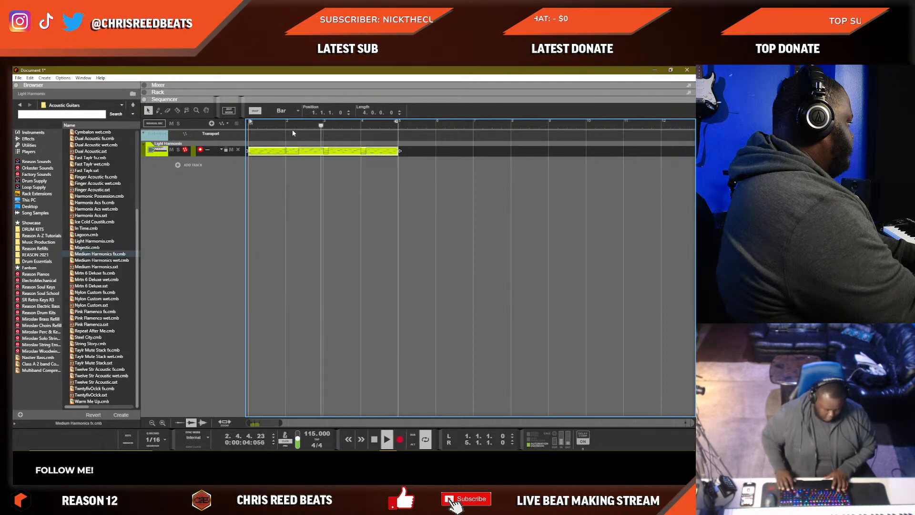
key("space")
Set the quantize value to 1/16T and play the new guitar part from the start.
left_click(153, 439)
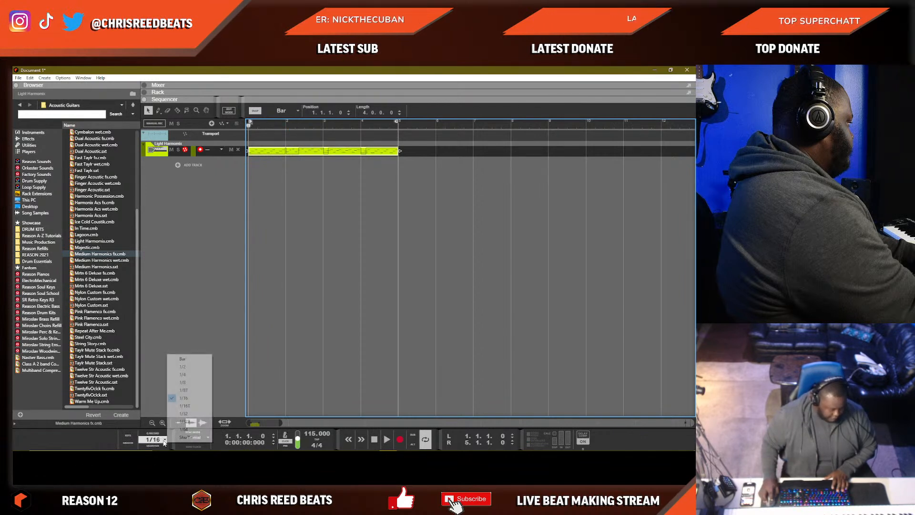
left_click(181, 406)
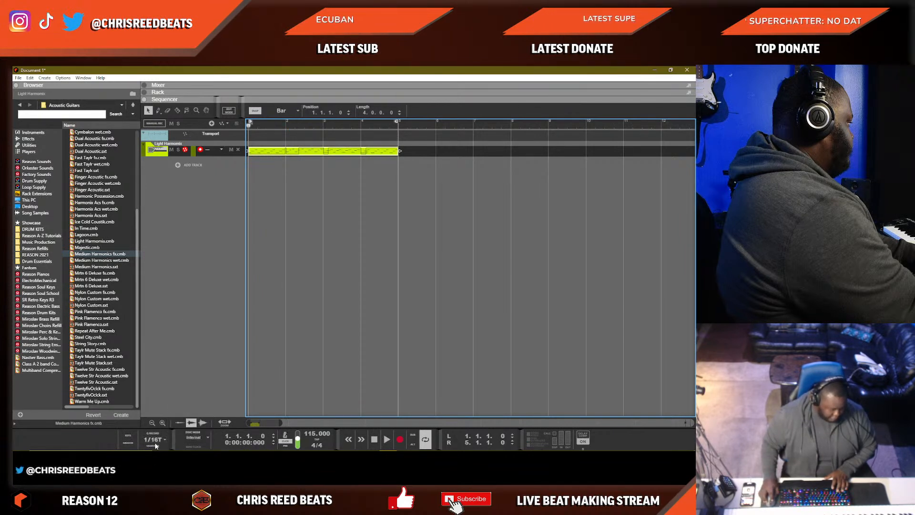
key("space")
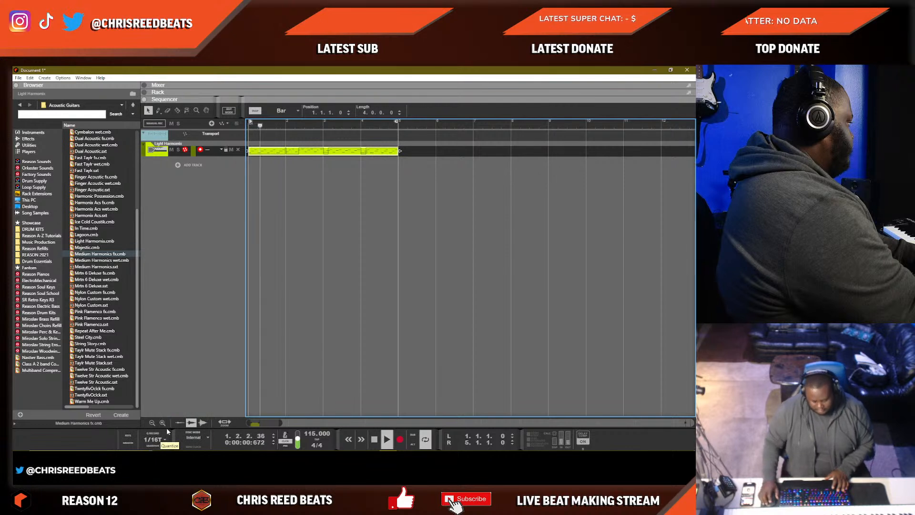
left_click(257, 222)
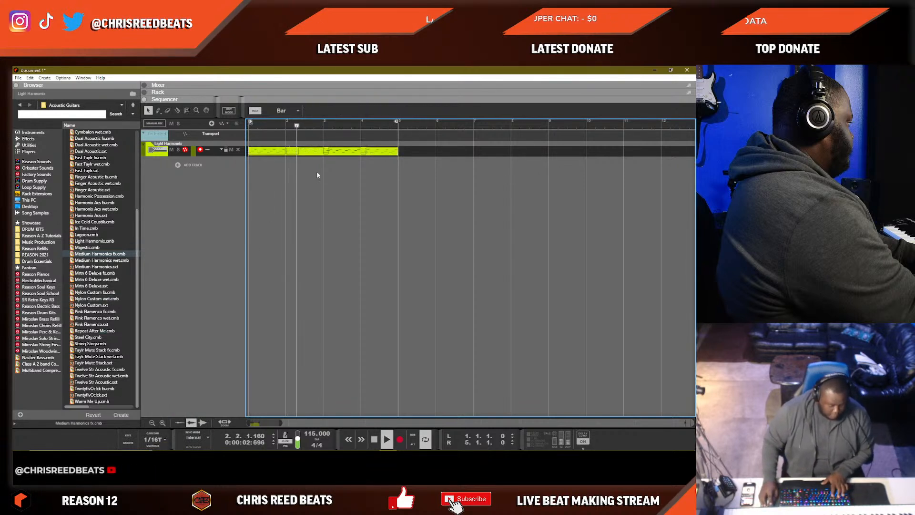
Shift the guitar clip one bar earlier, leaving three bars from bar 1, and play it from the start.
left_click(264, 151)
left_click_drag(265, 151, 206, 152)
key("space")
key("shift+Return")
key("space")
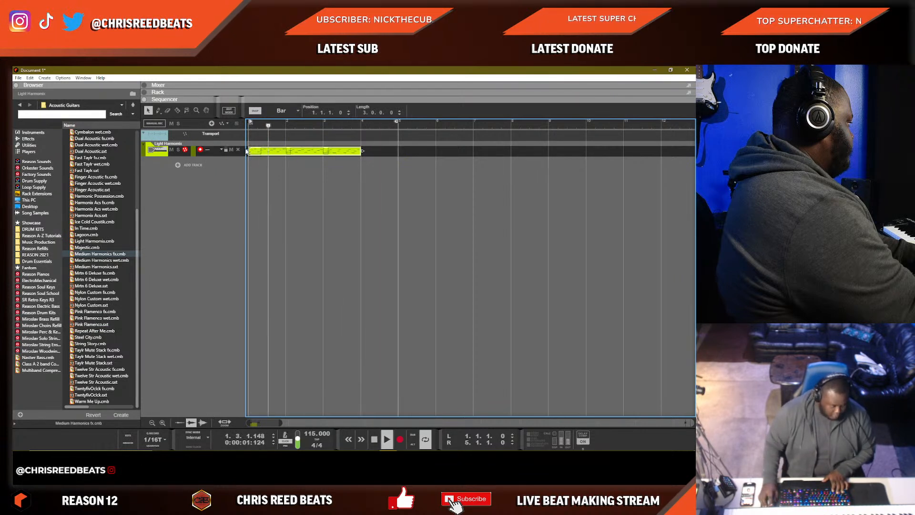
Set the sequencer snap to 1/2 and try shifting the guitar clip half a bar earlier, checking it in playback.
left_click(244, 152)
left_click(252, 151)
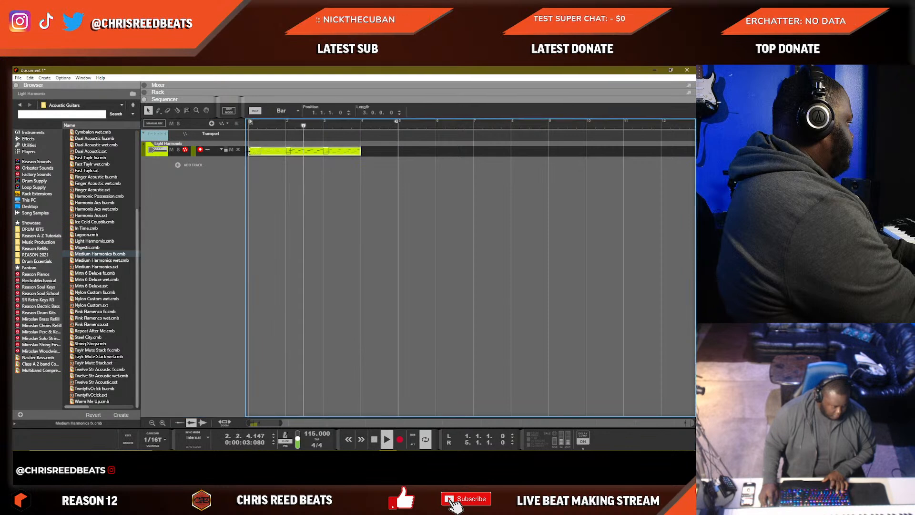
left_click(286, 110)
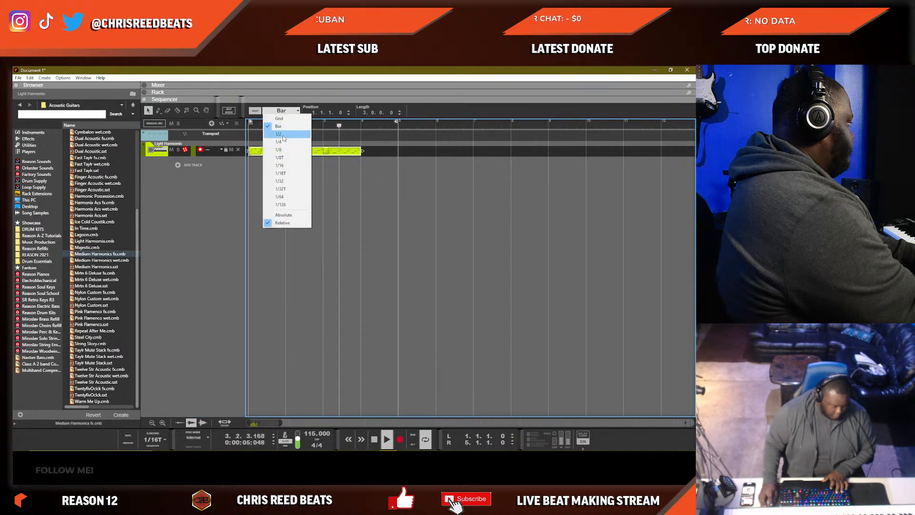
left_click(287, 134)
key("space")
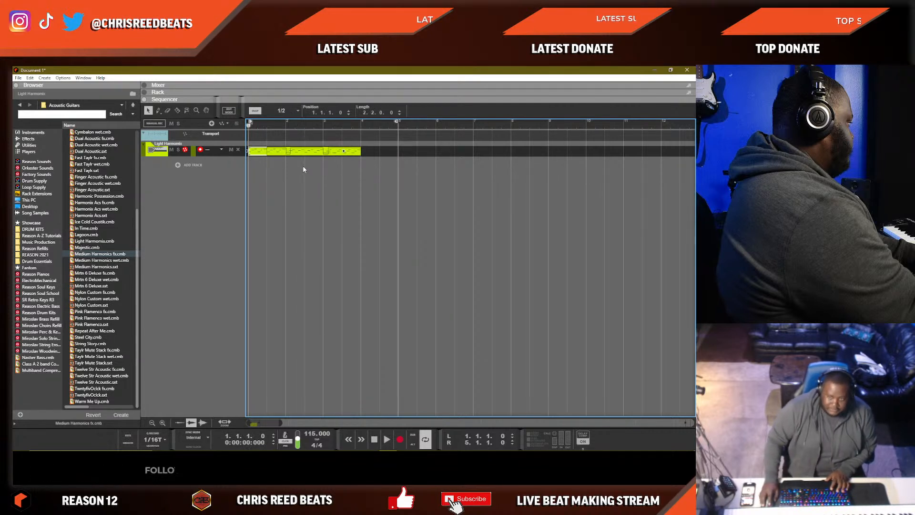
key("space")
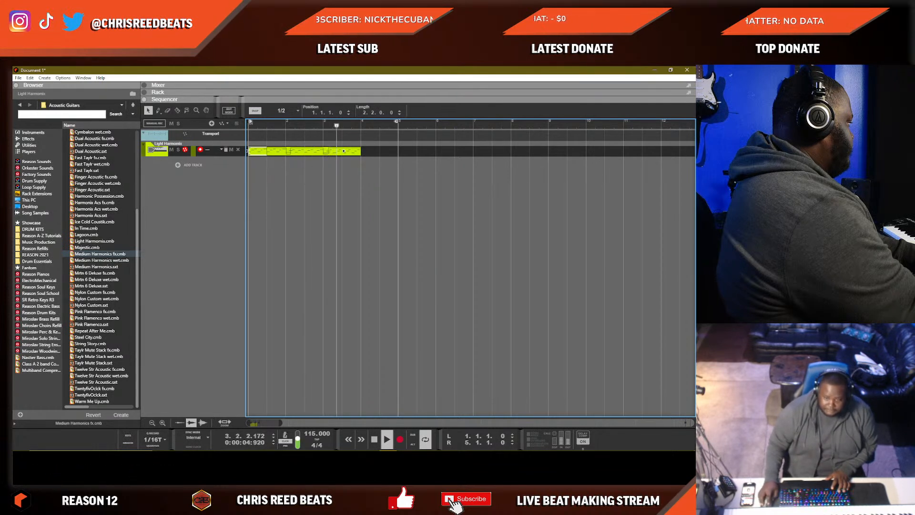
Restore the guitar clip to its full three bars and select it with the song position back at bar 1.
left_click(337, 172)
key("space")
key("shift+Return")
left_click_drag(414, 157, 61, 134)
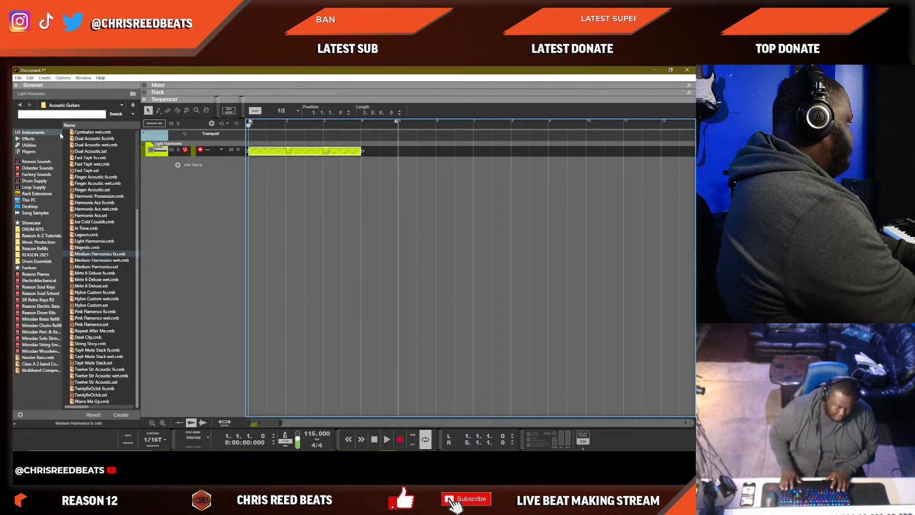
Split the guitar clip at bars 2 and 3 with the Razor tool and select the bar 3 clip.
key("space")
key("r")
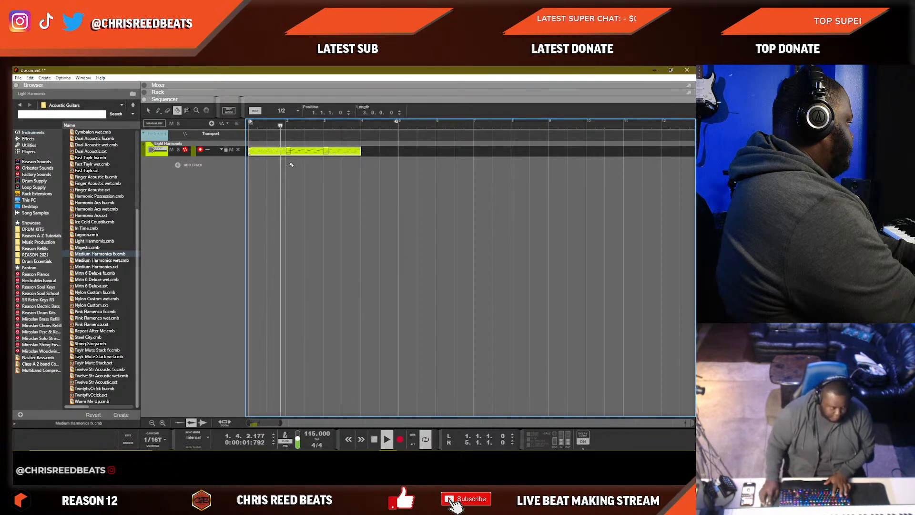
left_click(288, 152)
left_click(327, 151)
key("q")
left_click(336, 152)
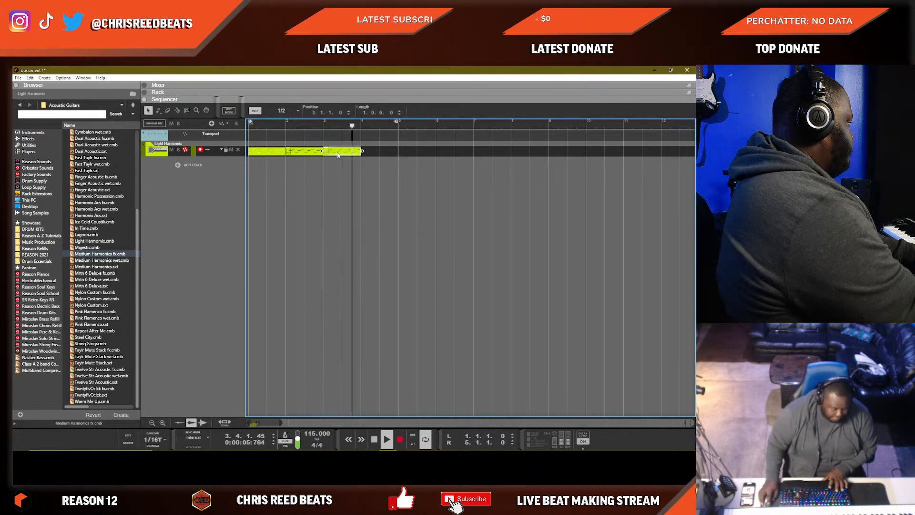
key("space")
Examine the notes of the bar 3 clip in the note editor and listen to the loop from bar 1.
left_click(341, 126)
key("space")
key("space")
double_click(351, 153)
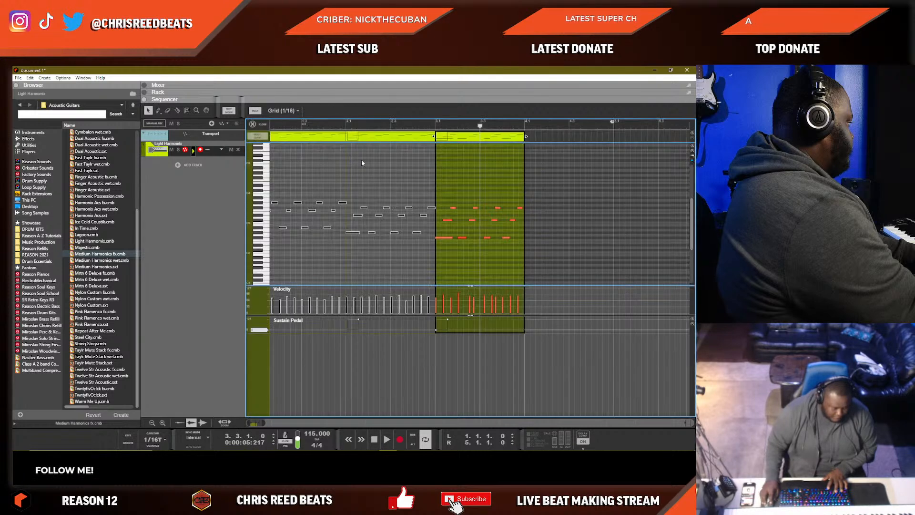
left_click(494, 220)
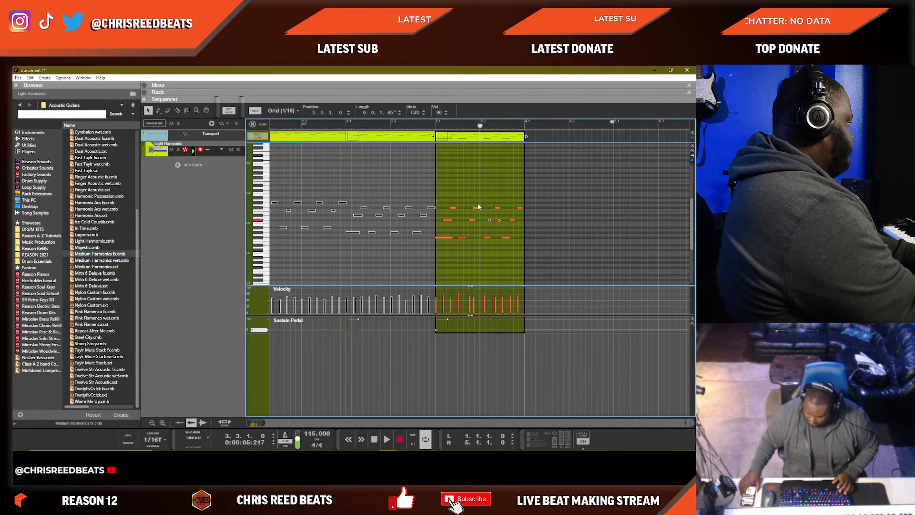
left_click(568, 215)
key("KP_0")
key("space")
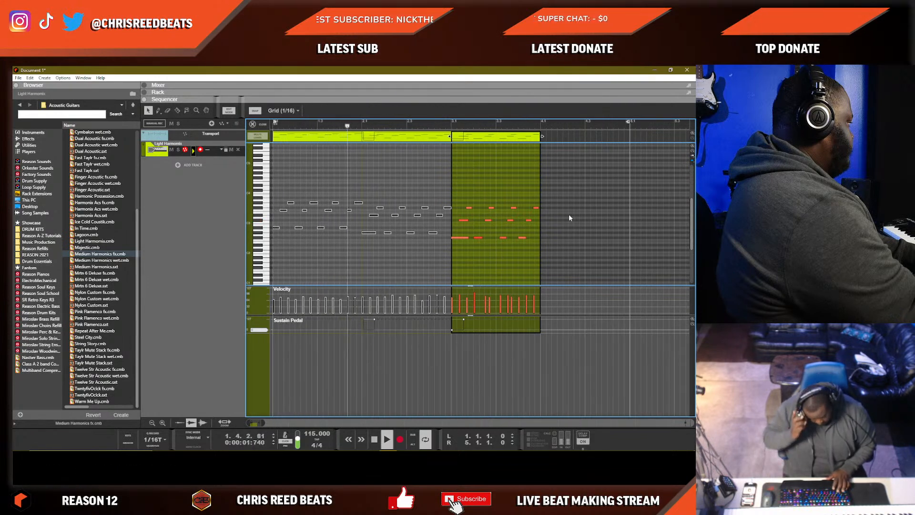
key("shift+Tab")
left_click(351, 175)
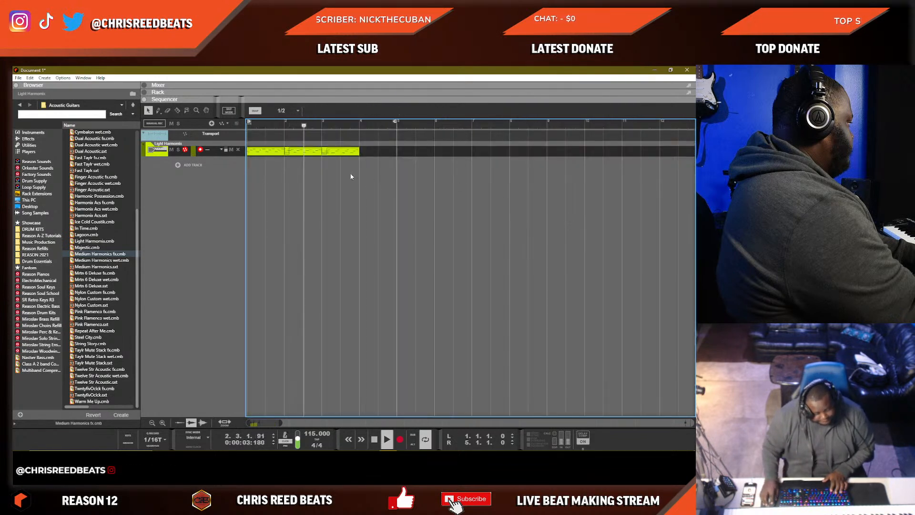
Select the pair of notes at 3.2.2 in the bar 3 clip, set their position to 3.2.2.120 and play from bar 3.
double_click(338, 153)
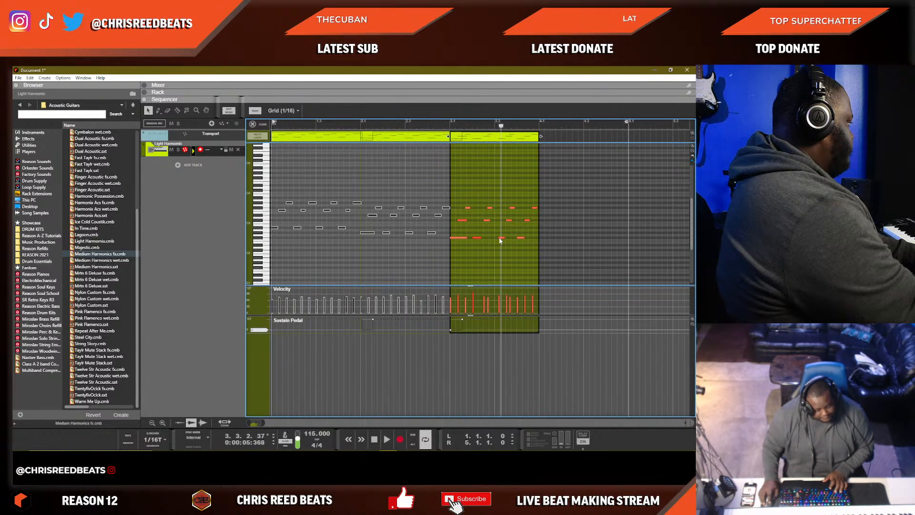
left_click_drag(486, 216, 482, 196)
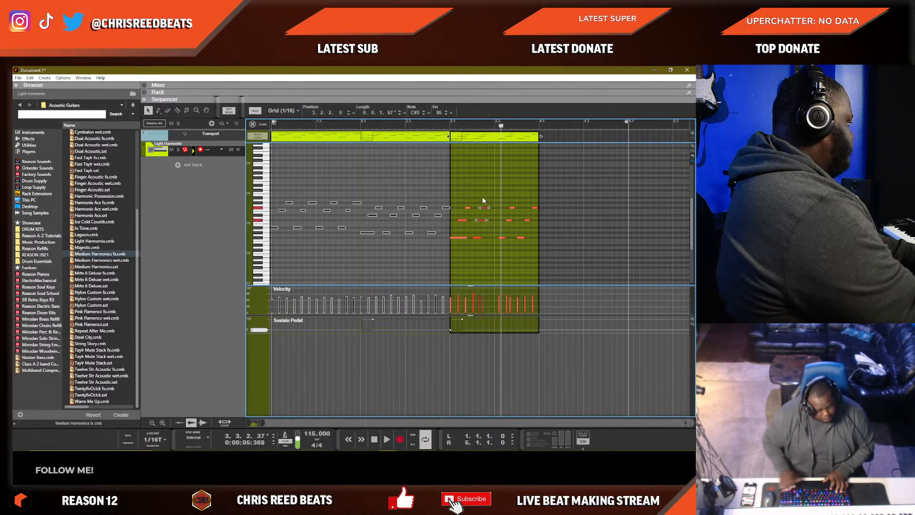
left_click(449, 125)
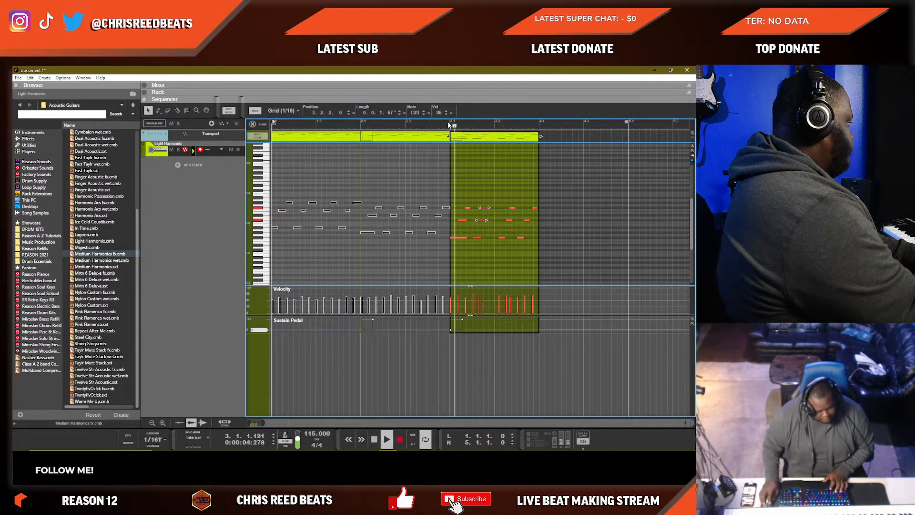
key("space")
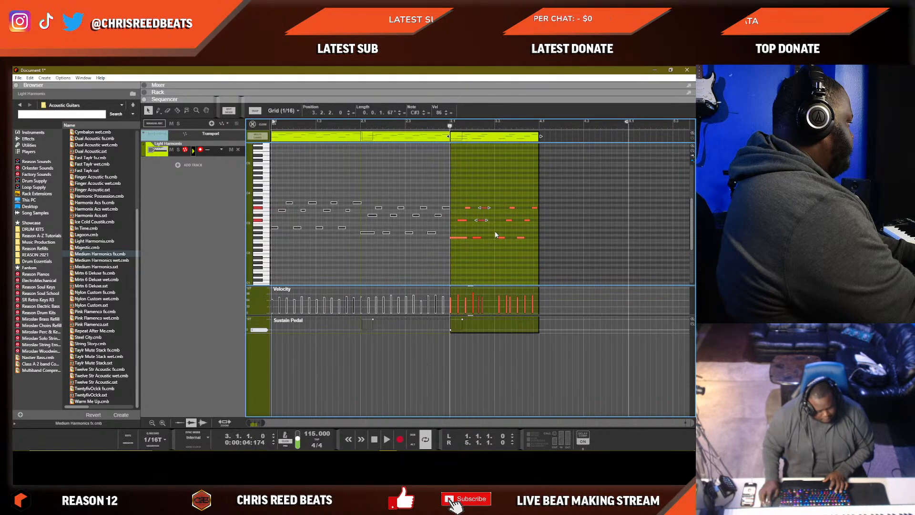
type("120")
key("Return")
key("shift+Return")
key("space")
left_click(442, 126)
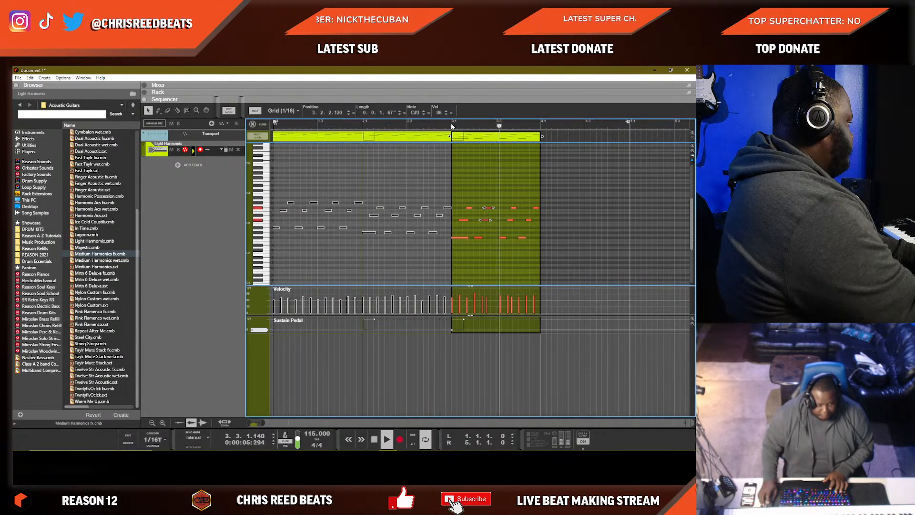
Set the selected note pair's position to 3.2.2.200 and listen to bar 3 again.
double_click(338, 113)
type("200")
key("Return")
key("KP_0")
key("space")
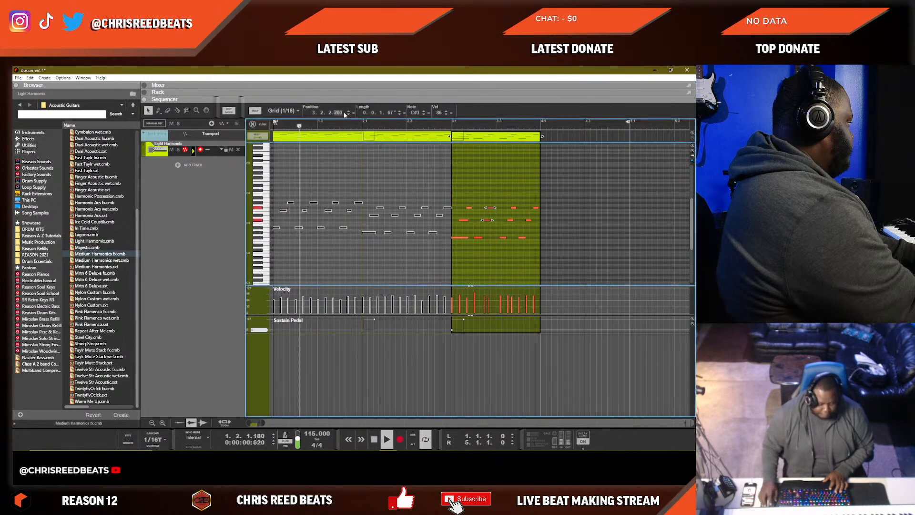
left_click(450, 123)
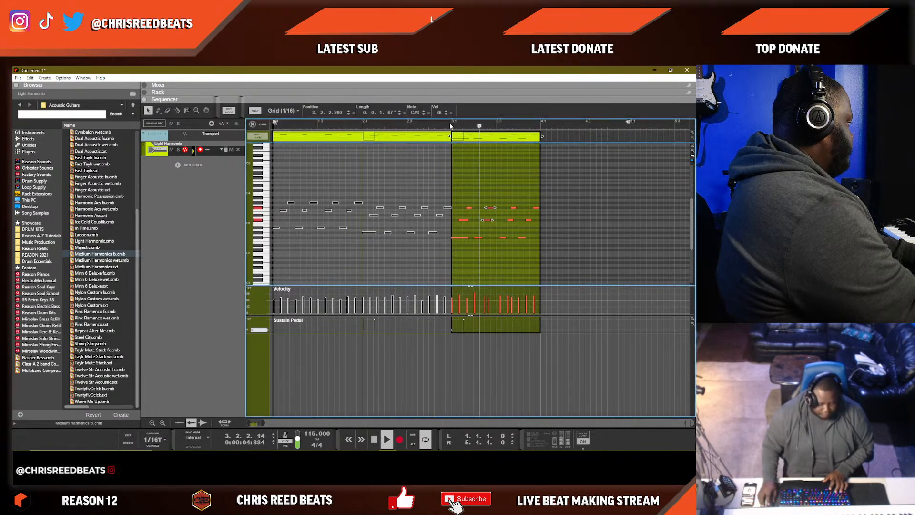
Select only the C#3 note of the pair, set its position to 3.2.2.60 and listen to bar 3.
left_click(494, 229)
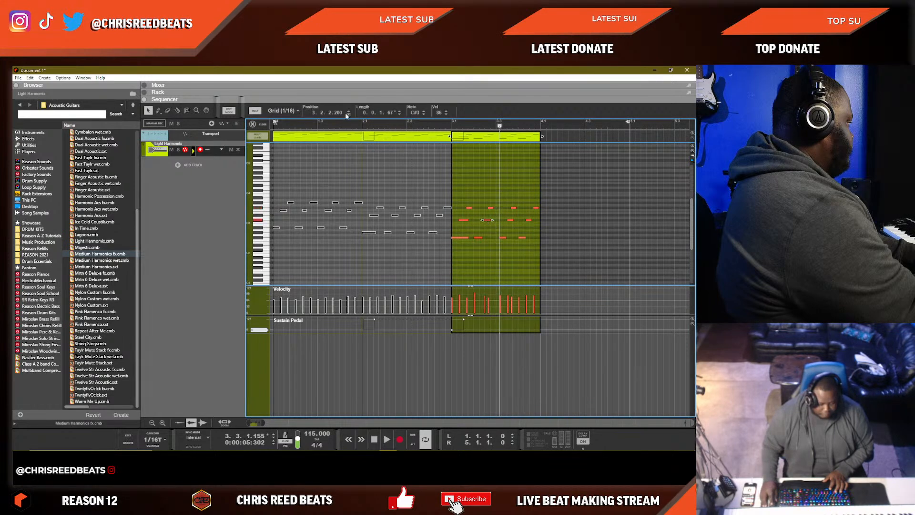
left_click(338, 113)
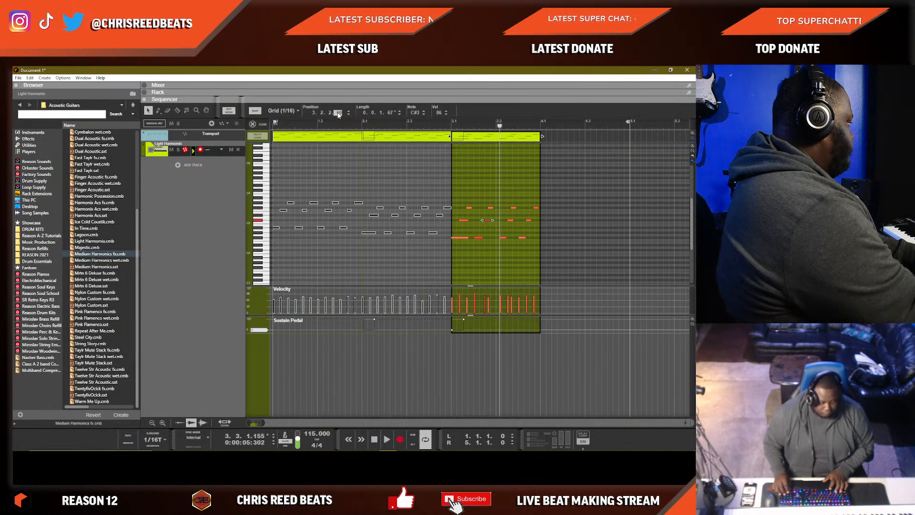
type("60")
key("Return")
key("space")
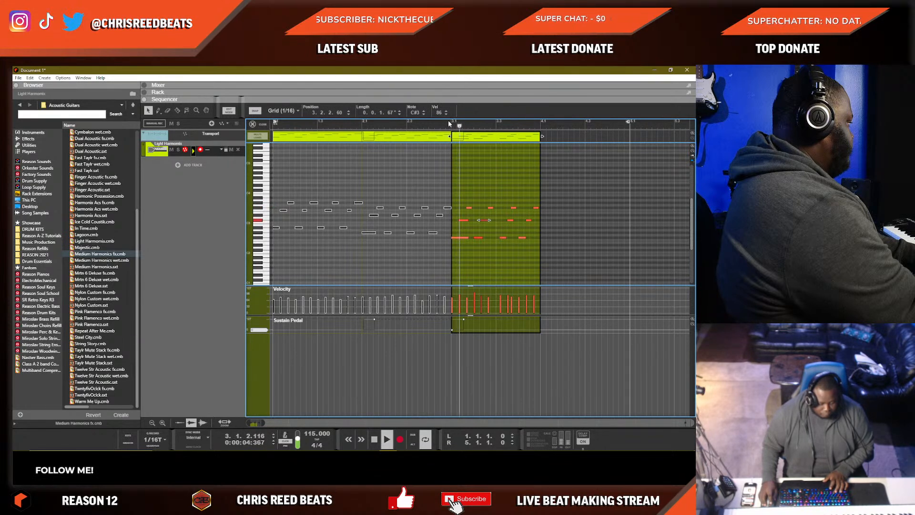
key("space")
Replace the notes in the second half of bar 3 with a copy of its first-half notes and play from bar 3.
left_click_drag(500, 199, 547, 258)
key("Delete")
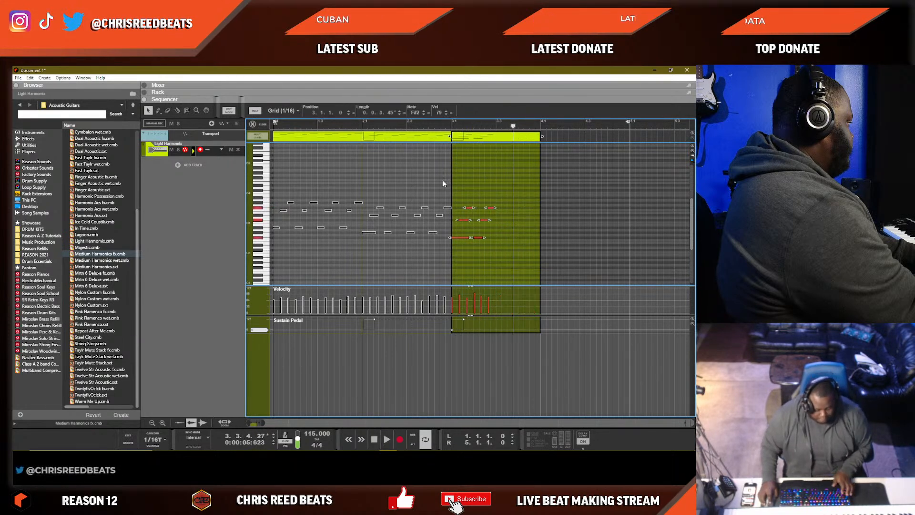
left_click_drag(456, 240, 491, 245)
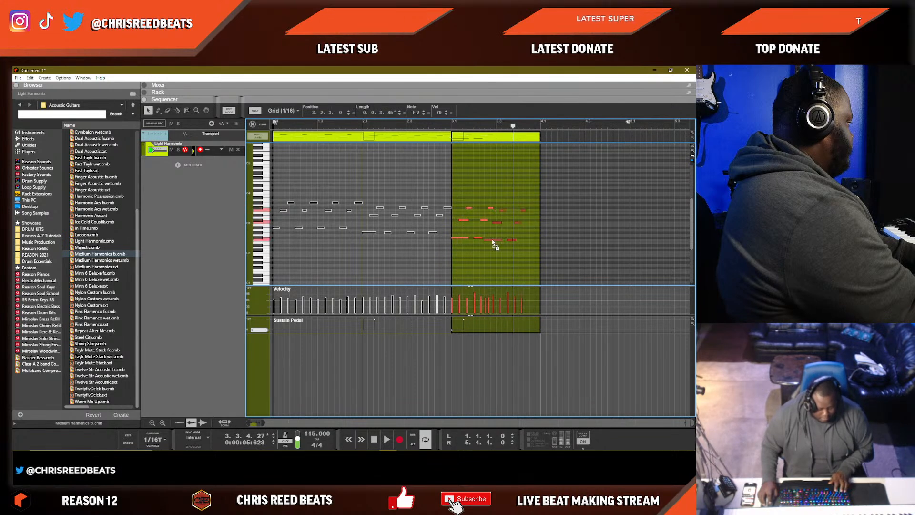
key("space")
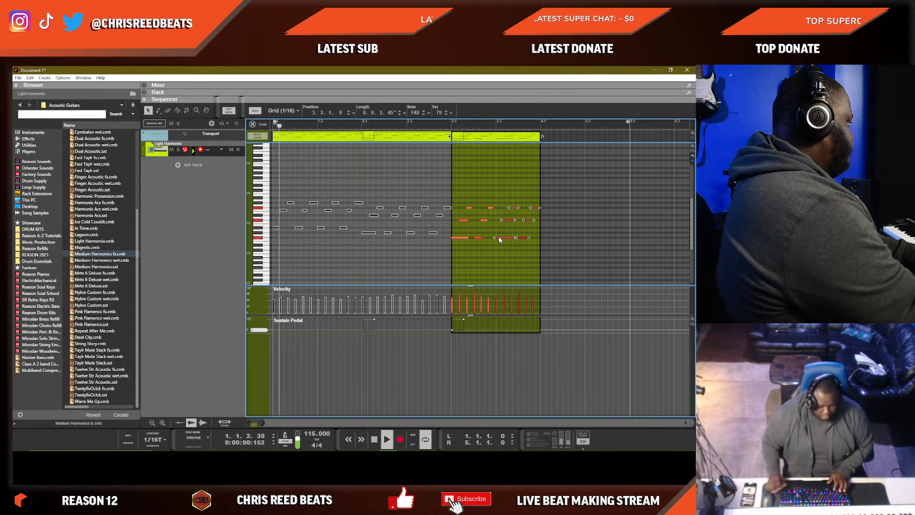
left_click(454, 125)
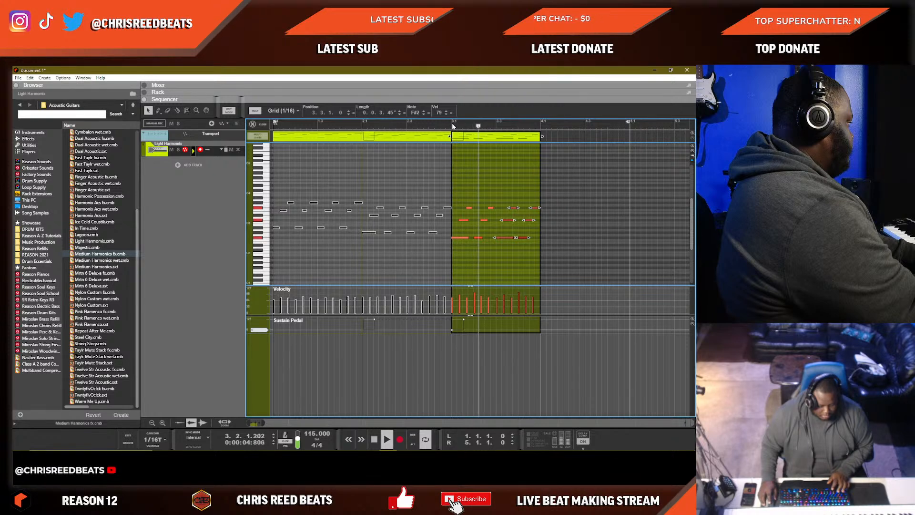
Return to the arrangement, fill bar 4 with a copied one-bar guitar clip, and select all four clips.
left_click(507, 165)
key("Tab")
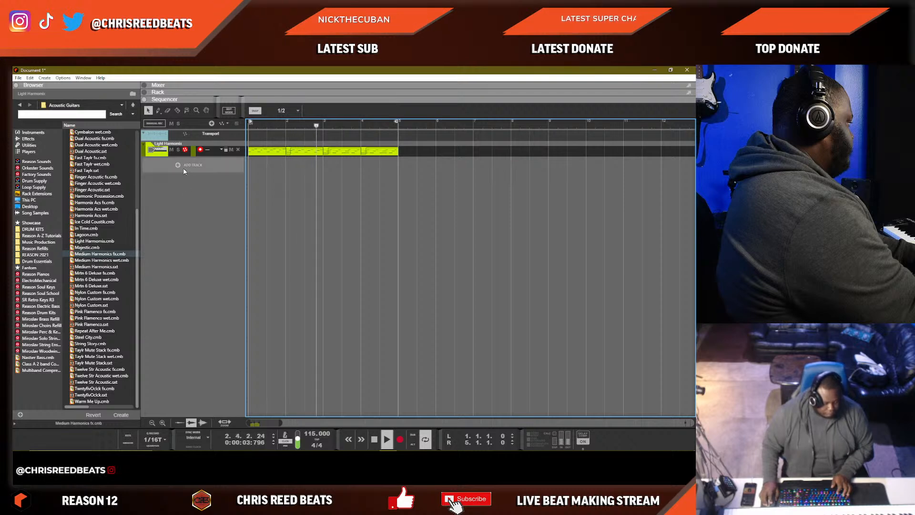
left_click_drag(485, 162, 258, 134)
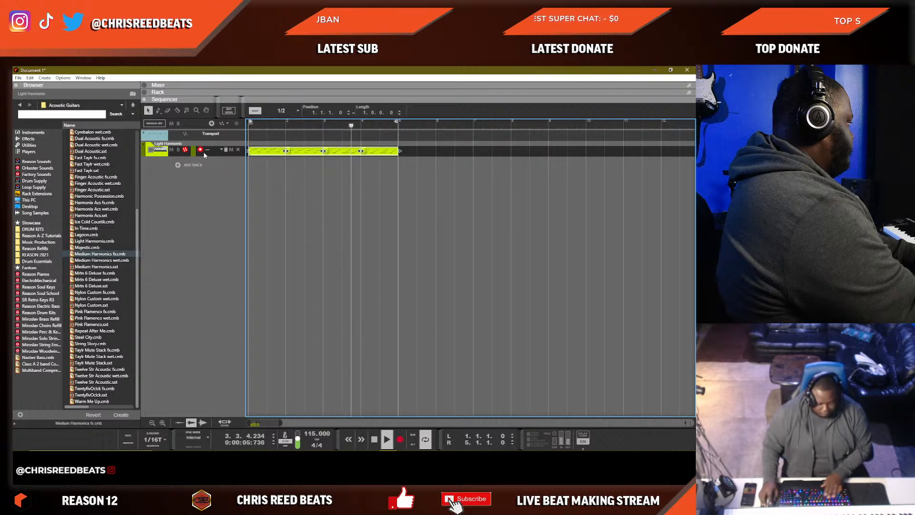
Add an Audiomatic Retro Transformer after the Light Harmonix guitar device in the rack.
key("F6")
right_click(375, 195)
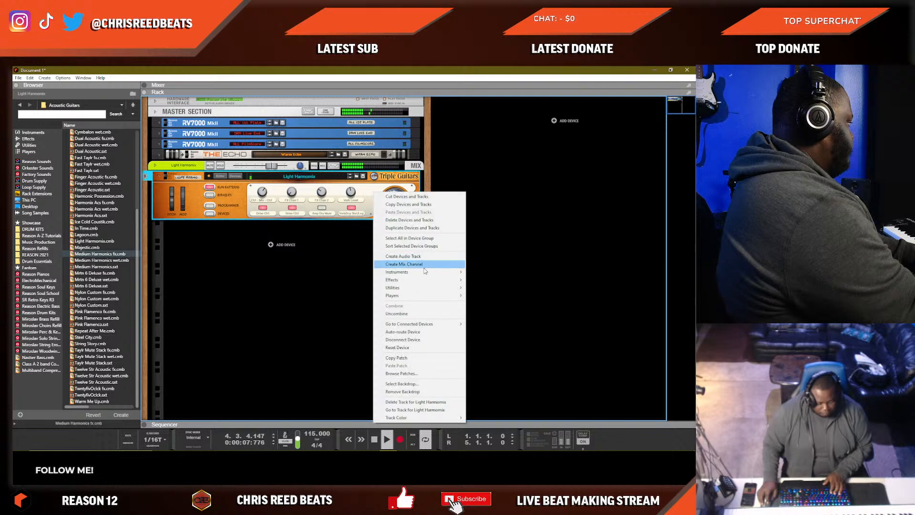
mouse_move(424, 280)
left_click(504, 298)
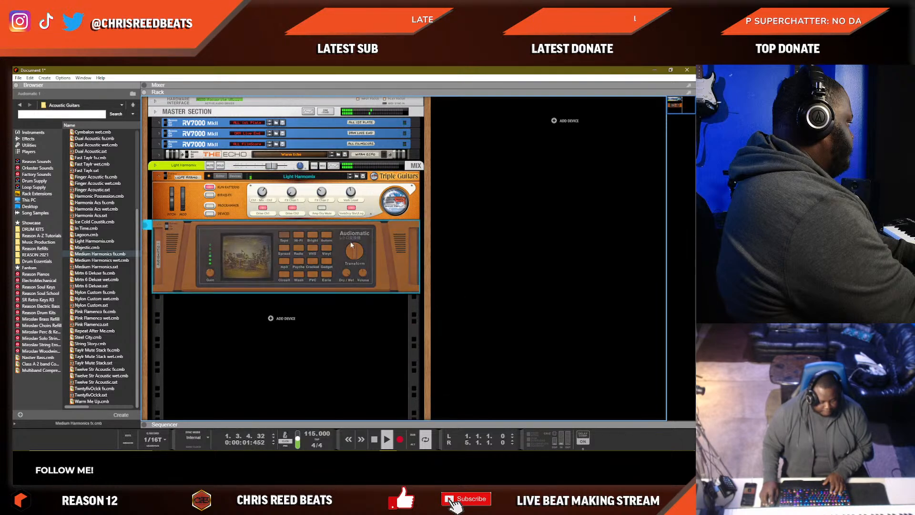
Compare Audiomatic presets during playback, choose Gadget, turn its Transform amount down, and stop at the song start.
left_click_drag(354, 256, 355, 253)
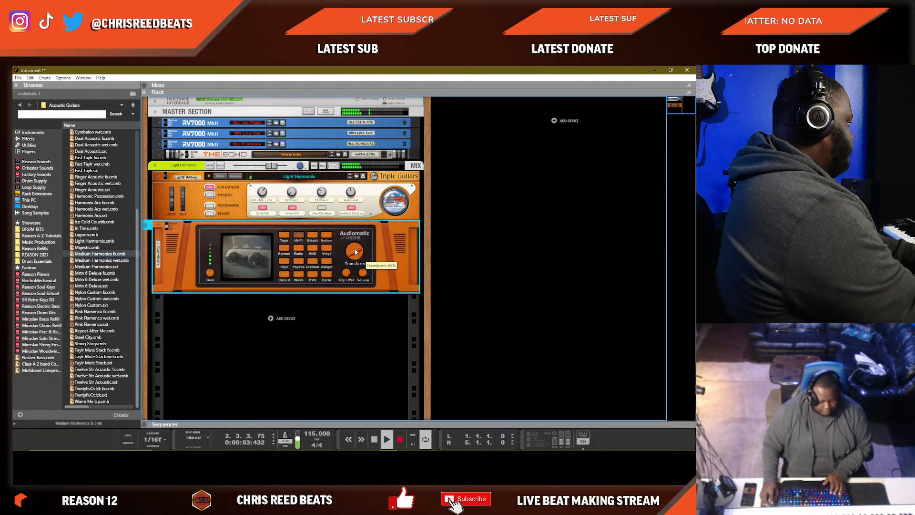
left_click(313, 239)
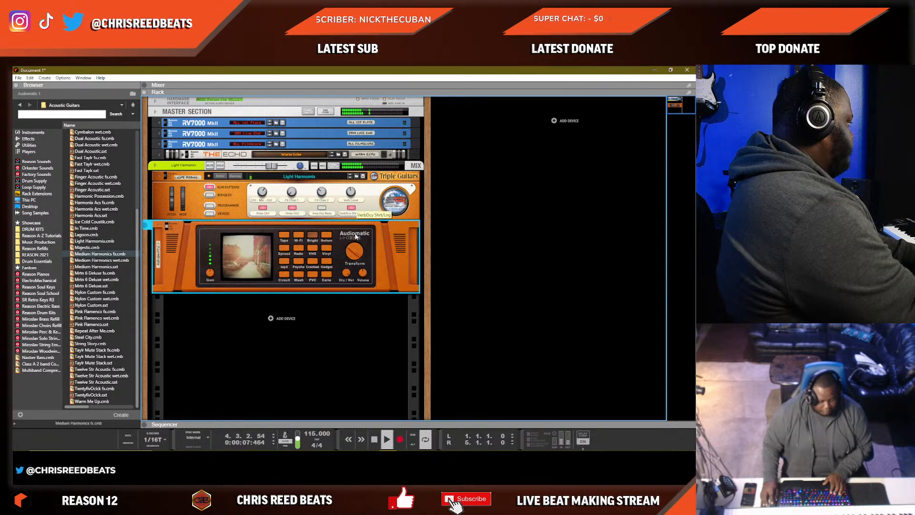
left_click(327, 262)
left_click_drag(357, 256, 357, 259)
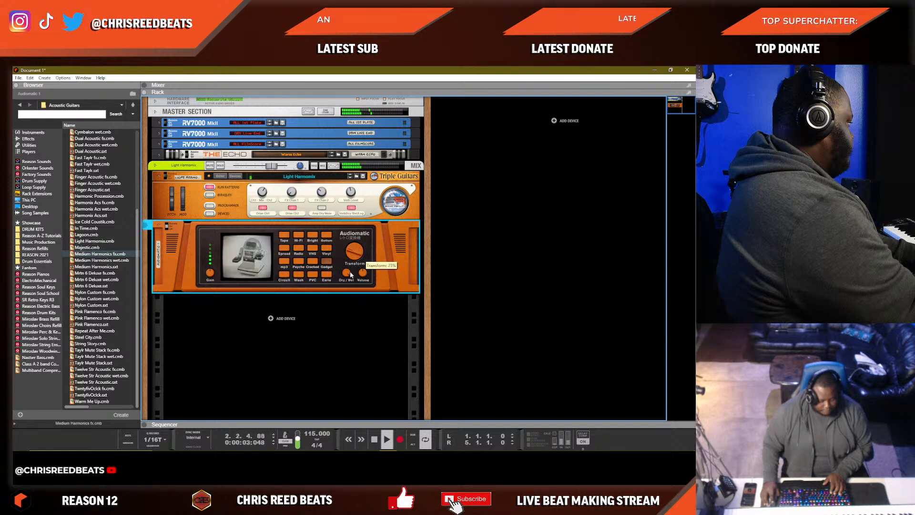
left_click_drag(349, 279, 352, 259)
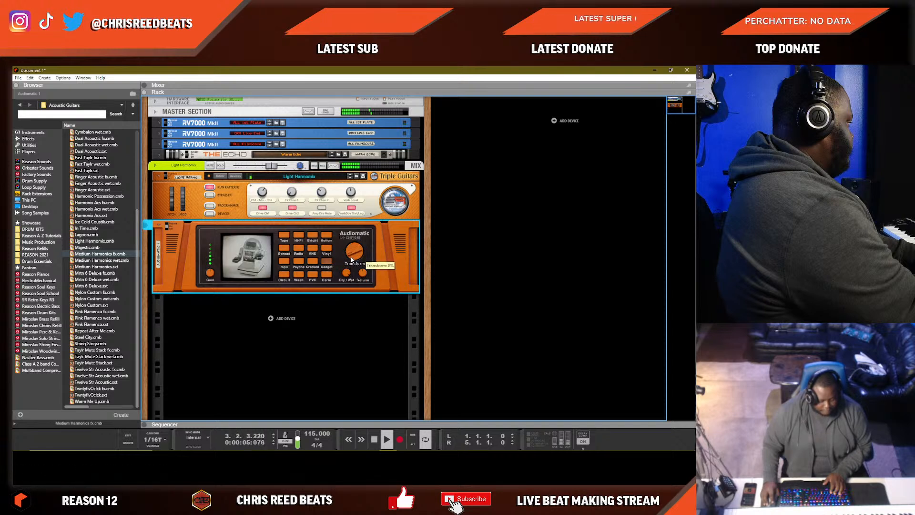
key("KP_0")
key("KP_0")
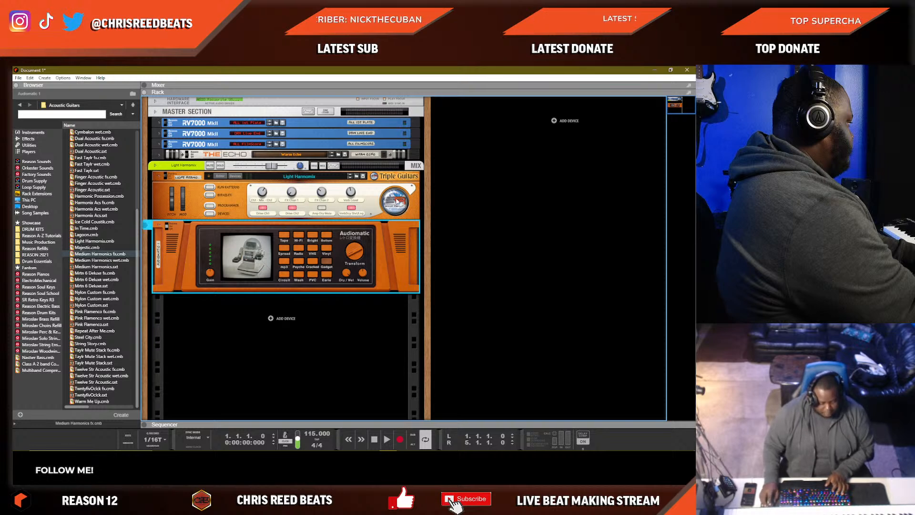
Insert an ECF-42 Envelope Controlled Filter after the guitar and adjust its frequency and resonance during playback.
right_click(397, 201)
mouse_move(458, 287)
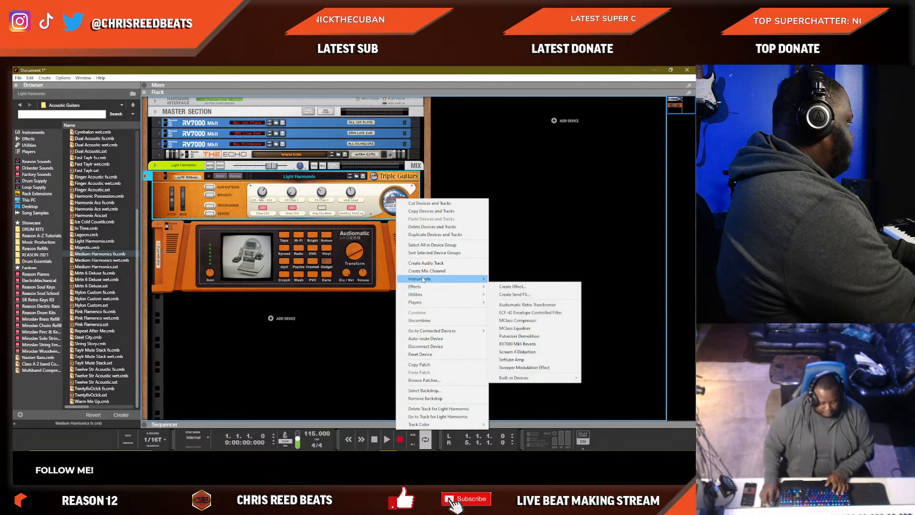
left_click(516, 314)
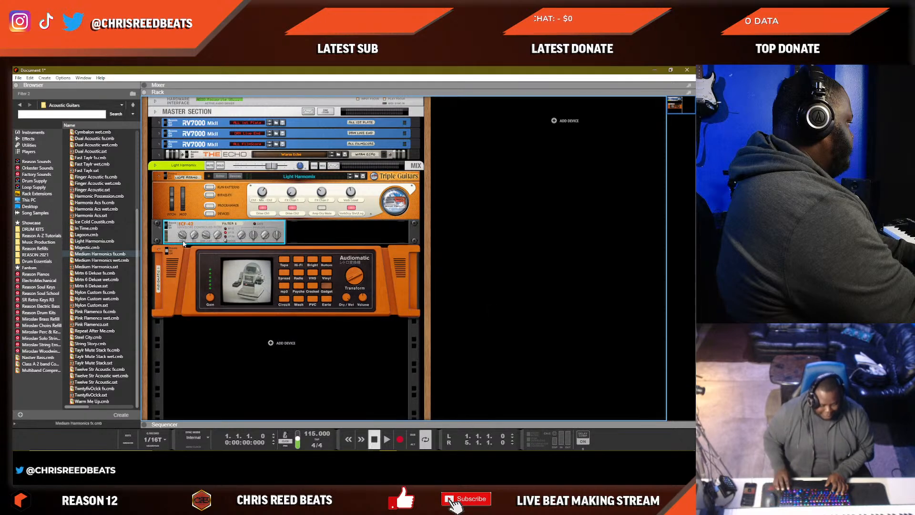
key("space")
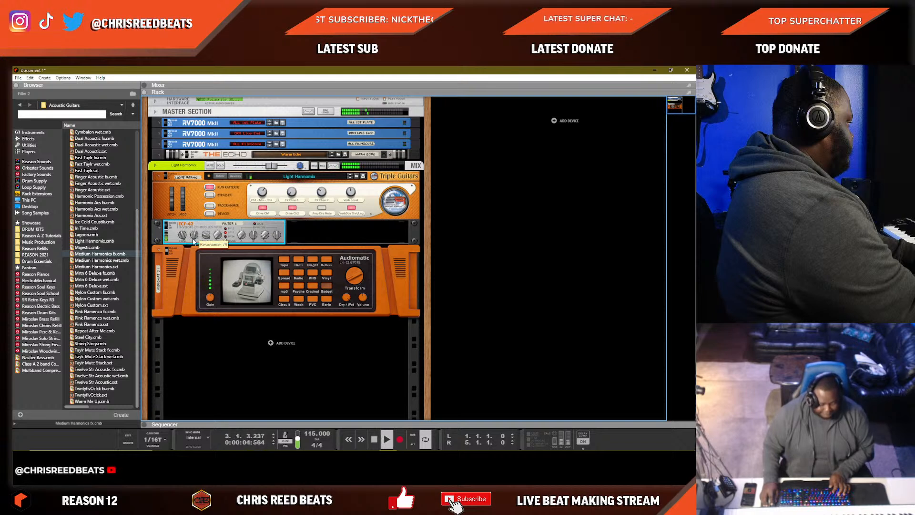
left_click_drag(193, 244, 193, 253)
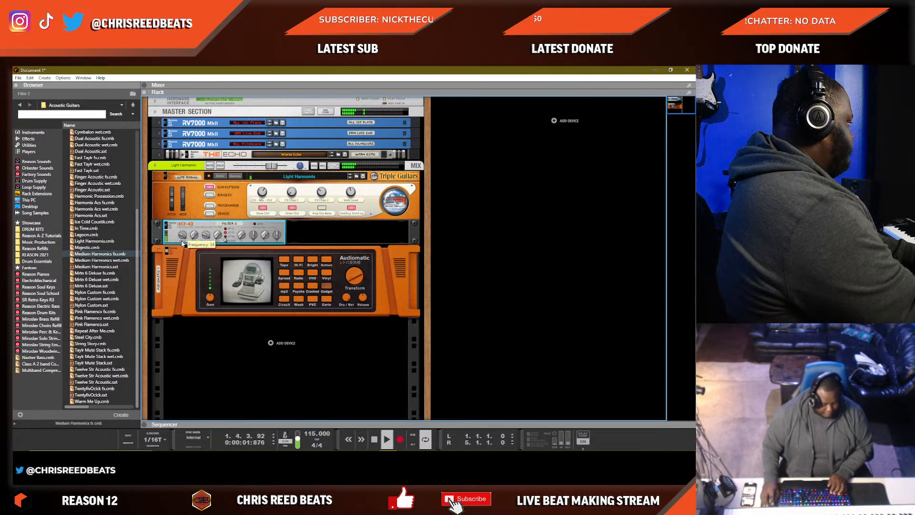
Audition the Audiomatic's Psyche, mp3 and Circuit presets and return to Gadget.
left_click(299, 285)
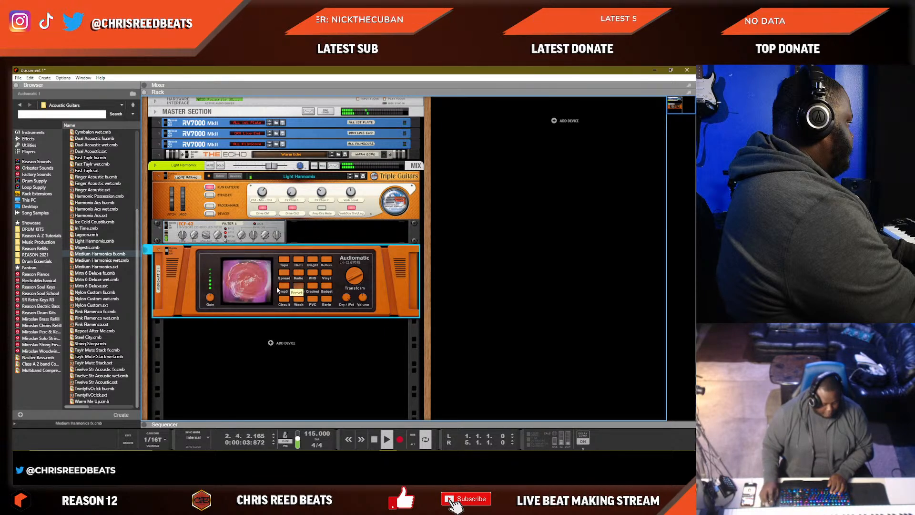
left_click(285, 287)
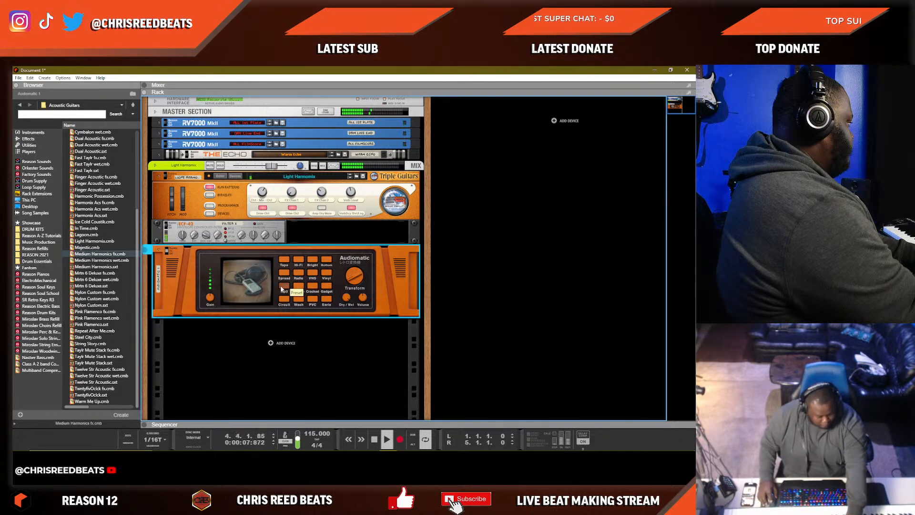
left_click(287, 299)
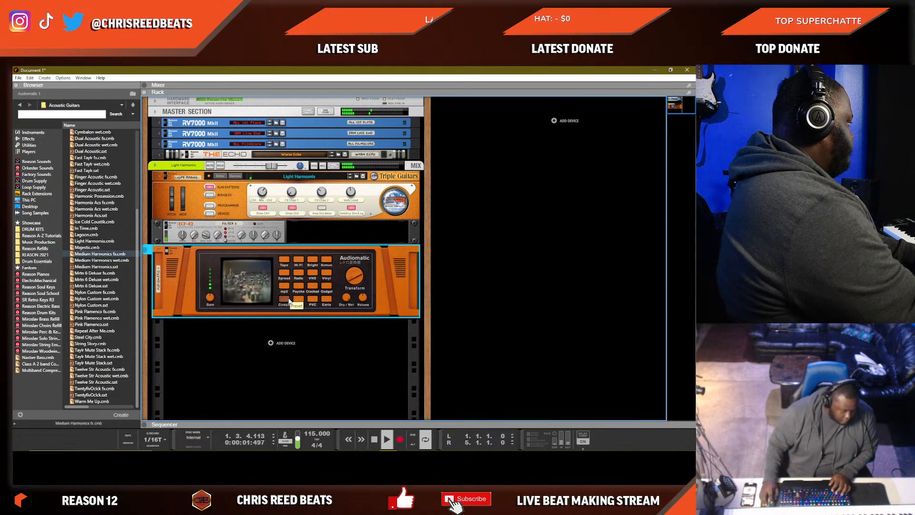
left_click(326, 285)
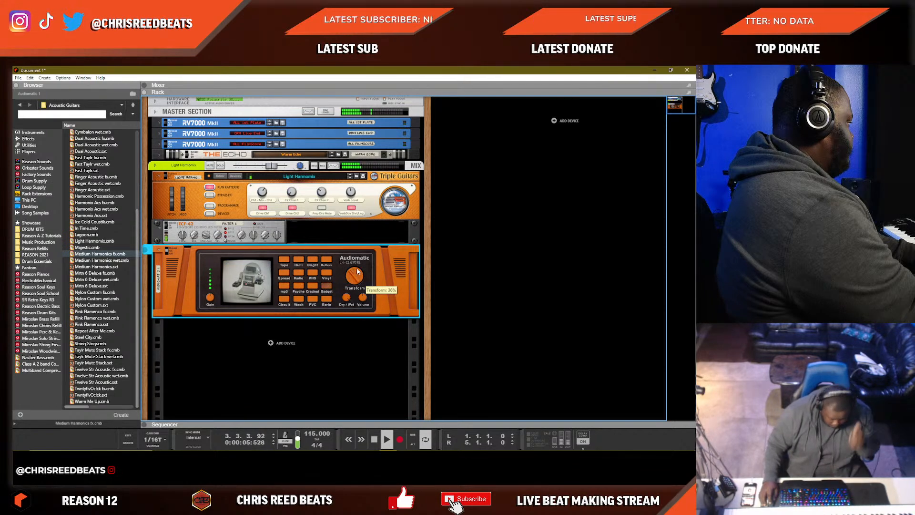
left_click(173, 205)
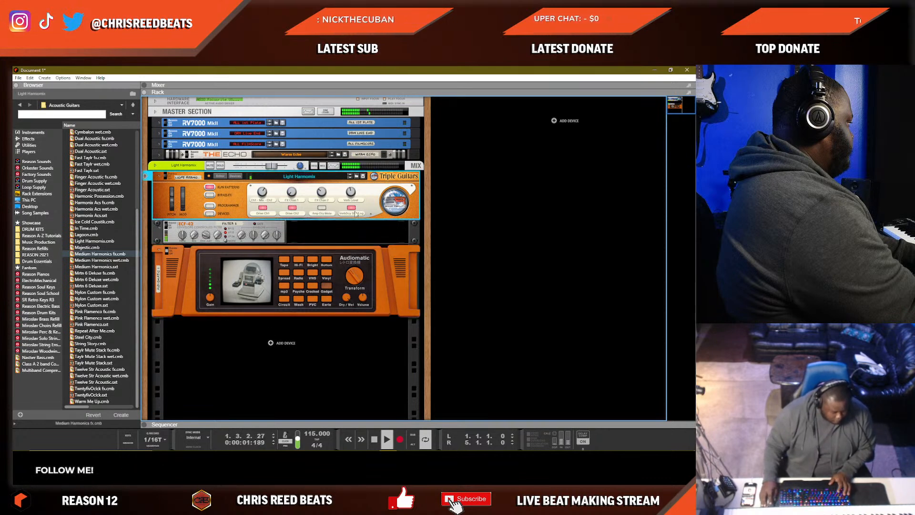
right_click(374, 208)
mouse_move(405, 295)
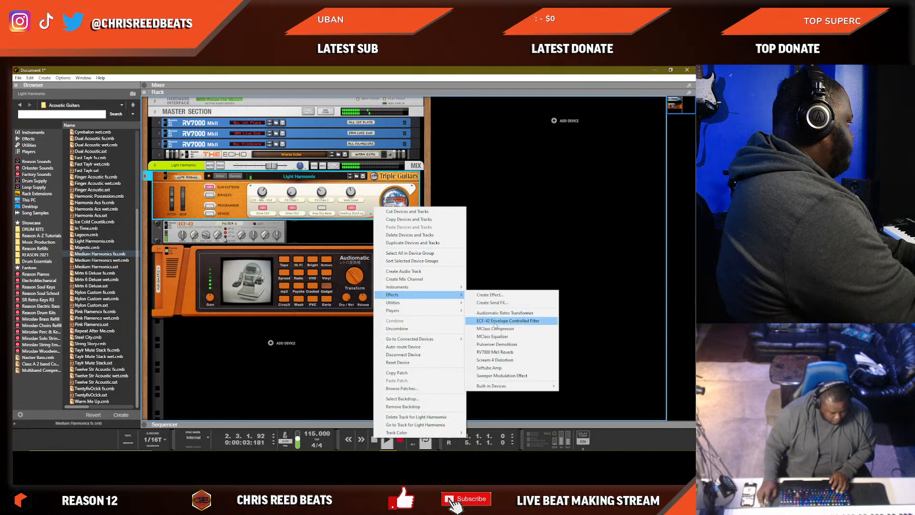
mouse_move(504, 386)
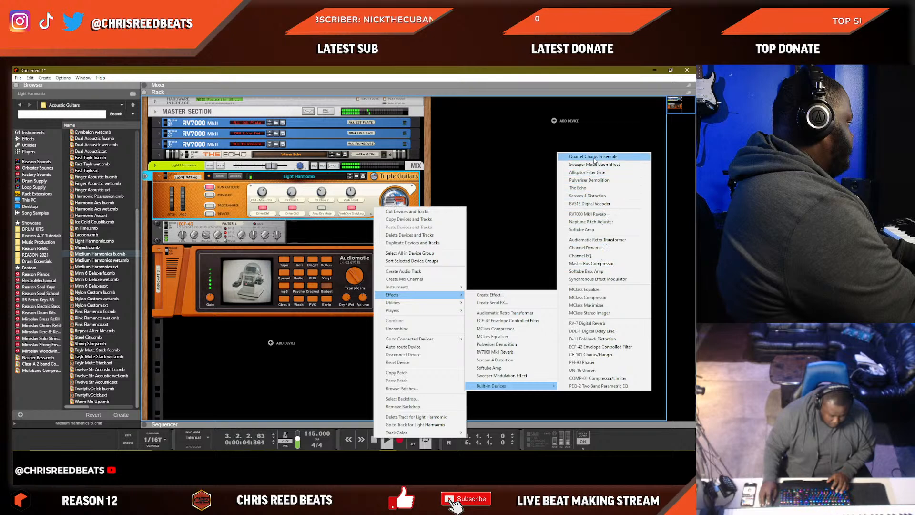
Add a Pulsar Dual LFO below the ECF-42 filter and play the loop from the start with the rack's rear shown.
left_click(43, 147)
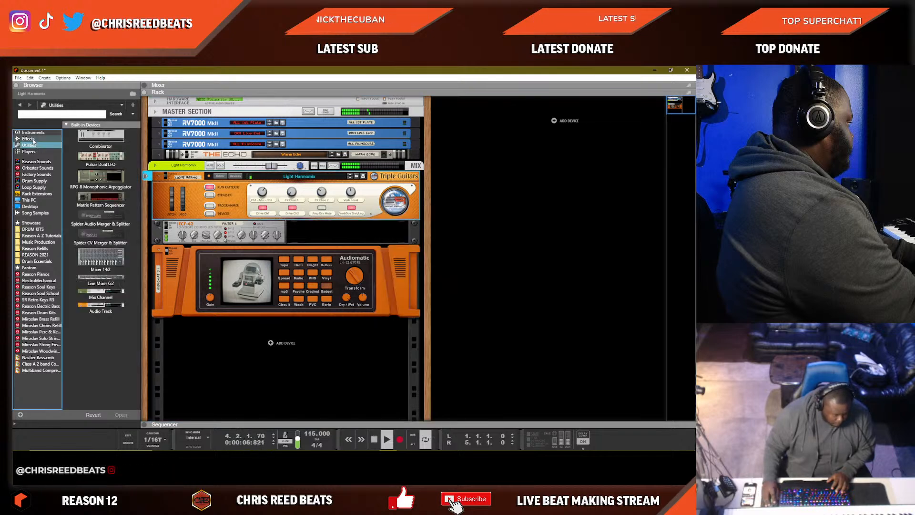
mouse_move(103, 160)
left_mouse_down()
mouse_move(312, 242)
mouse_move(331, 234)
left_mouse_up()
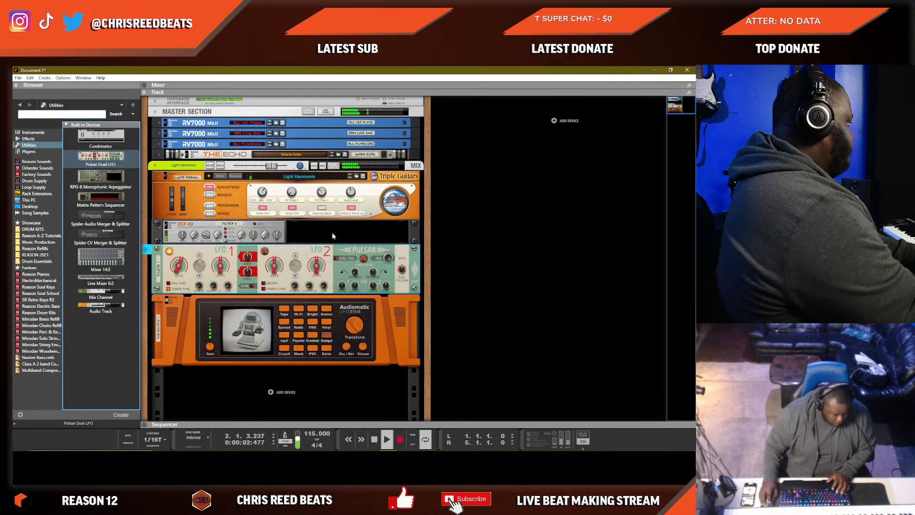
key("Tab")
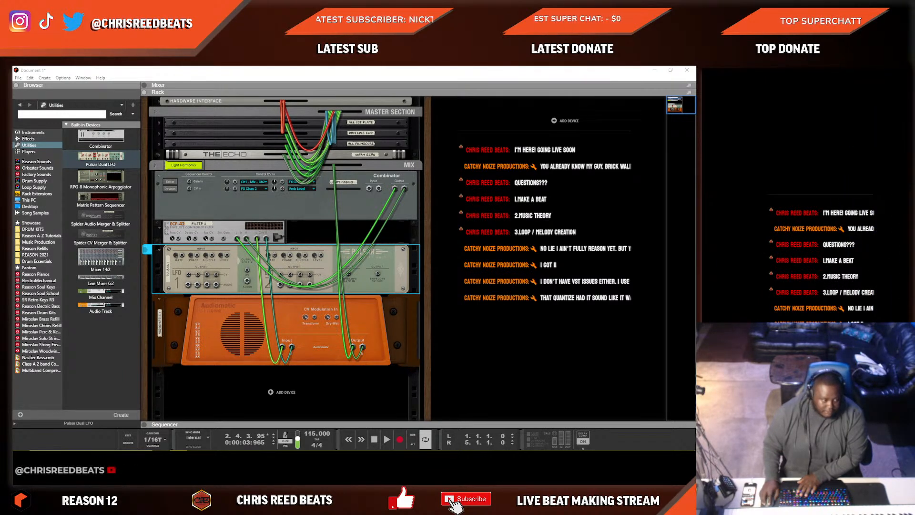
left_click(502, 172)
key("shift+Return")
key("space")
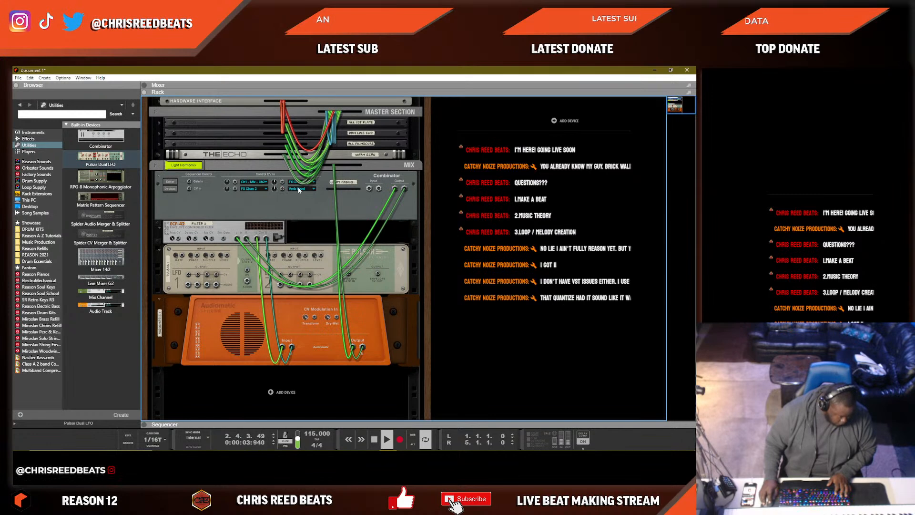
Unfold the second NN-XT inside the guitar Combinator and cable its OSC Pitch CV input to Pulsar's LFO 1 output.
left_click(170, 188)
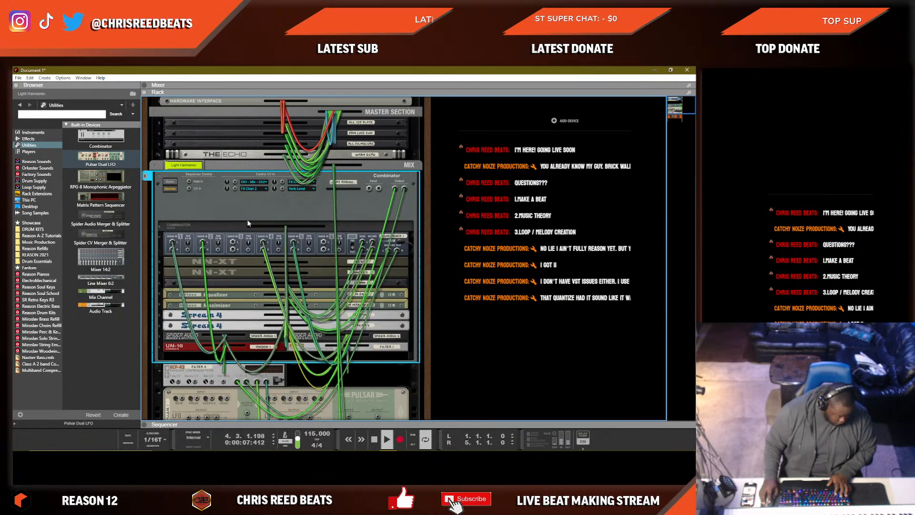
left_click(216, 273)
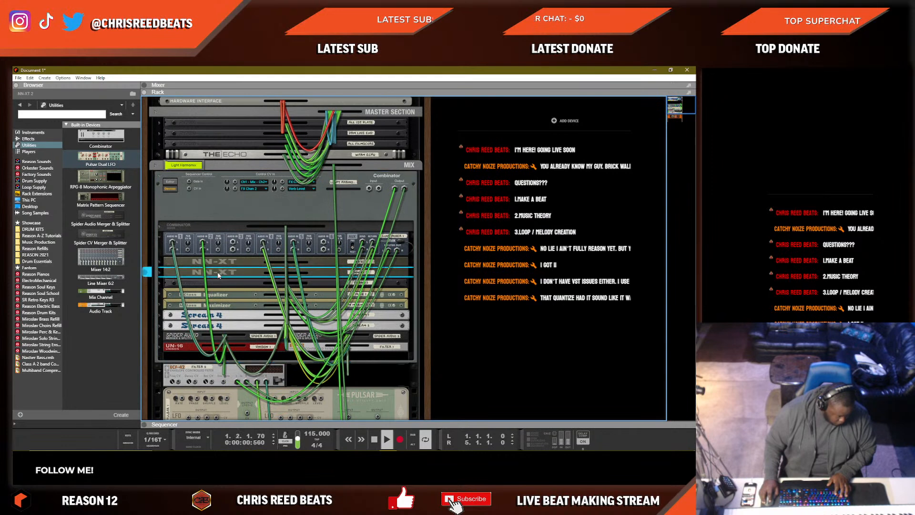
left_click(159, 272)
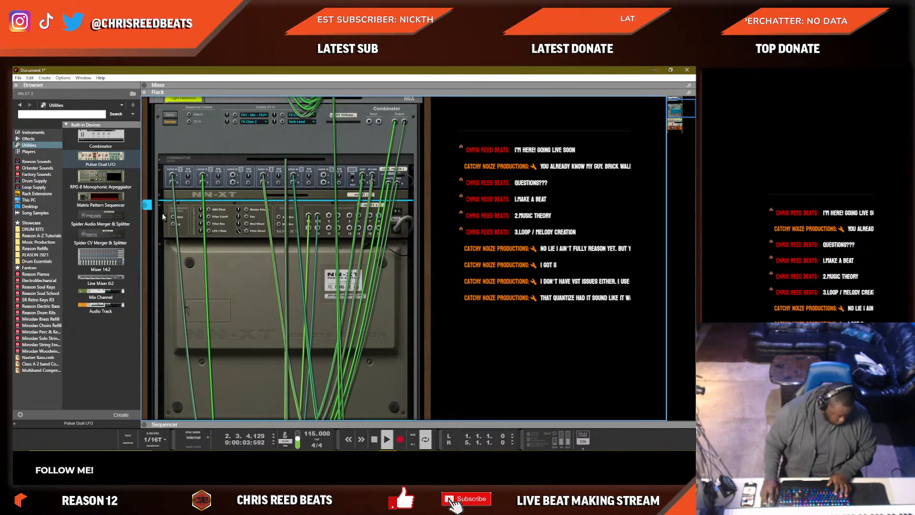
left_click_drag(209, 209, 190, 286)
scroll(231, 280, "down", 3)
scroll(231, 285, "down", 3)
key("Tab")
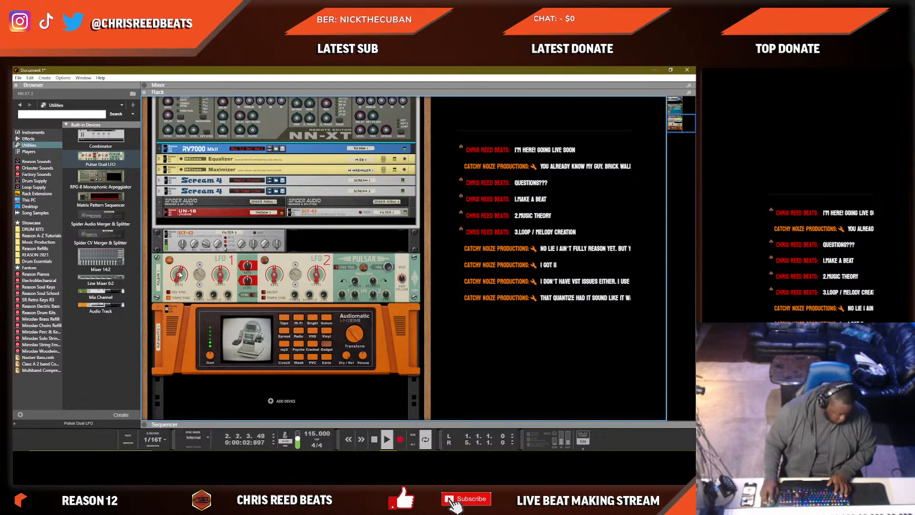
Set Pulsar's LFO 1 synced rate to 32/4 and its level to 14%.
left_click_drag(177, 283, 176, 285)
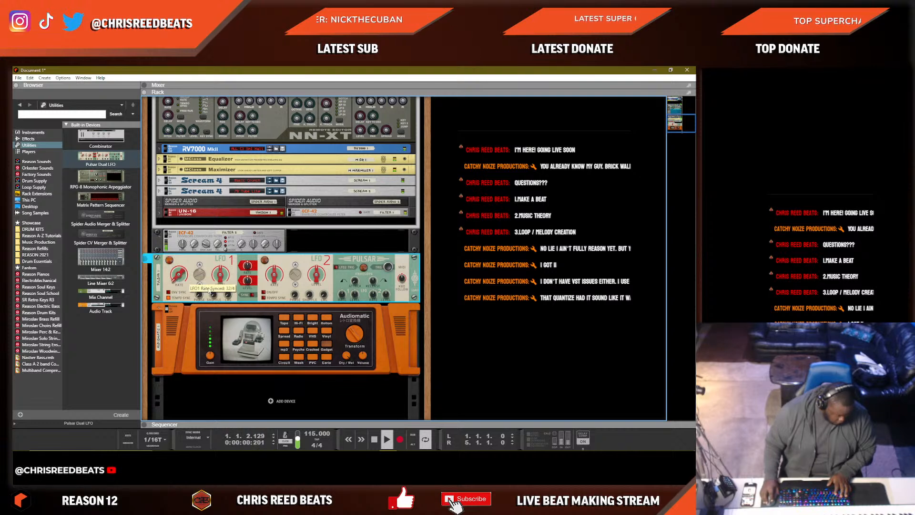
left_click_drag(218, 275, 214, 293)
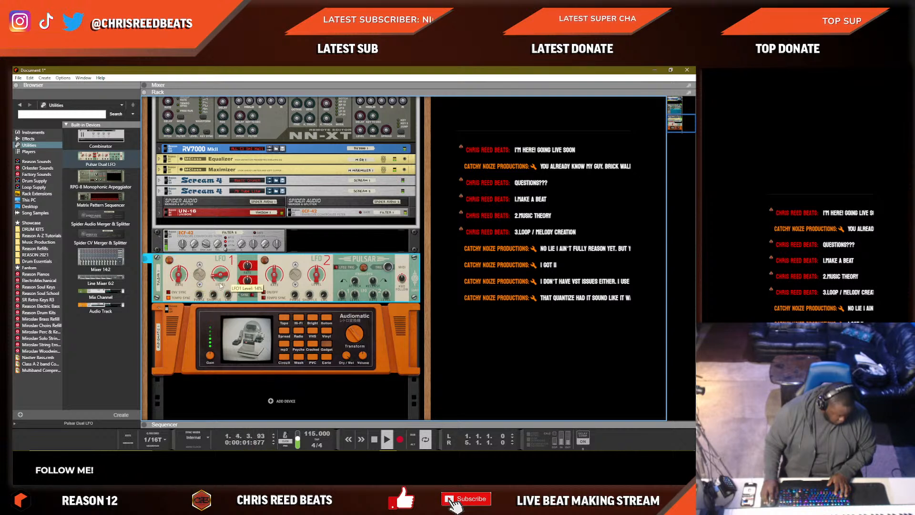
scroll(220, 281, "down", 5)
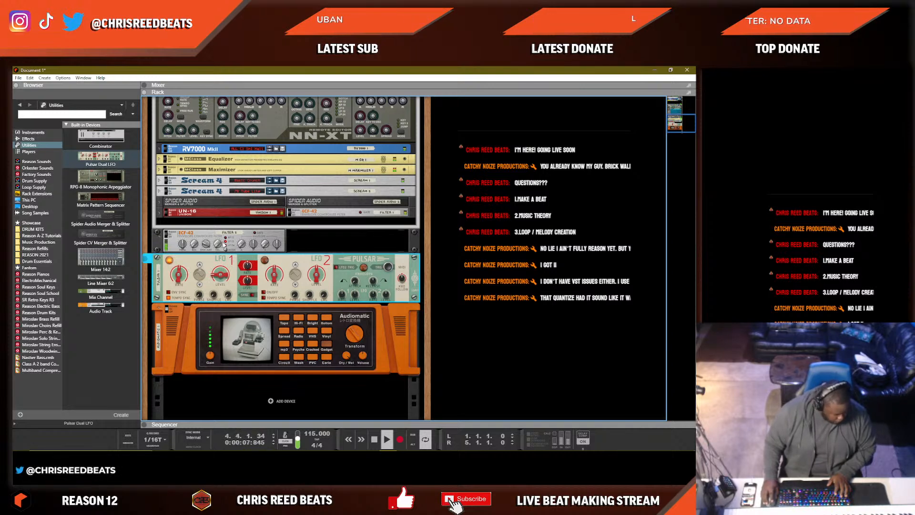
Toggle LFO 1's tempo sync off and on again and choose a faster synced rate for it.
left_click(185, 245)
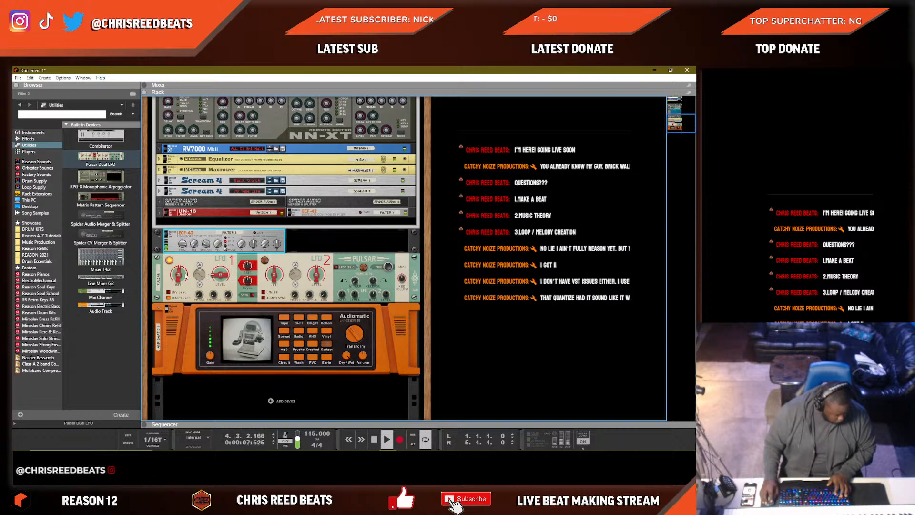
left_click(169, 294)
left_click(169, 293)
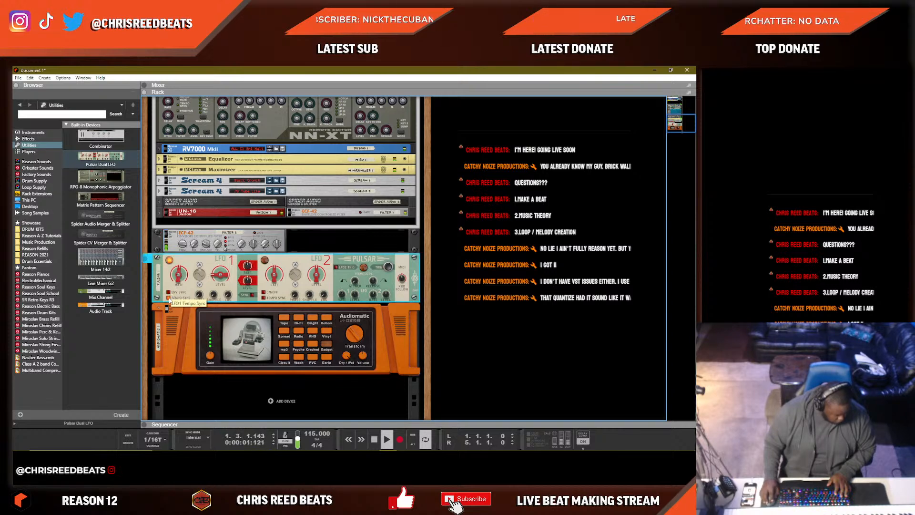
left_click_drag(178, 283, 182, 276)
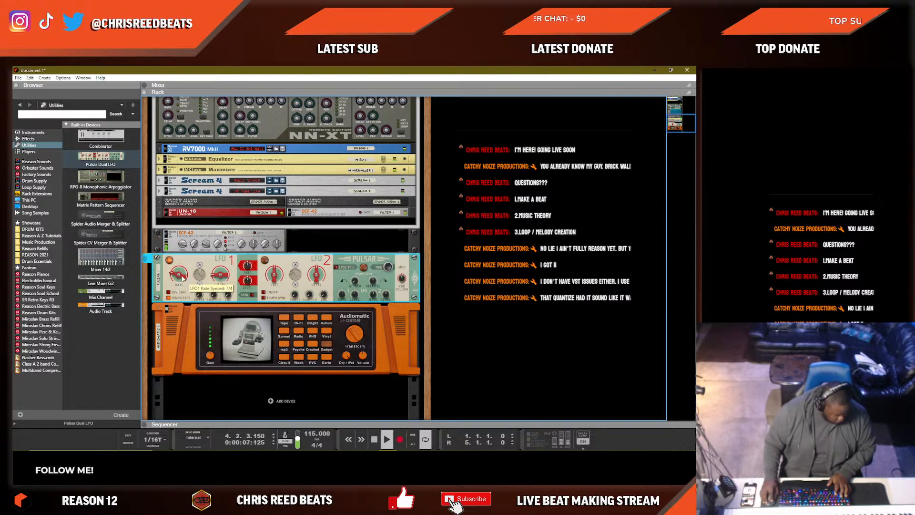
Disable the Audiomatic, readjust Pulsar's LFO 1 rate and level, and show the rear of the rack.
left_click(168, 310)
left_click(169, 310)
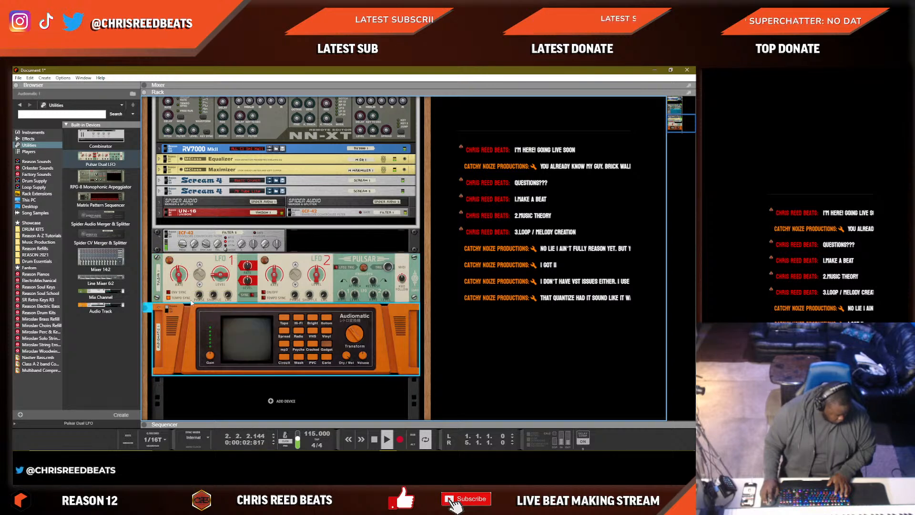
left_click_drag(184, 278, 219, 279)
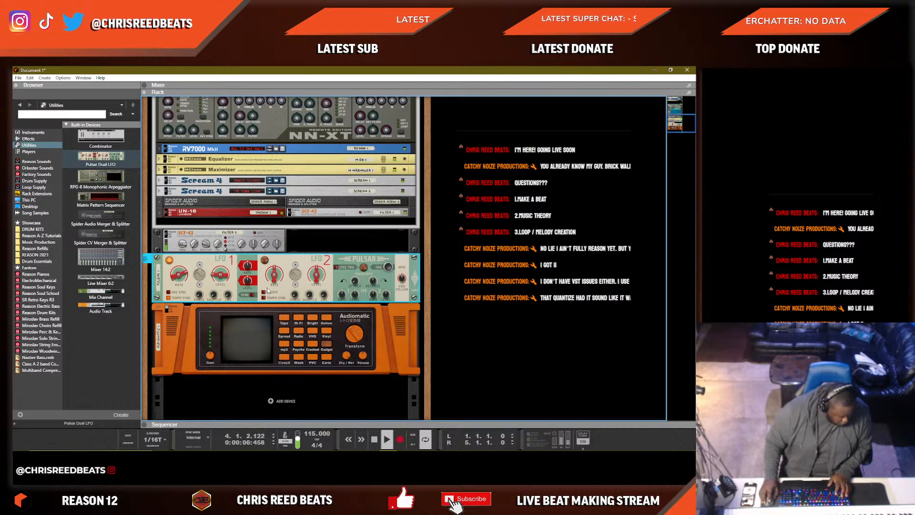
key("Tab")
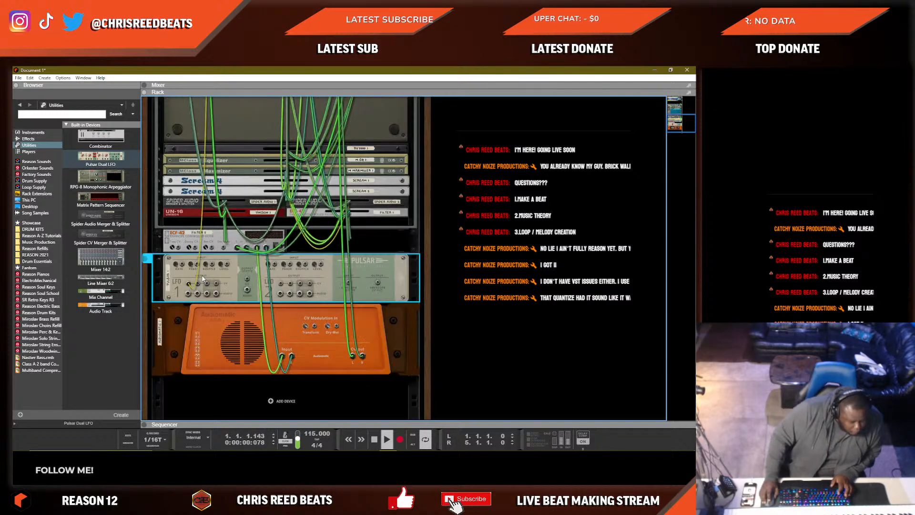
Return to the front of the rack and set Pulsar's LFO 1 level to 17%.
key("Tab")
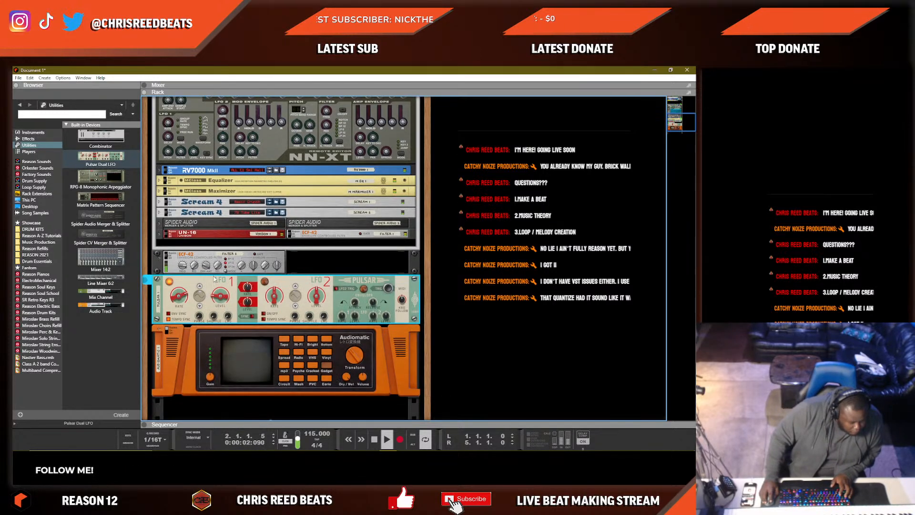
left_click_drag(222, 296, 226, 286)
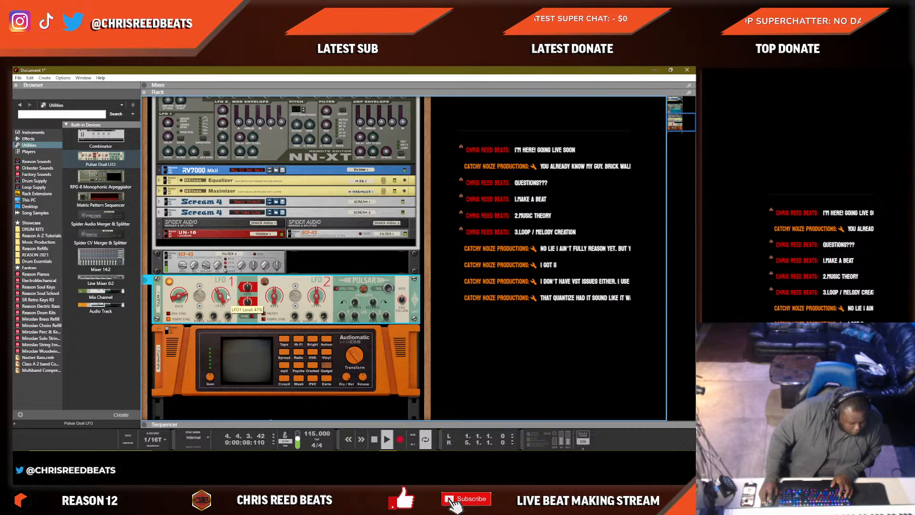
left_click_drag(228, 297, 228, 299)
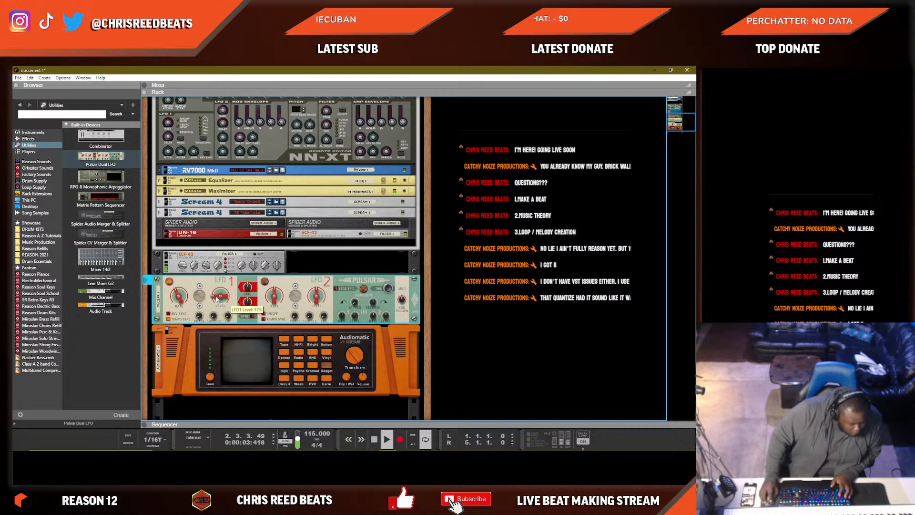
scroll(251, 310, "down", 2)
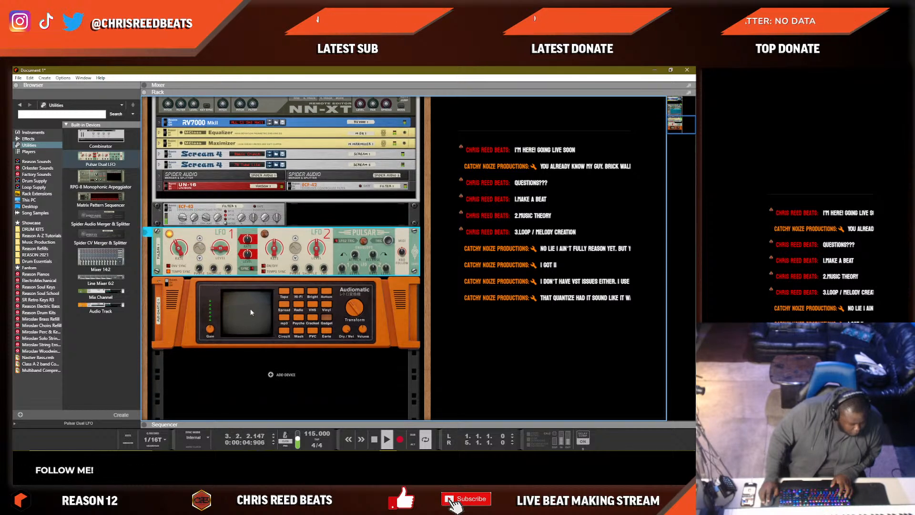
right_click(279, 384)
left_click(415, 310)
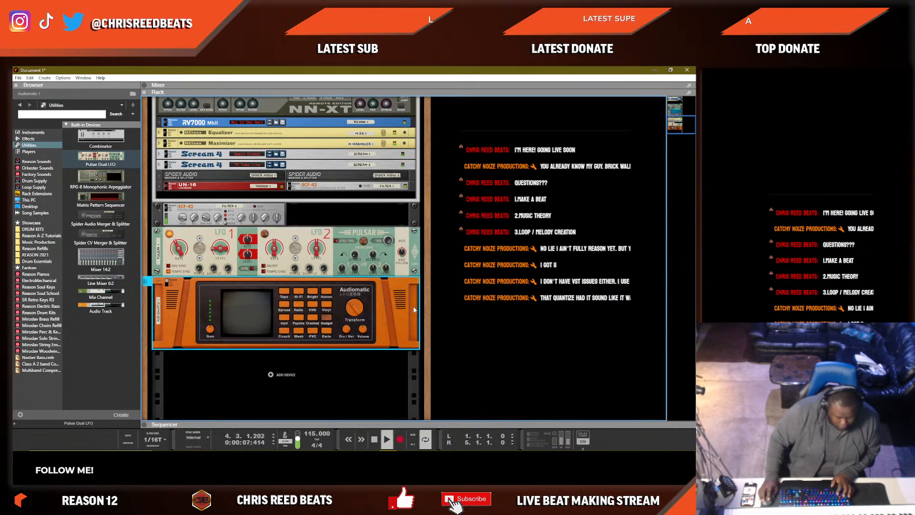
Select all sample zones in the second NN-XT, restart playback, and fold its remote editor.
scroll(329, 229, "up", 5)
key("space")
left_click(318, 197)
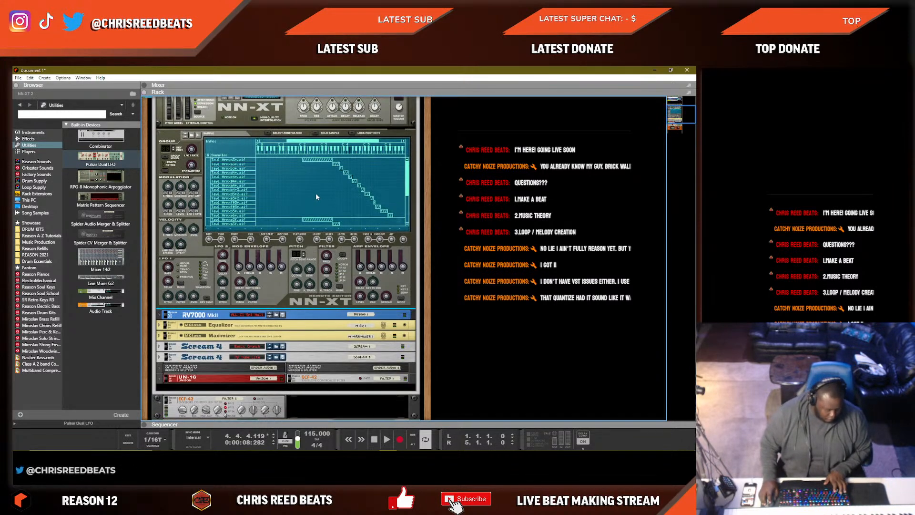
key("ctrl+a")
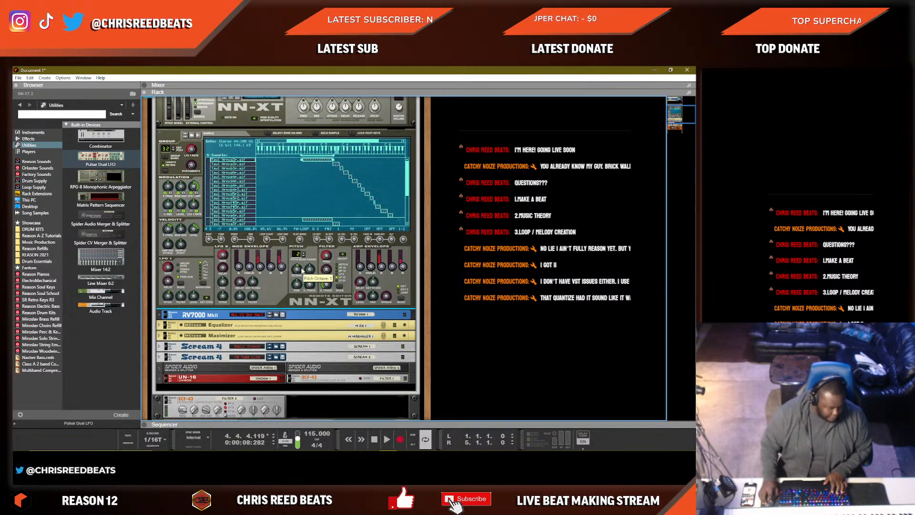
key("space")
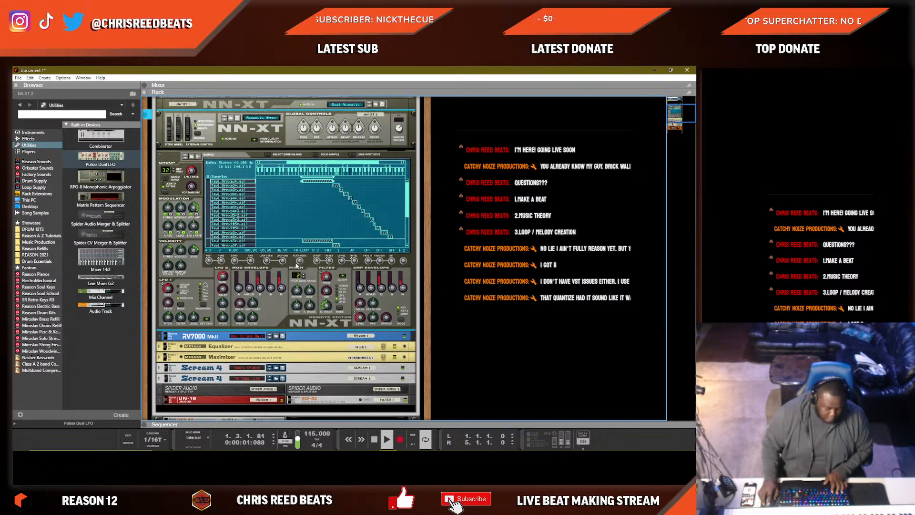
scroll(215, 253, "up", 3)
left_click(160, 241)
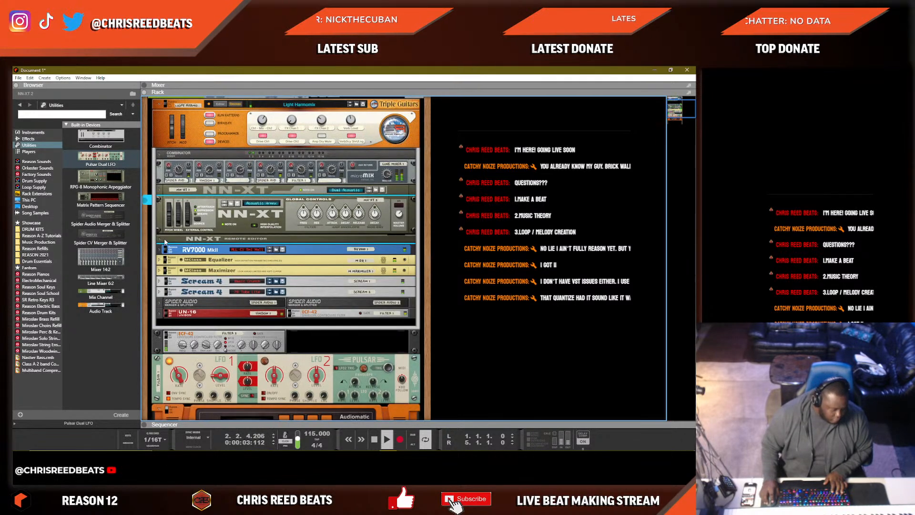
Lower Pulsar's LFO 1 level further and pull the Light Harmonix mix channel's fader down slightly.
scroll(283, 322, "down", 2)
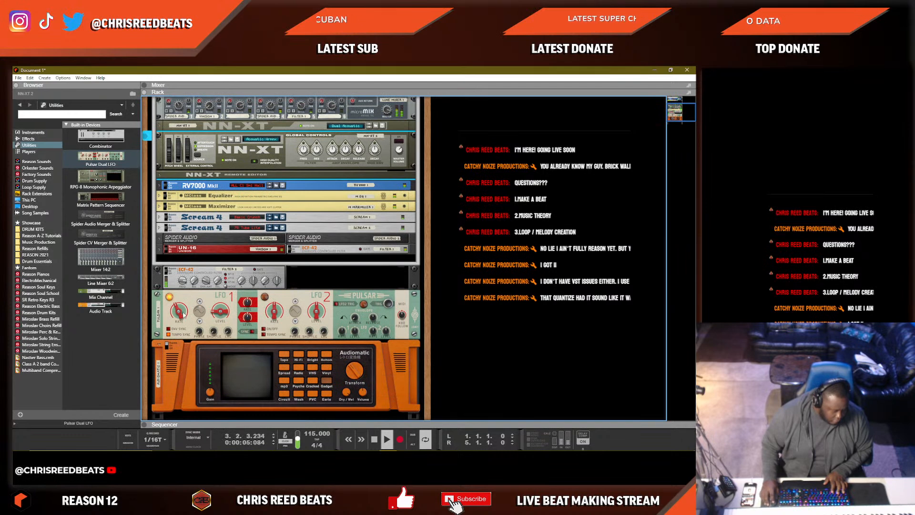
left_click(214, 314)
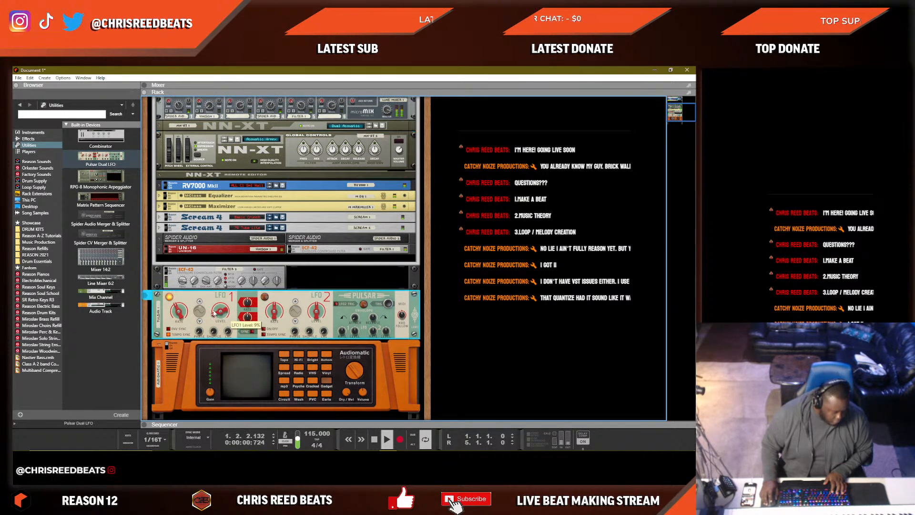
scroll(215, 314, "up", 4)
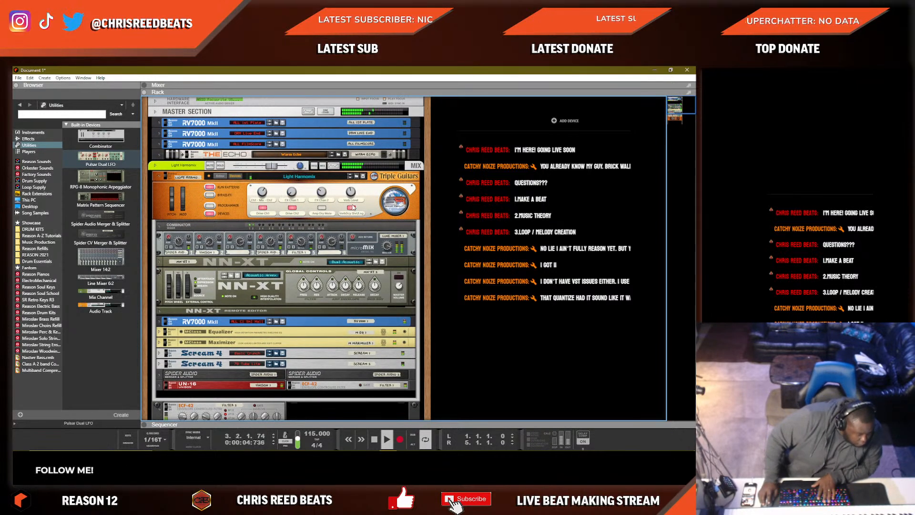
left_click(353, 198)
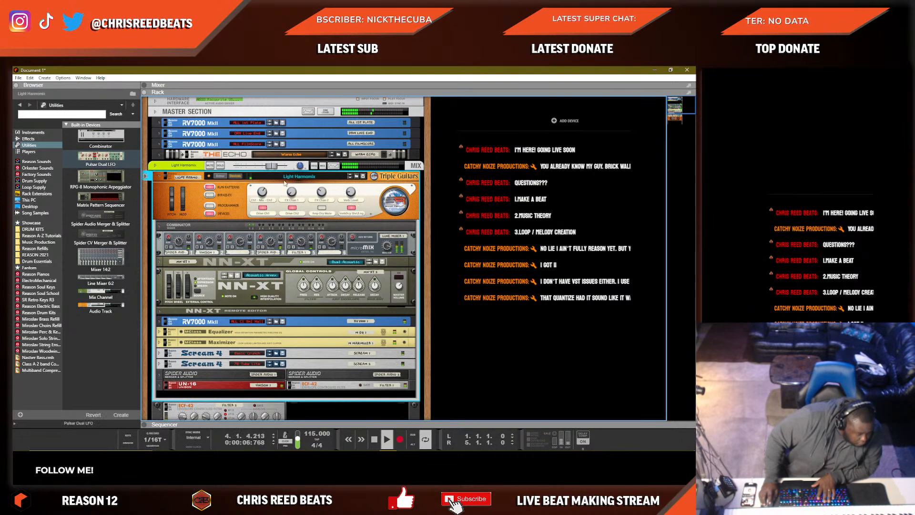
left_click(266, 165)
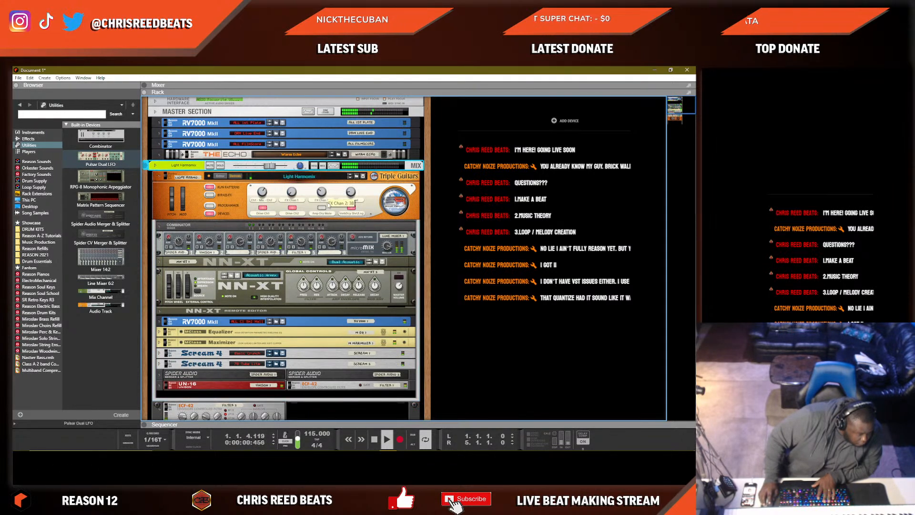
Turn the Audiomatic back on and fine-tune its Transform amount together with Pulsar's LFO 1 level.
scroll(237, 306, "down", 5)
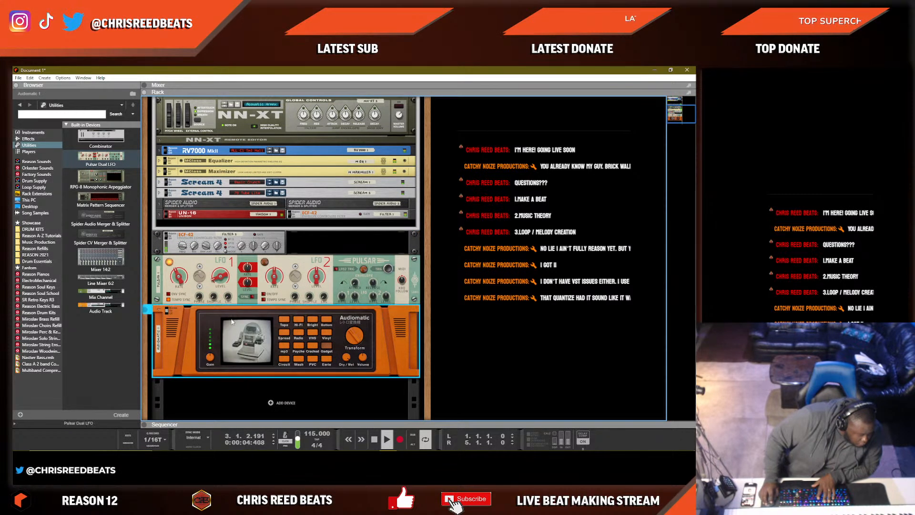
left_click(221, 276)
left_click(351, 342)
left_click(216, 282)
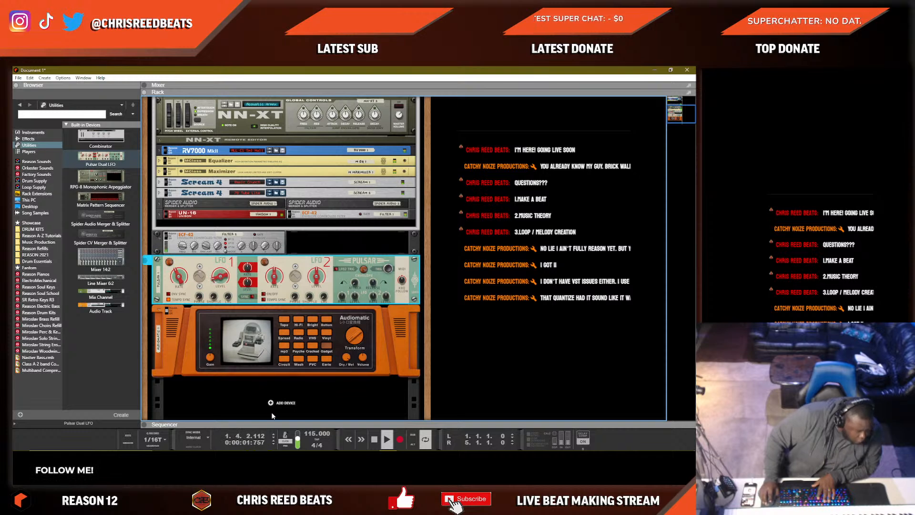
Add a Mimic Creative Sampler below the Audiomatic and stop playback.
right_click(276, 319)
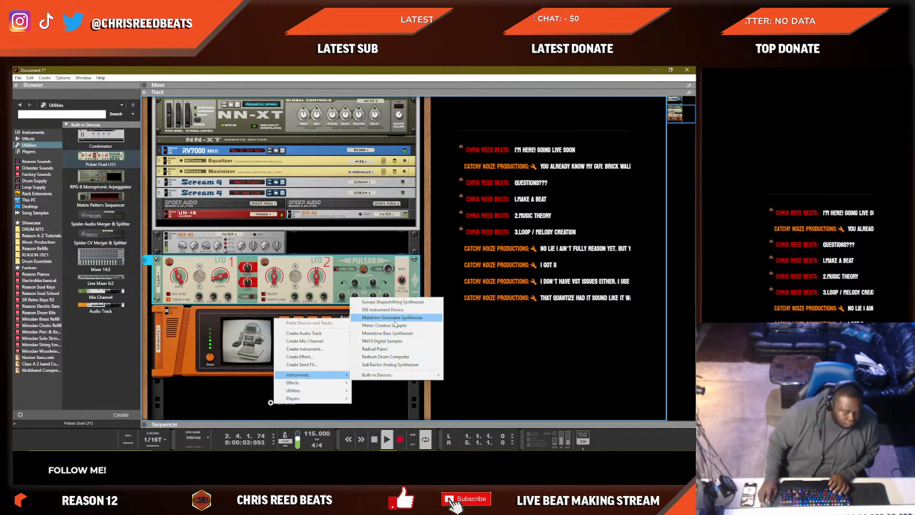
left_click(390, 326)
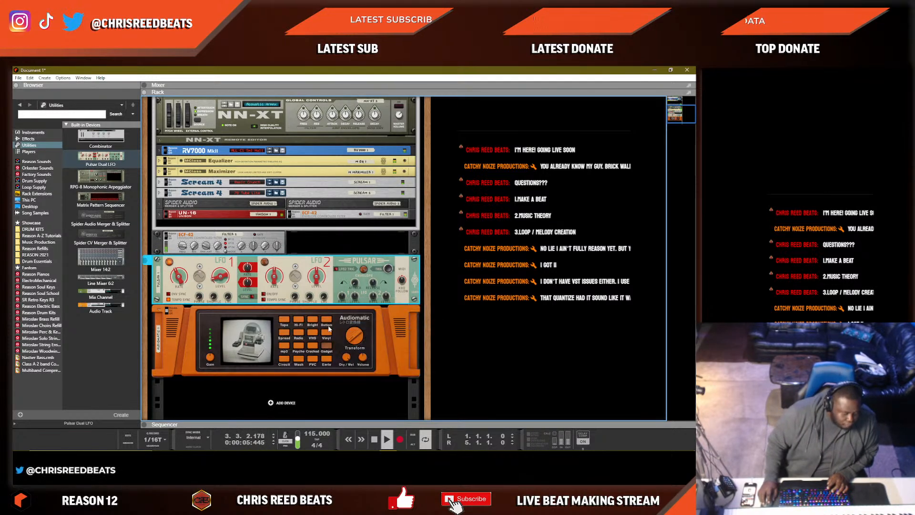
key("space")
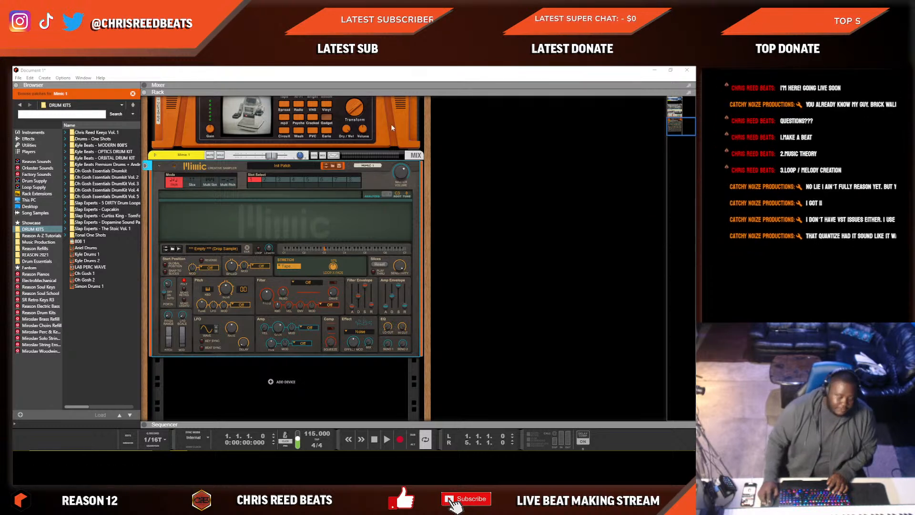
left_click(344, 217)
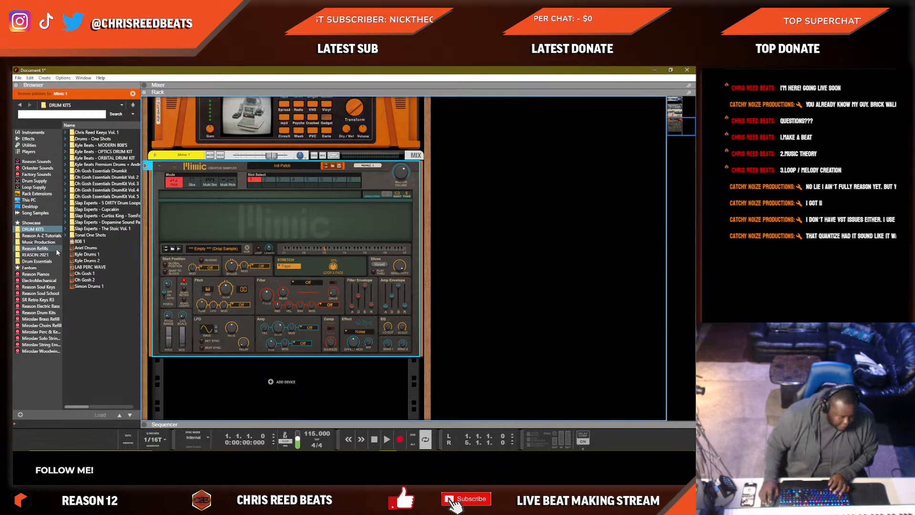
Look for bass sounds in the Reason Refills, Reason A-Z Tutorials, DRUM KITS, Patches and REASON 2021 folders, including 808 Kit Files.
left_click(38, 255)
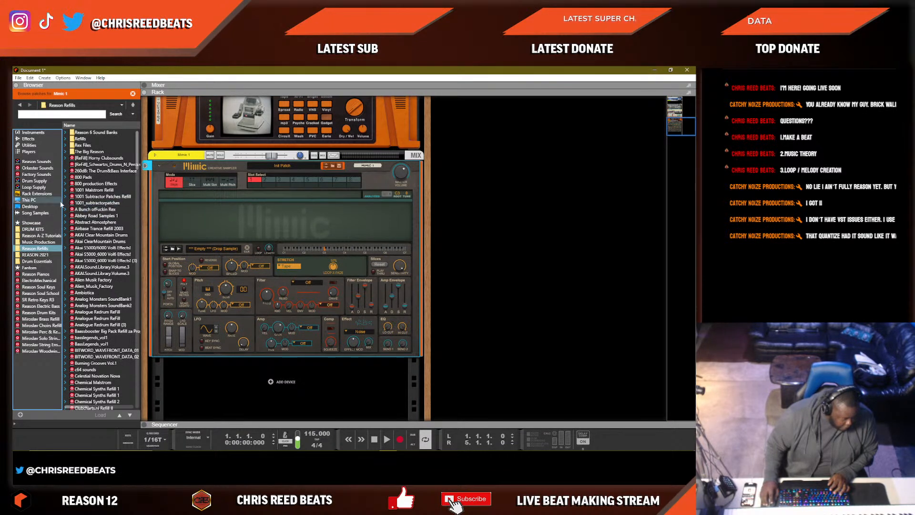
left_click(48, 229)
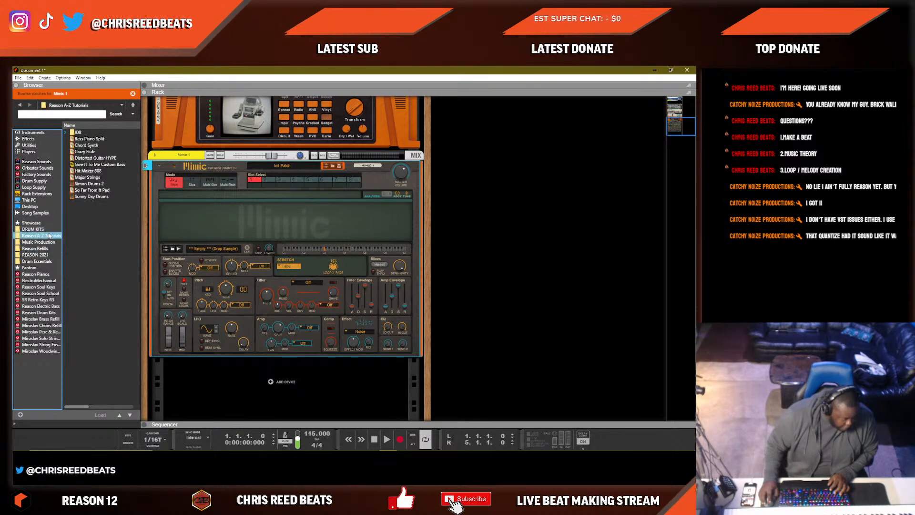
left_click(103, 139)
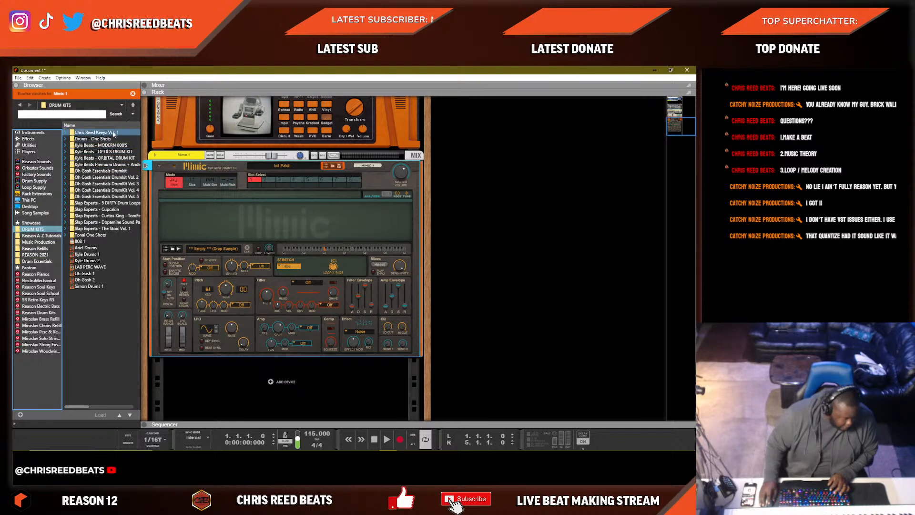
double_click(113, 133)
left_click(134, 105)
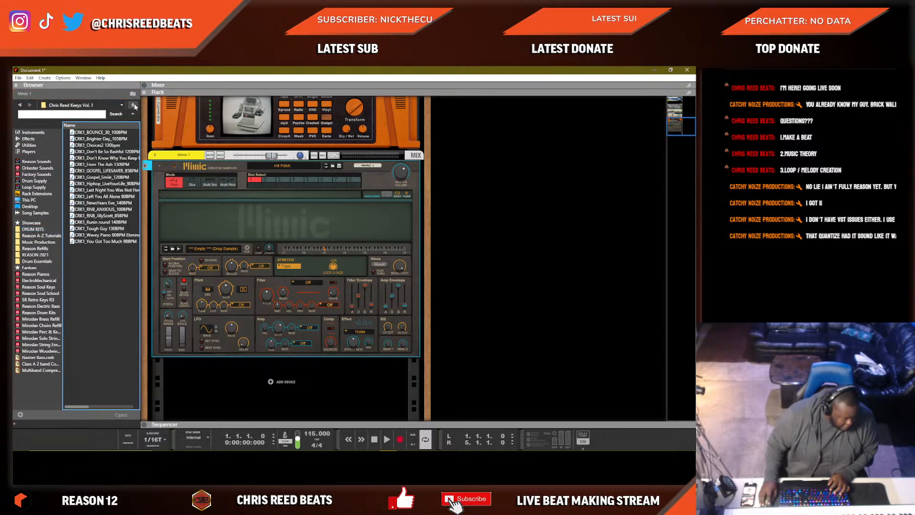
left_click(134, 106)
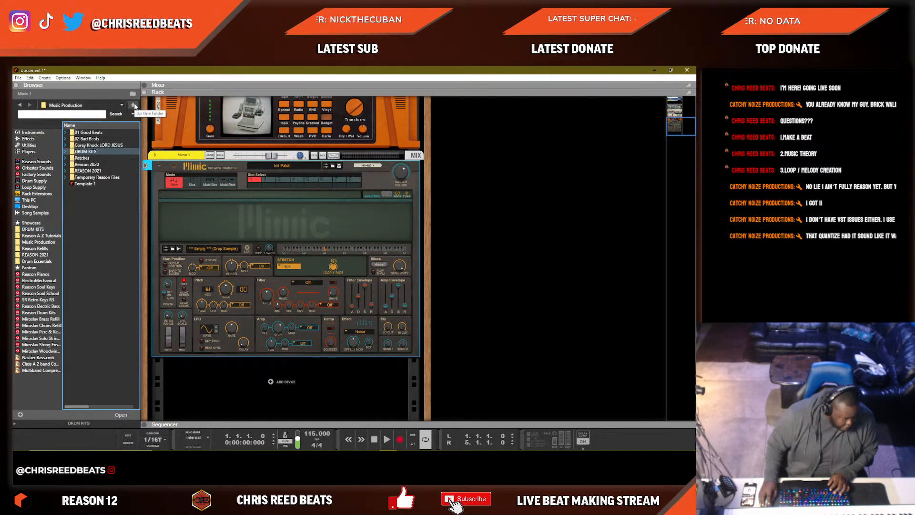
double_click(85, 158)
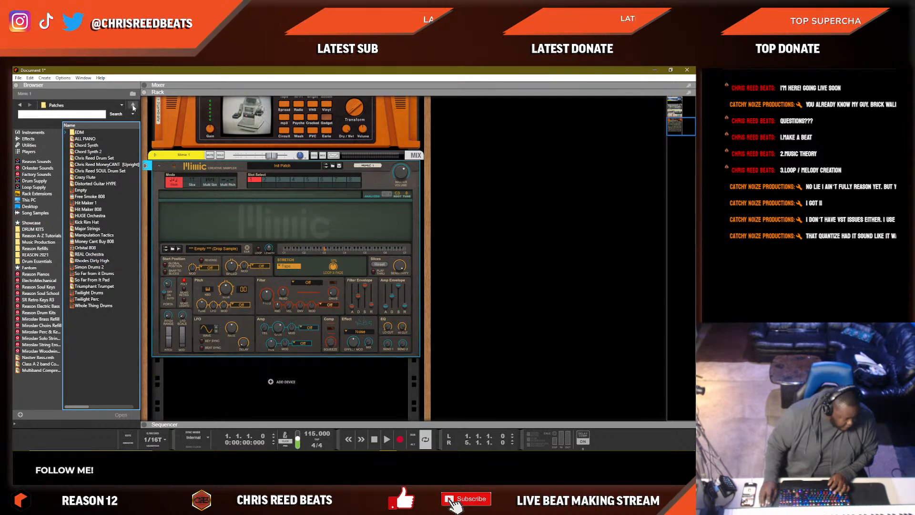
left_click(133, 107)
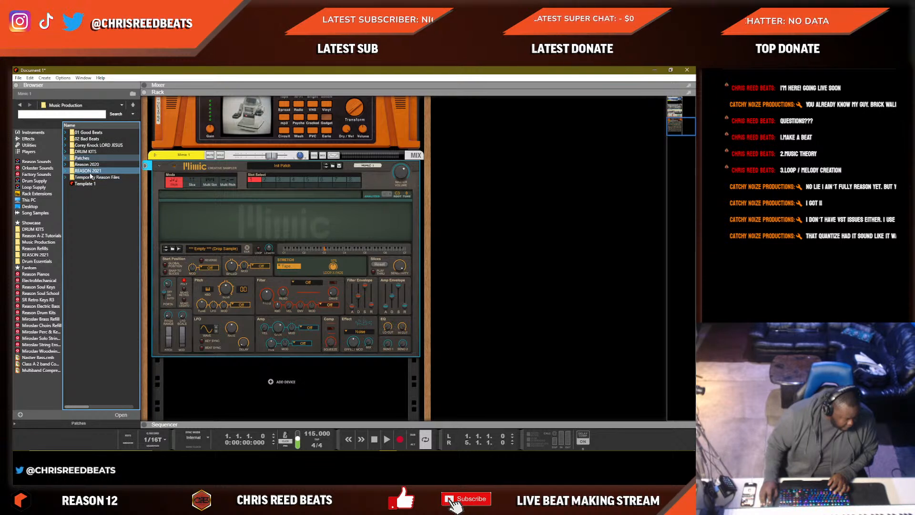
left_click(66, 171)
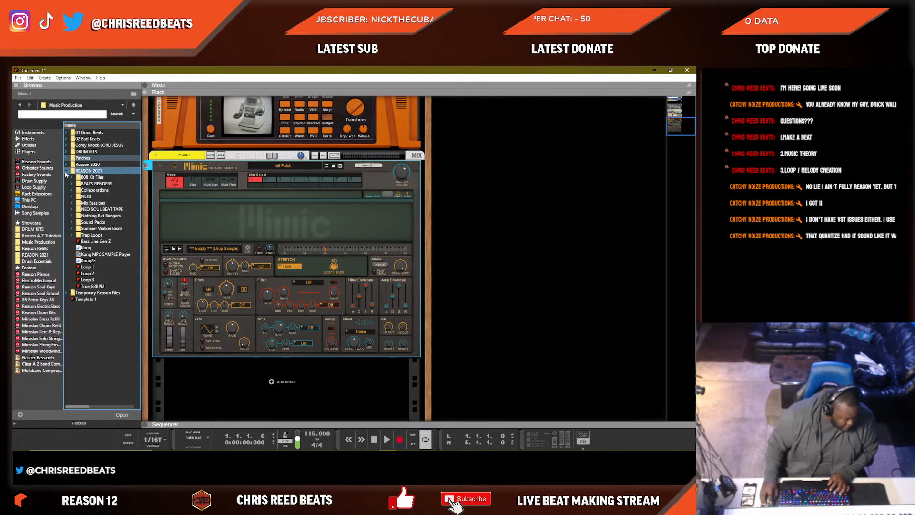
left_click(82, 184)
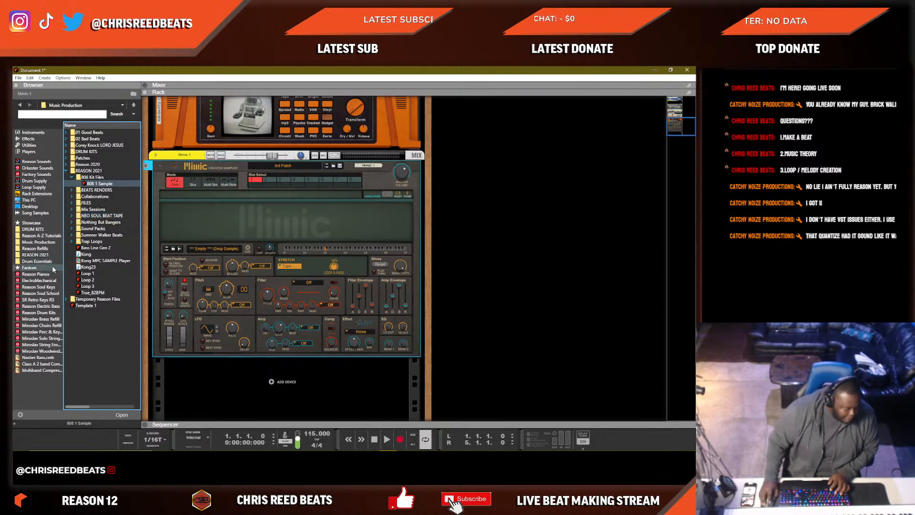
Open the 808 folder of Oh Gosh Essentials DrumKit Vol. 4 and audition its OGEV4 808 samples.
left_click(33, 229)
double_click(93, 190)
double_click(92, 134)
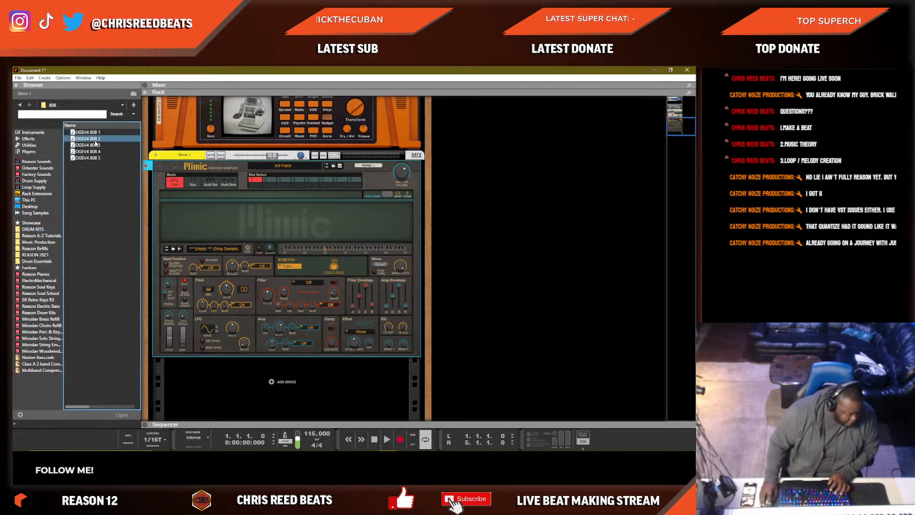
left_click(94, 140)
left_click(96, 147)
left_click(96, 153)
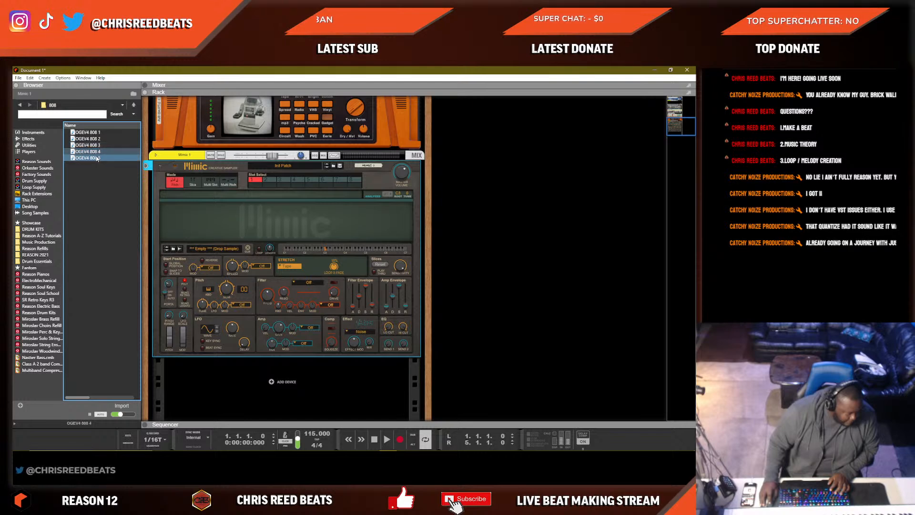
left_click(96, 159)
left_click(97, 134)
left_click(97, 140)
left_click(95, 158)
Load the OGEV4 808 5 sample into Mimic and try it out against the playing guitar loop.
left_click_drag(96, 158, 252, 213)
key("space")
key("space")
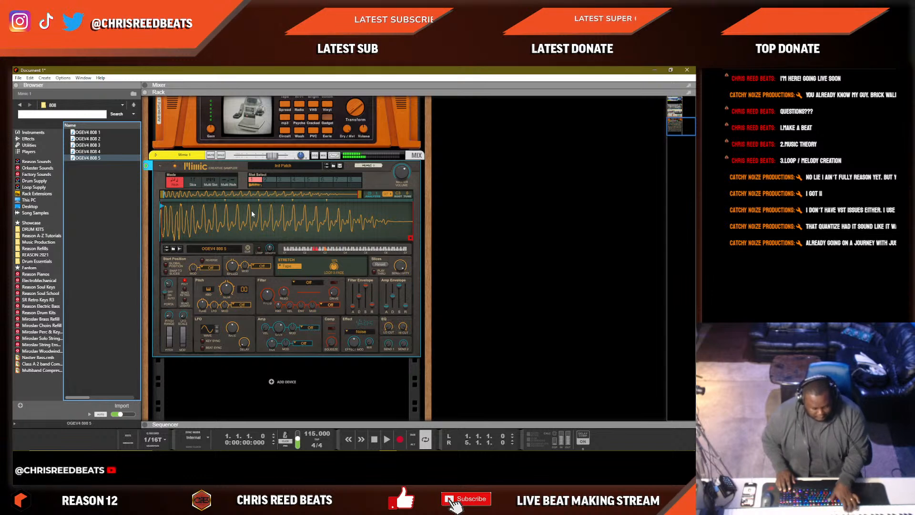
key("space")
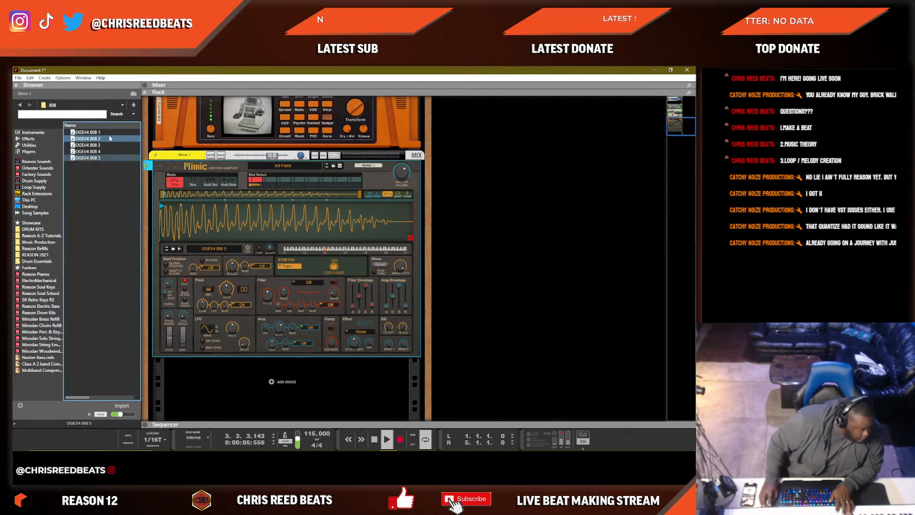
Leave the 808 folder and open the Oh Gosh Essentials DrumKit Vol. 5 folder.
left_click(134, 104)
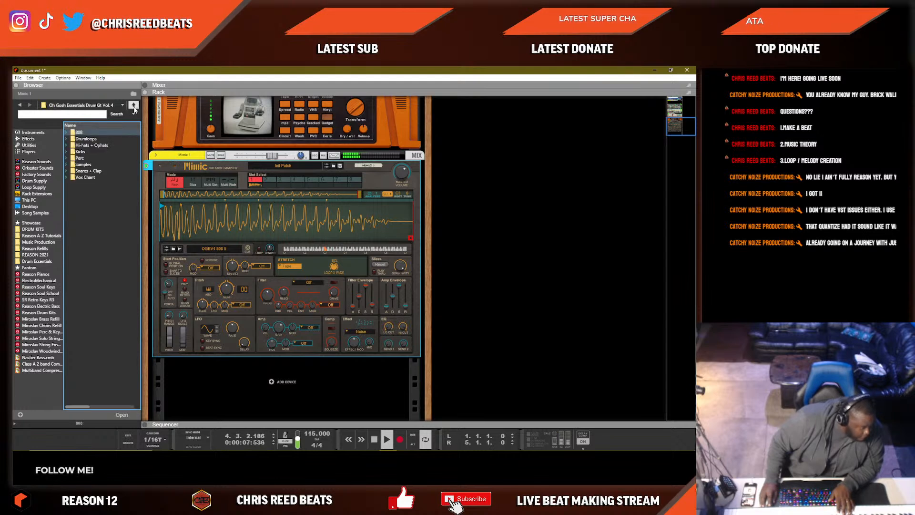
left_click(108, 190)
double_click(108, 191)
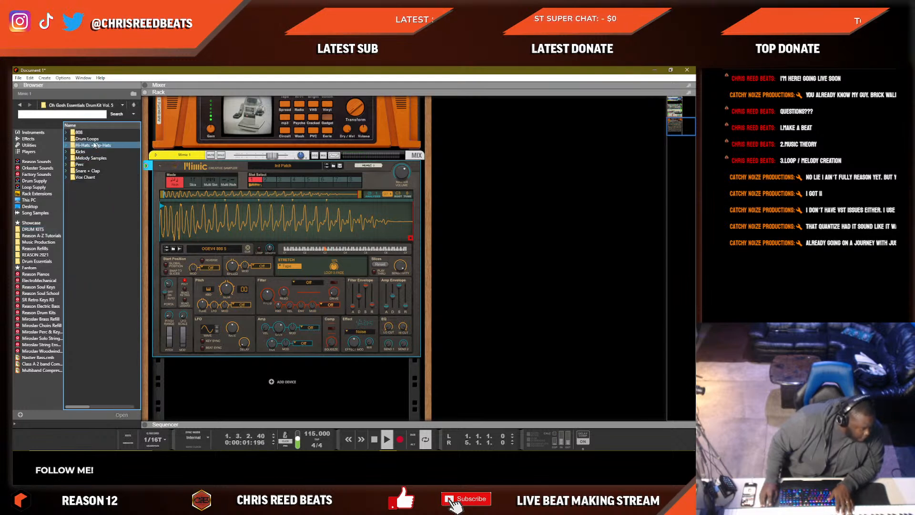
Open the 808 folder of Oh Gosh Essentials DrumKit Vol. 5 and audition its five OGEV5 808 samples.
double_click(96, 139)
left_click(20, 105)
double_click(97, 134)
left_click(98, 134)
left_click(98, 139)
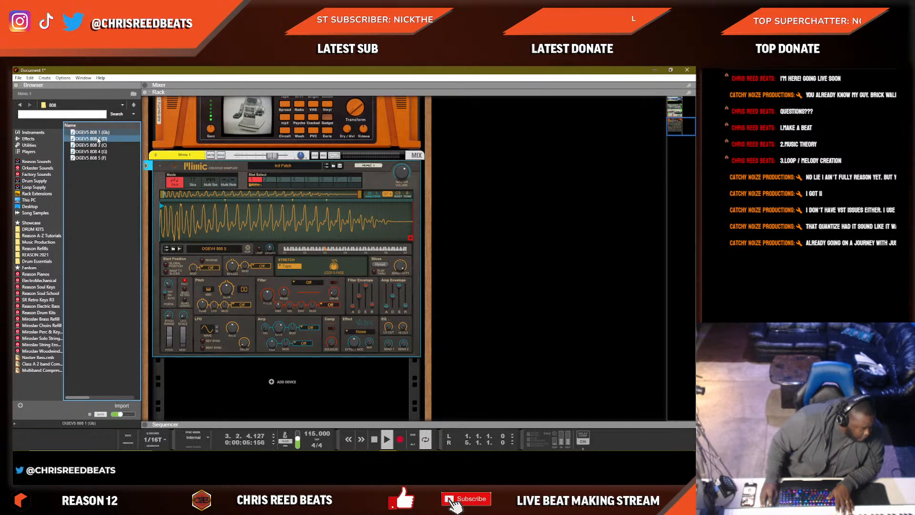
left_click(98, 145)
left_click(97, 152)
left_click(98, 157)
Return to the OGEV5 808 2 (D) sample, load it into Mimic and change Mimic's key mode.
left_click(98, 151)
left_click(97, 145)
left_click(98, 139)
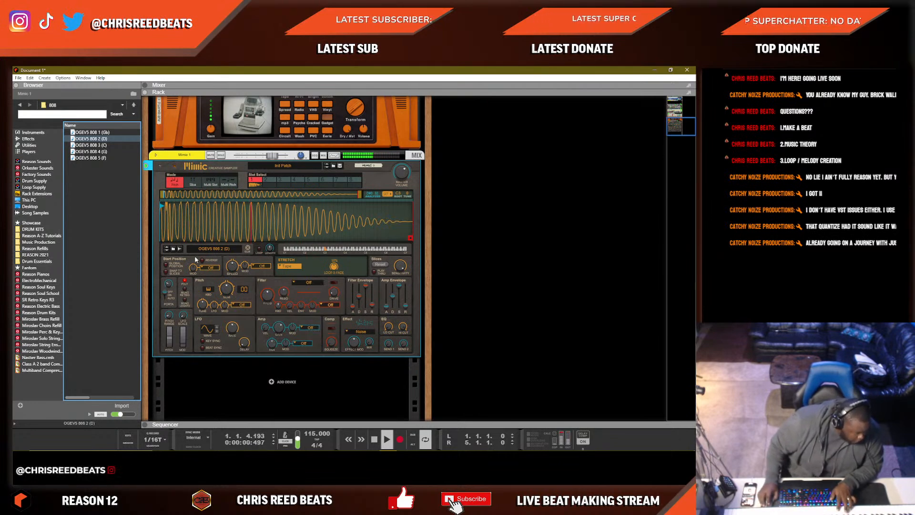
left_click(186, 293)
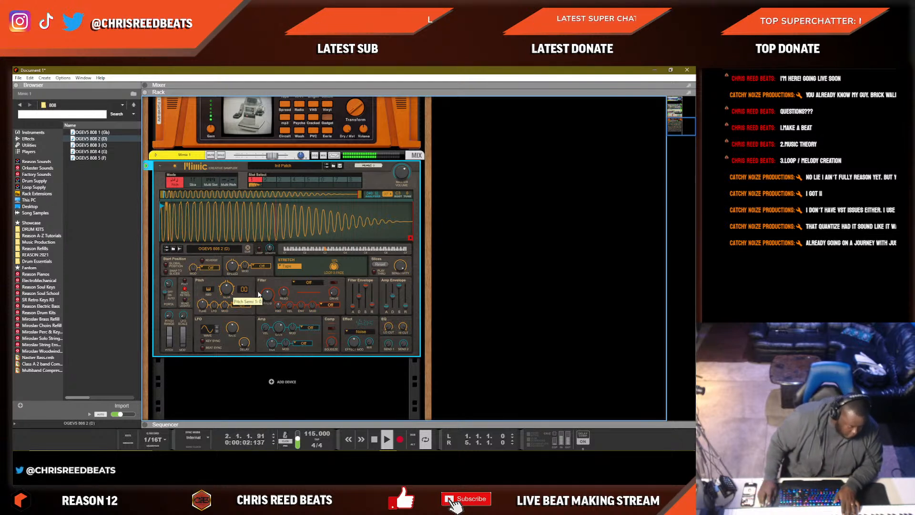
Try Mimic's Reso Noise and Ring Mod effects on the 808, adjusting the effect amounts.
left_click(353, 335)
left_click(360, 340)
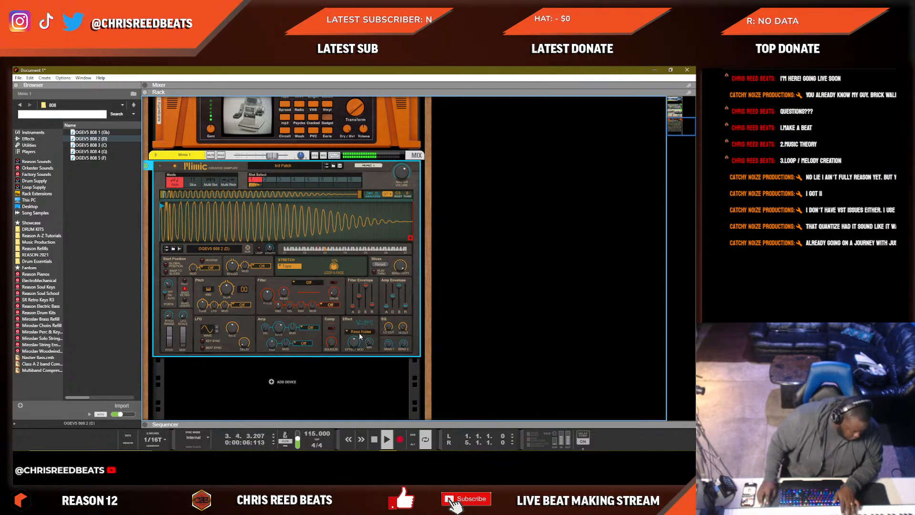
left_click_drag(354, 342, 370, 337)
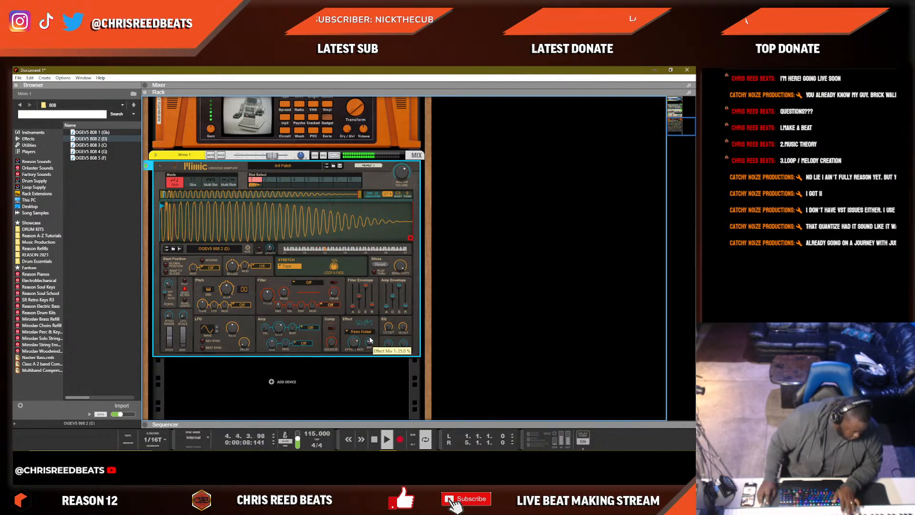
left_click(361, 333)
left_click(377, 350)
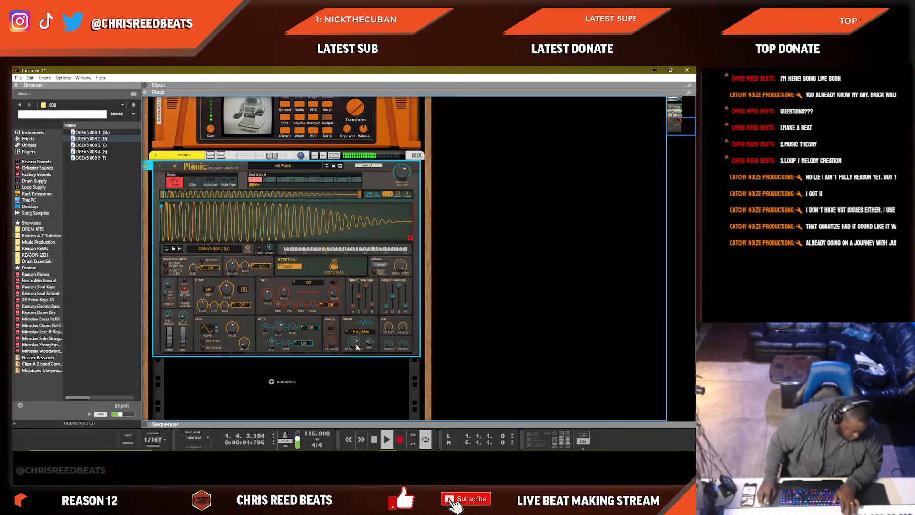
left_click_drag(357, 344, 357, 343)
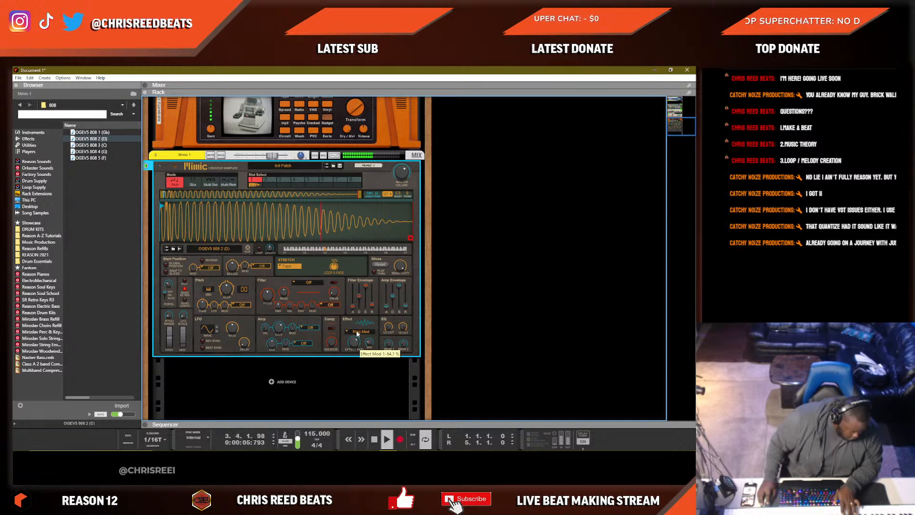
Try Mimic's Bitrate effect with Effect Mod at about 29.7%, and also the Lowres effect, on the 808.
left_click(361, 333)
left_click(376, 360)
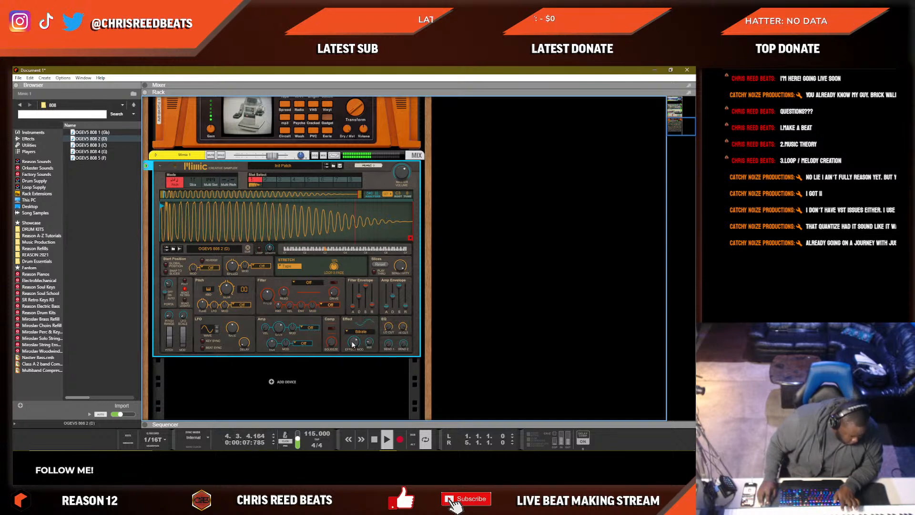
mouse_move(353, 342)
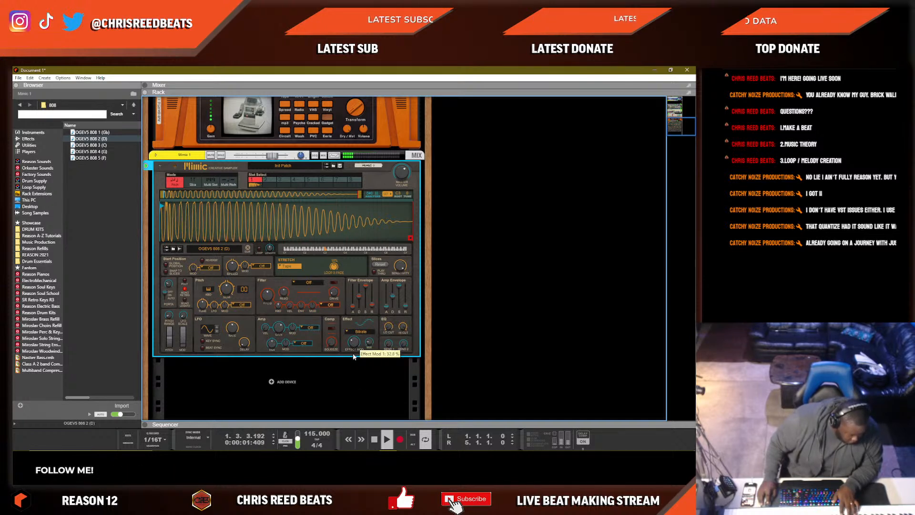
left_click_drag(353, 357, 354, 357)
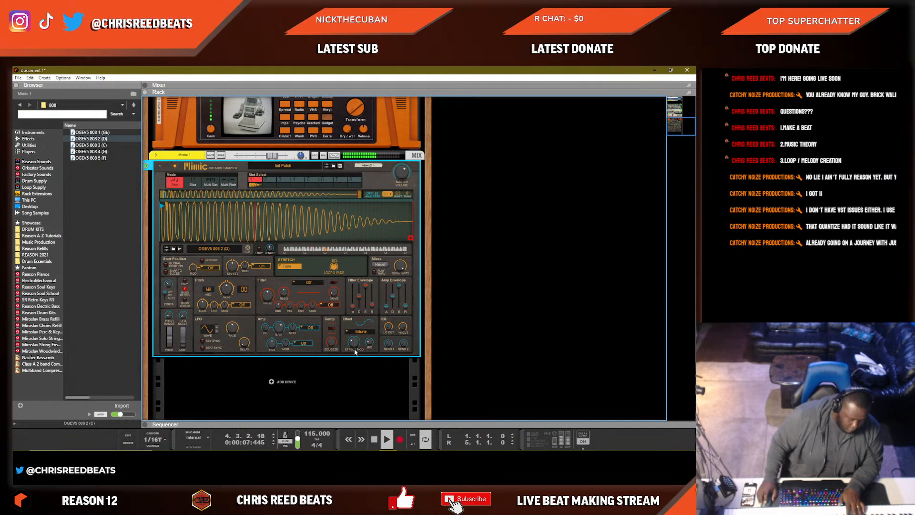
mouse_move(355, 351)
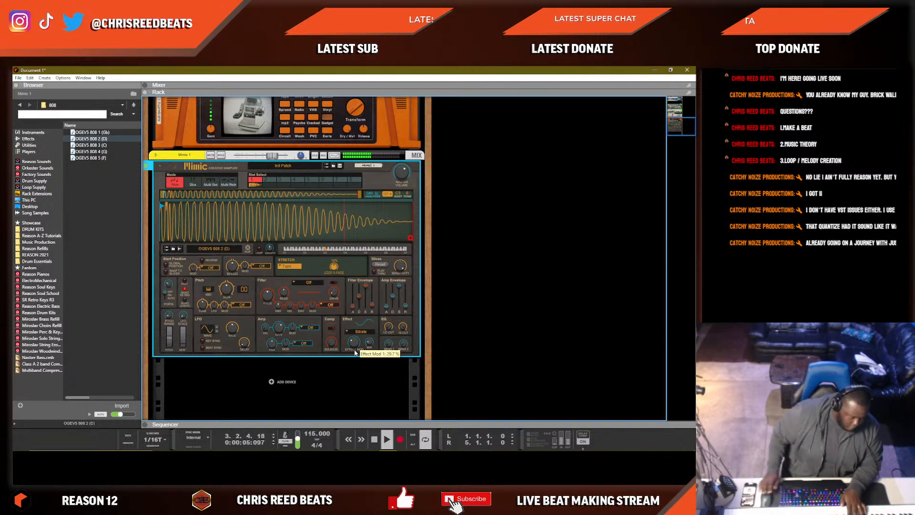
left_click(361, 332)
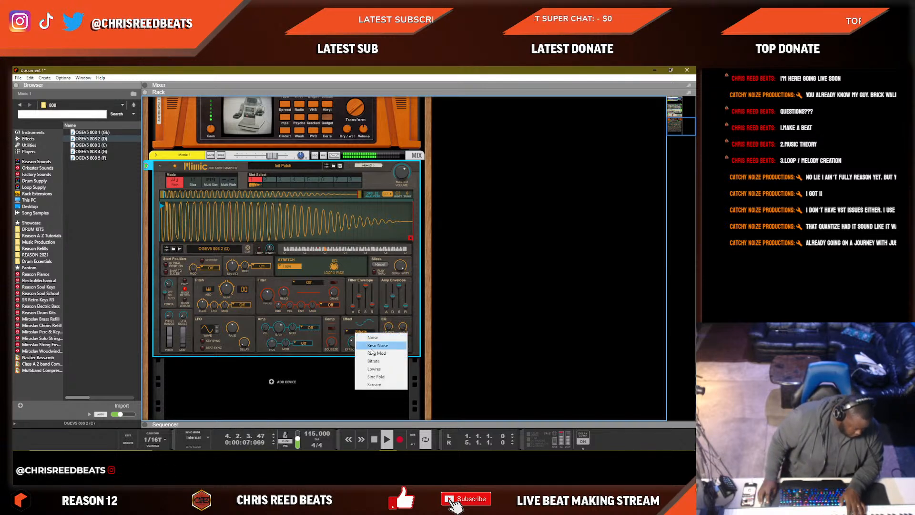
left_click(375, 370)
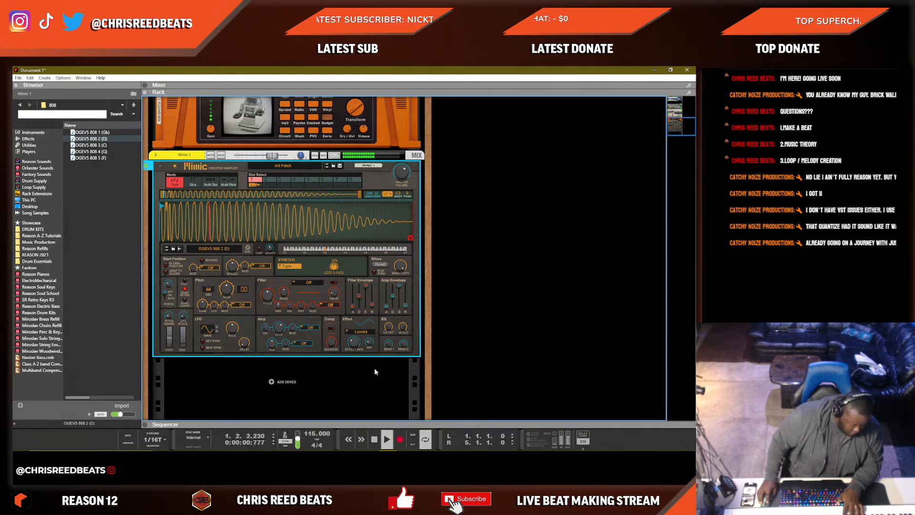
key("space")
key("space")
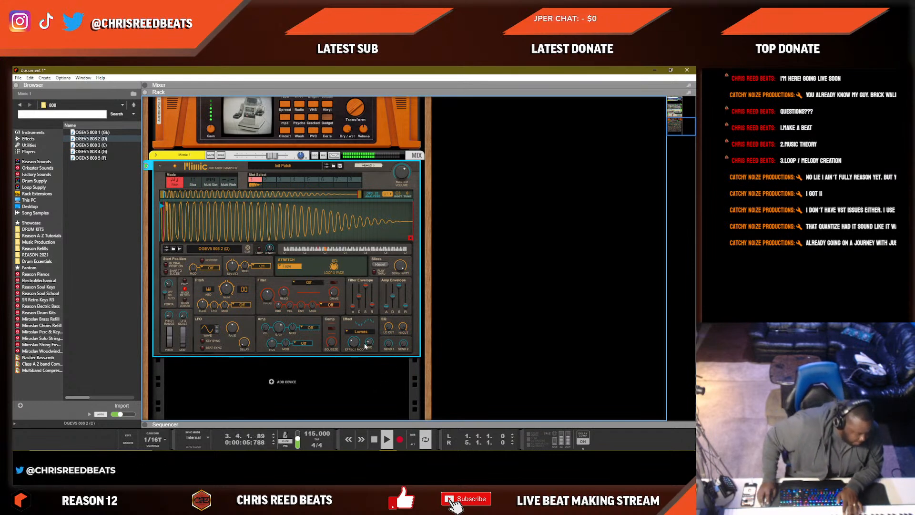
Set Mimic's effect to Scream and adjust its Effect Mod and Effect Mix amounts.
left_click(365, 333)
left_click(392, 385)
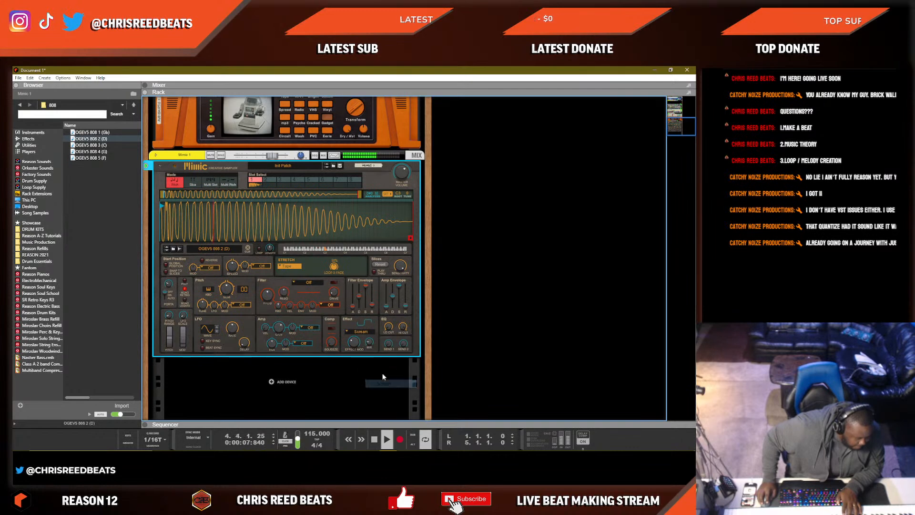
left_click_drag(354, 347, 353, 346)
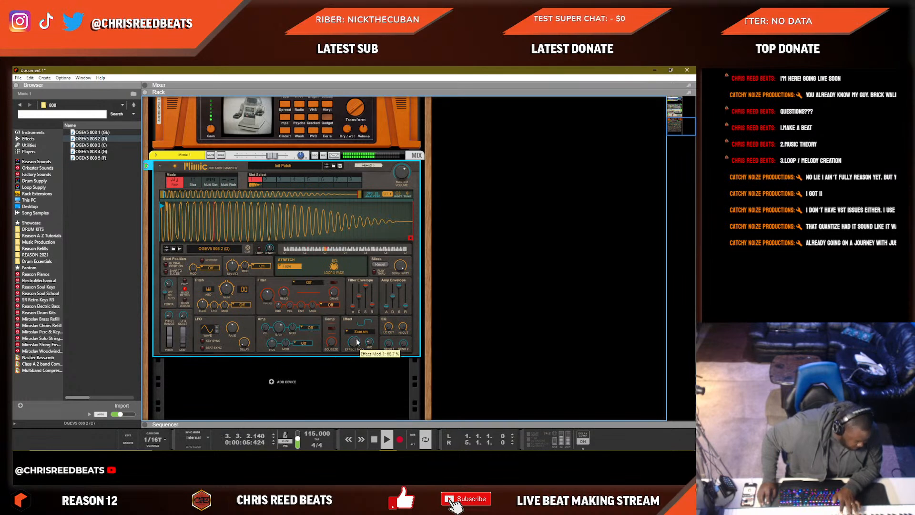
left_click_drag(372, 340, 360, 337)
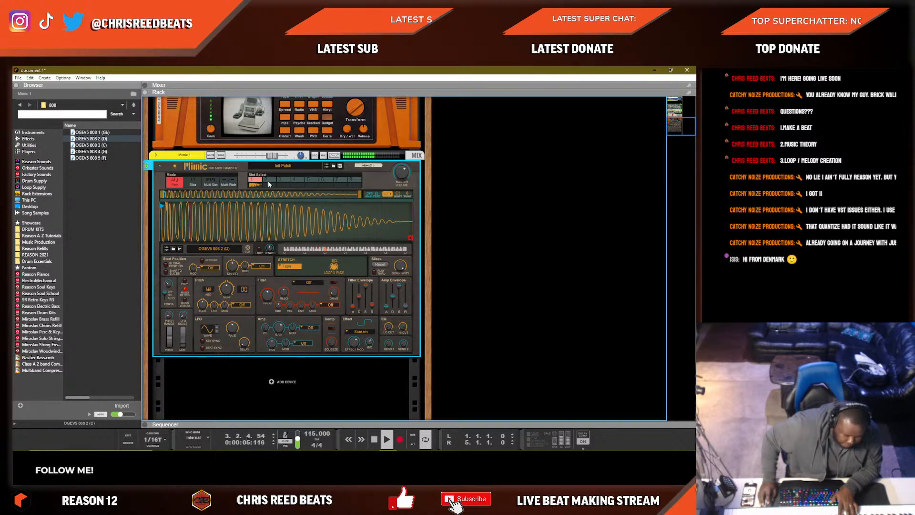
Lower the Mimic mix channel level to about -2.42 dB, keeping the Scream effect selected.
left_click_drag(270, 160, 271, 157)
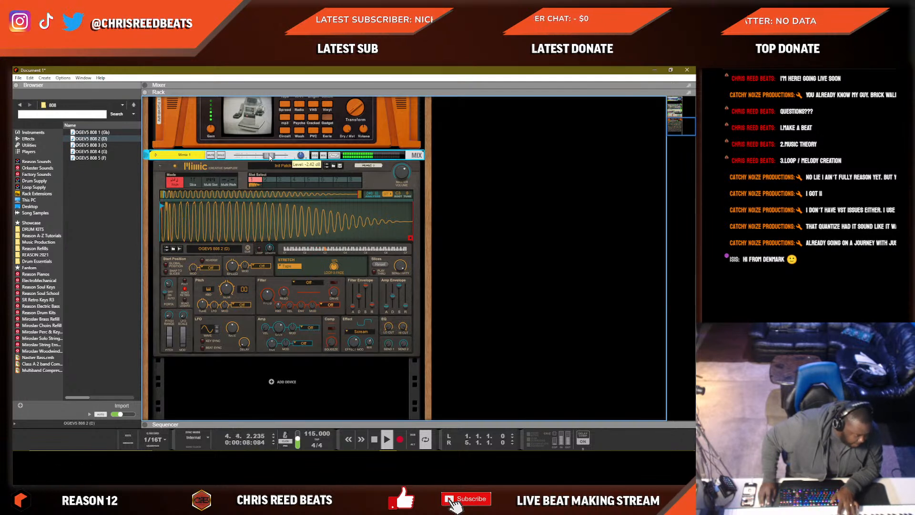
left_click(365, 331)
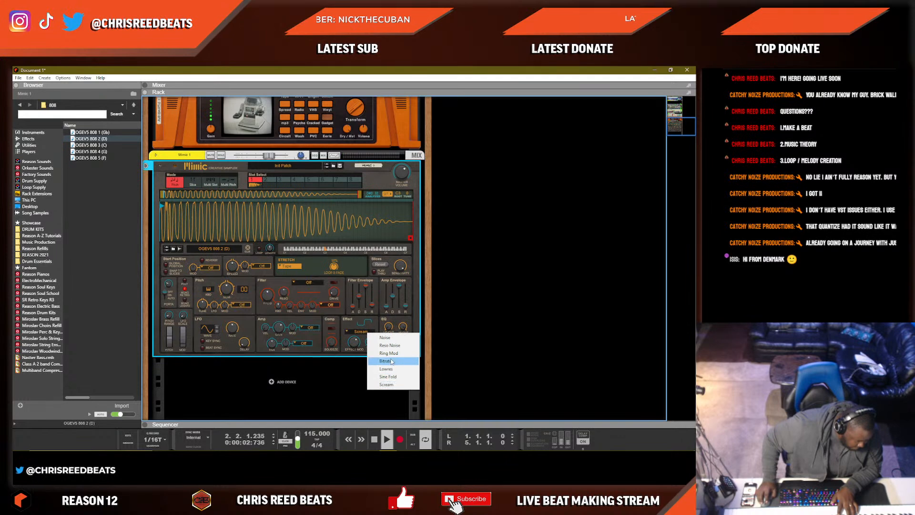
left_click(340, 361)
In the Light Harmonix Combinator's line mixer, test channel 1 on its own and solo channel 4.
scroll(262, 288, "up", 6)
scroll(264, 287, "up", 4)
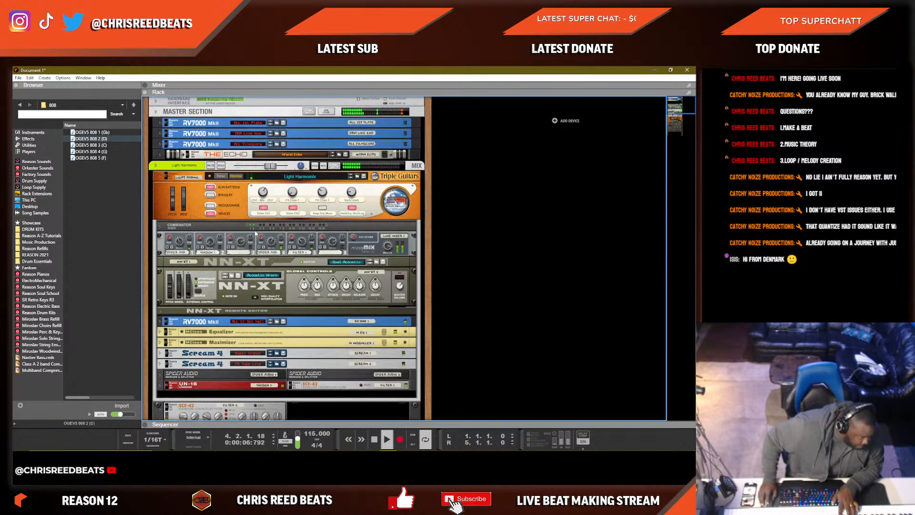
left_click(209, 213)
left_click(210, 213)
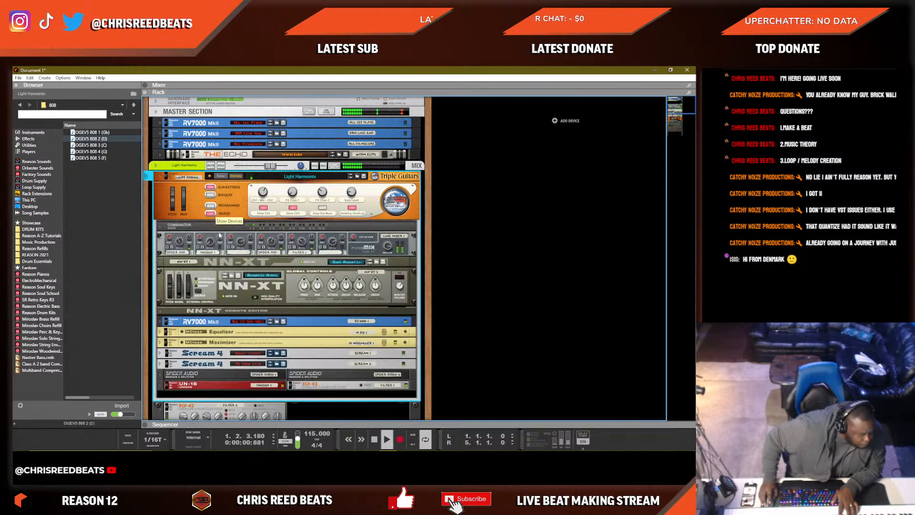
left_click(172, 247)
left_click(171, 247)
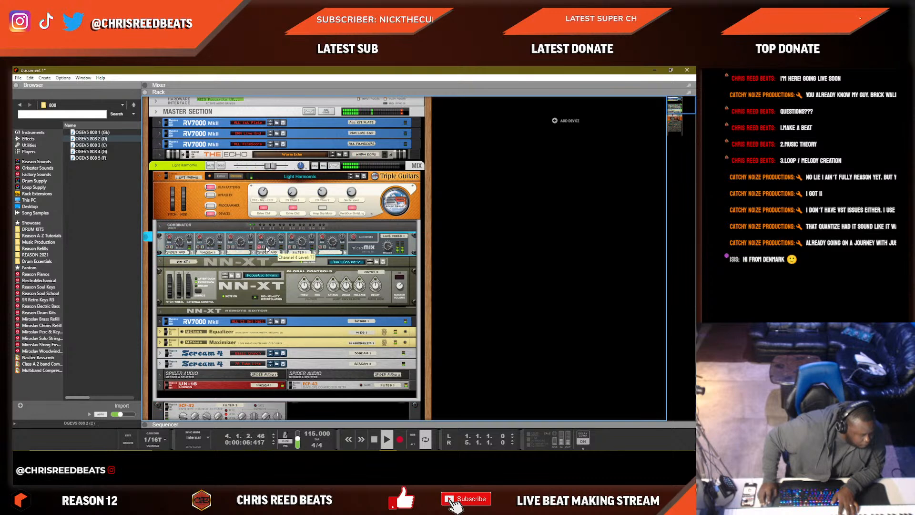
left_click(264, 248)
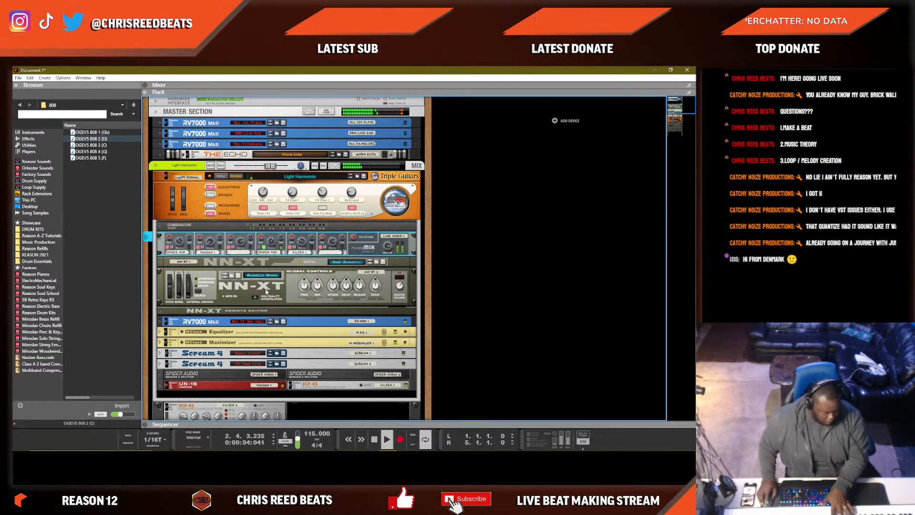
Insert the Nastier Bass.cmb effect patch below Mimic and lower the Mimic mix channel level further.
scroll(266, 333, "down", 5)
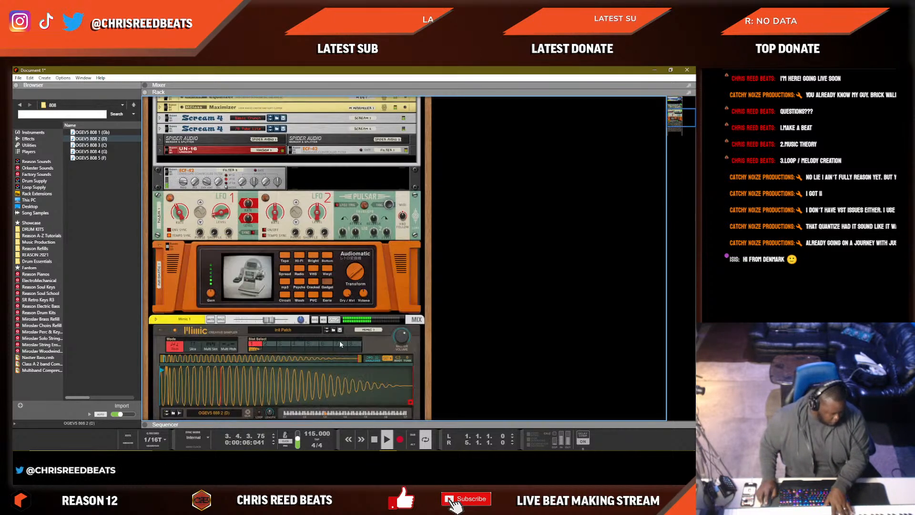
scroll(339, 341, "down", 2)
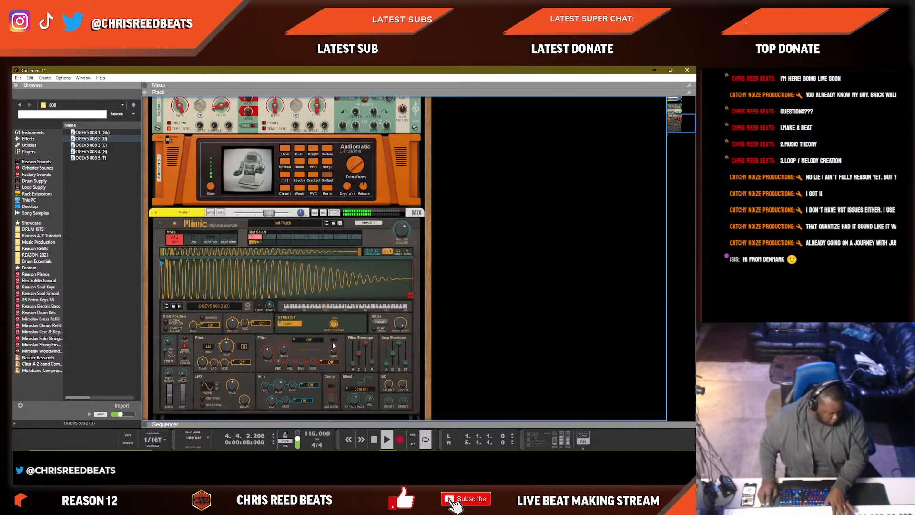
left_click(41, 357)
scroll(286, 398, "down", 1)
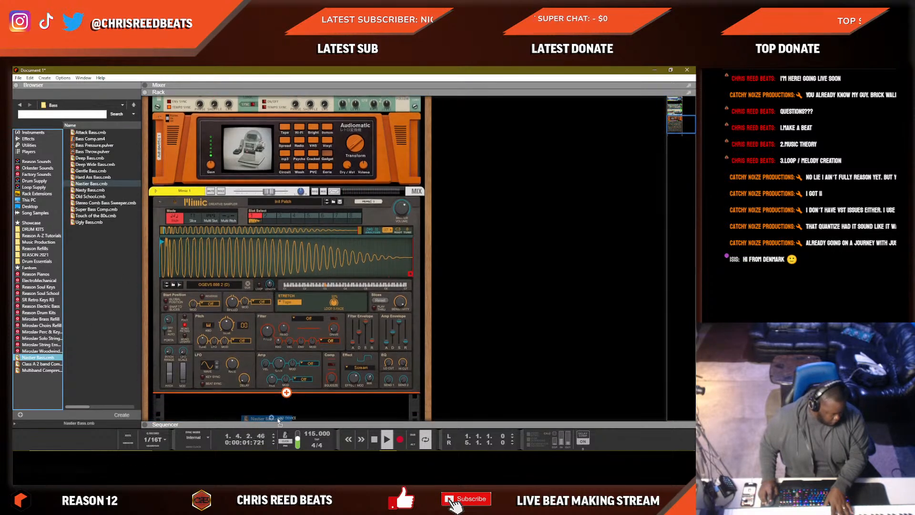
left_click_drag(300, 392, 301, 388)
left_click_drag(274, 167, 264, 174)
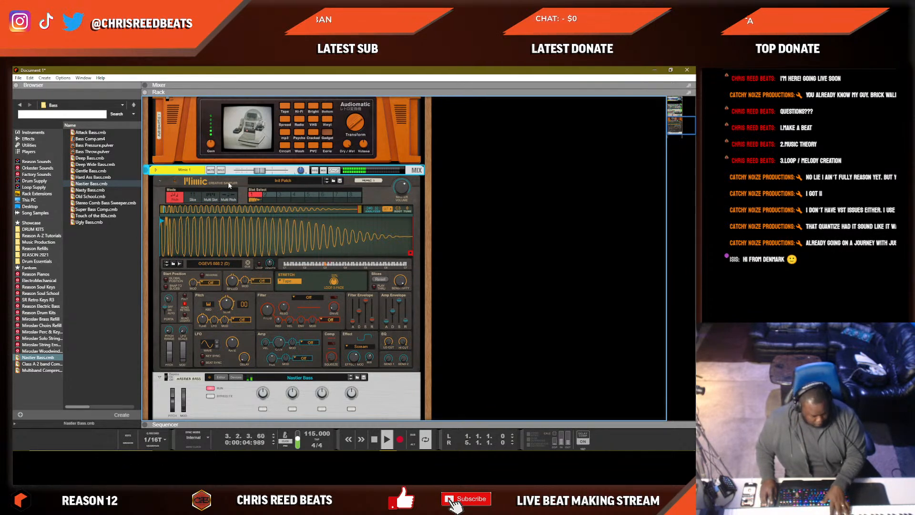
Record an 808 bass line with Mimic over the four-bar guitar loop and stop the transport.
left_click(358, 368)
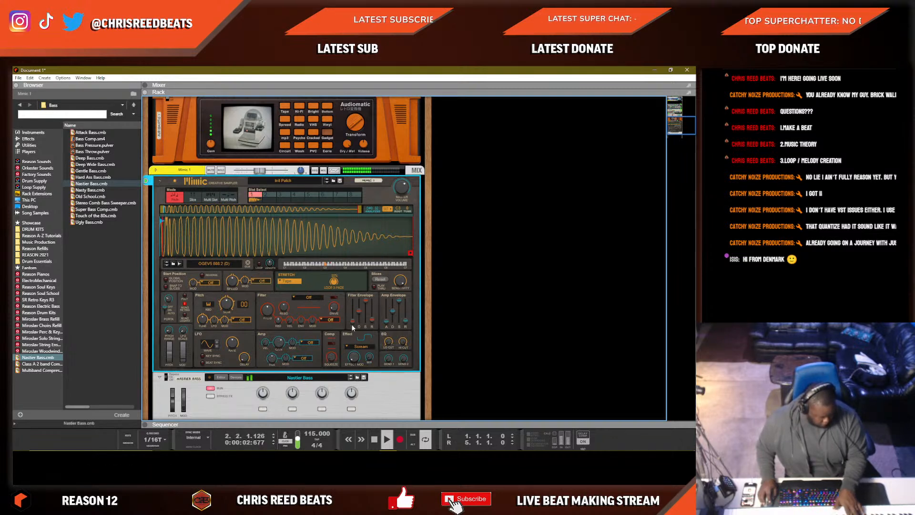
key("KP_0")
key("KP_0")
key("KP_Divide")
key("KP_Multiply")
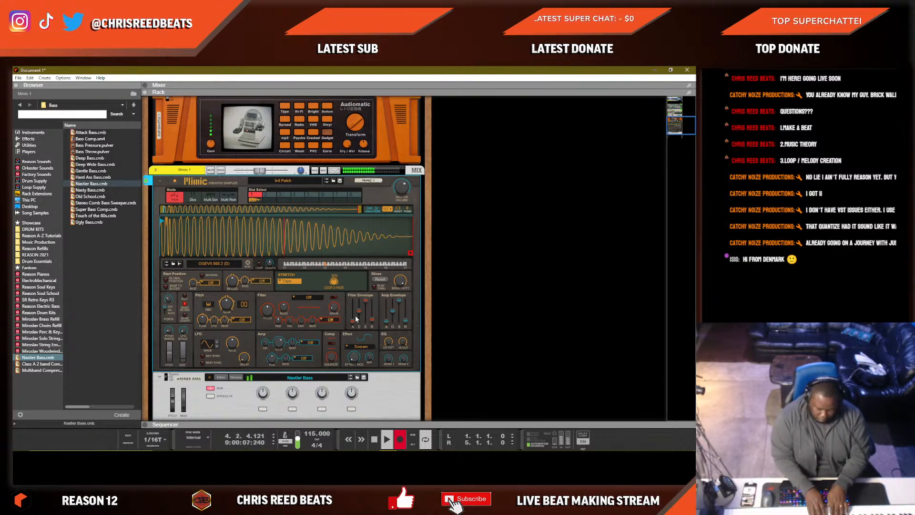
key("space")
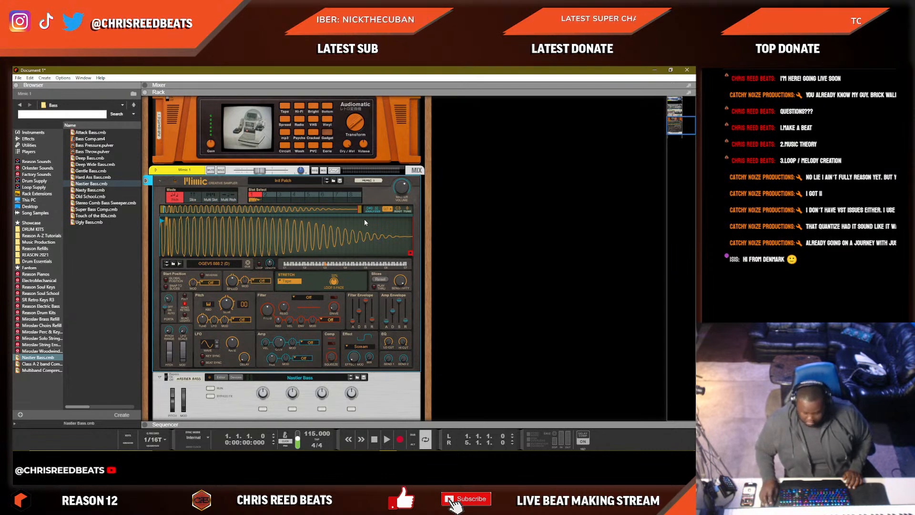
Play back the recorded bass line and check its four-bar clip in the sequencer.
key("space")
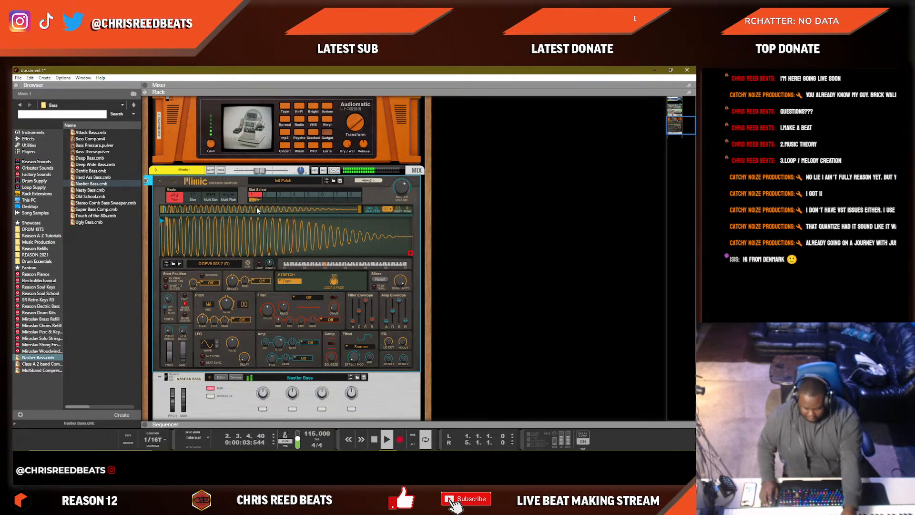
key("F7")
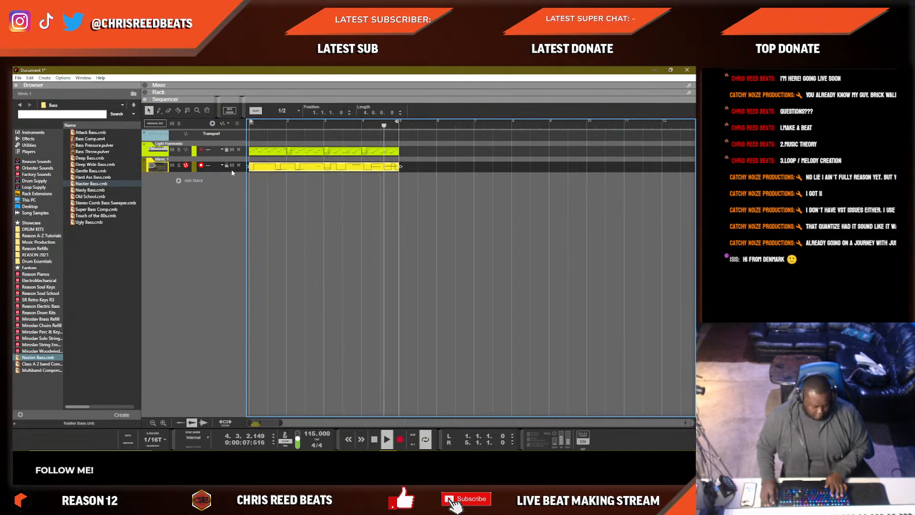
key("F6")
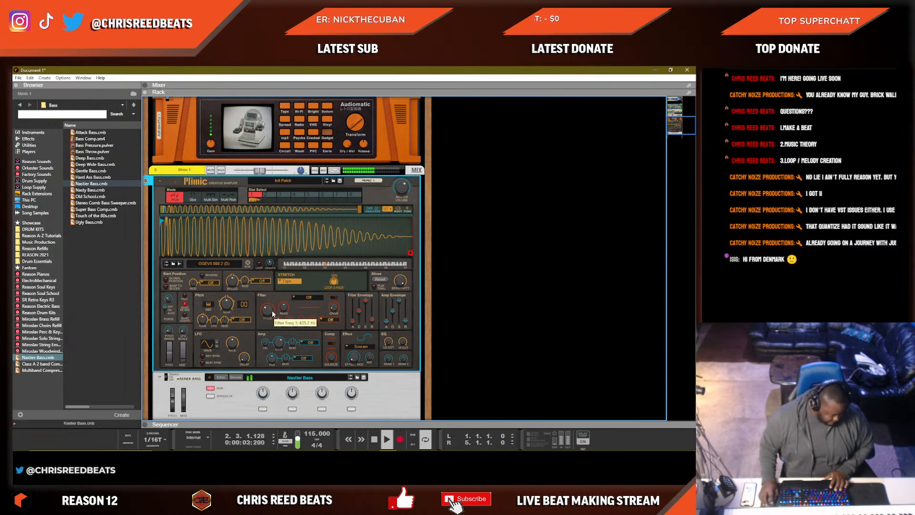
Audition the HP 24 and HP 12 filter types on Mimic during playback and settle on LP 24.
left_click(295, 299)
left_click(312, 334)
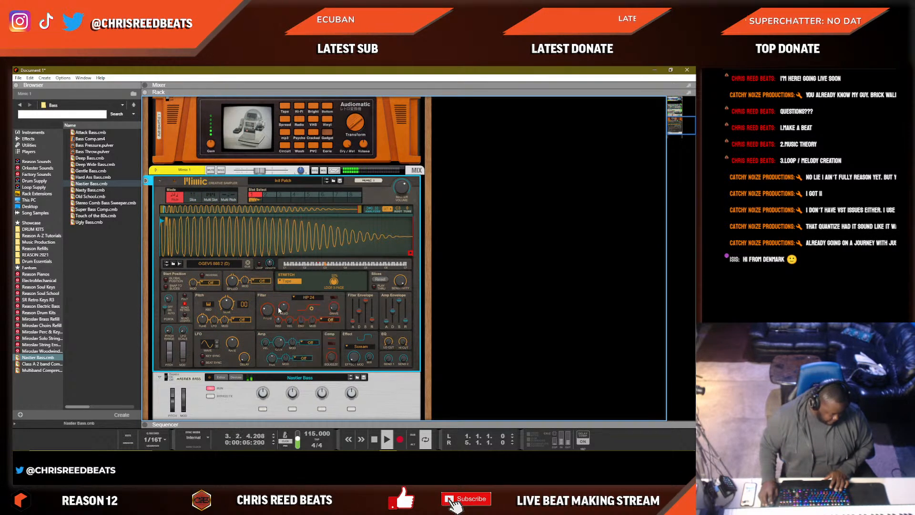
left_click(296, 302)
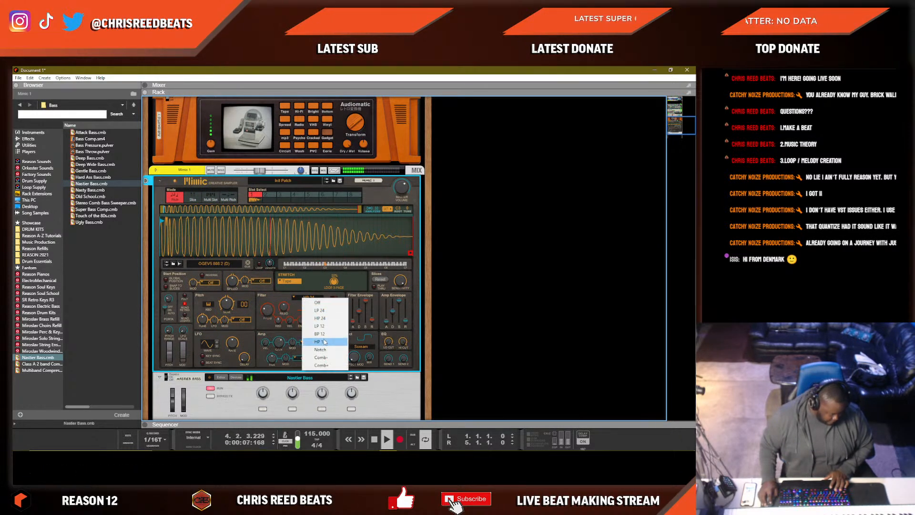
left_click(325, 343)
left_click(313, 299)
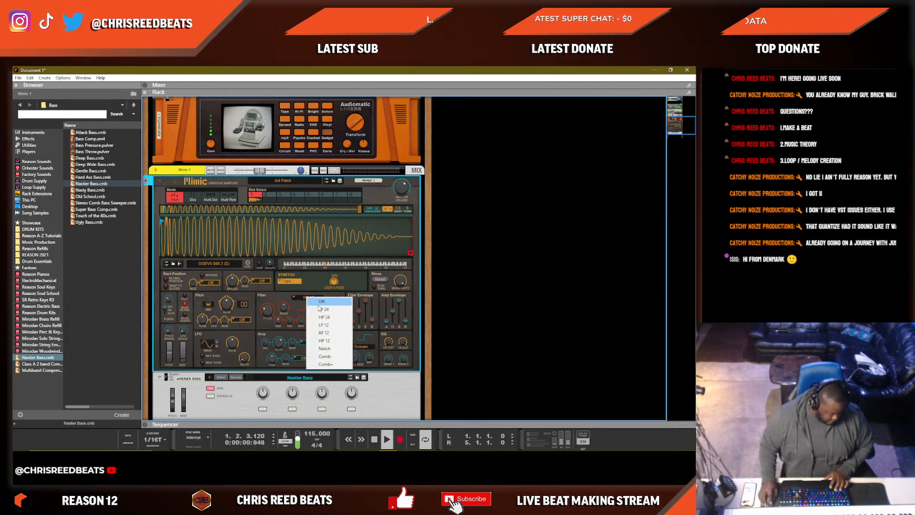
left_click(320, 310)
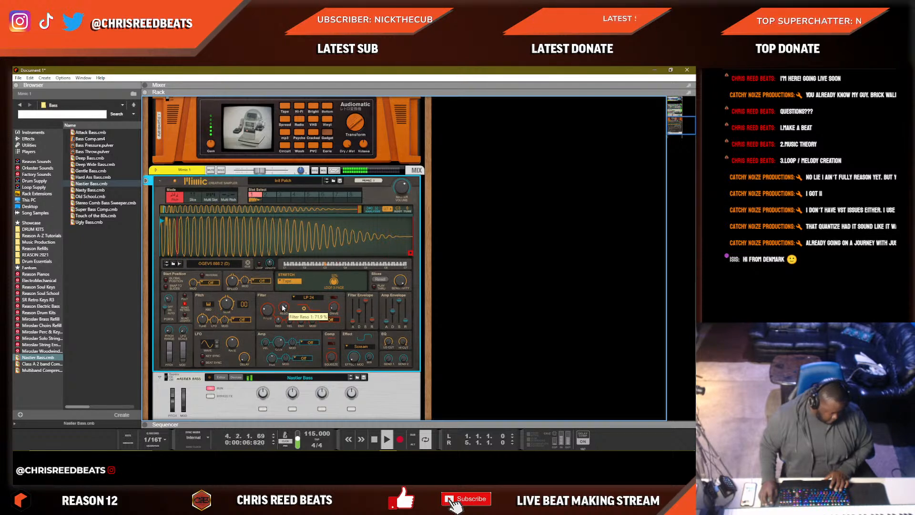
Delete the recorded four-bar bass clip from the Mimic track and stop playback.
key("F7")
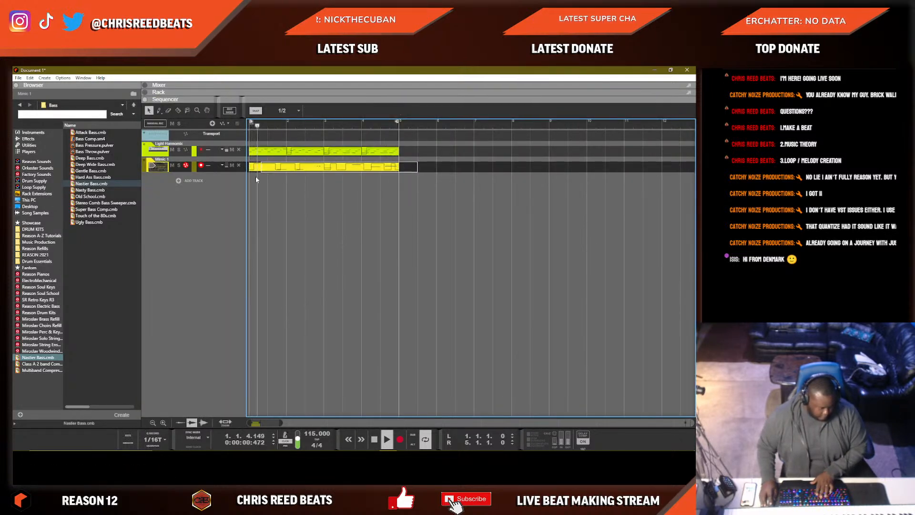
key("Delete")
key("space")
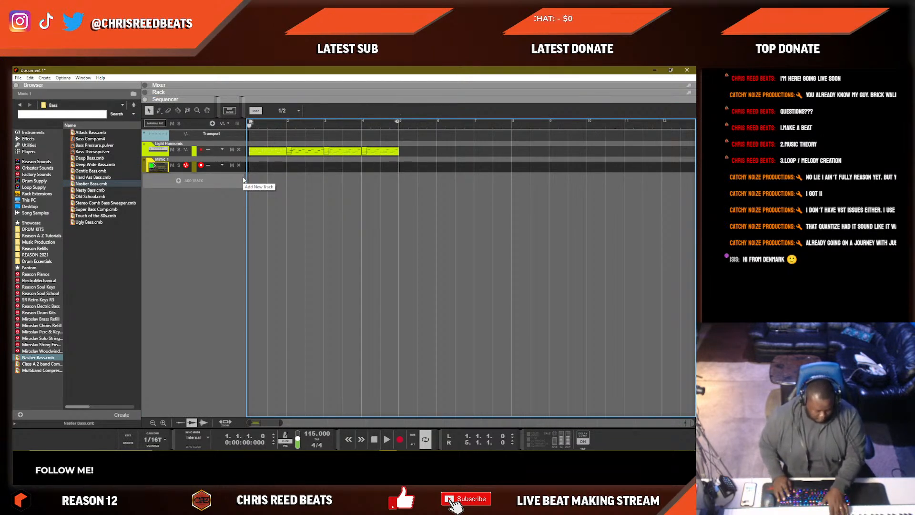
Record another 808 bass take on the Mimic track and discard the recorded clip.
key("ctrl+Return")
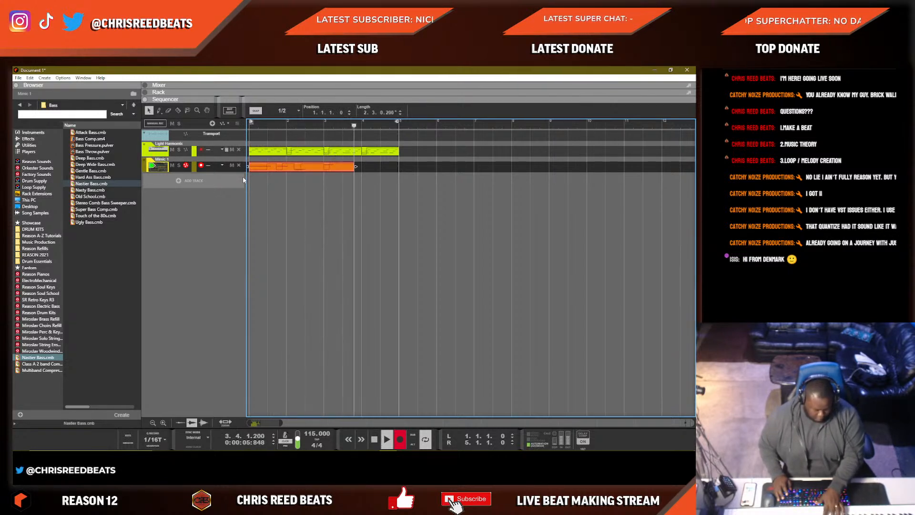
key("space")
left_click(243, 180)
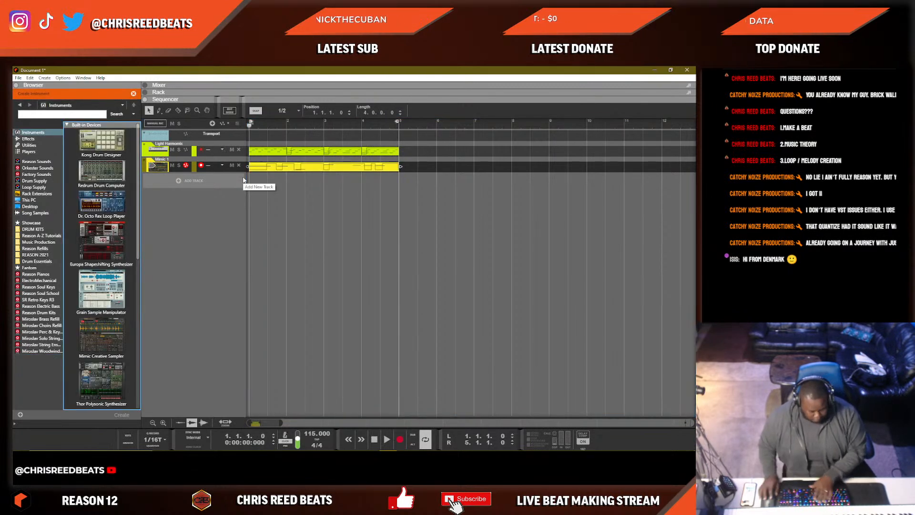
left_click(324, 187)
key("Delete")
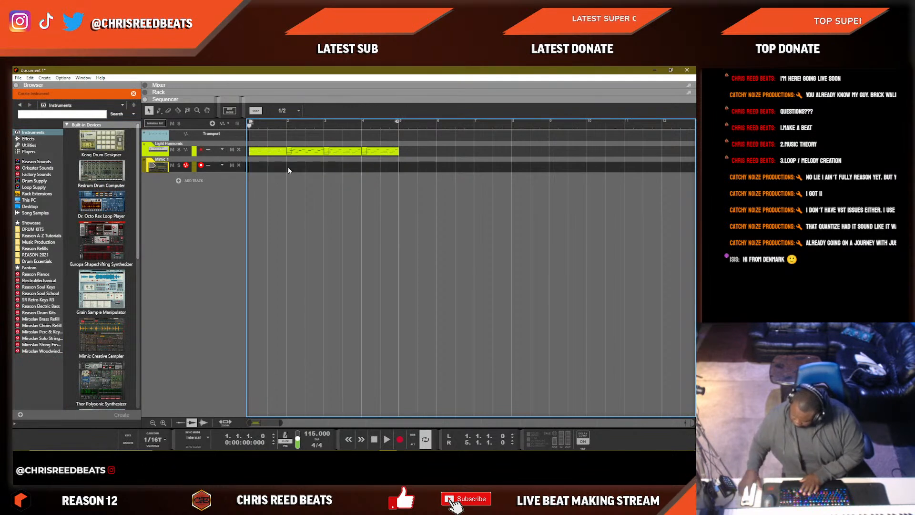
Rehearse over the guitar loop, record a replacement four-bar 808 bass line on the Mimic track and play it back.
key("space")
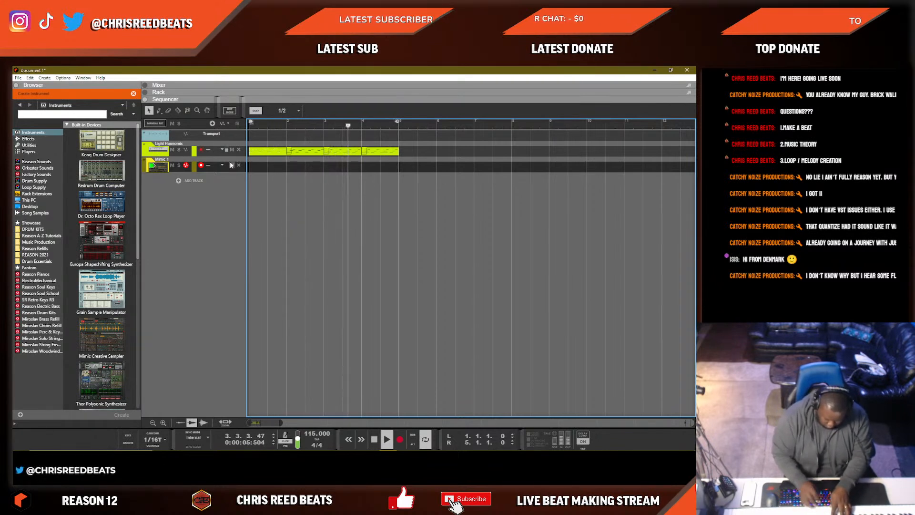
key("space")
key("ctrl+Return")
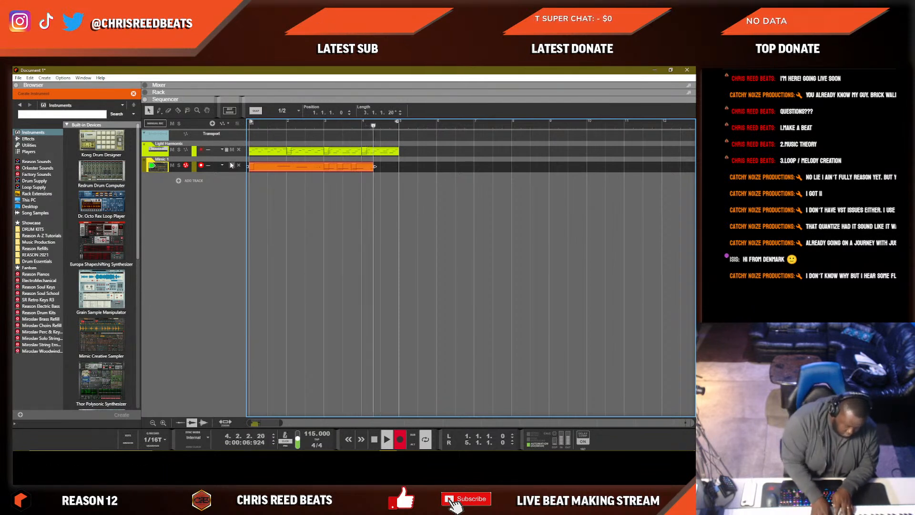
key("space")
key("space")
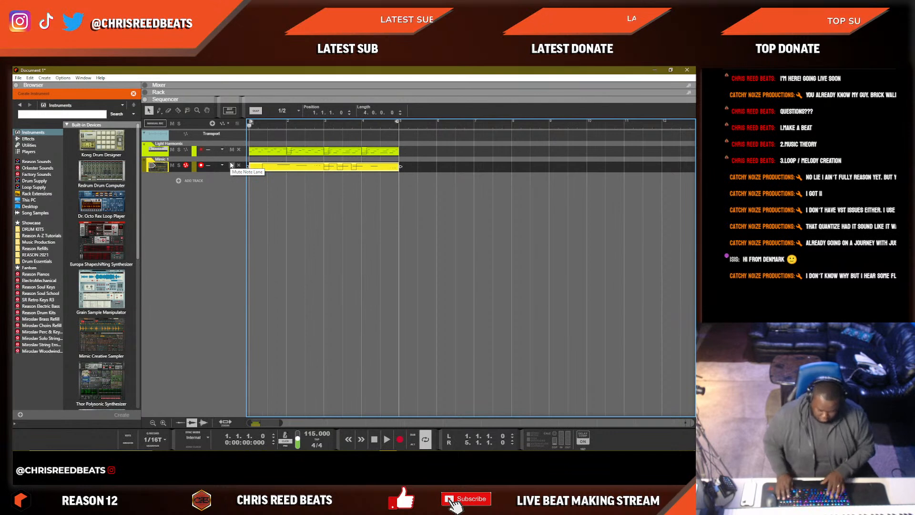
key("ctrl+Return")
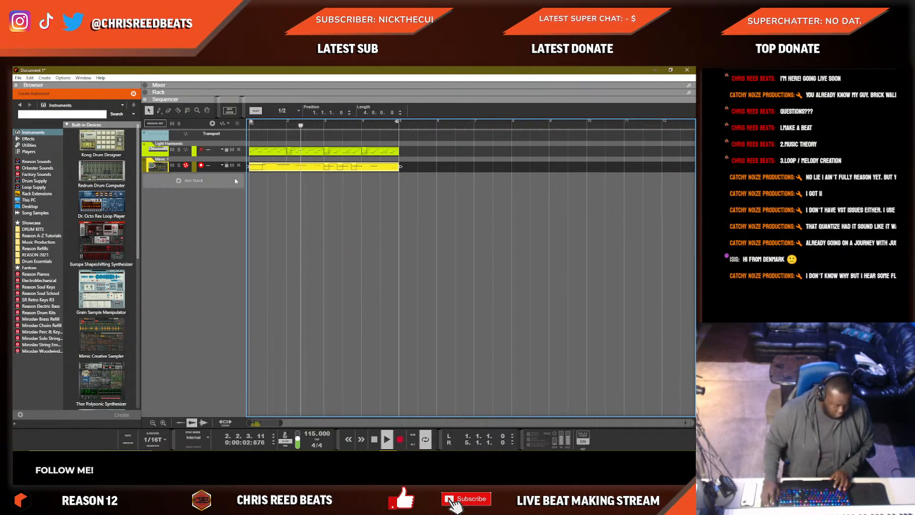
Add a Malström Graintable Synthesizer track below Mimic and show the device in the rack.
right_click(221, 190)
left_click(330, 170)
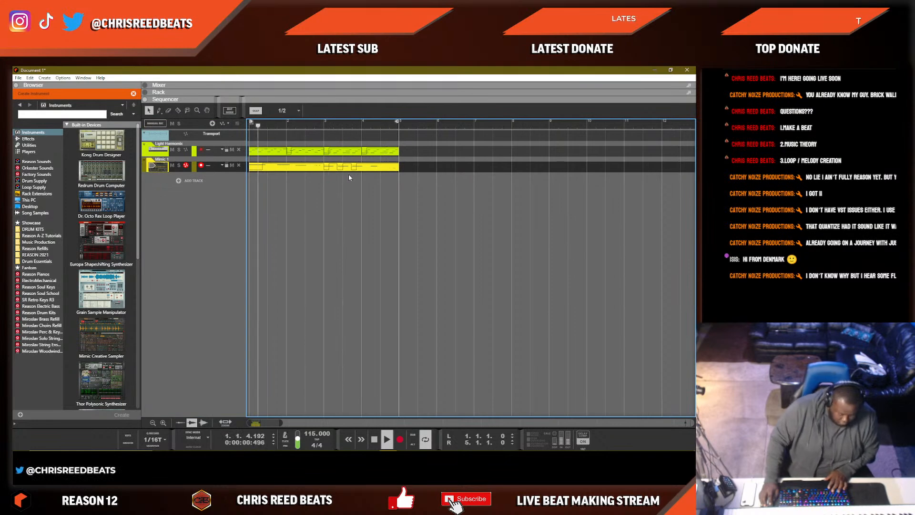
right_click(211, 185)
mouse_move(243, 196)
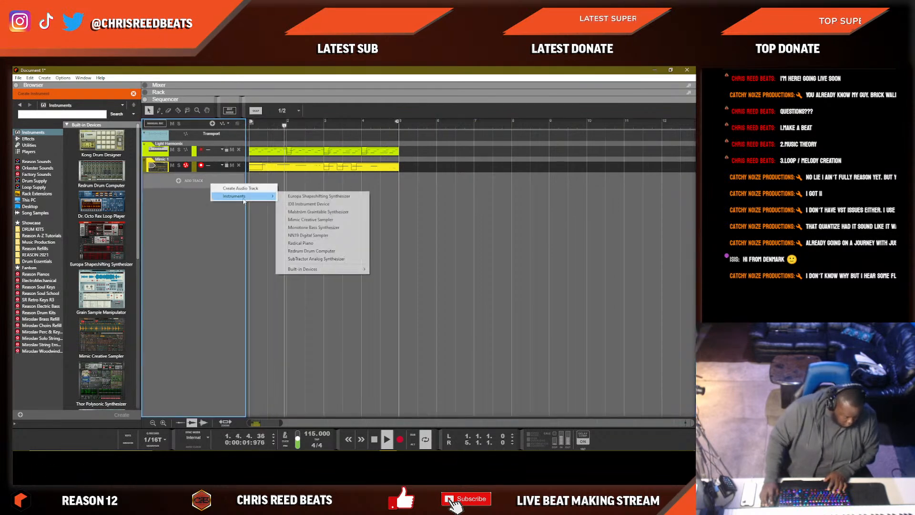
left_click(305, 209)
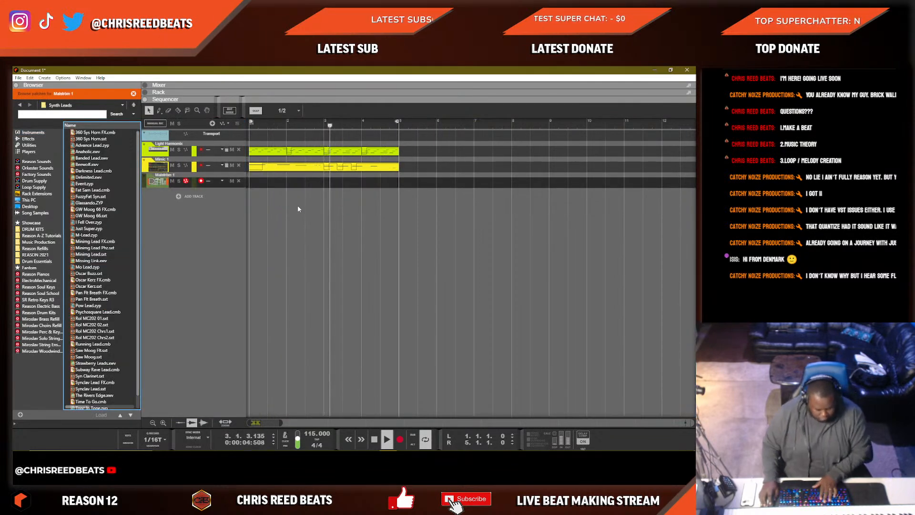
key("F6")
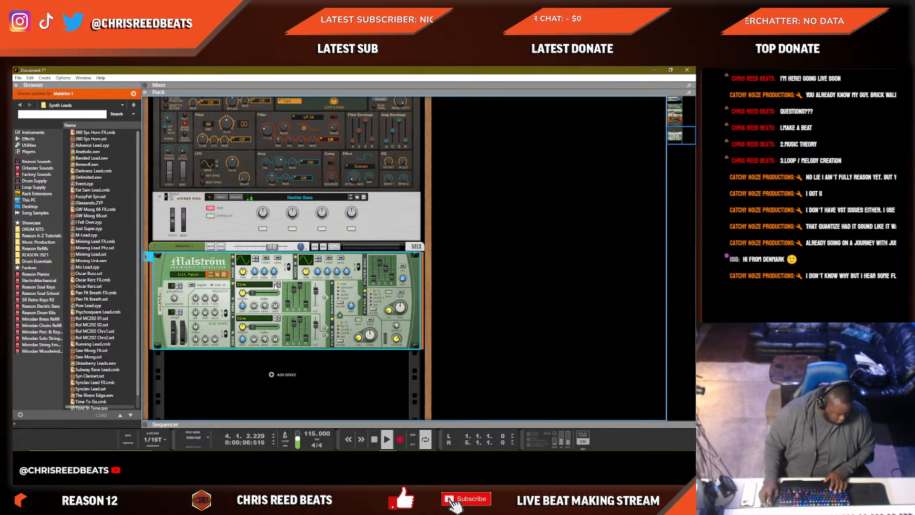
Audition graintables for Malström's oscillator A over the loop, going as far as AcidBass.
left_click(277, 285)
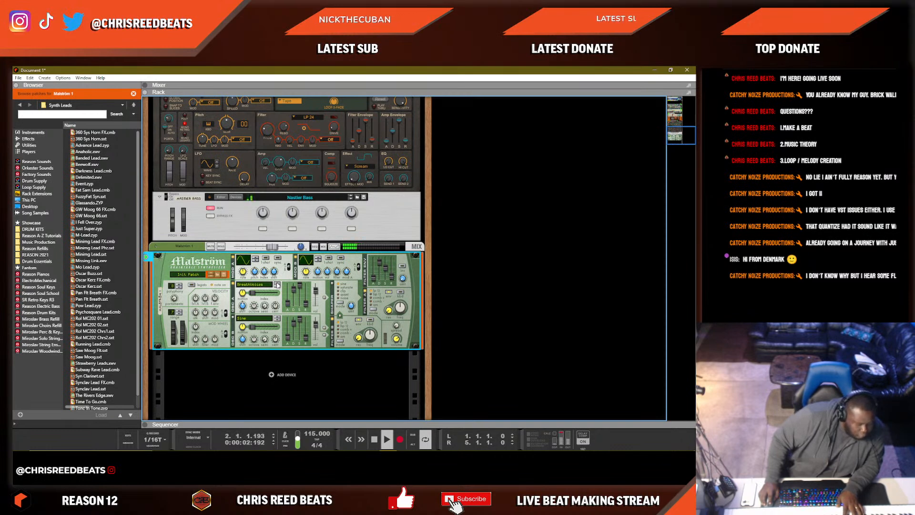
left_click(277, 285)
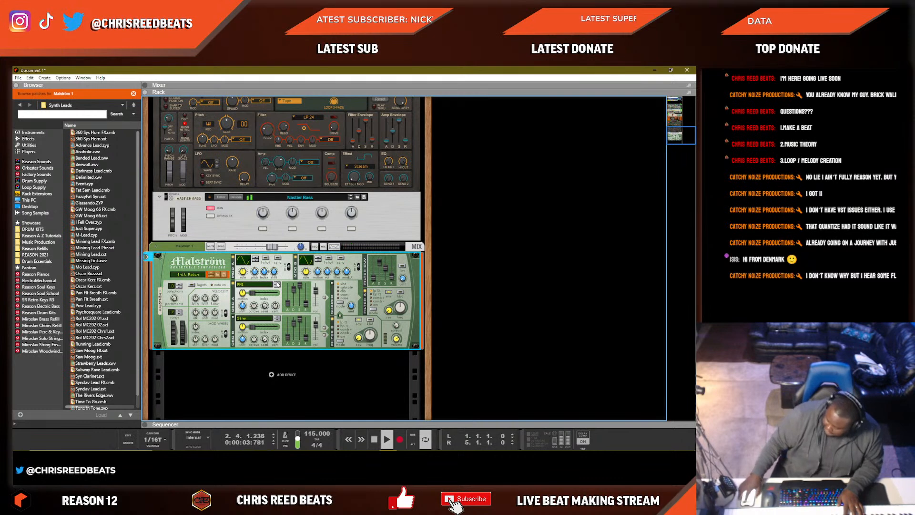
left_click(277, 284)
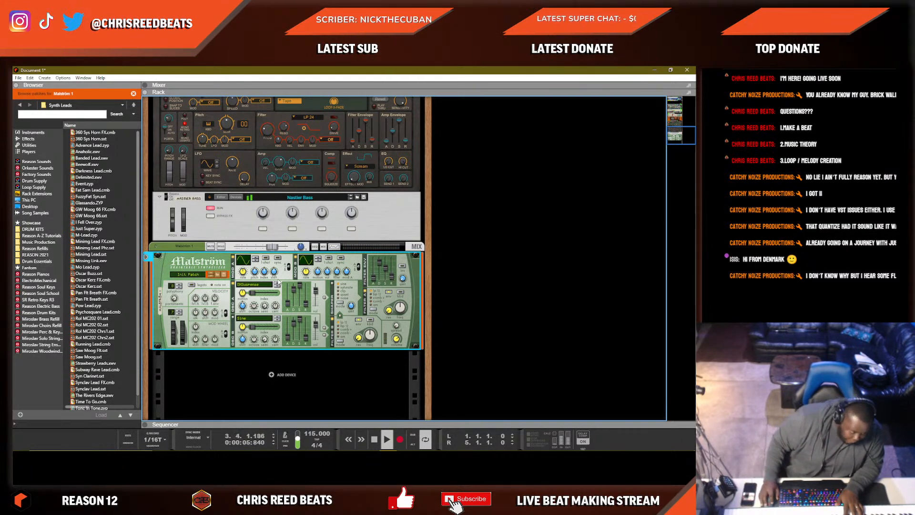
left_click(277, 286)
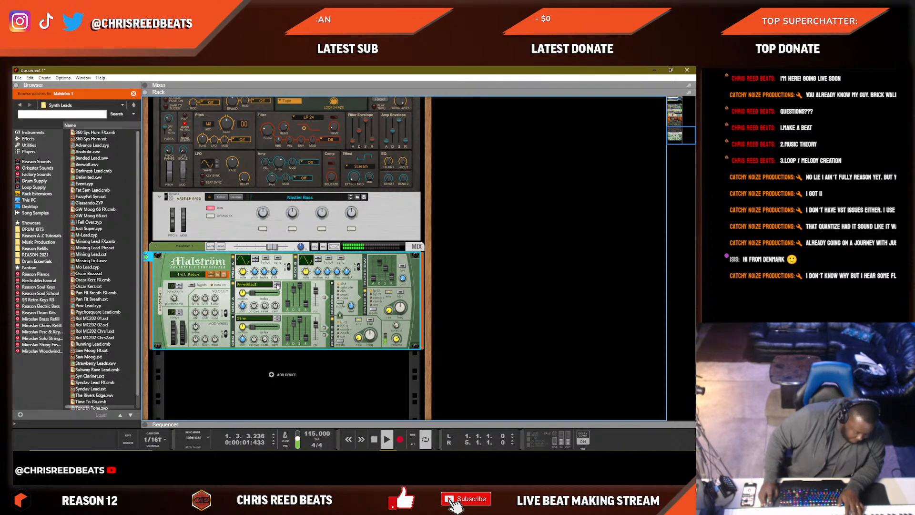
left_click(277, 287)
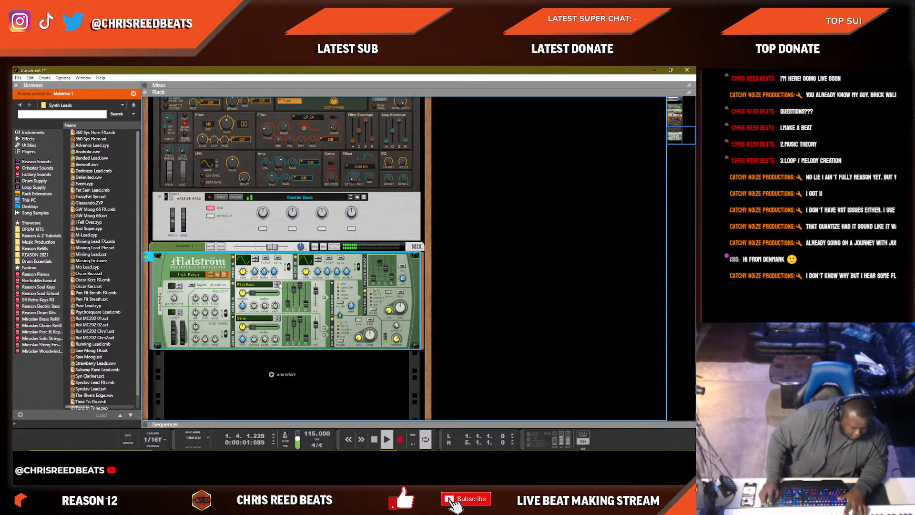
left_click(278, 285)
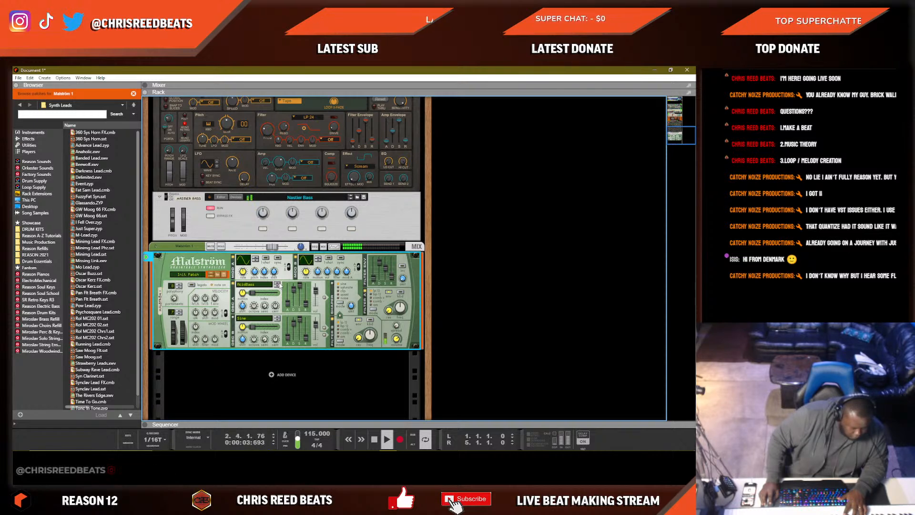
left_click(272, 285)
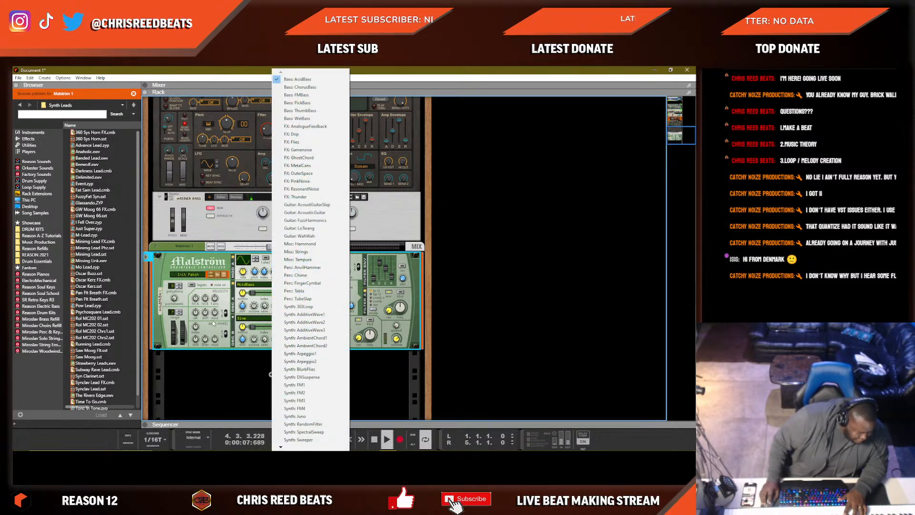
left_click(182, 260)
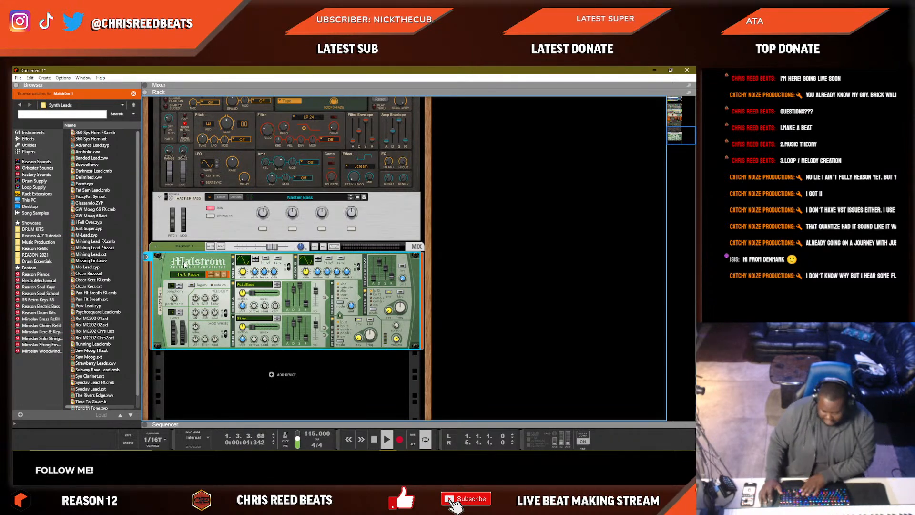
Delete the Malström device together with its track and return to the sequencer.
key("Delete")
key("Return")
scroll(234, 291, "up", 2)
scroll(235, 294, "down", 2)
key("F7")
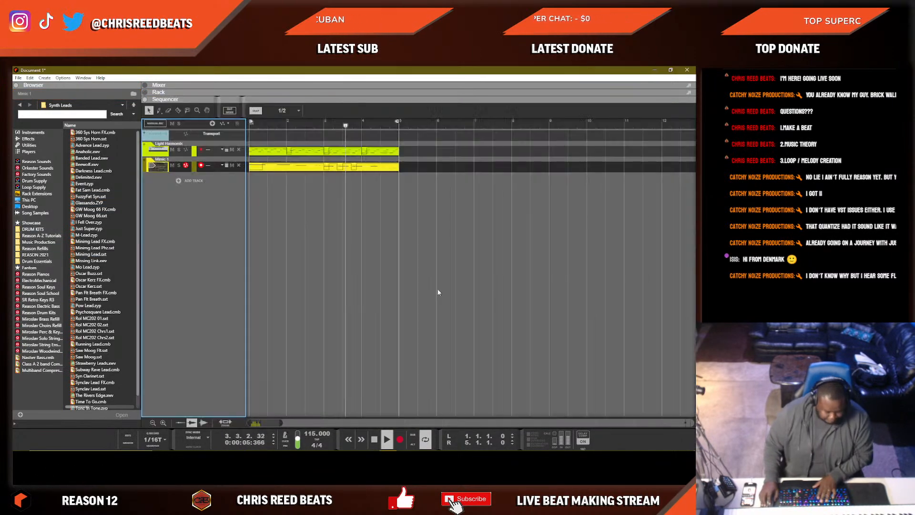
Set the quantize value to 1/16, select the Mimic bass clip and restart playback.
right_click(341, 256)
key("Escape")
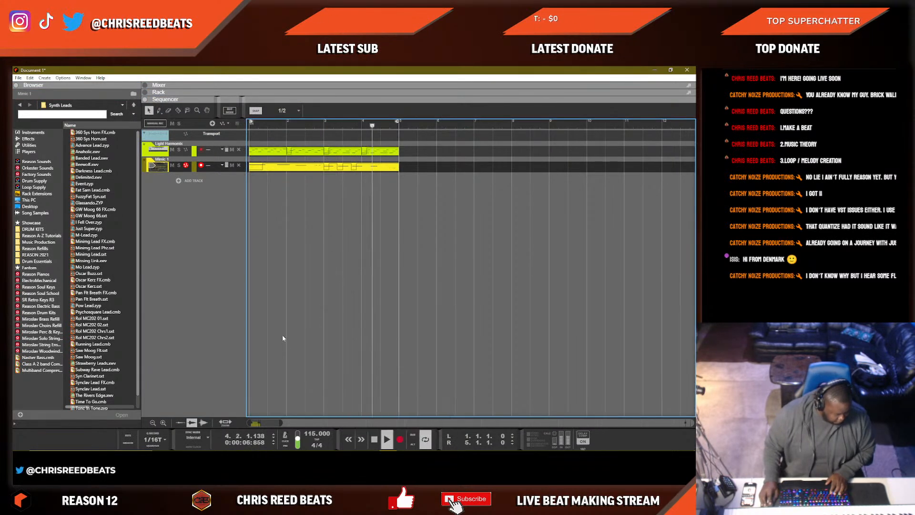
left_click(165, 439)
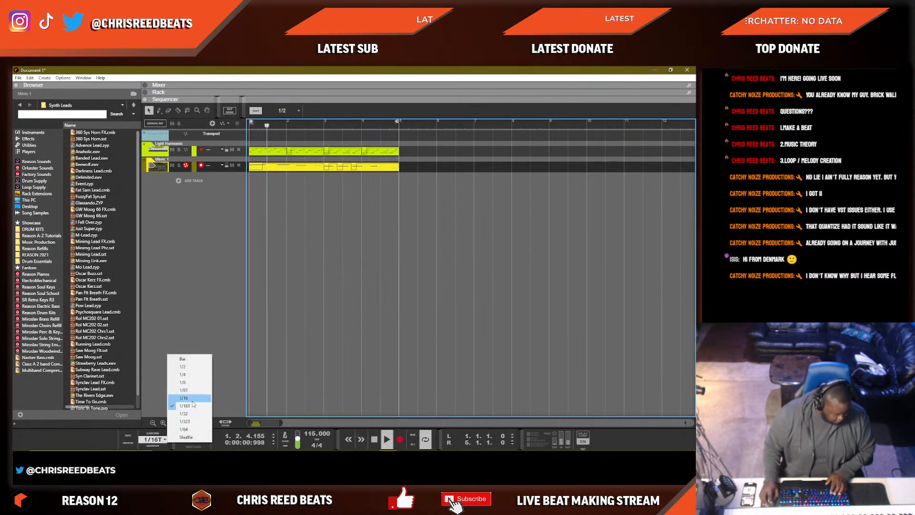
left_click(185, 398)
left_click(333, 170)
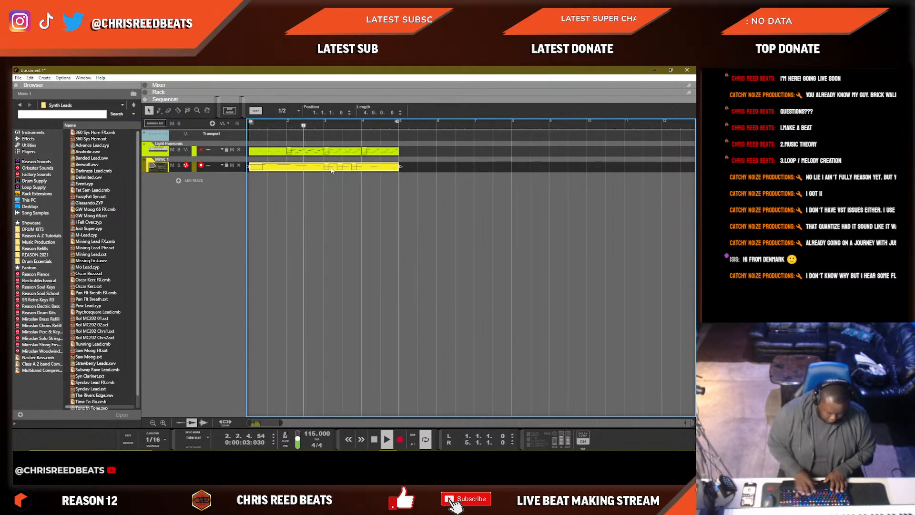
key("space")
key("space")
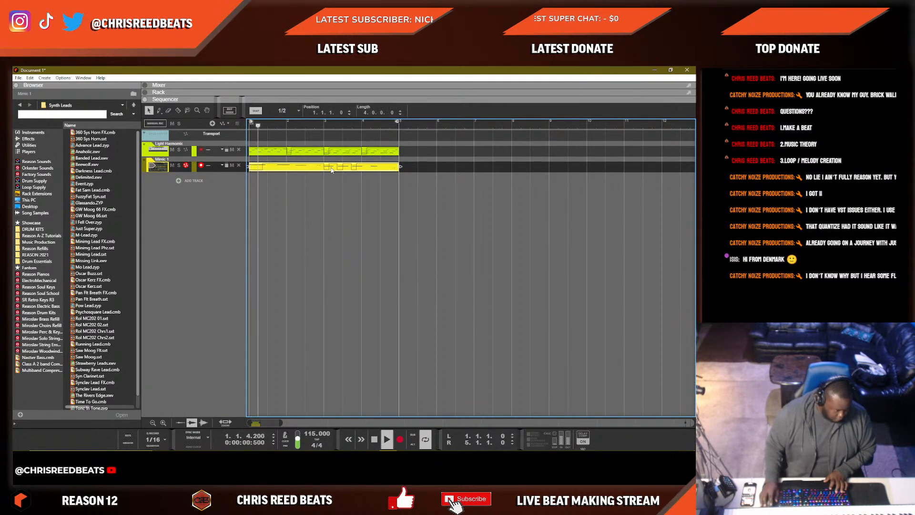
Open the Mimic bass clip for note editing and check its notes during playback.
double_click(308, 170)
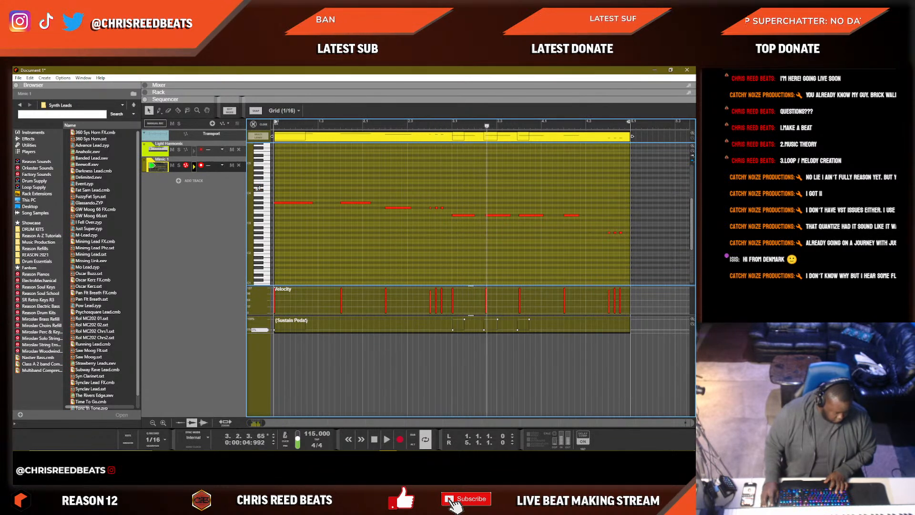
key("space")
key("space")
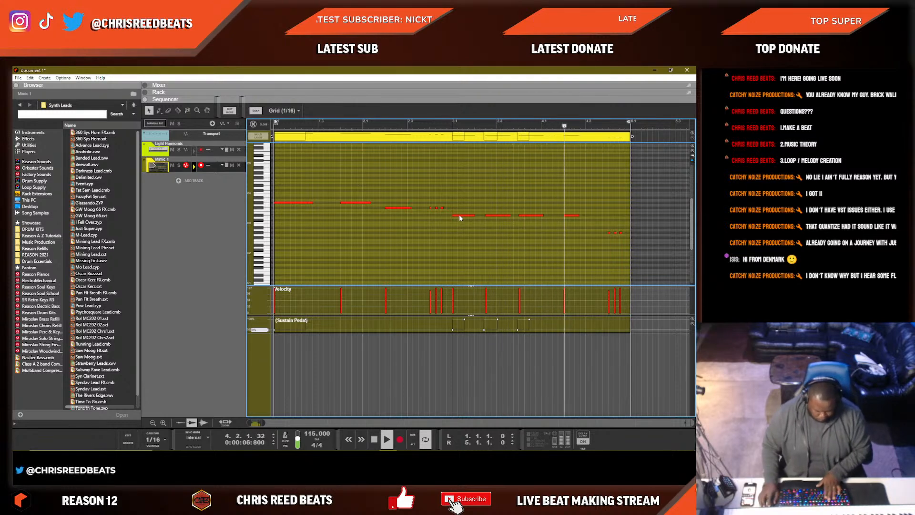
Stop playback and enable the high-pass filter at about 187 Hz in the Spectrum EQ of the Light Harmonix mixer channel.
key("F6")
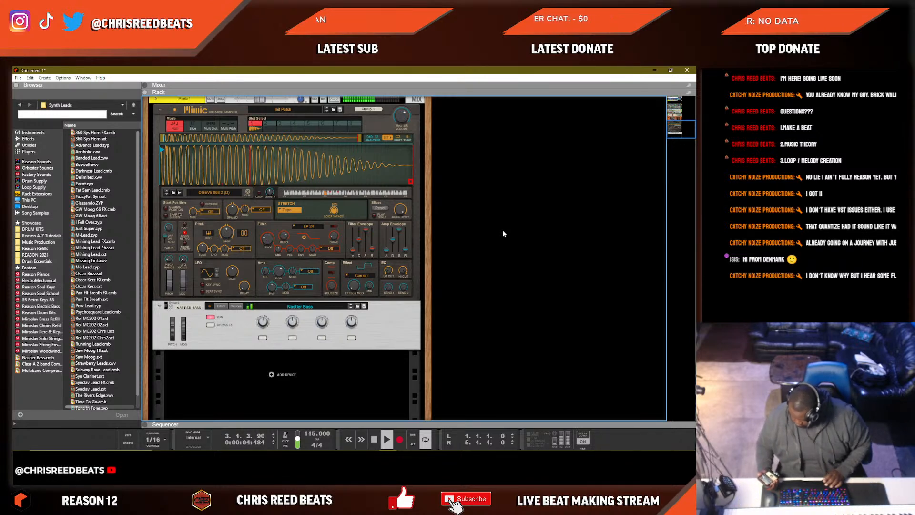
key("space")
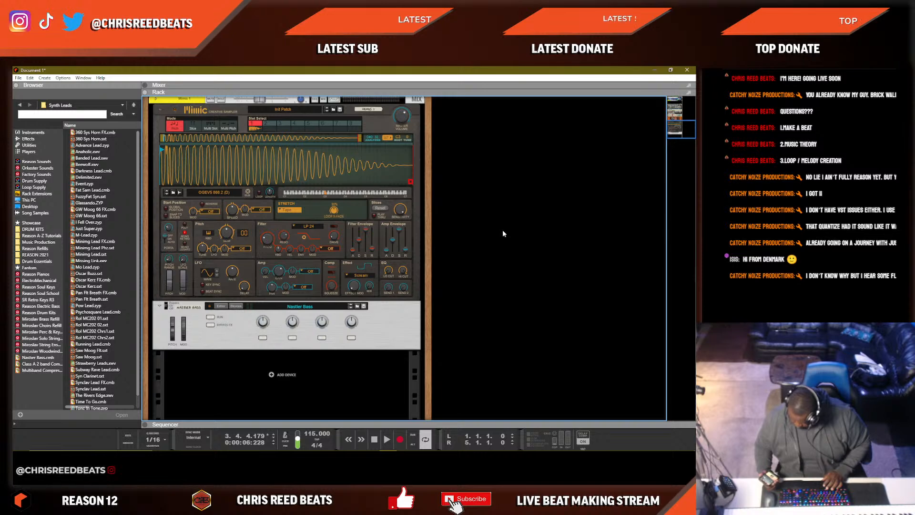
key("F5")
scroll(506, 236, "down", 5)
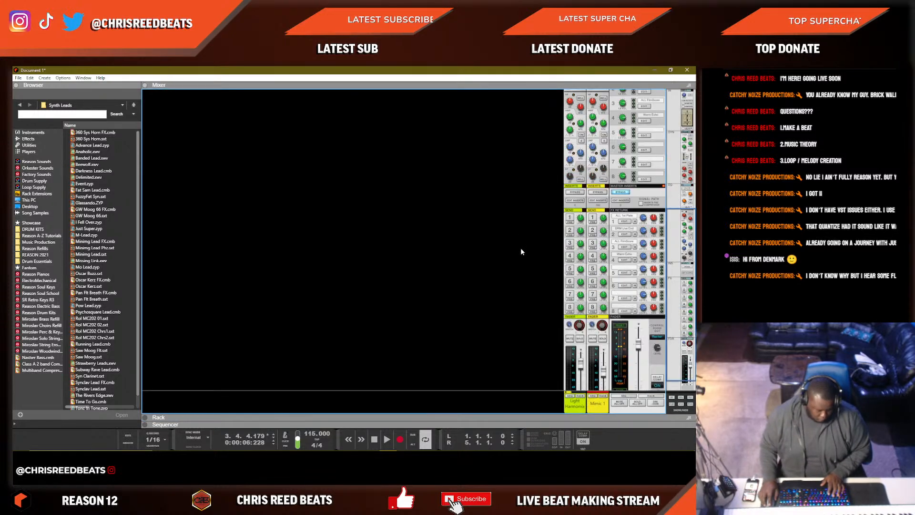
left_click(573, 407)
key("F2")
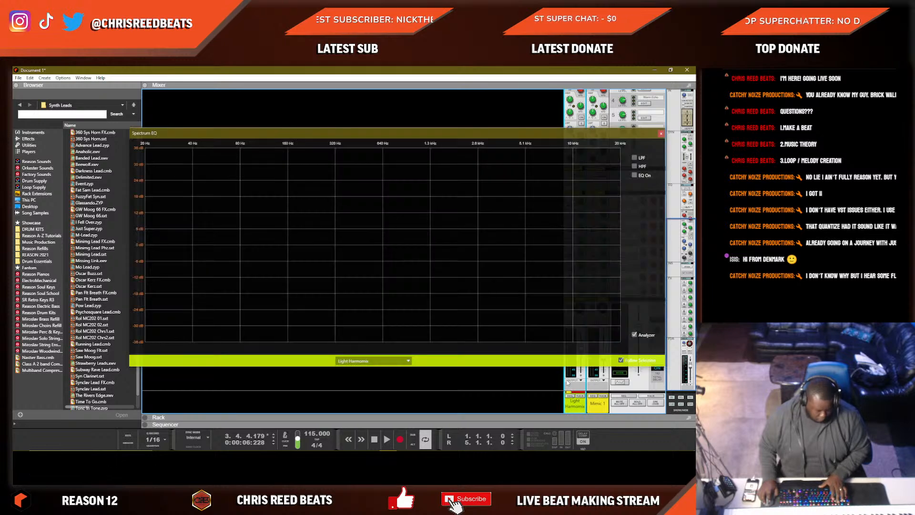
left_click(636, 166)
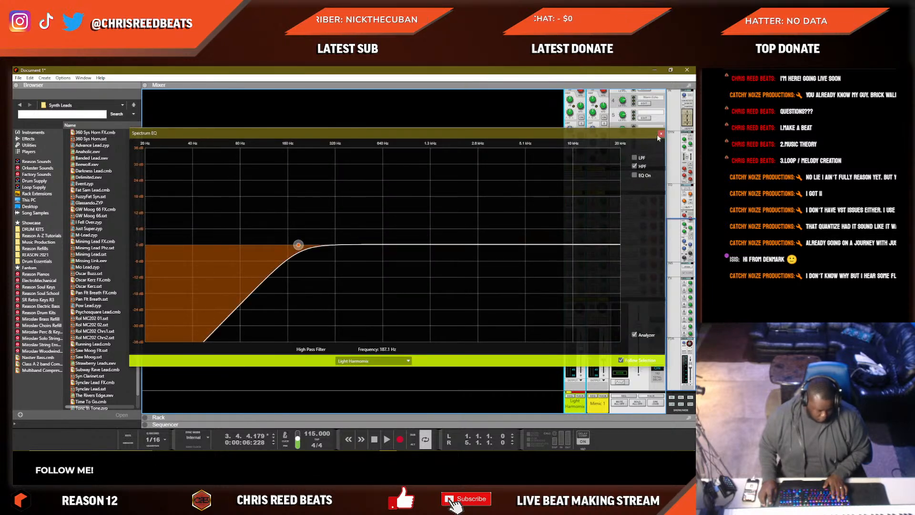
left_click(661, 135)
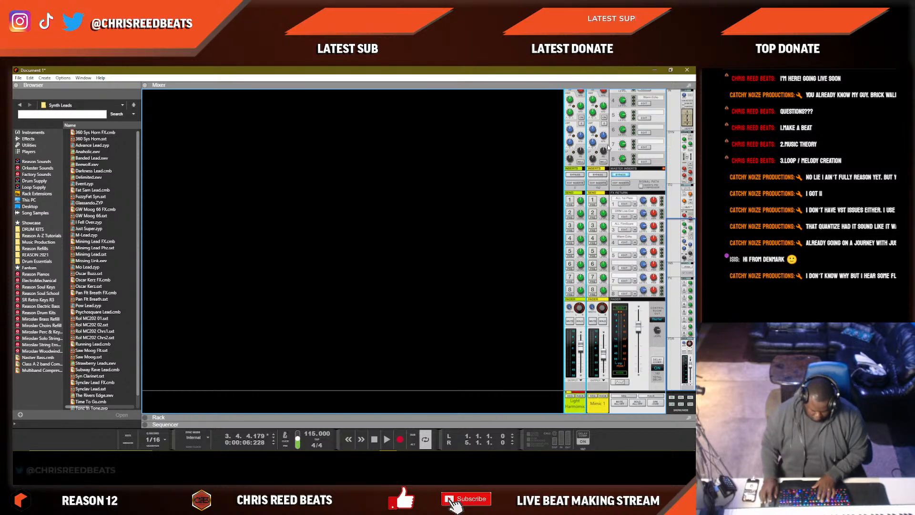
Play the loop from its start and check the LFO 1 level on the Pulsar device in the rack.
key("F7")
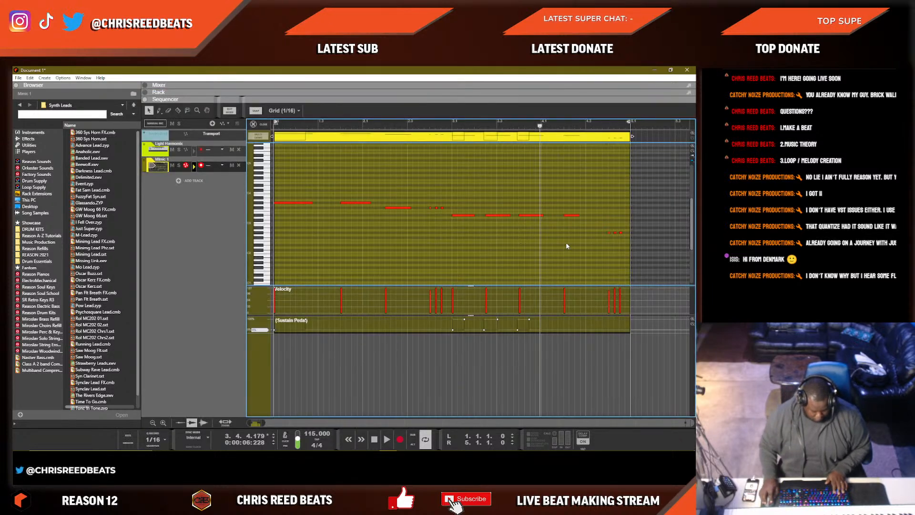
key("F6")
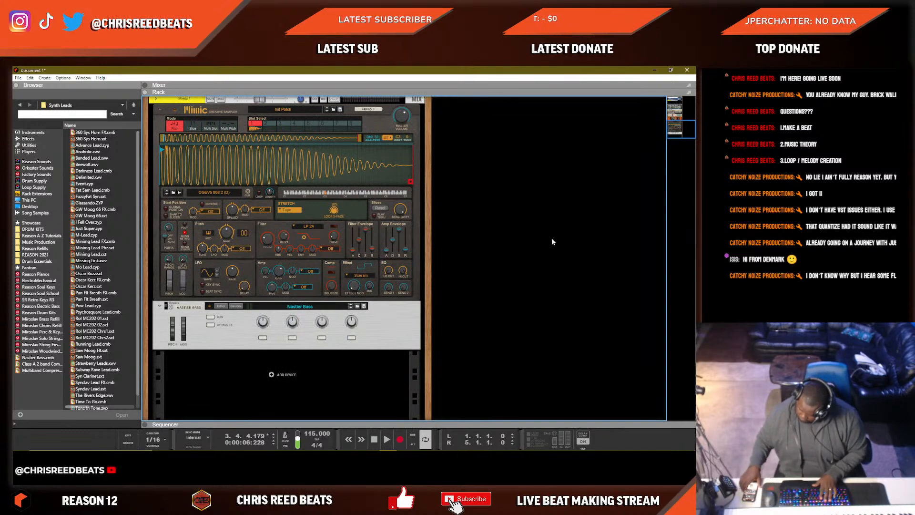
key("shift+Return")
key("space")
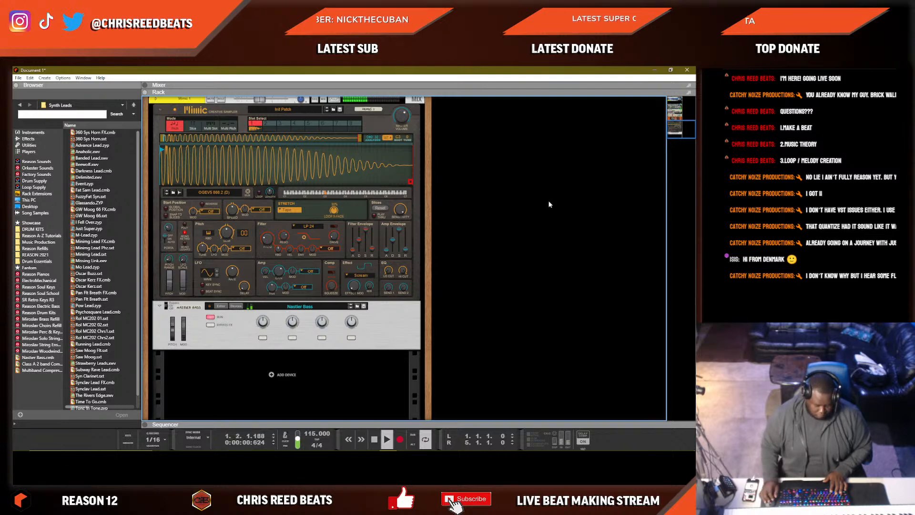
scroll(546, 228, "up", 5)
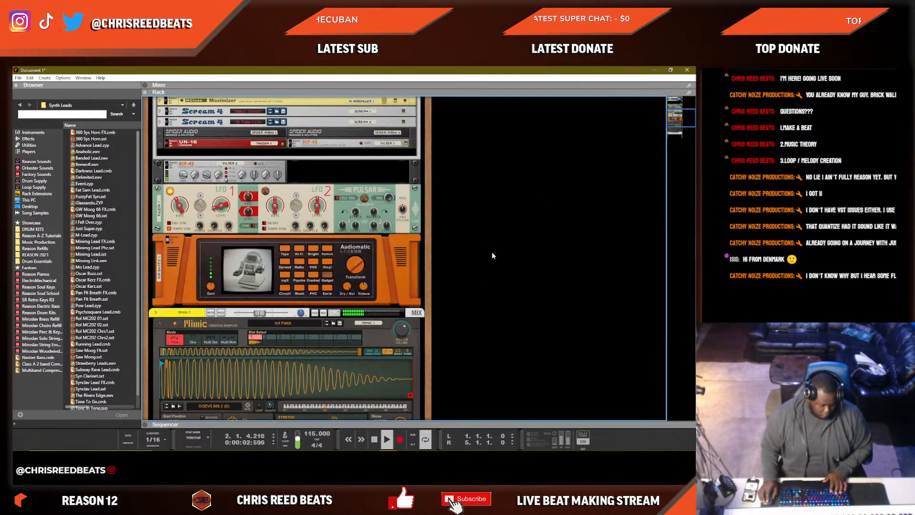
scroll(413, 255, "up", 3)
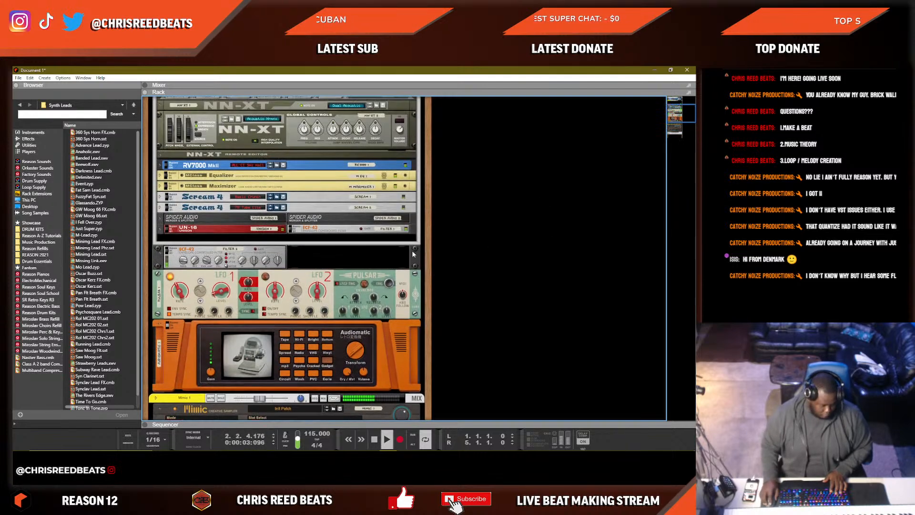
left_click(223, 295)
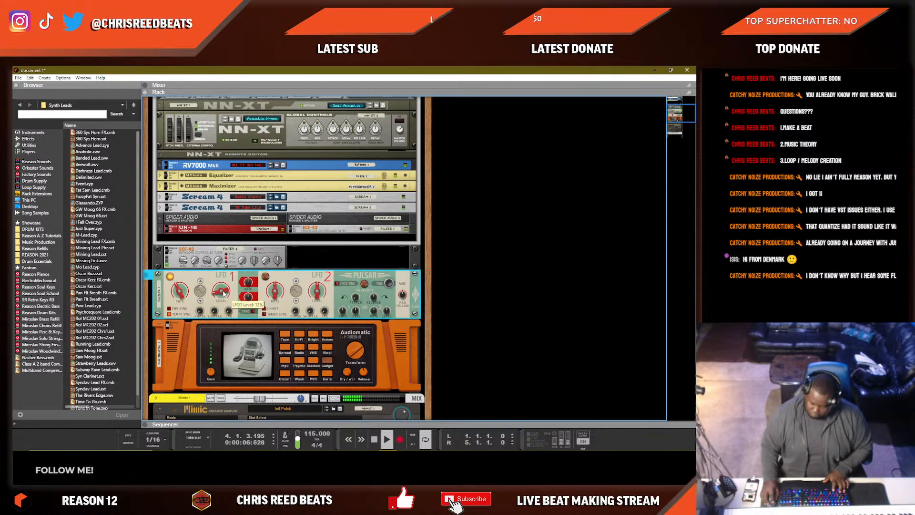
Look through the rack during playback and hide the inner devices of the Light Harmonix combinator.
scroll(262, 298, "down", 6)
scroll(262, 298, "down", 2)
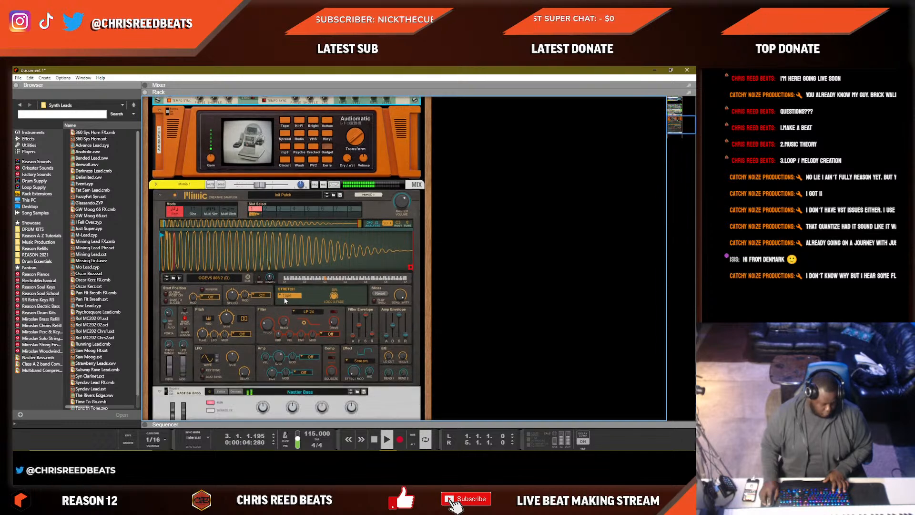
scroll(320, 282, "down", 3)
scroll(330, 289, "up", 10)
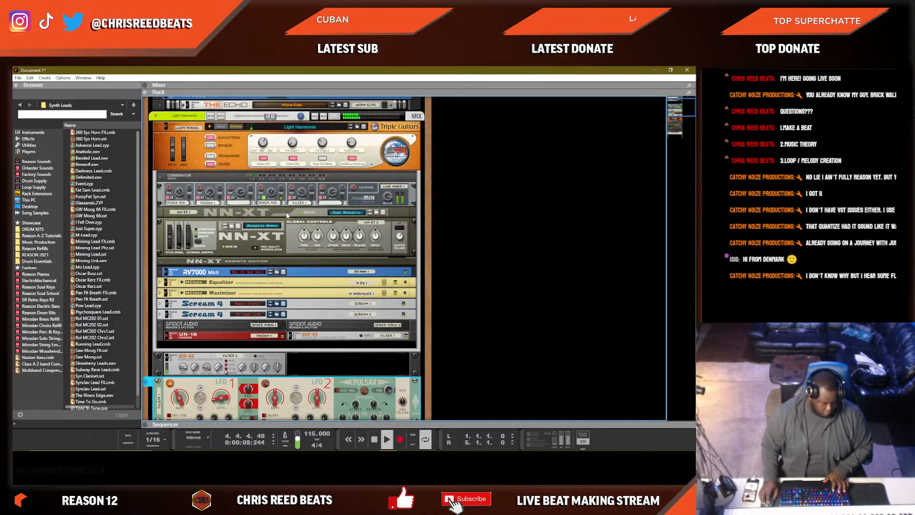
left_click(210, 164)
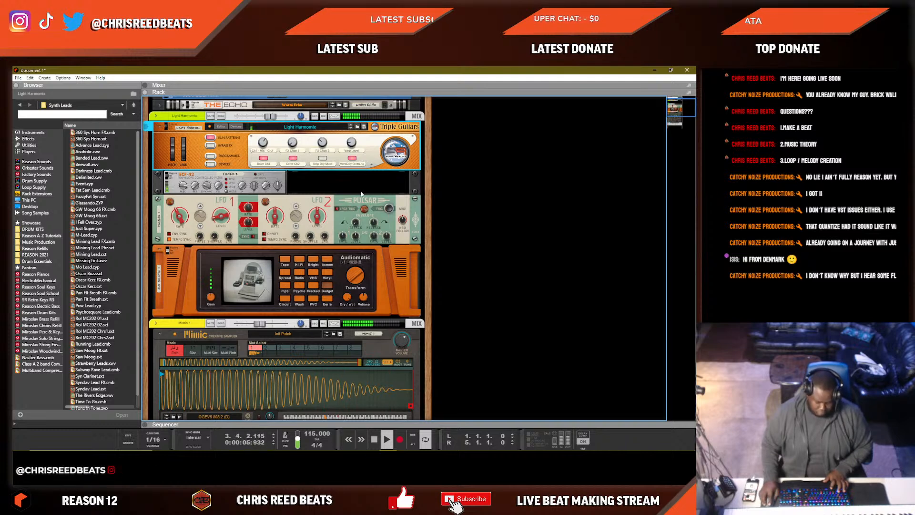
scroll(361, 195, "down", 6)
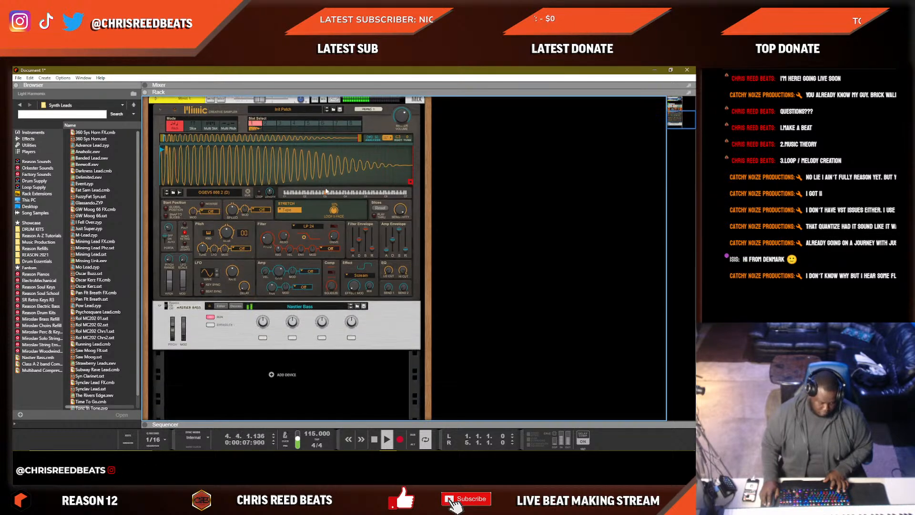
scroll(330, 206, "up", 3)
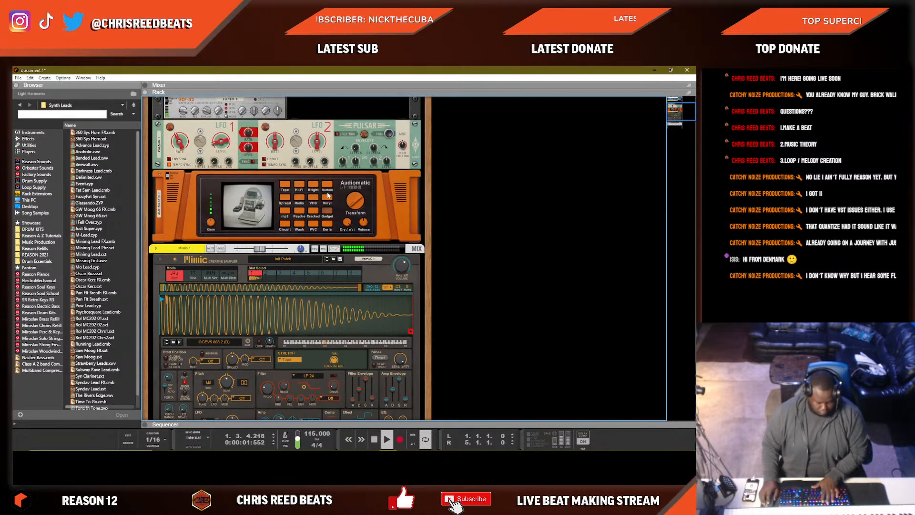
Open a Light Harmonix clip for note editing, check its notes during playback and return to the rack.
key("F7")
key("Escape")
double_click(342, 152)
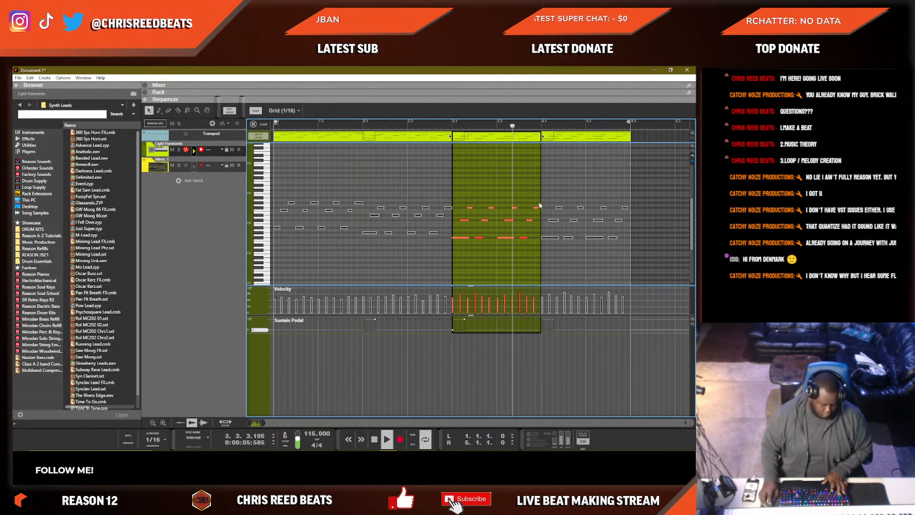
key("Escape")
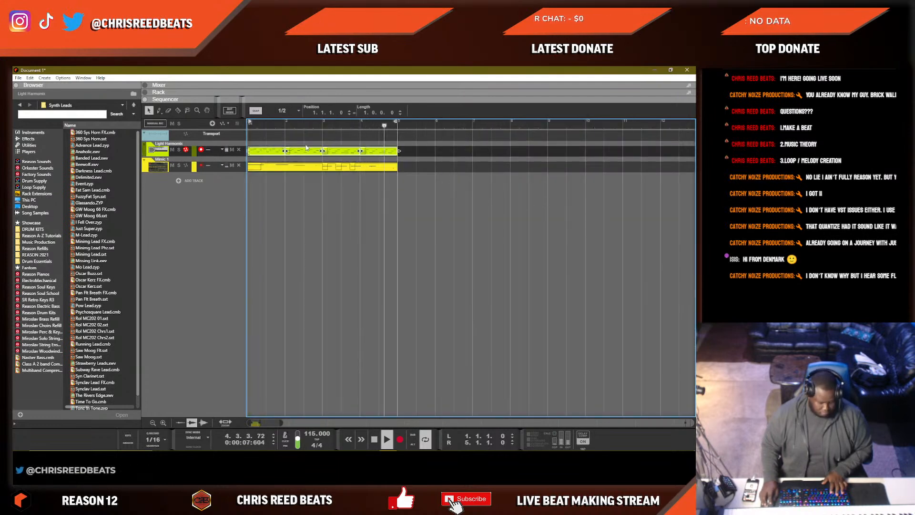
key("F7")
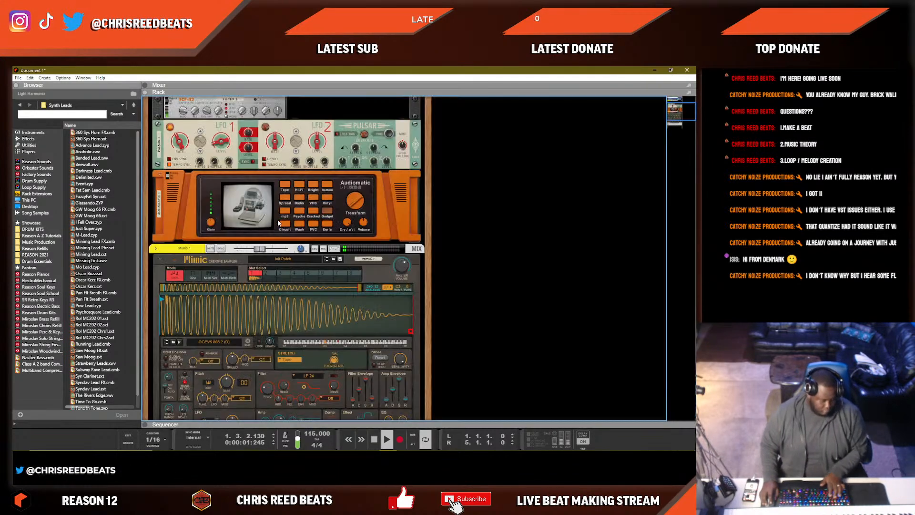
Show the Light Harmonix combinator's devices, expand the NN-XT remote editor, set Pitch Octave to 2 and restart playback.
scroll(248, 219, "up", 5)
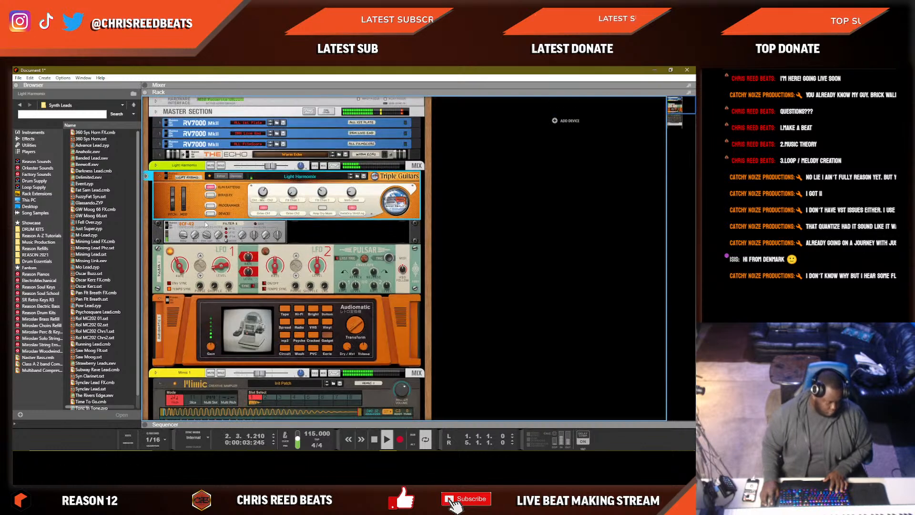
left_click(210, 213)
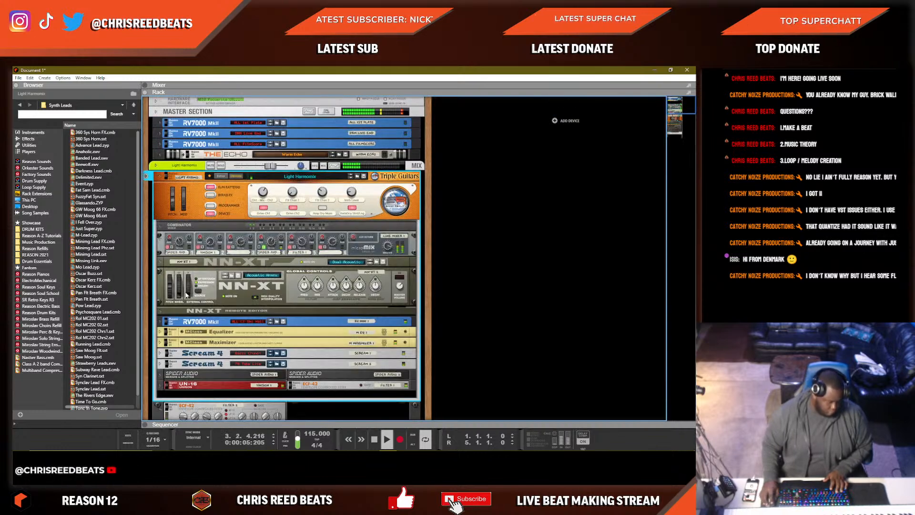
left_click(161, 310)
key("space")
left_click_drag(299, 384, 301, 380)
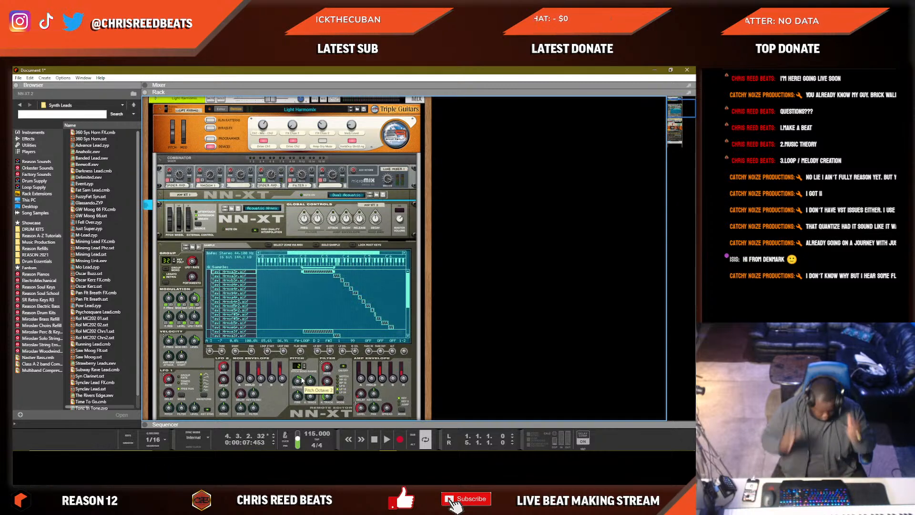
key("KP_0")
key("space")
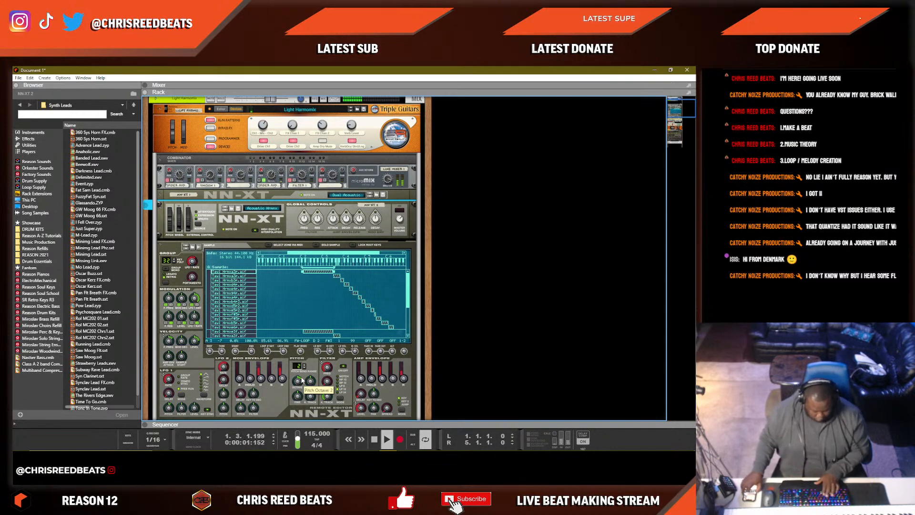
Lower the Light Harmonix mix channel level slightly and turn off solo on the combinator's fourth line mixer channel.
scroll(234, 169, "up", 3)
left_click_drag(270, 163, 265, 164)
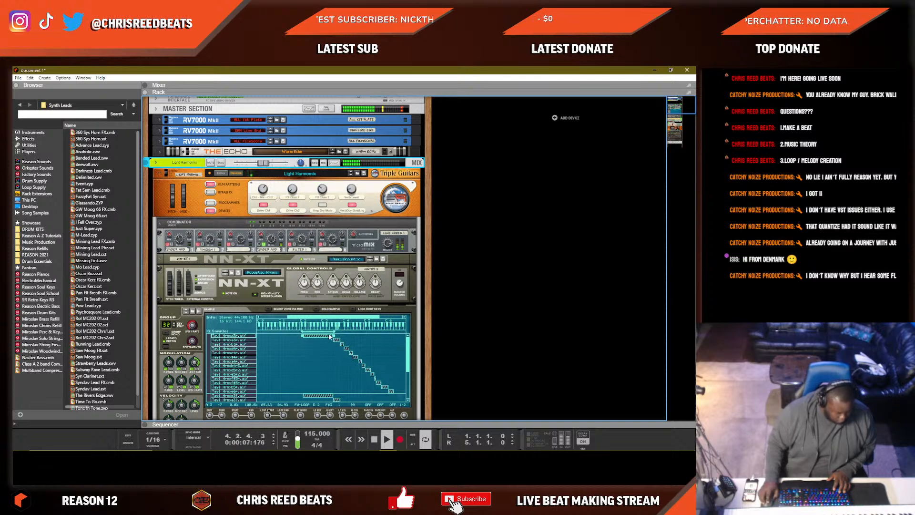
left_click(265, 246)
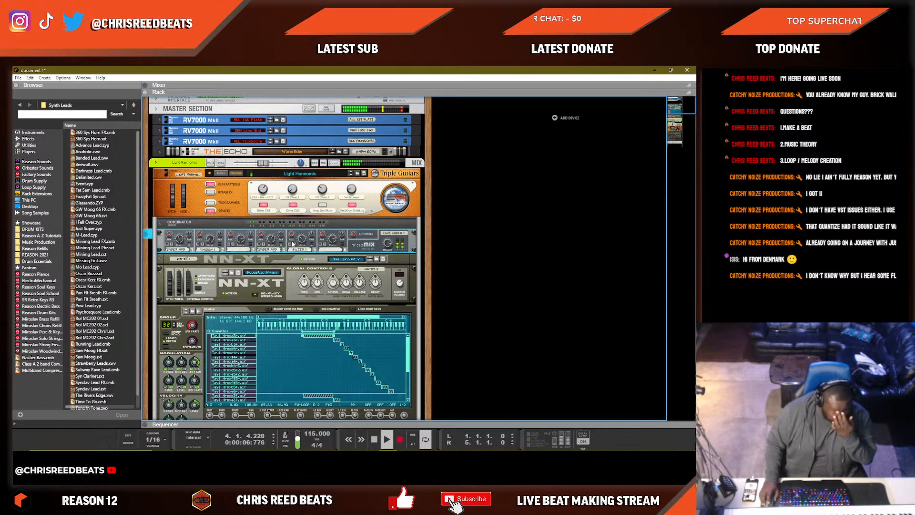
Show the Music Production folder in the browser and hide the Light Harmonix combinator's devices in the rack.
key("F7")
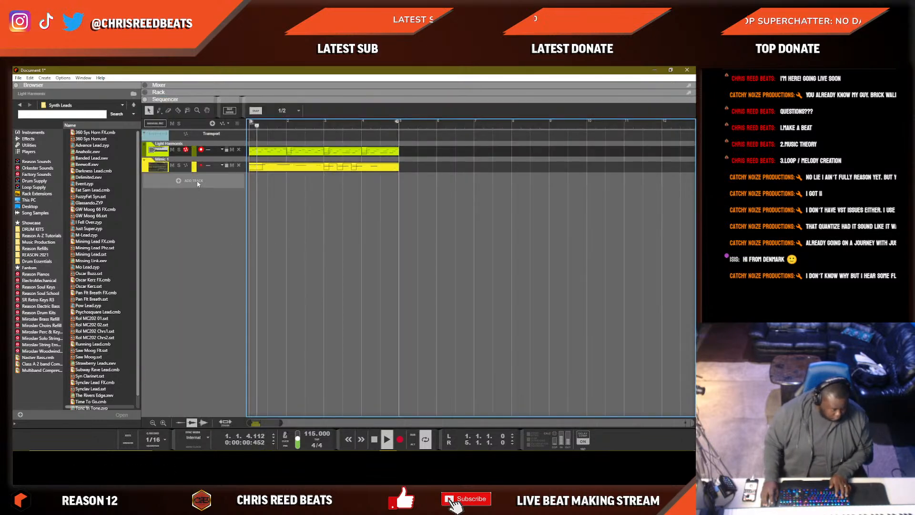
right_click(198, 182)
left_click(38, 242)
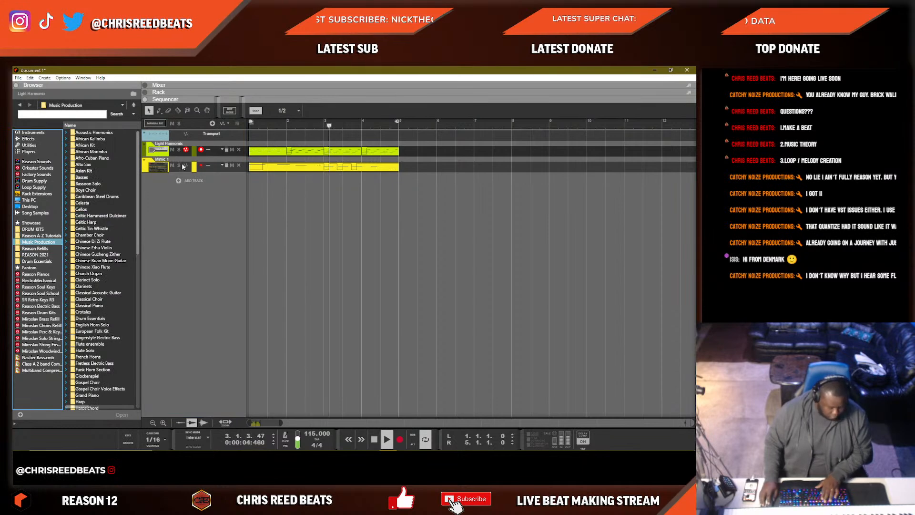
key("F6")
left_click(170, 206)
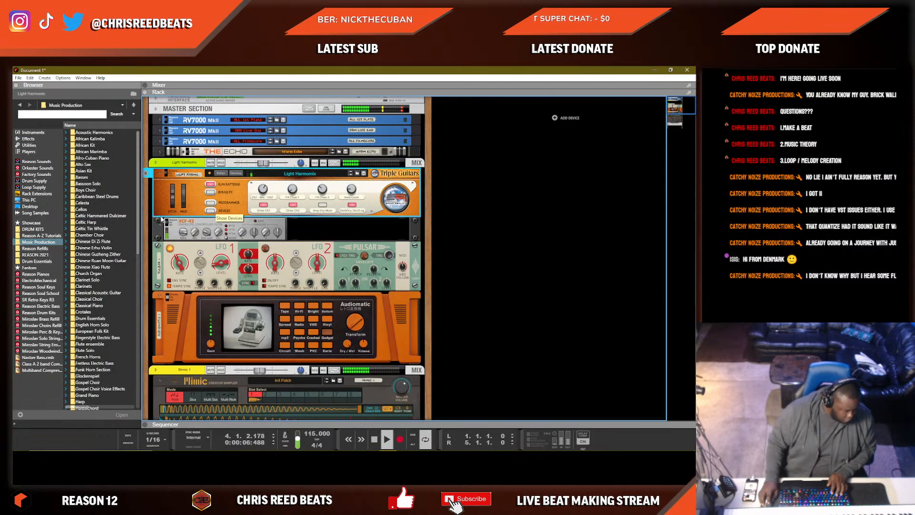
Look through the REASON 2021 folder and the Reason Refills folder for another instrument.
left_click(37, 255)
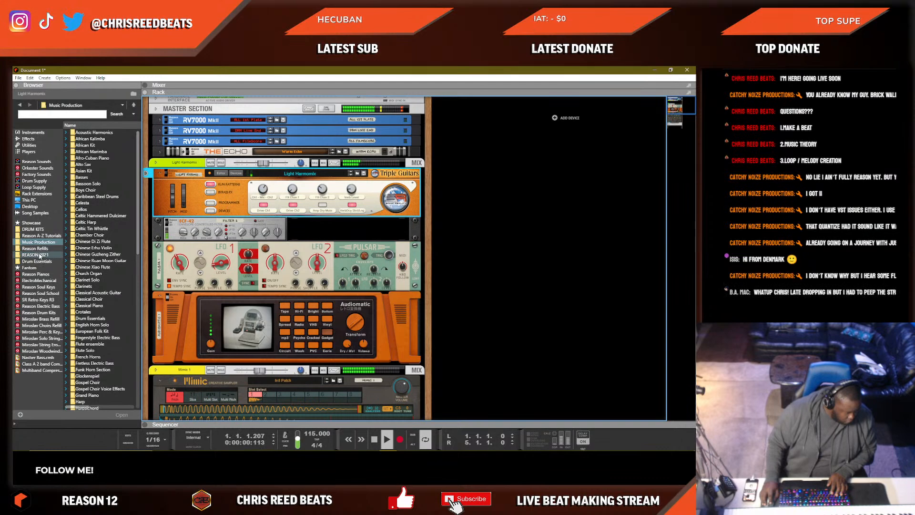
left_click(83, 229)
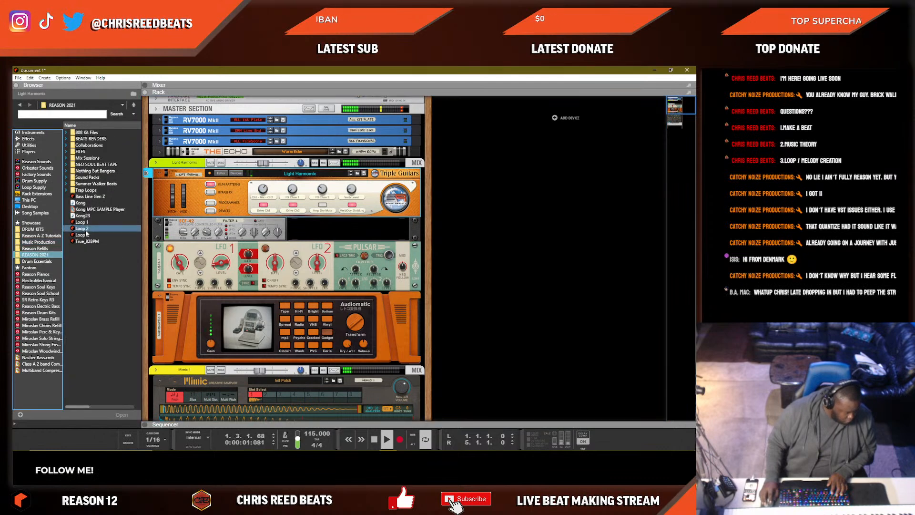
left_click(36, 249)
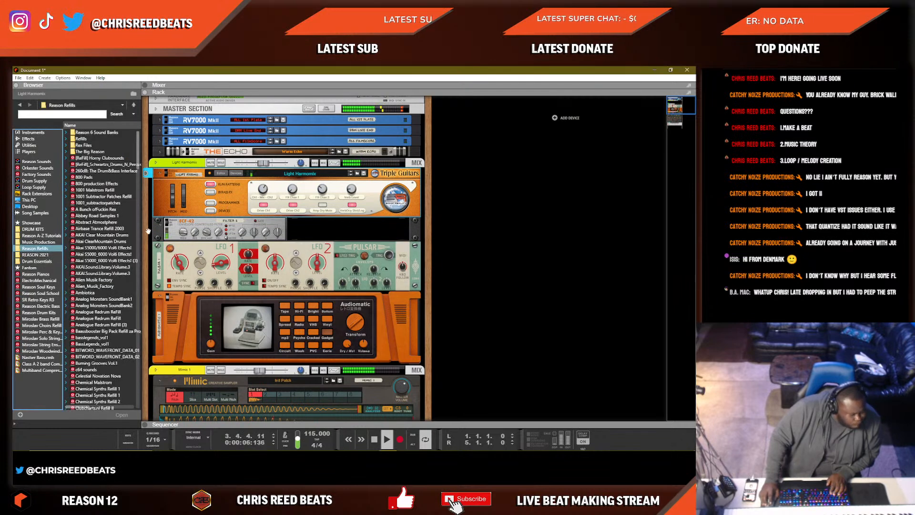
scroll(78, 253, "down", 15)
scroll(78, 253, "down", 10)
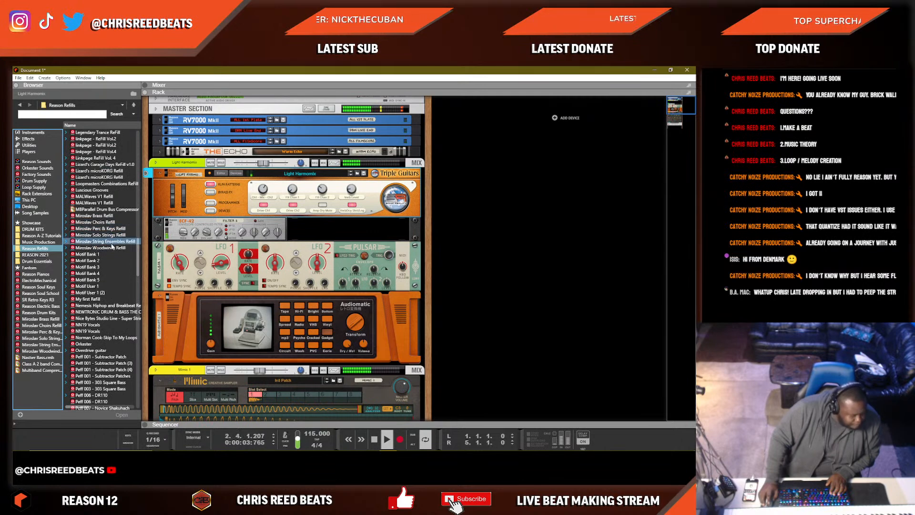
Load Flute Dvojity Jazyk.sxt from the Miroslav Woodwinds Refill's Solo Flute folder as a new instrument and slightly lower its channel level.
left_click(111, 248)
double_click(112, 247)
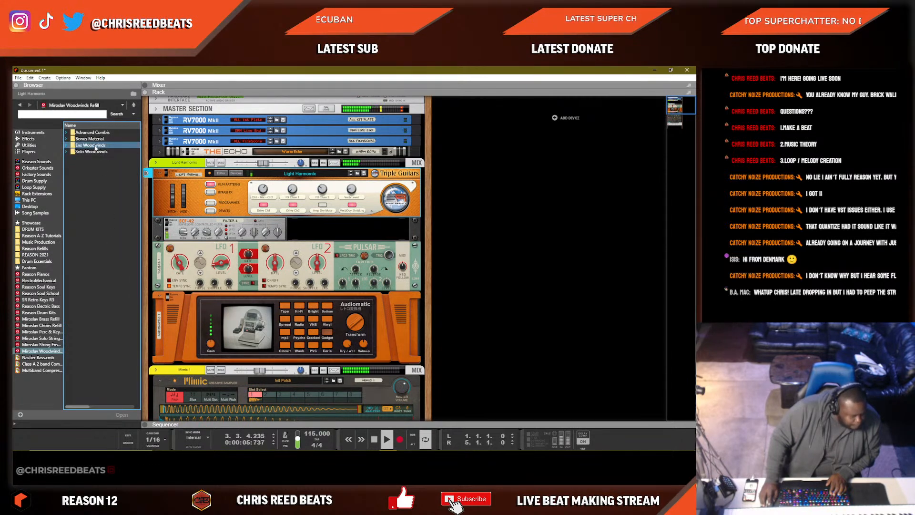
double_click(94, 153)
double_click(95, 152)
scroll(101, 229, "down", 13)
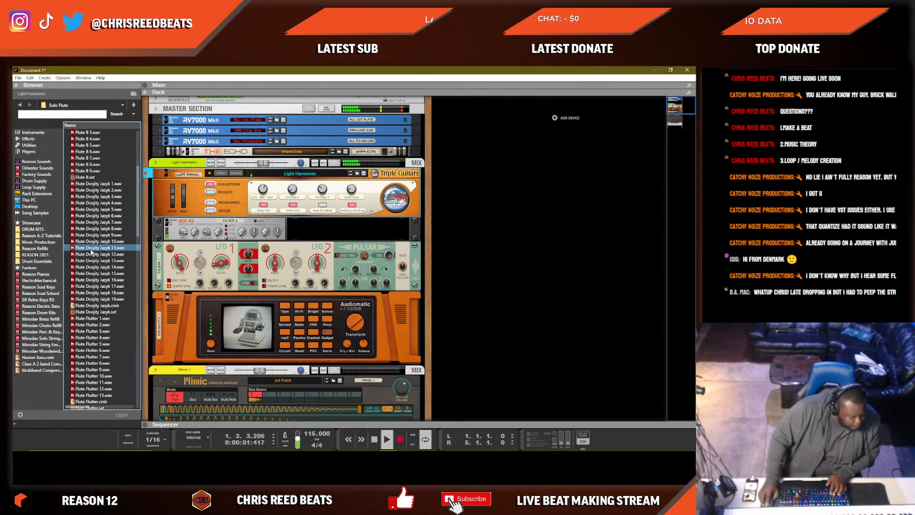
left_click(100, 196)
double_click(99, 196)
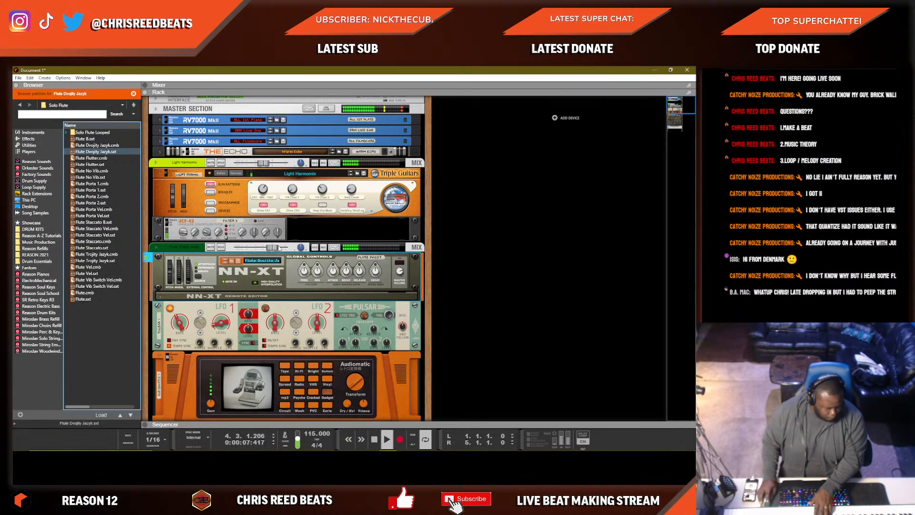
left_click_drag(280, 247, 262, 254)
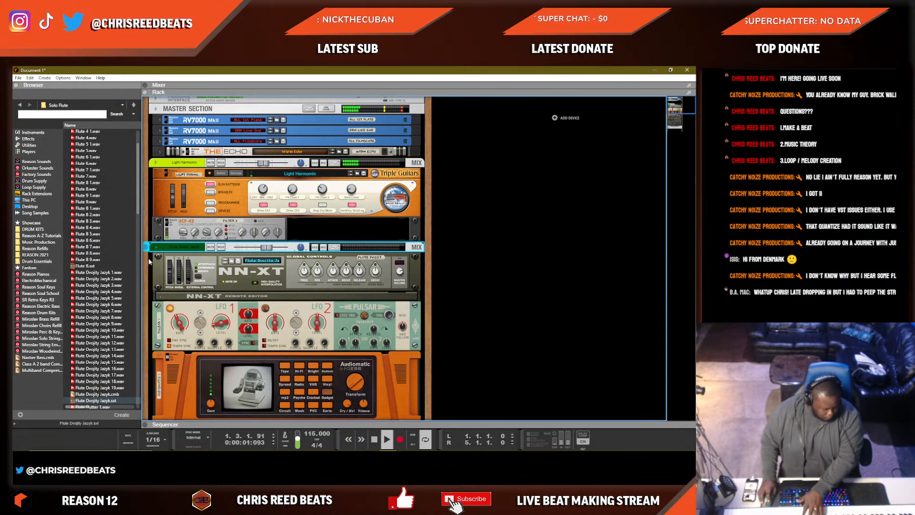
Step the flute instrument through Flute Flutter to the Flute No Vib patch and slightly lower its mix channel level.
left_click(225, 261)
left_click(227, 264)
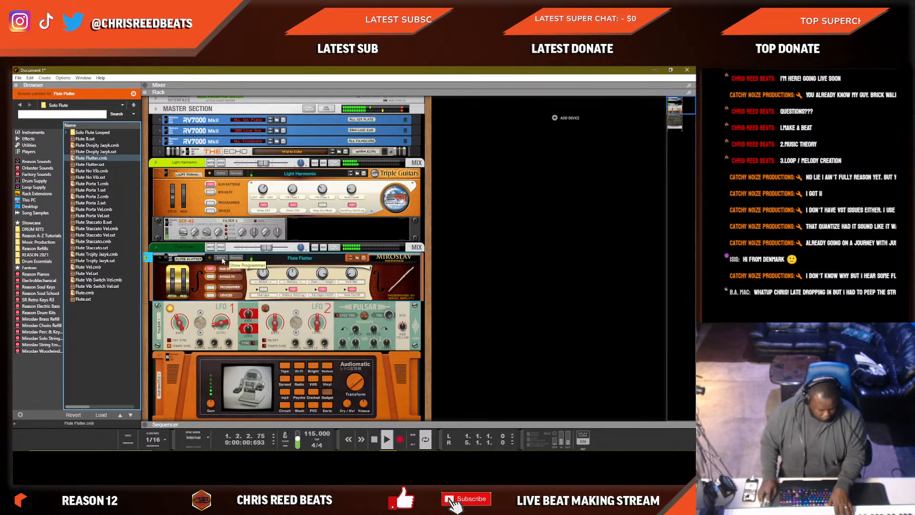
left_click(350, 258)
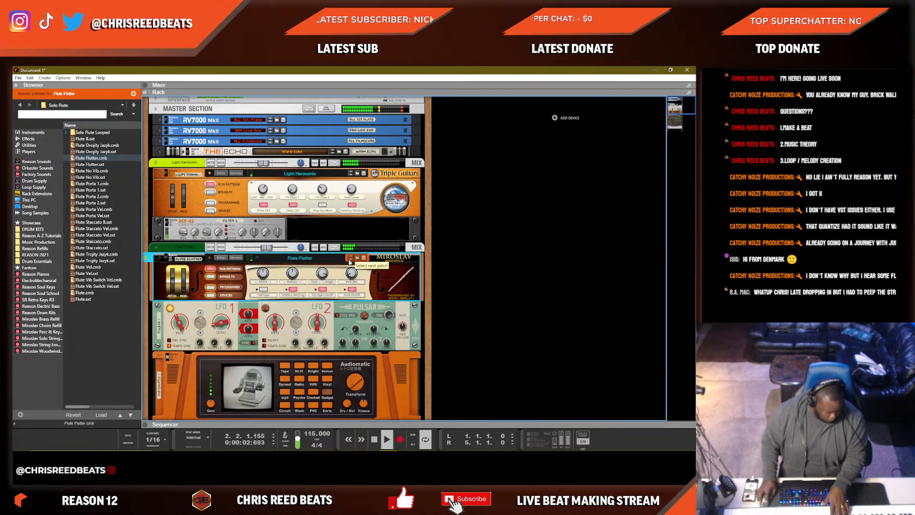
left_click(227, 264)
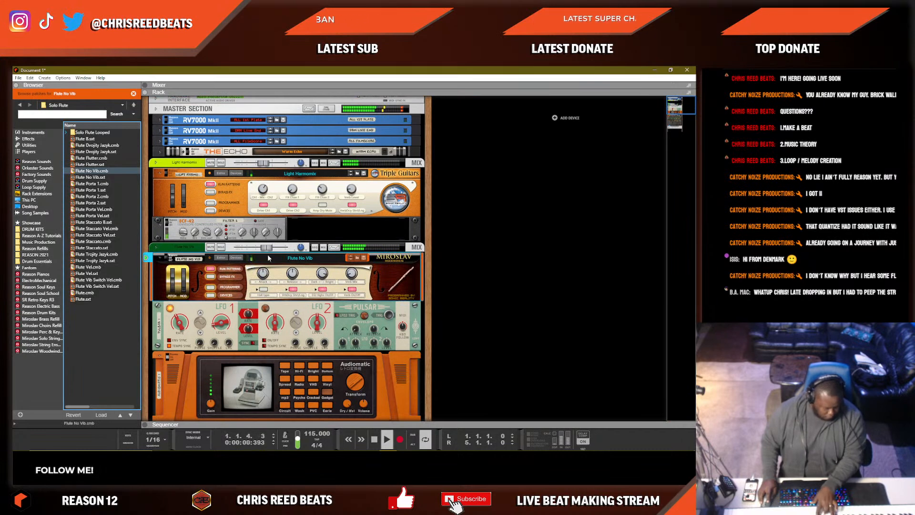
left_click_drag(265, 249, 325, 252)
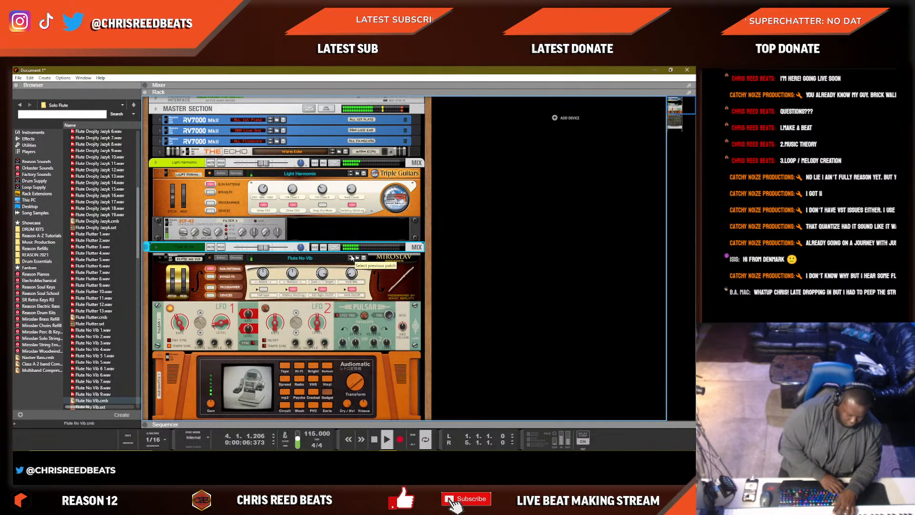
Show the flute combinator's devices and cable a Pulsar LFO 1 output to the NN-XT's Osc Pitch input on the rack's rear.
key("Tab")
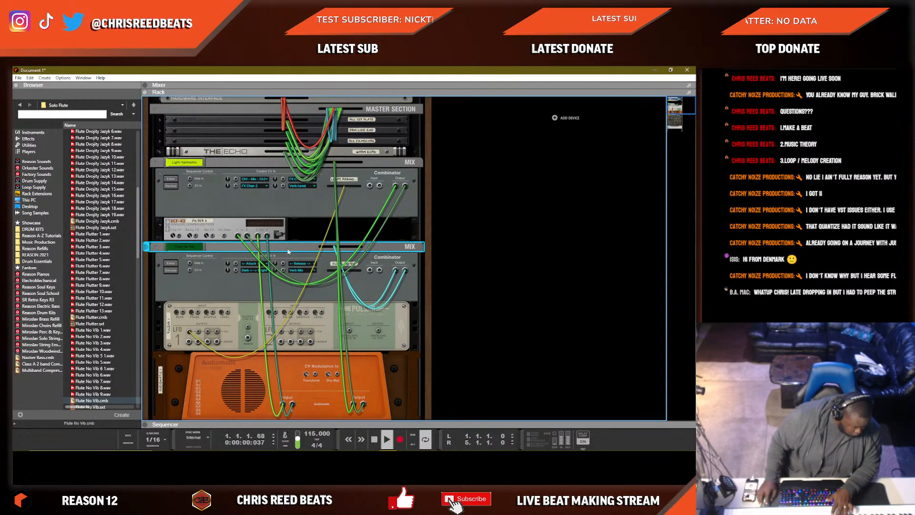
left_click(170, 270)
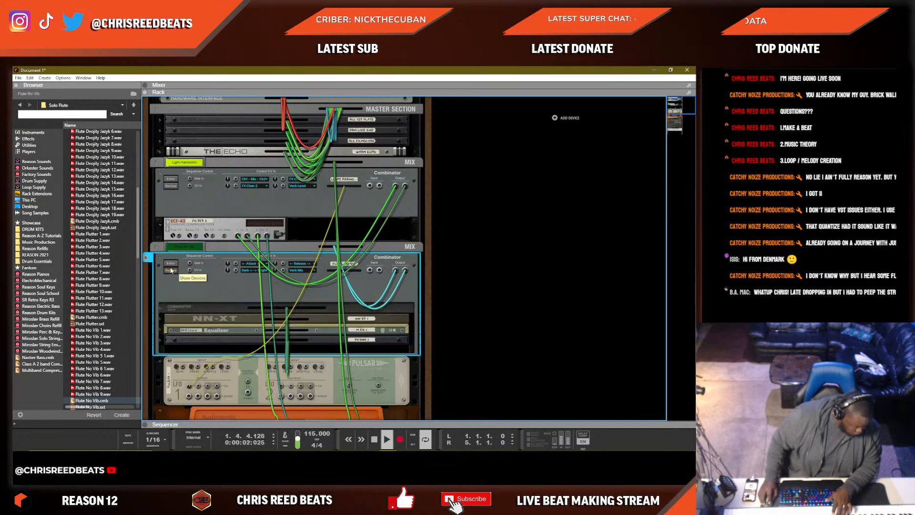
left_click(160, 321)
scroll(205, 303, "down", 2)
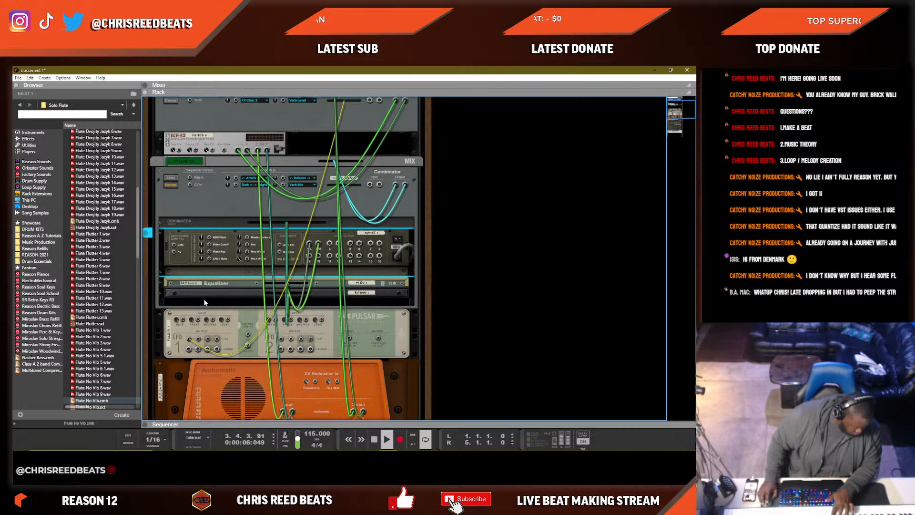
left_click_drag(209, 240, 199, 341)
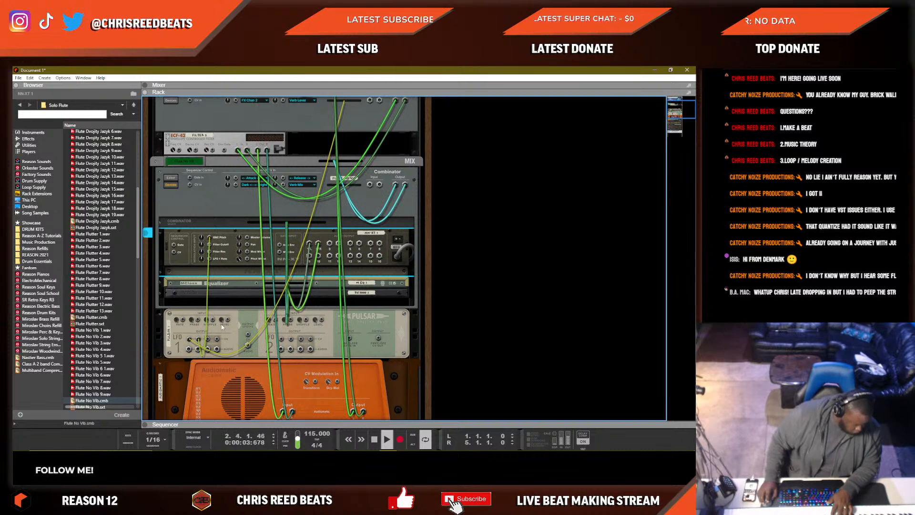
key("Tab")
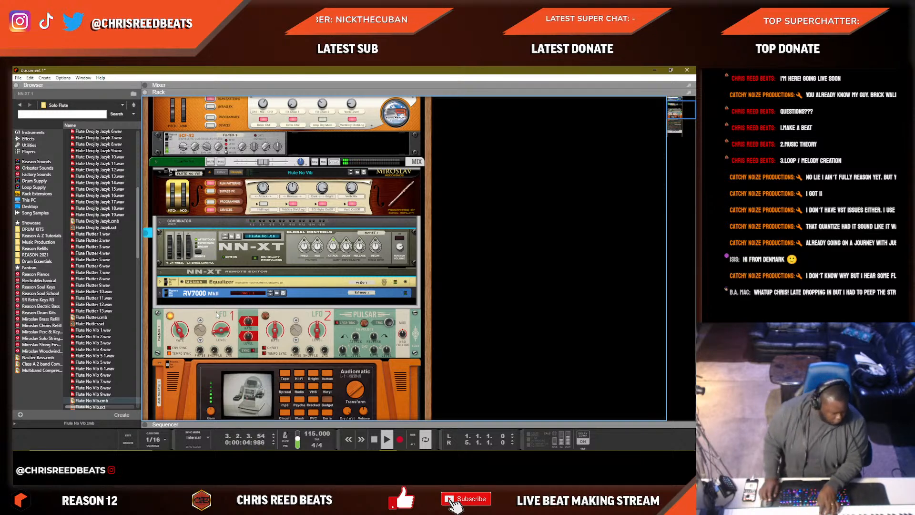
Lower the flute mix channel level slightly and add a Scream 4 distortion to the Flute No Vib combinator.
left_click(257, 156)
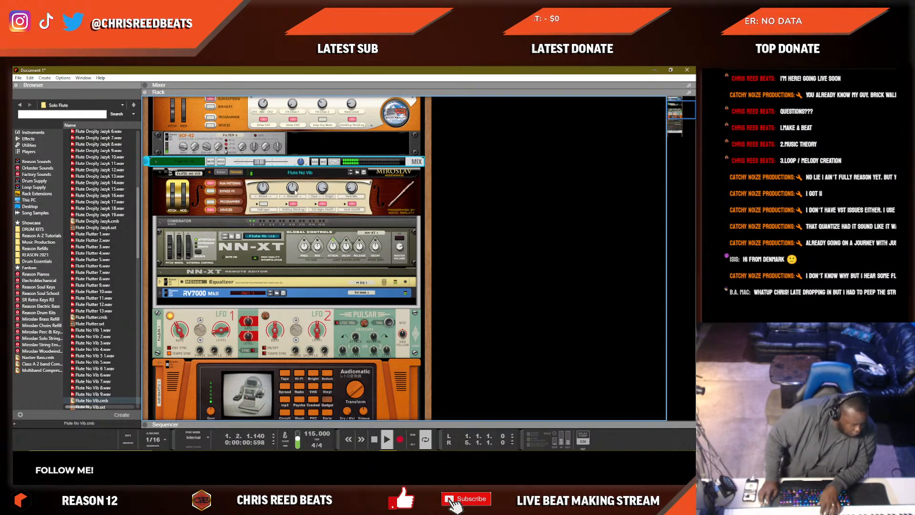
right_click(390, 201)
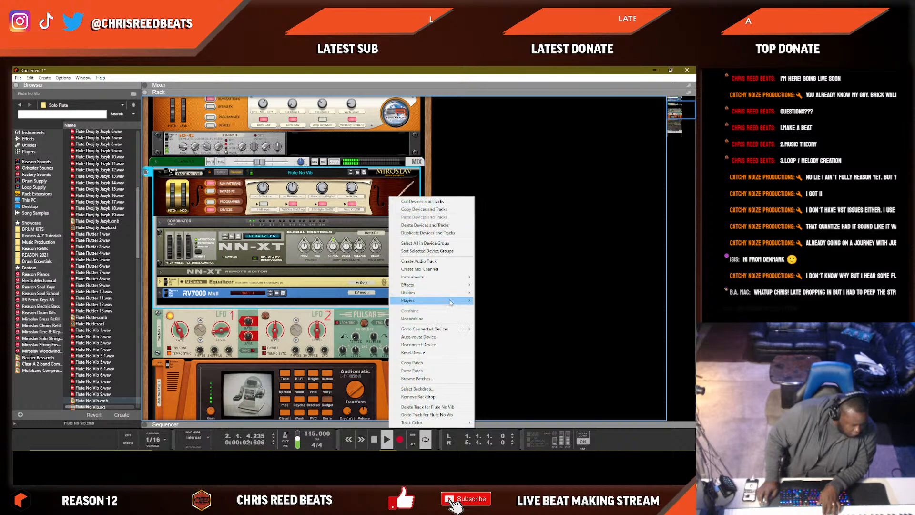
mouse_move(429, 285)
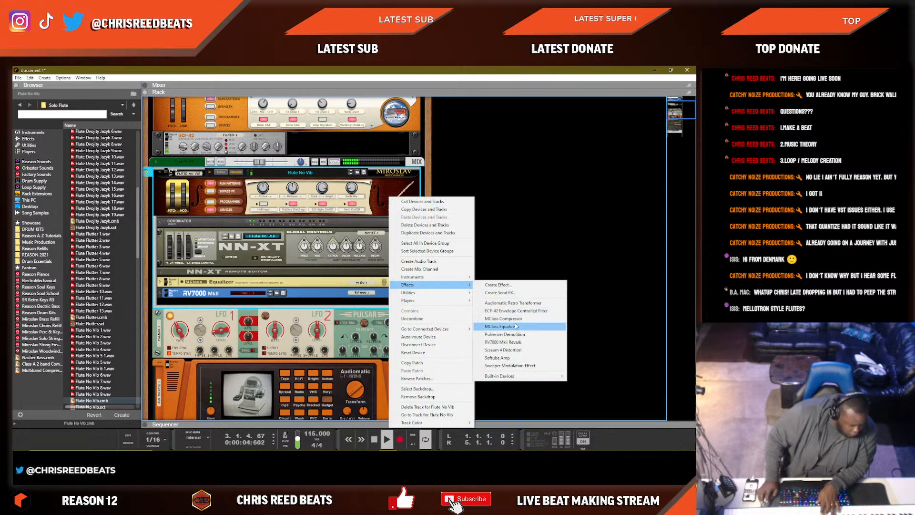
left_click(504, 350)
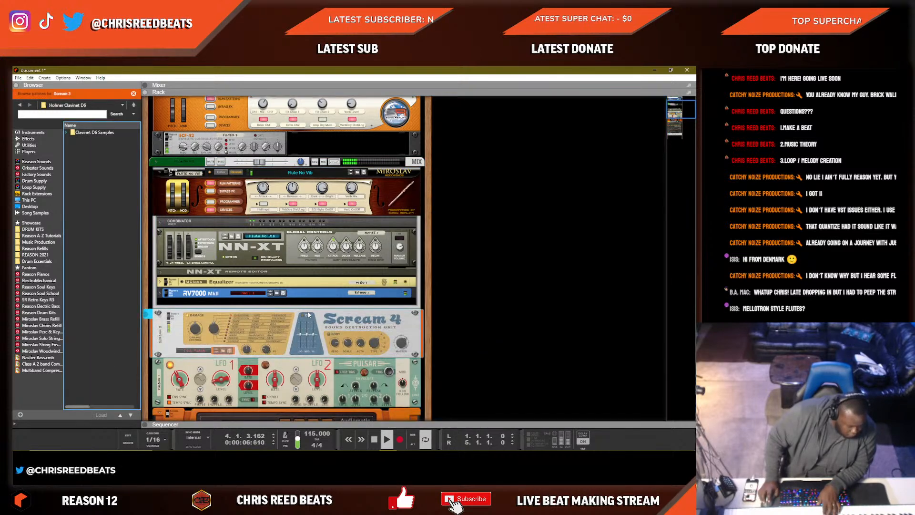
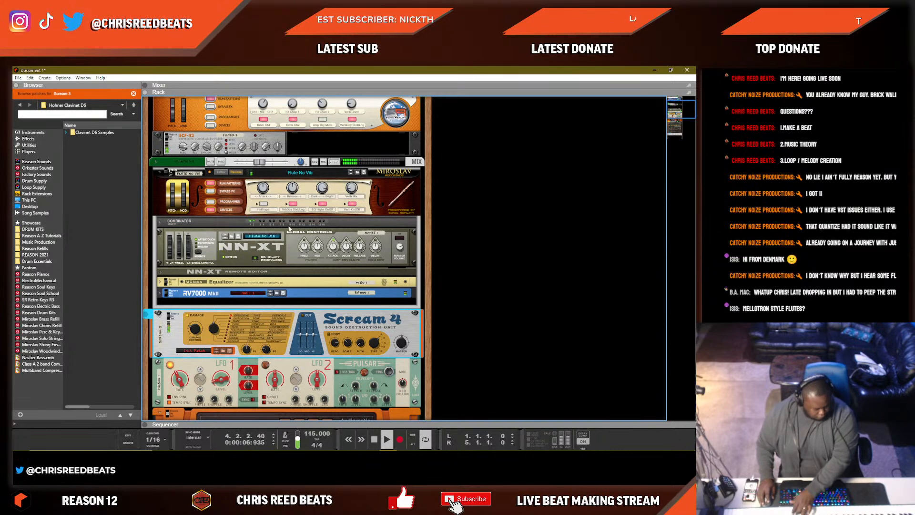
Switch the flute instrument to the Flute Porta 1 patch and record a flute part over the four-bar loop.
left_click(350, 174)
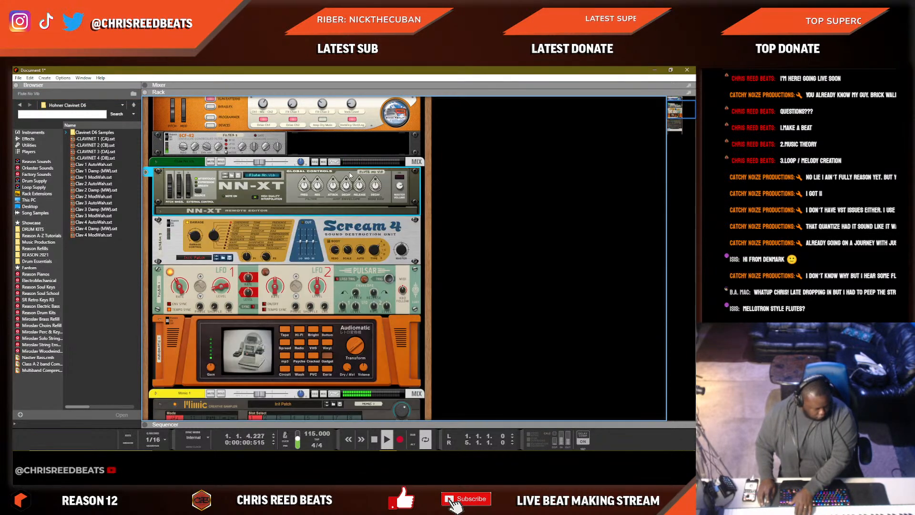
left_click(225, 179)
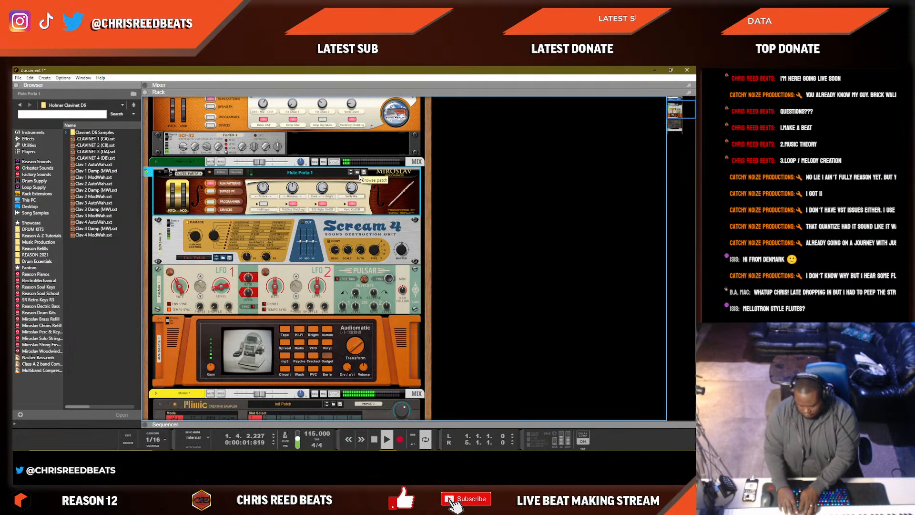
key("ctrl+Return")
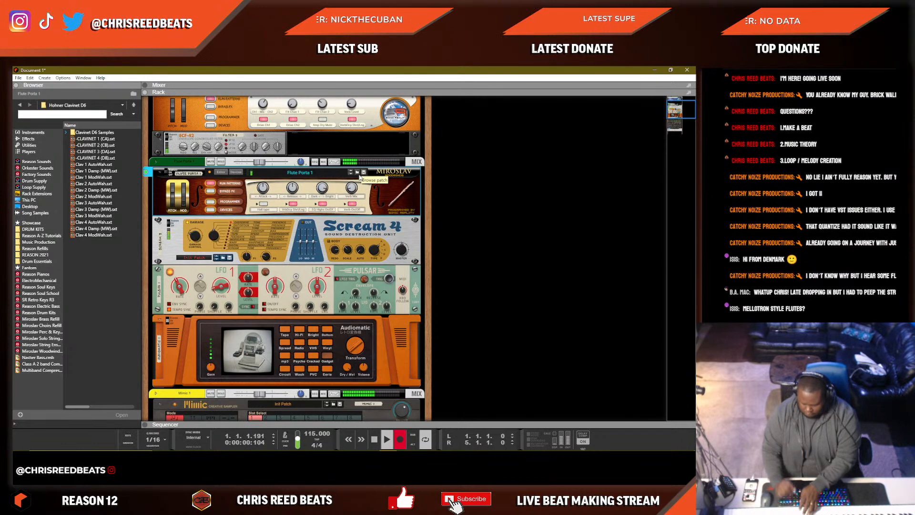
Split the recorded flute clip at the bar lines in the sequencer and delete the clips in bars 3 and 4.
key("F7")
left_click(310, 210)
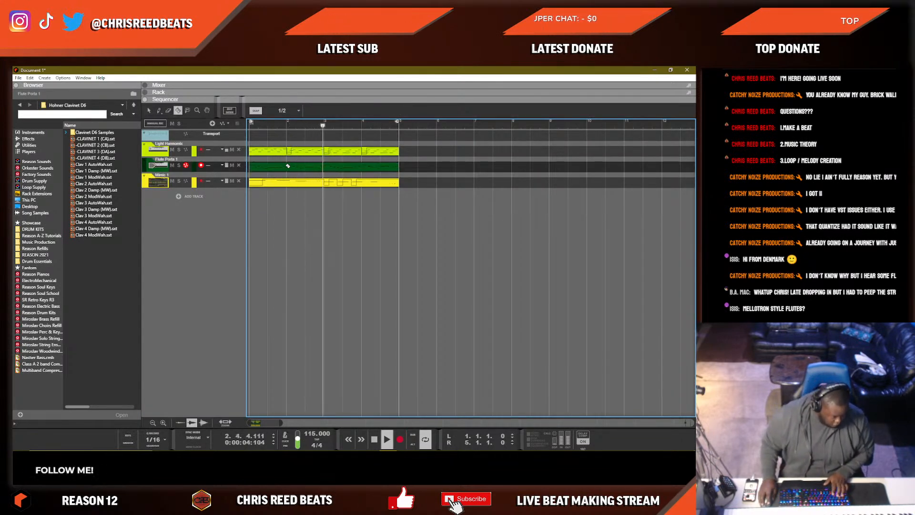
left_click(275, 168)
left_click_drag(274, 171, 312, 168)
key("space")
key("space")
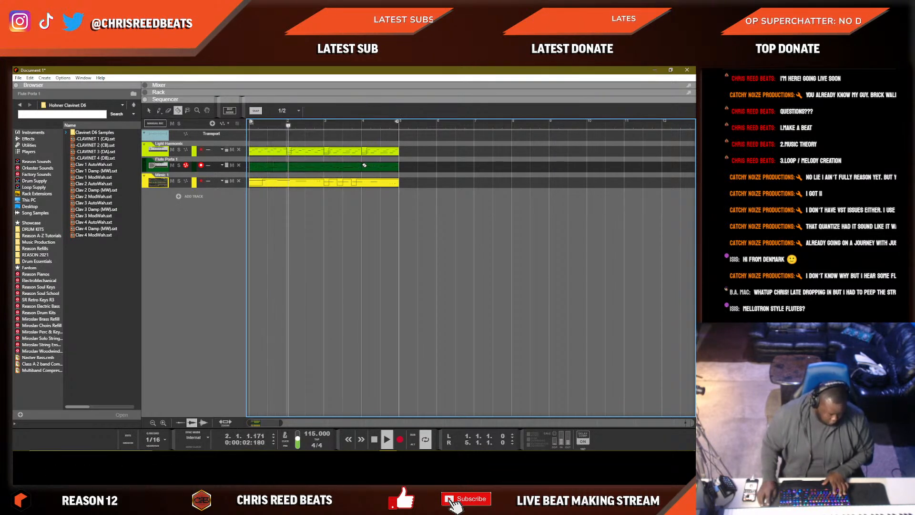
left_click_drag(296, 168, 352, 170)
key("ctrl+z")
key("space")
key("space")
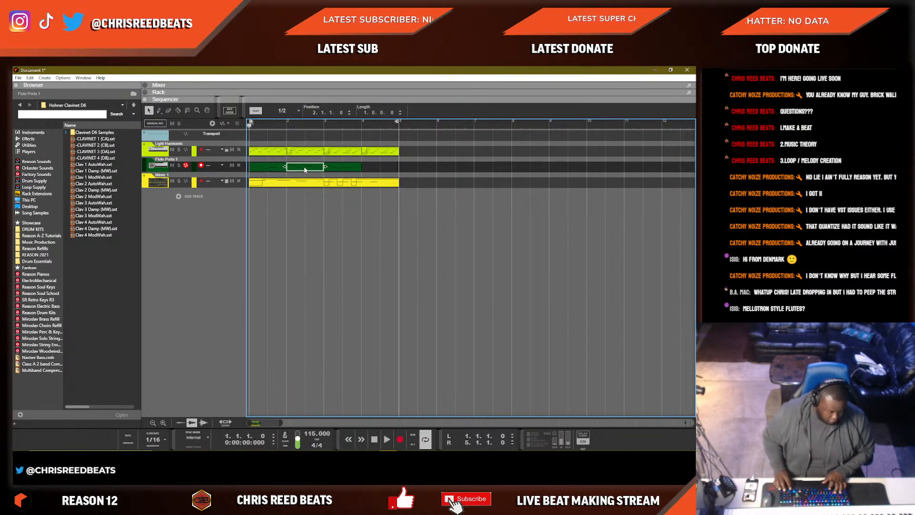
left_click(351, 167)
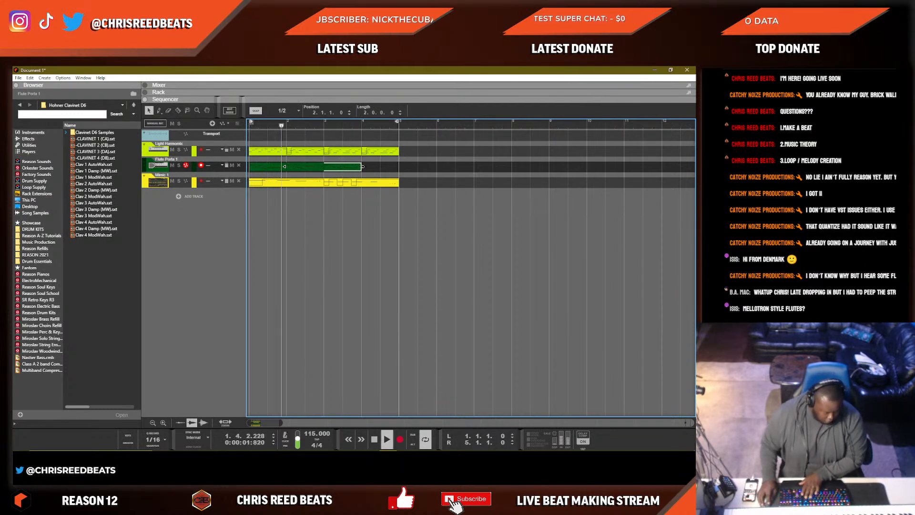
key("Delete")
Duplicate the flute clips of bars 1 and 2 to fill bars 3 and 4 of the loop.
left_click(310, 168)
key("space")
key("space")
left_click(282, 168)
left_click_drag(355, 168, 278, 175)
key("ctrl+d")
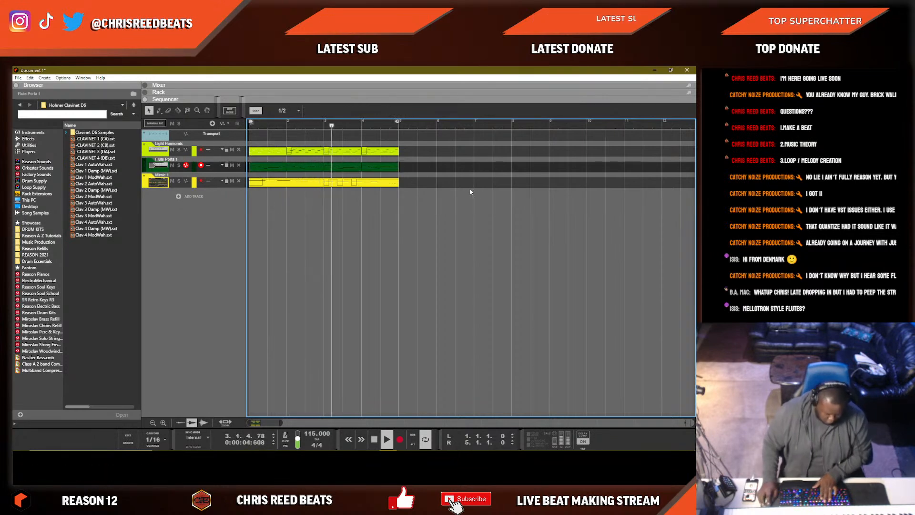
Return to the rack and change the flute combinator to the Flute Porta 2 patch.
key("F6")
scroll(384, 328, "down", 3)
scroll(327, 327, "up", 4)
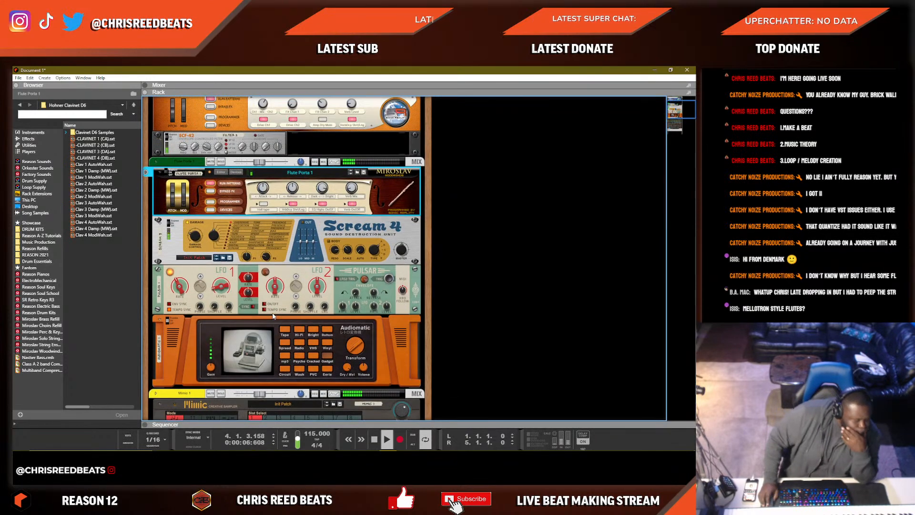
left_click(353, 217)
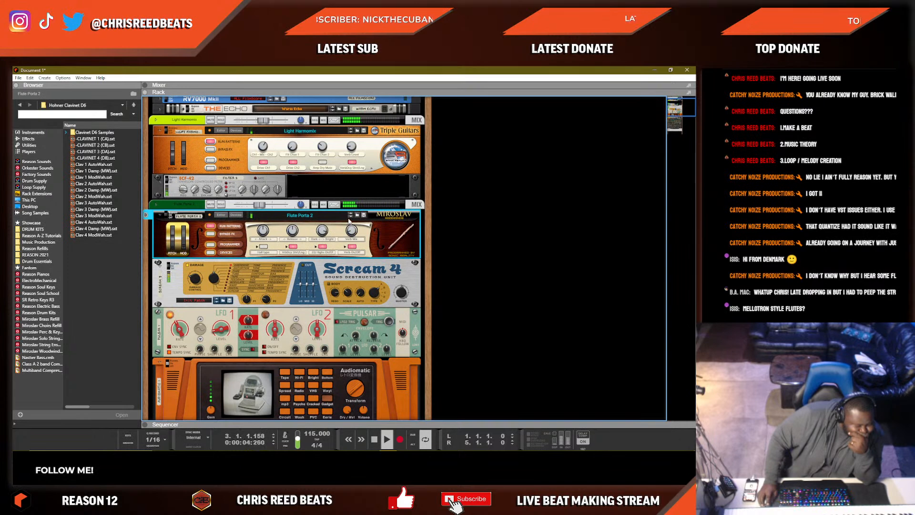
Add the Big Fuzz lead from the 3 Leads folder of Reason Sounds and step its patch to Big Sync.
left_click(36, 161)
double_click(84, 145)
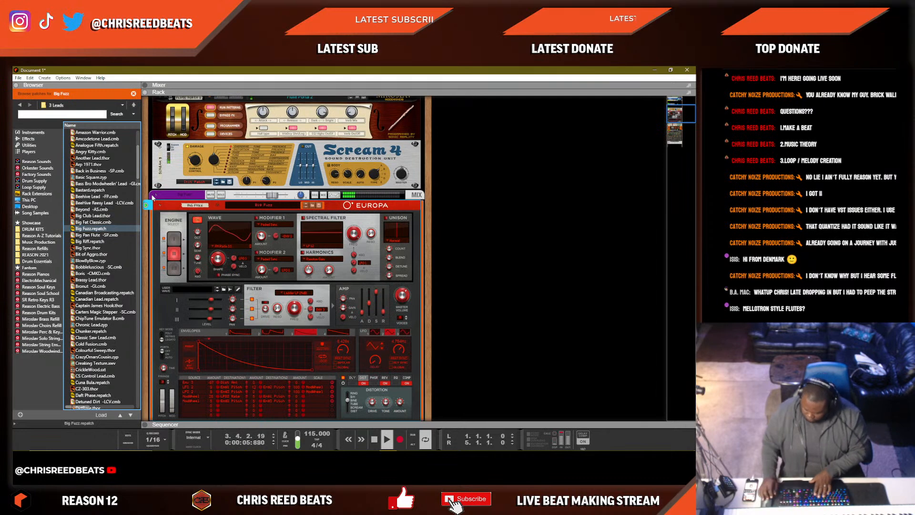
left_click(306, 206)
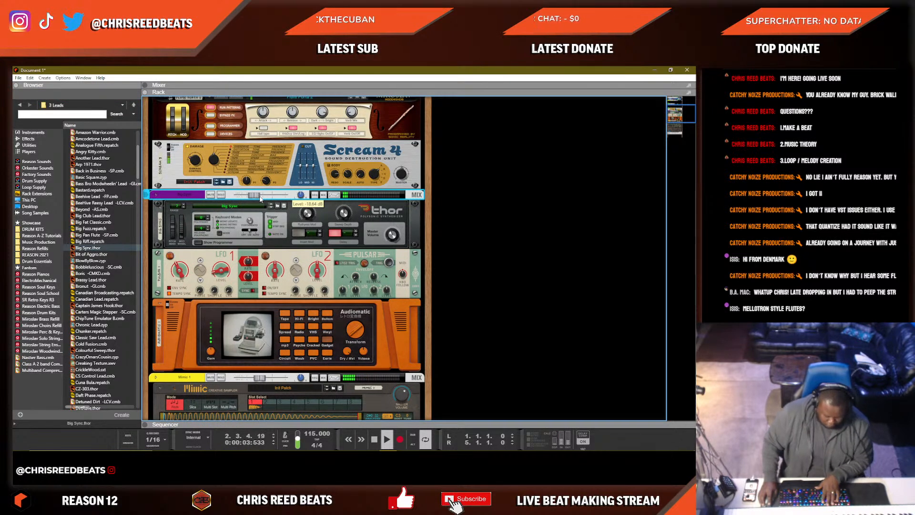
Mute the Mimic 1 track and rename it 808, and make Big Sync the active track before returning to the rack.
key("F7")
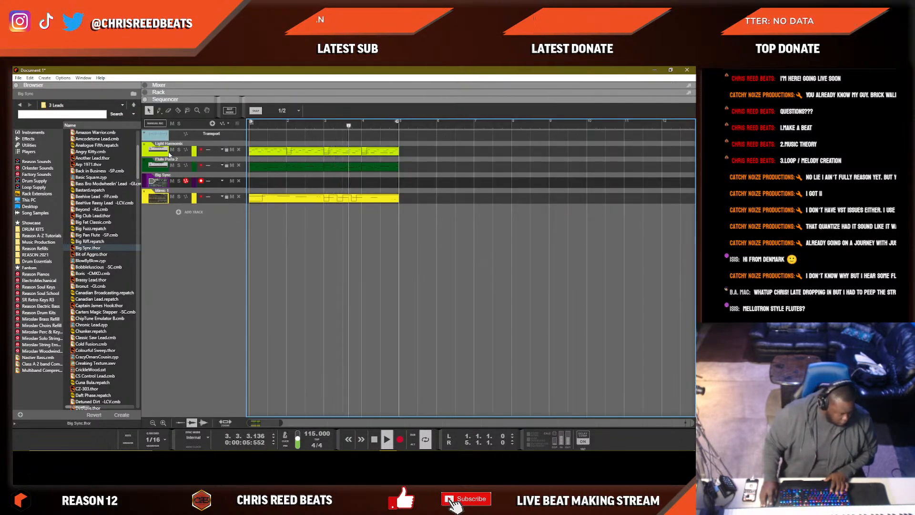
double_click(162, 190)
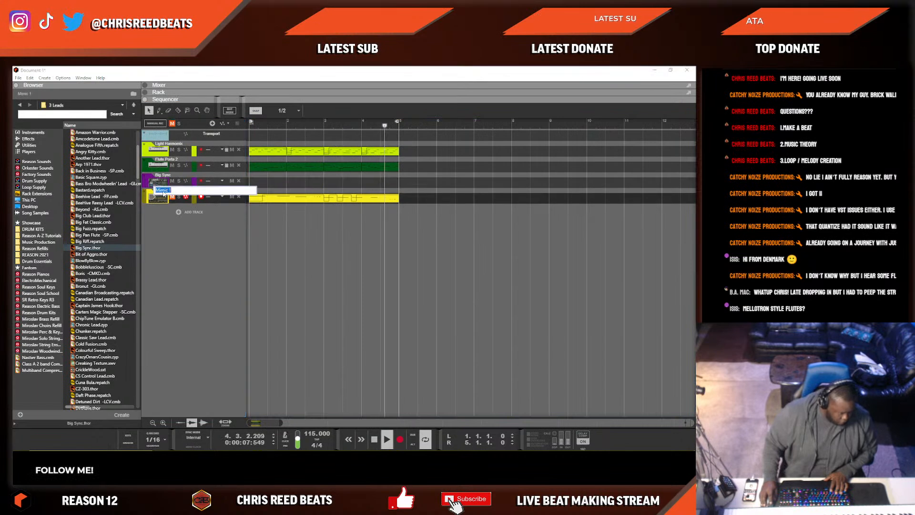
type("808")
key("Return")
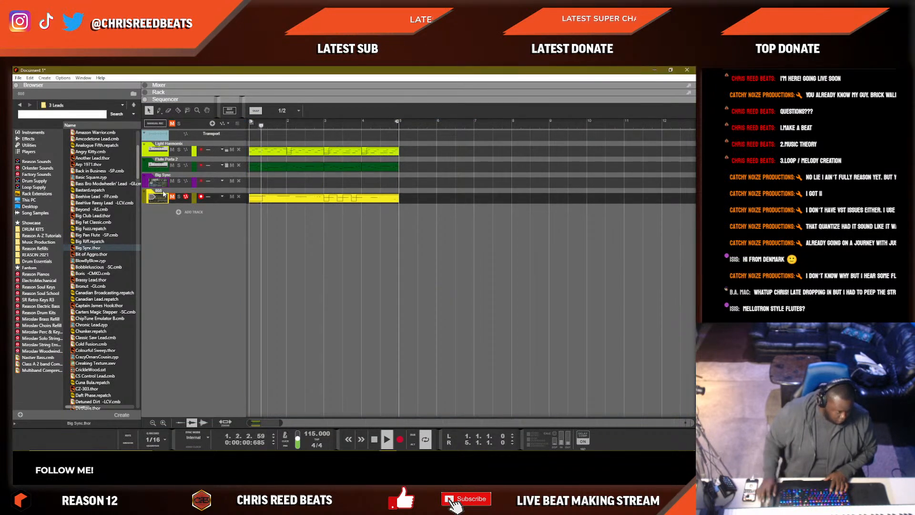
left_click(198, 186)
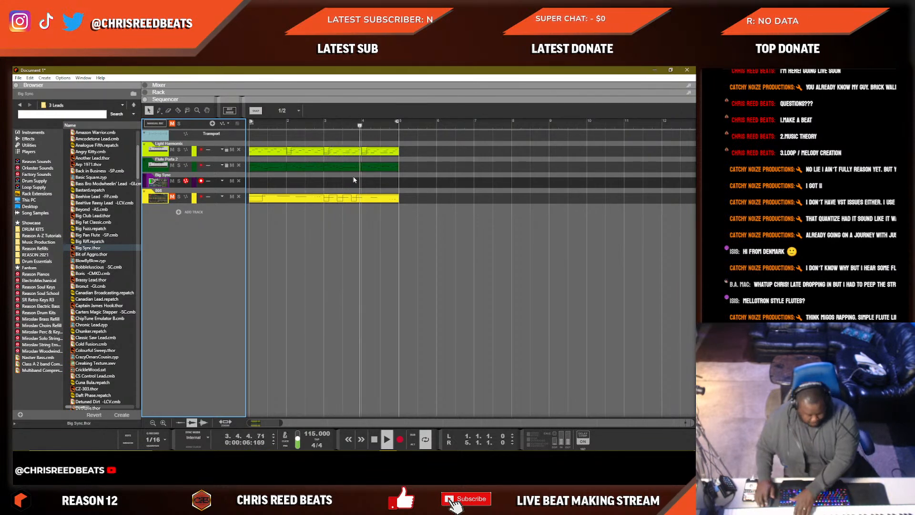
key("F6")
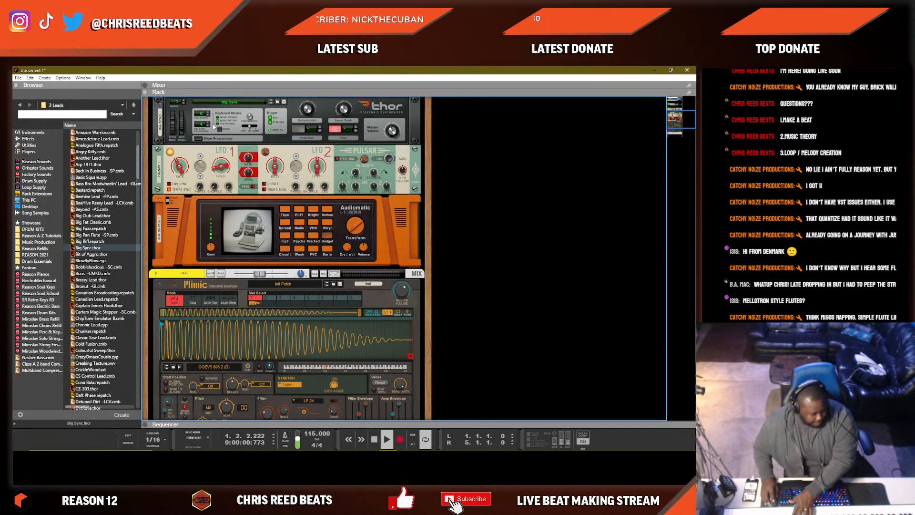
Change the Big Sync lead to the Bobbleluscious -SC patch and add the Arp-pluck Subtractor patch from the Ambiotica refill's Various folder.
left_click(271, 103)
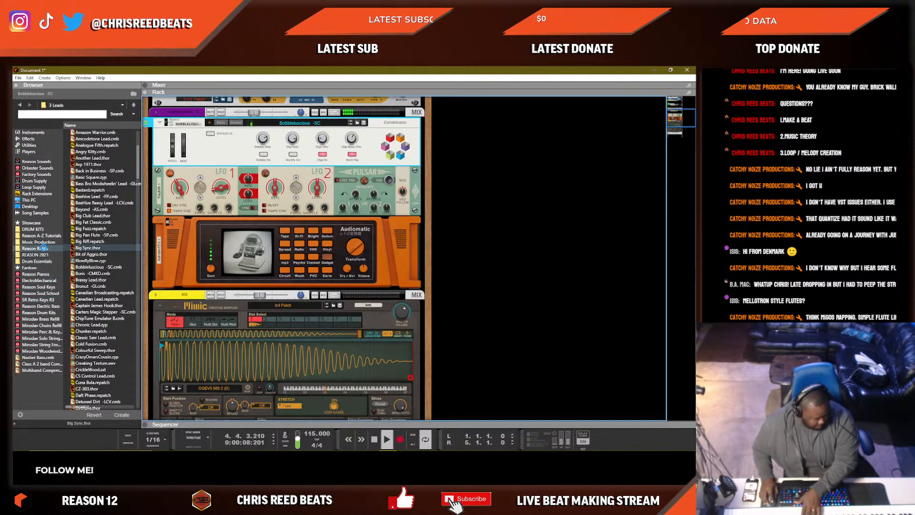
left_click(42, 249)
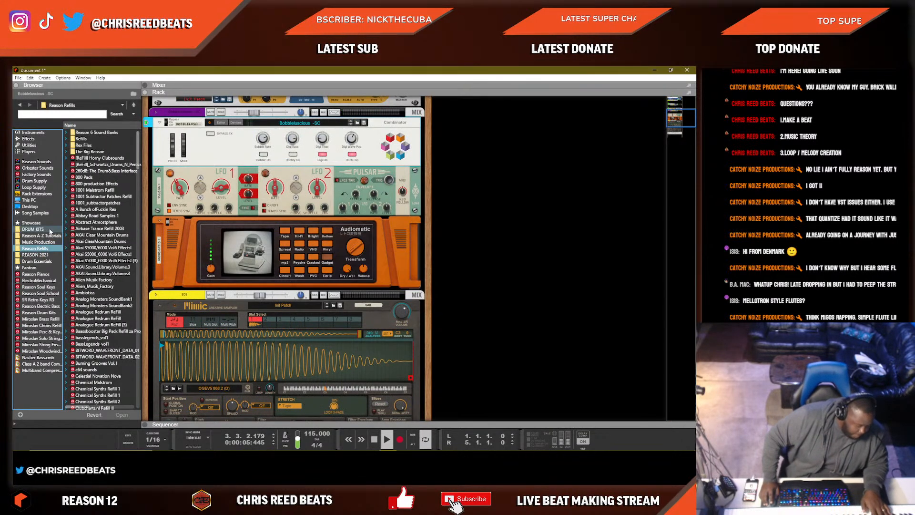
scroll(109, 256, "down", 4)
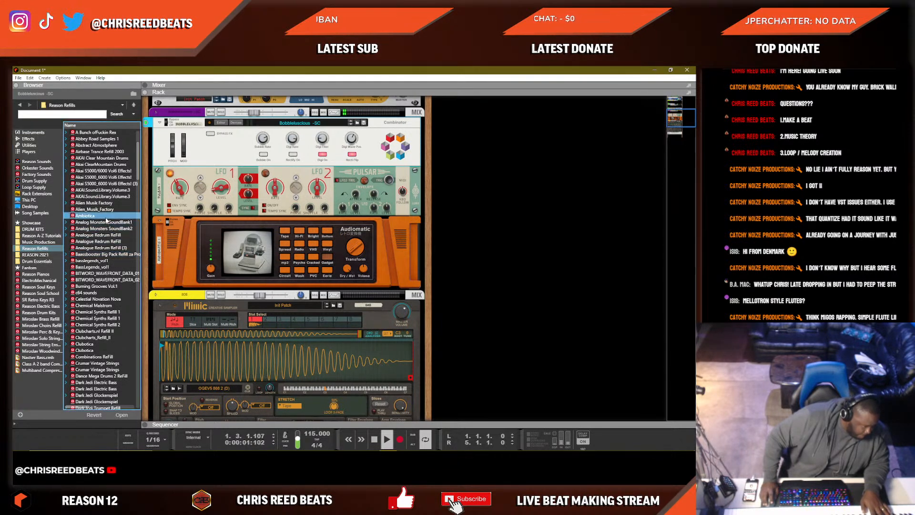
double_click(106, 217)
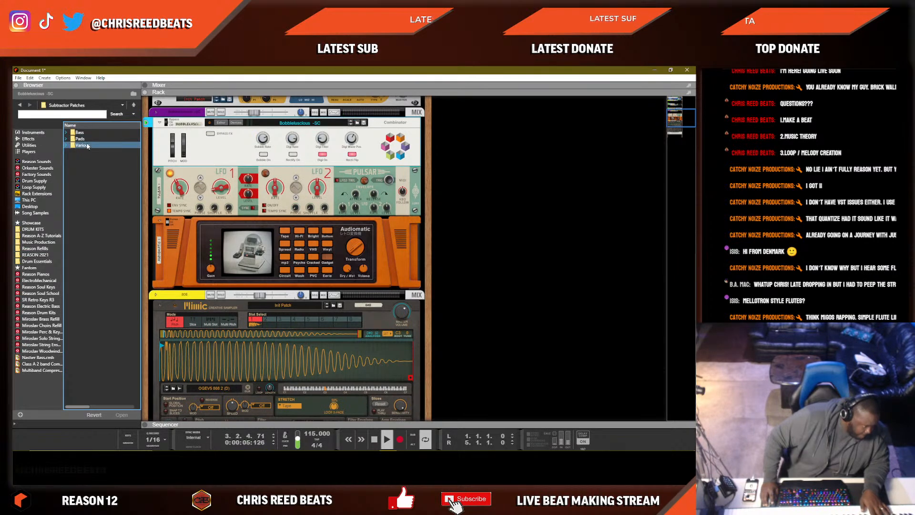
double_click(82, 145)
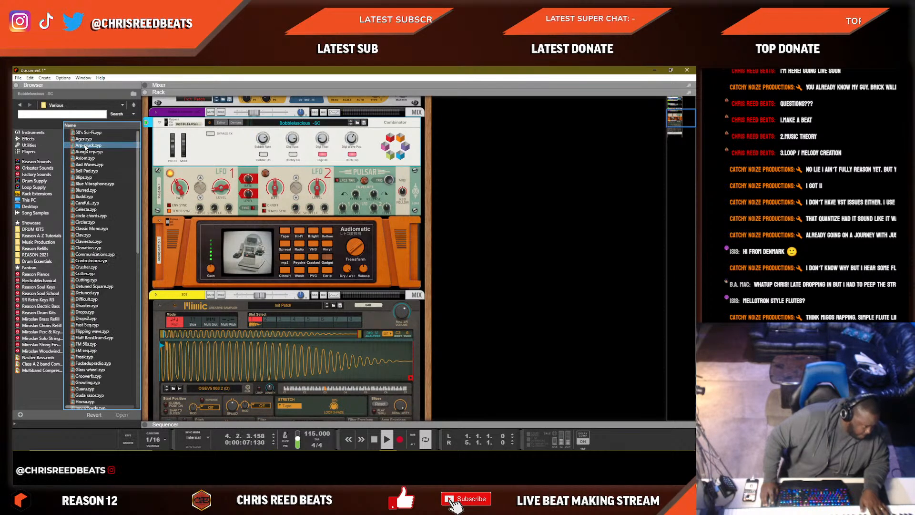
double_click(87, 145)
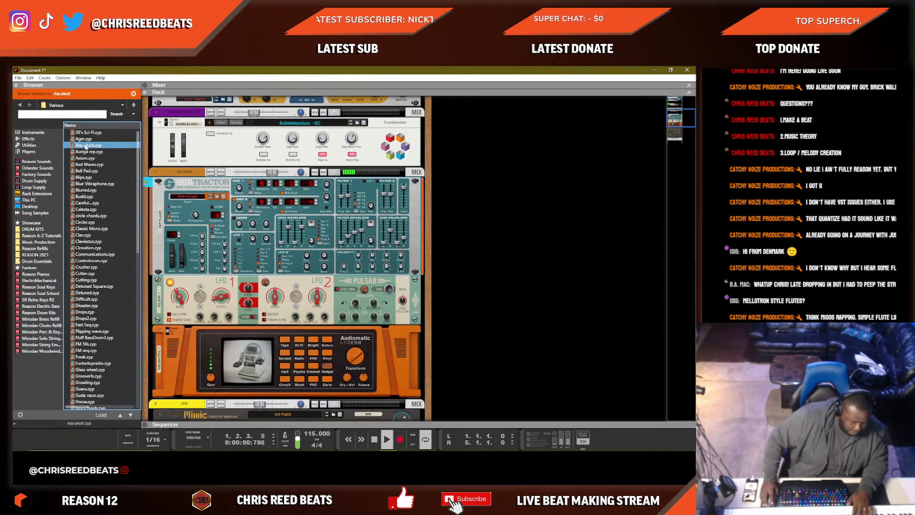
left_click_drag(277, 172, 262, 174)
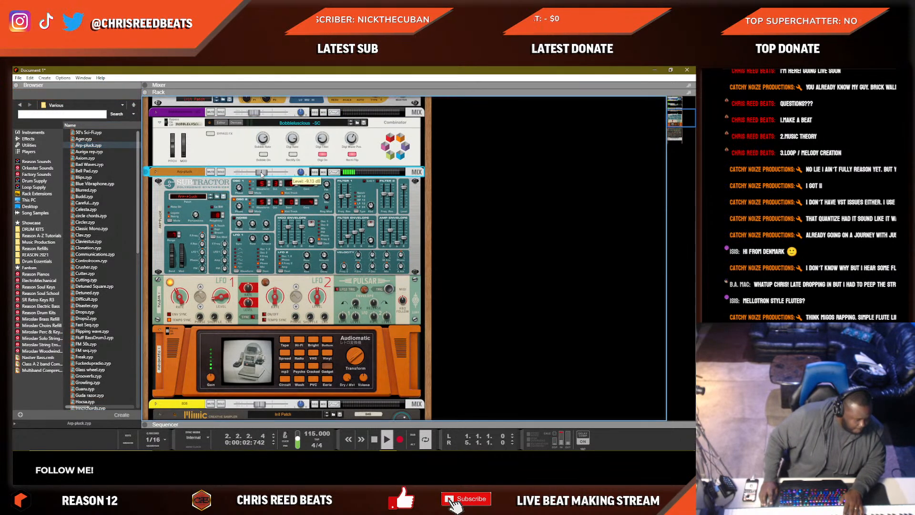
left_click(213, 200)
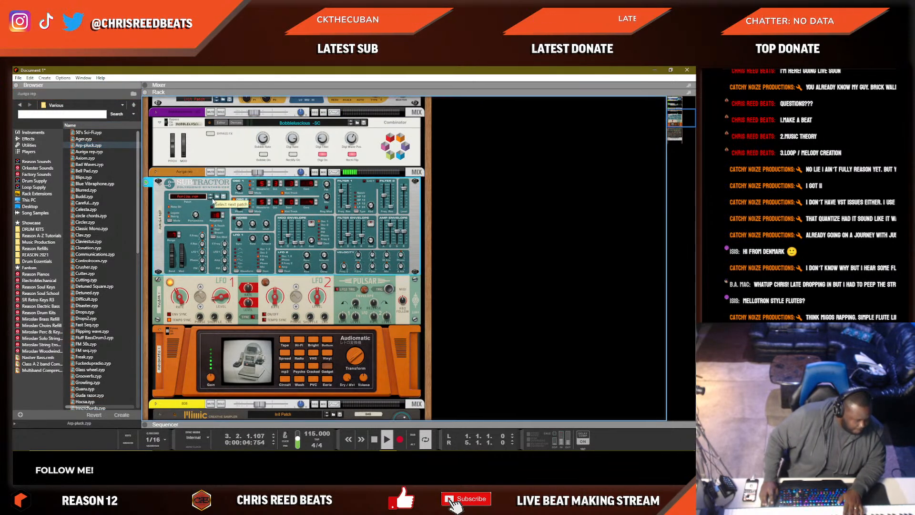
left_click_drag(258, 172, 249, 177)
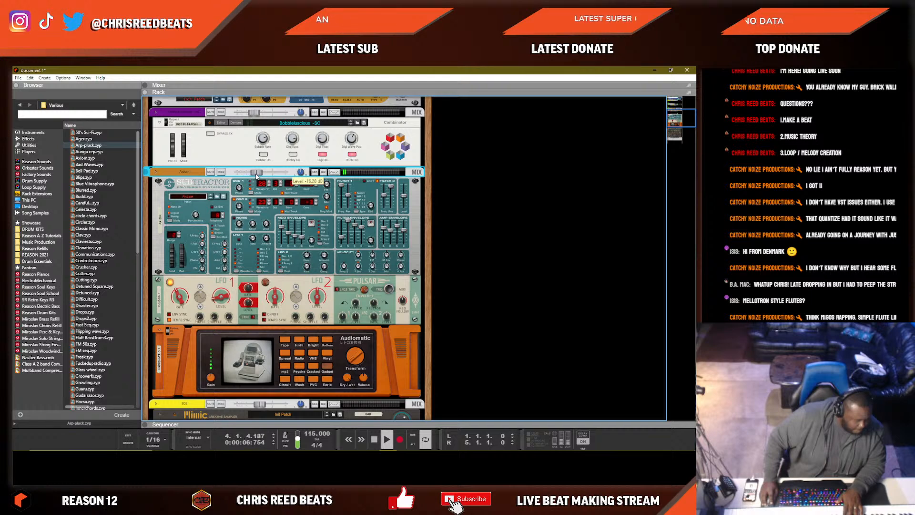
left_click(223, 196)
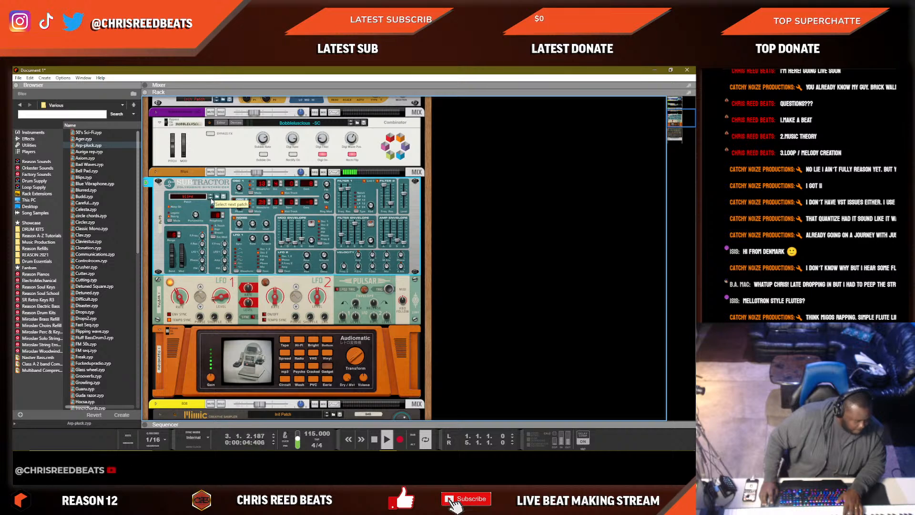
left_click(212, 200)
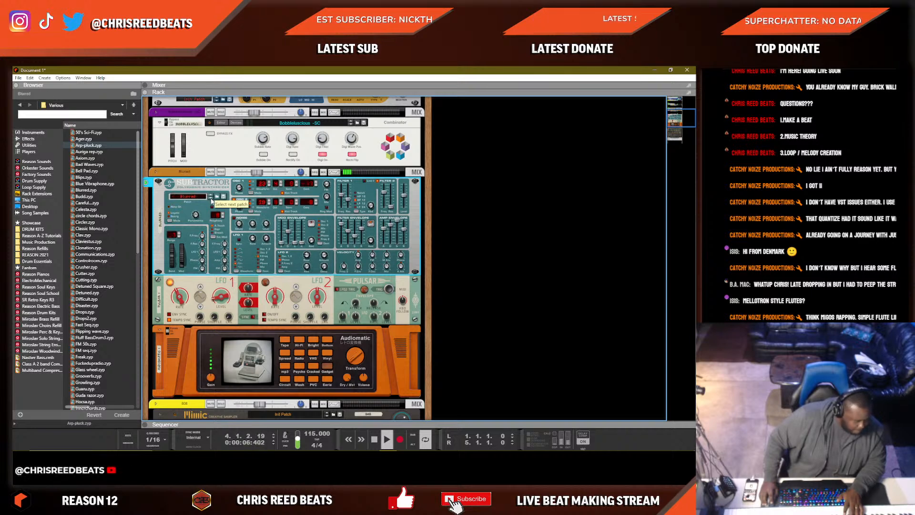
left_click(211, 201)
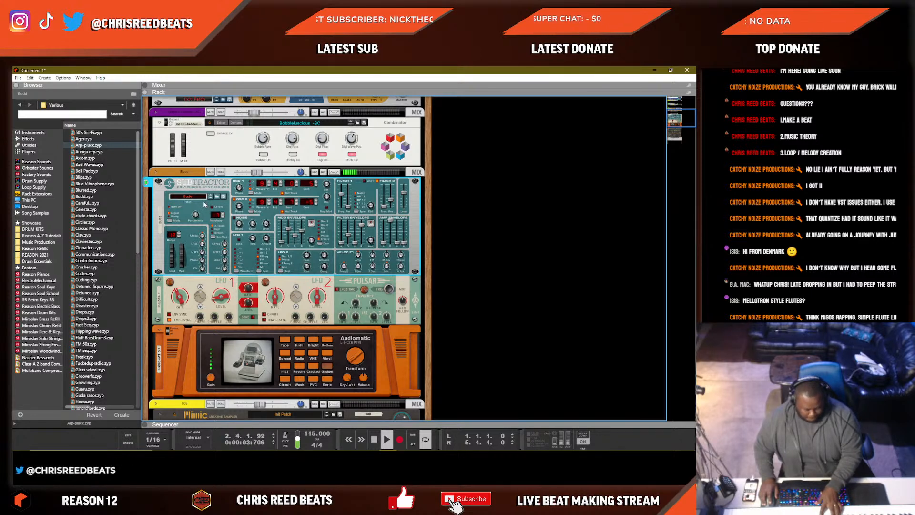
Move the four flute clips past the loop to start at bar 5, and play the loop with the flute track active.
key("F7")
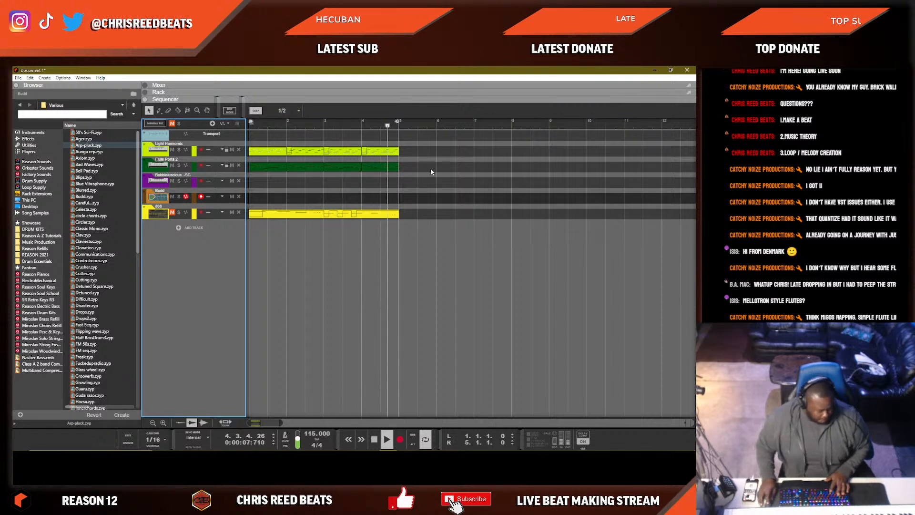
left_click_drag(290, 167, 438, 172)
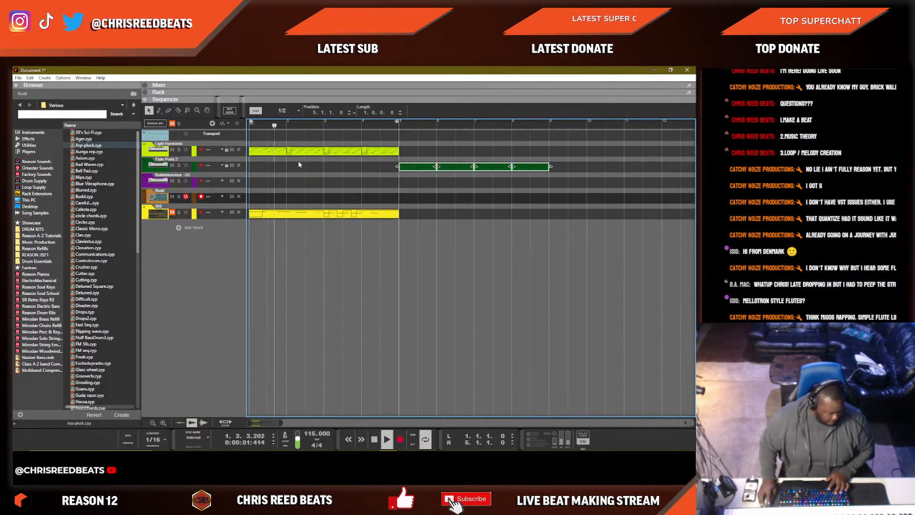
left_click(195, 171)
key("KP_0")
key("KP_0")
key("space")
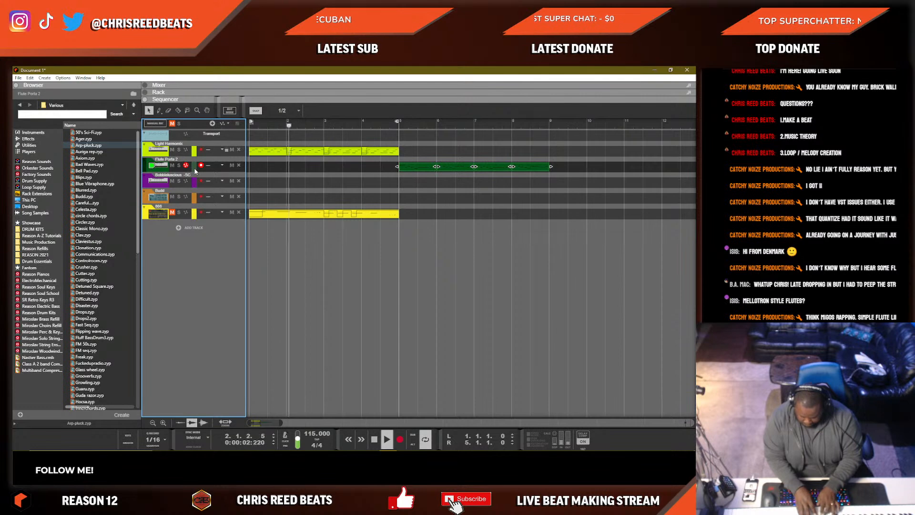
key("space")
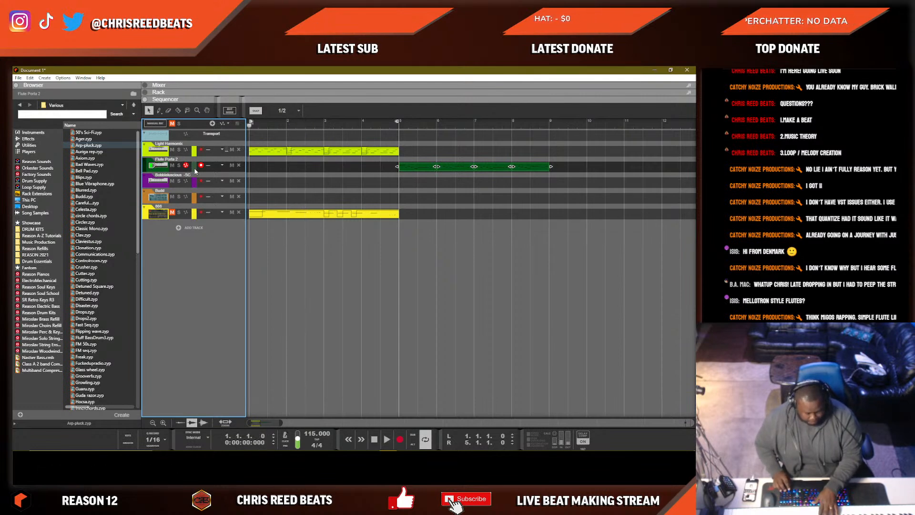
Insert a Pulveriser Demolition effect after the Flute Porta 2 combinator in the rack.
key("F6")
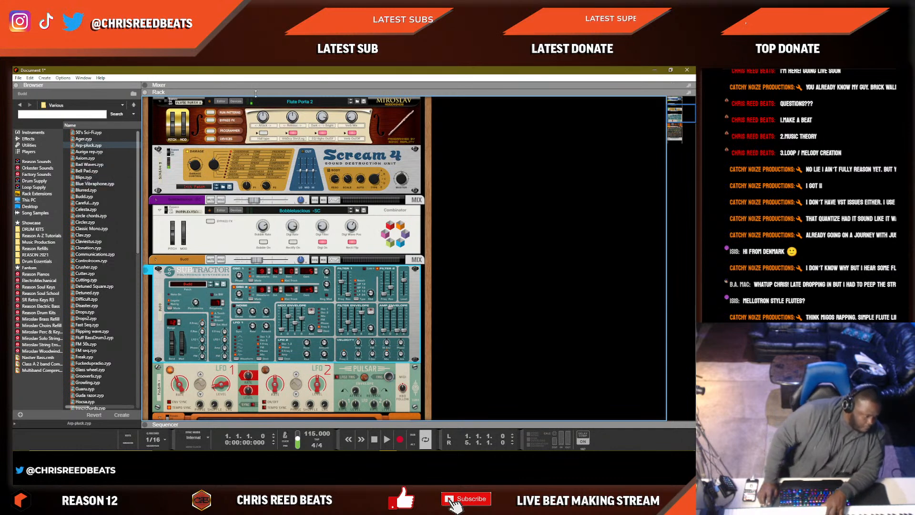
mouse_move(323, 116)
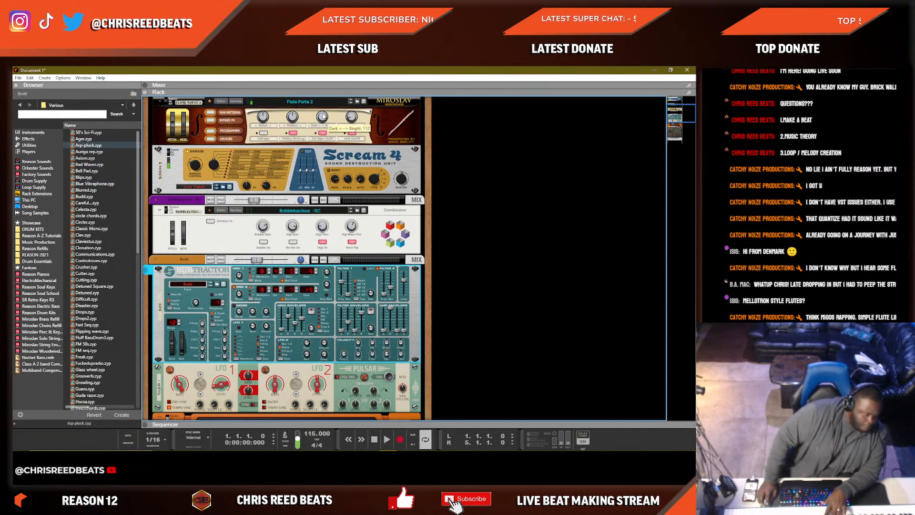
left_click(271, 180)
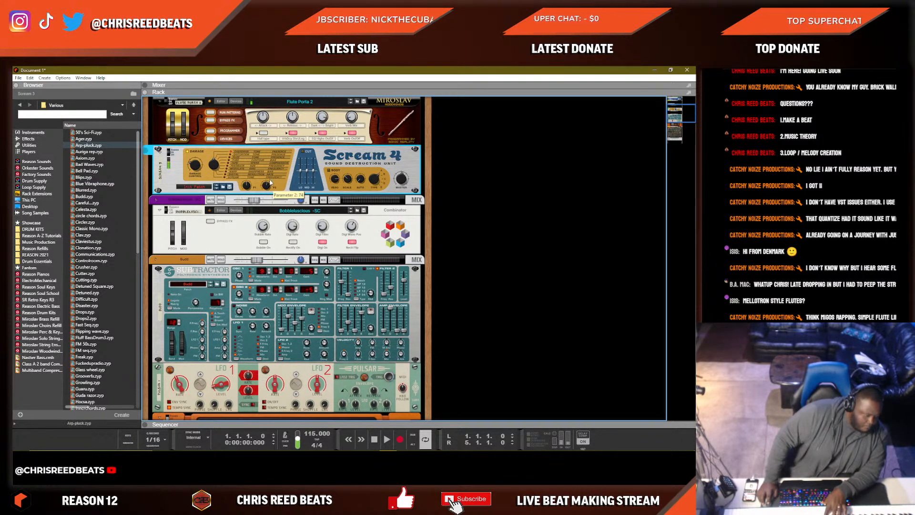
right_click(377, 127)
mouse_move(405, 214)
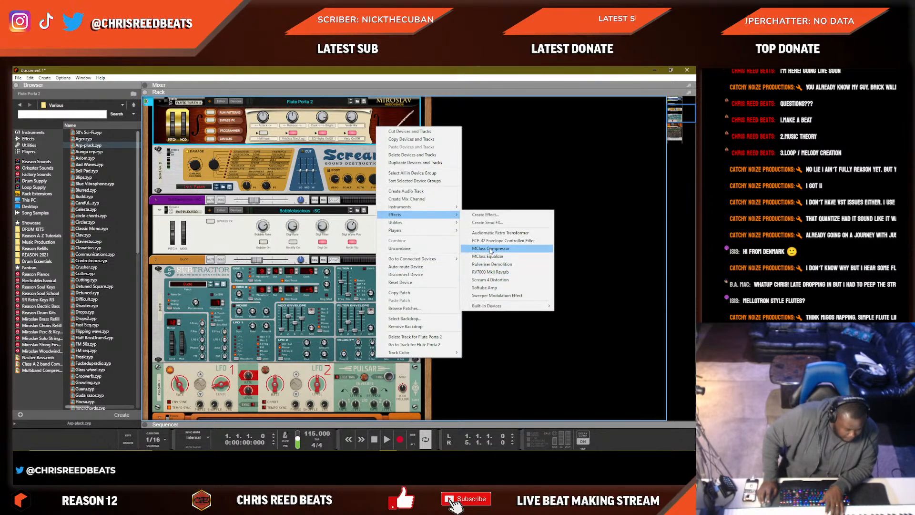
left_click(490, 264)
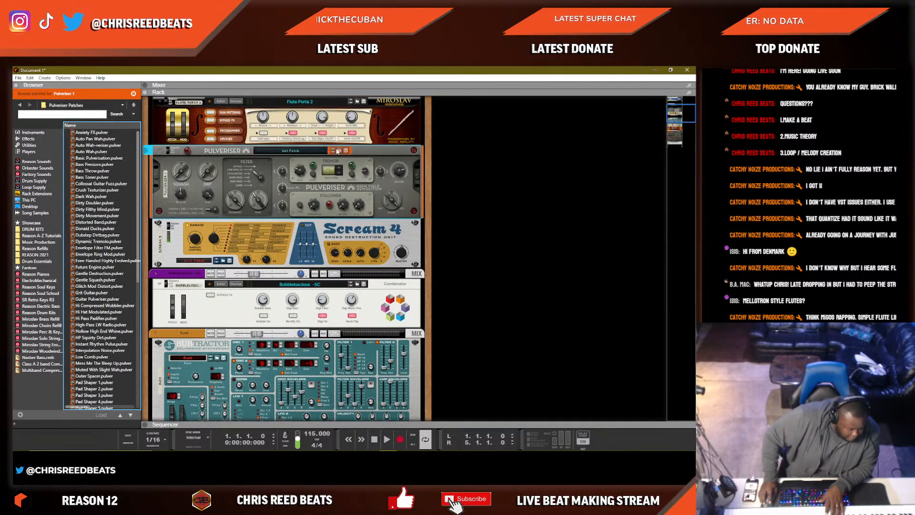
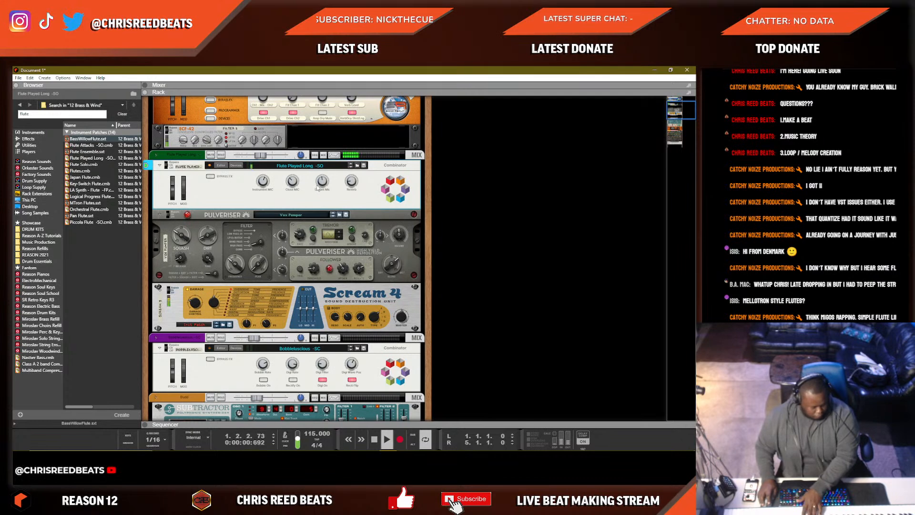
Step the flute combinator's patch to LA Synth - Flute -FP and lower its channel level to about -13.33 dB.
left_click(351, 167)
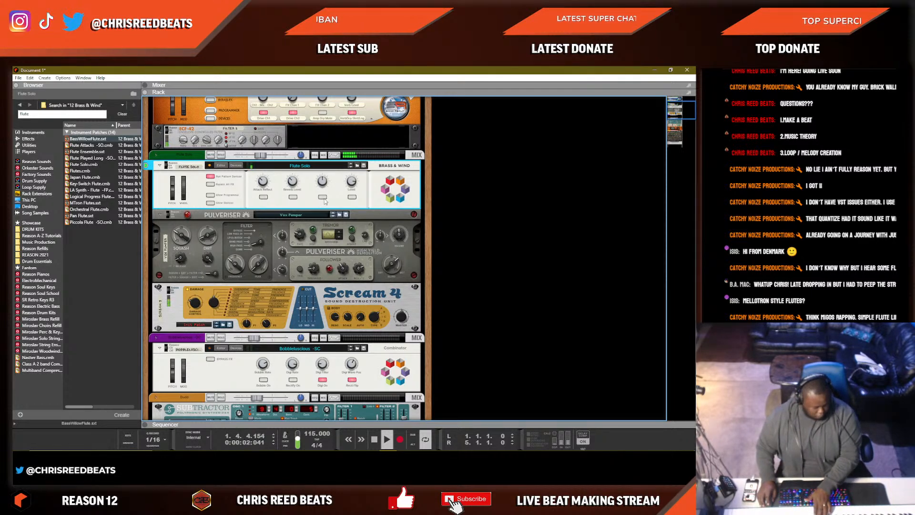
left_click(351, 167)
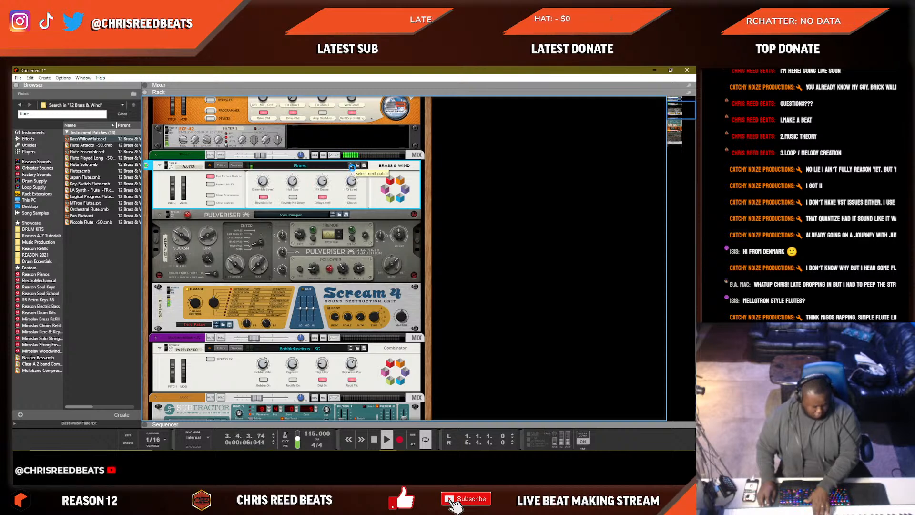
left_click(352, 166)
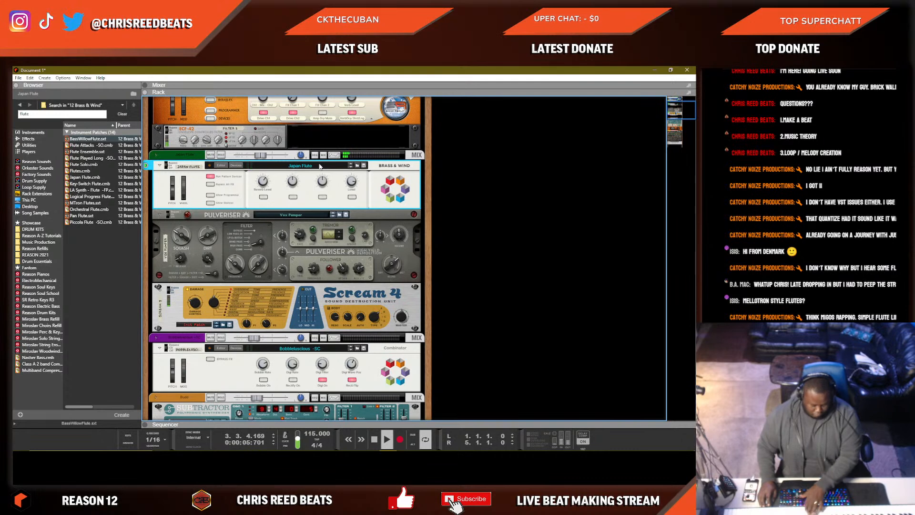
left_click(351, 167)
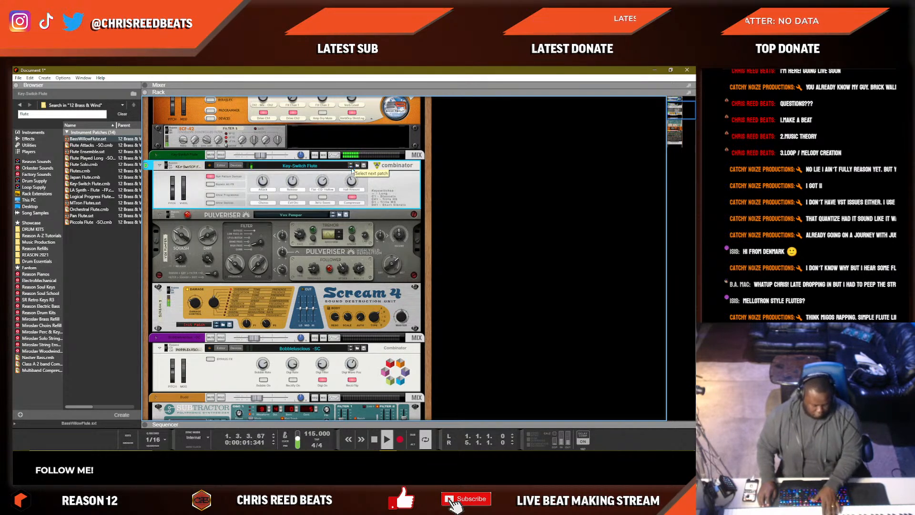
left_click(351, 167)
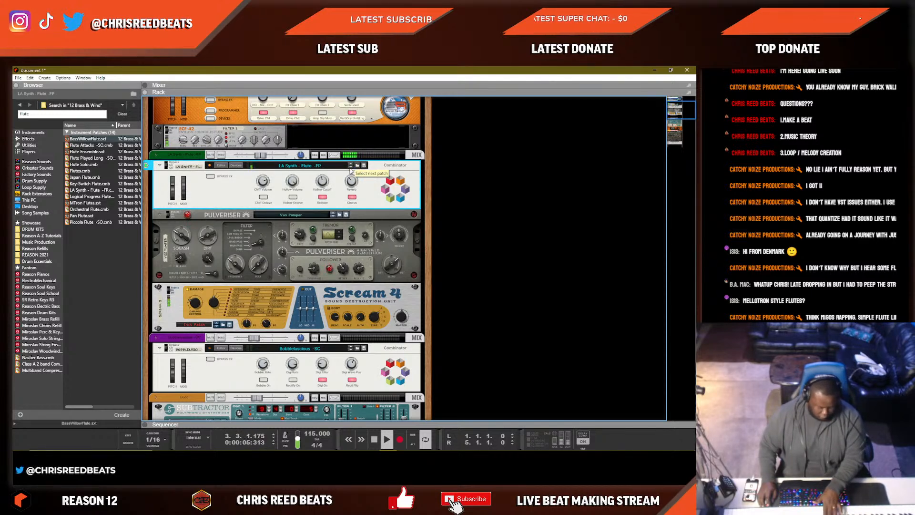
left_click(257, 155)
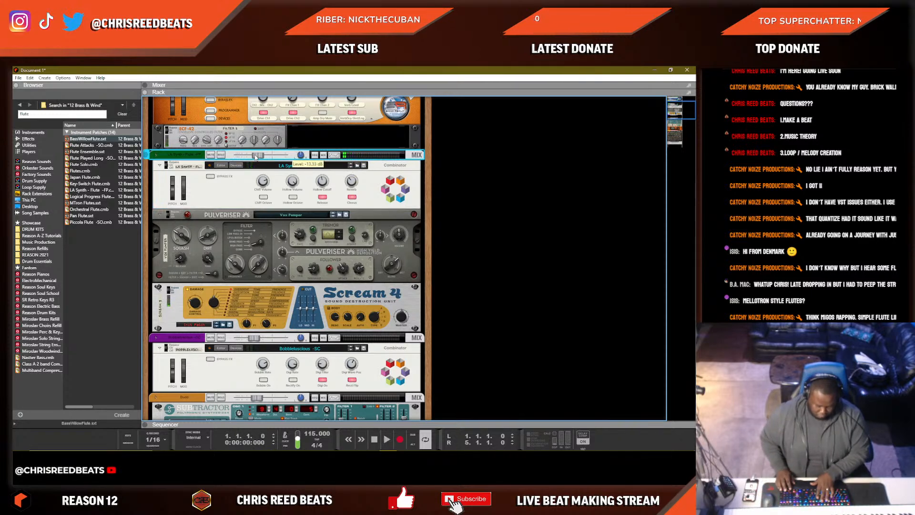
Move the four flute clips back to start at bar 1 of the sequencer and check the mixer levels.
key("F7")
left_click_drag(424, 168, 273, 168)
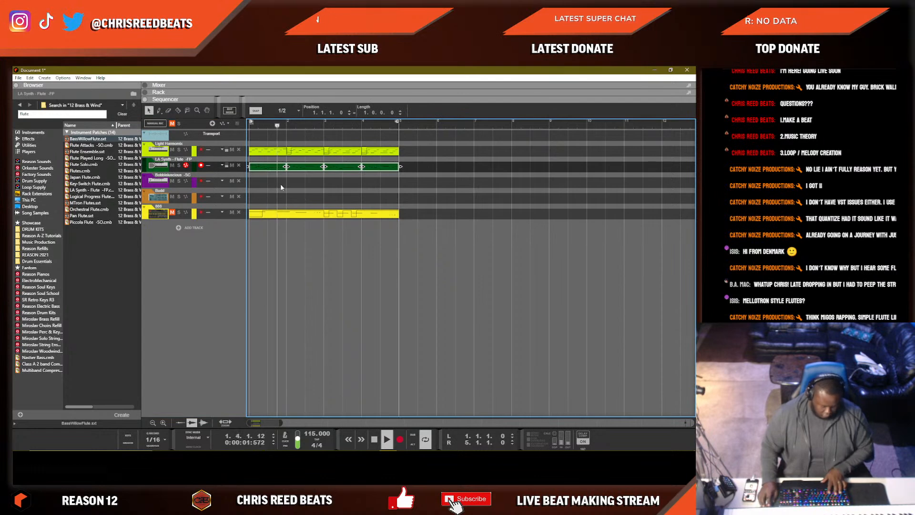
key("F5")
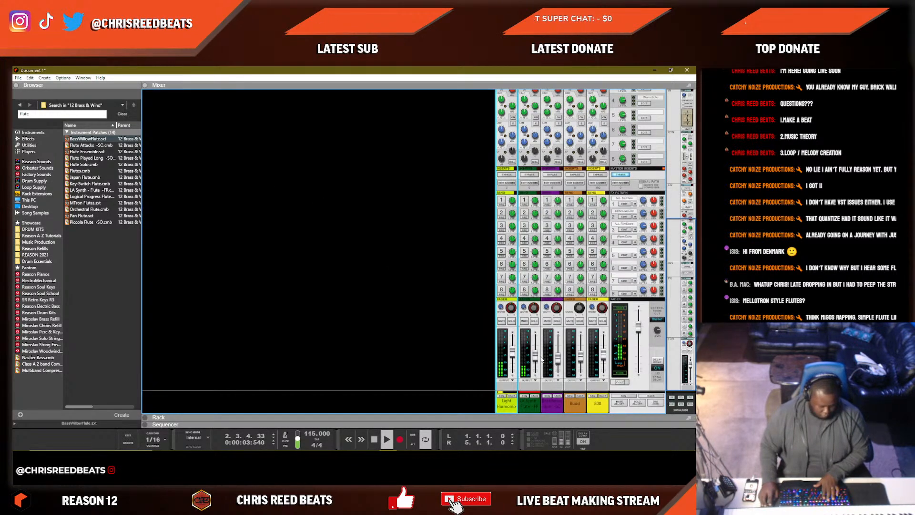
key("F7")
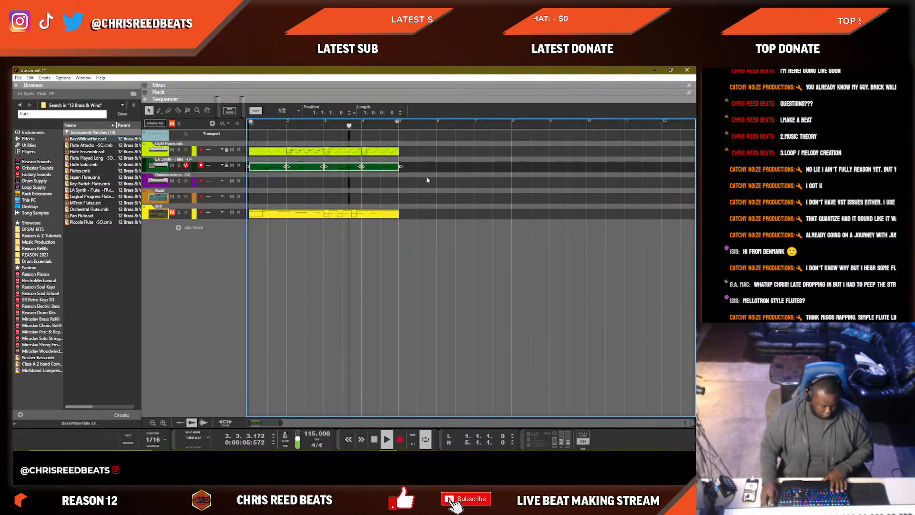
Replace the flute clips in bars 1 and 2 with copies of the bar 3 and 4 clips, and play the loop from the start.
left_click_drag(292, 186, 262, 162)
key("Delete")
left_click_drag(442, 188, 334, 166)
left_click_drag(332, 167, 269, 168)
left_click_drag(437, 184, 225, 168)
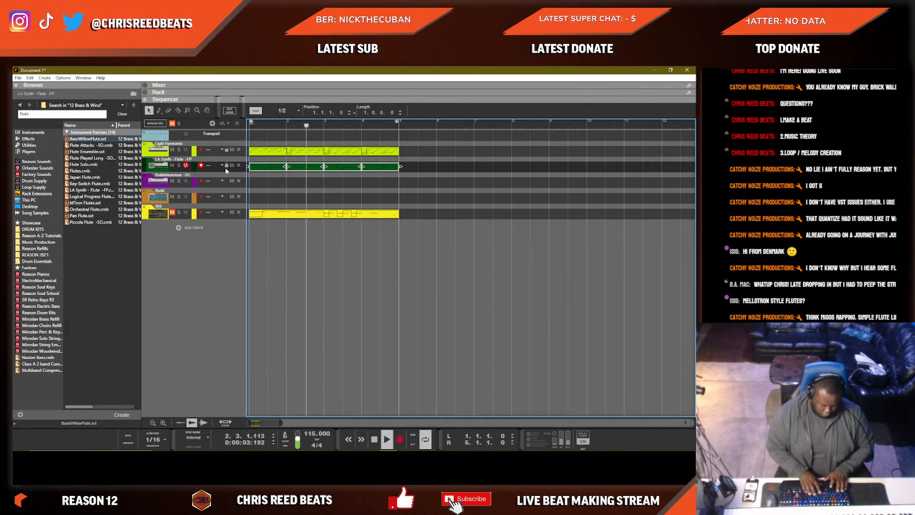
key("space")
key("space")
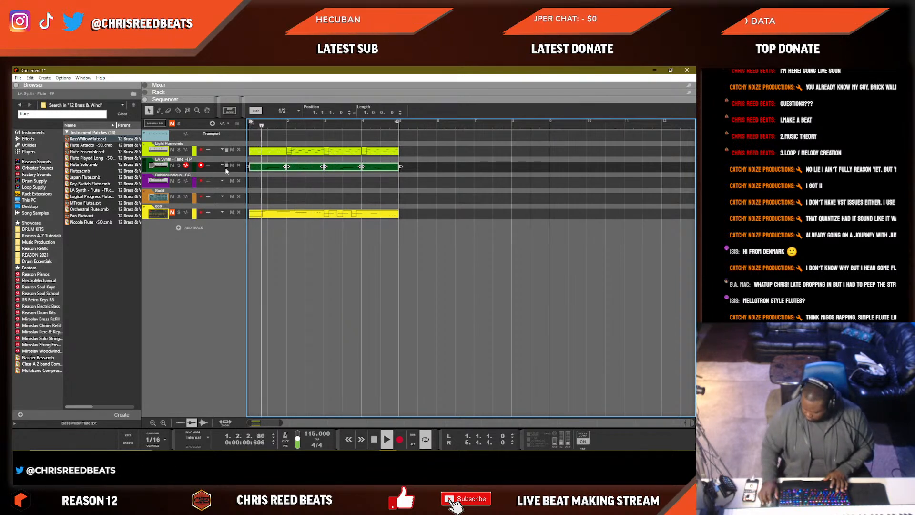
key("space")
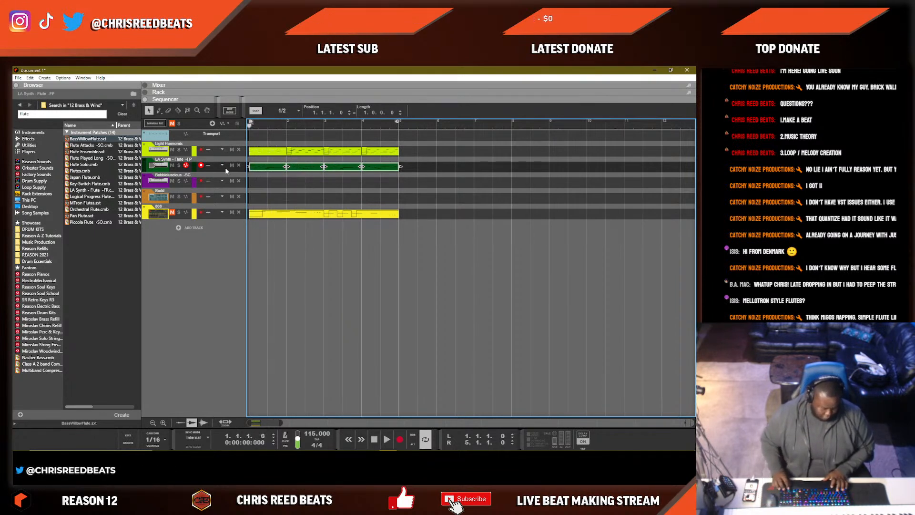
key("space")
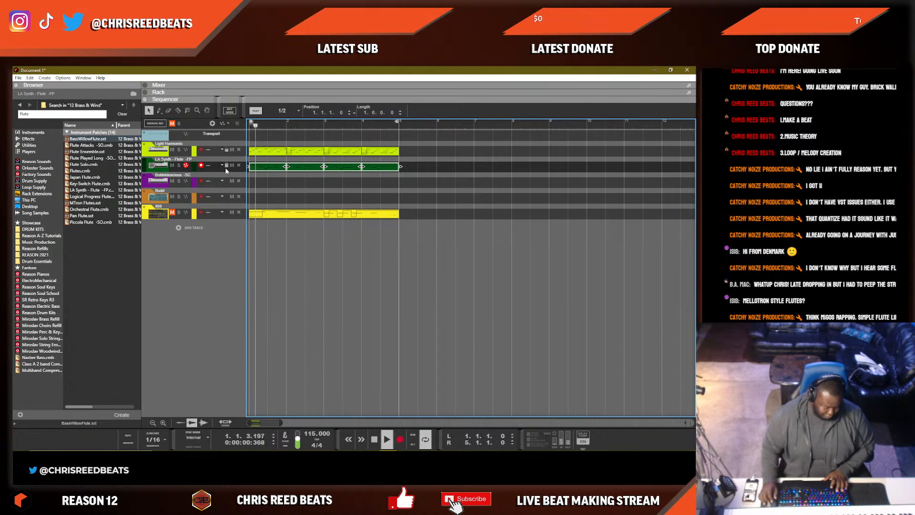
Unmute the 808 track, change the flute device's patch to MTron Flutes and fine-tune its channel level in the rack.
left_click(172, 213)
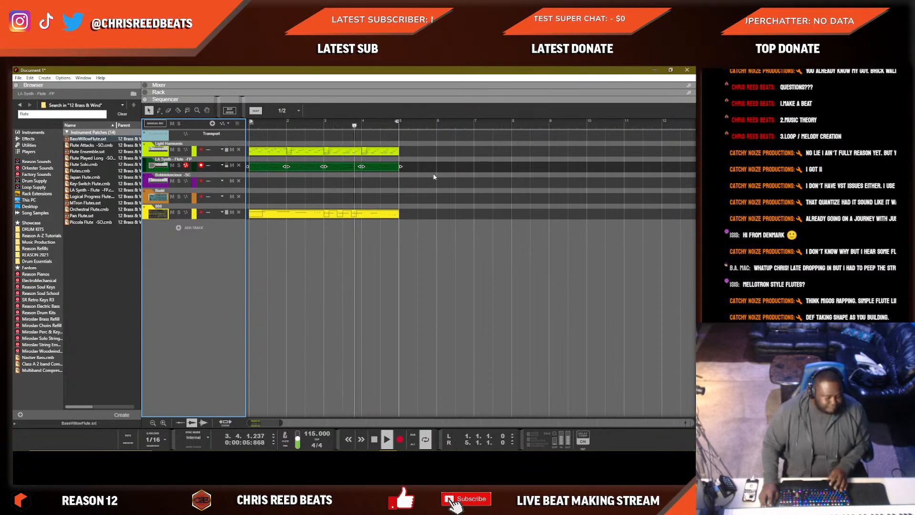
key("F6")
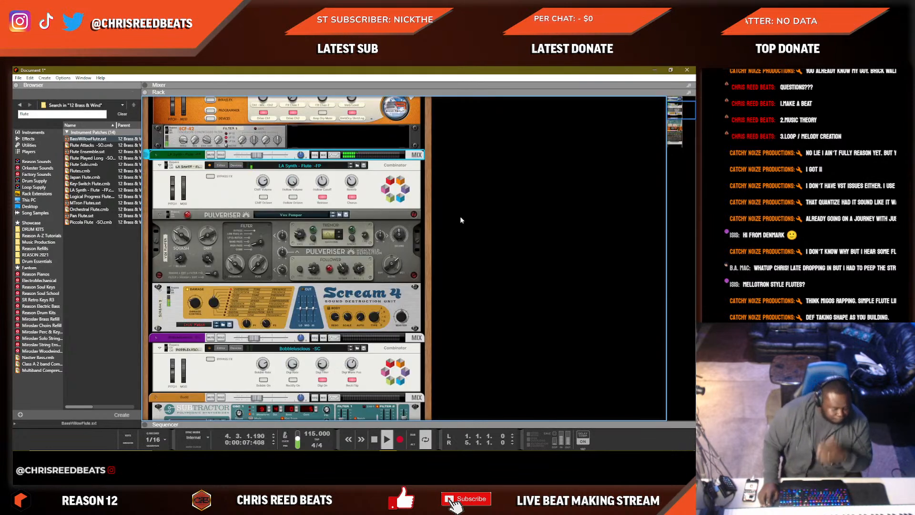
left_click(352, 168)
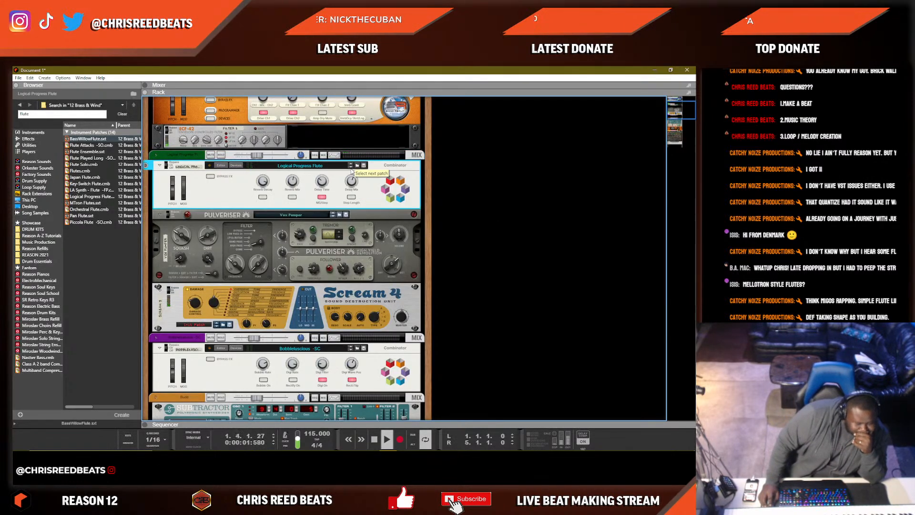
left_click(351, 168)
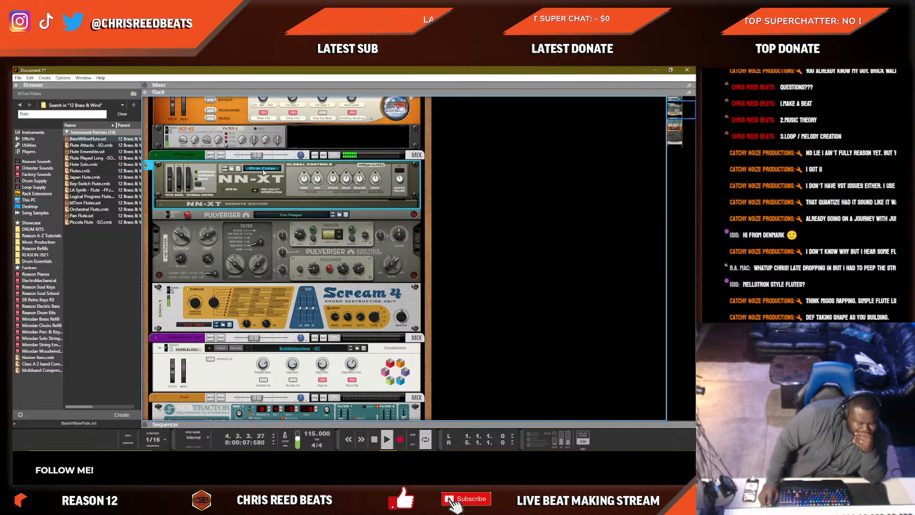
left_click_drag(253, 155, 256, 158)
Create a Reason Pianos instrument from the Yamaha C7 Grand presets and load the Yamaha Old (jaz+rib+btm) patch.
left_click_drag(684, 108, 685, 138)
right_click(291, 376)
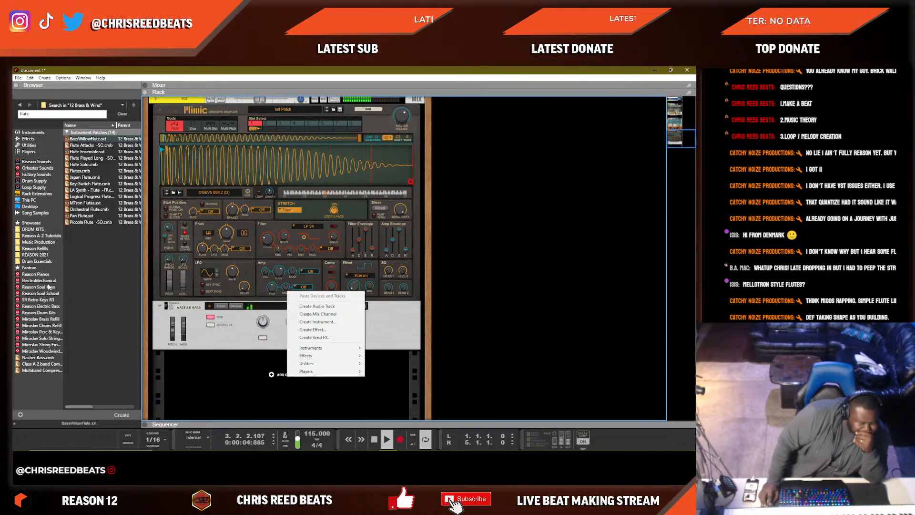
left_click(35, 274)
left_click(91, 133)
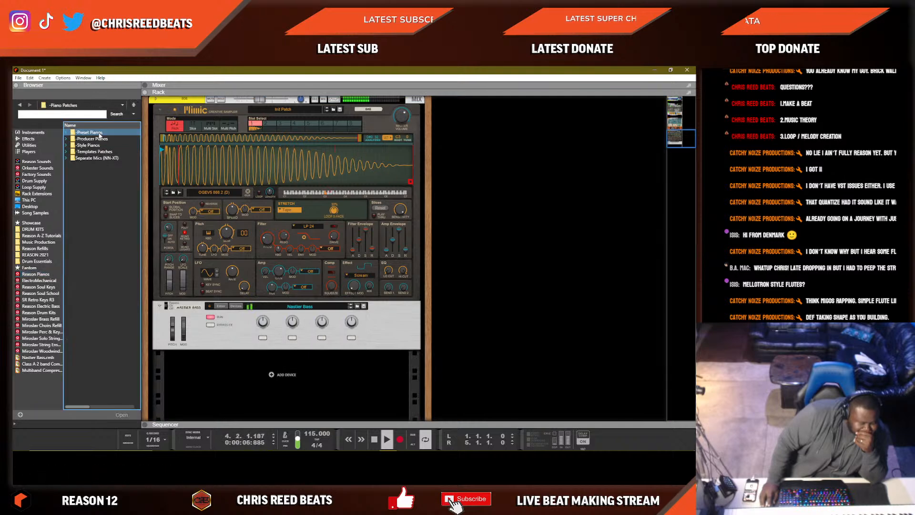
double_click(99, 134)
double_click(95, 146)
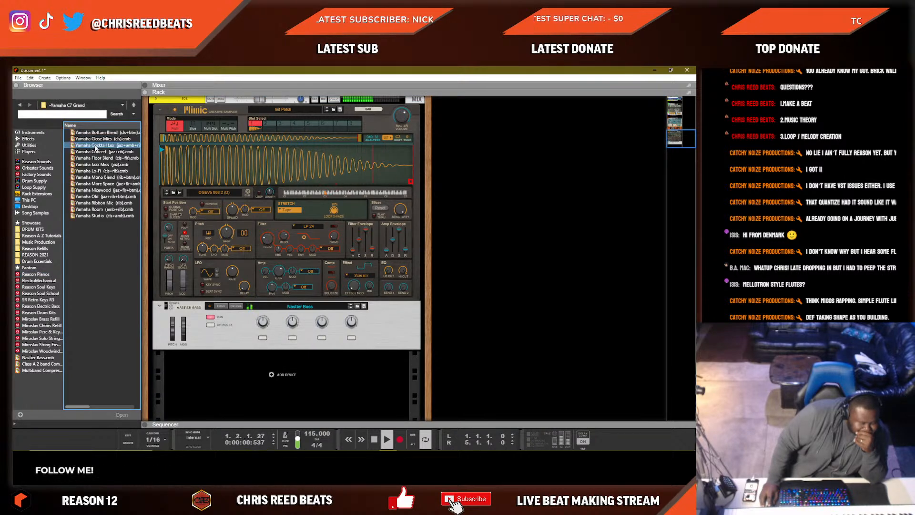
double_click(107, 165)
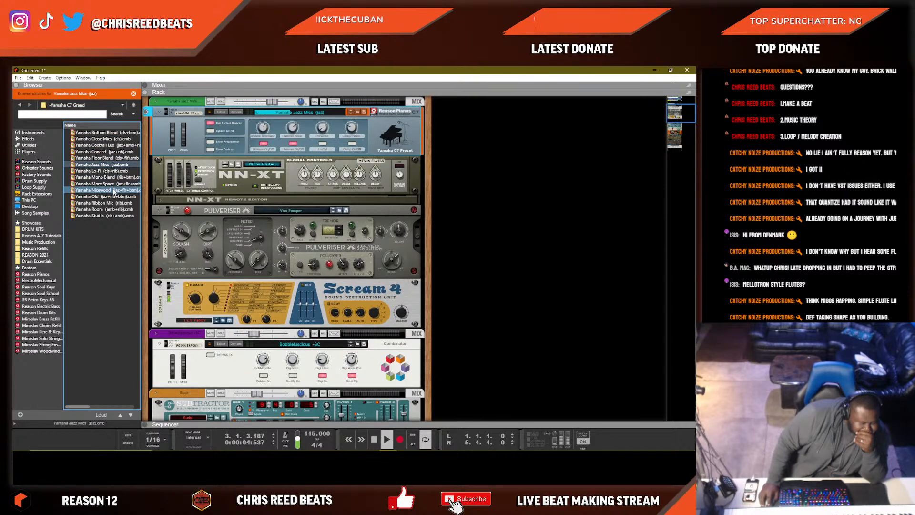
double_click(108, 196)
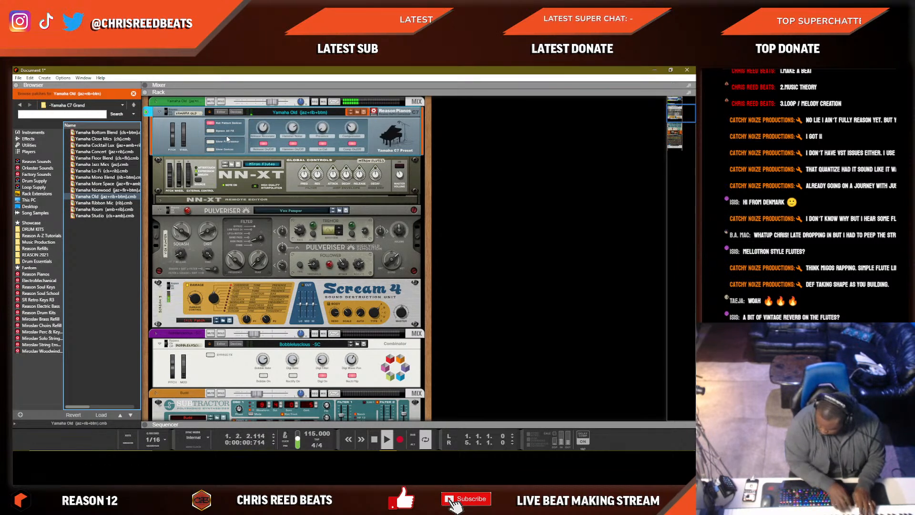
Record a piano part on the Yamaha Old track, trim it to two bars and repeat it in bars 3 and 4.
key("space")
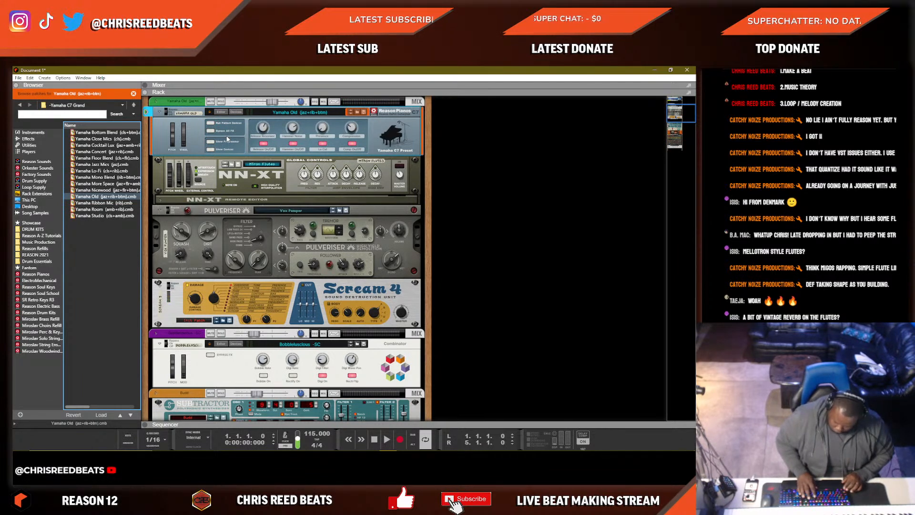
key("ctrl+Return")
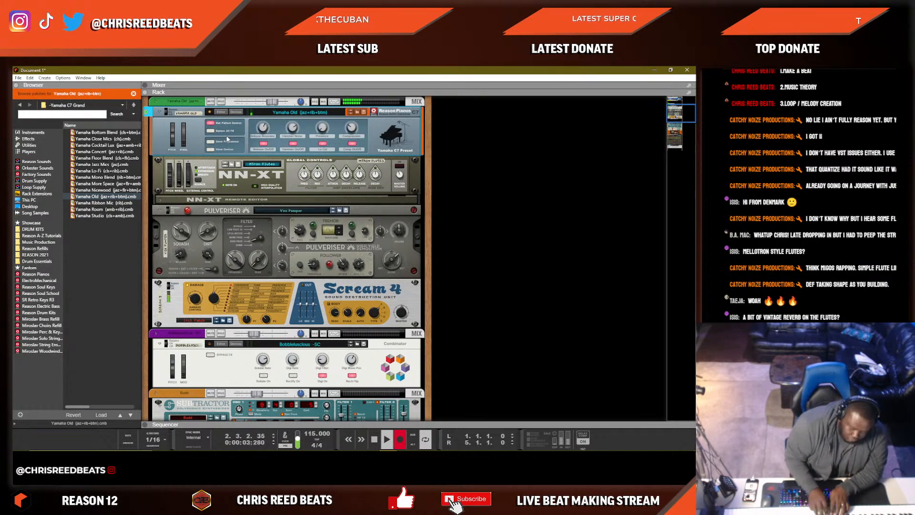
key("space")
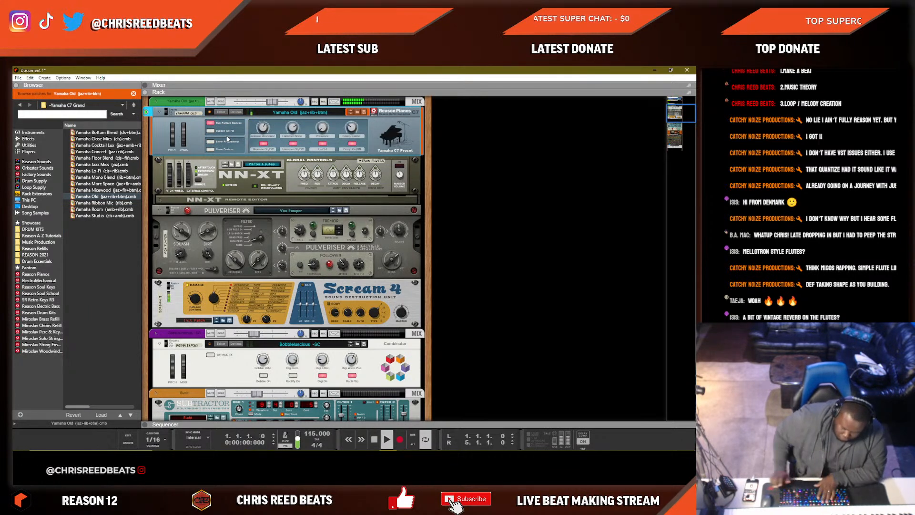
key("F7")
key("space")
left_click_drag(342, 166, 324, 167)
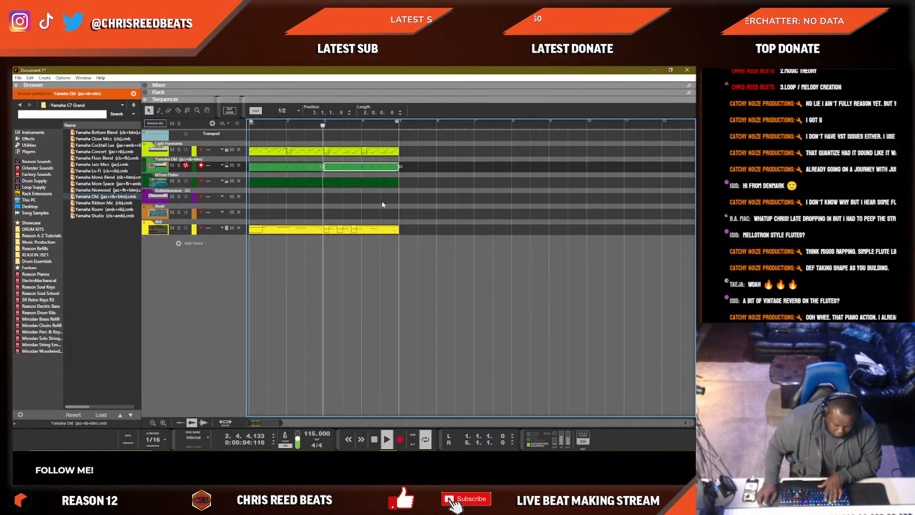
left_click_drag(430, 167, 296, 169)
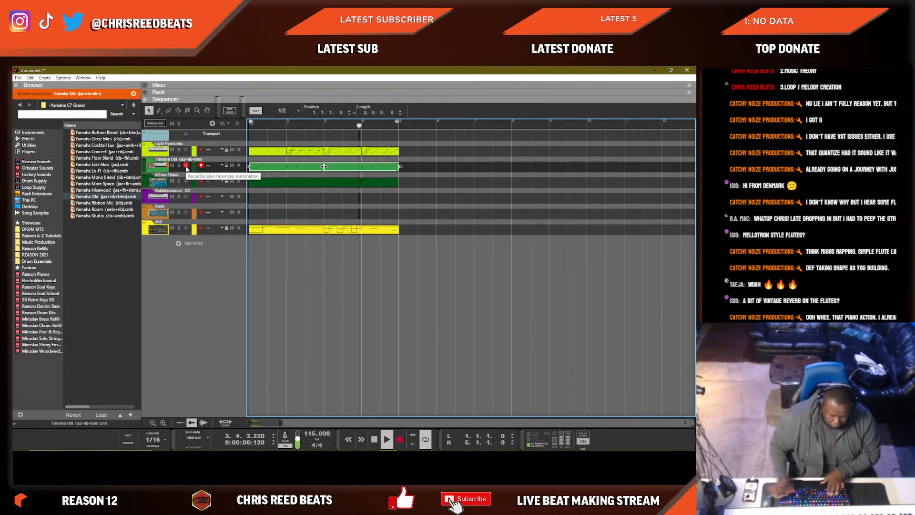
Adjust the Yamaha Old channel in the mixer and turn on its FX1 send.
key("F5")
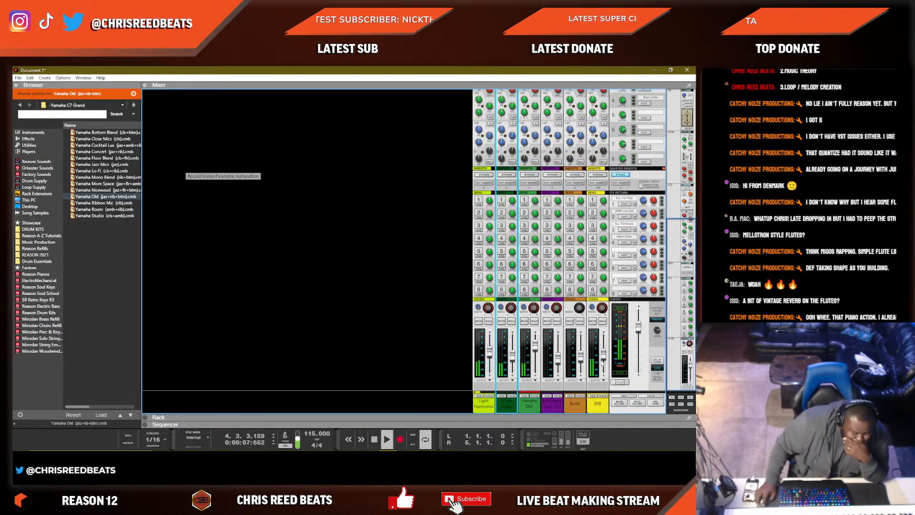
left_click(535, 353)
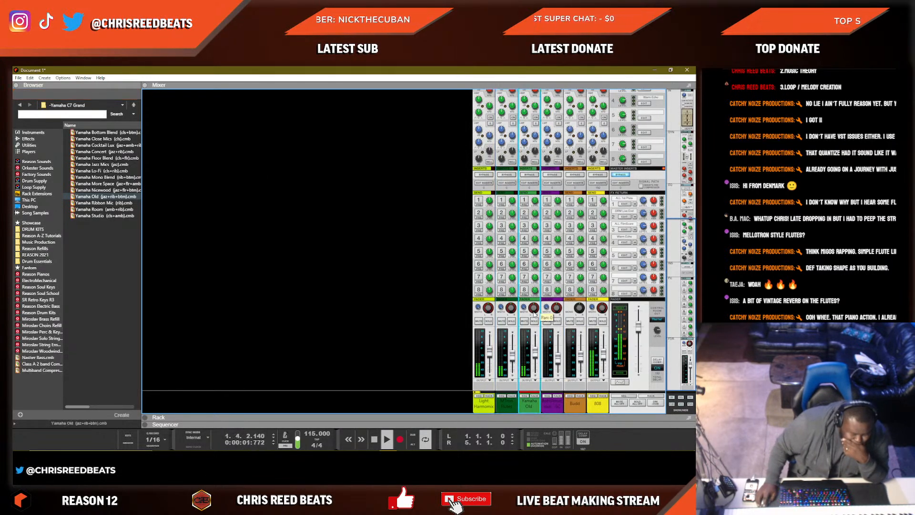
left_click_drag(535, 314, 535, 310)
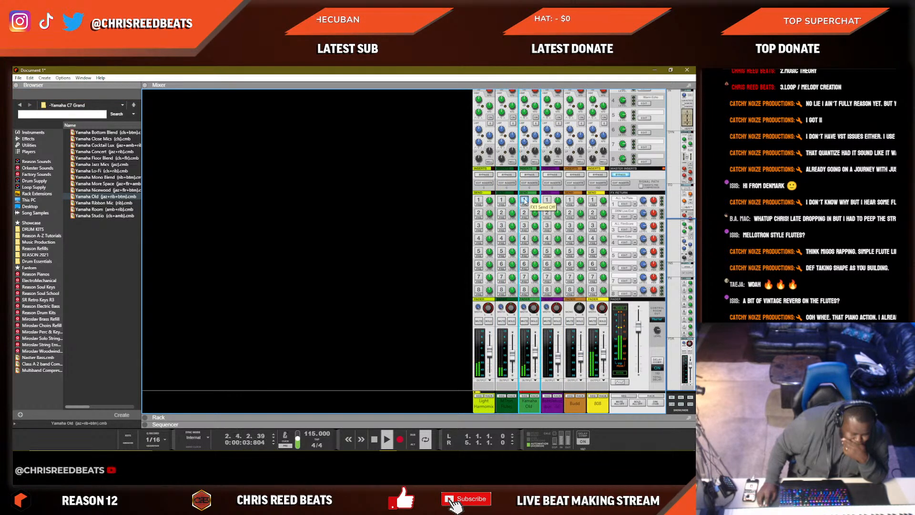
Solo the MTron Flutes channel, try its effect sends and keep the FX3 send on.
left_click(511, 321)
left_click_drag(512, 202, 514, 205)
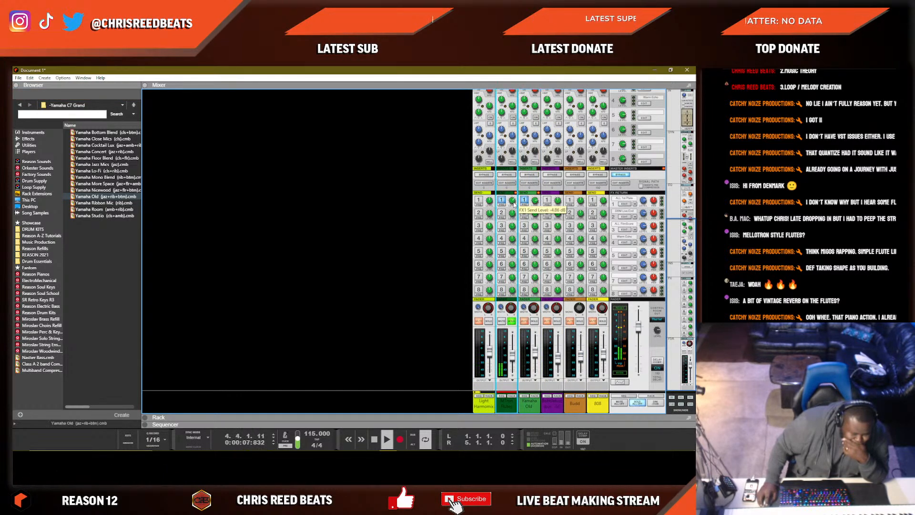
left_click(502, 214)
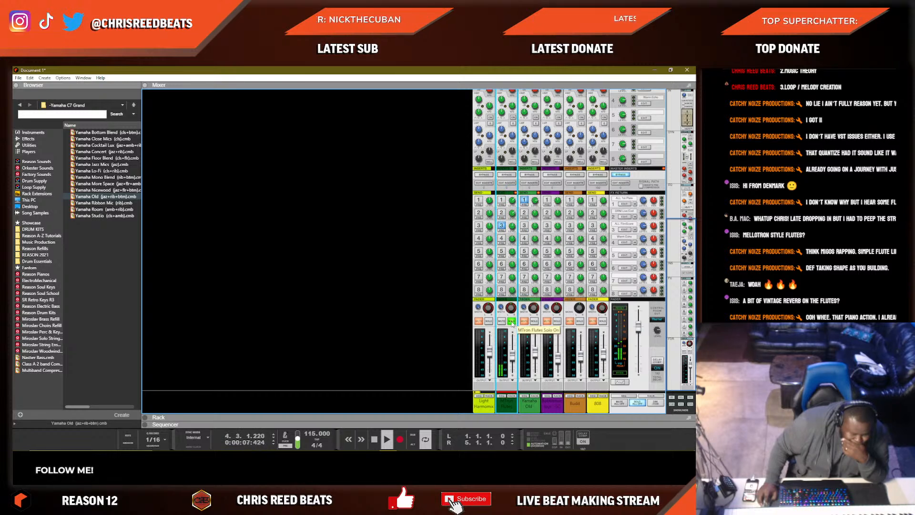
Mute the 808 track and move the two piano clips in the sequencer to start at bar 5.
key("F7")
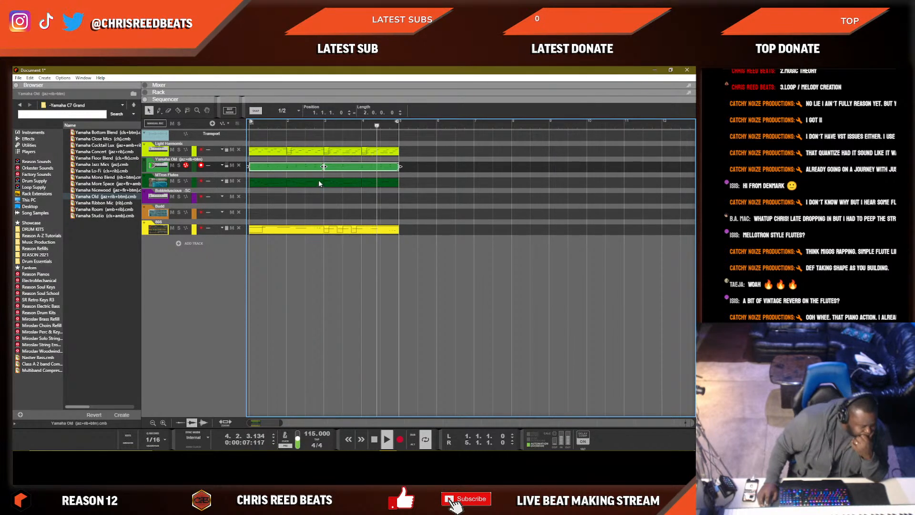
left_click_drag(412, 170, 279, 164)
left_click(210, 168)
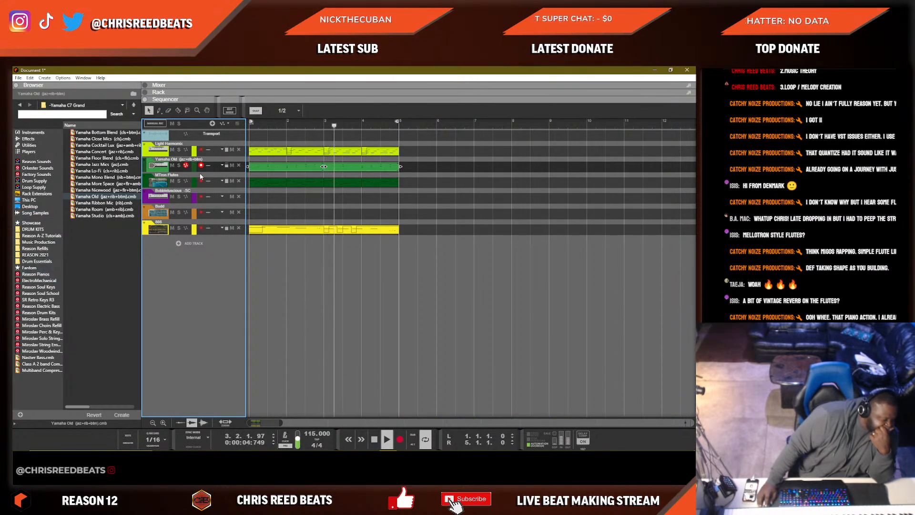
left_click(259, 168)
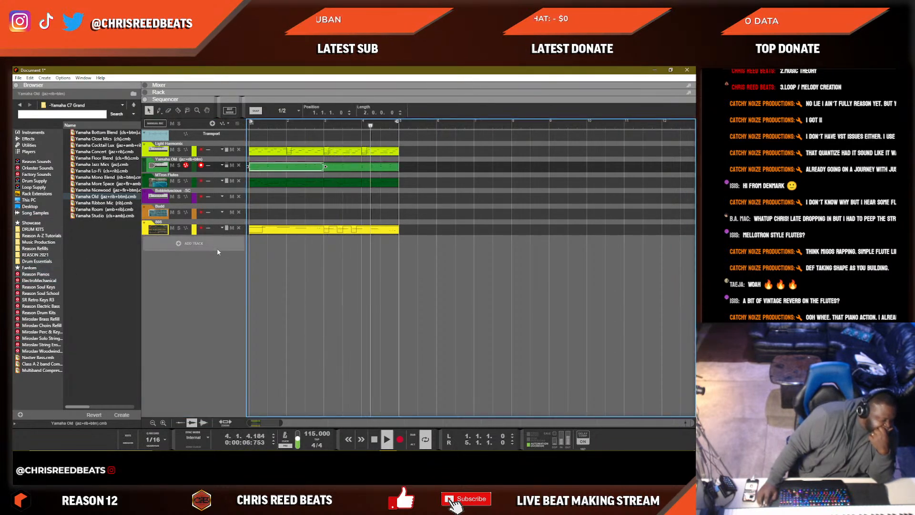
left_click(172, 228)
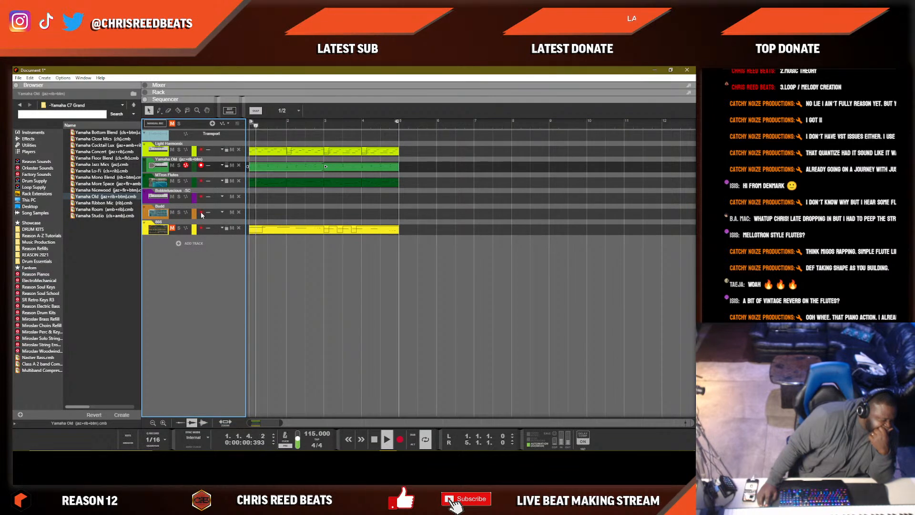
left_click(361, 168)
left_click_drag(287, 170, 437, 170)
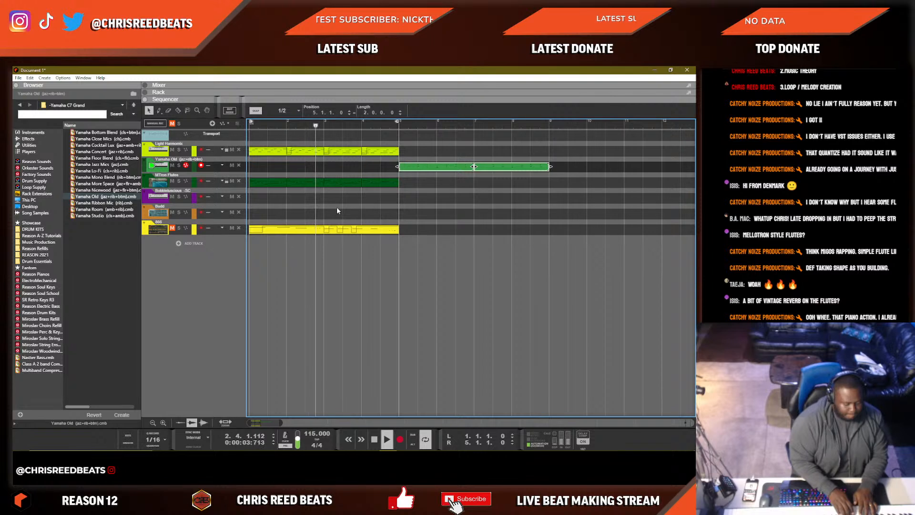
Try a new piano take over bars 1 to 4 and delete its clips.
key("KP_Multiply")
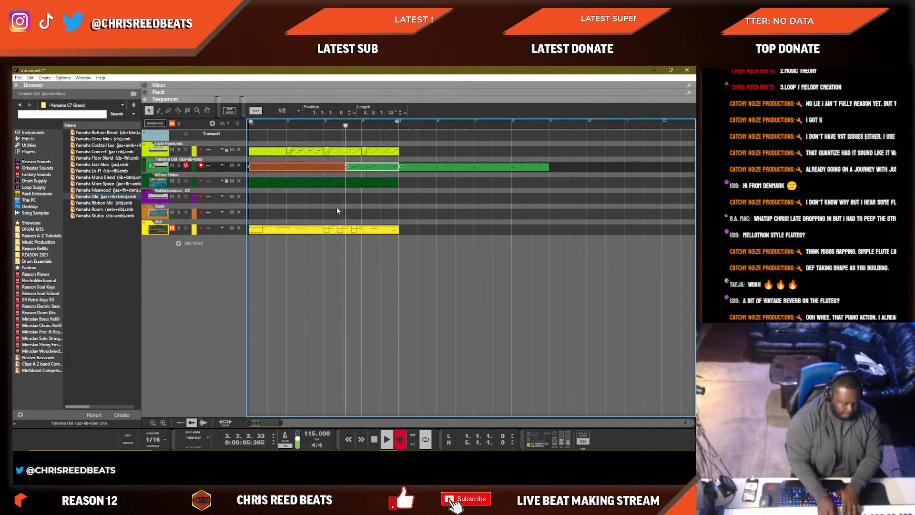
key("ctrl+Return")
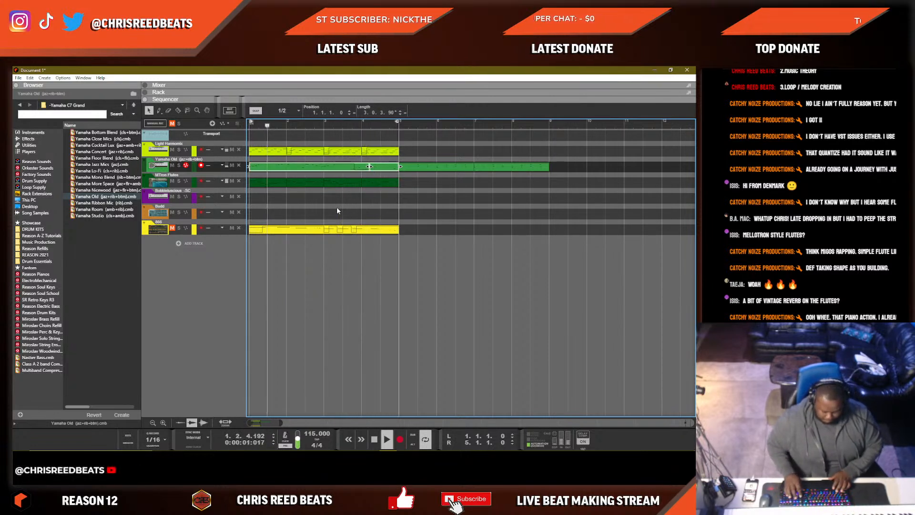
key("Delete")
key("space")
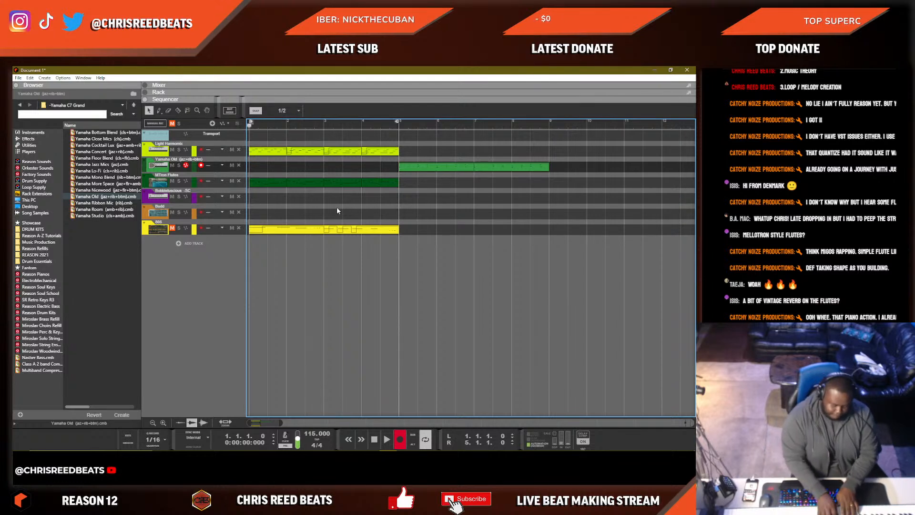
Record another piano take from bar 1, trim it to two bars and duplicate it into bars 3 and 4.
key("ctrl+Return")
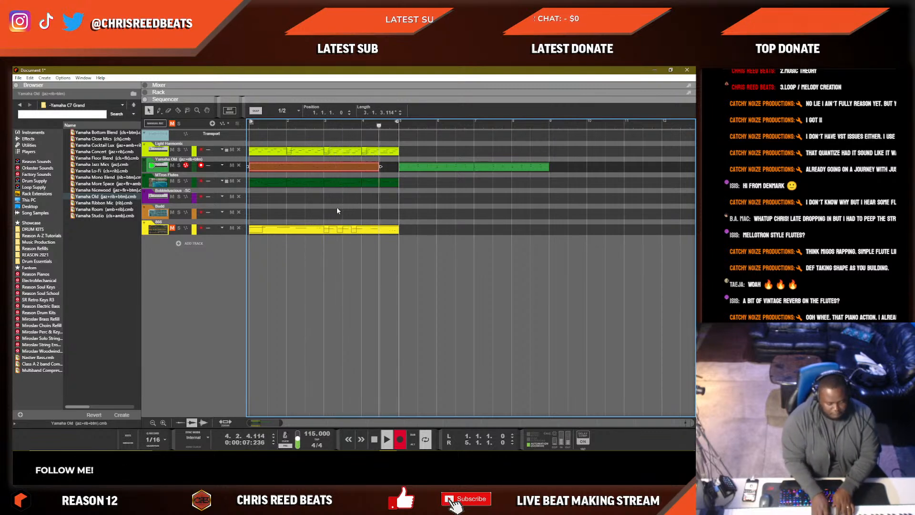
key("space")
key("space")
key("space")
left_click_drag(401, 167, 322, 177)
key("ctrl+d")
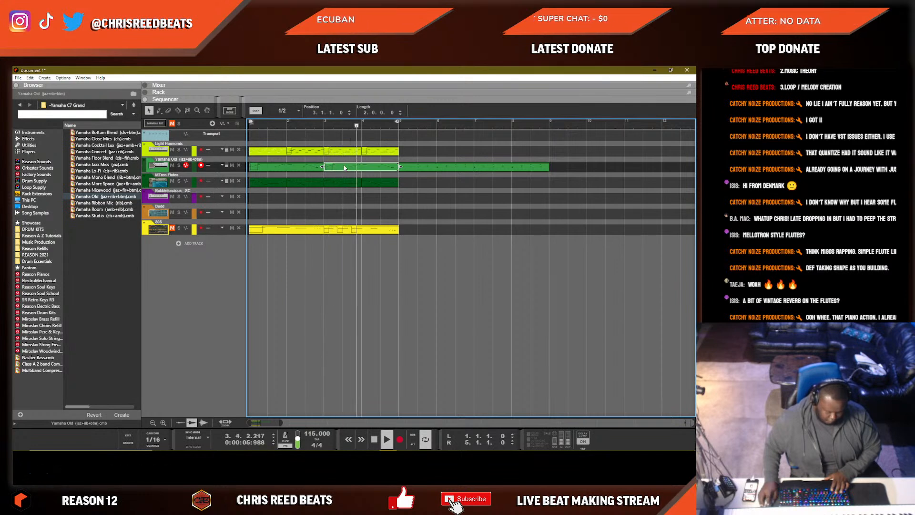
Delete the two newly recorded piano clips in bars 1 to 4.
left_click_drag(344, 169, 302, 168)
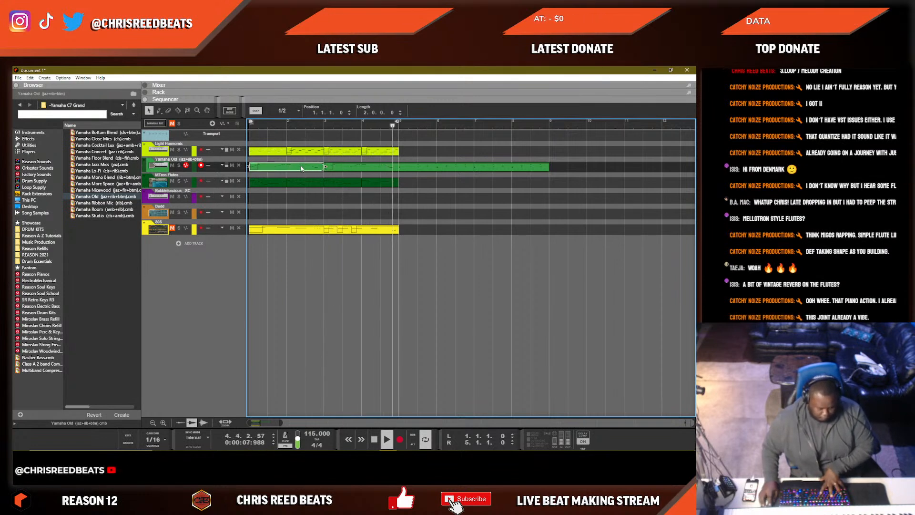
key("Delete")
left_click(349, 168)
key("Delete")
Record one more piano take from the start of the loop, undo it and stop the transport.
key("space")
key("shift+Return")
key("ctrl+Return")
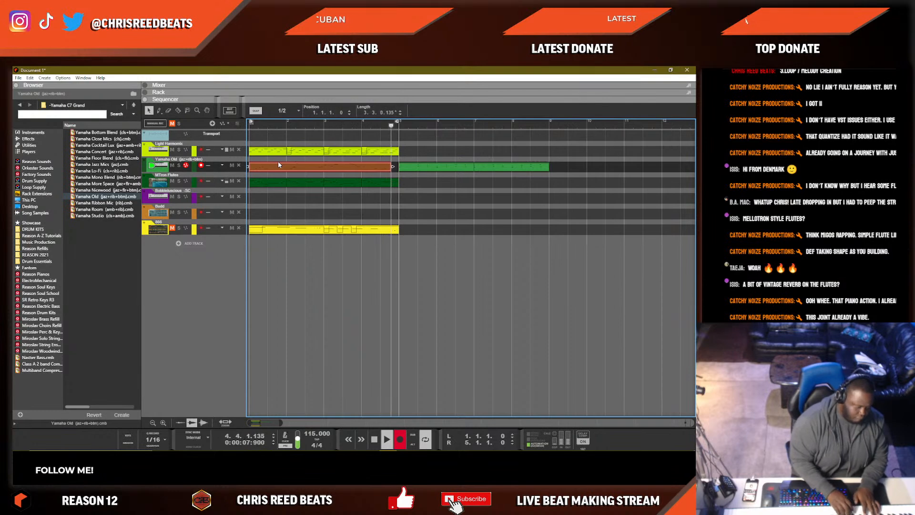
key("ctrl+z")
key("space")
Add a new track with the Harp 8va patch from the Orkester sounds and play the loop.
left_click(29, 174)
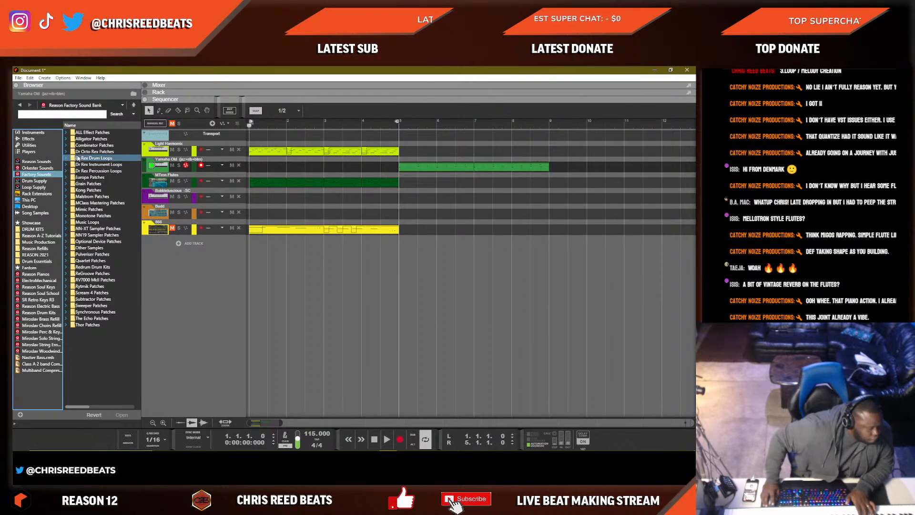
left_click(38, 169)
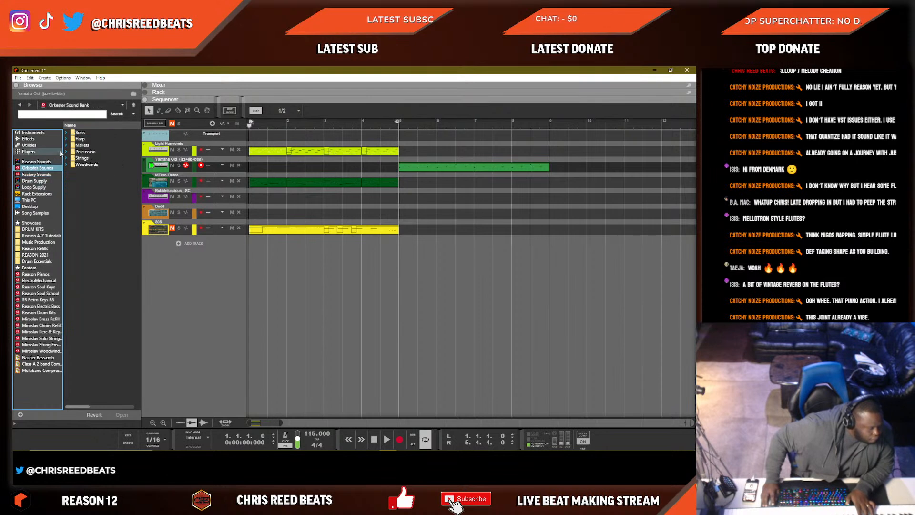
double_click(79, 139)
left_click(95, 146)
left_click_drag(88, 138, 193, 243)
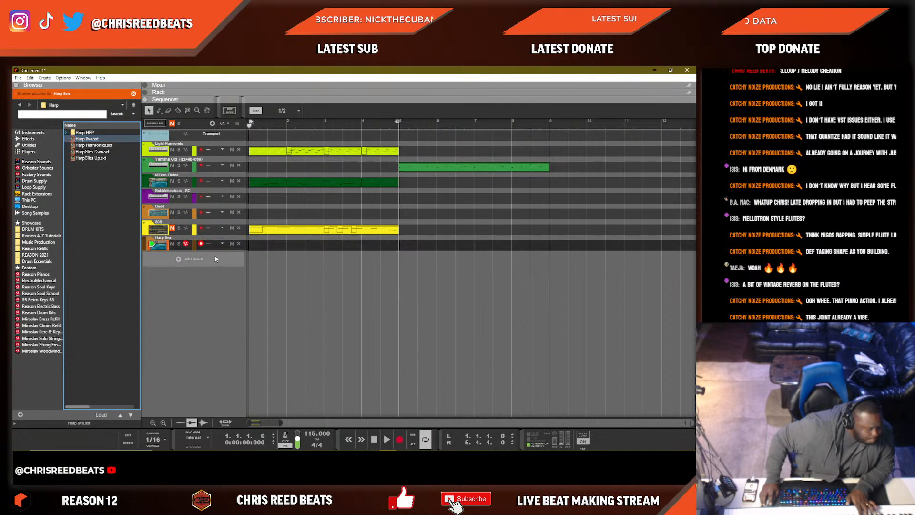
key("space")
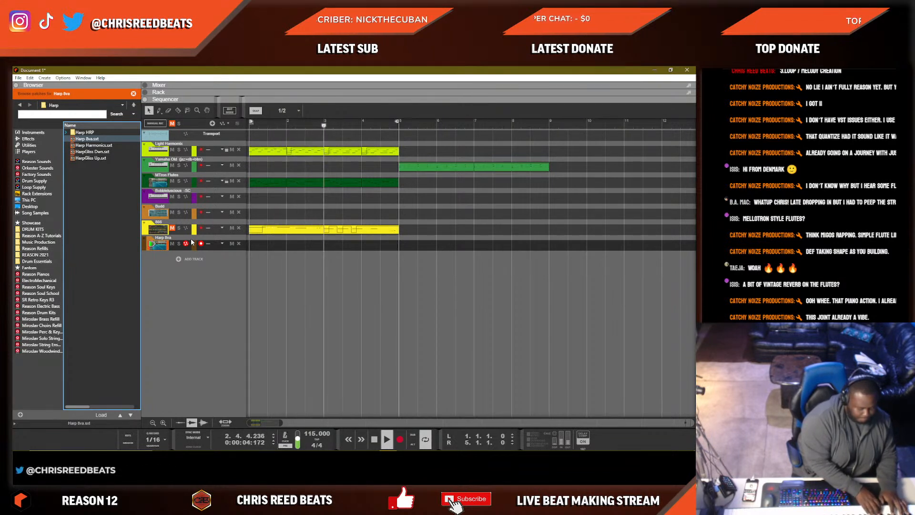
Enable the first send effect on the Harp 8va channel, record a four-bar harp take and set the channel level to about -4.23 dB.
key("F5")
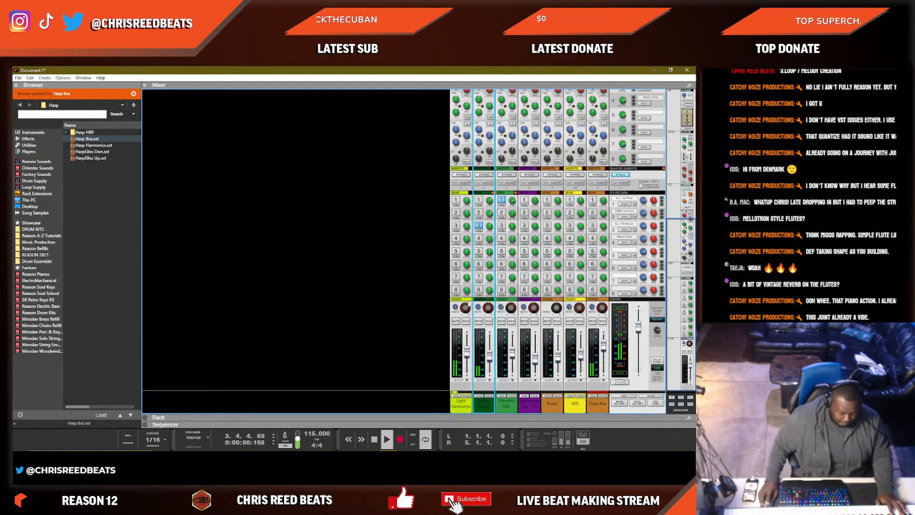
left_click(593, 201)
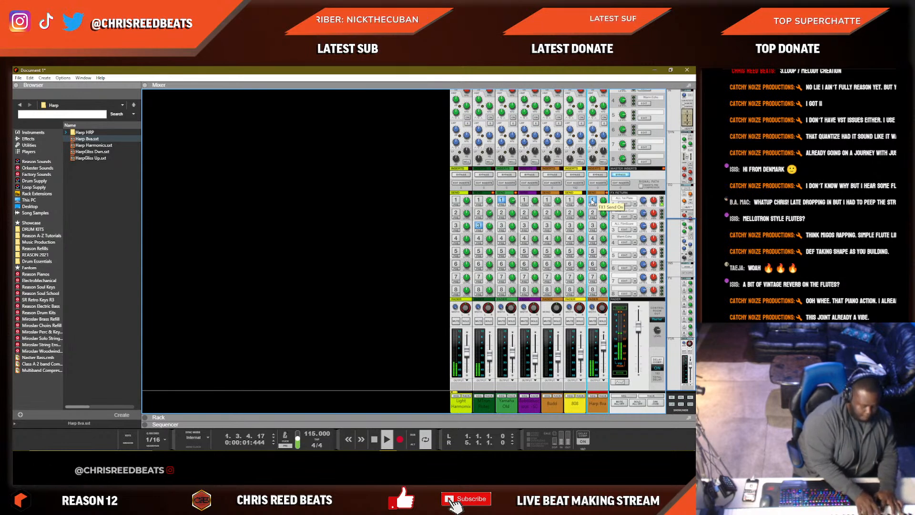
key("space")
key("ctrl+Return")
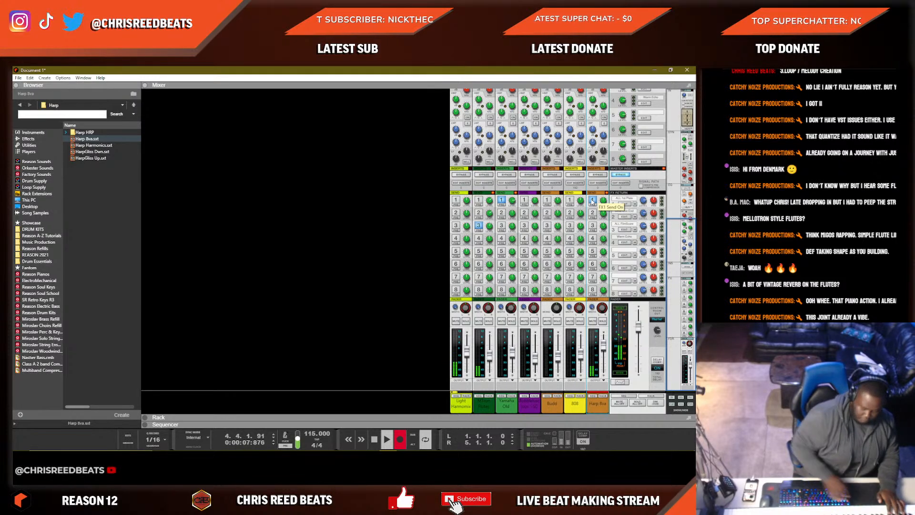
left_click(603, 351)
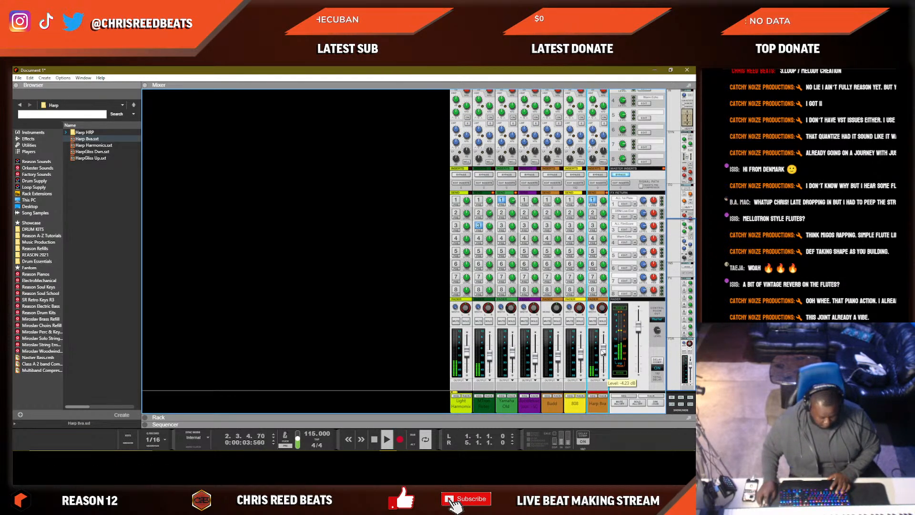
key("F7")
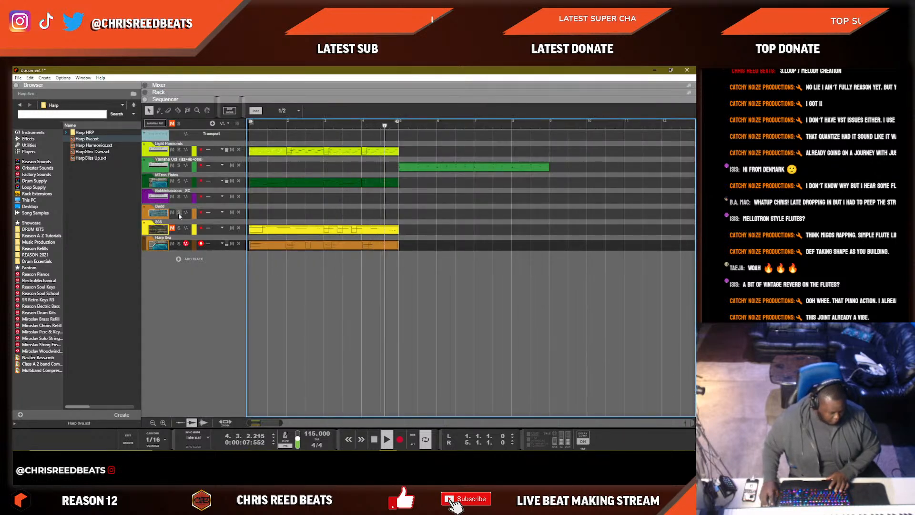
Split the recorded harp clip at bars 3 and 4 with the Razor tool and check its notes in the editor.
left_click(369, 246)
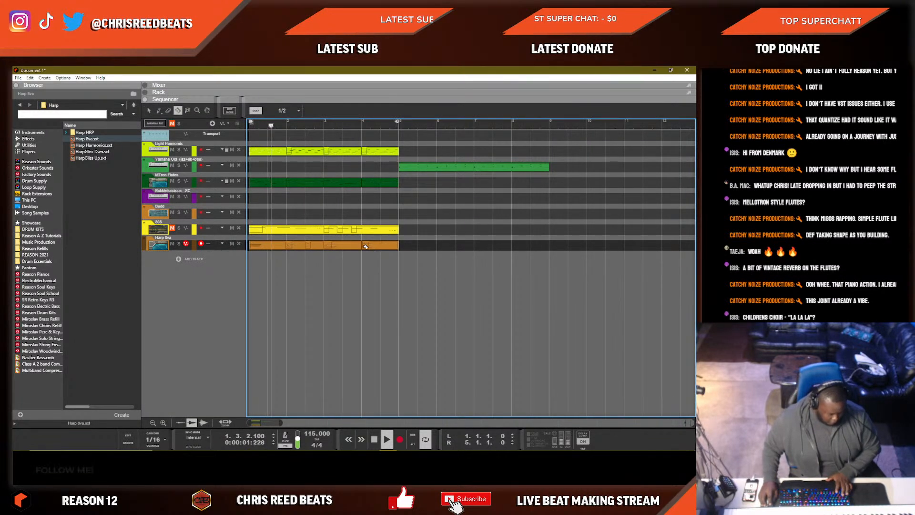
left_click_drag(361, 250, 342, 252)
left_click(357, 266)
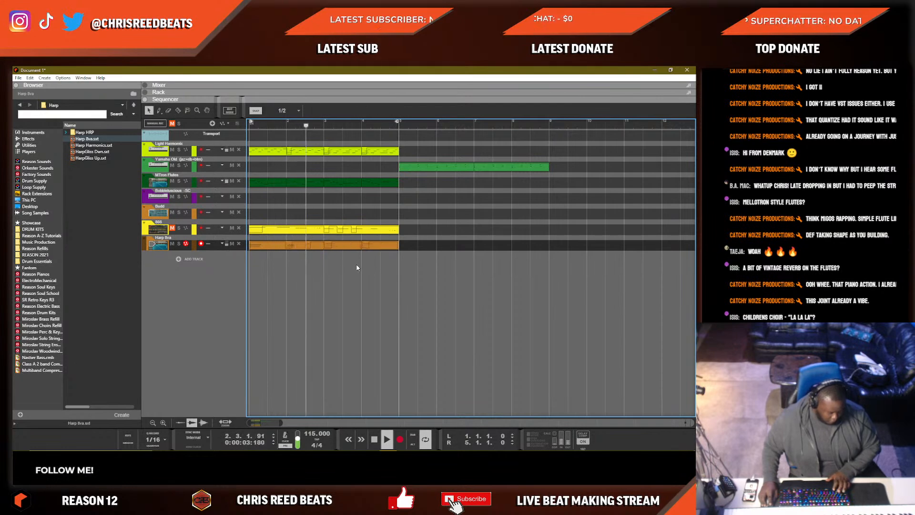
double_click(311, 247)
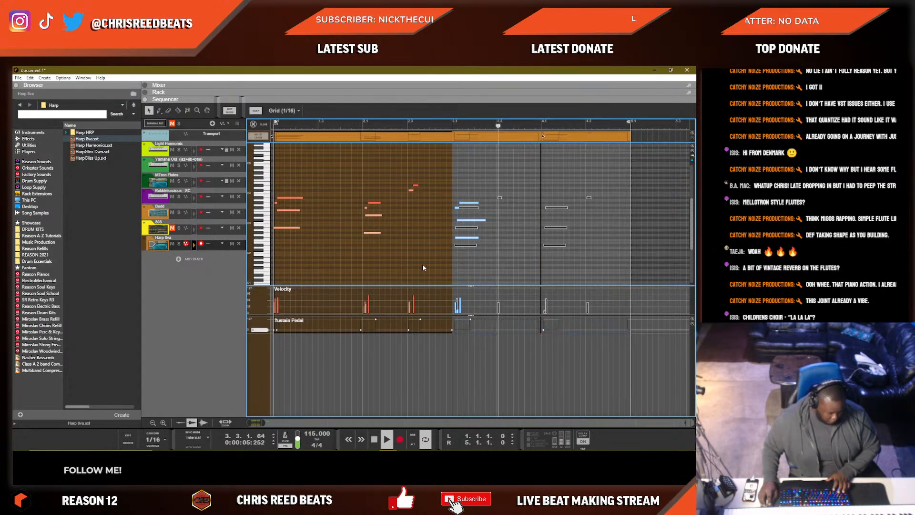
key("Escape")
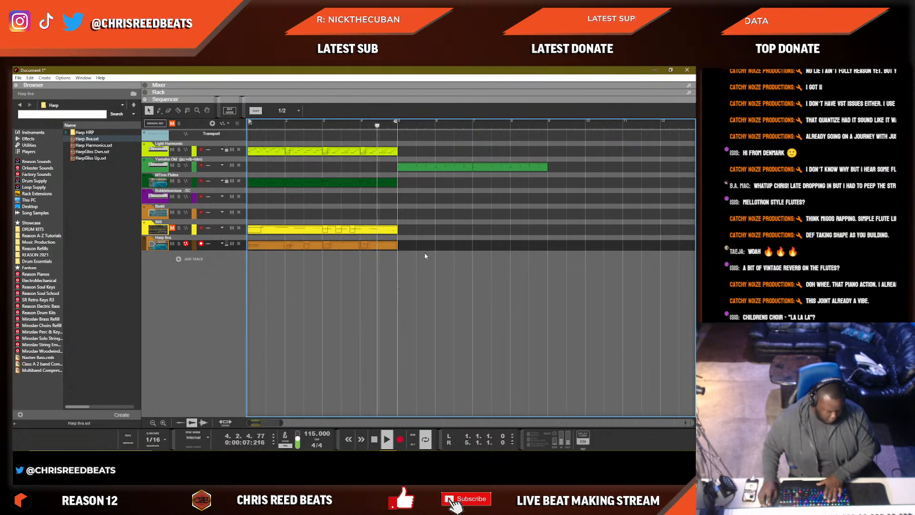
Check the channels in the mixer and unmute the 808 bass track in the sequencer.
key("F5")
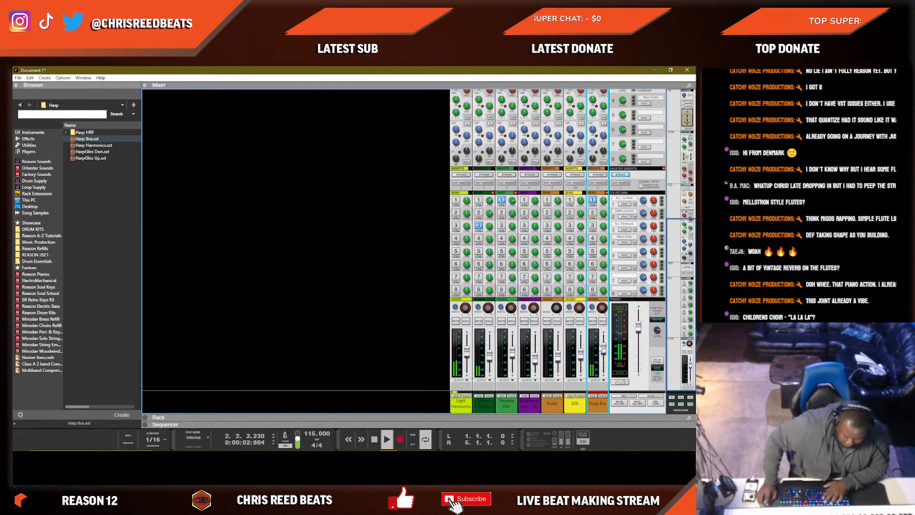
key("F7")
left_click(172, 228)
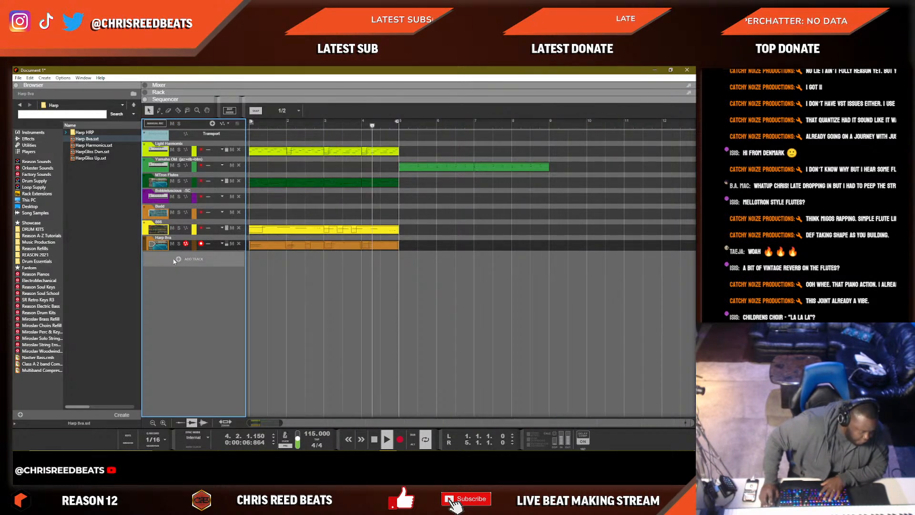
Move the Harp 8va track up to directly below MTron Flutes and mute the flute track's note lane.
left_click_drag(146, 248, 147, 178)
left_click_drag(584, 235, 408, 189)
left_click(233, 166)
Add a Redrum Drum Computer track and show the new drum machine in the rack.
left_click(200, 262)
mouse_move(258, 275)
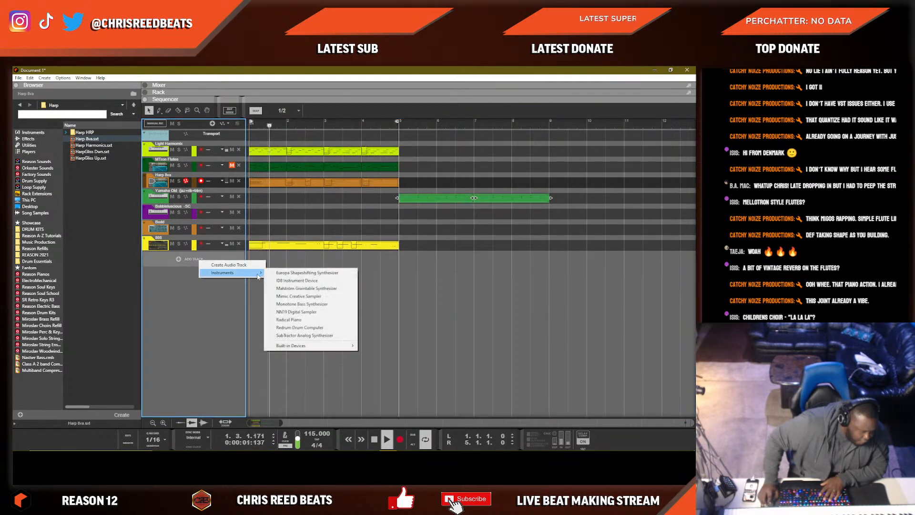
left_click(300, 328)
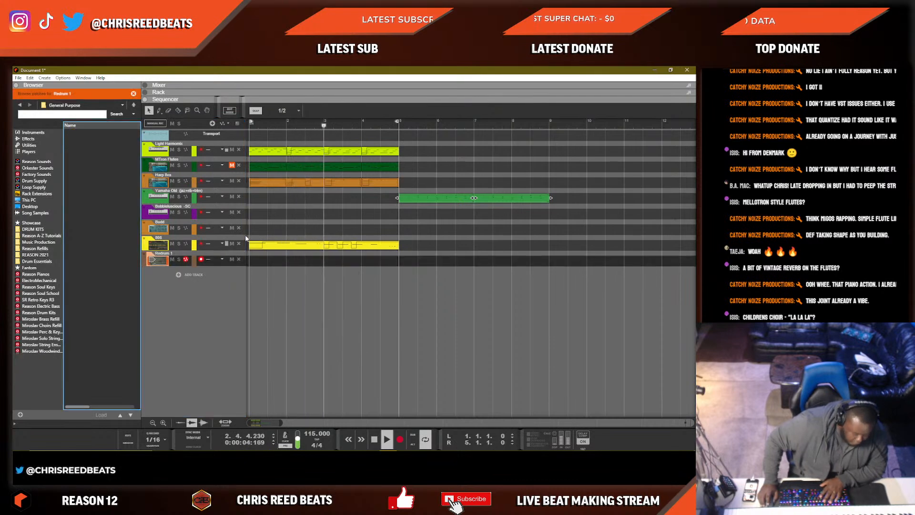
key("F6")
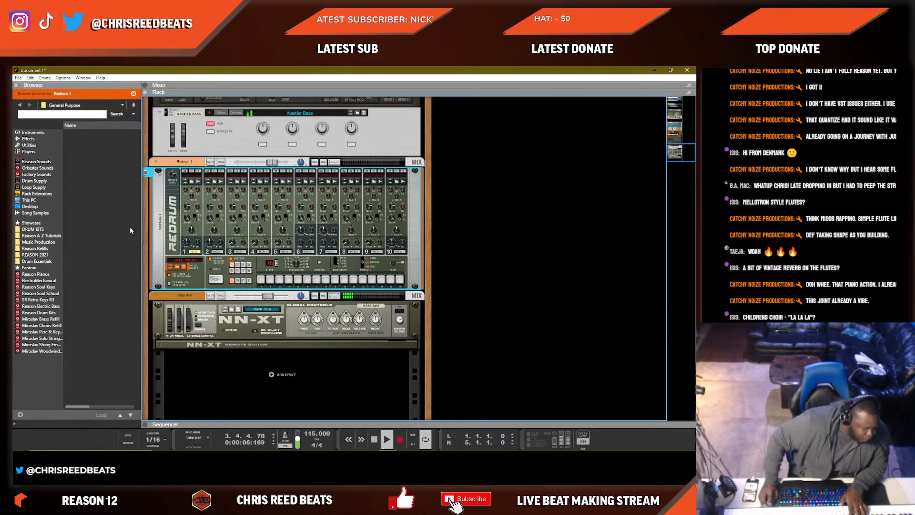
Audition the kicks in the Kyle Beats Premium Drums + Andromeda kit and load KICK 4 into Redrum channel 1.
left_click(33, 229)
left_click(105, 157)
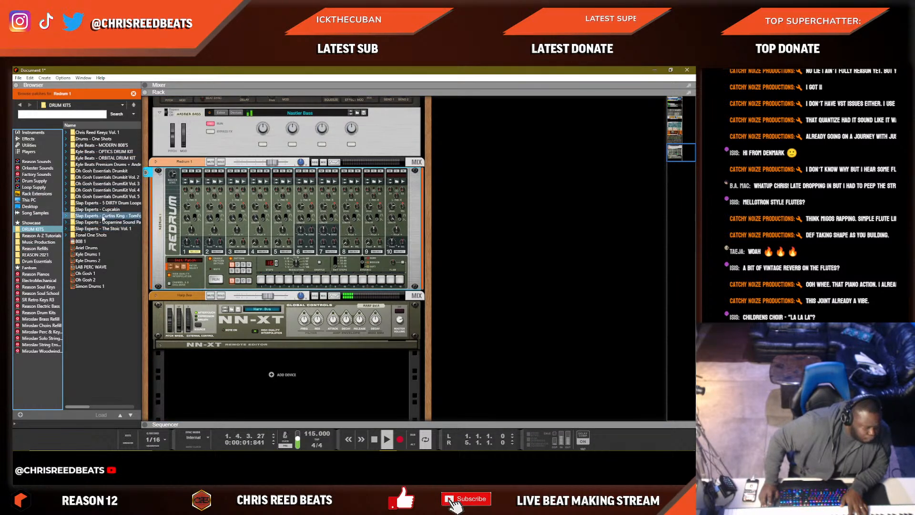
double_click(108, 172)
double_click(90, 147)
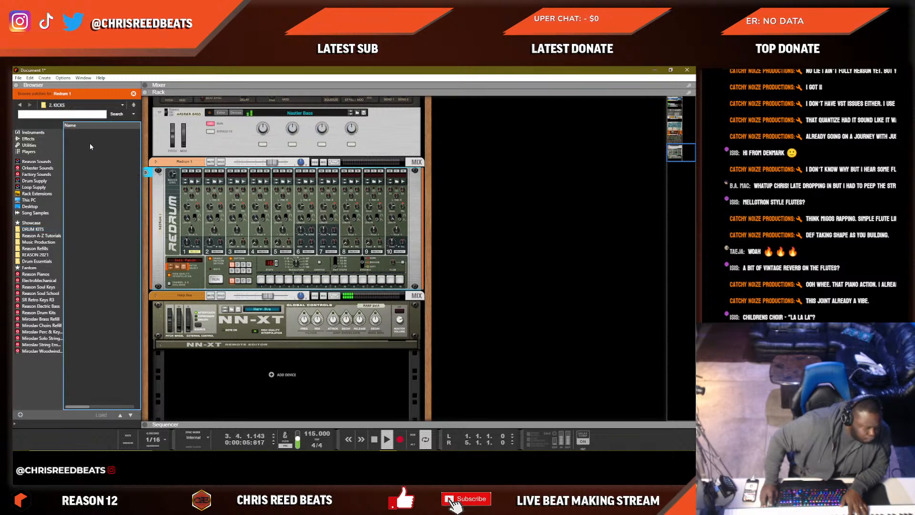
left_click(134, 93)
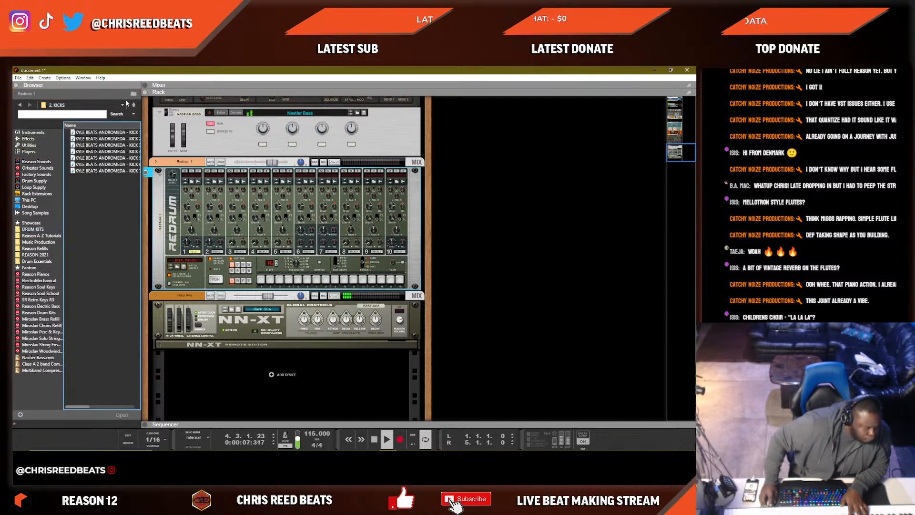
left_click(94, 146)
left_click(94, 151)
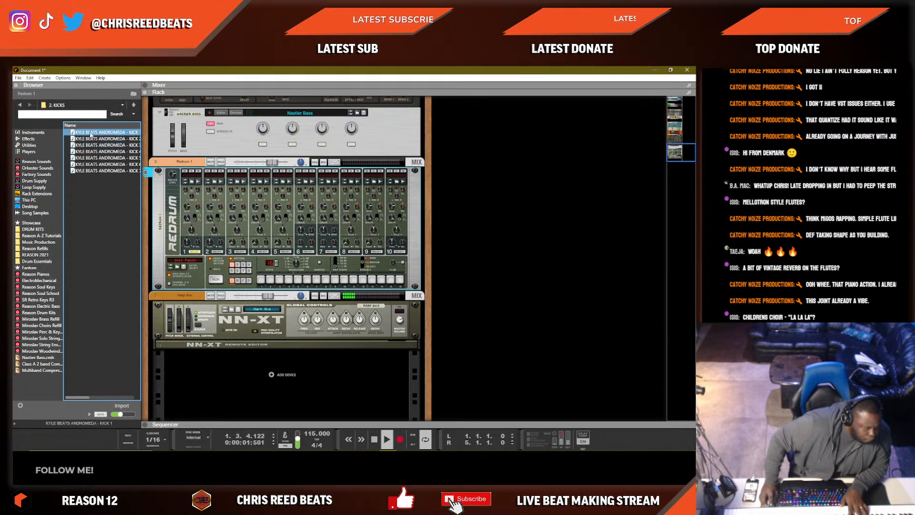
left_click_drag(95, 152, 187, 189)
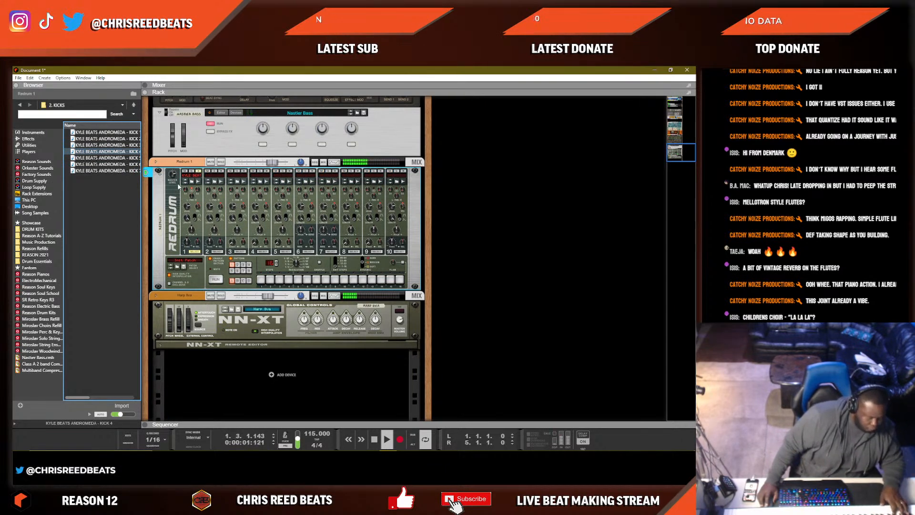
Audition the Andromeda claps, load CLAP 1 into Redrum channel 2 and set its level to 70.
left_click(134, 105)
double_click(112, 145)
left_click(109, 151)
left_click(109, 159)
left_click(111, 165)
left_click(110, 146)
left_click(112, 139)
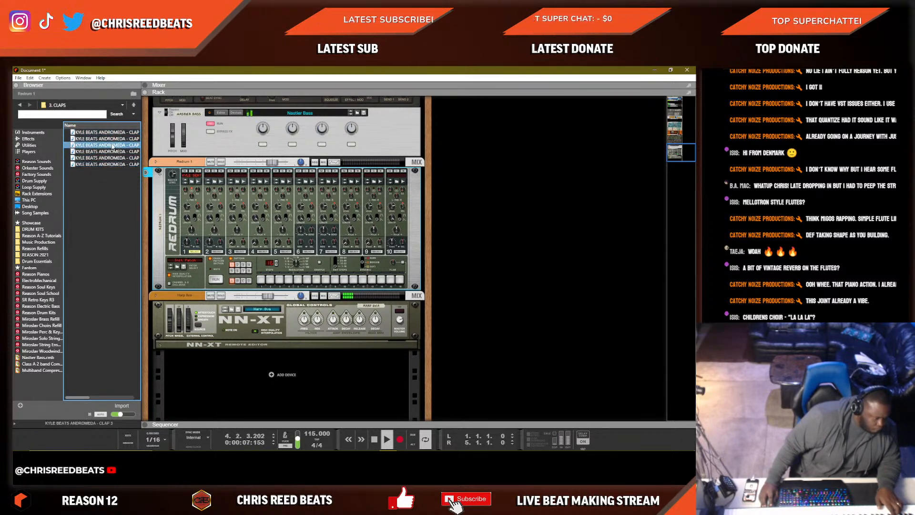
left_click(115, 134)
left_click_drag(111, 133, 217, 229)
left_click(210, 209)
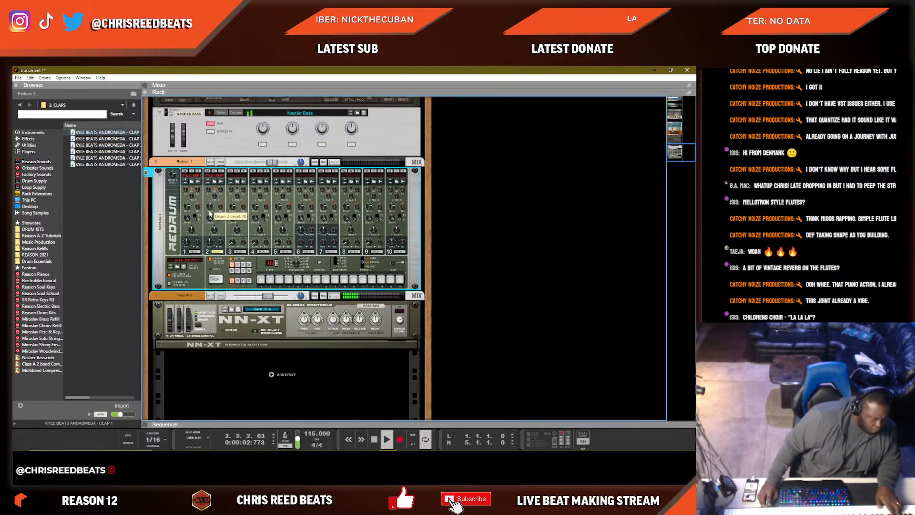
Program the clap on step 9 of the Redrum pattern and play the loop with it.
left_click(334, 280)
key("space")
key("space")
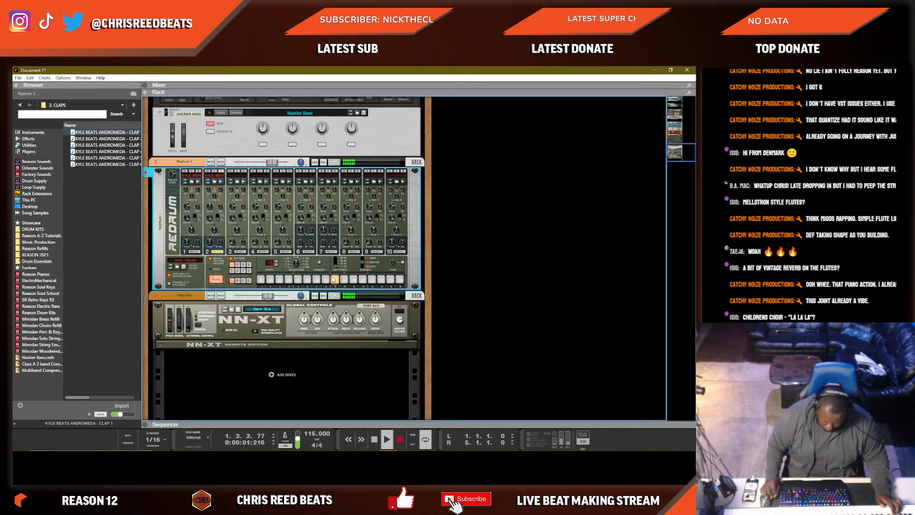
key("space")
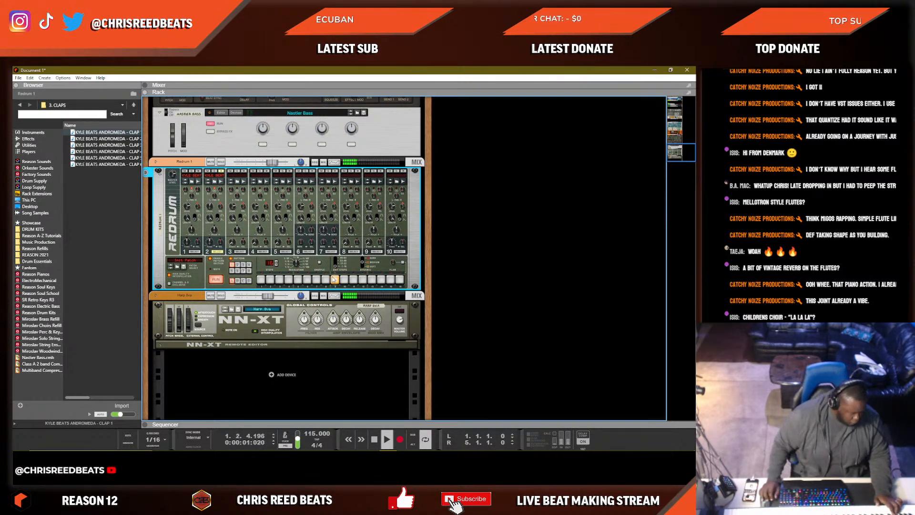
key("space")
key("space")
key("space")
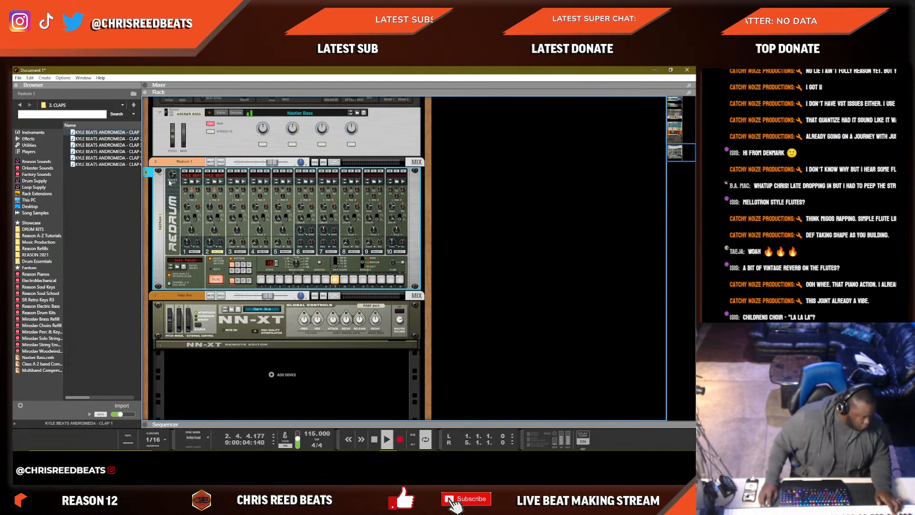
Add a Mimic Creative Sampler to the rack and select the Kyle Beats Premium Drums + Andromeda folder among the drum kits.
right_click(267, 375)
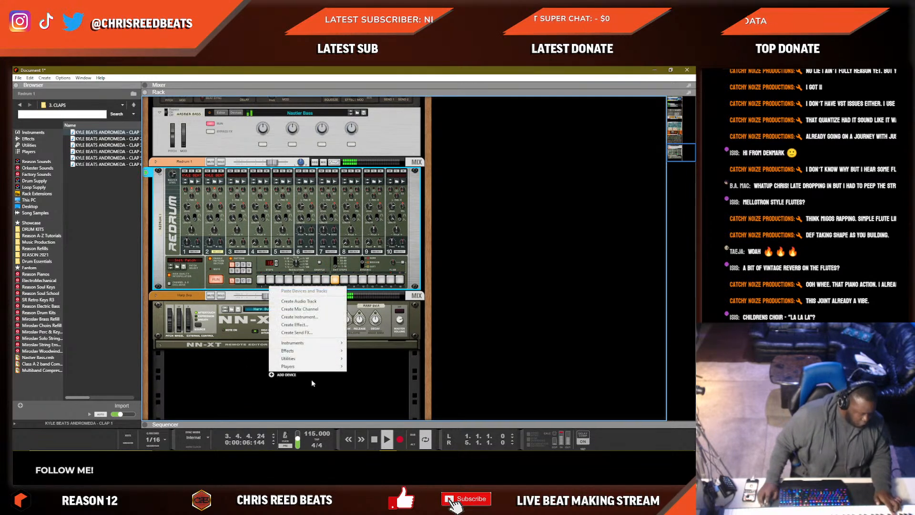
mouse_move(309, 343)
left_click(380, 366)
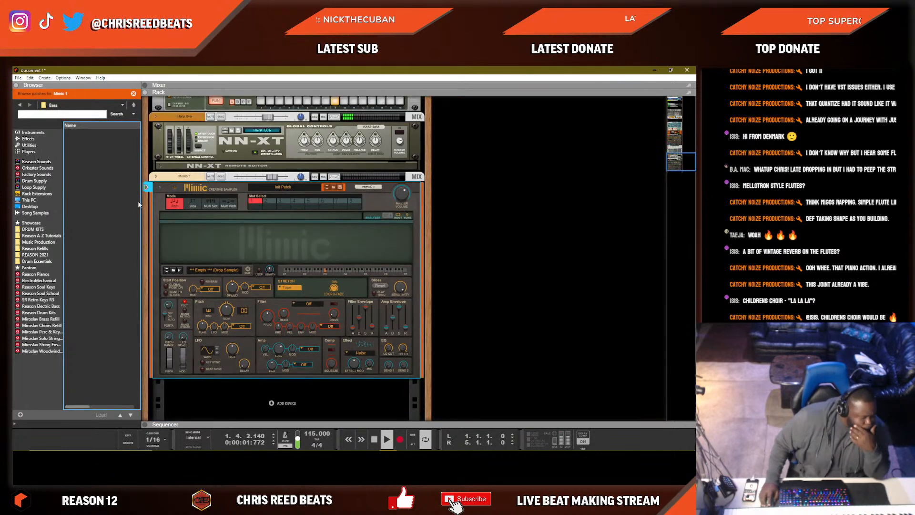
left_click(42, 231)
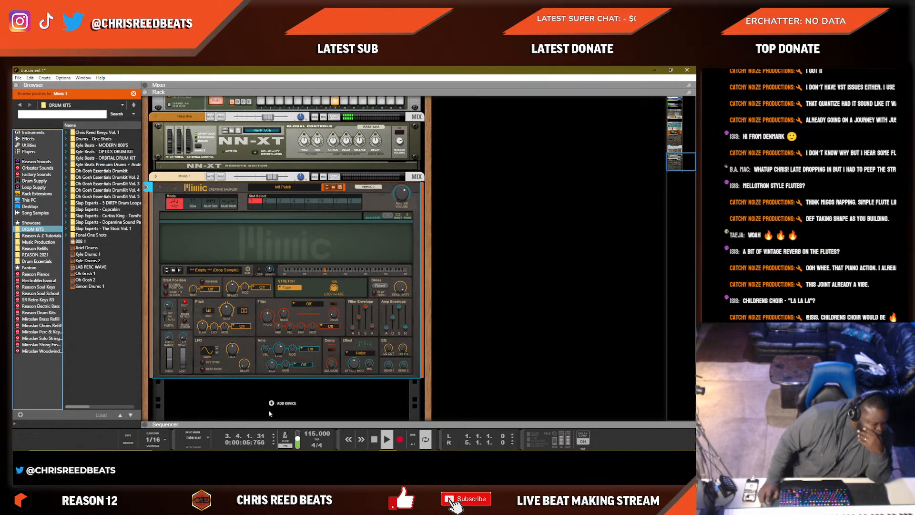
right_click(281, 402)
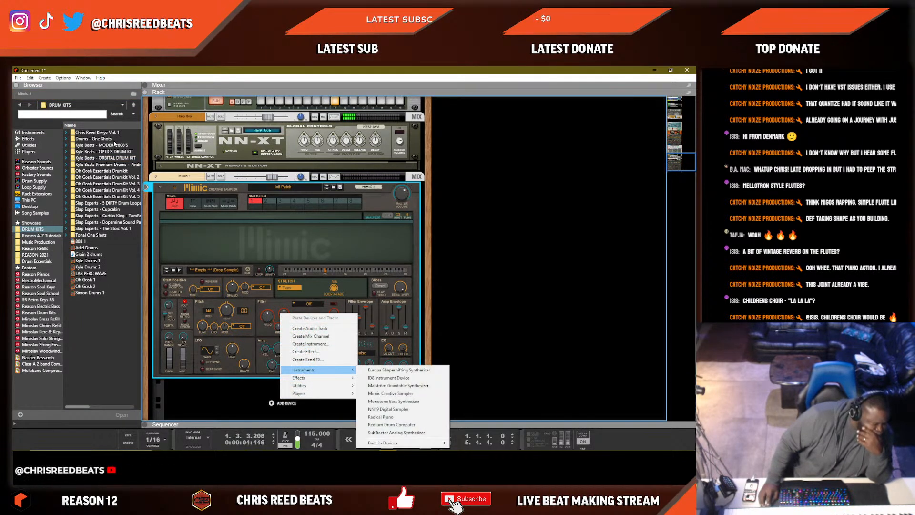
left_click(113, 165)
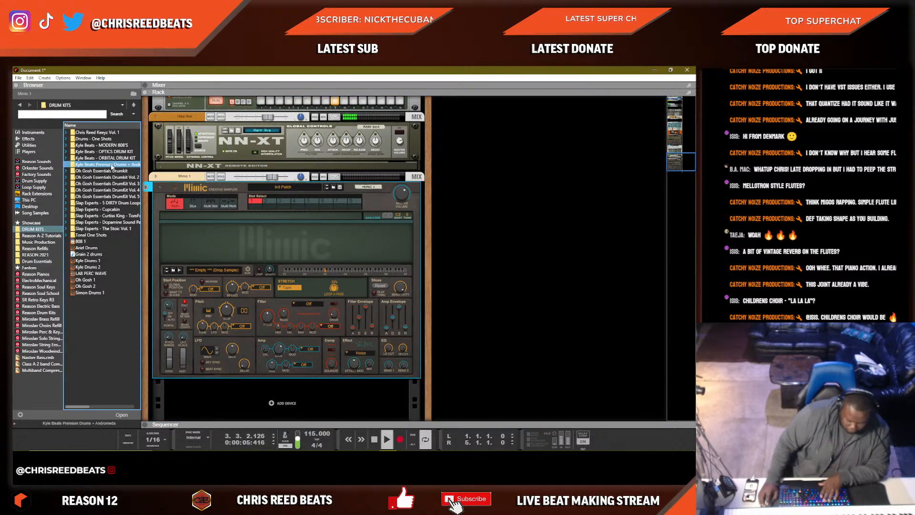
Move the Yamaha piano clip to the start of bar 1 and place its track directly below Harp 8va.
key("F7")
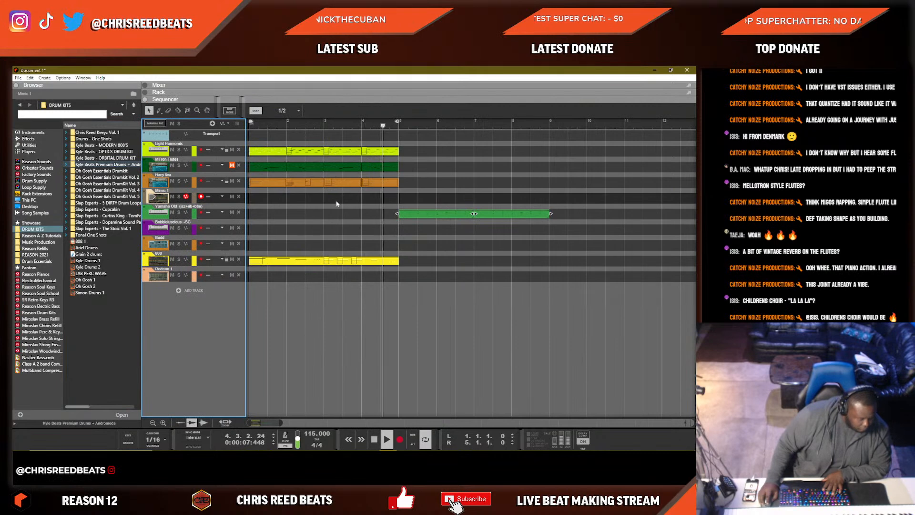
left_click_drag(418, 218, 268, 202)
left_click_drag(197, 206, 255, 215)
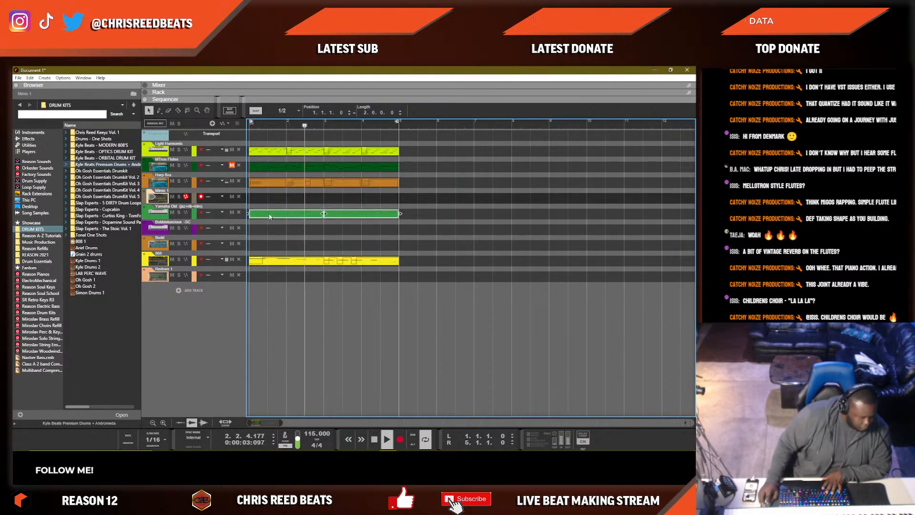
left_click_drag(146, 218, 149, 194)
left_click(251, 196)
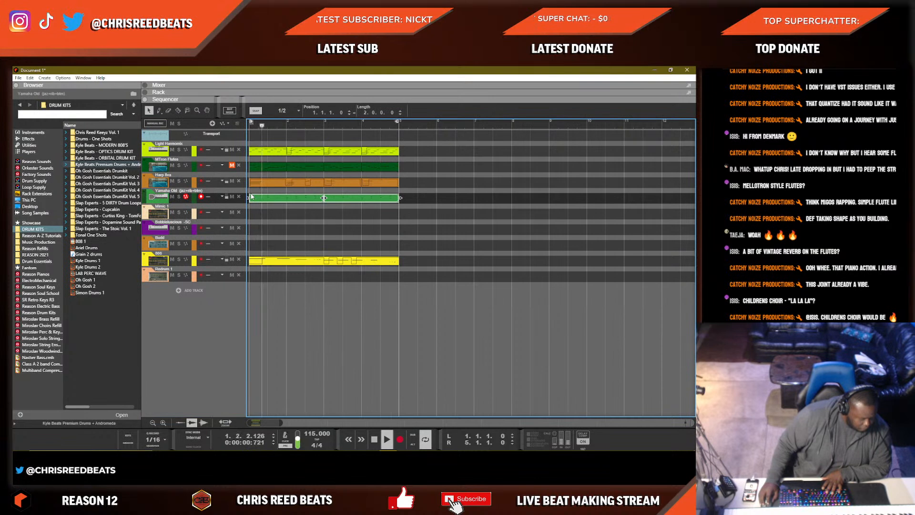
mouse_move(286, 198)
left_mouse_down()
mouse_move(474, 200)
mouse_move(292, 201)
left_mouse_up()
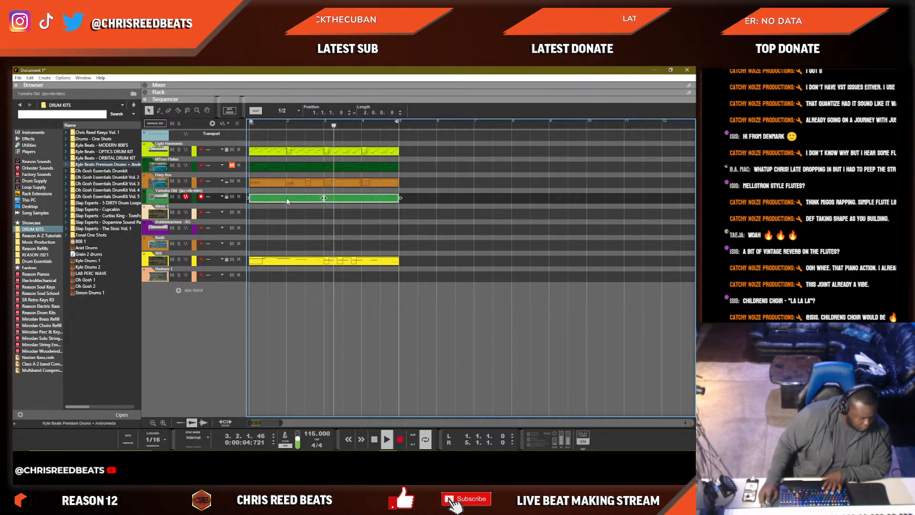
Delete the piano notes on the first two beats of bars 2 and 4, and return to the arrangement.
mouse_move(288, 201)
left_mouse_down()
mouse_move(474, 201)
mouse_move(271, 215)
mouse_move(285, 199)
left_mouse_up()
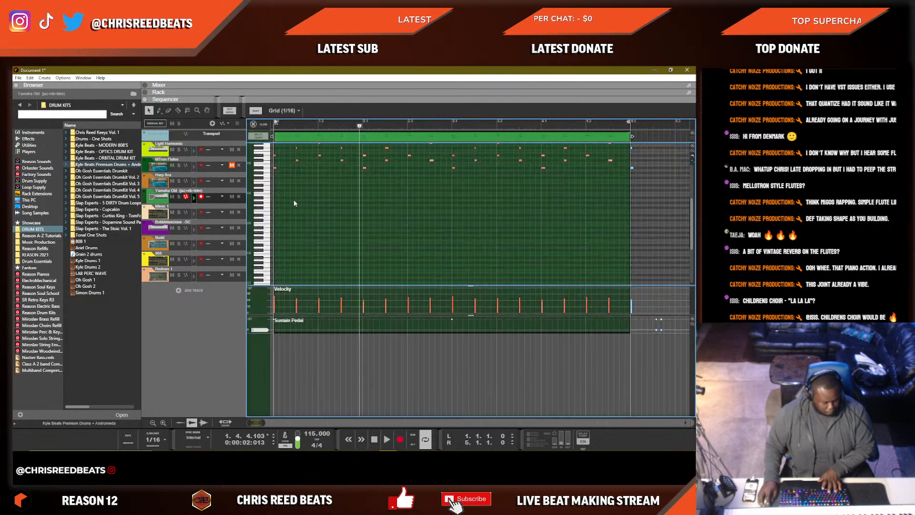
double_click(291, 200)
scroll(388, 214, "up", 2)
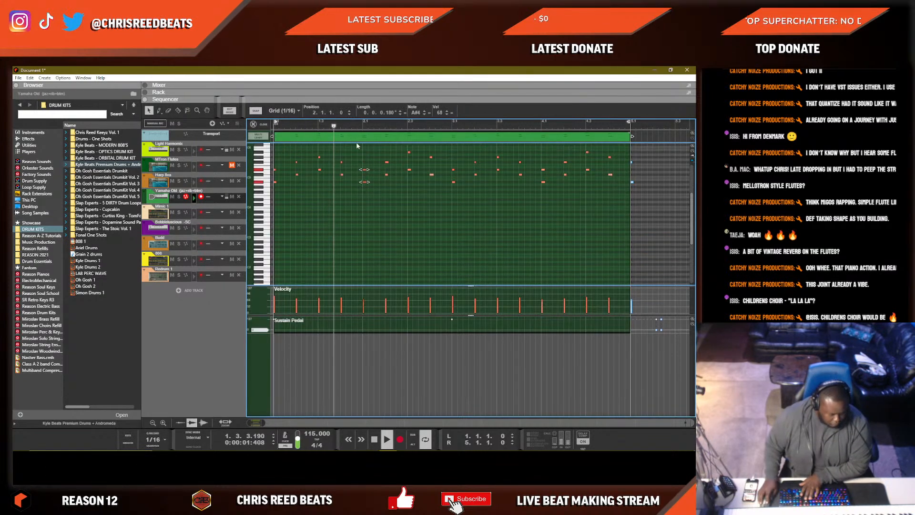
left_click_drag(396, 190, 384, 160)
key("Delete")
left_click_drag(582, 200, 537, 158)
key("Delete")
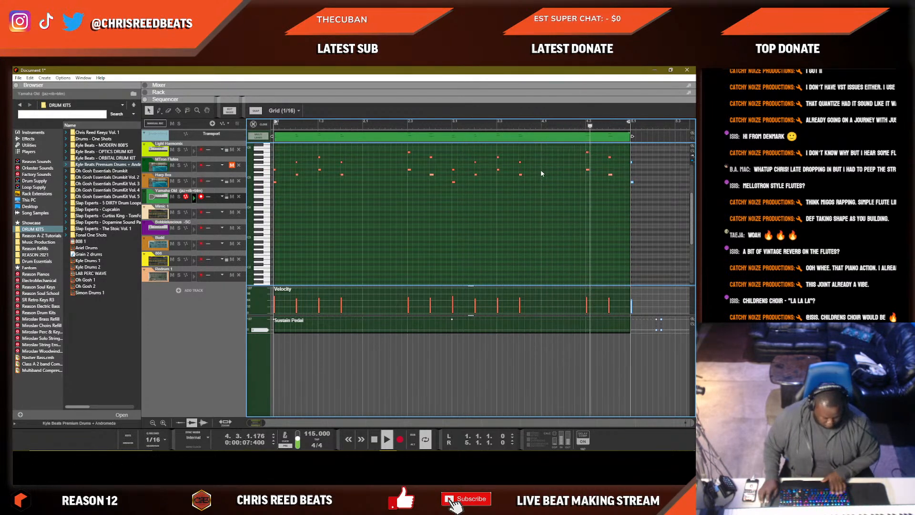
key("shift+Tab")
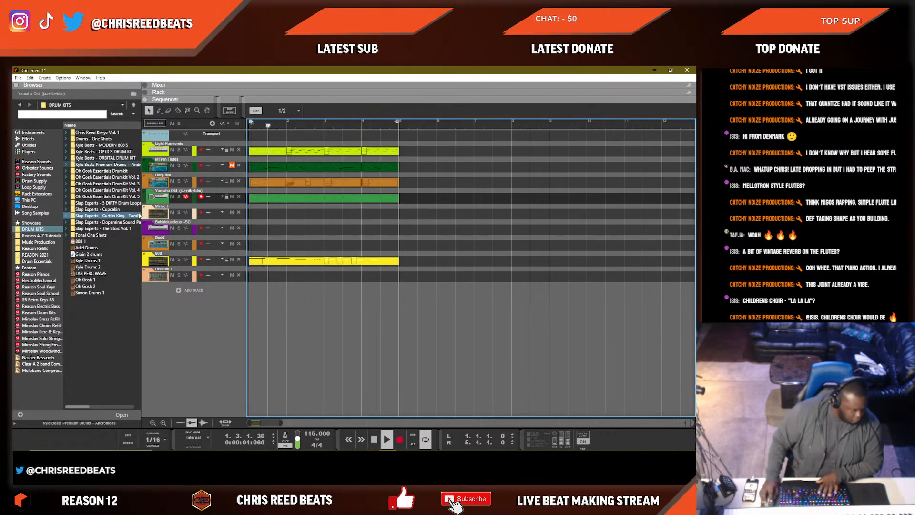
Delete the two empty tracks between the Mimic 1 and 808 tracks.
left_click(195, 229)
key("Delete")
key("Return")
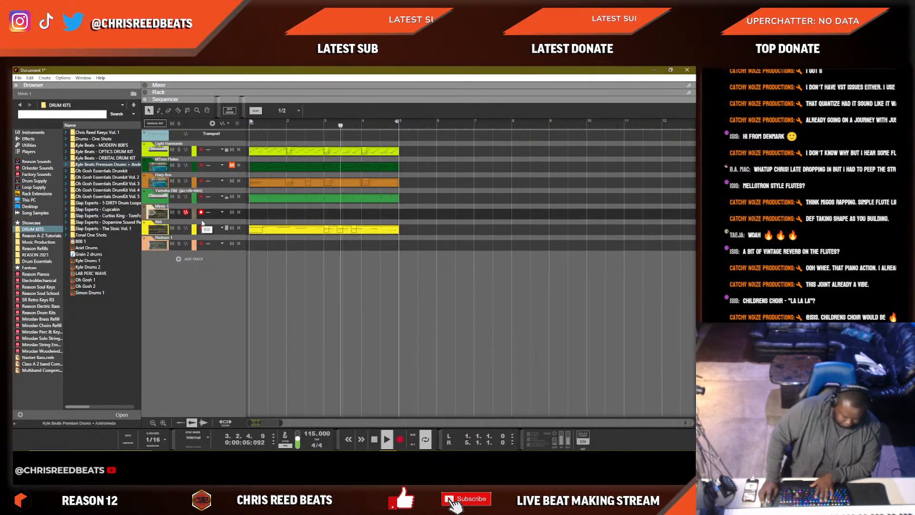
Rename the Mimic 1 track to hi hats.
double_click(162, 210)
type("hi hats")
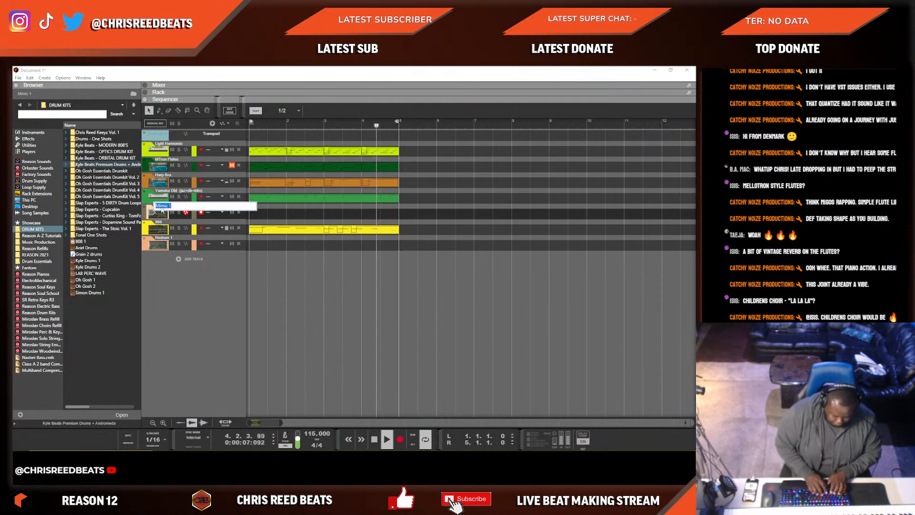
key("Return")
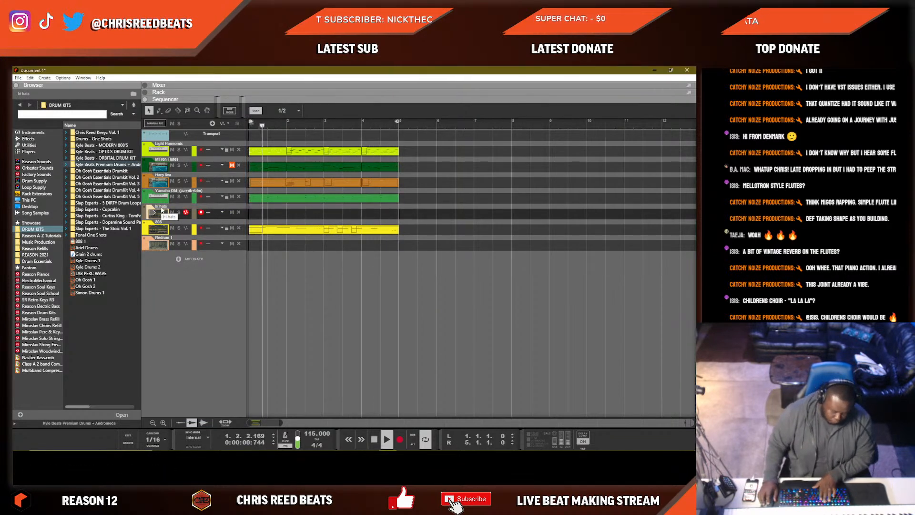
Create an empty four-bar clip on the hi hats track from bar 1 to bar 5 and open it for note editing.
key("shift+Tab")
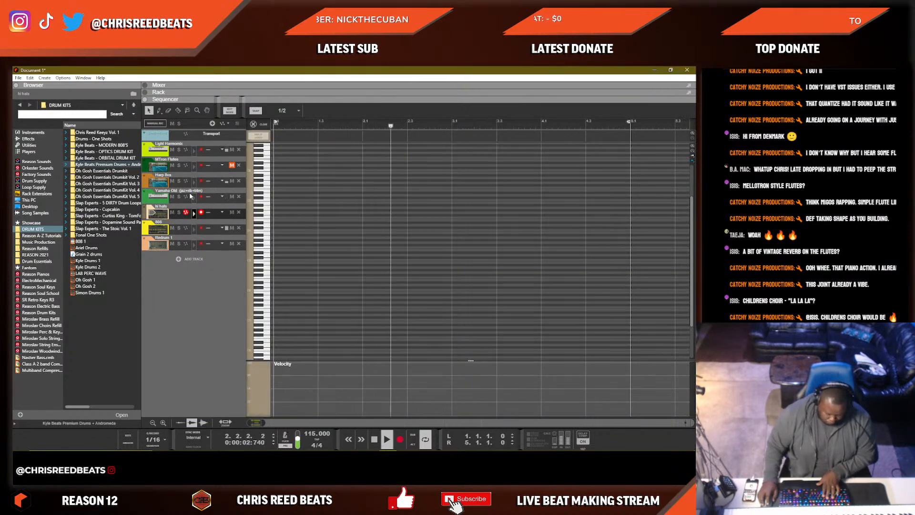
key("F6+F7")
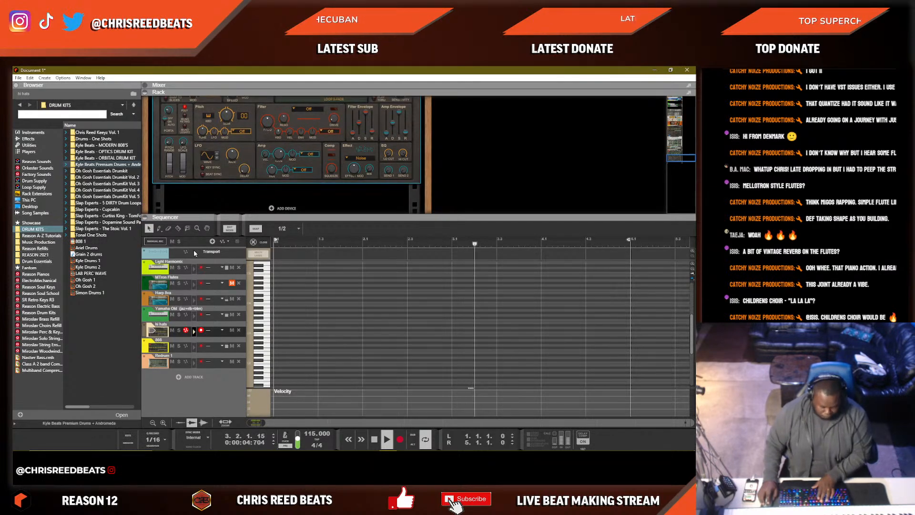
key("F6")
key("shift+Tab")
left_click_drag(254, 213, 398, 214)
key("shift+Tab")
key("space")
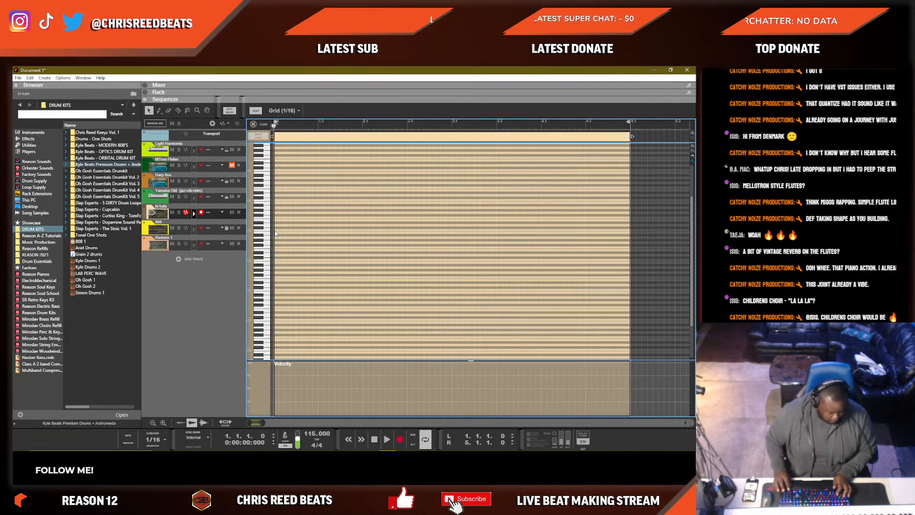
Load KYLE BEATS - ANDROMEDA HI HAT 4 from the Kyle Beats Premium Drums hi-hat folder into the hi hats track's Mimic sampler.
key("F3")
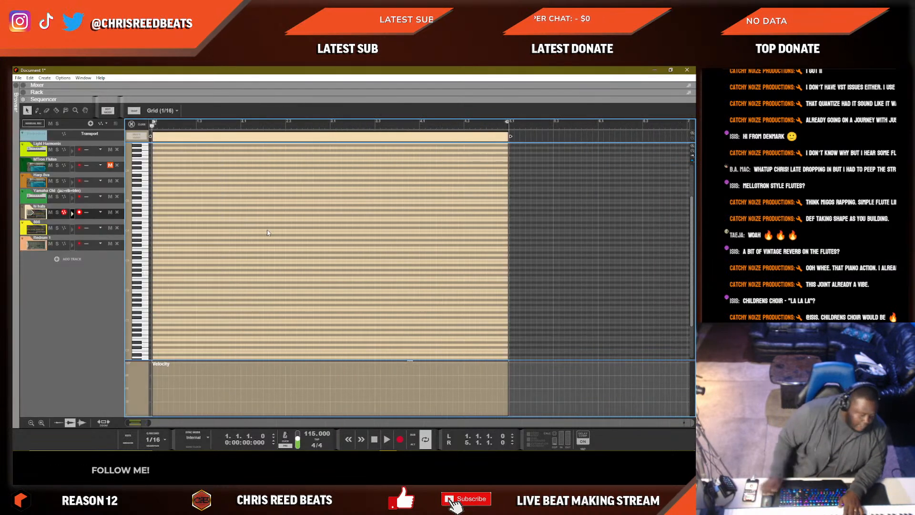
key("F3")
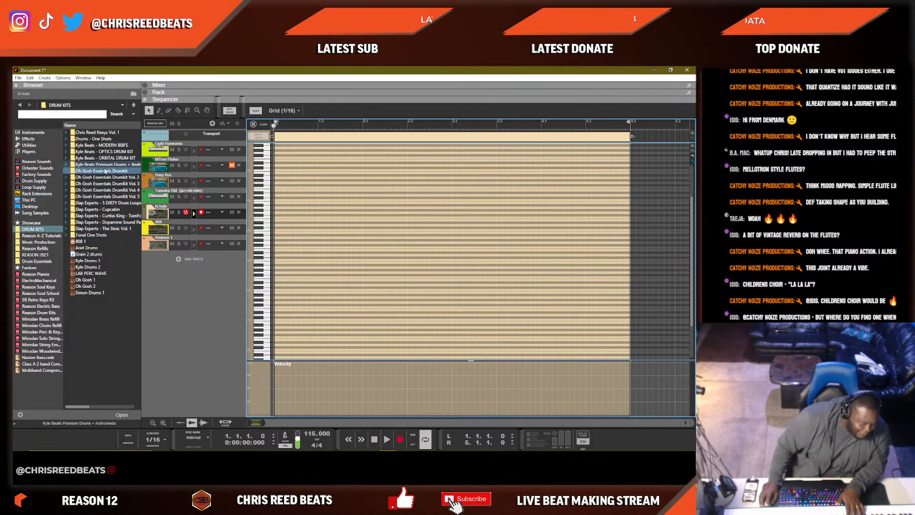
double_click(86, 171)
left_click(21, 105)
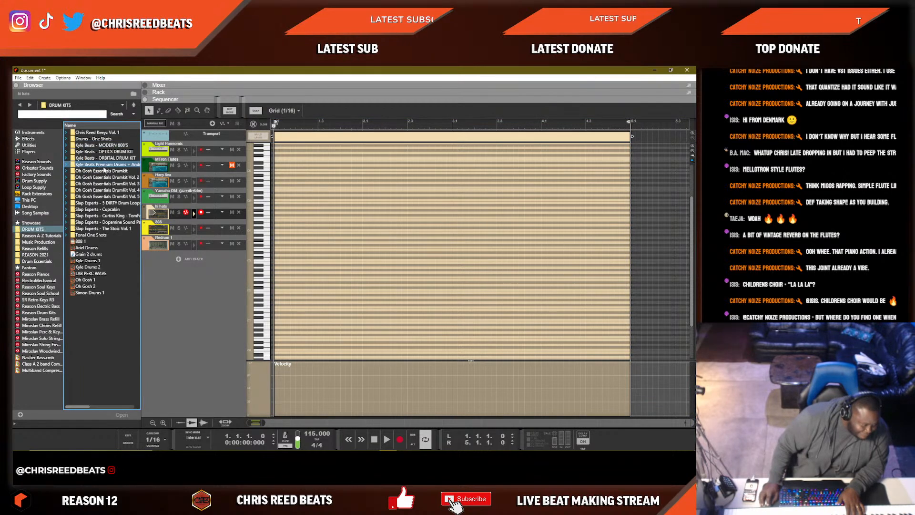
double_click(94, 146)
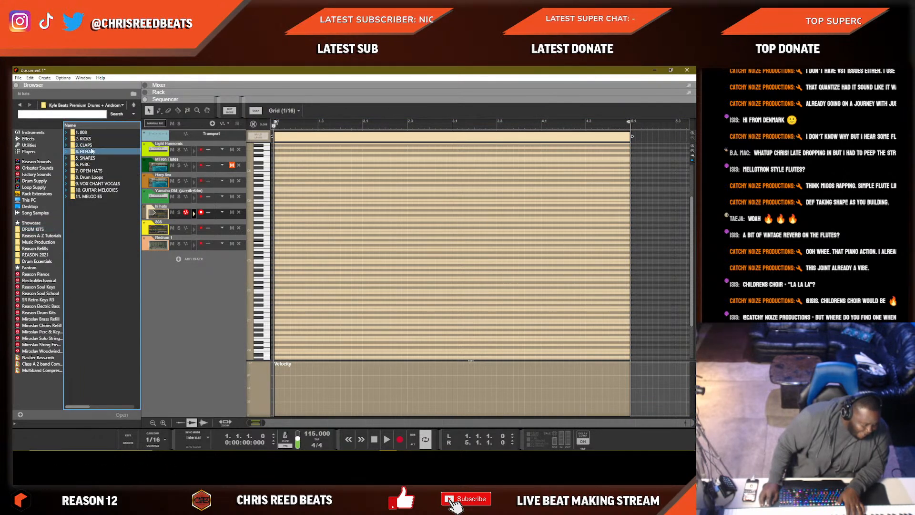
double_click(94, 151)
left_click(98, 164)
left_click(97, 153)
key("F6")
left_click_drag(98, 153, 300, 209)
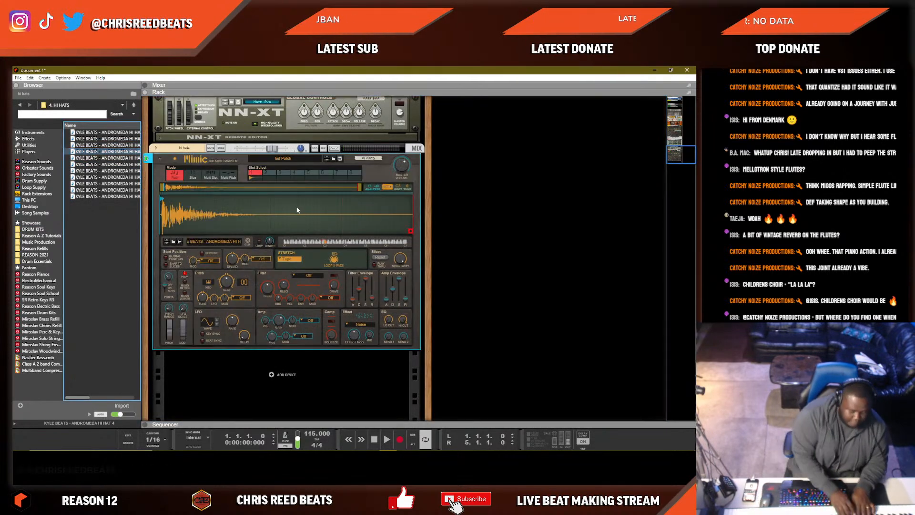
Set the tempo to 116 and record a hi-hat pattern with pitched rolls into the four-bar clip.
key("space")
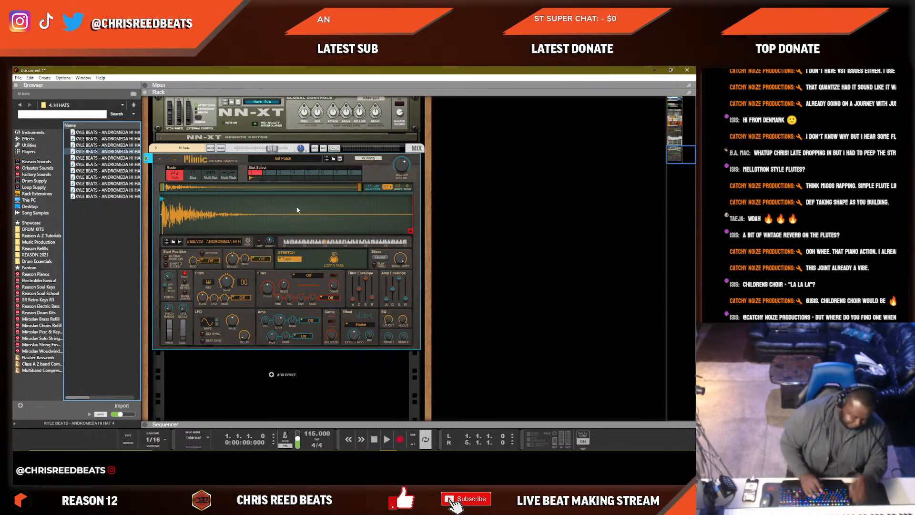
key("KP_Add")
key("KP_Multiply")
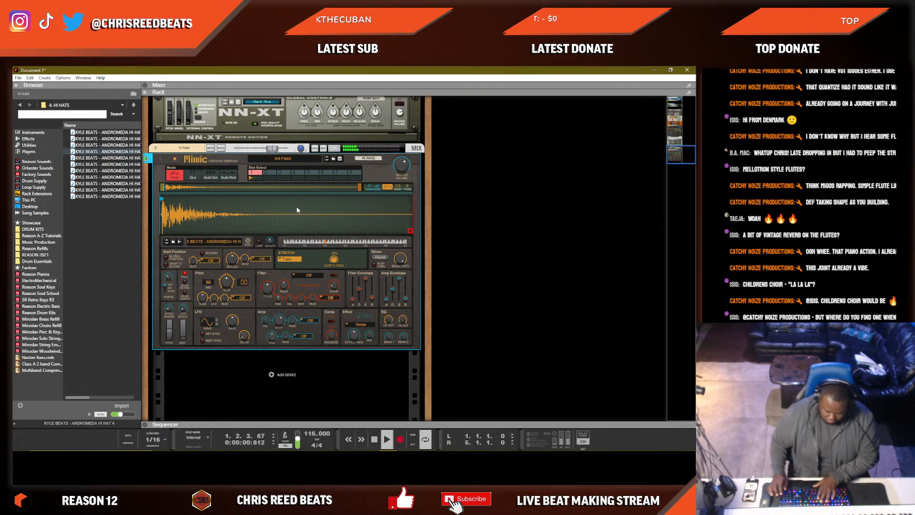
key("F7")
key("space")
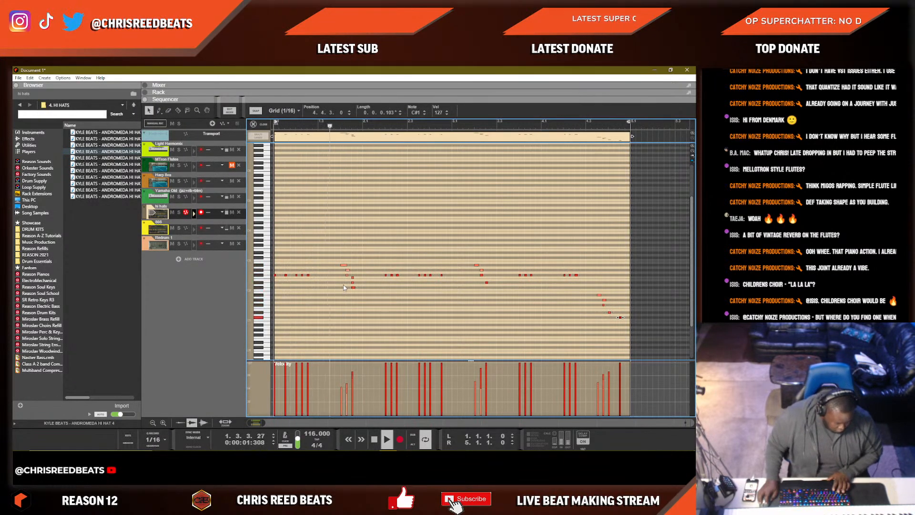
Place an F#2 note at 1.4.2.0, and with a 1/32 grid add a short F#2 hit at 1.2.2.120.
left_click(341, 275)
key("h")
key("h")
key("h")
key("h")
key("h")
key("h")
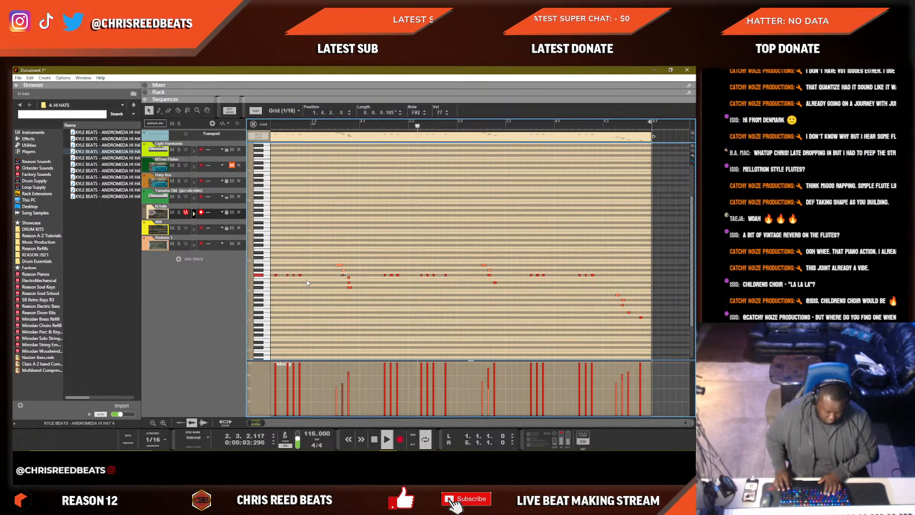
key("space")
key("space")
key("space")
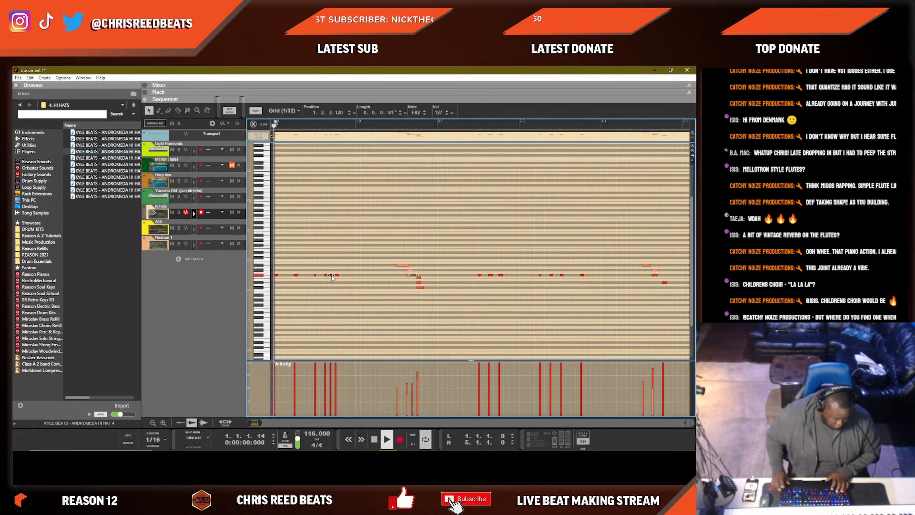
left_click_drag(423, 275, 421, 277)
left_click(413, 277)
Move the short 1/32 F#2 hit in bar 1 to 1.2.1.120.
key("F6")
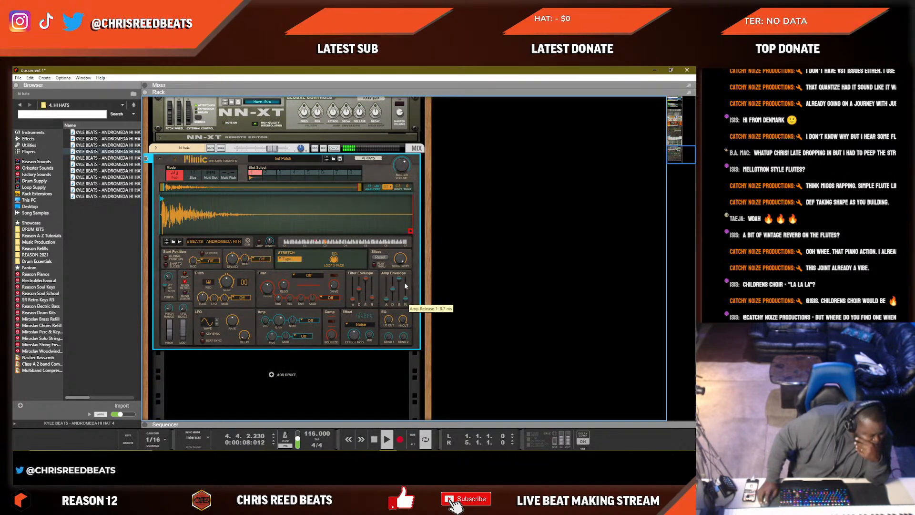
key("F7")
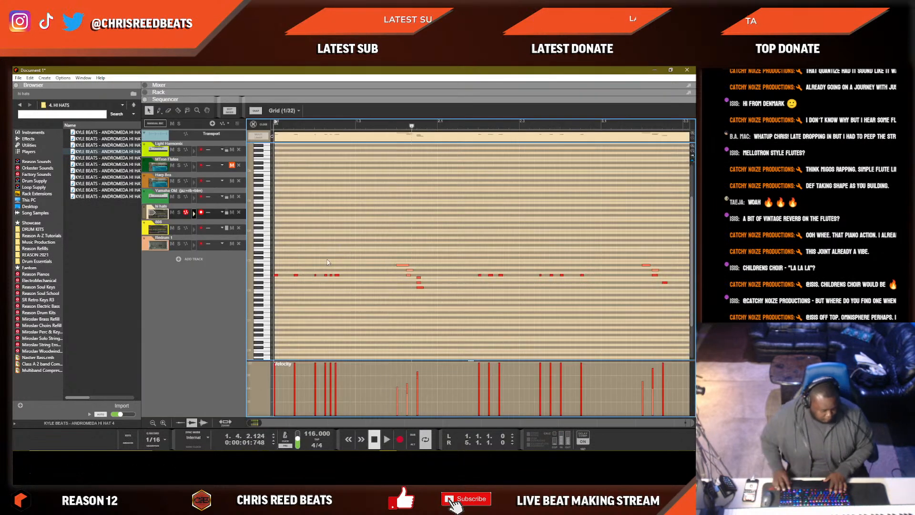
left_click_drag(331, 275, 321, 276)
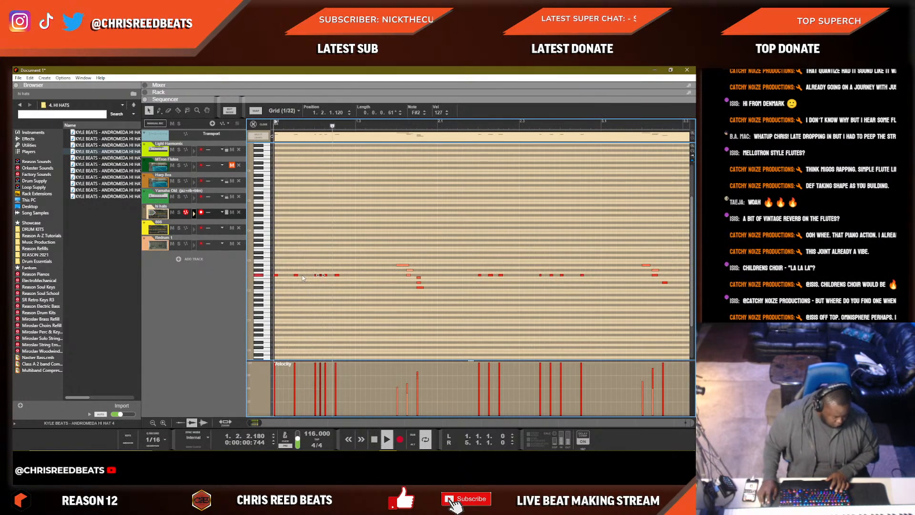
left_click(355, 290)
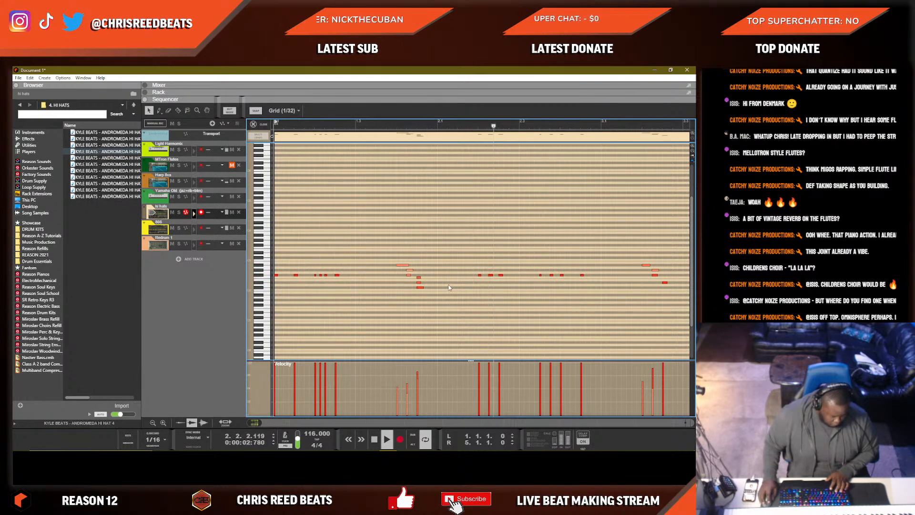
Rework the end of the descending bar 1 roll, moving its C#2 note to 1.4.3.120.
left_click(411, 276)
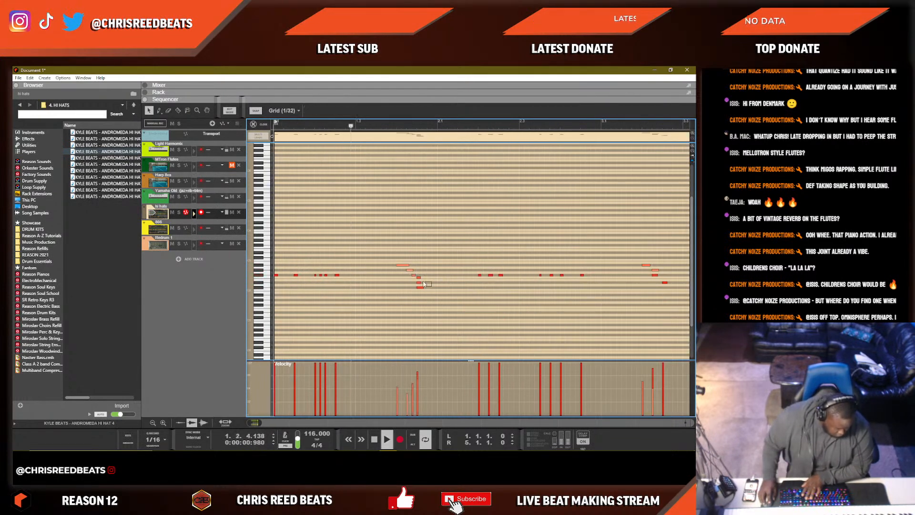
left_click(421, 288)
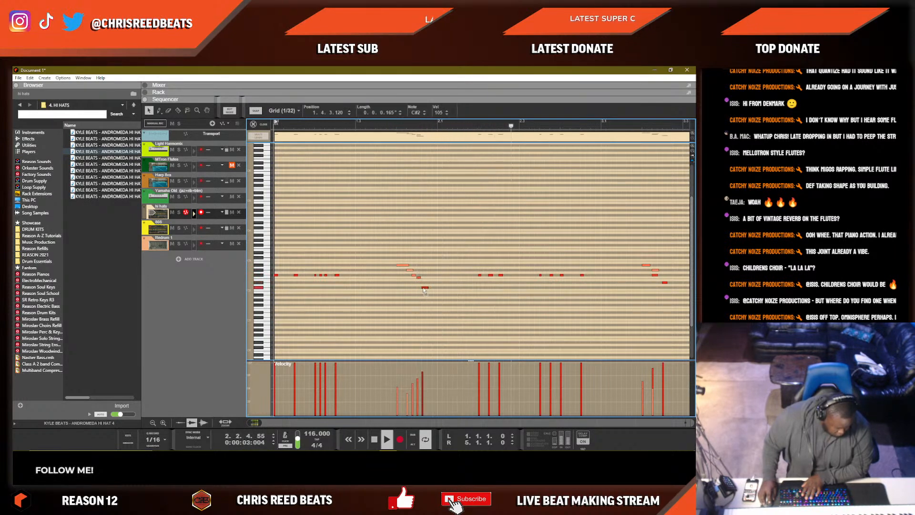
left_click(476, 300)
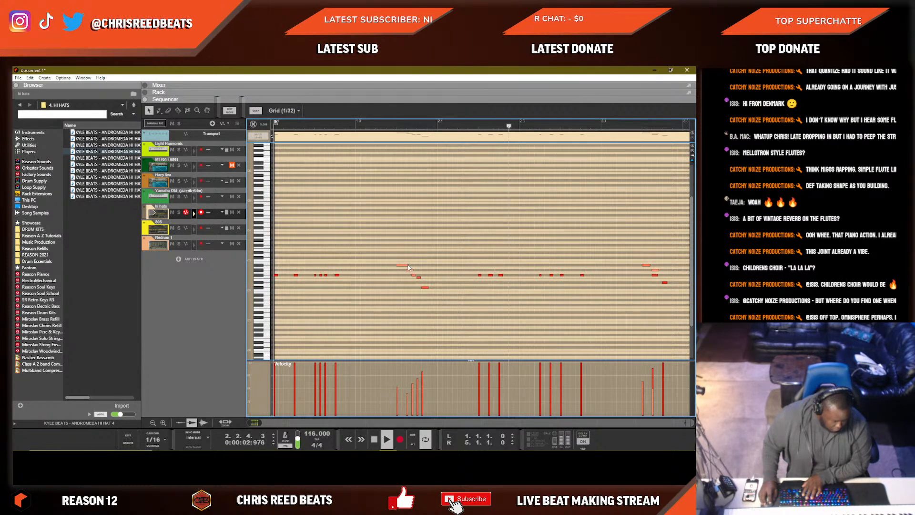
Shorten the A#2 note that starts the bar 1 roll and duplicate it to 1.4.1.120 with a length of 0.0.0.120.
left_click_drag(405, 265, 402, 268)
key("ctrl+d")
key("Return")
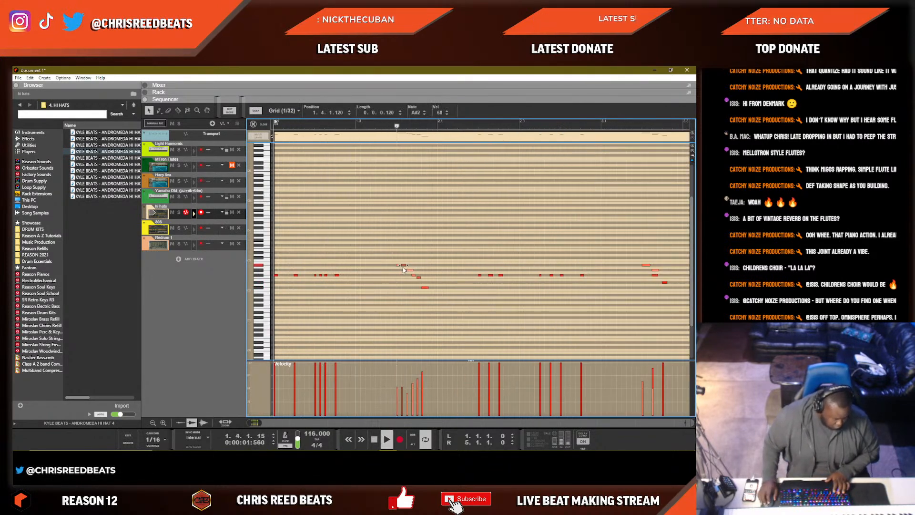
left_click(424, 292)
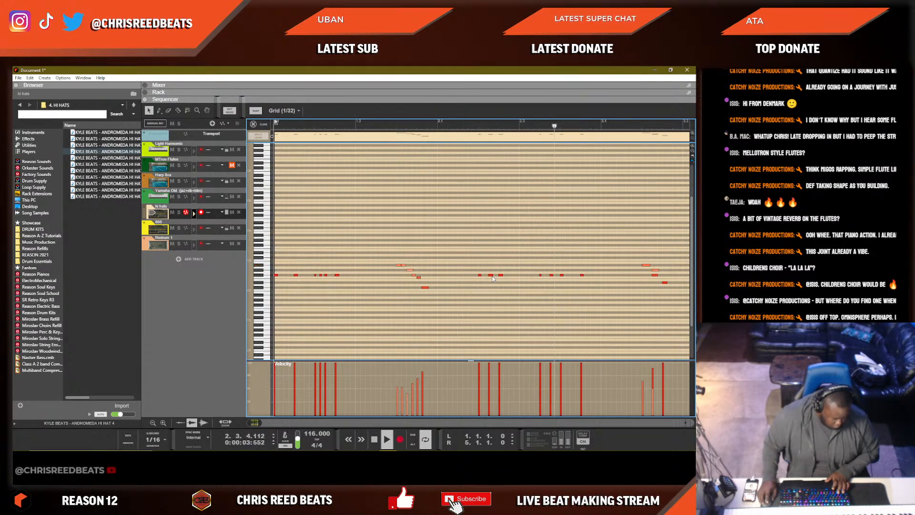
Lower the three hits on beat 2 of bar 2 to C#2, and trim the C#2 note at 1.4.3.120 to length 0.0.0.120.
left_click_drag(519, 286, 478, 270)
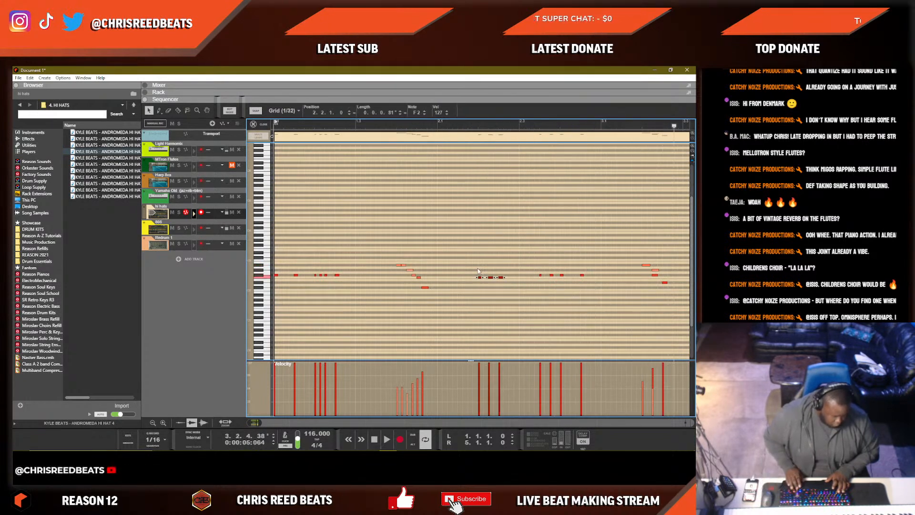
left_click(537, 295)
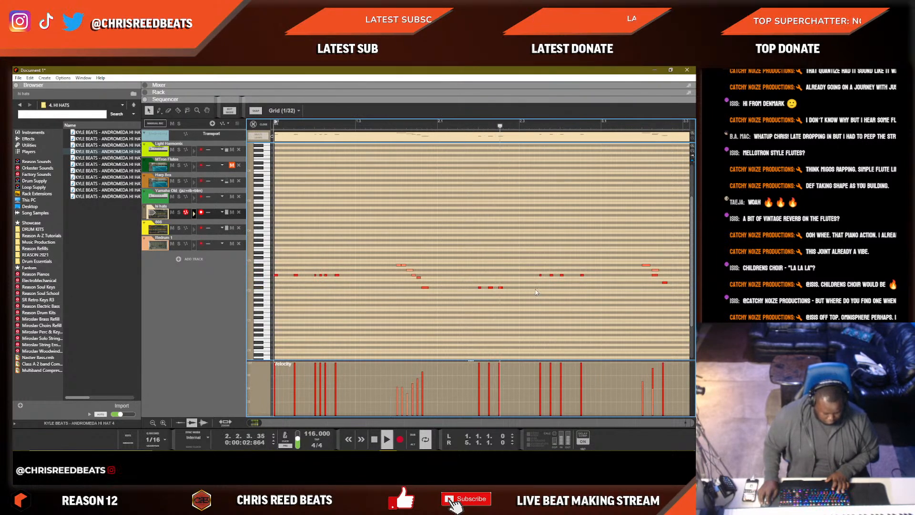
left_click(425, 288)
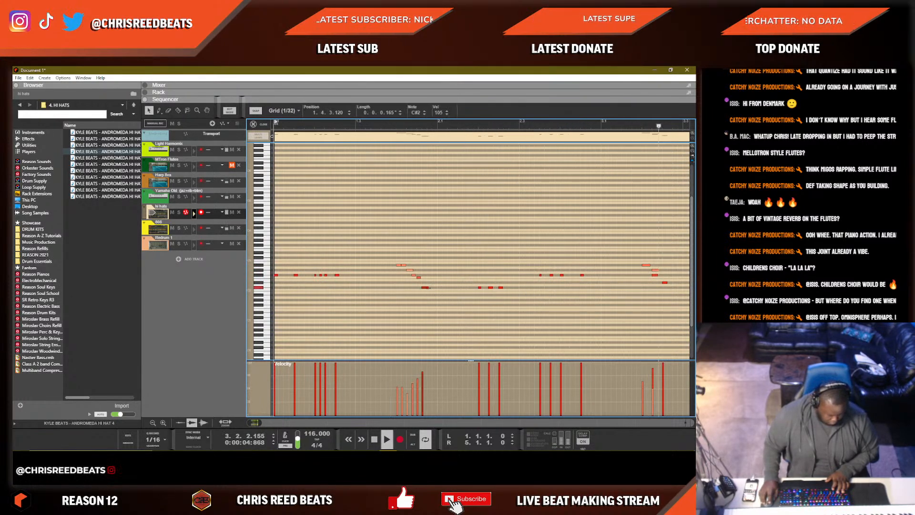
key("space")
key("space")
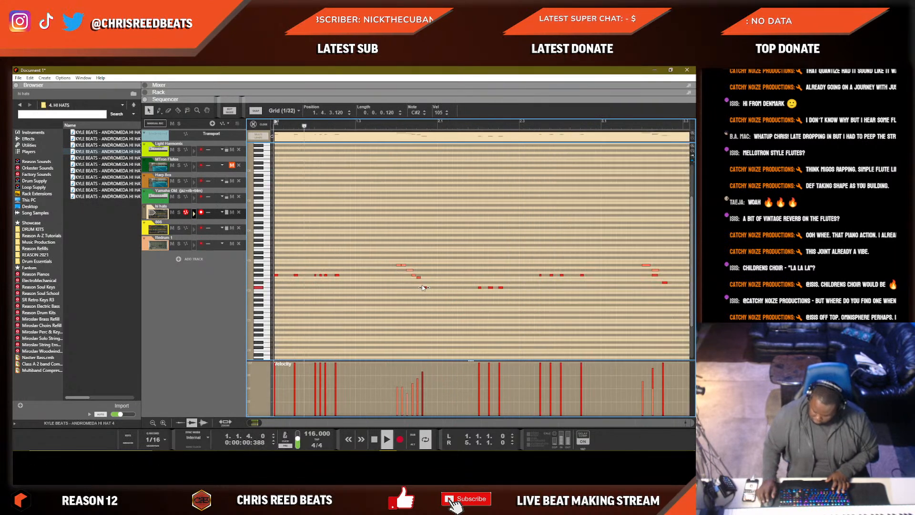
Add F#2 hits with velocity 100 and length 0.0.0.120 at 1.3.1.0, 1.3.3.0, 2.1.1.0 and 2.1.3.0.
left_click(358, 275)
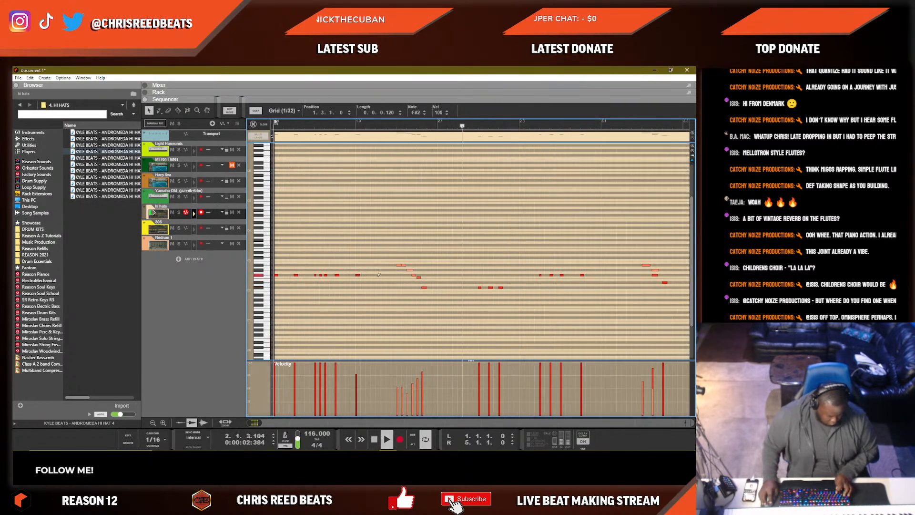
left_click(377, 277)
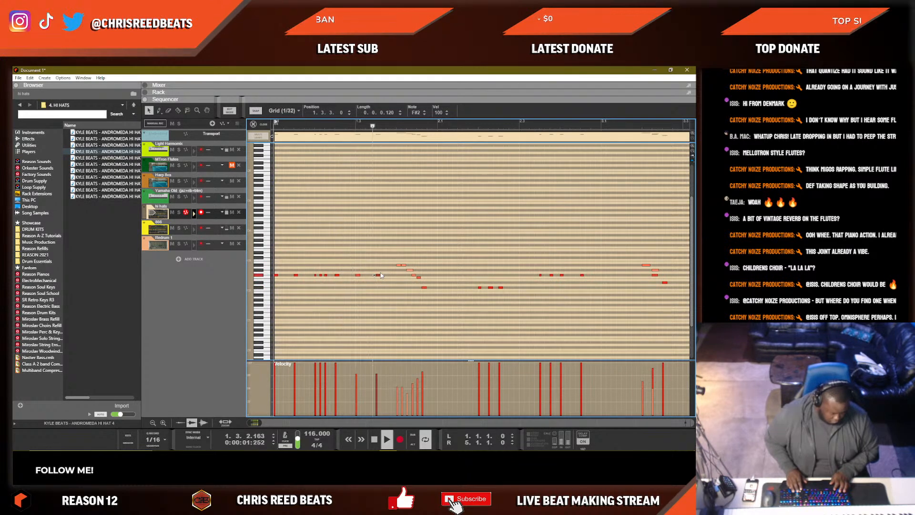
left_click(437, 288)
left_click(424, 288)
left_click(447, 278)
left_click(438, 276)
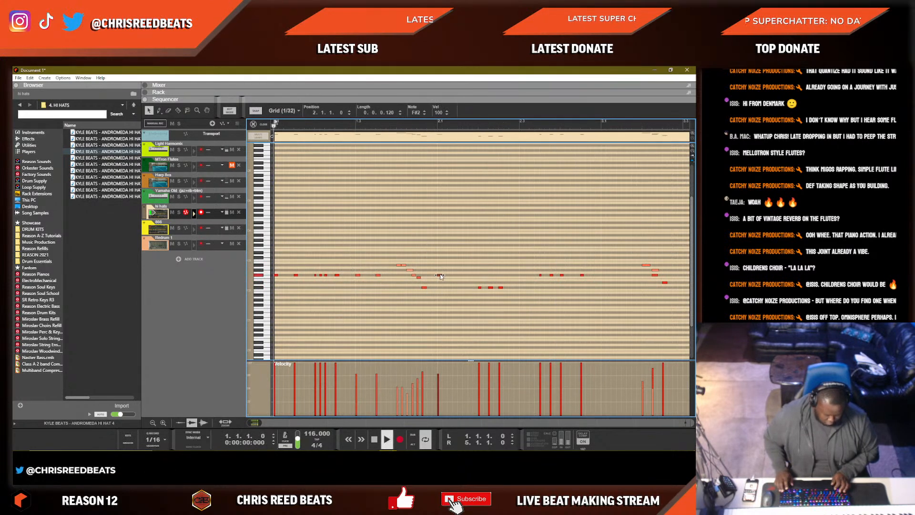
left_click(448, 276)
key("Right")
key("Right")
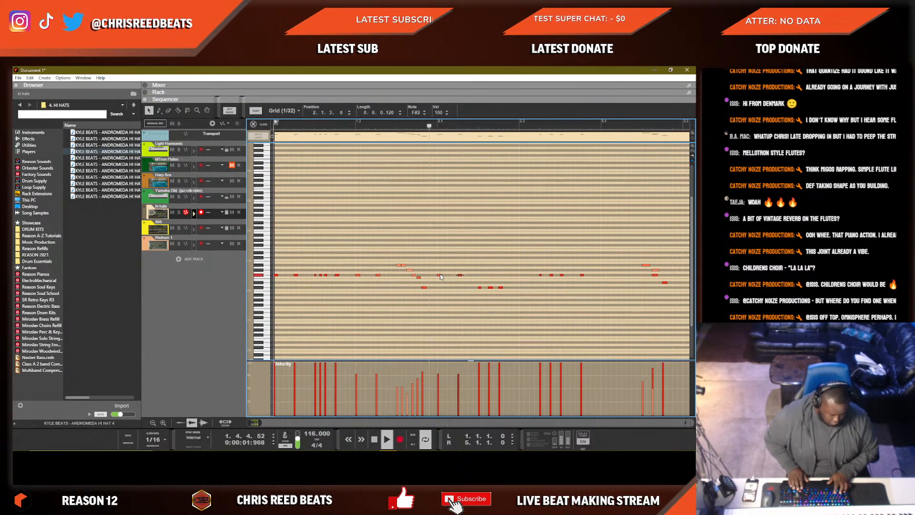
Duplicate a C#2 hit in the bar 2 group to 2.2.1.120.
left_click(502, 299)
left_click(485, 288)
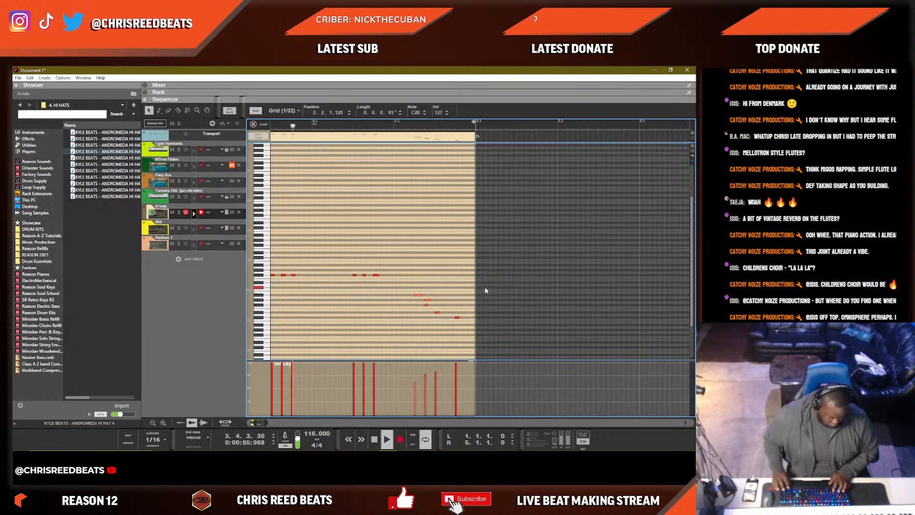
left_click(508, 307)
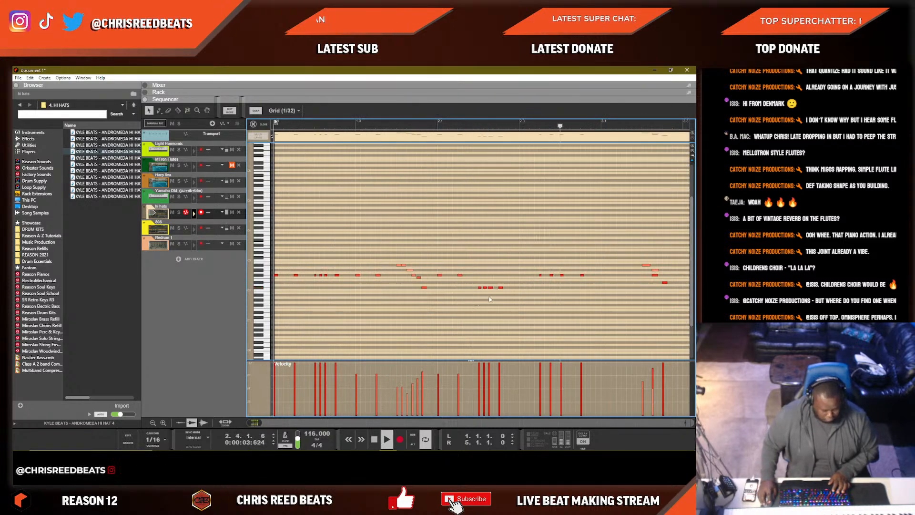
Audition the hi-hat pattern, close the clip's note editor and mute the Yamaha Old track.
key("space")
key("space")
key("F6")
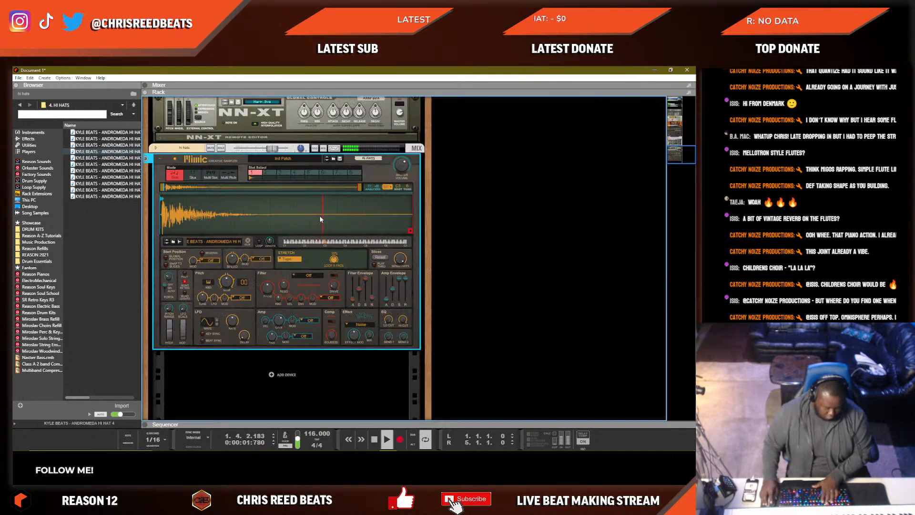
key("F7")
key("Escape")
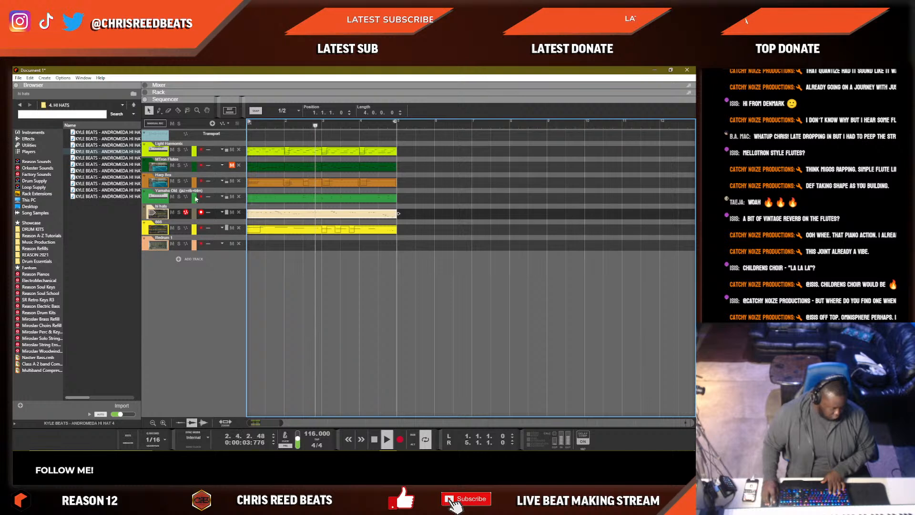
left_click(172, 196)
left_click(323, 205)
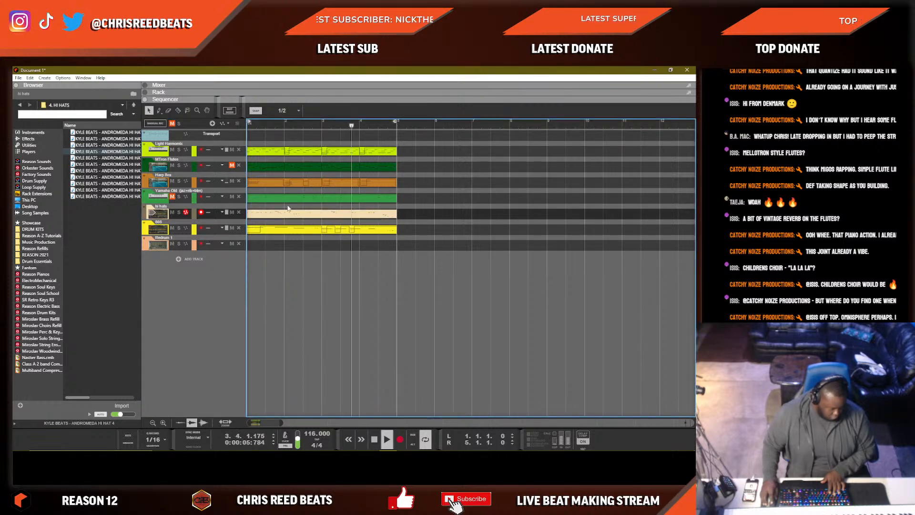
Adjust the Harp Bra channel's level in the mixer and mute the Harp Bra track in the sequencer.
key("F6")
key("F5")
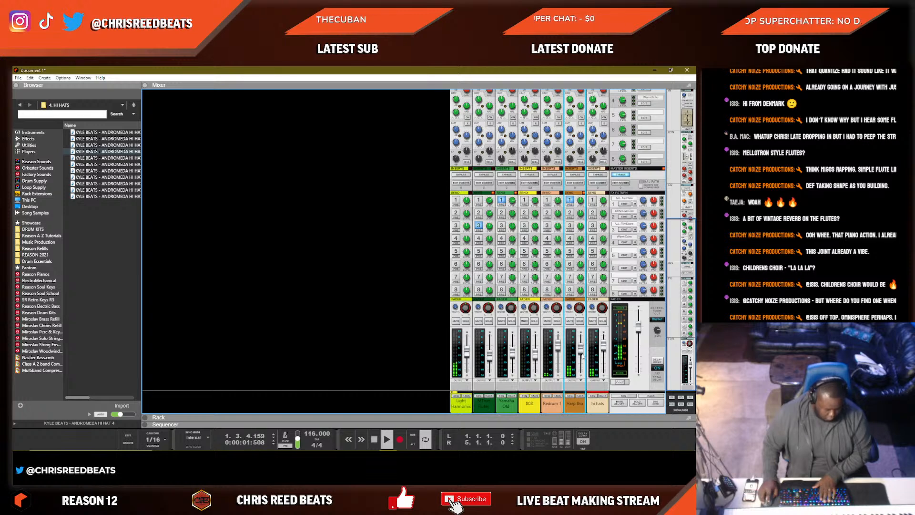
left_click_drag(581, 355, 582, 350)
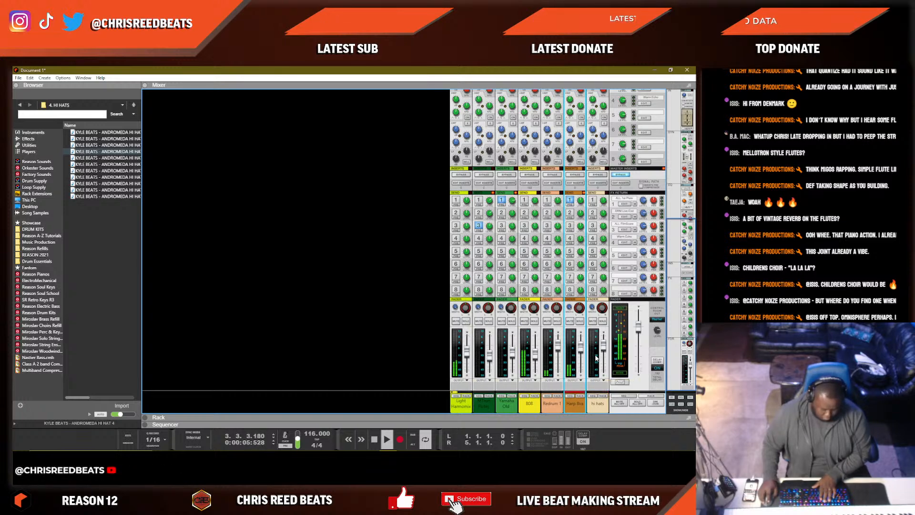
key("F7")
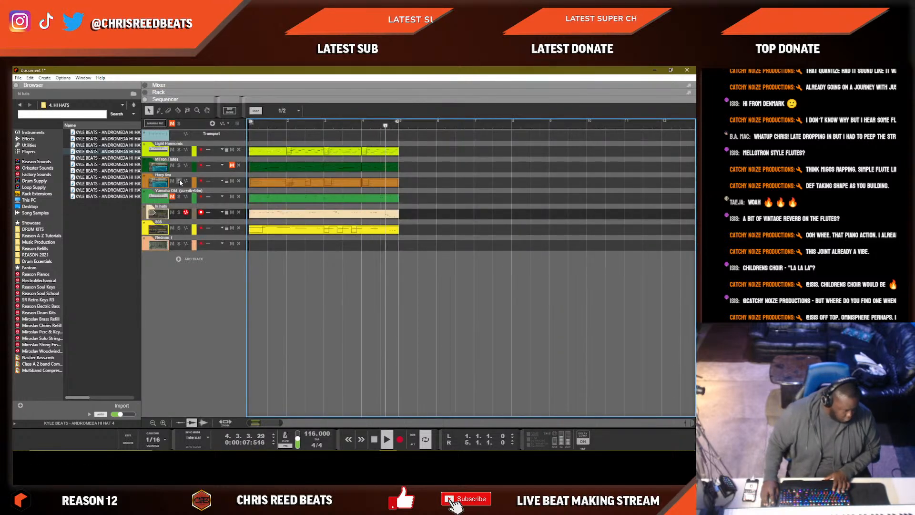
left_click(228, 182)
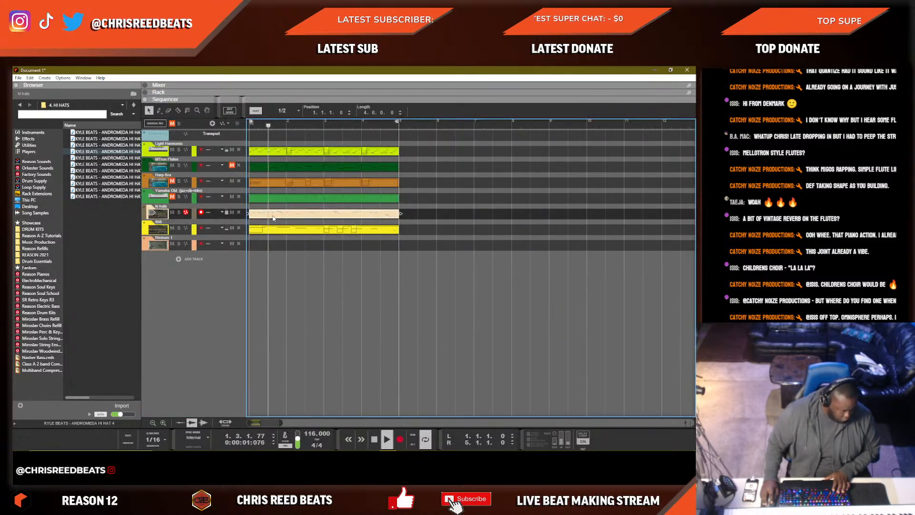
Shorten the hi-hat clip to its first two bars and duplicate it to 3.1.1.0.
double_click(273, 216)
scroll(492, 272, "down", 5)
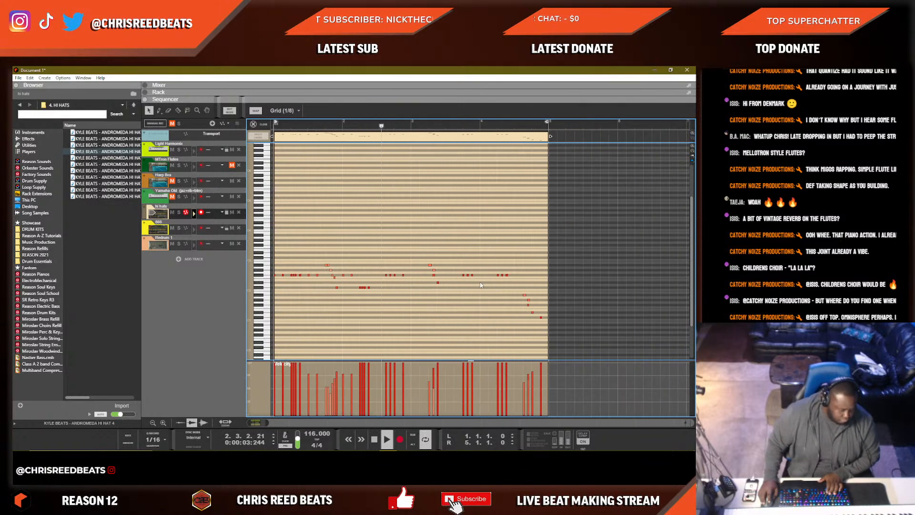
scroll(481, 293, "up", 3)
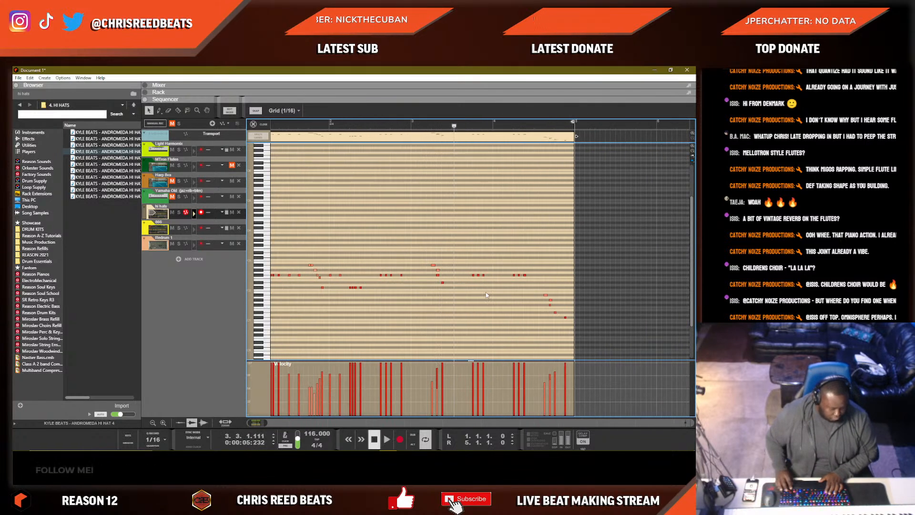
left_click_drag(604, 136, 432, 143)
key("ctrl+d")
key("space")
key("space")
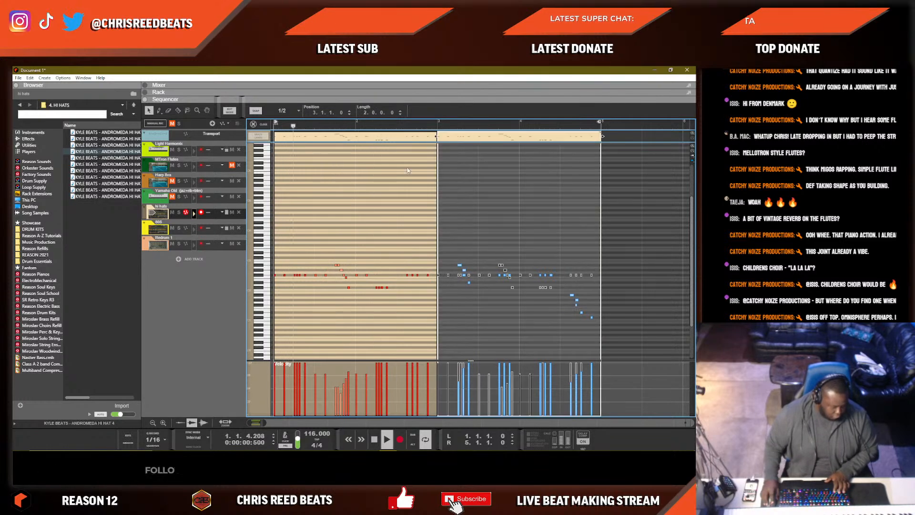
Add an F#2 hit with length 0.0.1.0 and velocity 100 at 2.4.2.0, and select all the hi-hat notes.
left_click(350, 299)
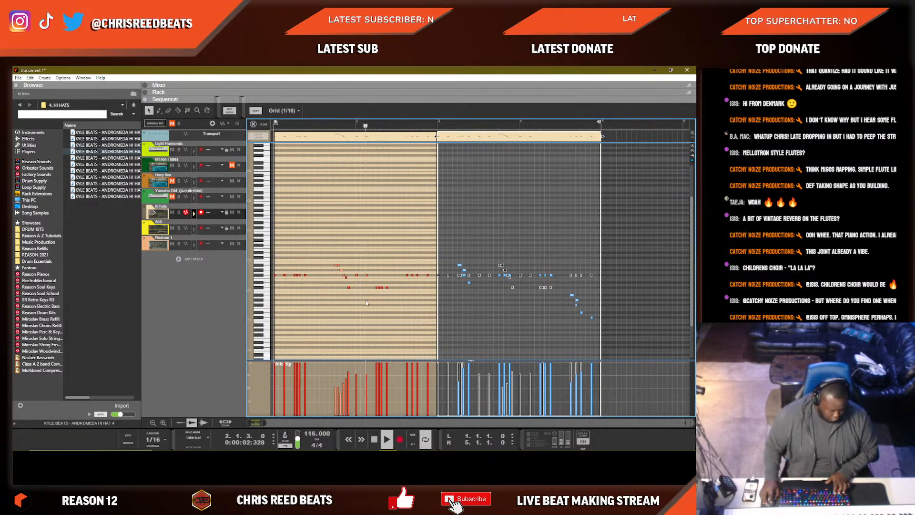
left_click(419, 275)
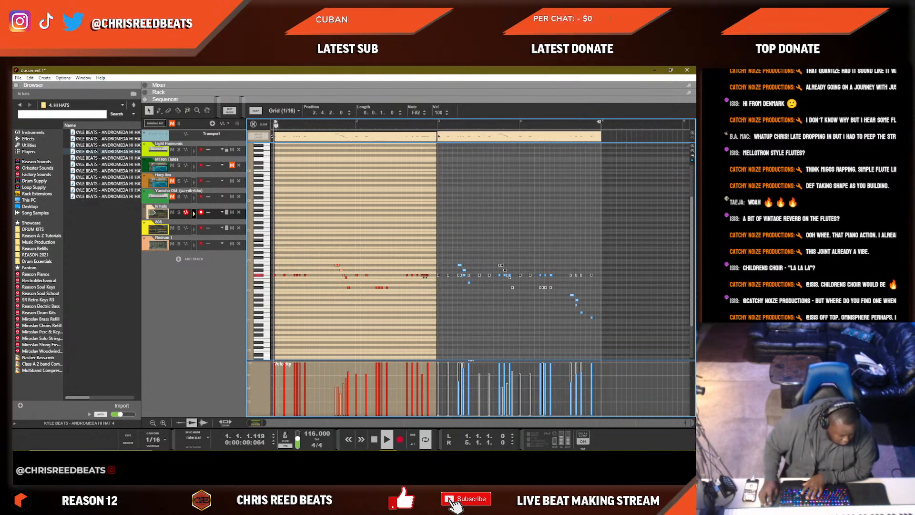
key("ctrl+a")
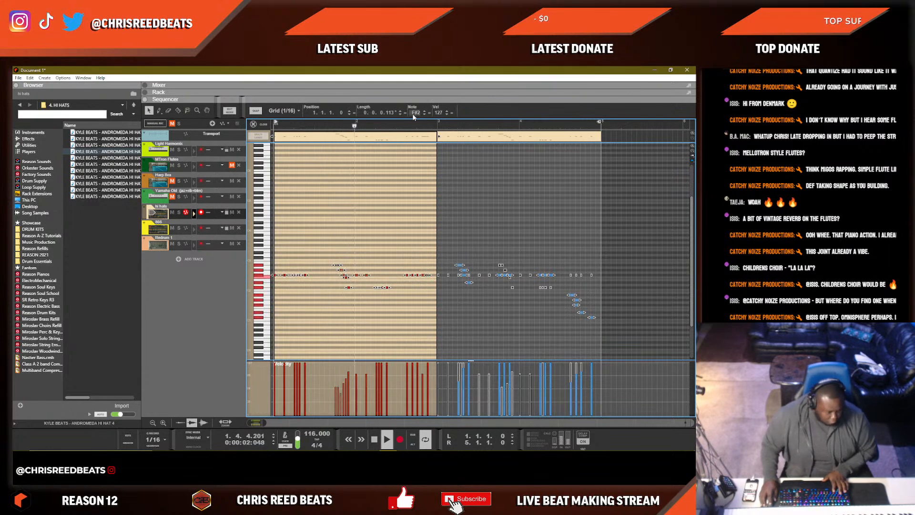
Delete the C#2 note near the end of bar 1 and thin out the C#2 group on beat 2 of bar 2.
left_click_drag(366, 317, 345, 287)
key("Delete")
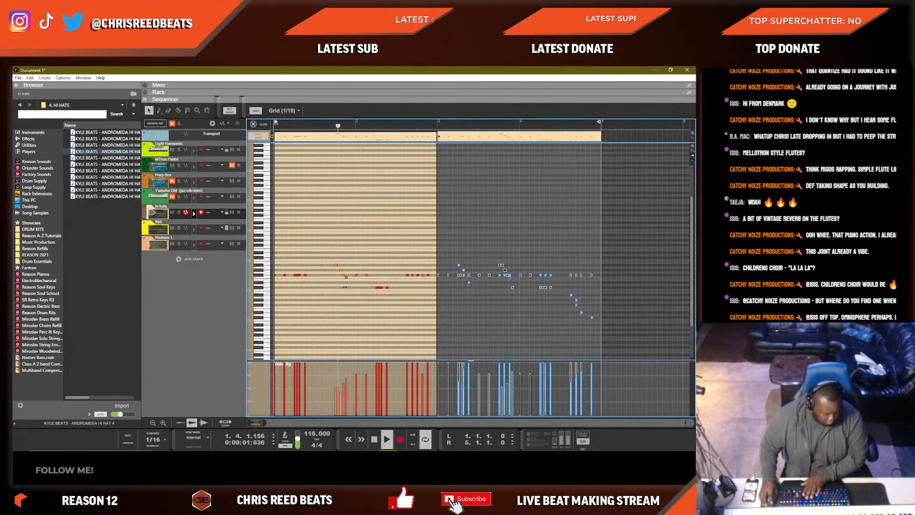
left_click(384, 287)
key("Delete")
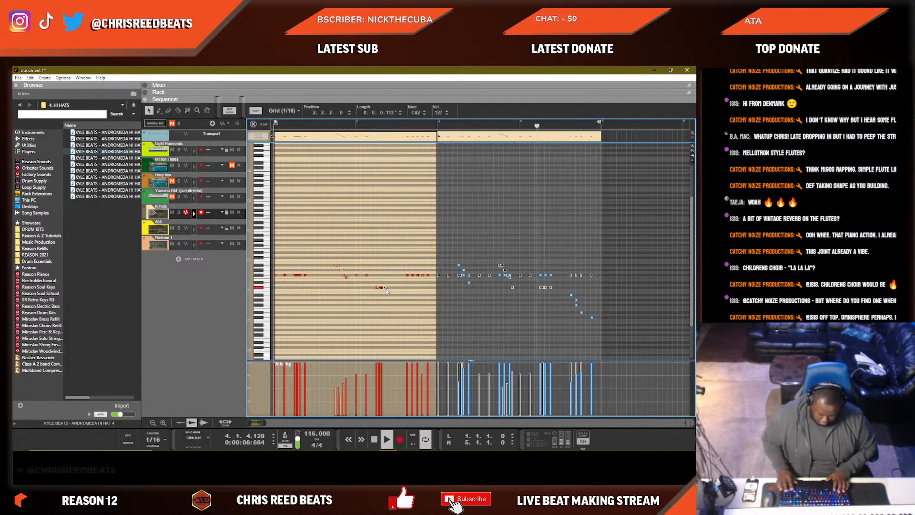
key("space")
left_click(382, 288)
key("ctrl+z")
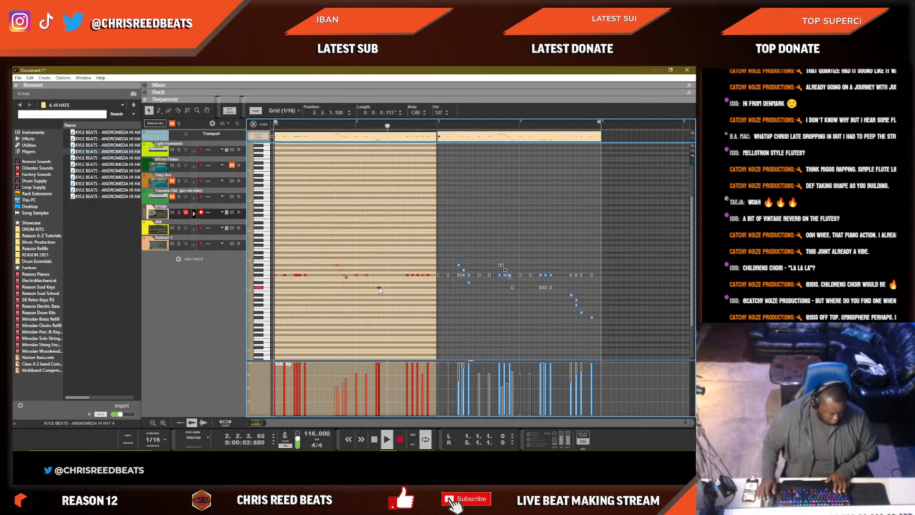
left_click(394, 294)
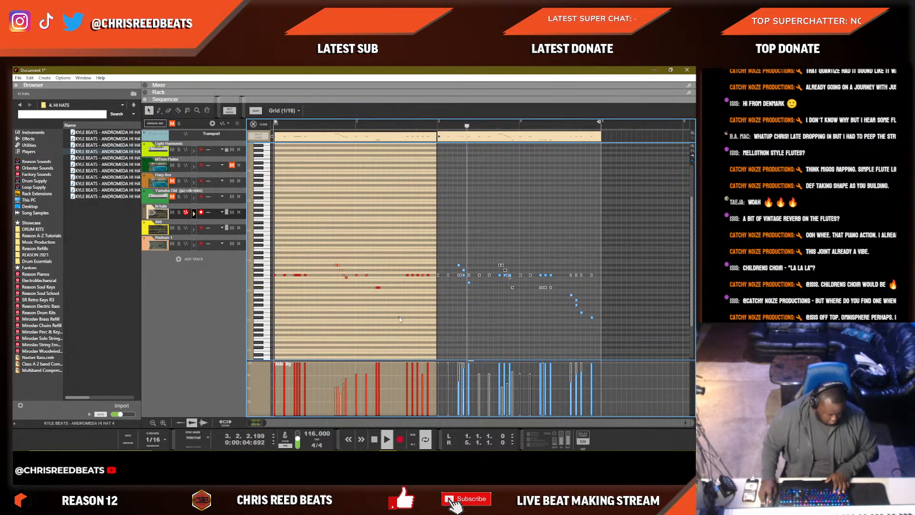
key("space")
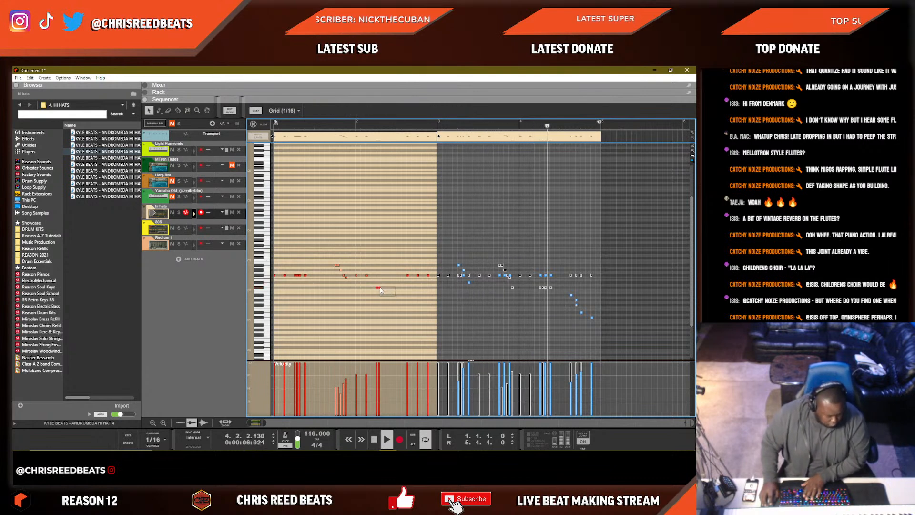
Arrange the C#2 group in bar 2 as three evenly spaced hits at 2.2.1.0, 2.2.2.0 and 2.2.3.0.
left_click_drag(381, 288, 378, 287)
key("ctrl+k")
key("ctrl+d")
left_click(403, 297)
Add three F#2 hits with velocity 100 and length 0.0.0.120 at 2.4.3.120, 2.4.4.0 and 2.4.4.120.
key("h")
key("h")
key("h")
key("h")
key("h")
key("h")
key("h")
key("h")
key("h")
key("h")
key("h")
key("h")
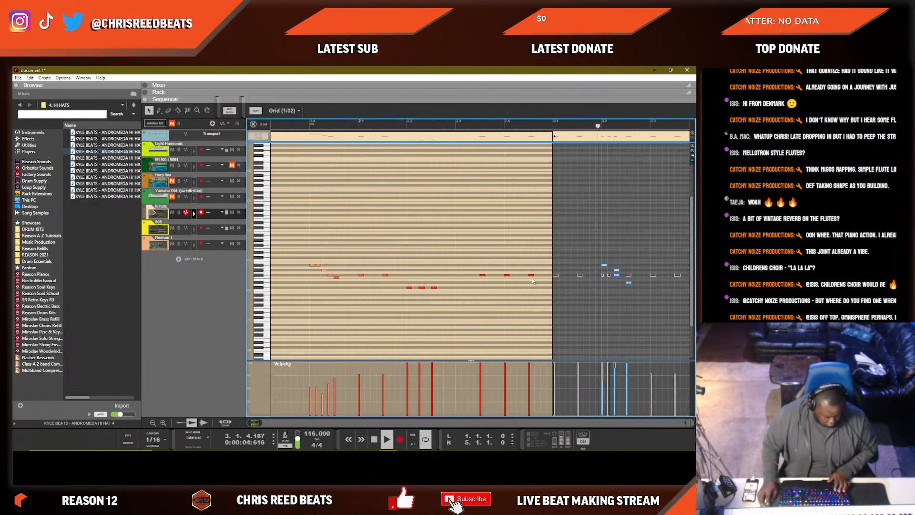
key("space")
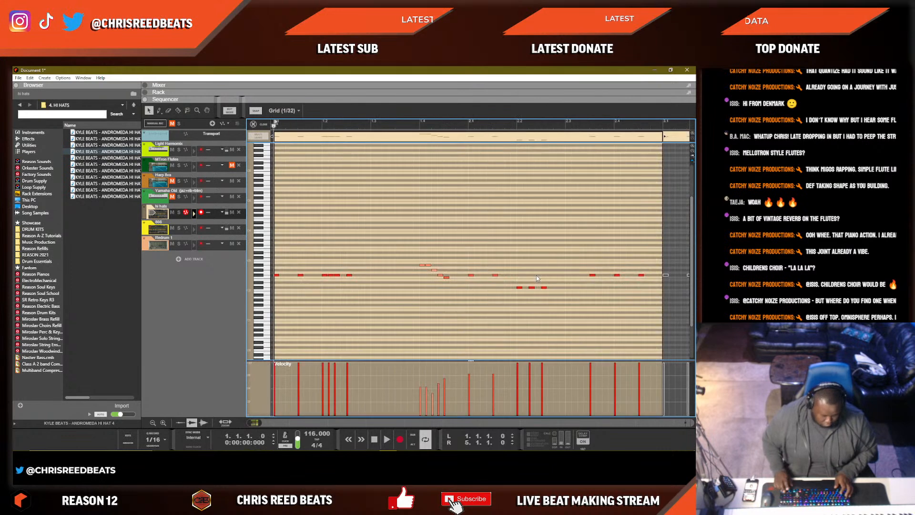
left_click(647, 274)
left_click(652, 275)
left_click(657, 275)
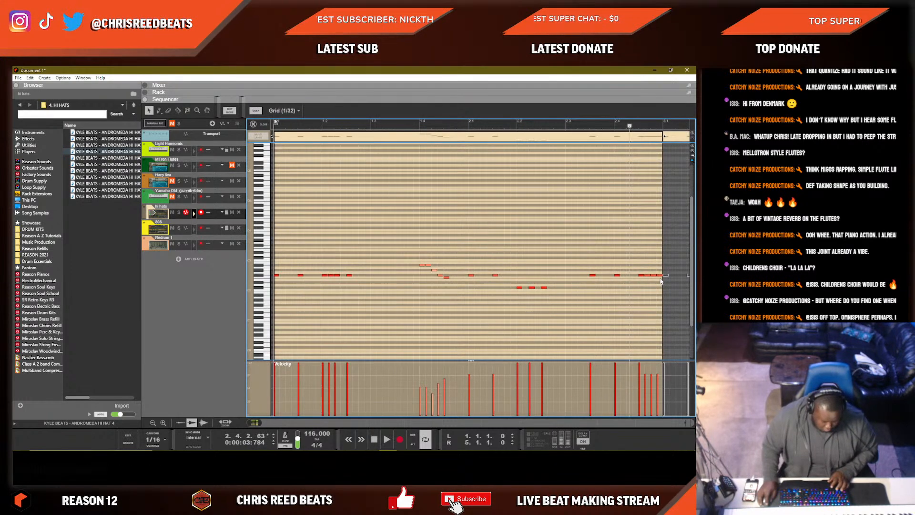
Lower the three hits that end bar 2 into a descending roll starting on E2 at 2.4.3.120.
left_click_drag(660, 281, 661, 266)
key("Down")
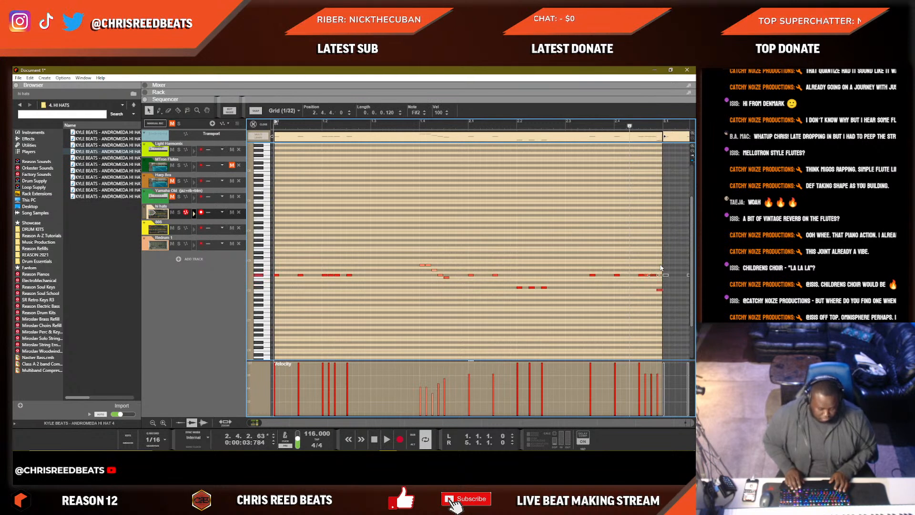
key("space")
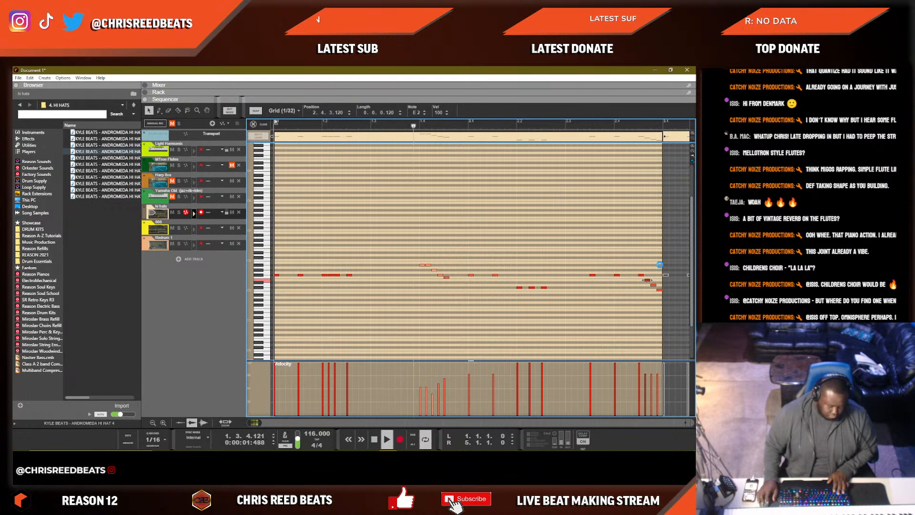
key("ctrl+s")
left_click(657, 316)
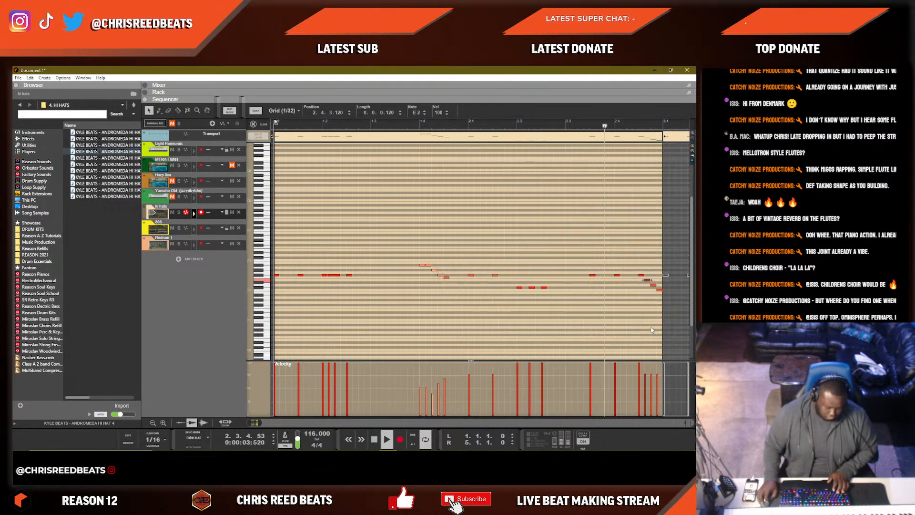
Replace the hi-hat clip in bars 3 and 4 with a duplicate of the edited two-bar clip.
key("ctrl+e")
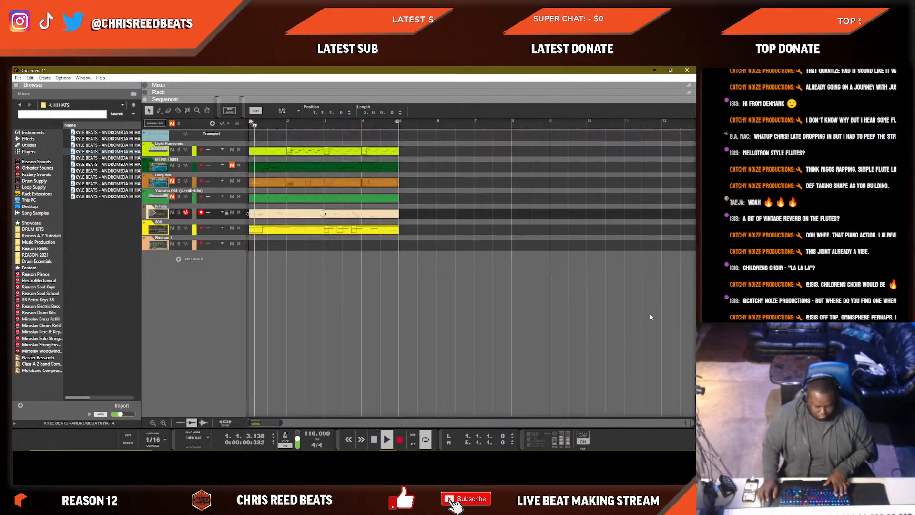
left_click_drag(416, 207, 390, 213)
key("Delete")
left_click(260, 213)
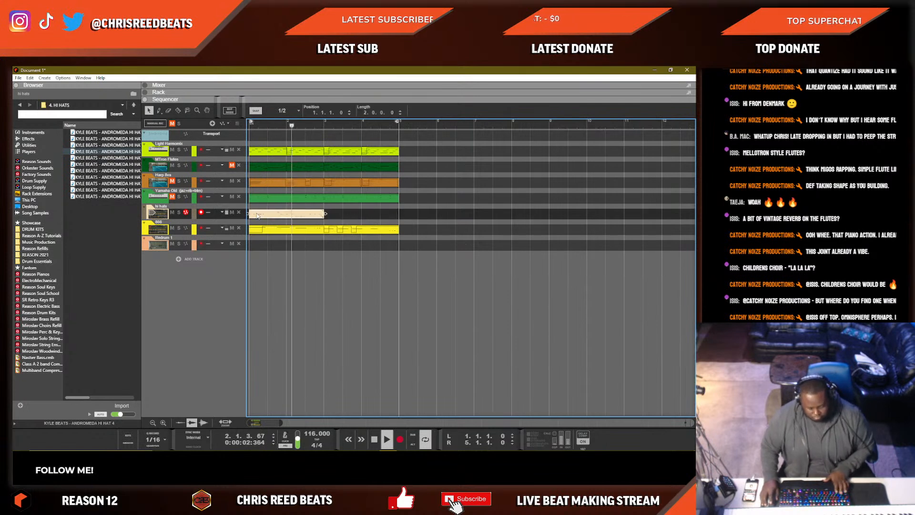
key("ctrl+d")
left_click(500, 225)
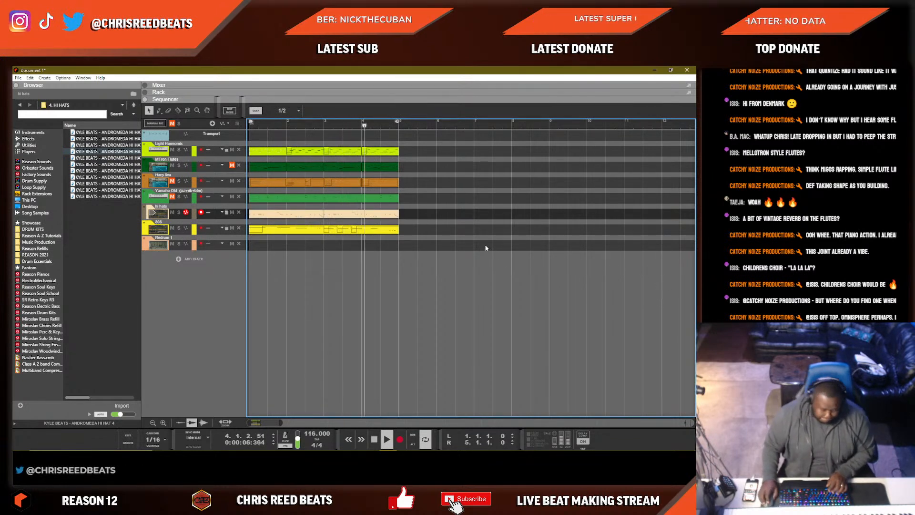
Select the Redrum 1 track and show its device in the rack together with the sequencer.
left_click(219, 245)
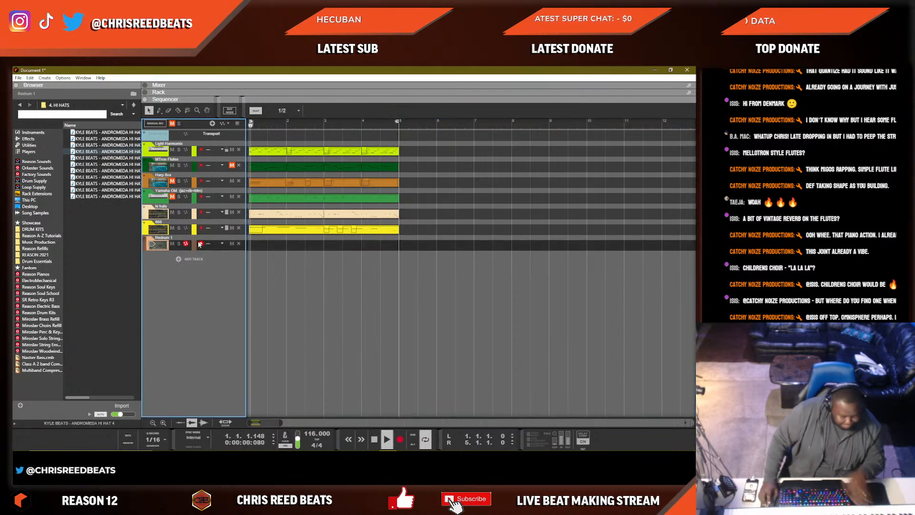
key("F6")
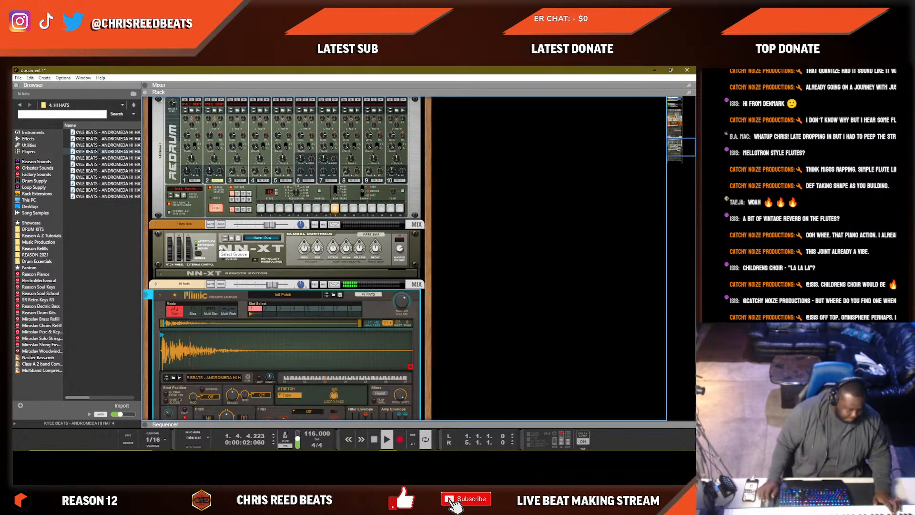
left_click(197, 138)
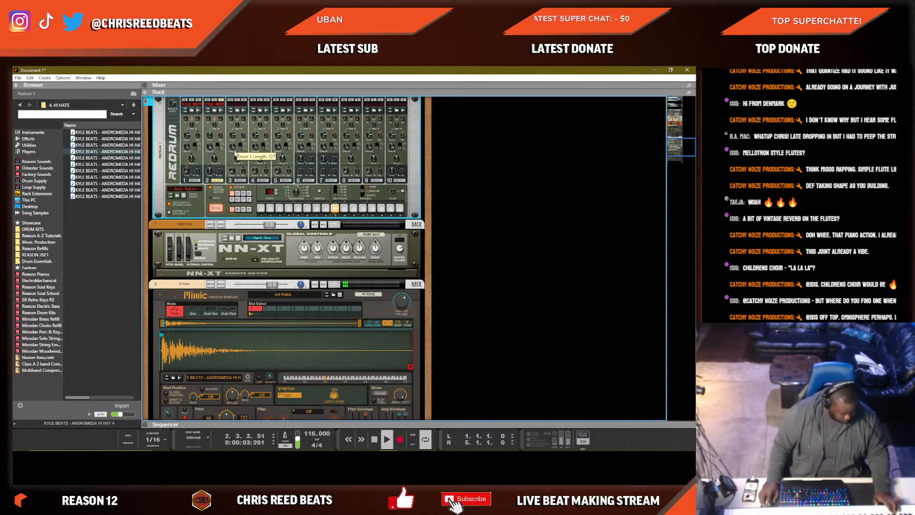
scroll(277, 244, "down", 3)
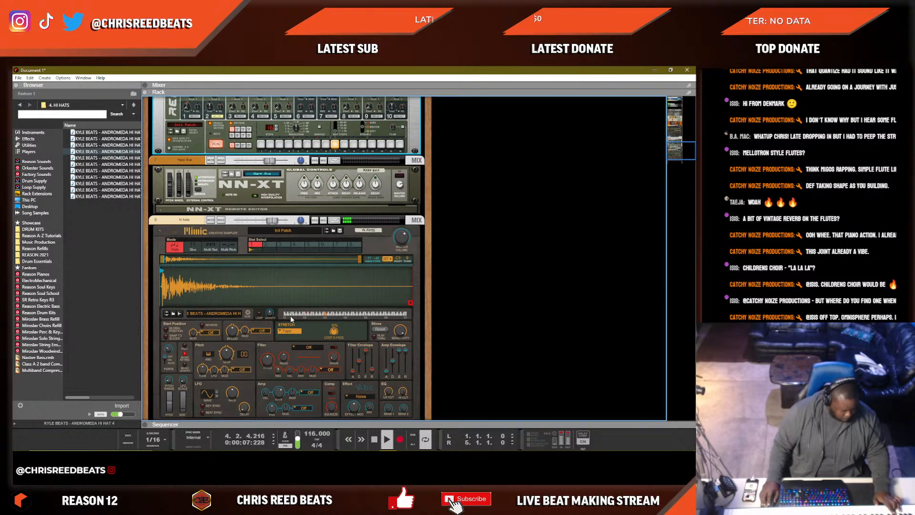
scroll(290, 315, "up", 1)
scroll(322, 342, "down", 1)
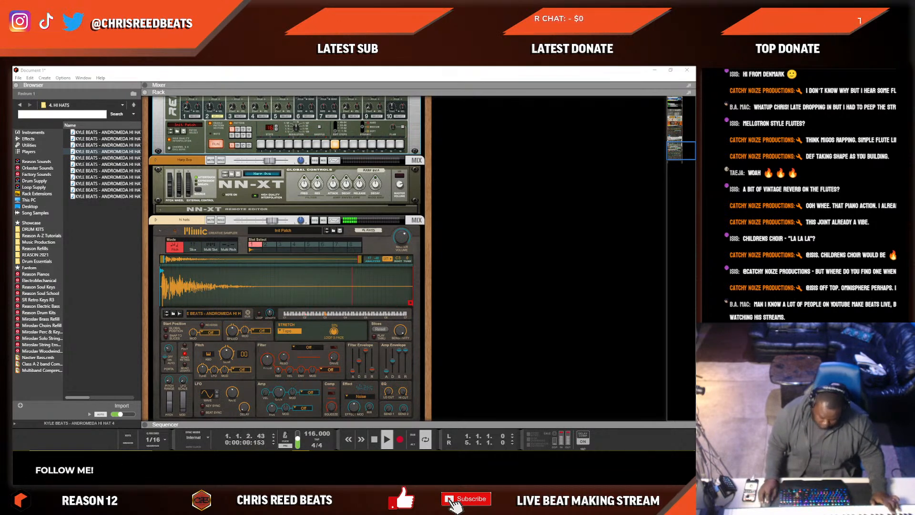
left_click(531, 184)
key("F7")
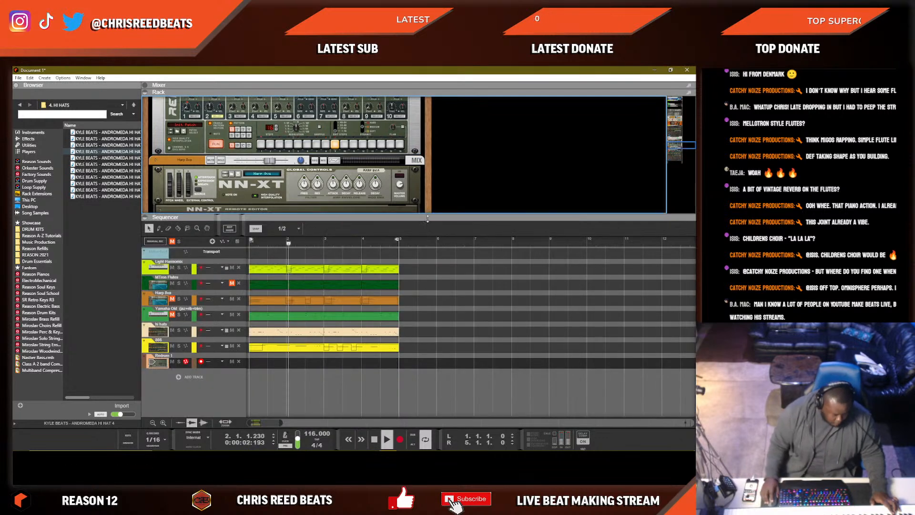
scroll(305, 195, "up", 1)
scroll(304, 194, "up", 2)
Target the Redrum device for browsing and open the 5. SNARES sample folder.
left_click(185, 113)
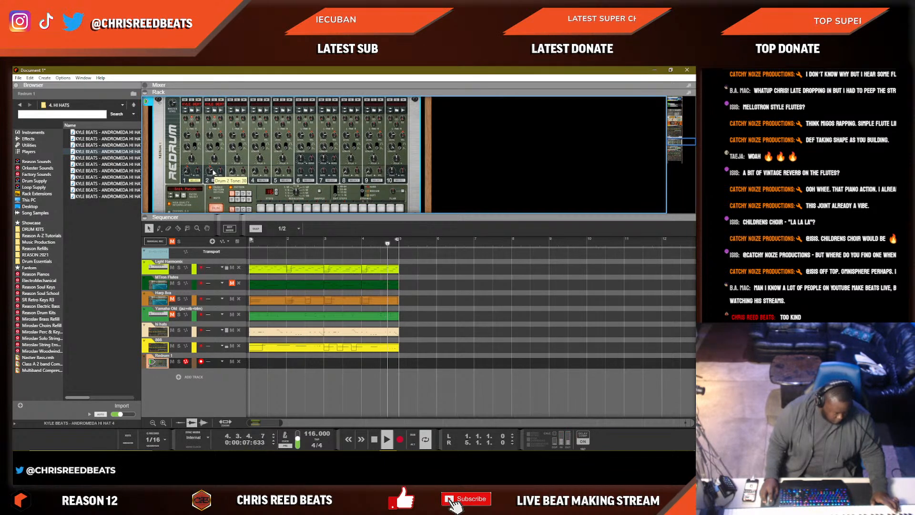
left_click(134, 106)
double_click(87, 158)
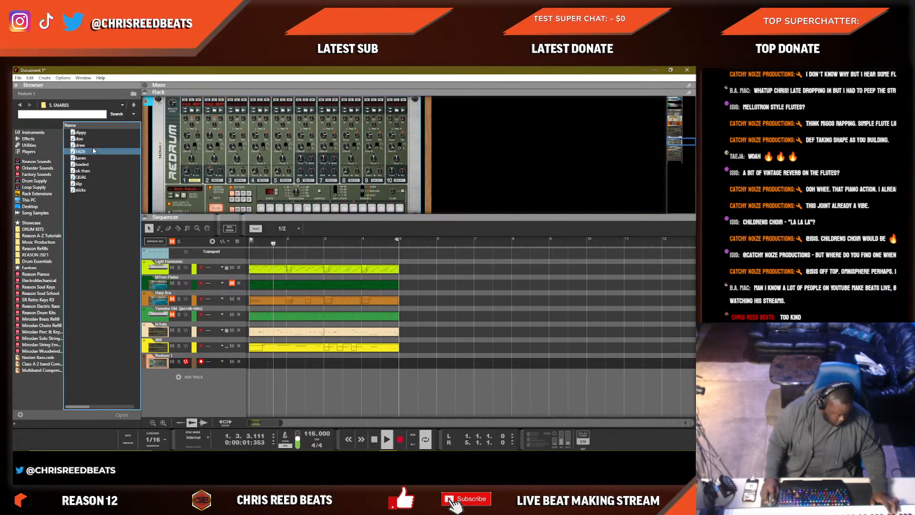
Audition the snare samples, load slip onto Redrum channel 4 and place hits on pattern steps 3 and 15.
left_click(90, 151)
left_click(91, 164)
left_click(89, 151)
left_click(89, 178)
left_click(89, 184)
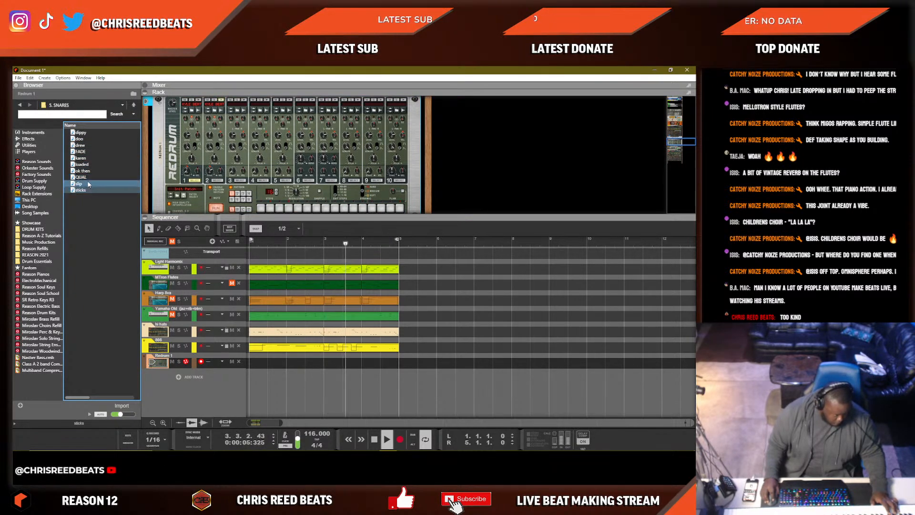
left_click_drag(90, 184, 268, 127)
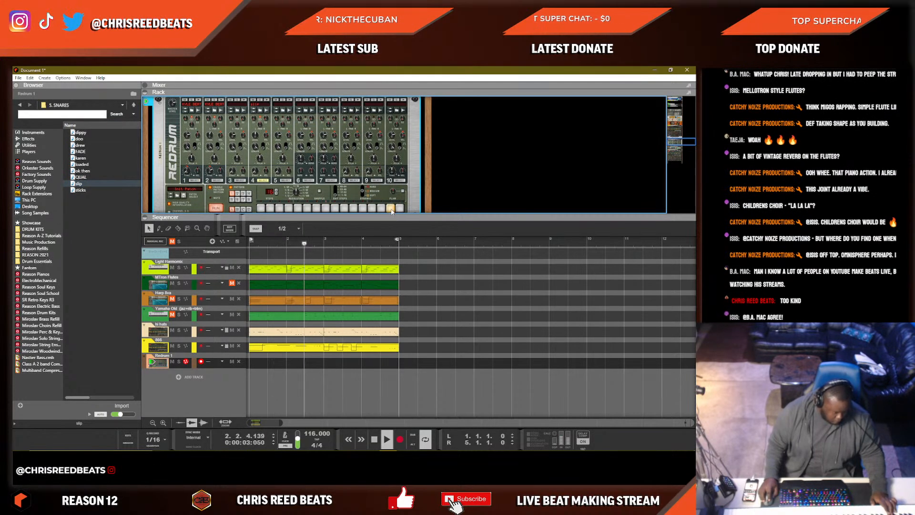
left_click(280, 208)
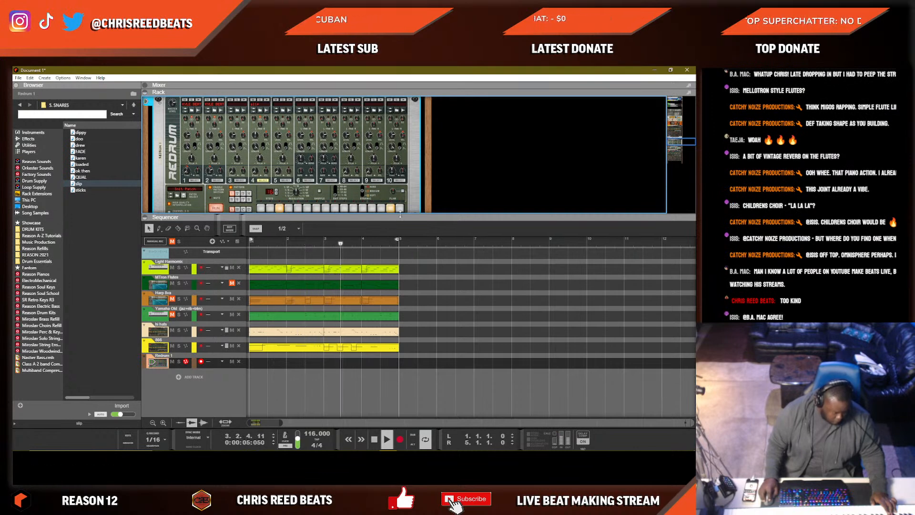
Add a Mimic Creative Sampler track below Redrum 1 and release the browser's focus on it.
left_click(195, 377)
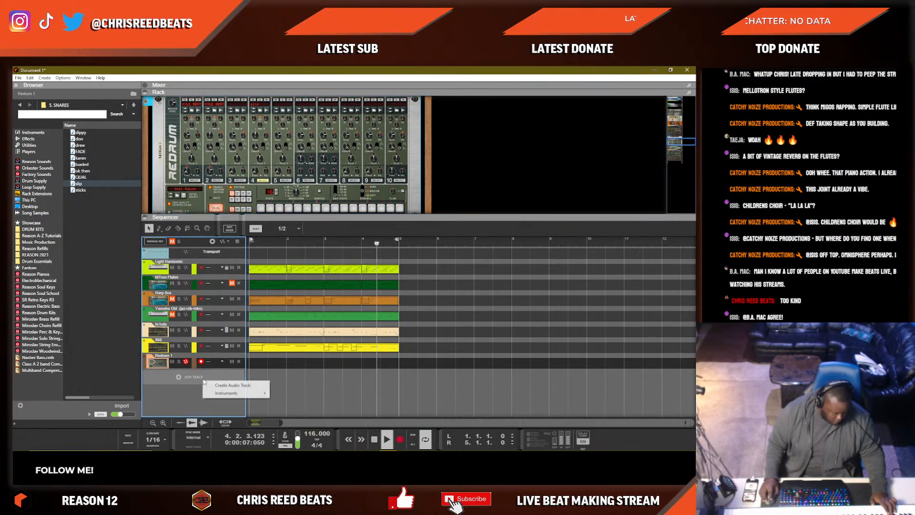
mouse_move(243, 397)
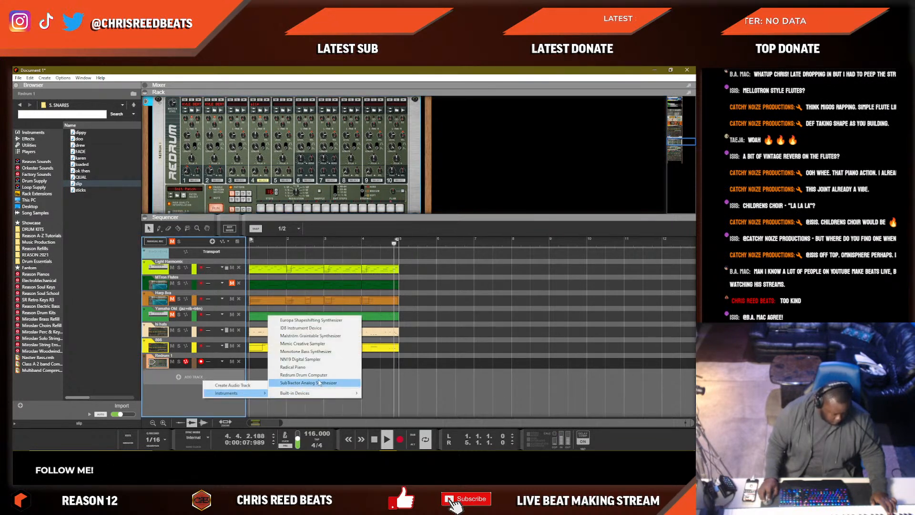
left_click(318, 344)
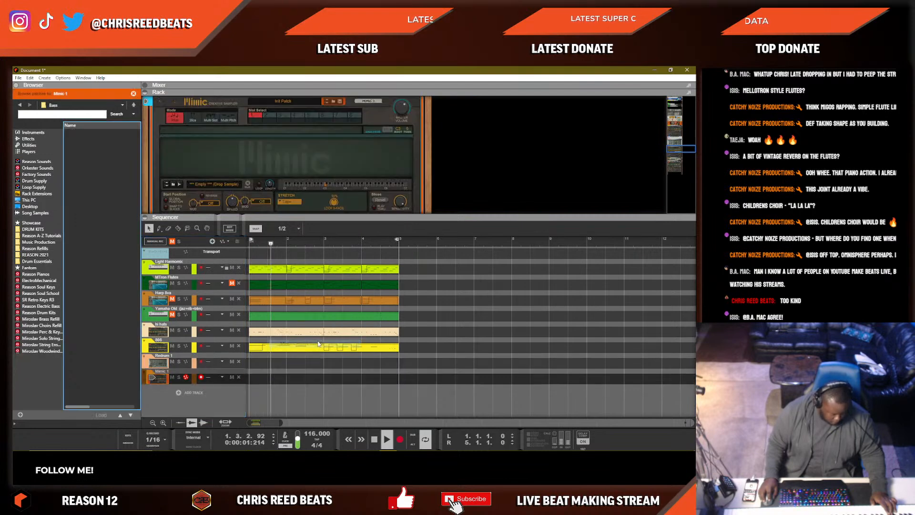
left_click(133, 93)
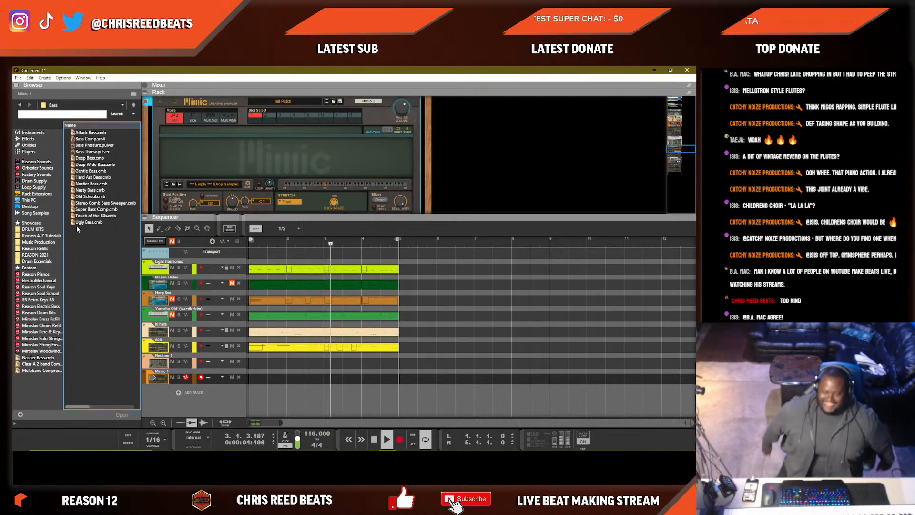
left_click(101, 164)
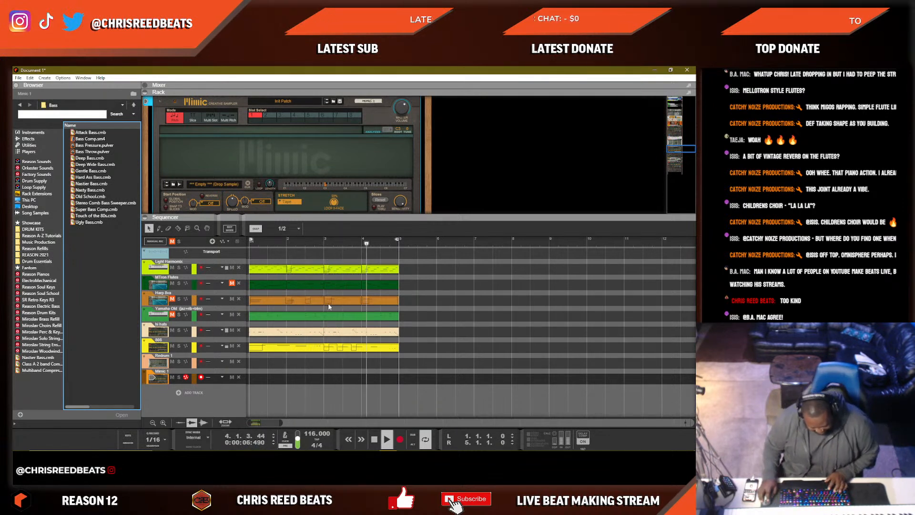
Copy the Redrum 1 pattern to its sequencer track across bars 1 to 4.
left_click(196, 367)
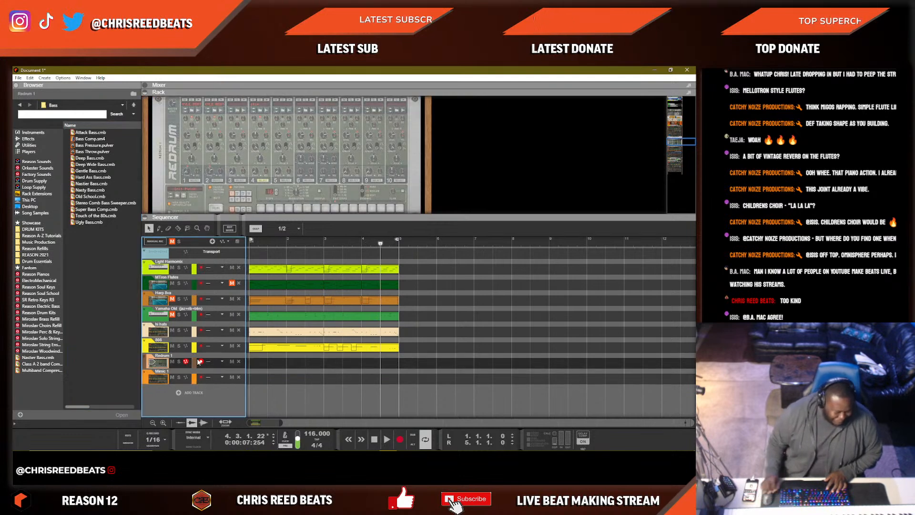
right_click(255, 200)
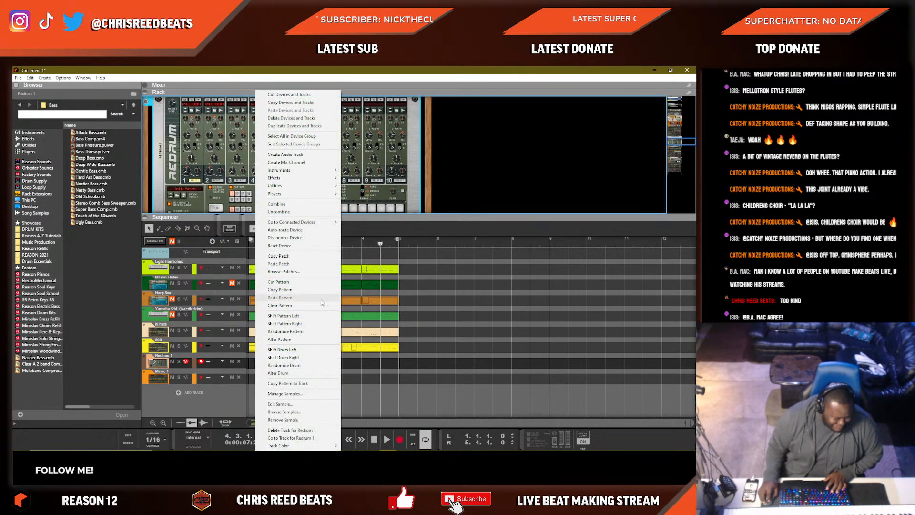
left_click(307, 383)
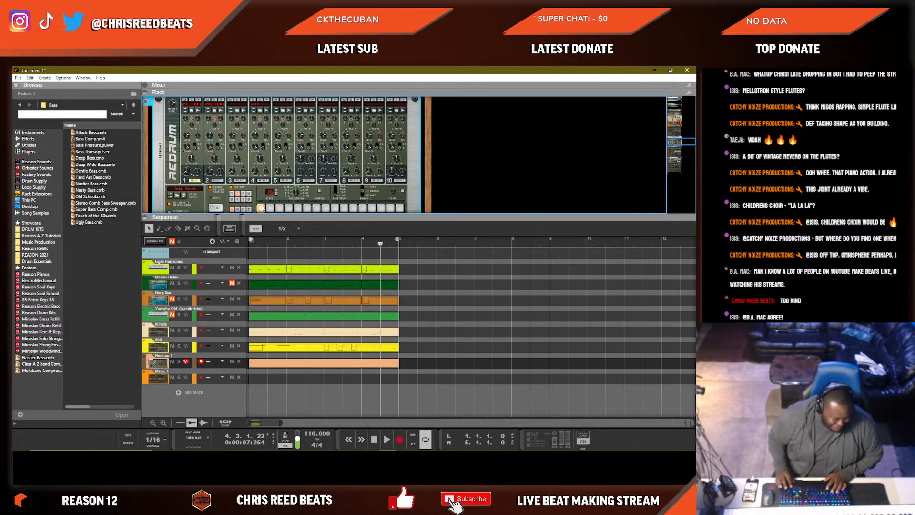
Restart the loop from bar 1 and place Redrum pattern hits on steps 11 and 16.
key("space")
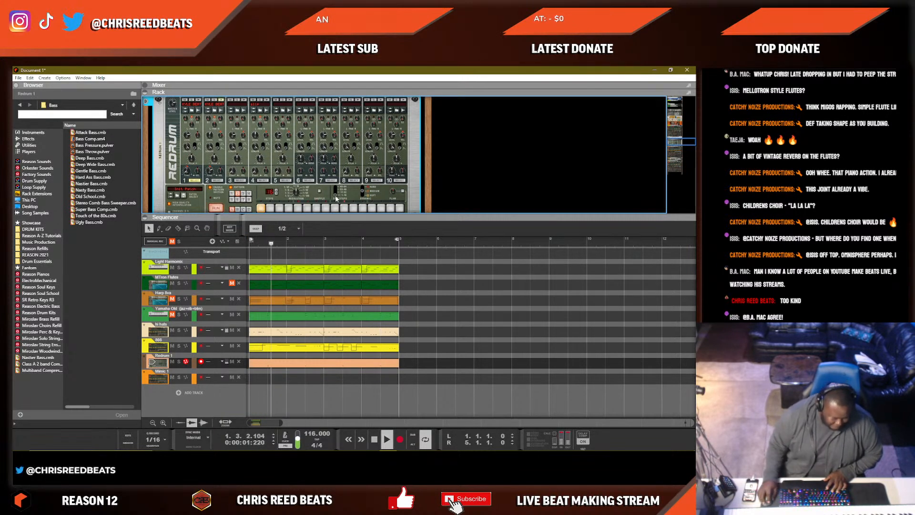
key("space")
key("KP_0")
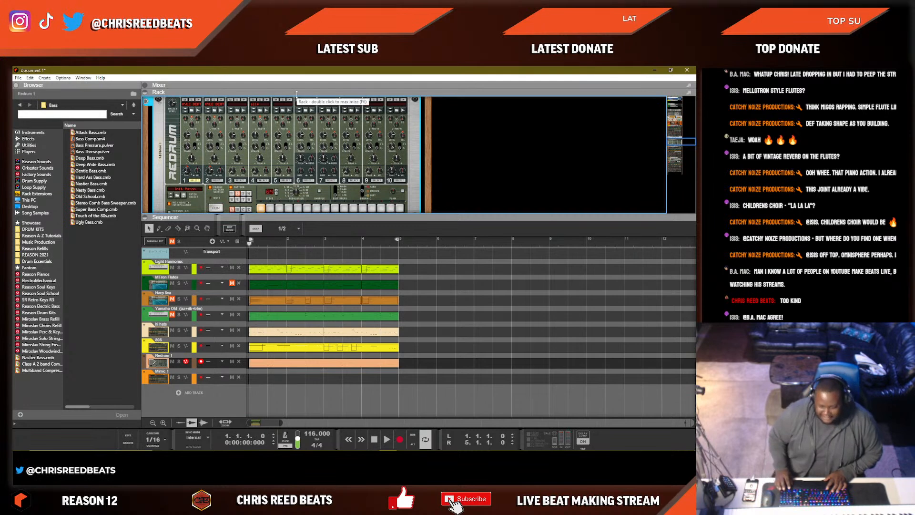
key("space")
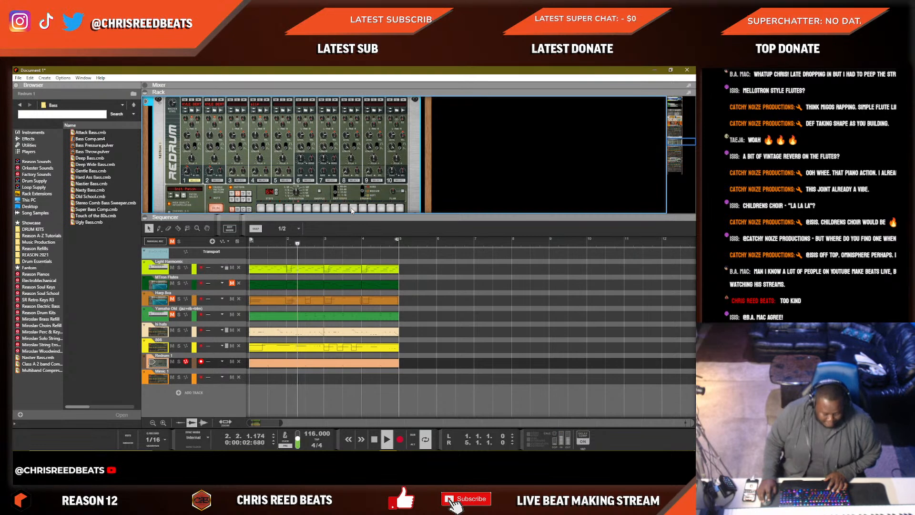
key("space")
key("KP_0")
key("space")
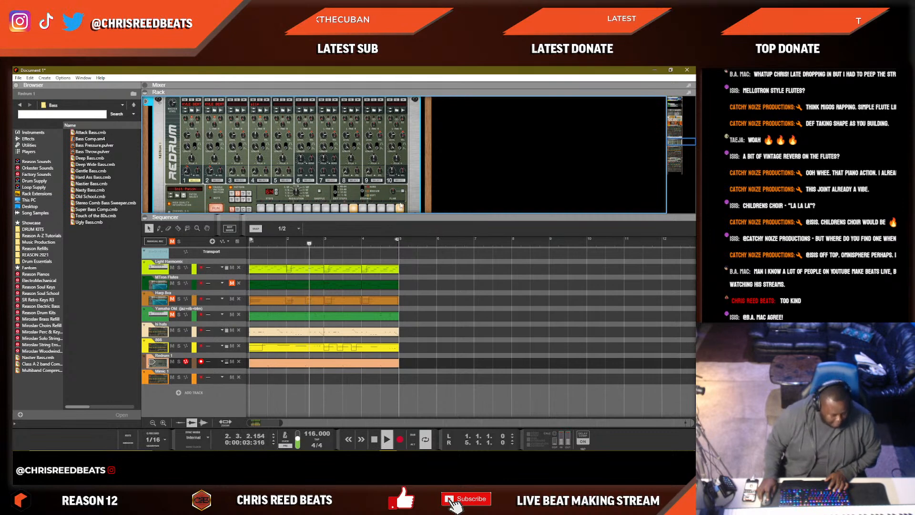
Switch Redrum's editable step range and try hits on steps 1 and 3 while the loop plays.
key("space")
key("KP_0")
key("space")
left_click(342, 190)
left_click(261, 208)
left_click(280, 209)
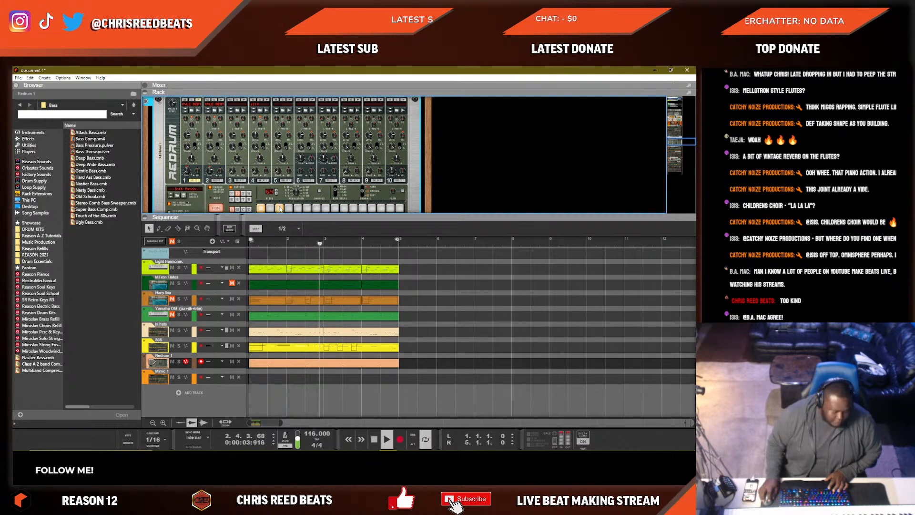
left_click(281, 207)
Replay the beat from bar 1, place Redrum hits on steps 11 and 15, and stop playback.
key("space")
key("KP_0")
key("space")
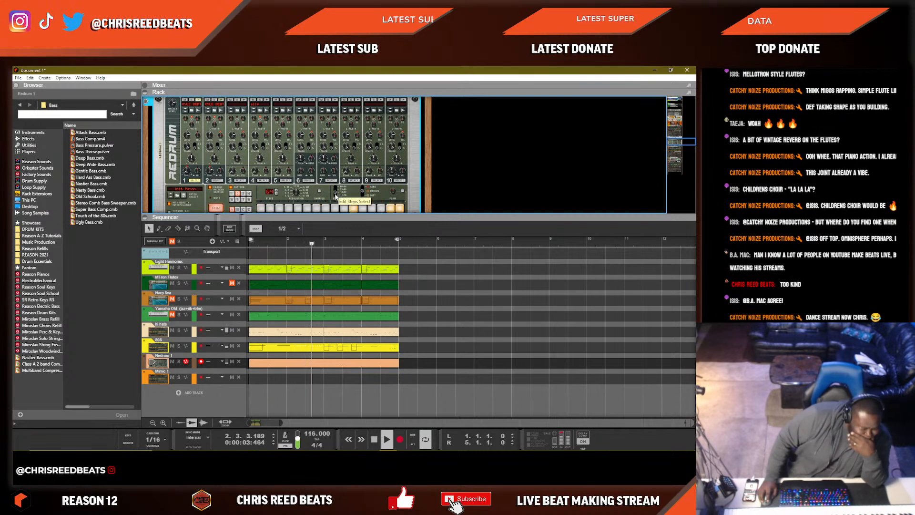
key("KP_0")
key("KP_0")
key("KP_Enter")
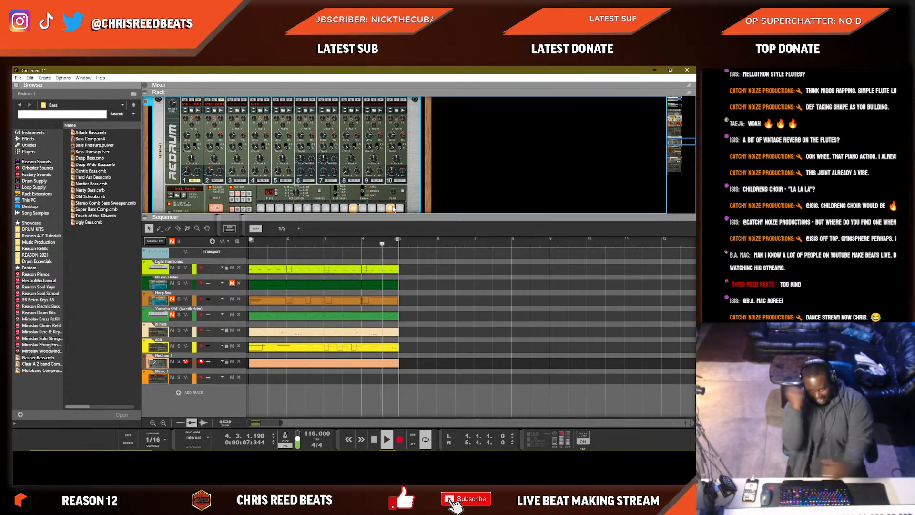
key("space")
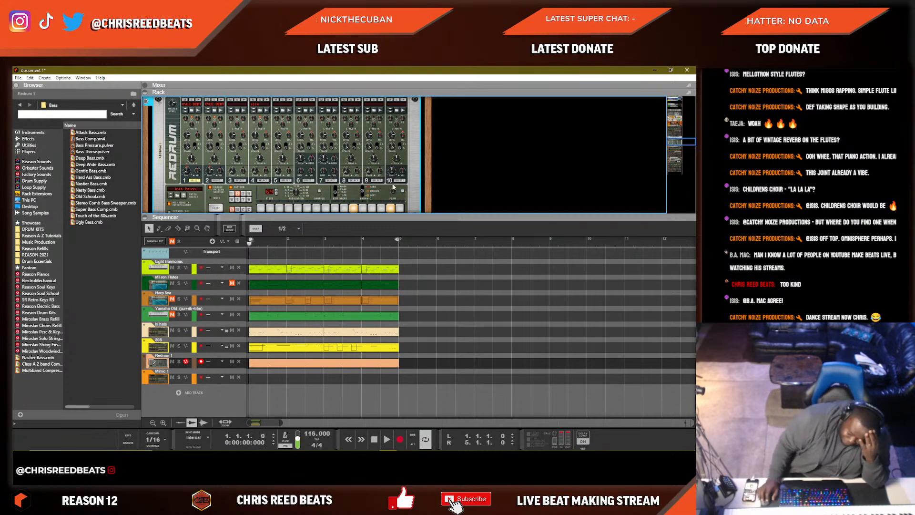
left_click(429, 279)
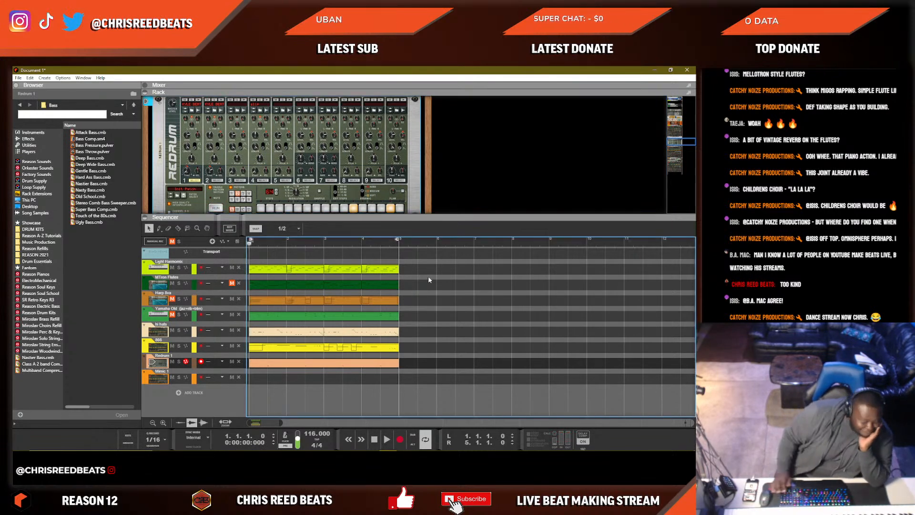
Copy the revised Redrum pattern to the Redrum 1 track as a second note lane during playback.
key("space")
left_click(266, 111)
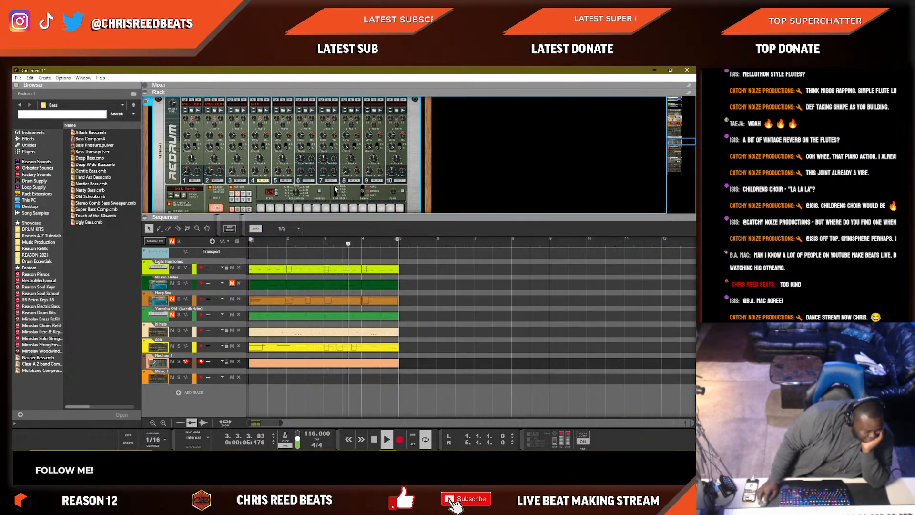
right_click(260, 193)
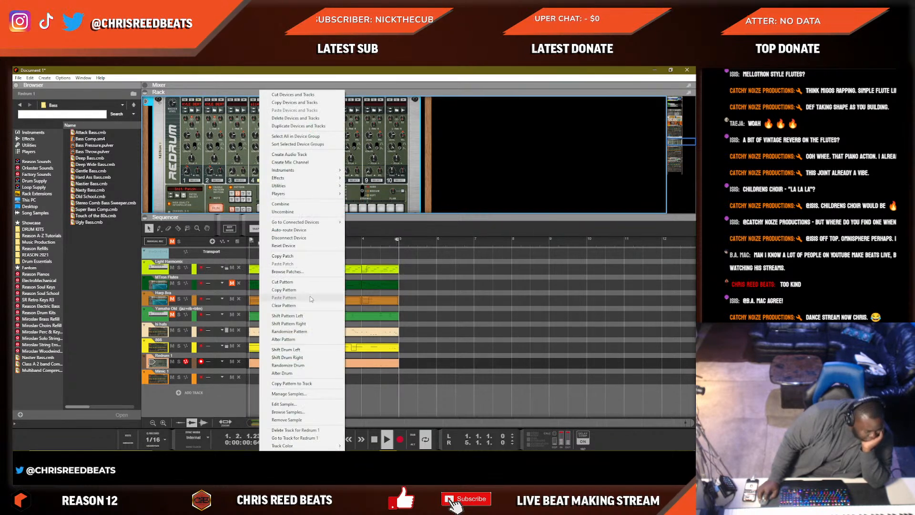
left_click(307, 384)
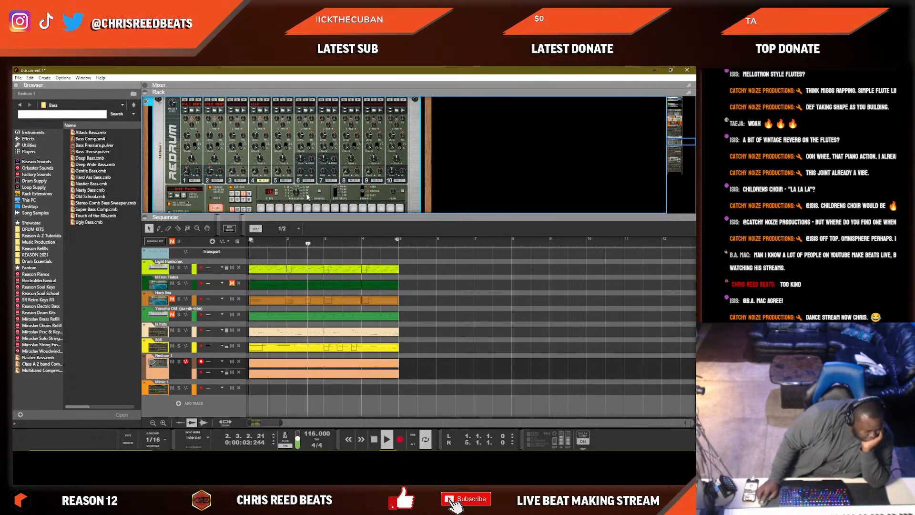
Place Redrum hits on steps 3 and 11 and copy the pattern to the track as a third note lane.
key("space")
key("space")
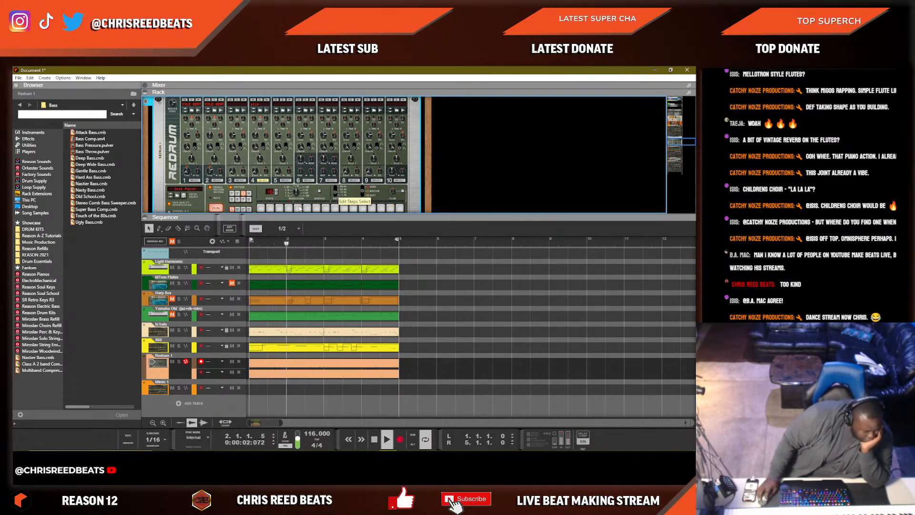
key("space")
key("space")
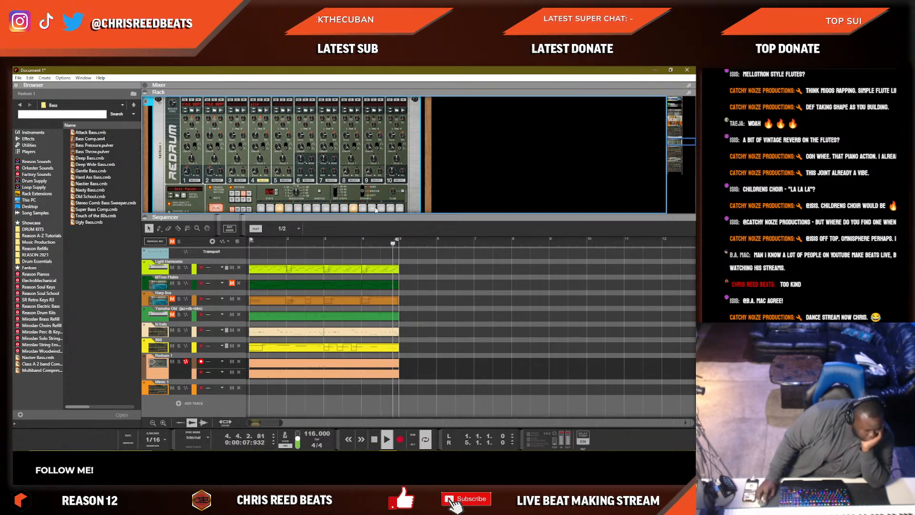
right_click(258, 201)
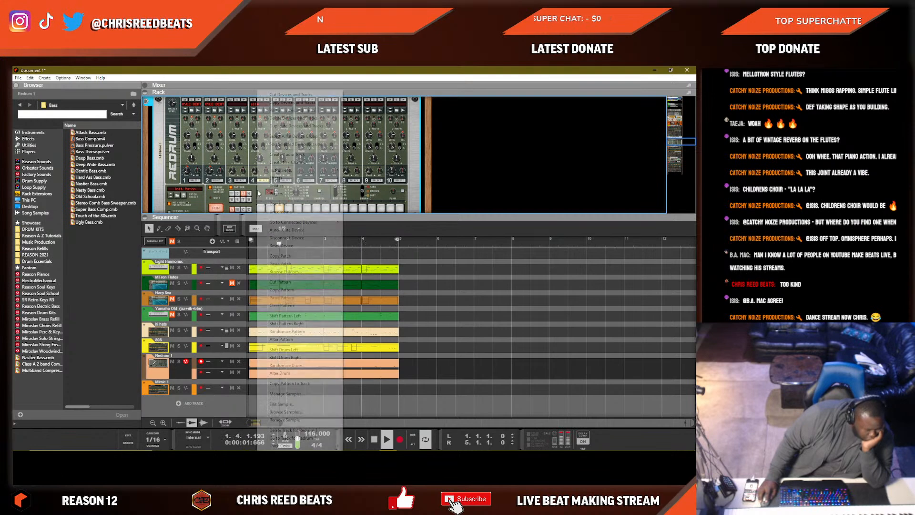
left_click(323, 374)
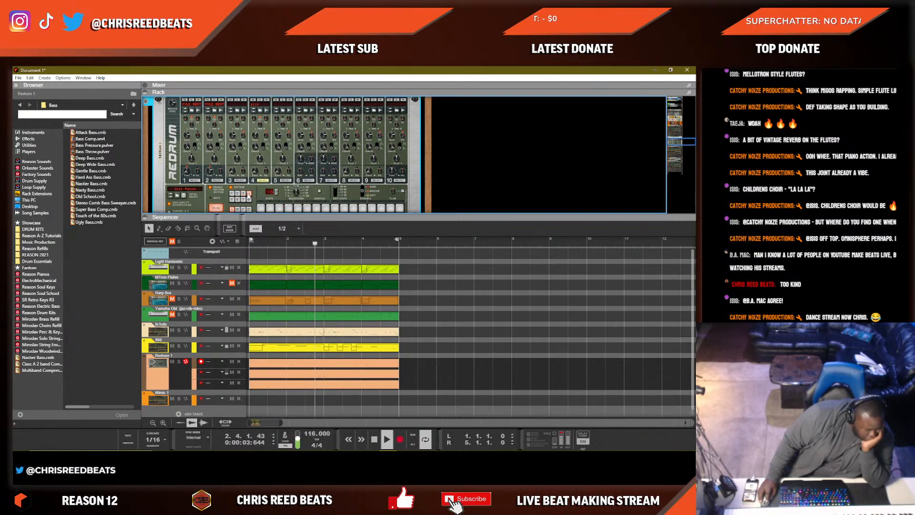
Select the Mimic 1 track and unmute the MTron Flutes note lane.
scroll(201, 381, "down", 1)
left_click(201, 395)
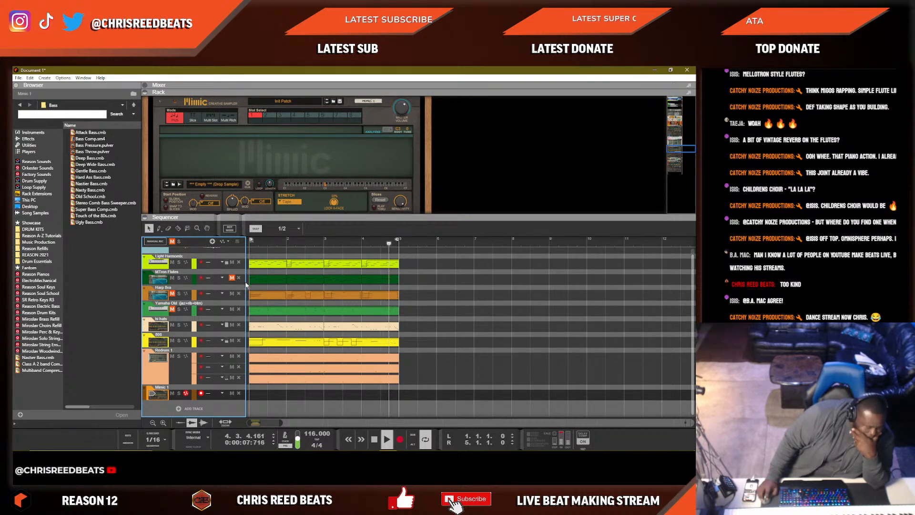
left_click(233, 278)
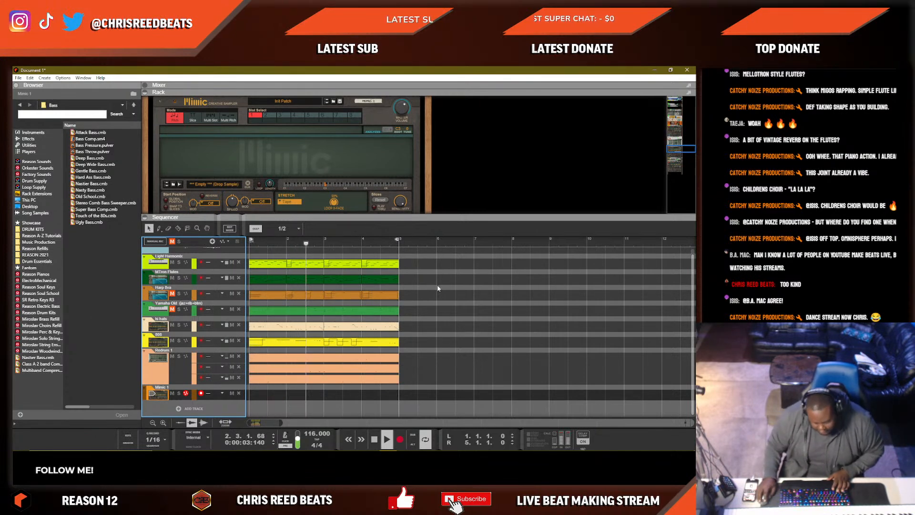
Start saving the song under the name Catch These Gems and browse to the FILES folder inside REASON 2021.
key("ctrl+s")
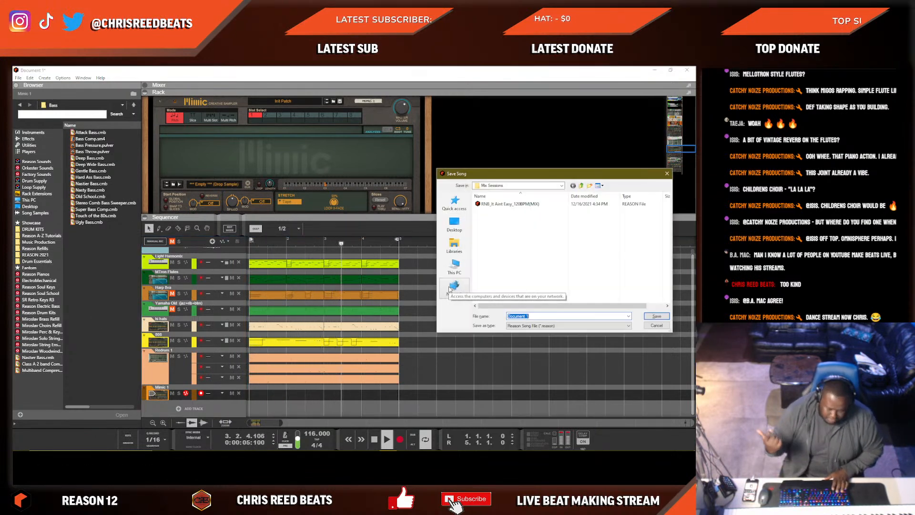
type("Catch")
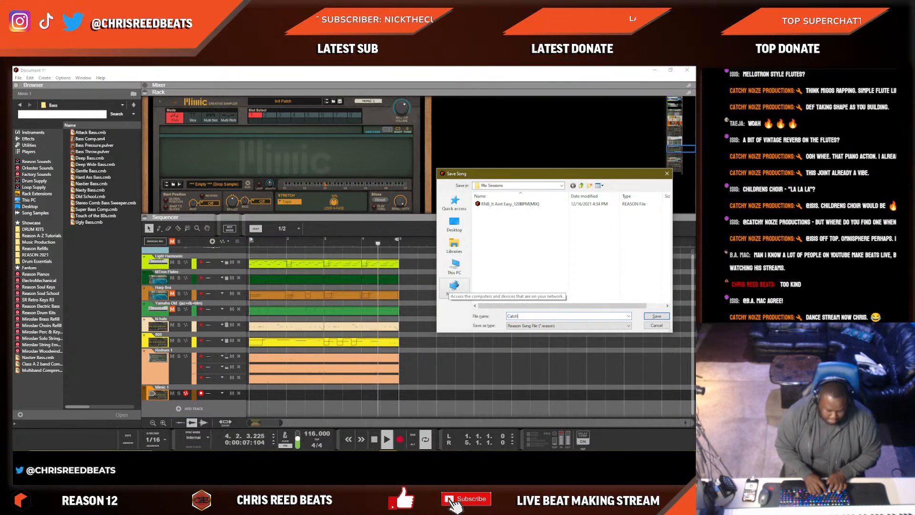
type(" These Gems")
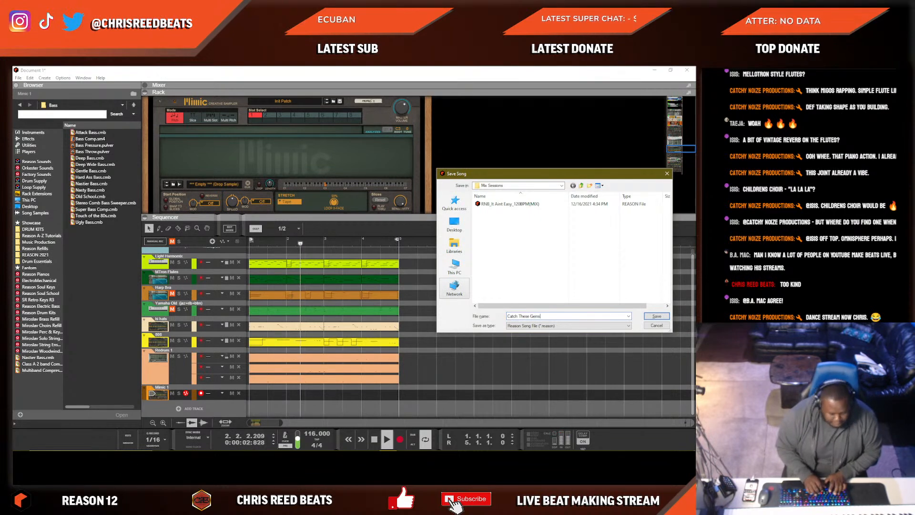
left_click(583, 185)
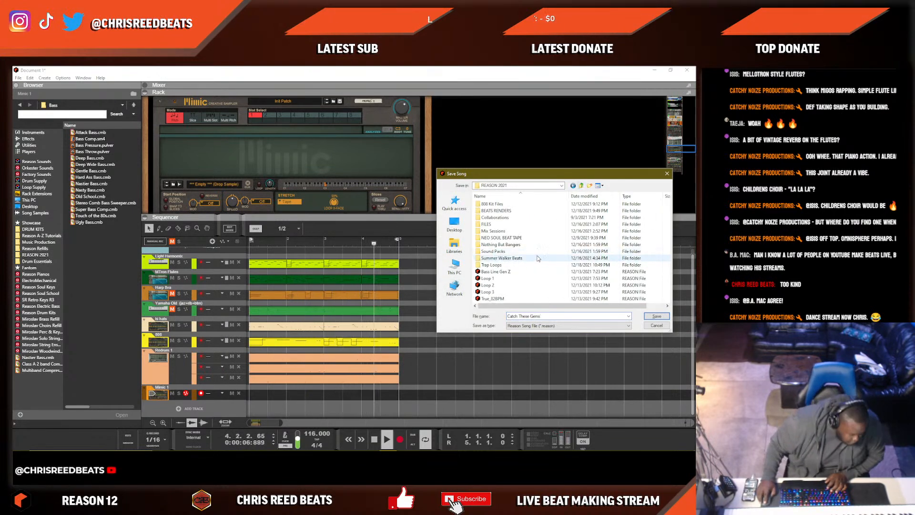
scroll(515, 259, "right", 2)
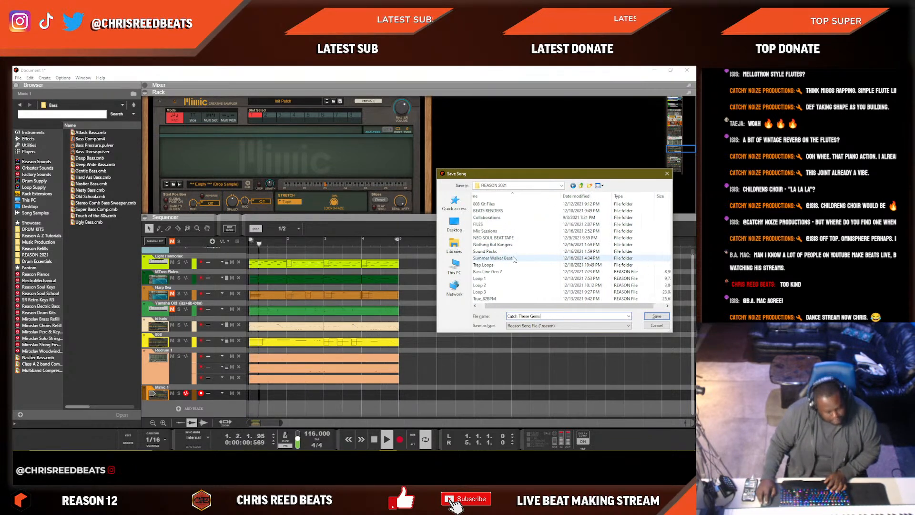
double_click(525, 203)
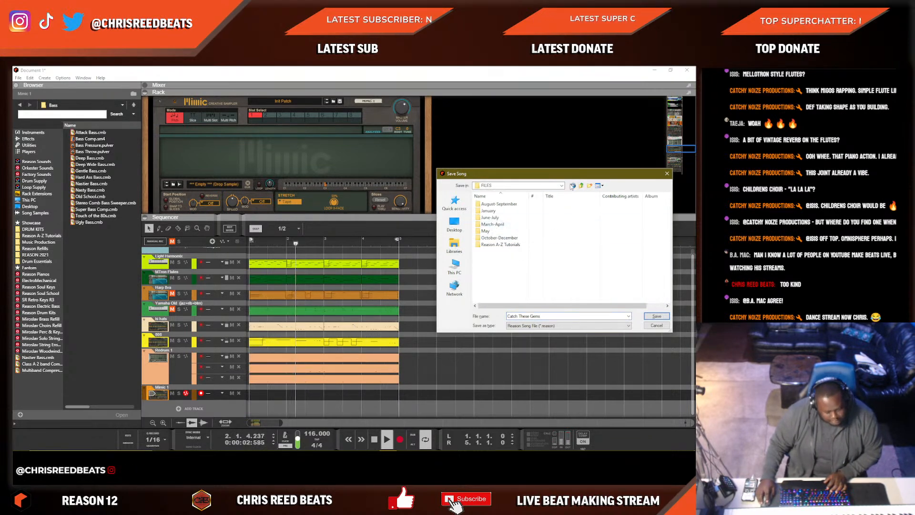
Create a folder named December Late inside FILES and open it as the save location.
left_click(589, 186)
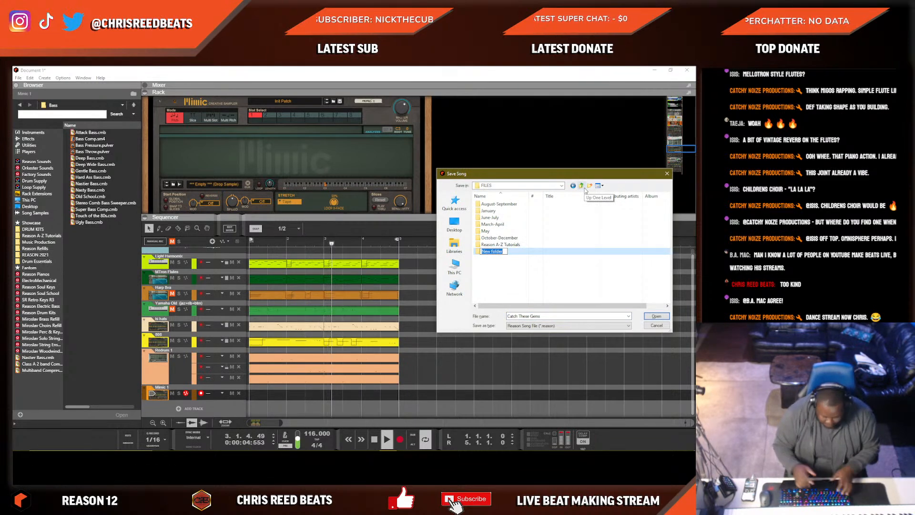
type("C")
key("BackSpace")
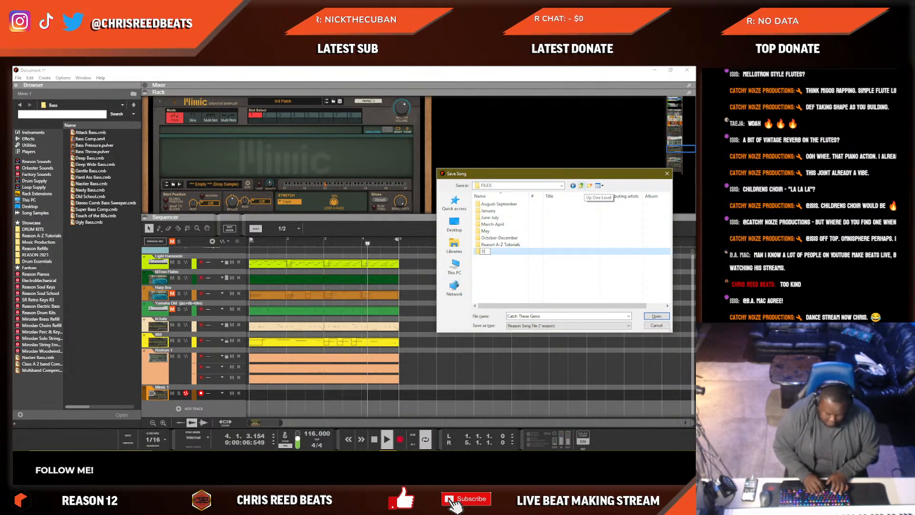
type("2021")
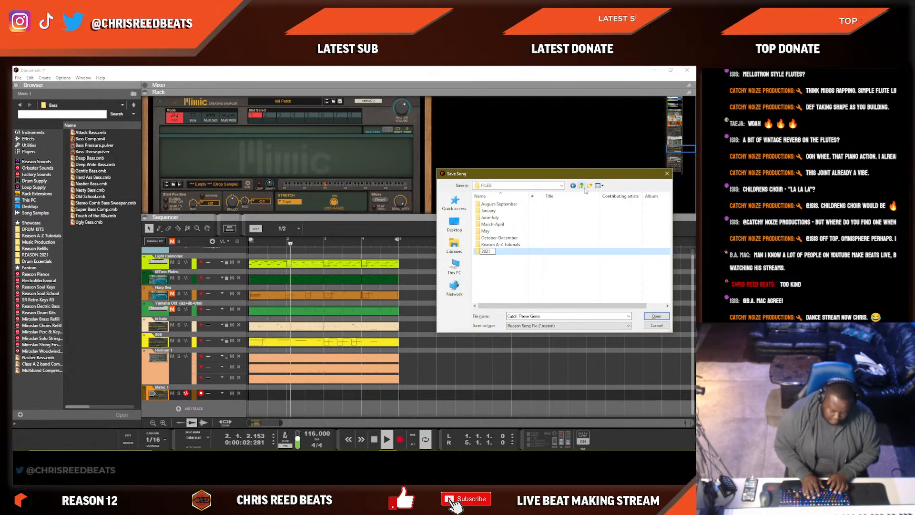
key("Return")
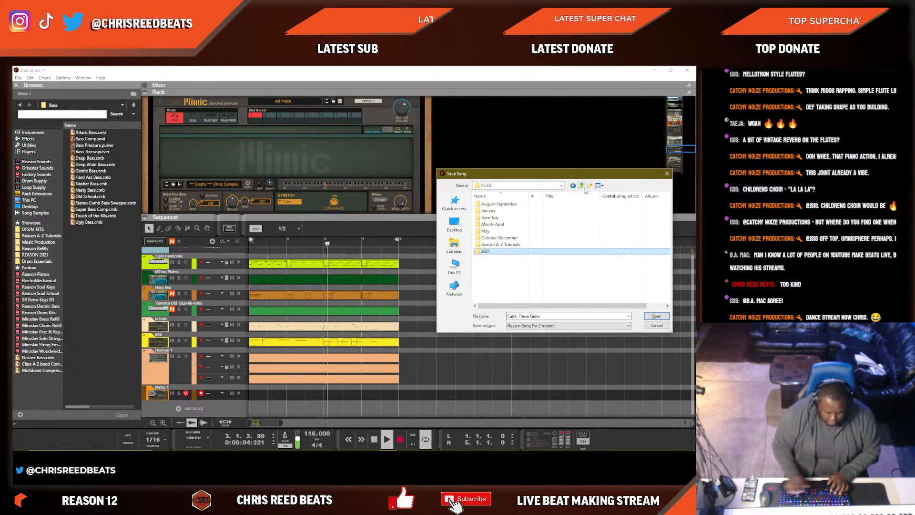
left_click(493, 252)
key("BackSpace")
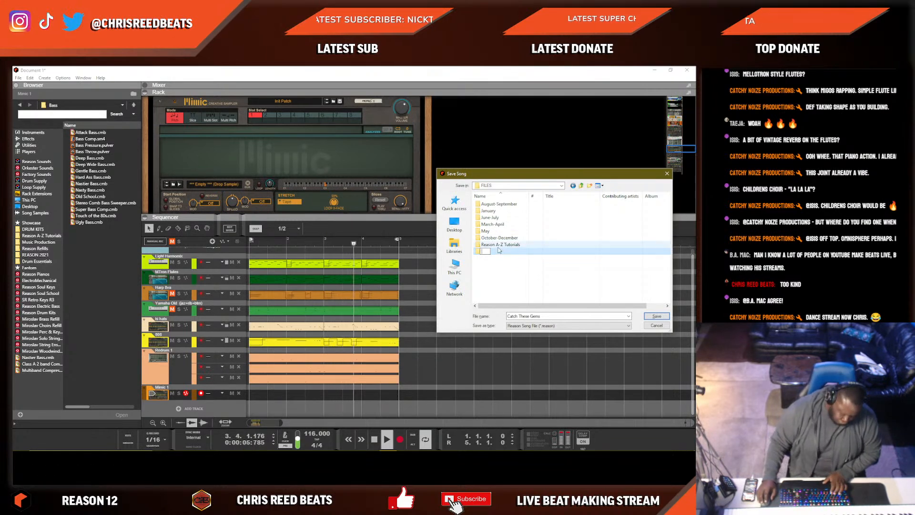
type("Dece")
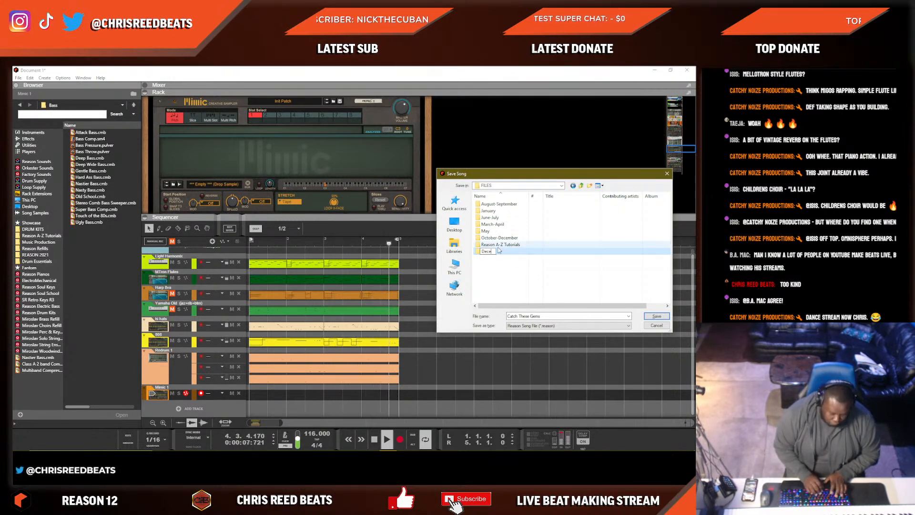
type("mber Late")
key("Return")
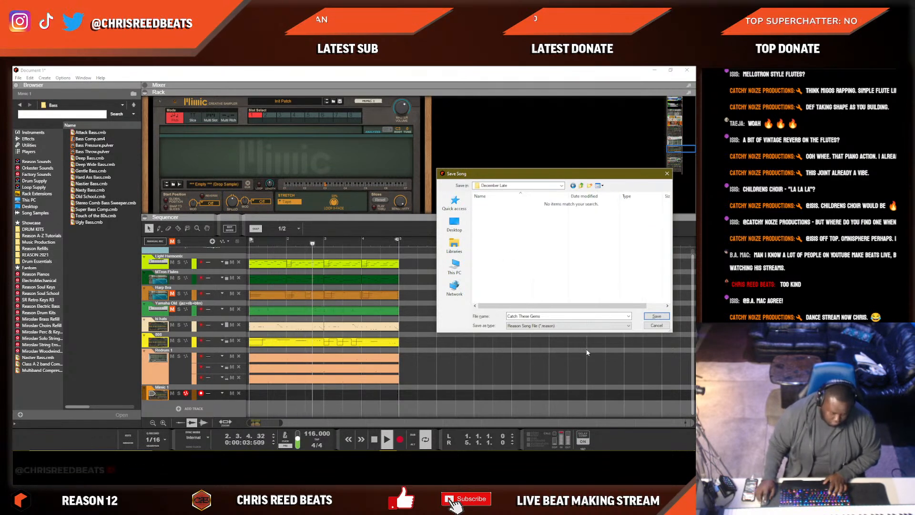
Extend the song's file name to Catch These Gems_115_F#Major and save it in the December Late folder.
left_click(556, 316)
key("Right")
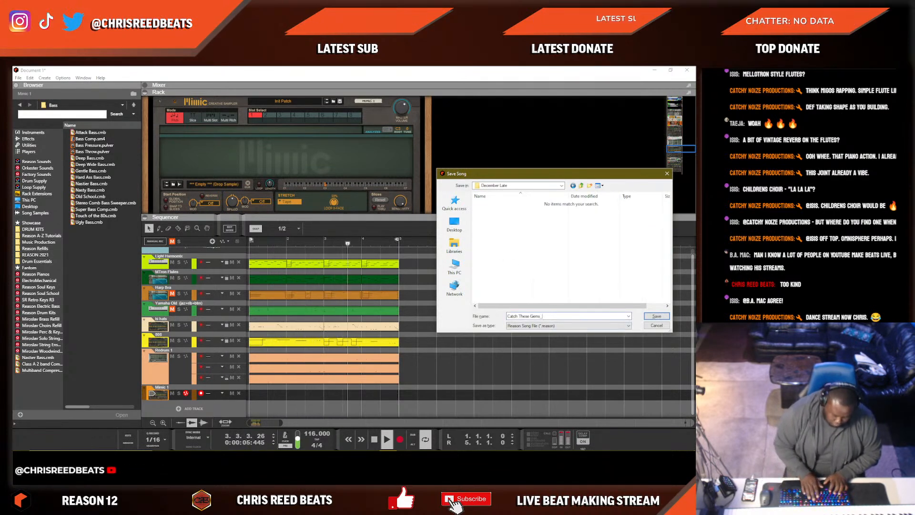
type("_115_F#Ma")
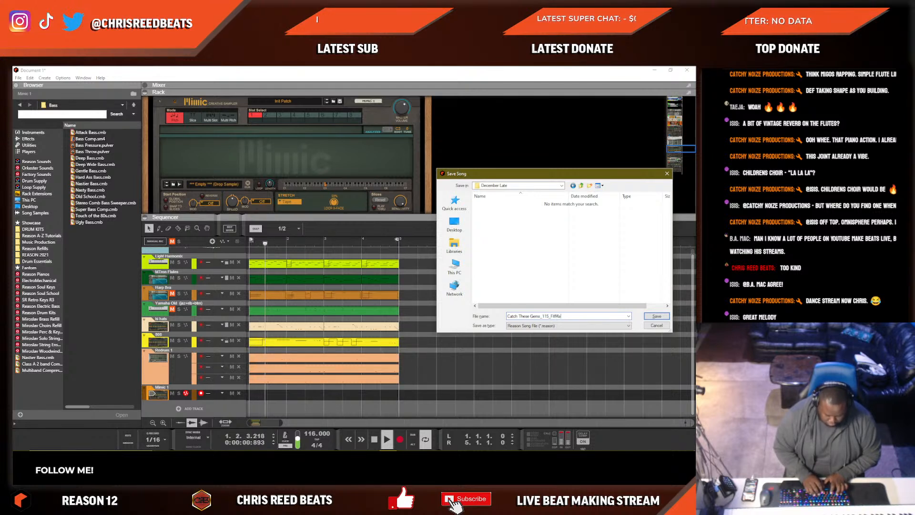
type("jor")
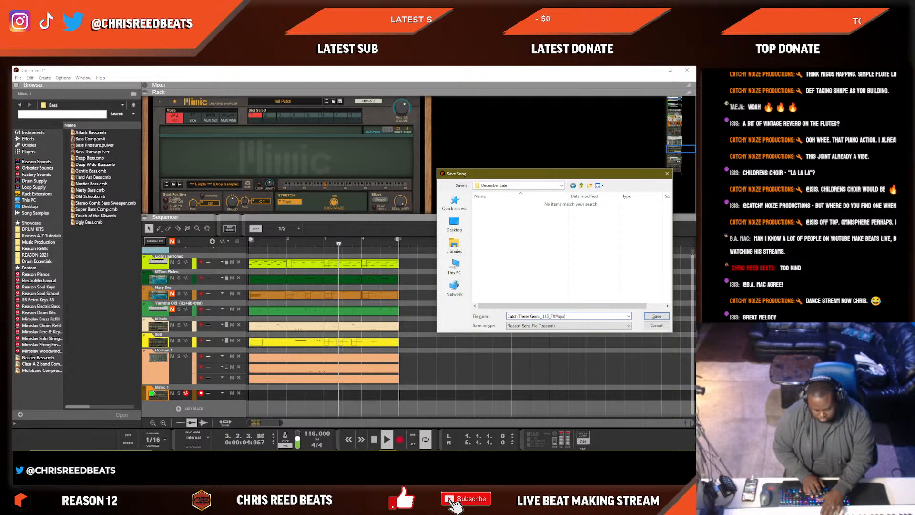
key("Return")
left_click(583, 311)
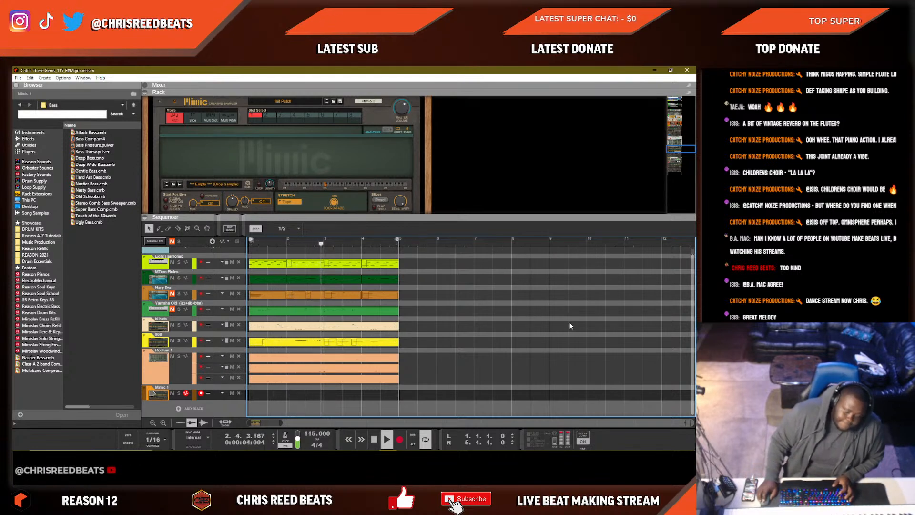
left_click(194, 395)
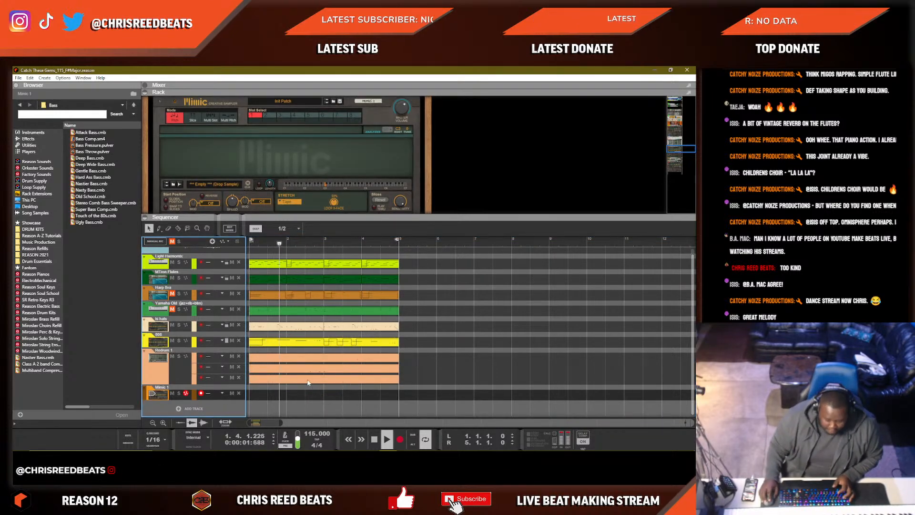
key("alt+Tab")
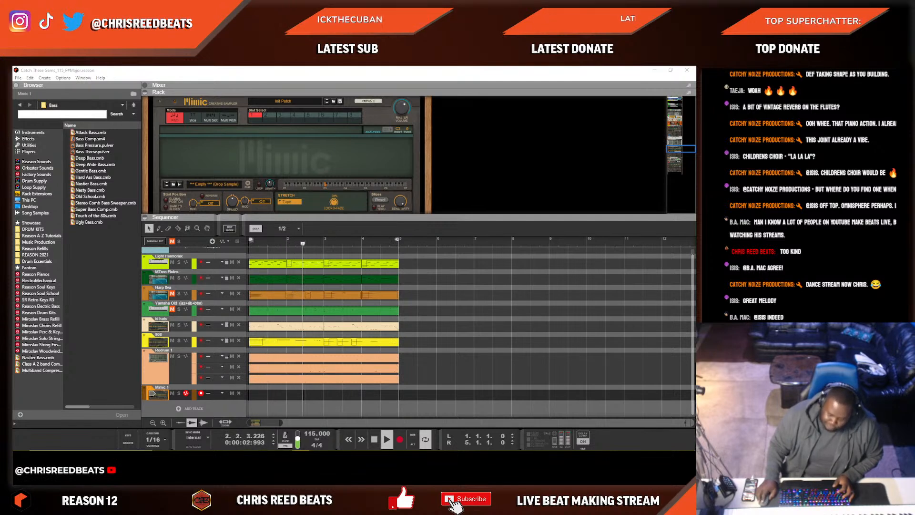
left_click(414, 351)
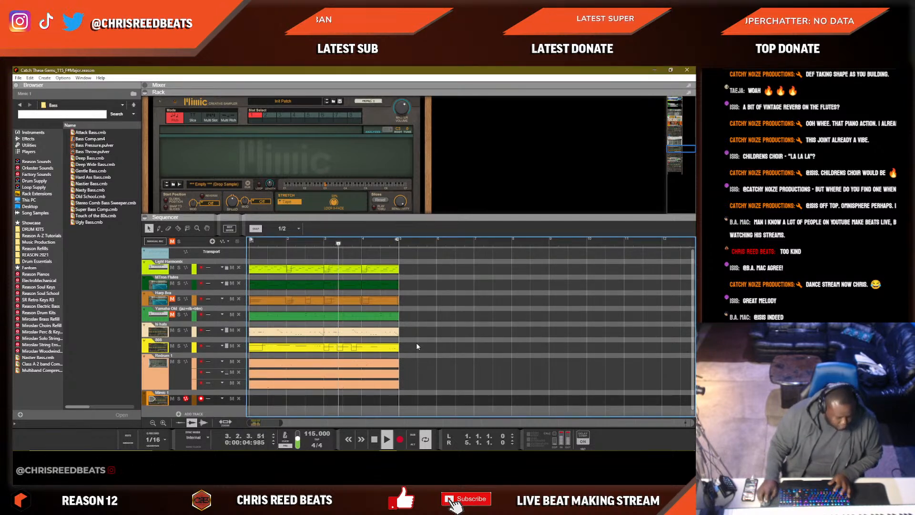
Delete the clip on the Yamaha Old track and unmute the Harp Box track.
left_click(164, 317)
left_click_drag(440, 320, 255, 300)
left_click(350, 320)
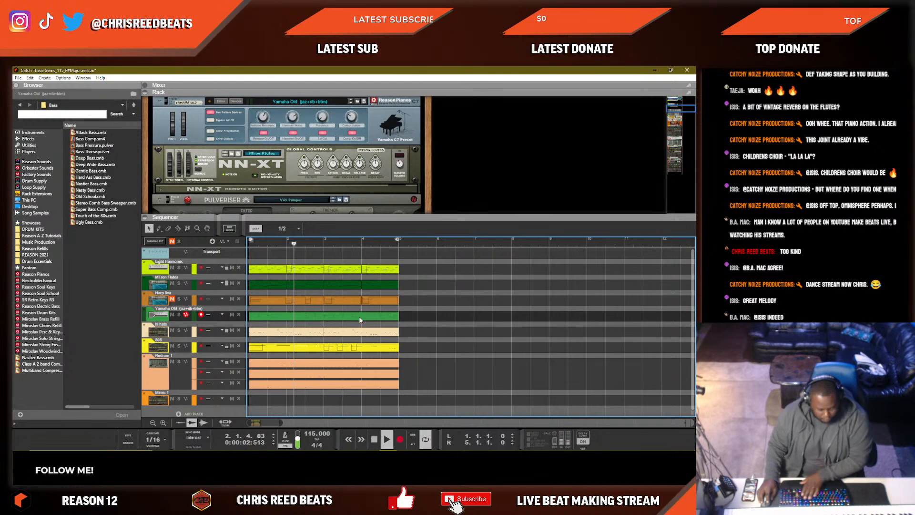
key("Delete")
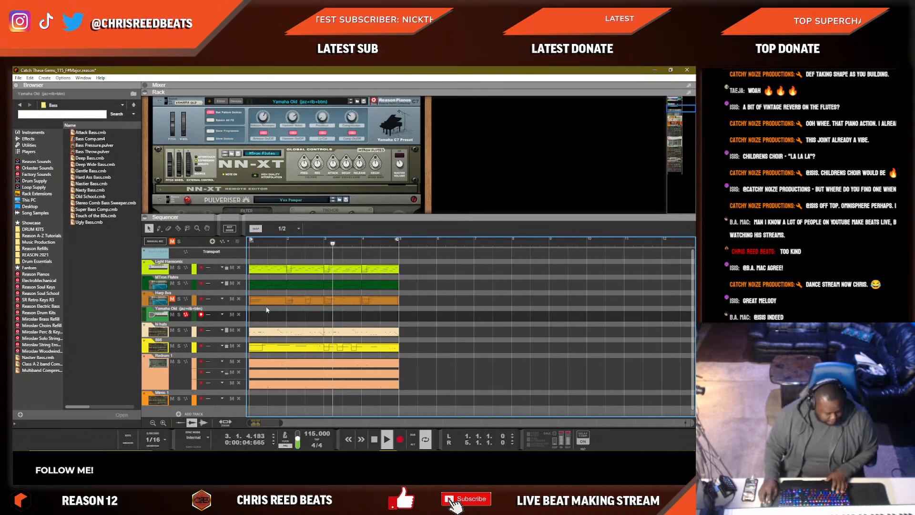
left_click(172, 299)
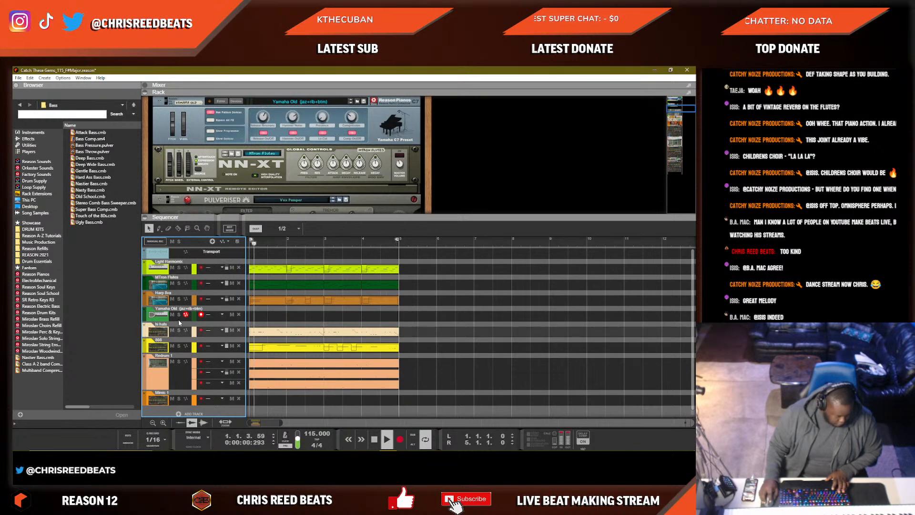
Delete all clips on the Harp Box track and save the song.
left_click_drag(417, 263, 240, 411)
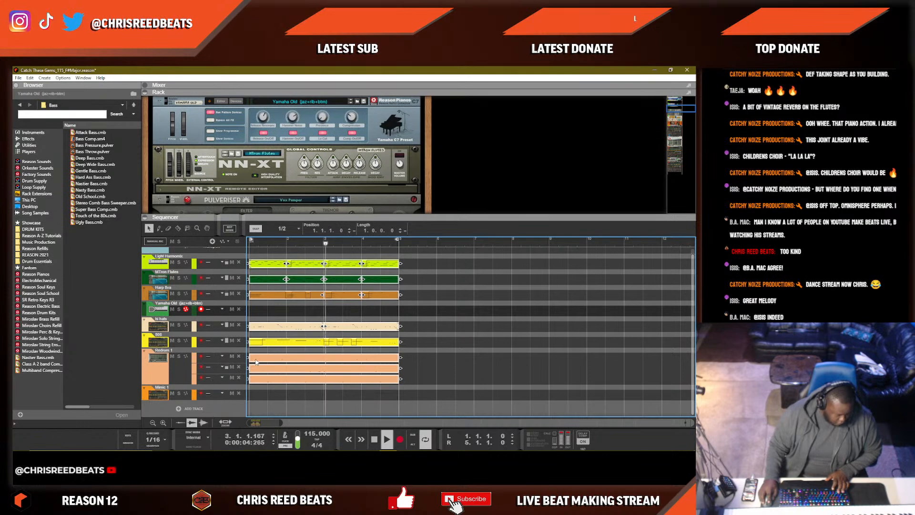
left_click(423, 297)
left_click_drag(422, 296, 254, 293)
key("Delete")
left_click(201, 295)
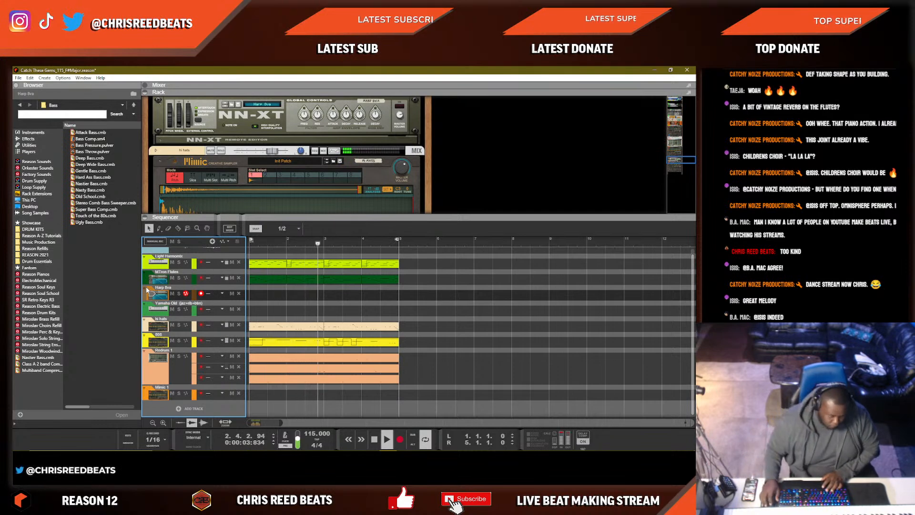
left_click(395, 303)
key("ctrl+s")
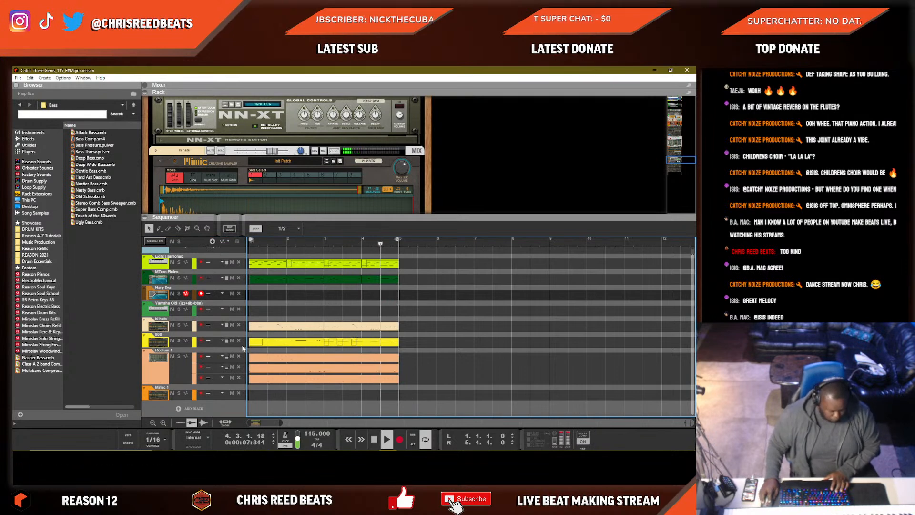
Mute the Redrum 1 and 808 tracks and move the hi hats track directly below Redrum 1.
left_click(173, 356)
left_click(172, 341)
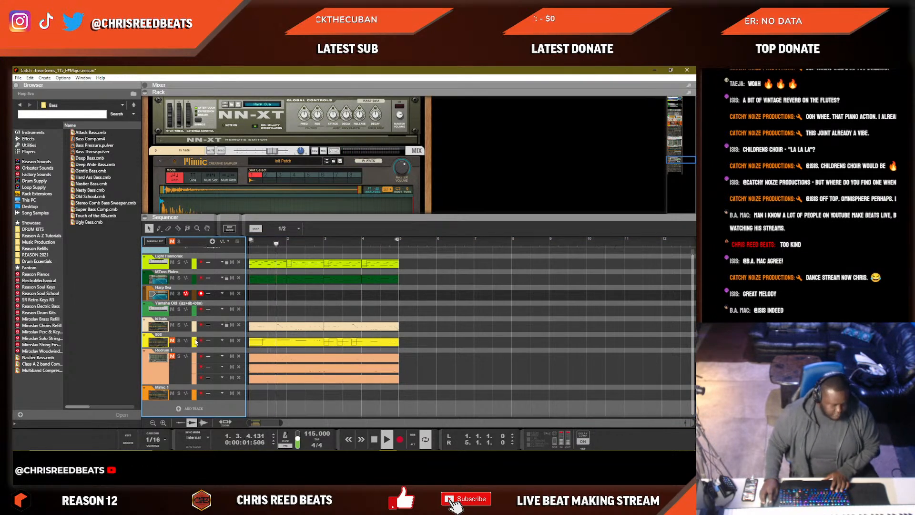
scroll(422, 332, "up", 1)
left_click(413, 336)
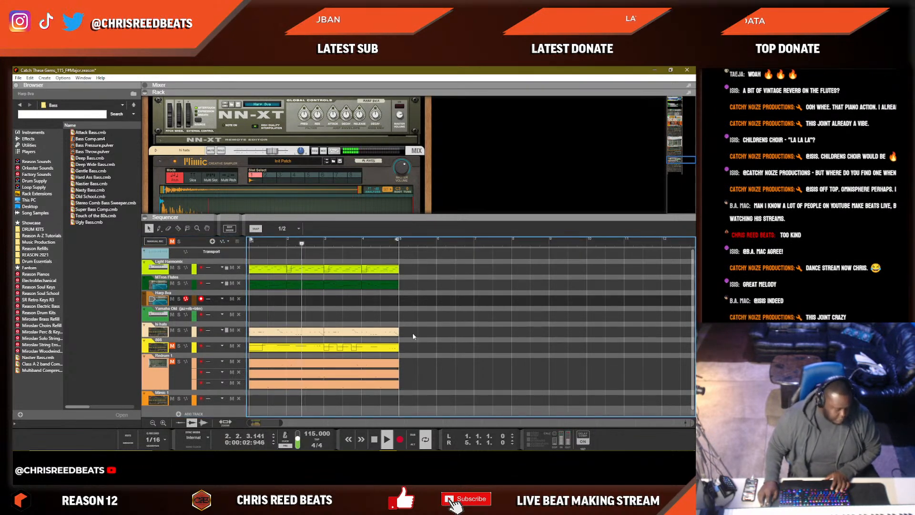
left_click(164, 331)
left_click_drag(165, 380, 166, 390)
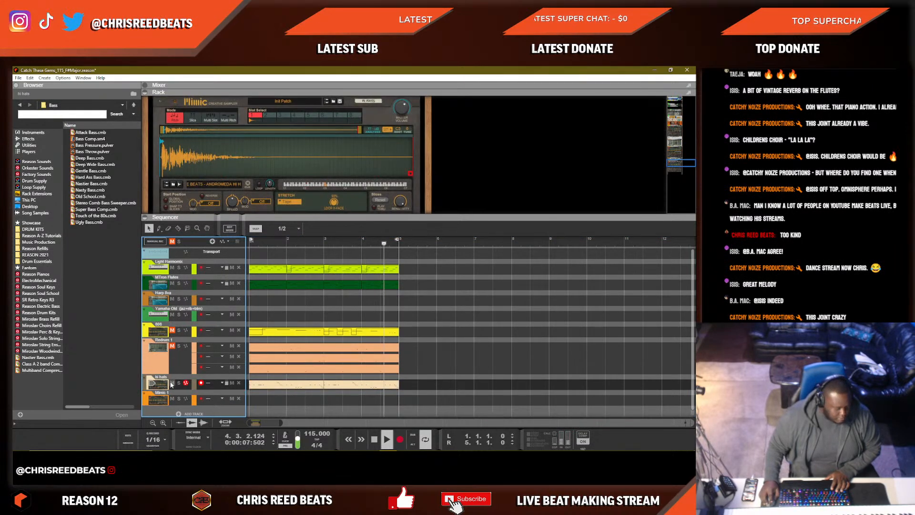
Duplicate the Light Harmonics and MTron Flutes clips until they reach bar 17, and set the right loop locator to bar 17.
left_click_drag(436, 305, 257, 263)
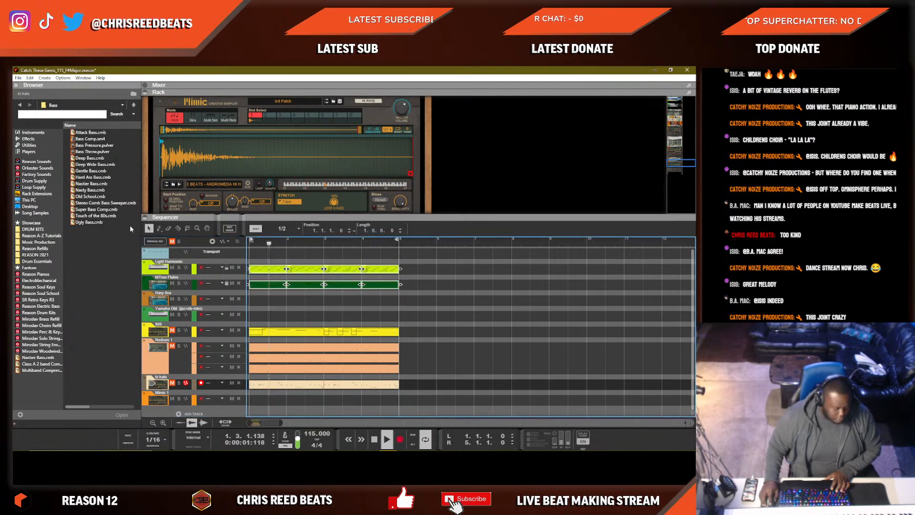
key("ctrl+d")
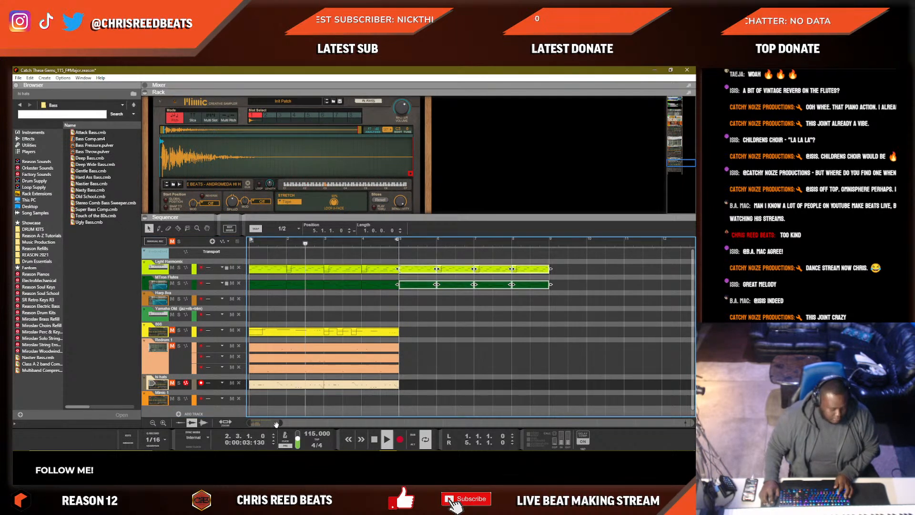
left_click_drag(280, 423, 413, 423)
left_click_drag(274, 239, 302, 241)
left_click_drag(329, 295, 130, 246)
key("ctrl+c")
key("ctrl+v")
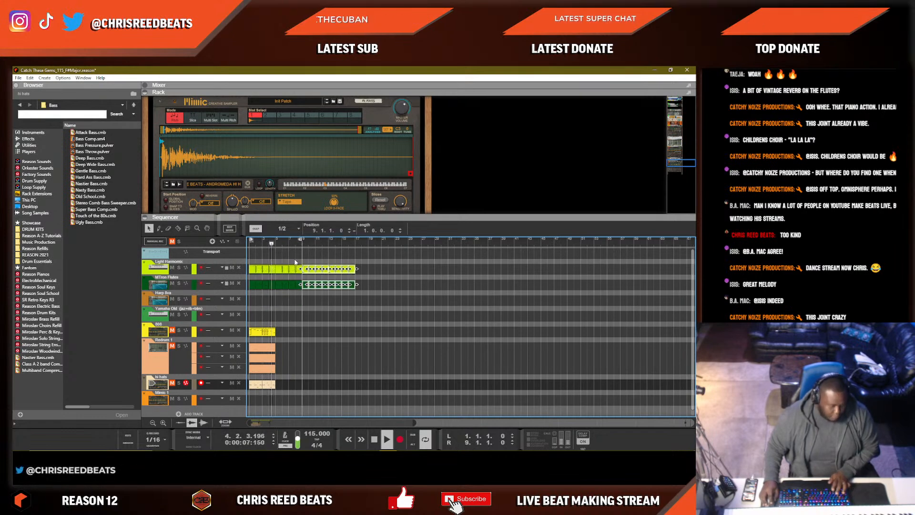
left_click(358, 241, "alt")
left_click(374, 269)
Check the MTron Flutes channel's fader level in the mixer and return to the sequencer.
key("F5")
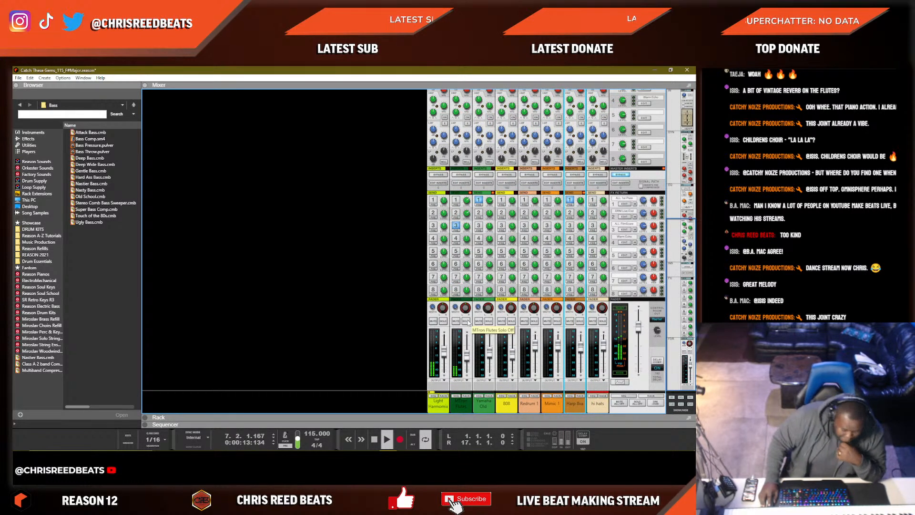
left_click(467, 361)
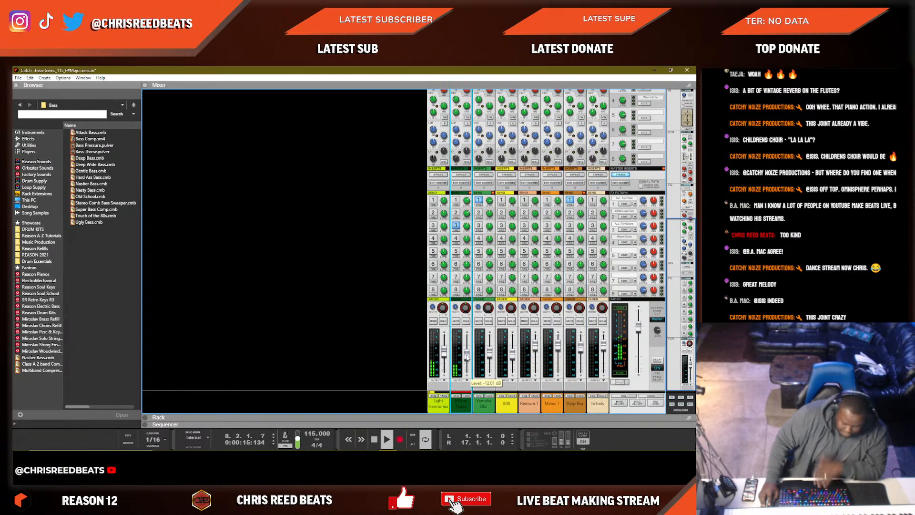
key("F7")
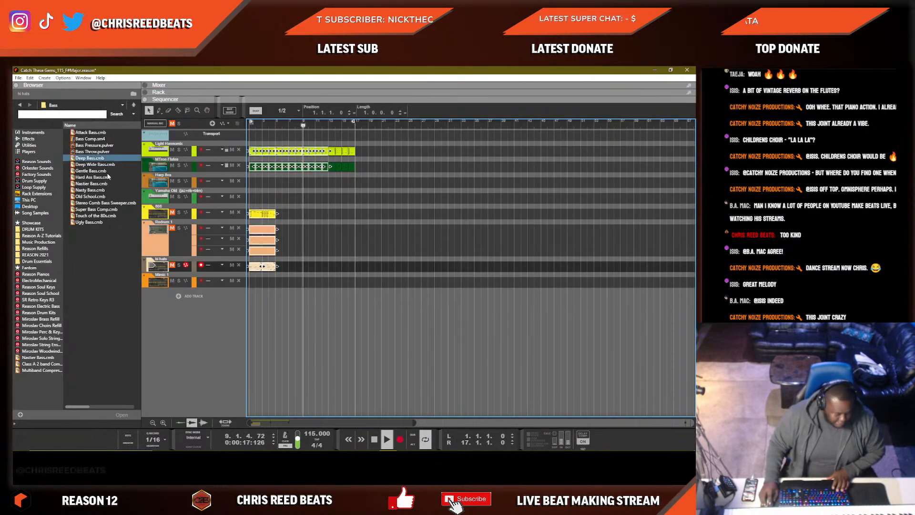
Move the 808, Redrum 1 and hi hats clips to bar 13 and delete the MTron Flutes clips from bar 13 on.
left_click_drag(303, 278, 347, 236)
left_click_drag(374, 183, 330, 169)
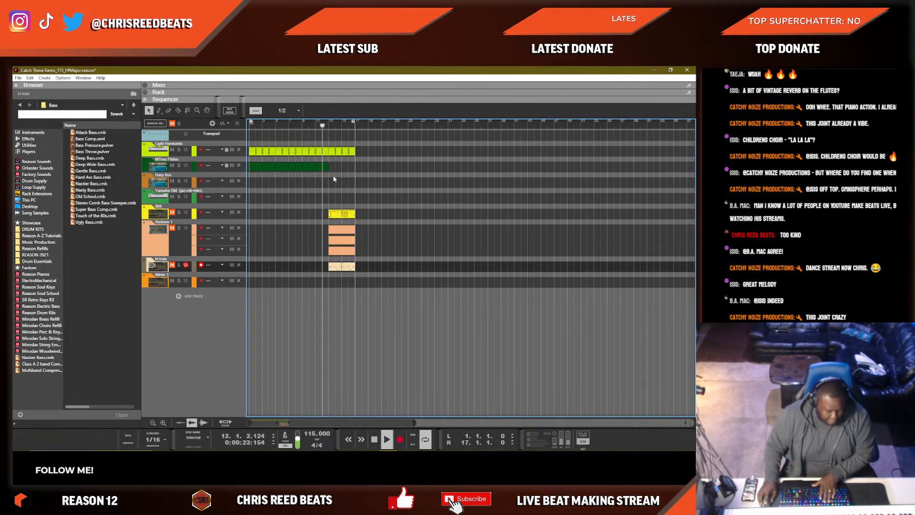
Check the channel levels in the mixer and clear all track mutes in the sequencer.
key("F5")
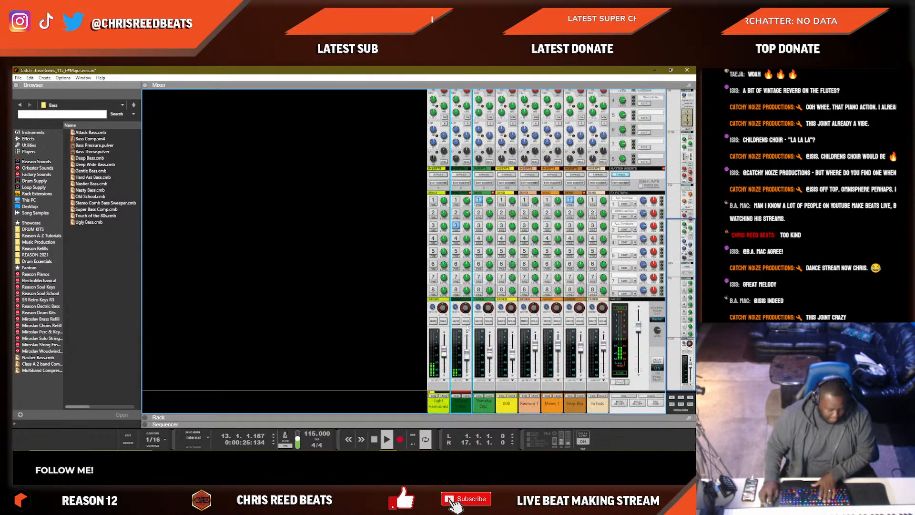
key("F7")
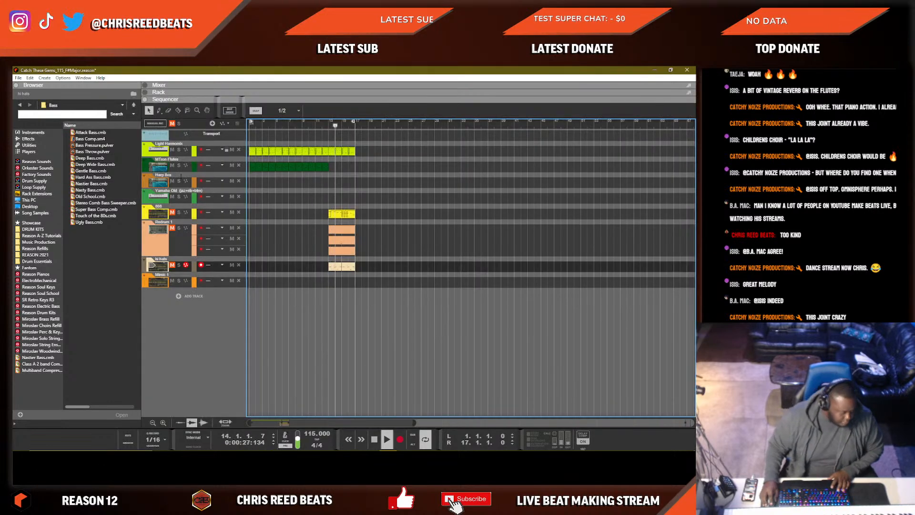
left_click(172, 124)
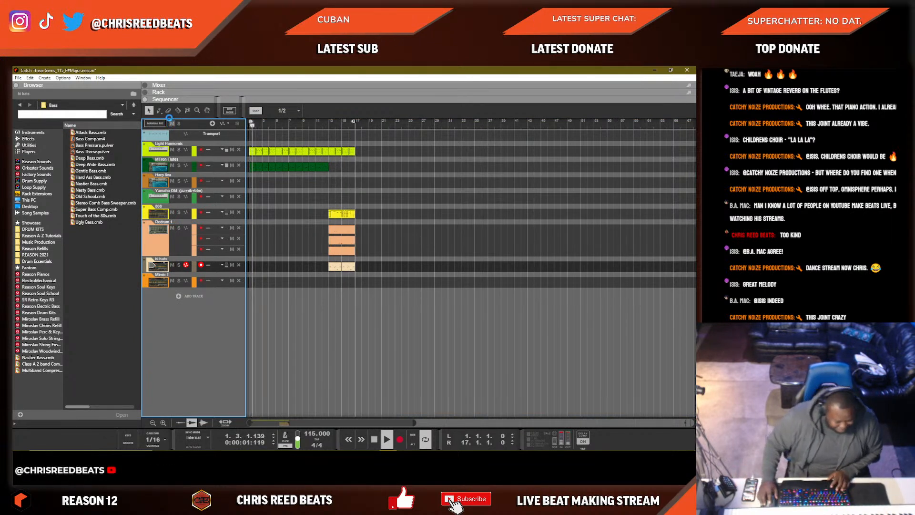
Select the Harp Box track and play the song from the start.
left_click(190, 180)
key("space")
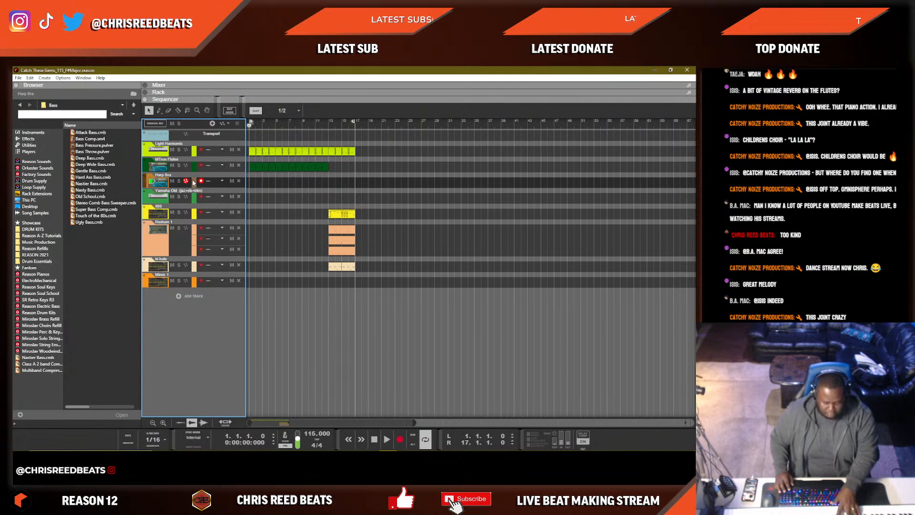
key("KP_0")
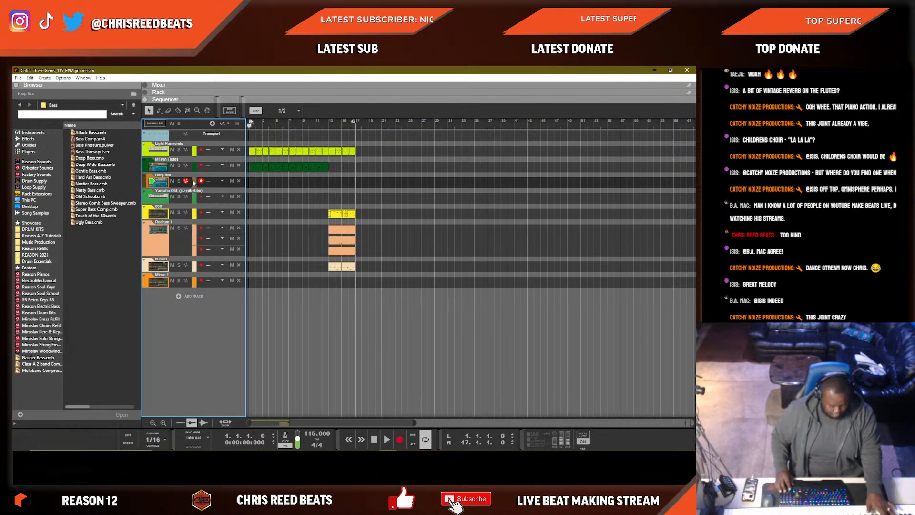
key("space")
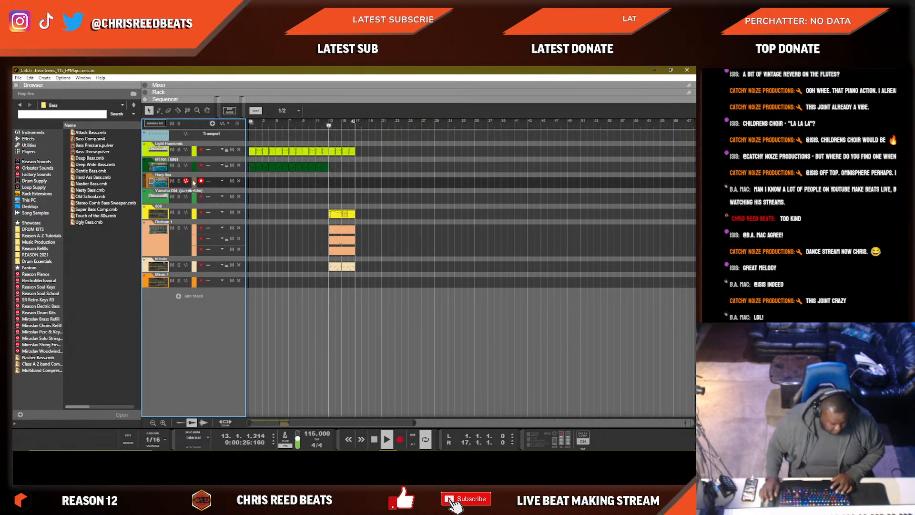
Copy the 808, Redrum 1 and hi hats clips to bar 9 and delete the MTron Flutes clips from bar 9 on.
left_click_drag(387, 288, 323, 218)
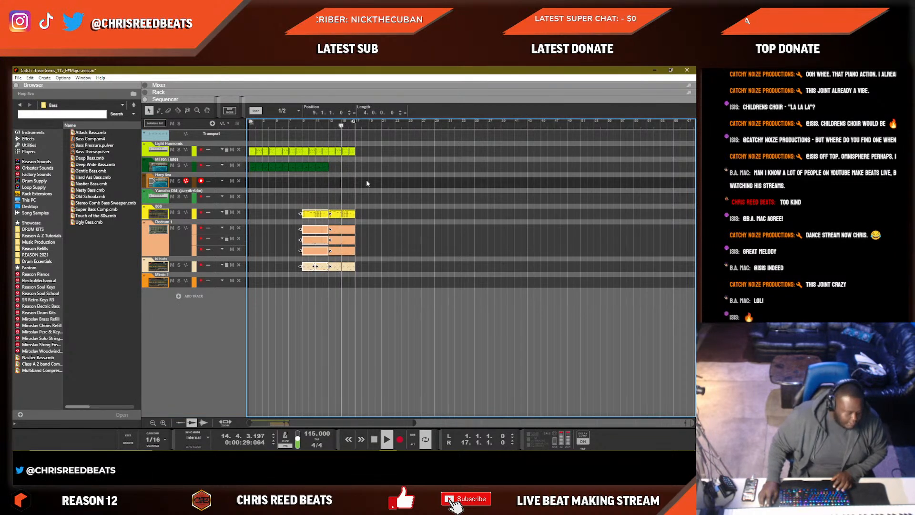
left_click_drag(349, 187, 307, 171)
key("Delete")
Duplicate all clips in bars 9 to 17 so they run to bar 25, and set the loop from bar 1 to bar 25.
left_click(303, 122, "ctrl")
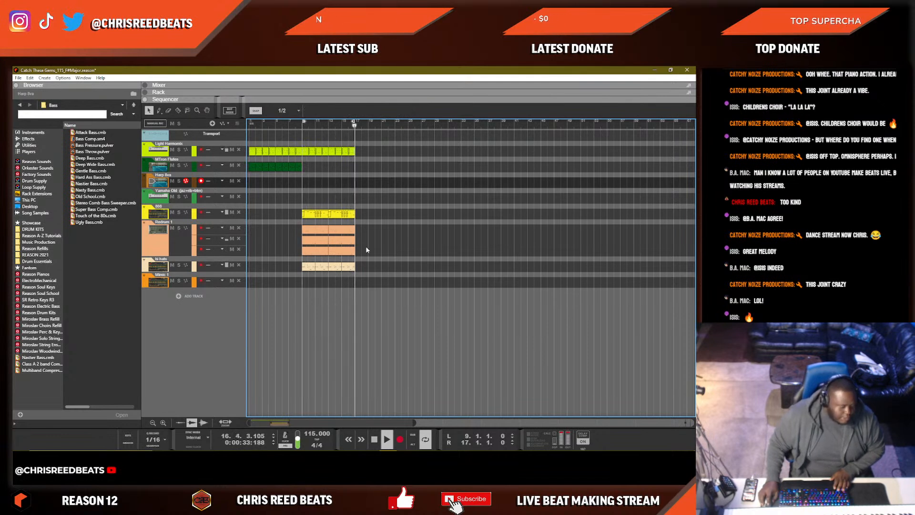
left_click_drag(414, 336, 306, 140)
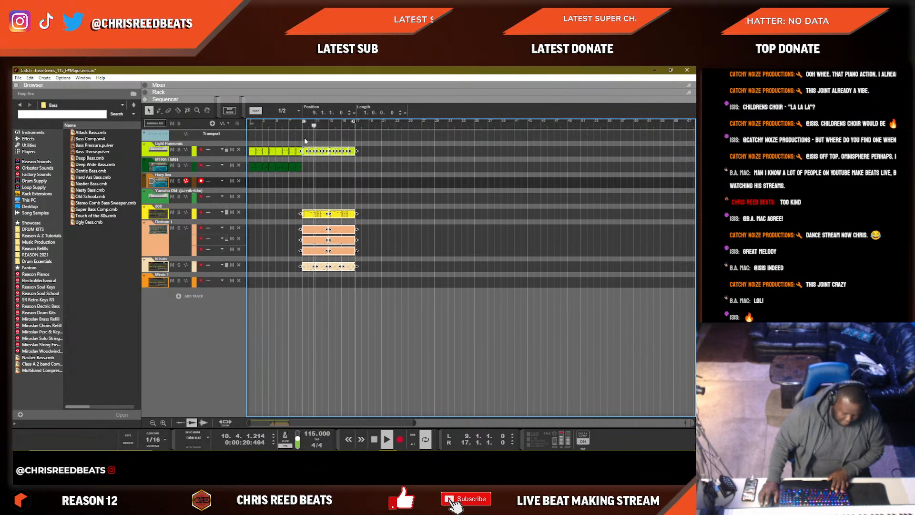
key("ctrl+d")
left_click(406, 123, "alt")
left_click_drag(406, 123, 408, 123)
left_click(250, 123, "ctrl")
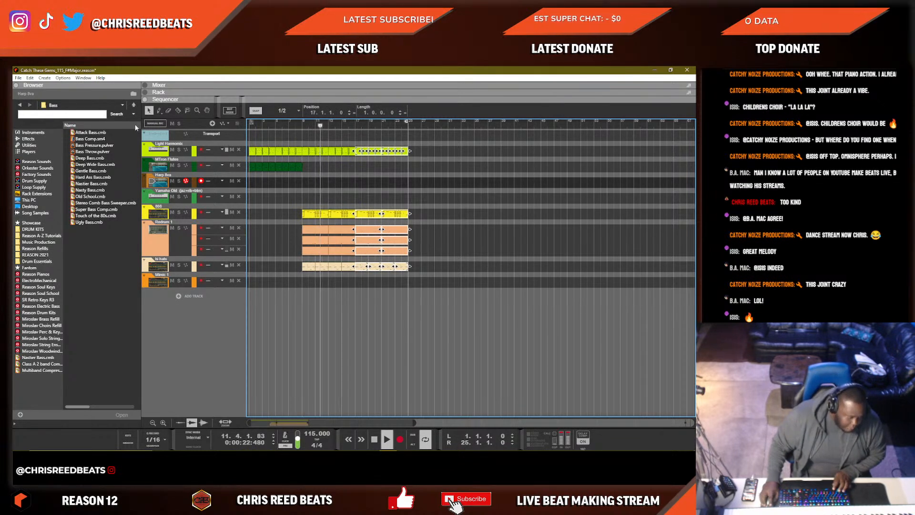
Play the arrangement from bar 9 and select the Yamaha Old track.
left_click(262, 190)
key("space")
left_click(302, 125)
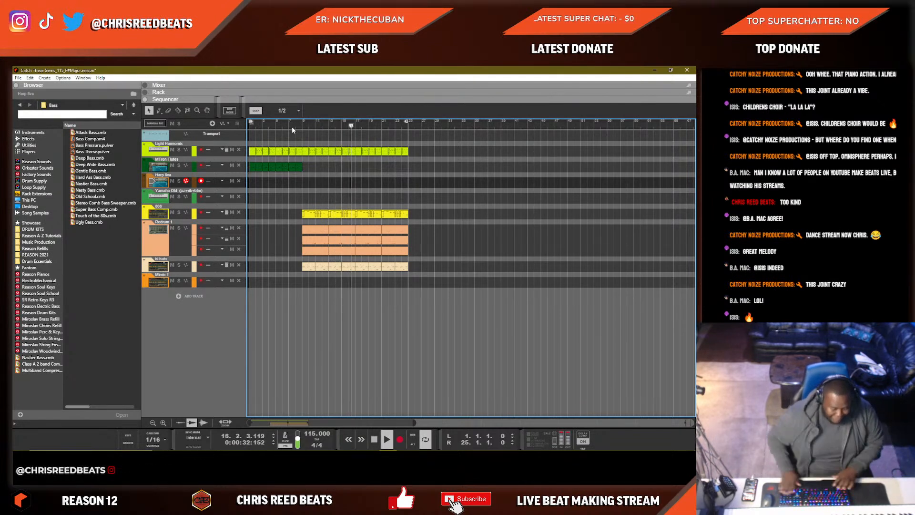
key("space")
key("space")
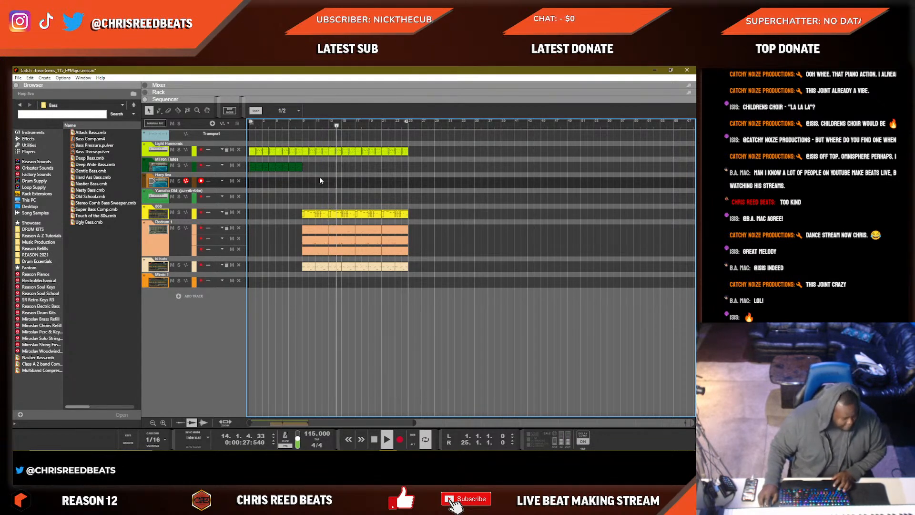
left_click(204, 196)
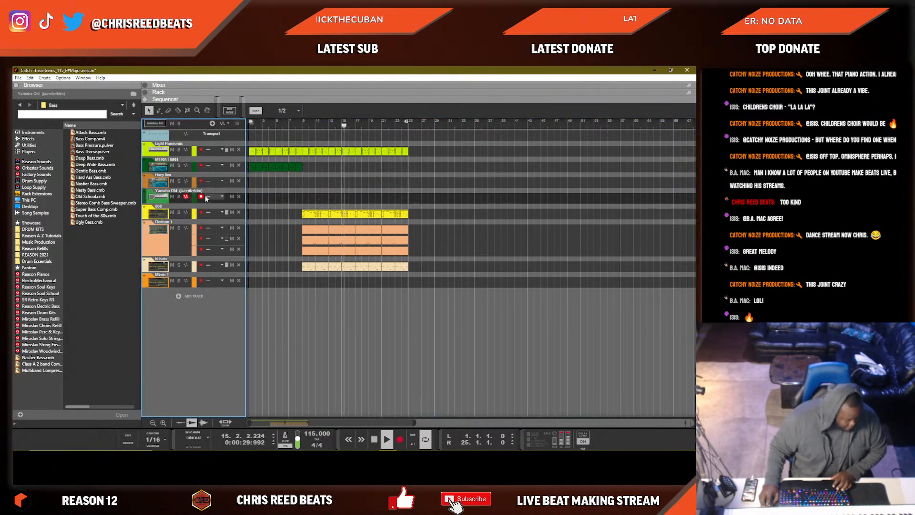
Replay the section from bar 9 and return the playhead to the start of the song.
left_click(172, 150)
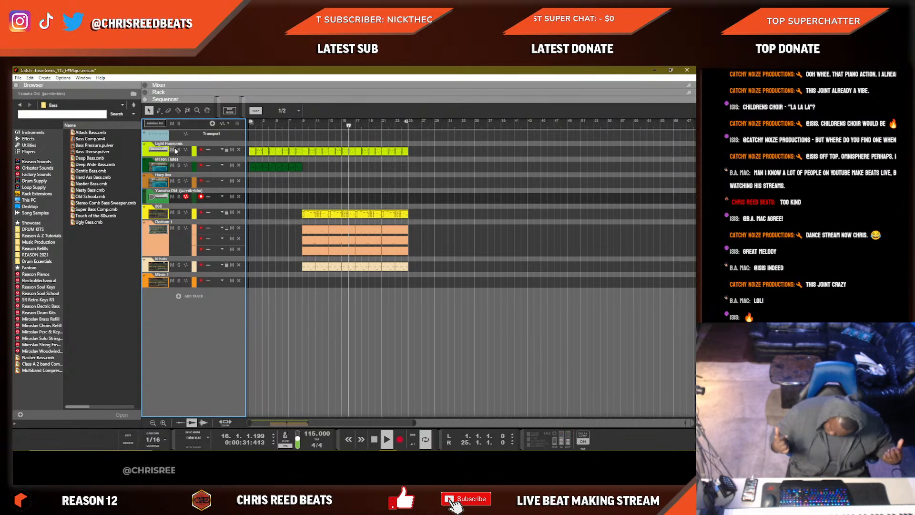
key("space")
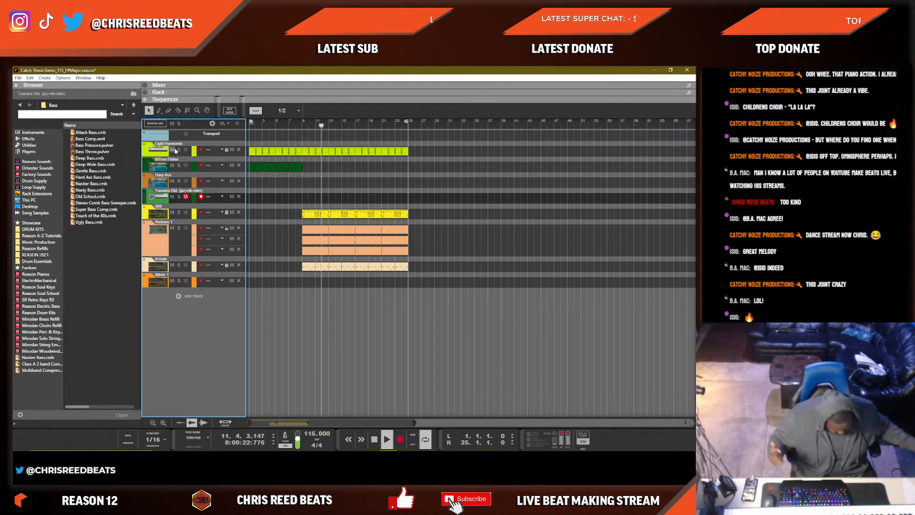
key("KP_0")
key("KP_0")
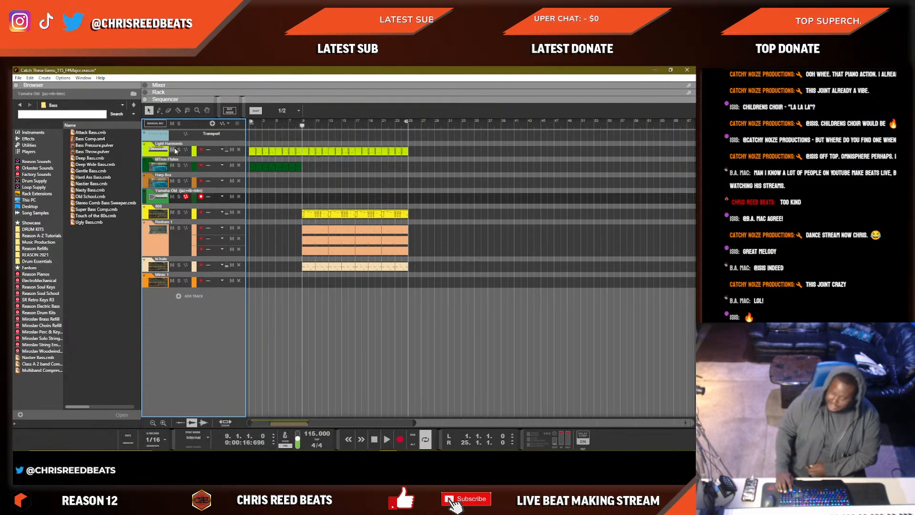
key("KP_Enter")
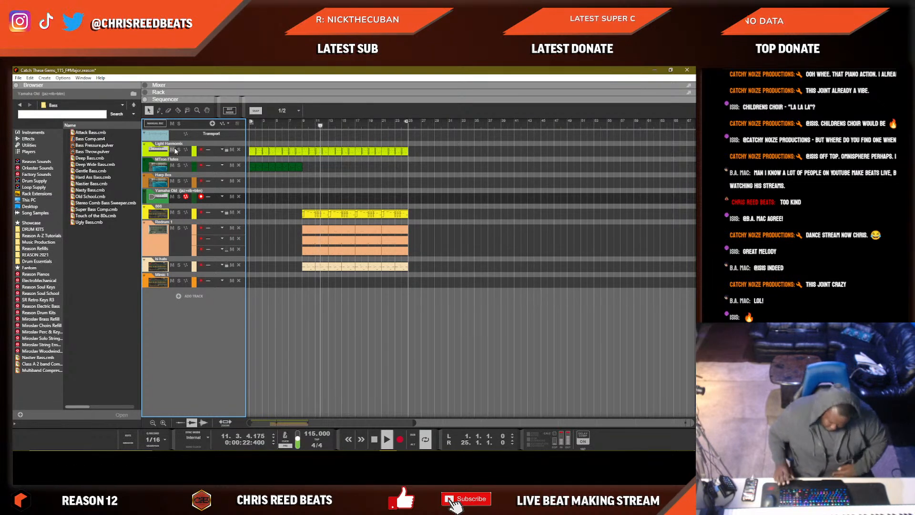
key("KP_0")
key("KP_0")
key("KP_0")
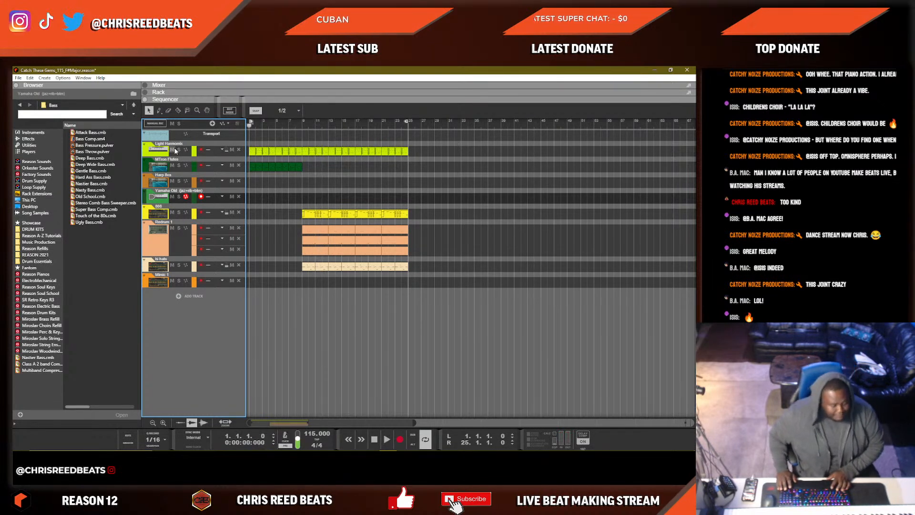
Restart playback from bar 1 several times to audition the intro.
key("space")
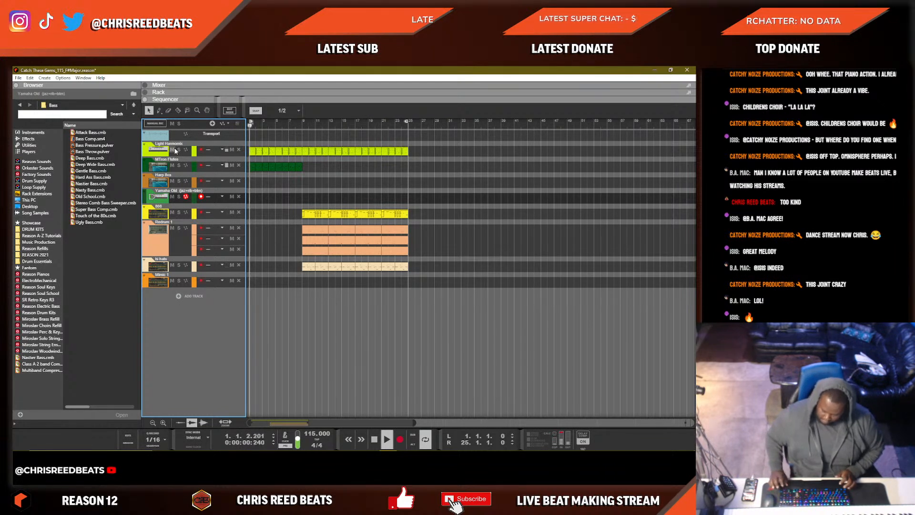
key("space")
key("space")
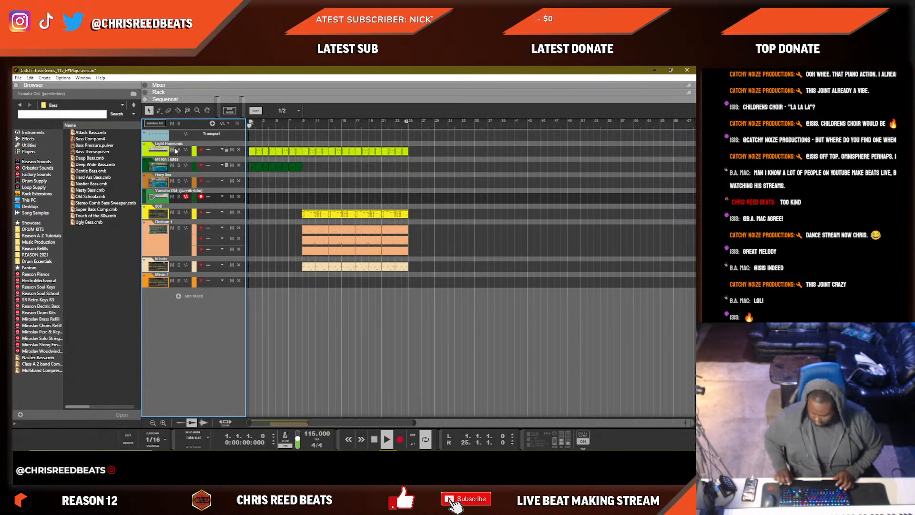
key("space")
key("space")
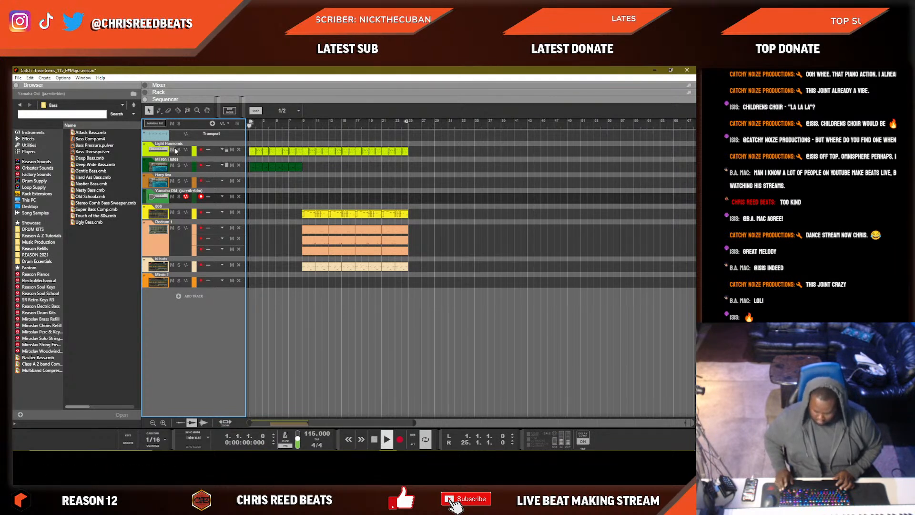
key("space")
key("space")
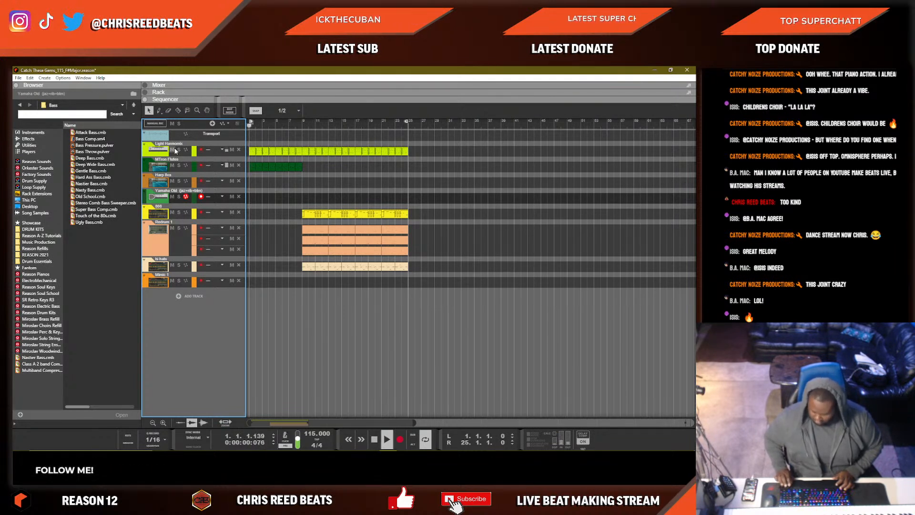
key("space")
key("space")
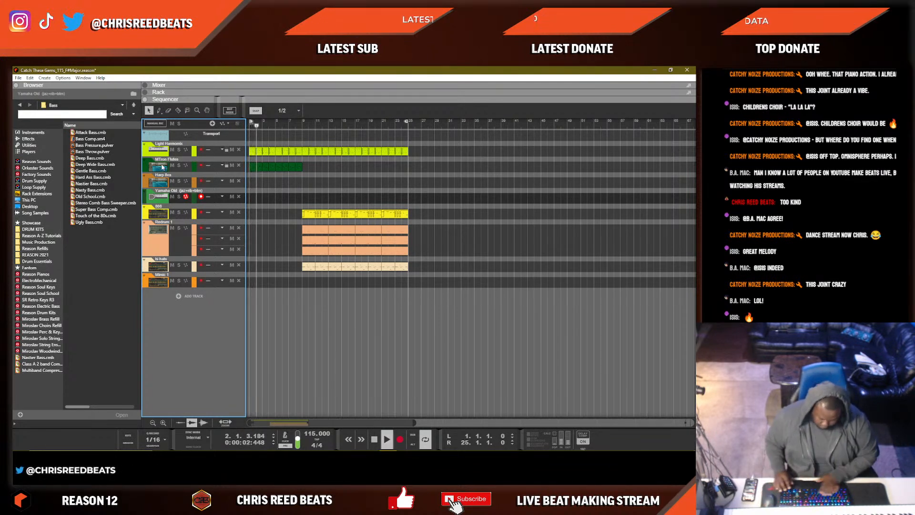
Move all 808, Redrum 1 and hi hats clips to start at bar 5 and delete the MTron Flutes clips from bar 5 on.
left_click_drag(495, 286, 298, 176)
left_click_drag(311, 216, 284, 216)
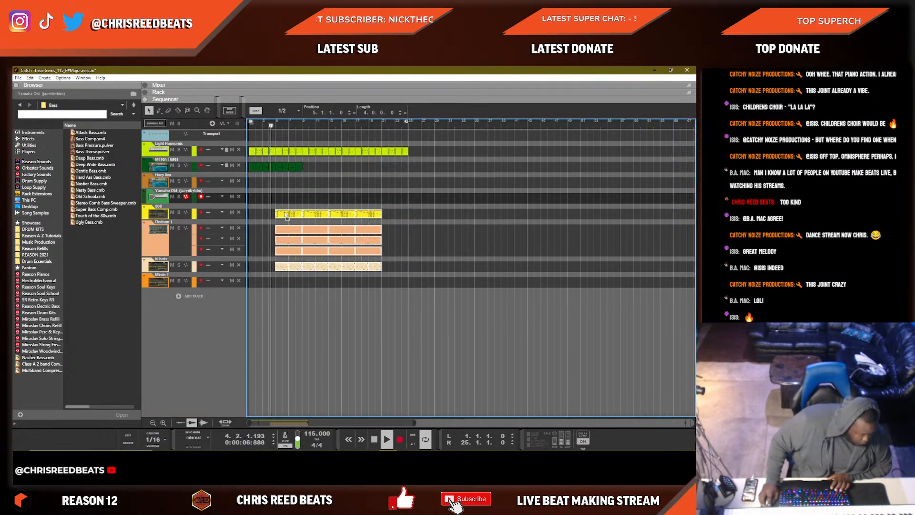
left_click(333, 175)
key("space")
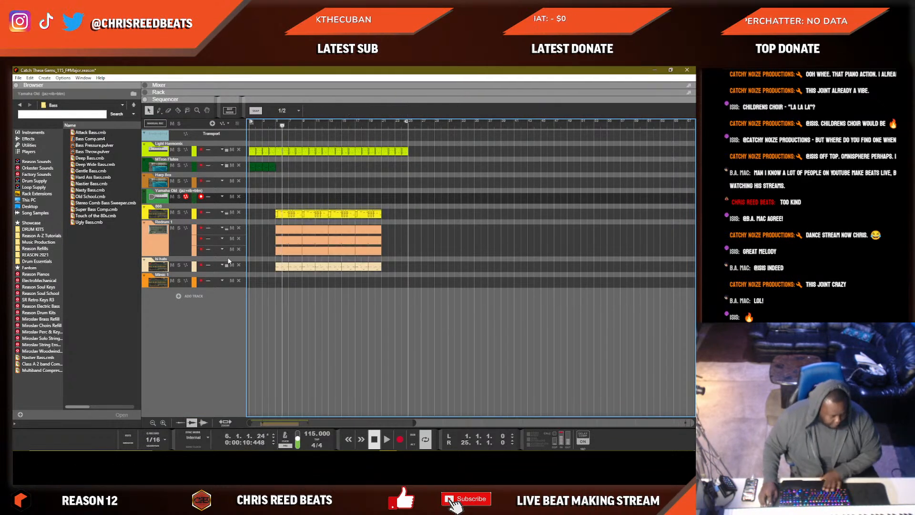
Record a new sample into the empty Mimic 1 sampler in the rack and open it for editing.
key("F6")
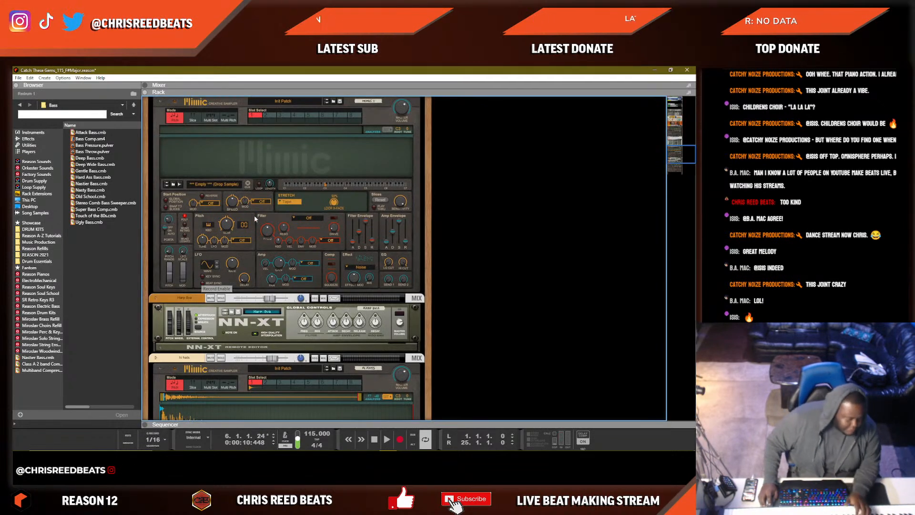
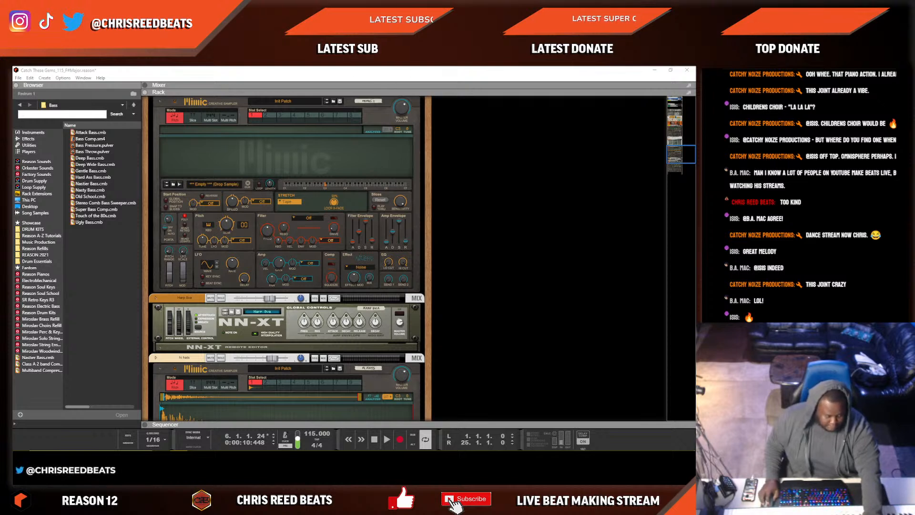
left_click(494, 174)
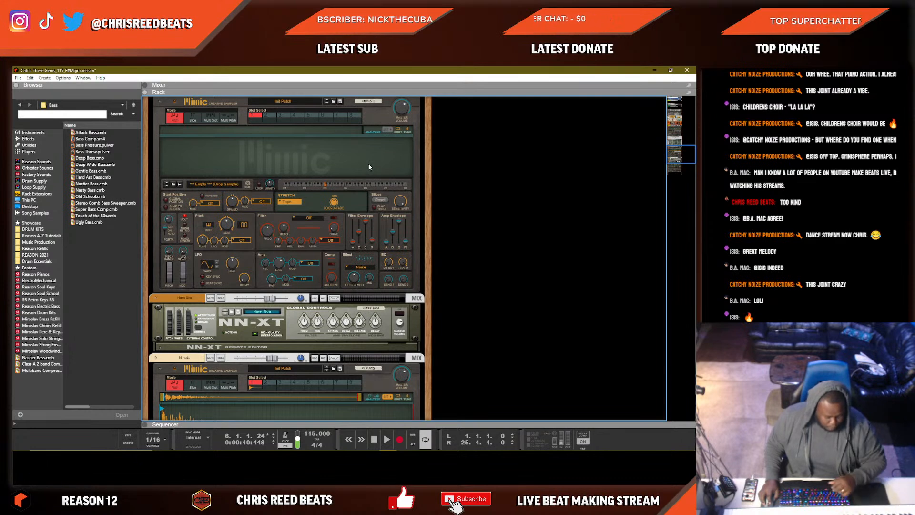
scroll(300, 195, "up", 3)
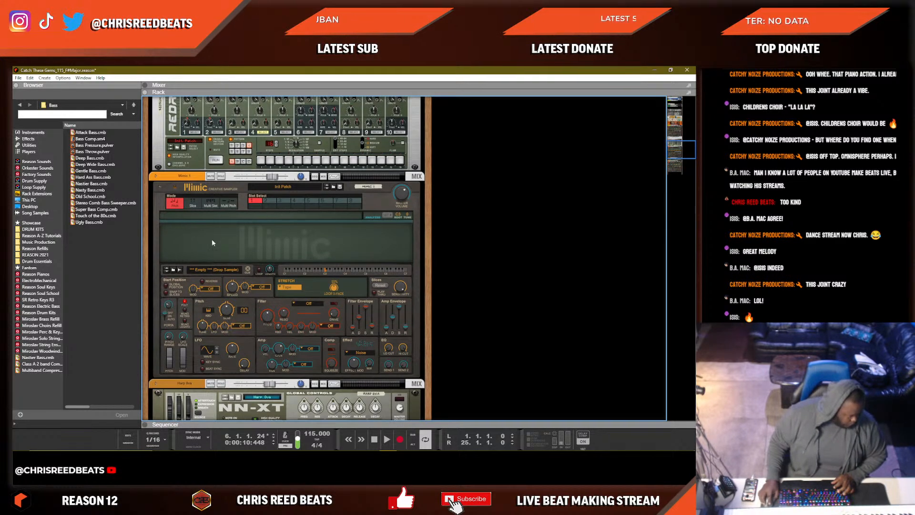
left_click(181, 270)
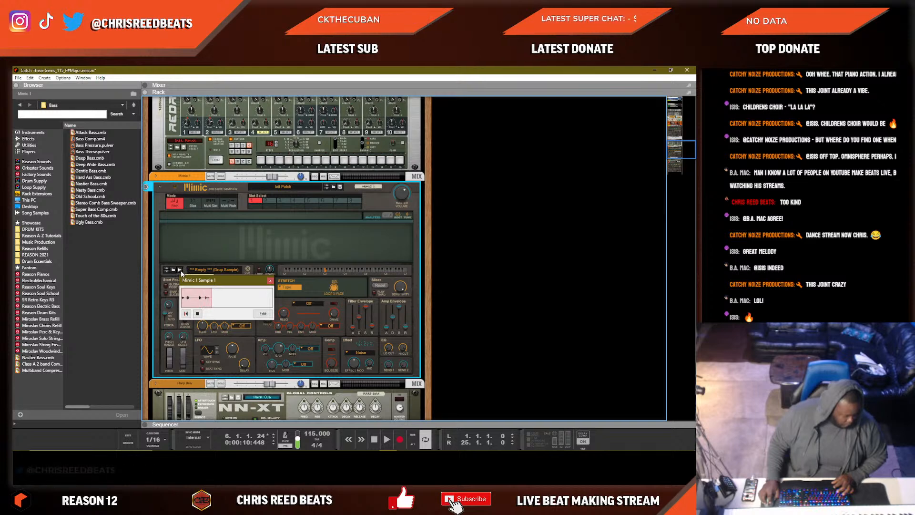
left_click(257, 314)
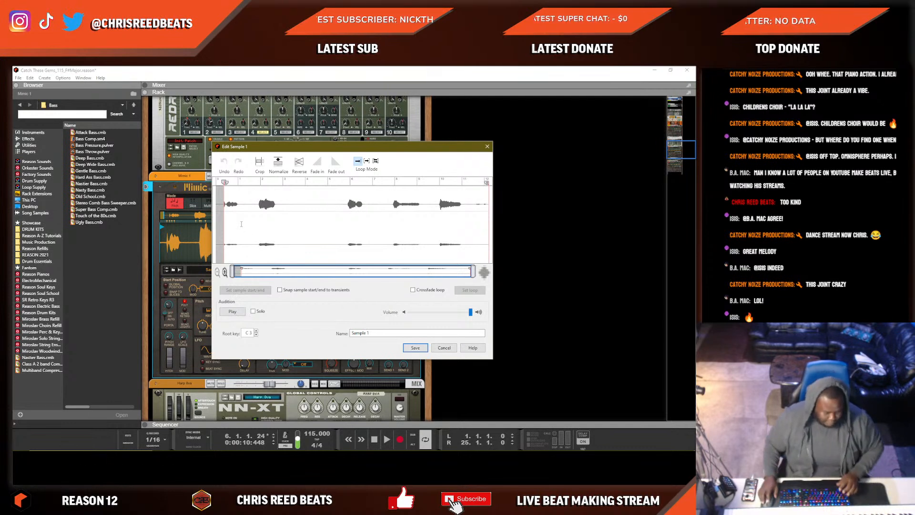
Save the sample with its start just before the last recorded sound, and set Mimic 1's start position to that same sound.
mouse_move(223, 190)
left_mouse_down()
mouse_move(449, 189)
mouse_move(439, 191)
left_mouse_up()
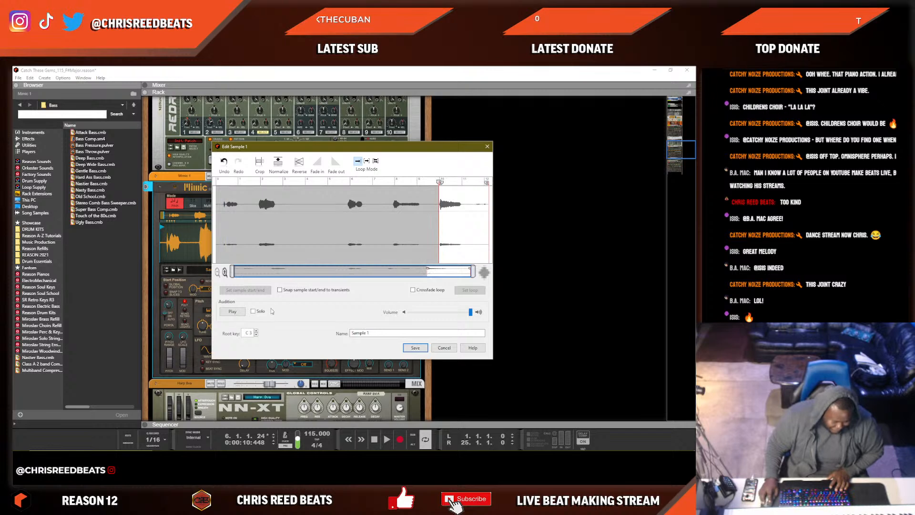
left_click(409, 349)
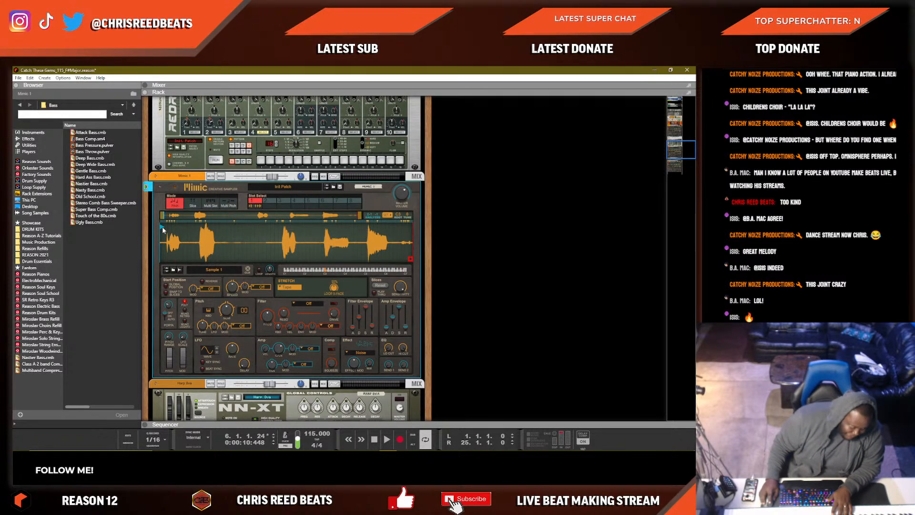
left_click_drag(163, 230, 366, 250)
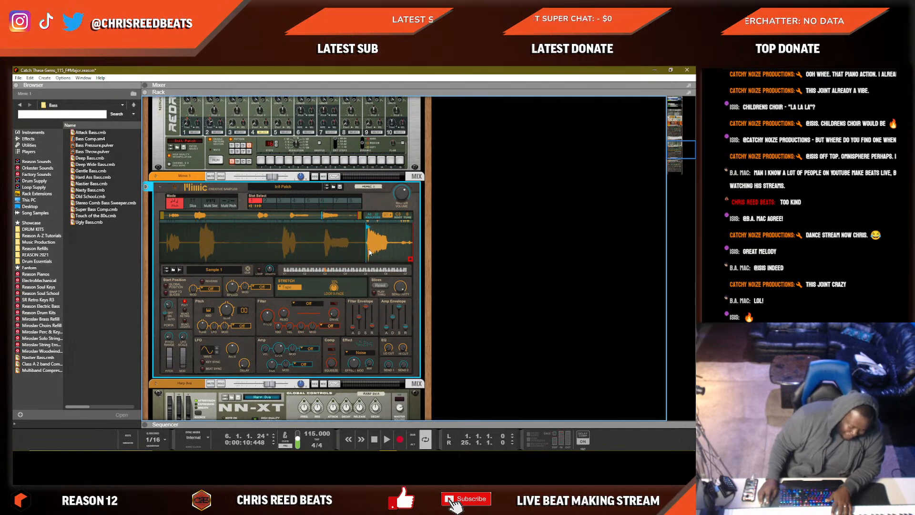
Lower Mimic 1's channel level and copy the MTron Flutes clips from bars 1 to 4 onto the Mimic 1 track.
left_click_drag(271, 180, 254, 179)
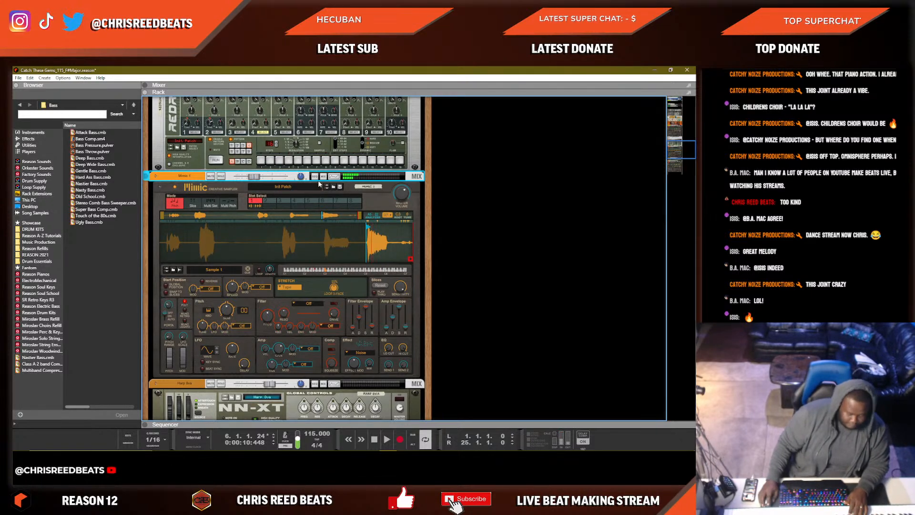
key("F7")
left_click_drag(262, 166, 209, 285)
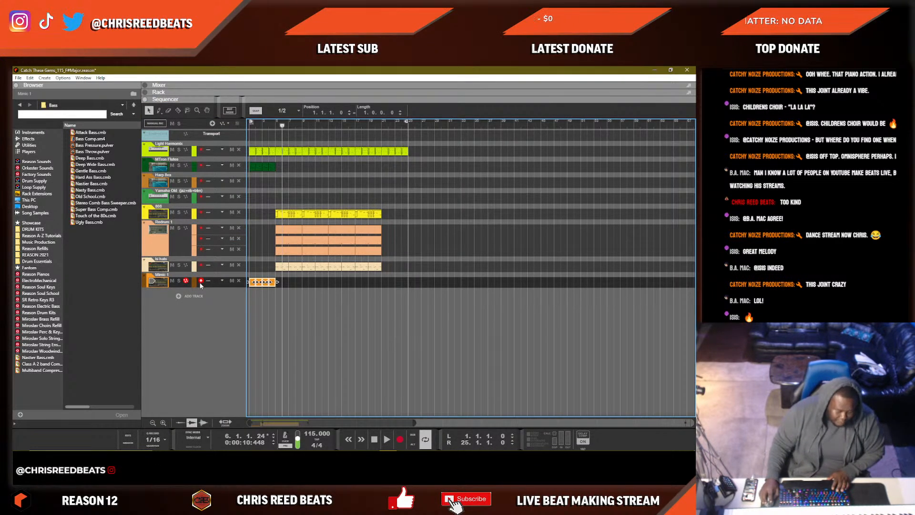
Solo the Mimic 1 track, play it from bar 1 and set the sampler's pitch to -14 semitones.
left_click(181, 281)
key("shift+Return")
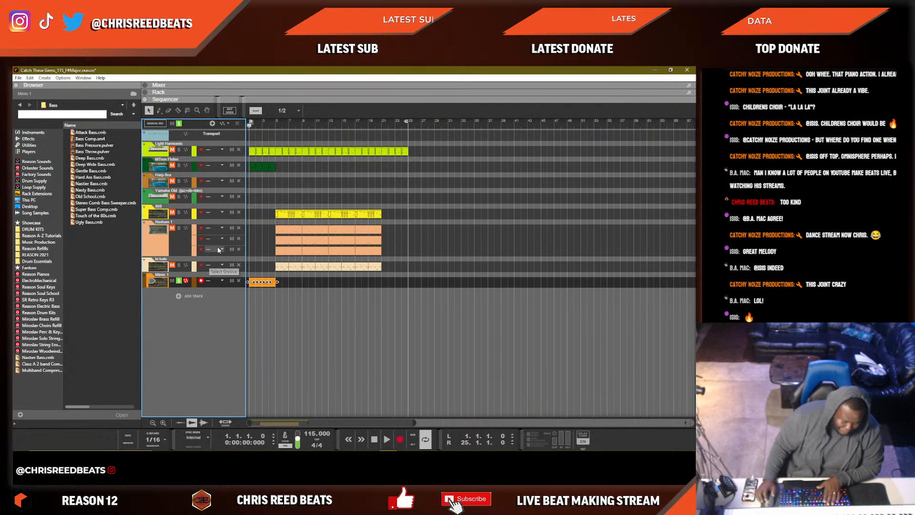
key("F6")
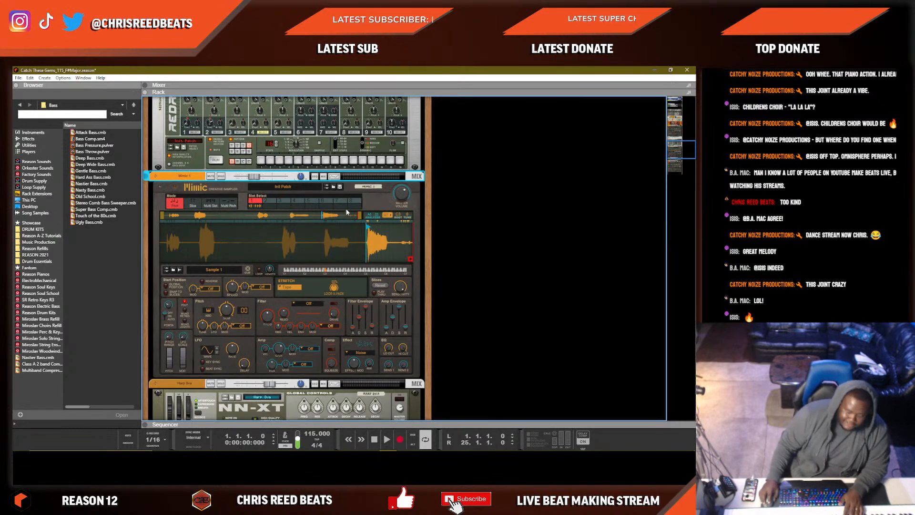
key("space")
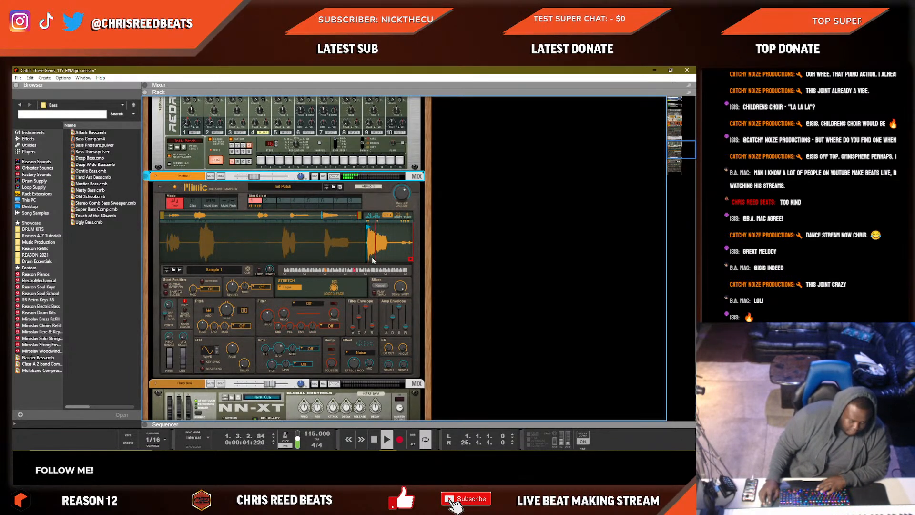
key("space")
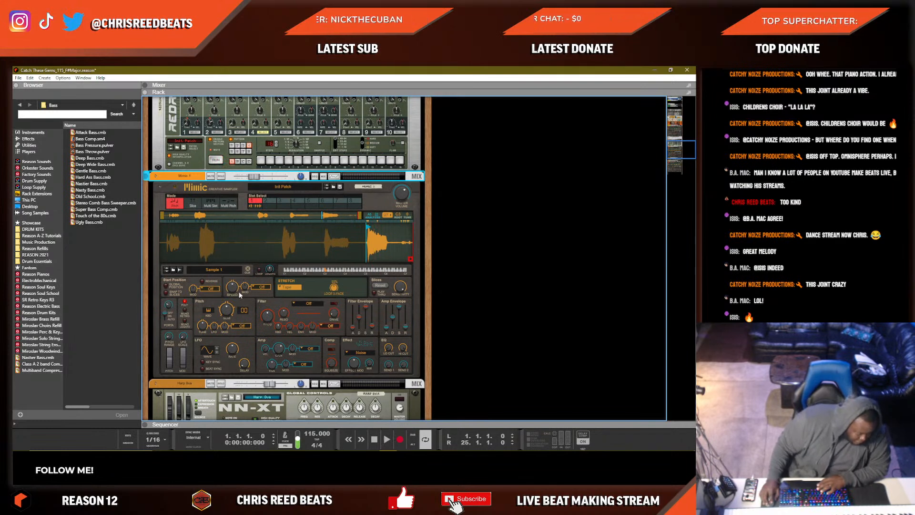
mouse_move(224, 311)
left_mouse_down()
mouse_move(223, 325)
mouse_move(226, 312)
left_mouse_up()
key("space")
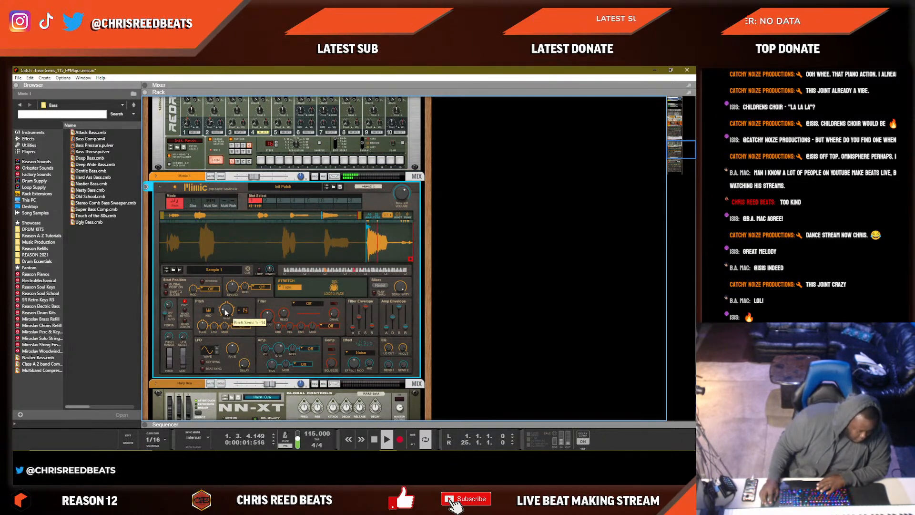
Unsolo Mimic 1, move its clips to start at bar 5 and play the song with the other tracks.
key("F7")
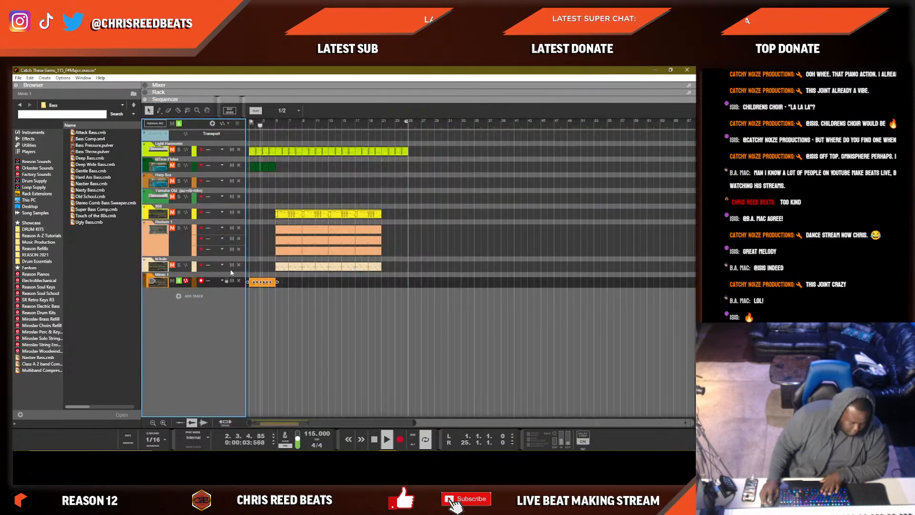
key("space")
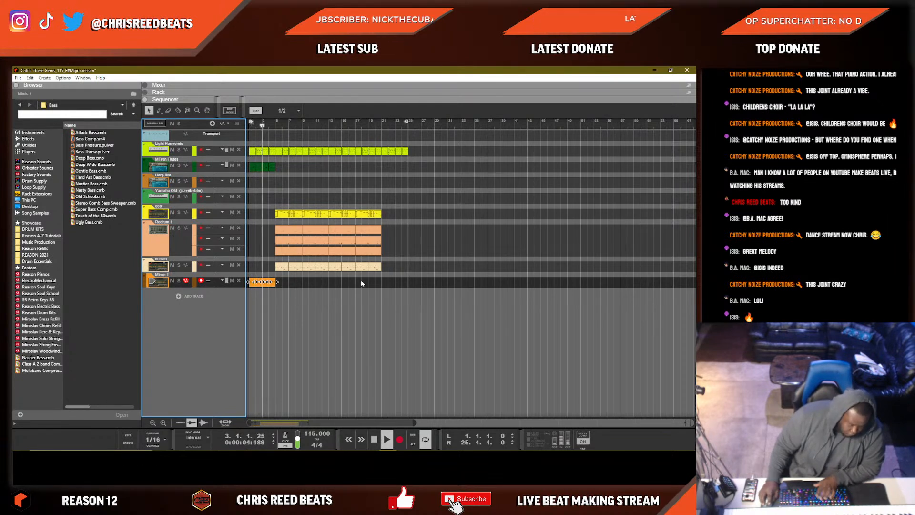
key("space")
left_click_drag(270, 284, 296, 284)
key("space")
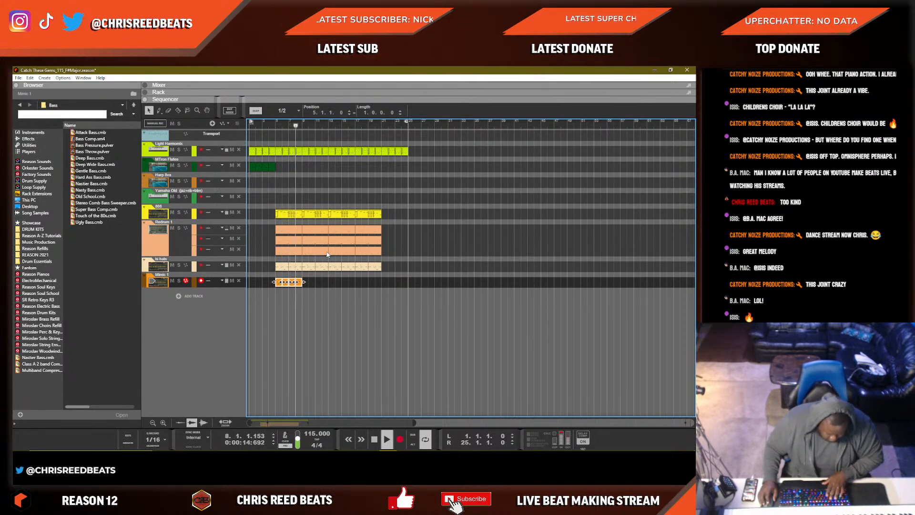
Join the Mimic 1 clips at bar 5 into one four-bar clip and duplicate it three times, filling through bar 20.
key("F5")
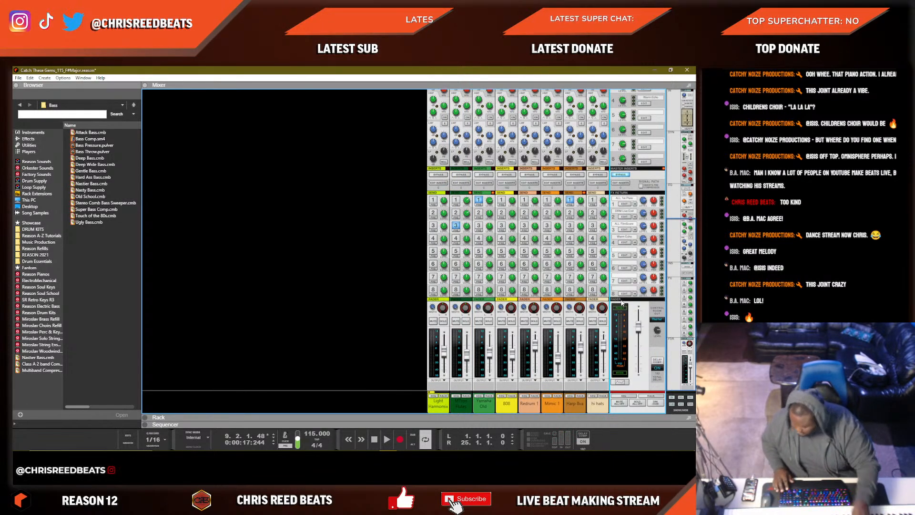
key("F7")
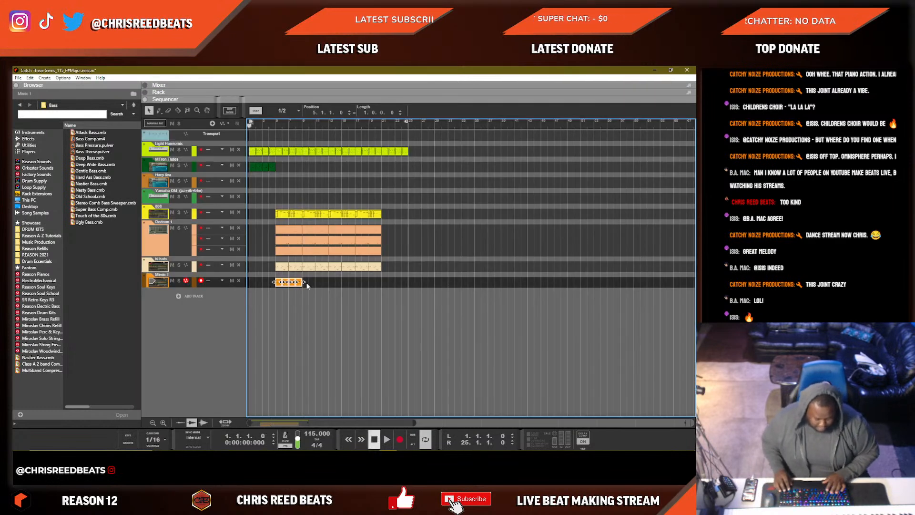
key("space")
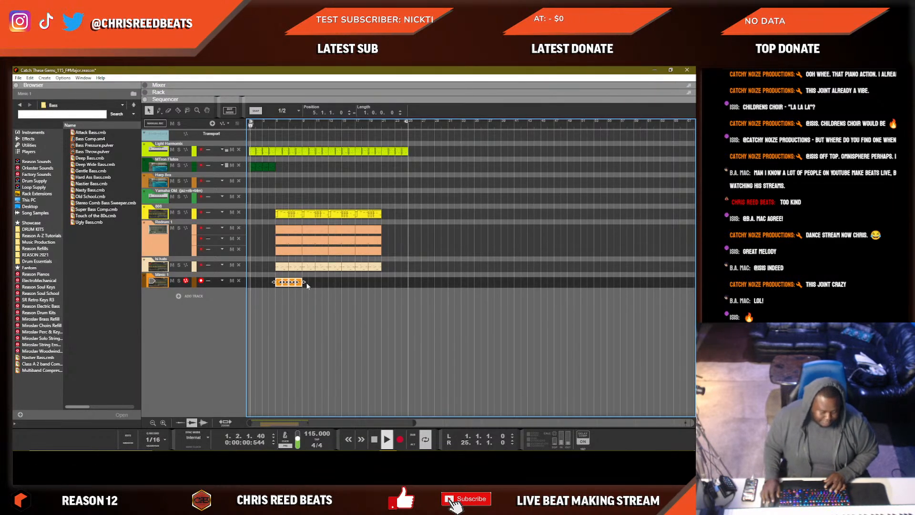
left_click(272, 122)
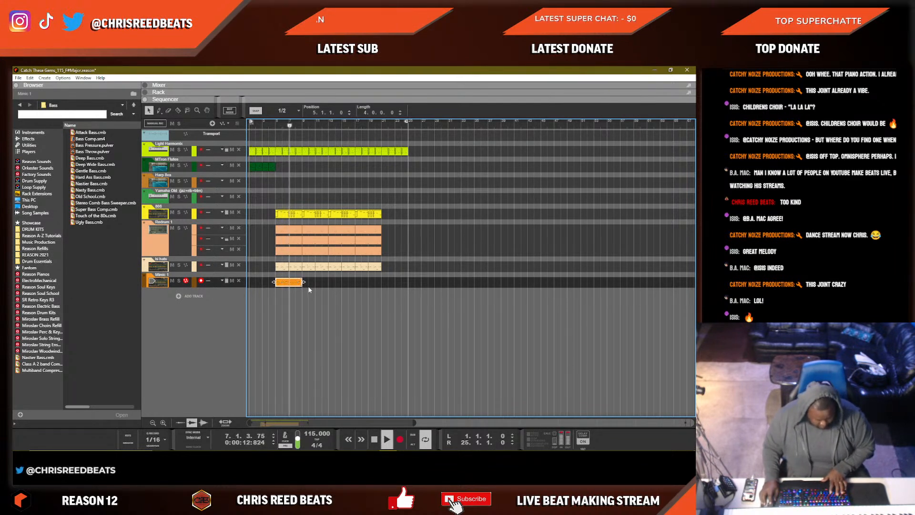
key("ctrl+d")
key("ctrl+d")
key("ctrl+d")
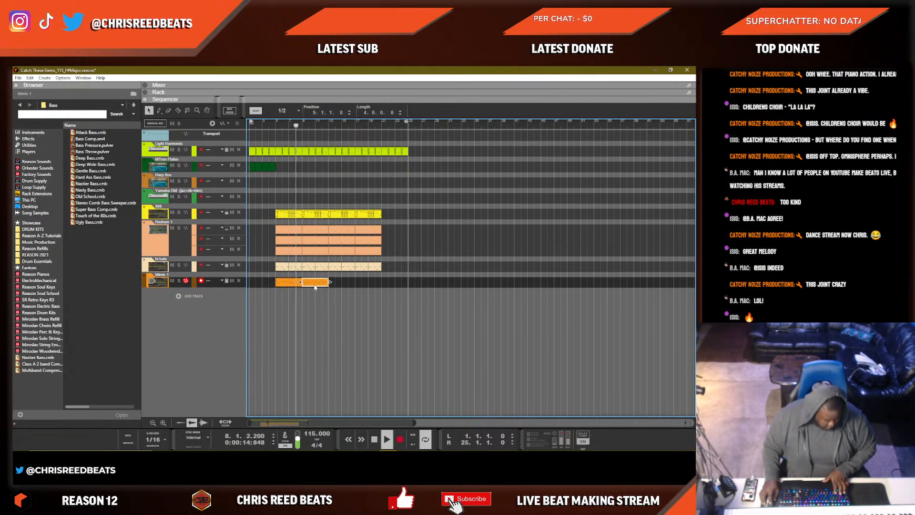
Reverse the Mimic 1 sample and pull its end marker in to just after the last recorded sound.
key("F6+F7")
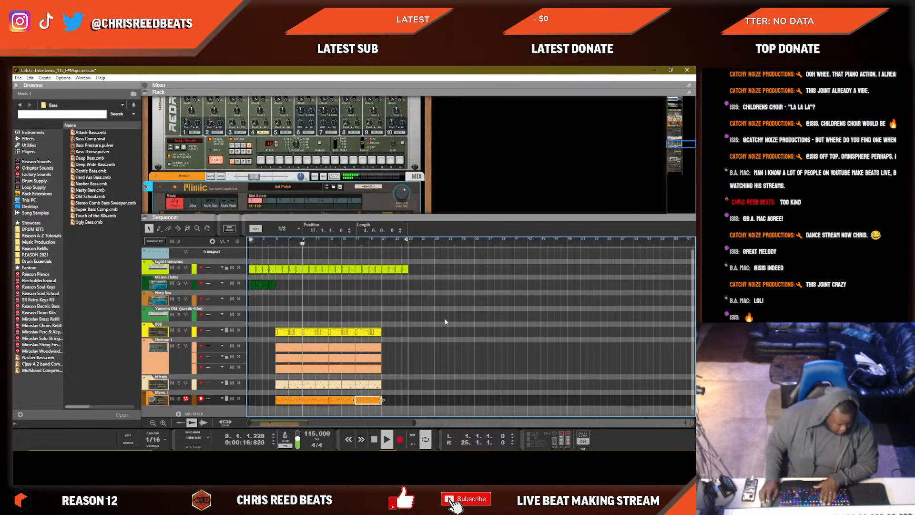
scroll(307, 167, "down", 4)
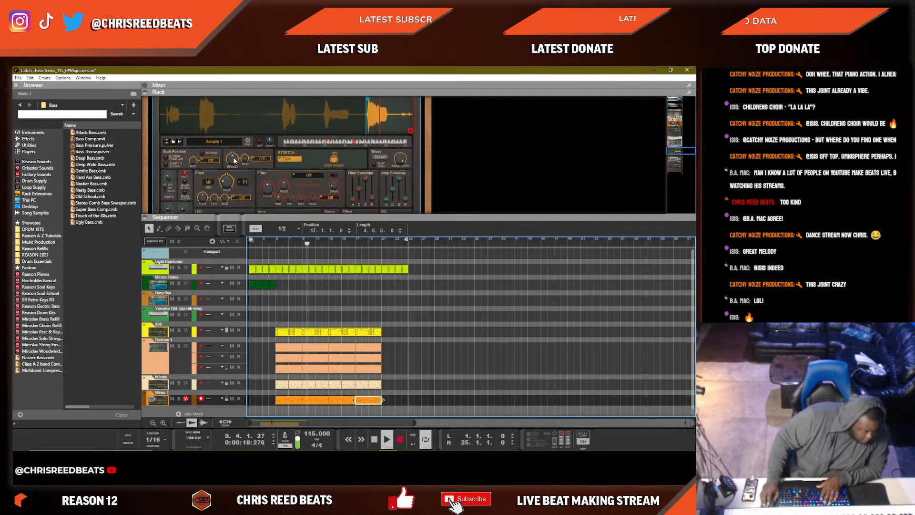
left_click(202, 154)
scroll(394, 176, "up", 3)
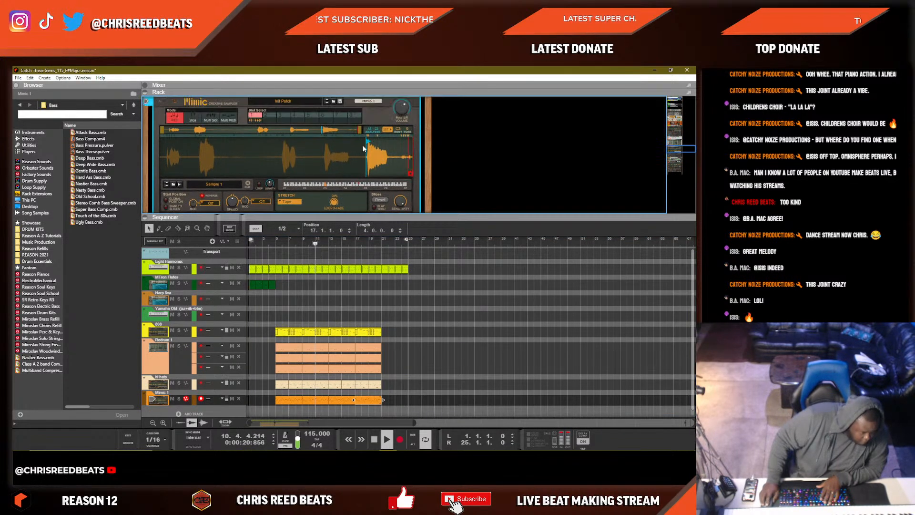
left_click_drag(395, 176, 385, 174)
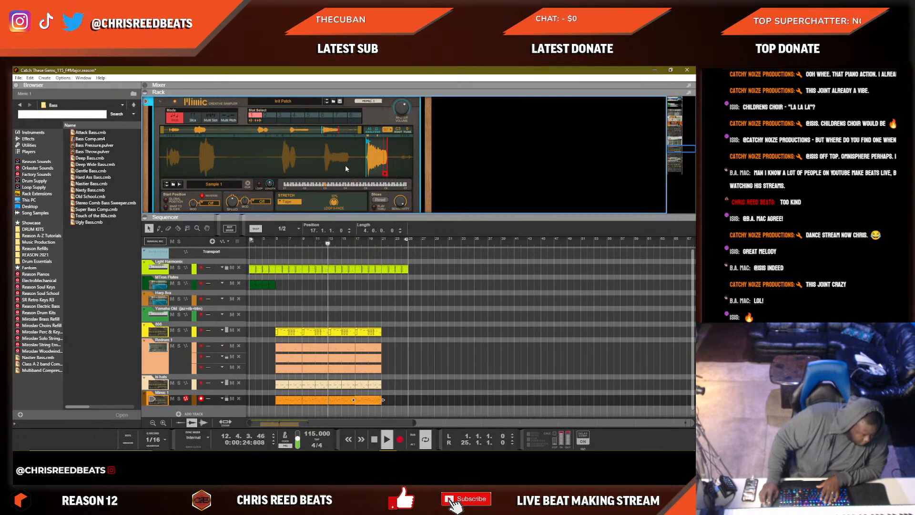
Set Mimic 1's stretch mode to Advanced with a stretch speed of 53.1 %, and adjust the sampler's master volume.
scroll(234, 181, "down", 2)
mouse_move(234, 180)
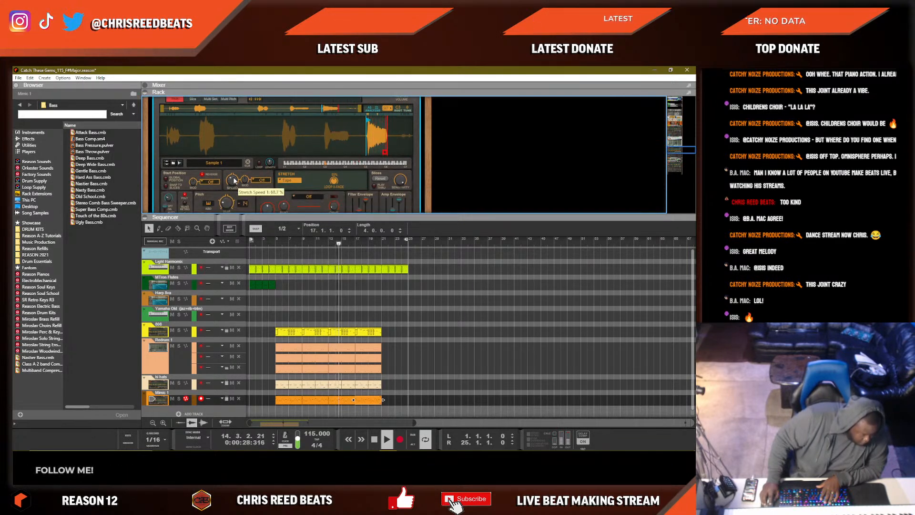
left_click(290, 180)
left_click(286, 189)
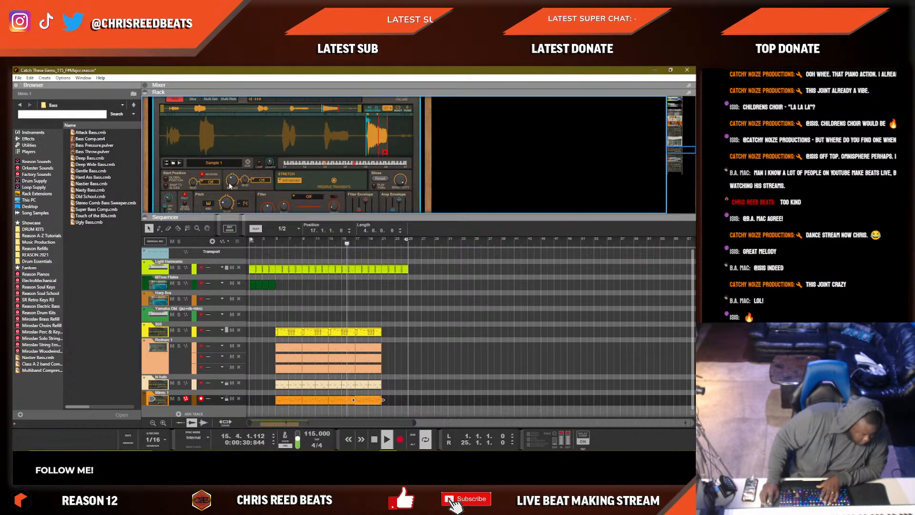
mouse_move(231, 188)
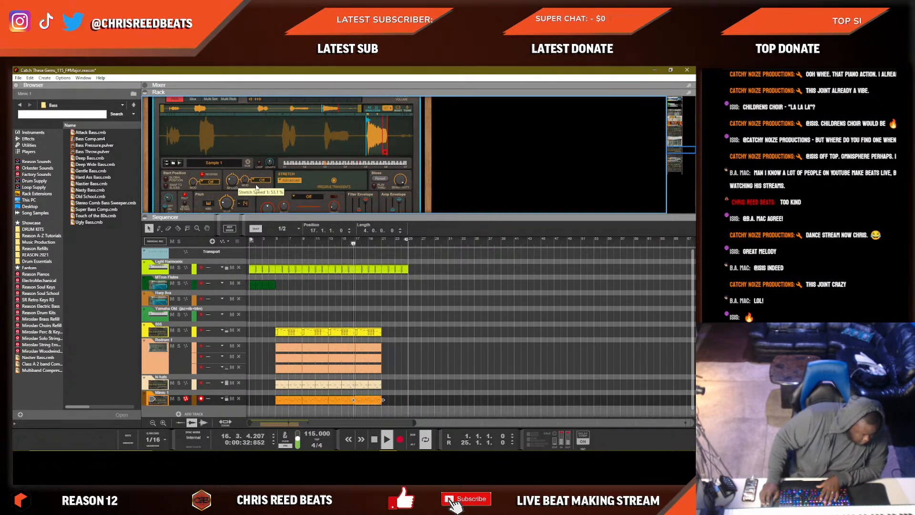
scroll(279, 184, "up", 2)
mouse_move(400, 131)
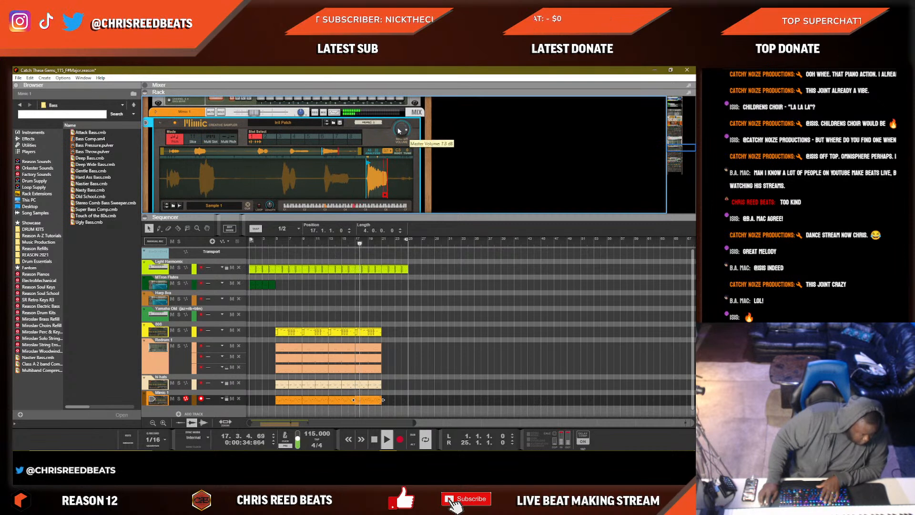
Try the Reso Noise effect on Mimic 1 while playing the song again from bar 1.
scroll(288, 162, "down", 5)
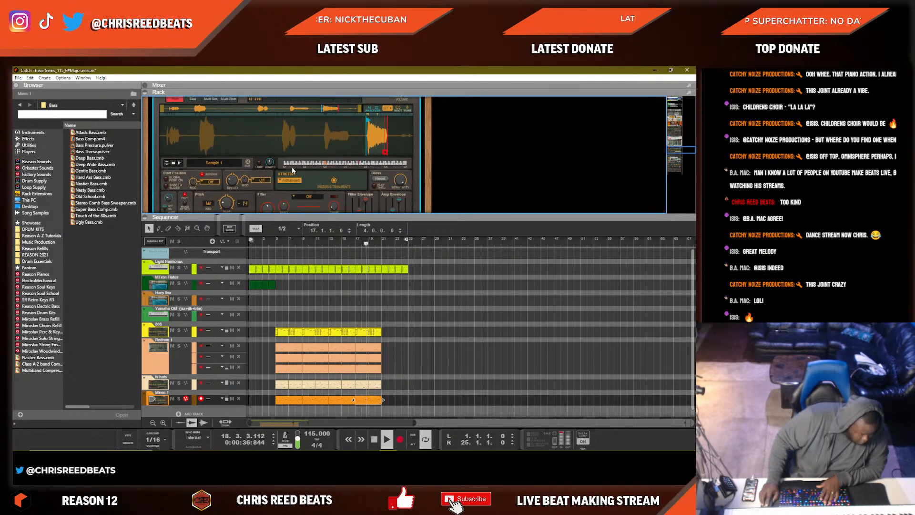
left_click(351, 181)
left_click(368, 191)
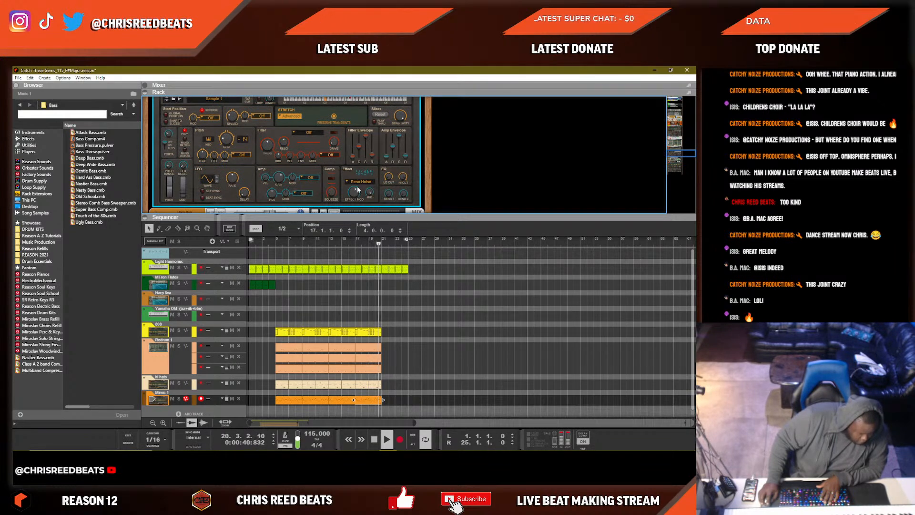
key("space")
key("space")
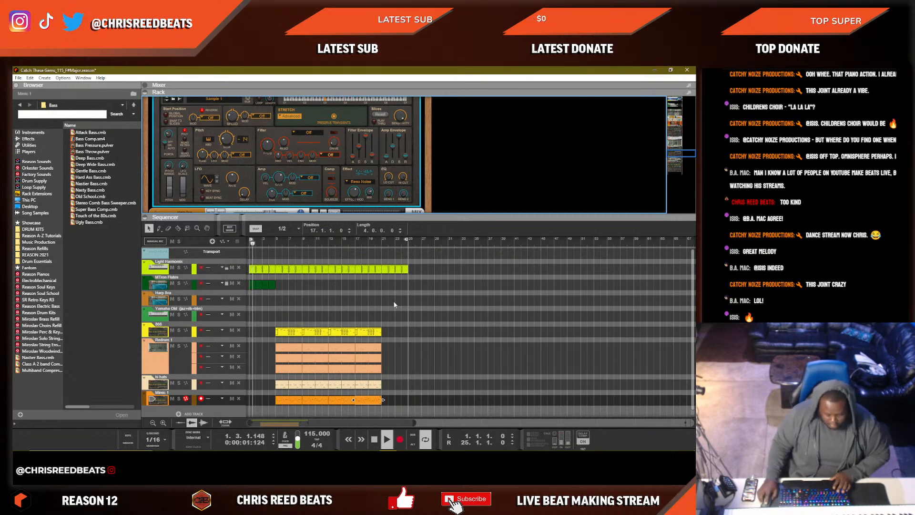
scroll(347, 327, "down", 1)
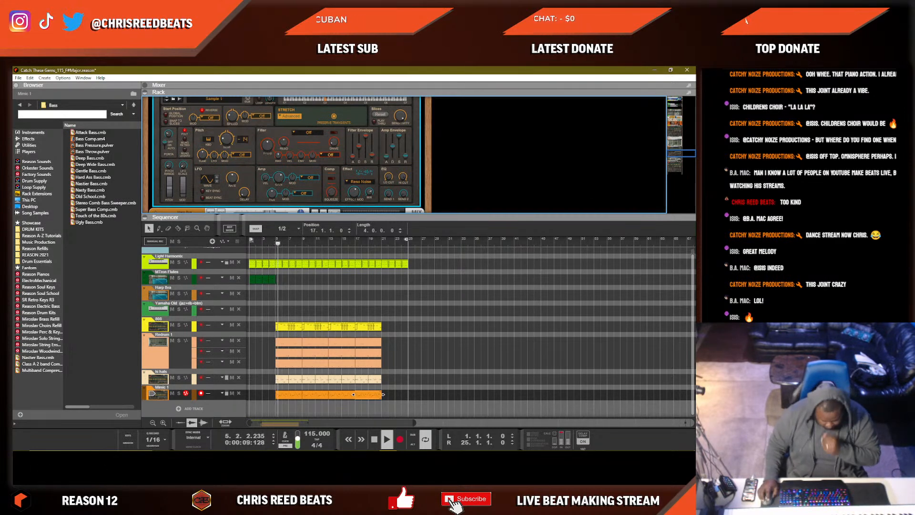
Audition Mimic 1's effect types during playback, choose Sine Fold and lower its effect mix.
left_click(358, 183)
left_click(383, 204)
left_click(367, 182)
left_click(386, 217)
left_click(363, 183)
left_click(382, 223)
left_click_drag(369, 192, 368, 204)
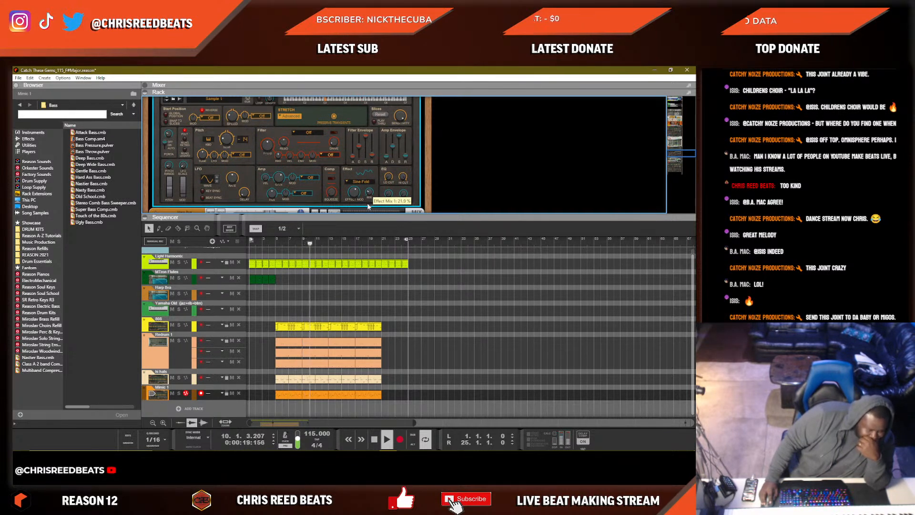
scroll(368, 193, "up", 1)
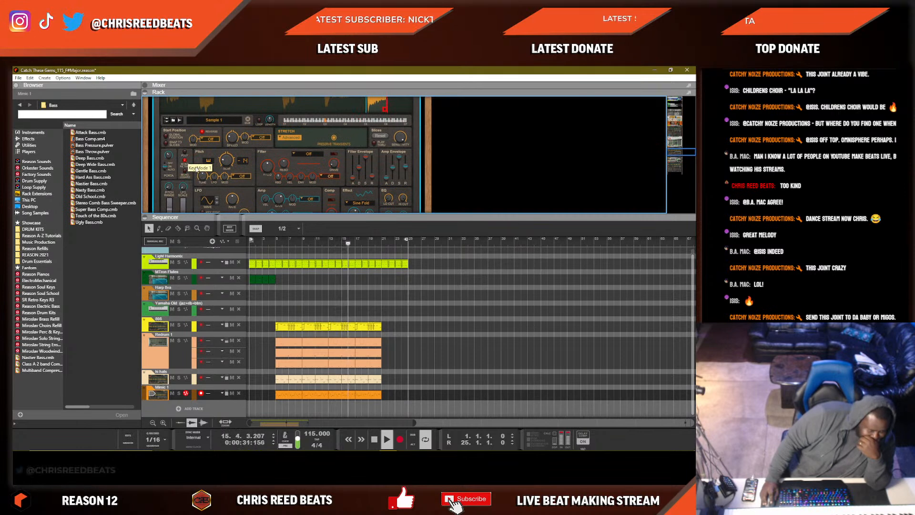
scroll(378, 177, "down", 3)
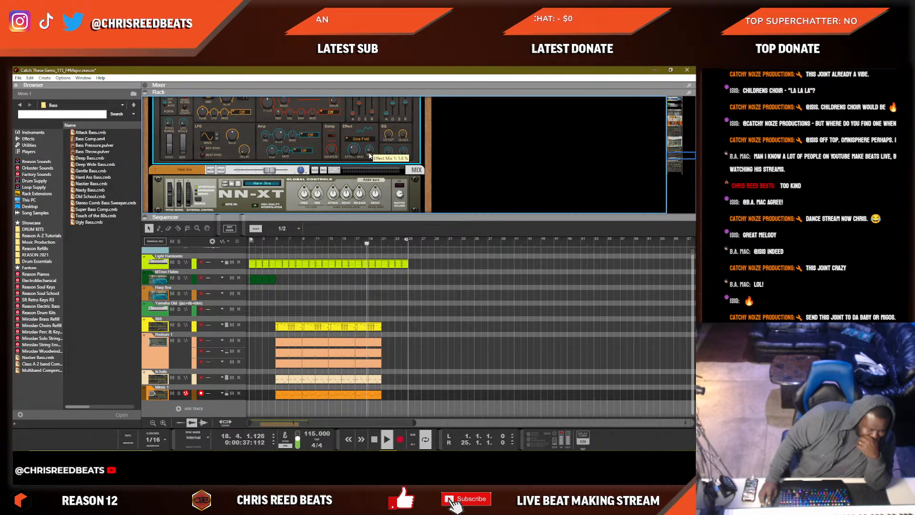
scroll(344, 153, "up", 2)
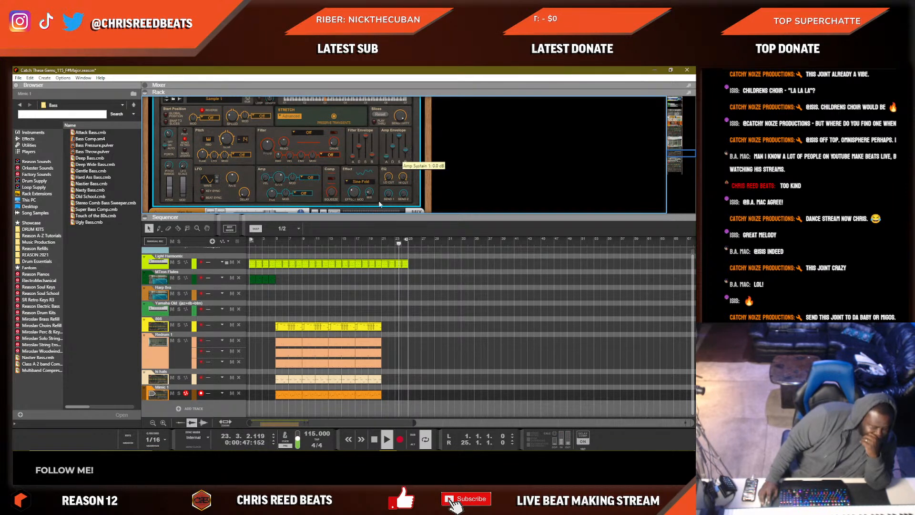
Move the left loop locator to bar 5 and play the loop briefly from there.
scroll(362, 286, "up", 1)
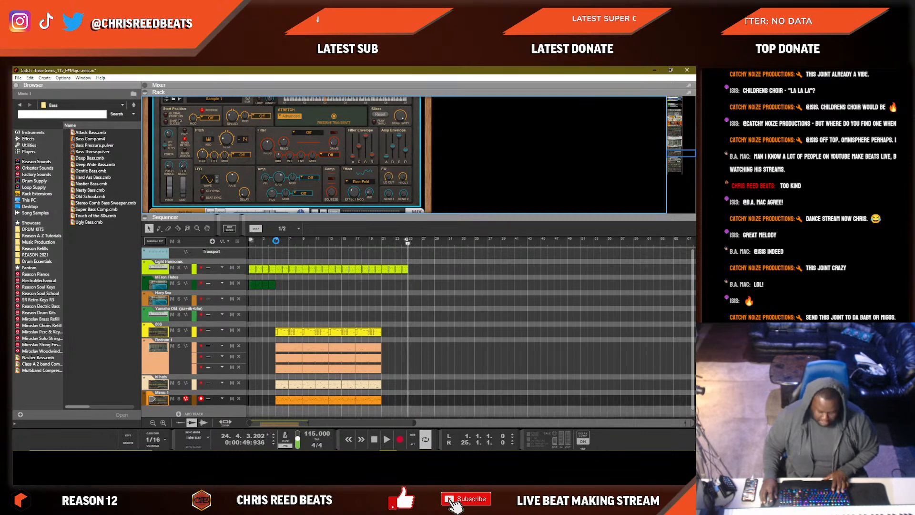
left_click(276, 241, "ctrl")
key("KP_1")
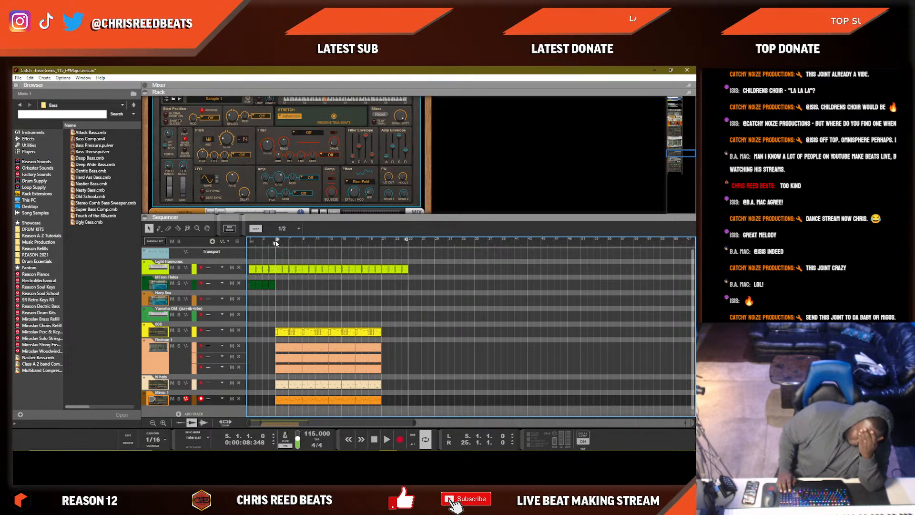
key("space")
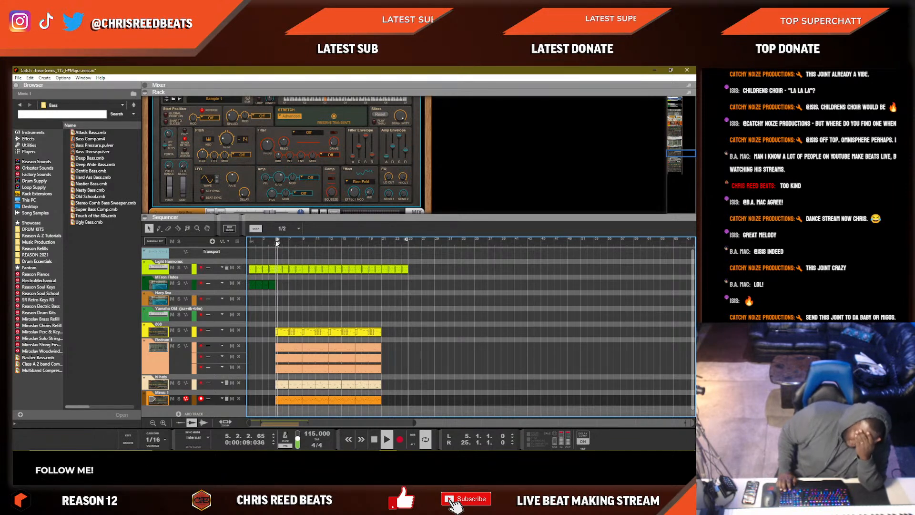
key("space")
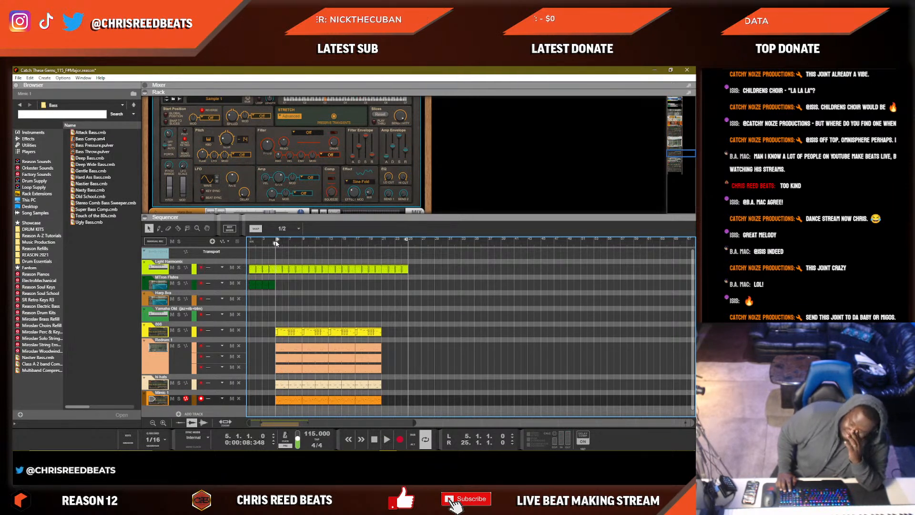
Play the loop from bar 5 to hear the drums with the Mimic sample.
key("space")
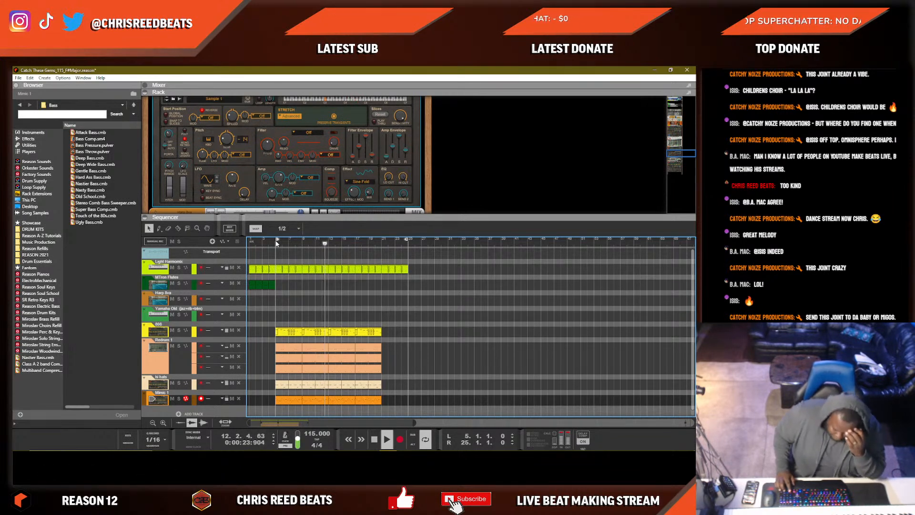
key("space")
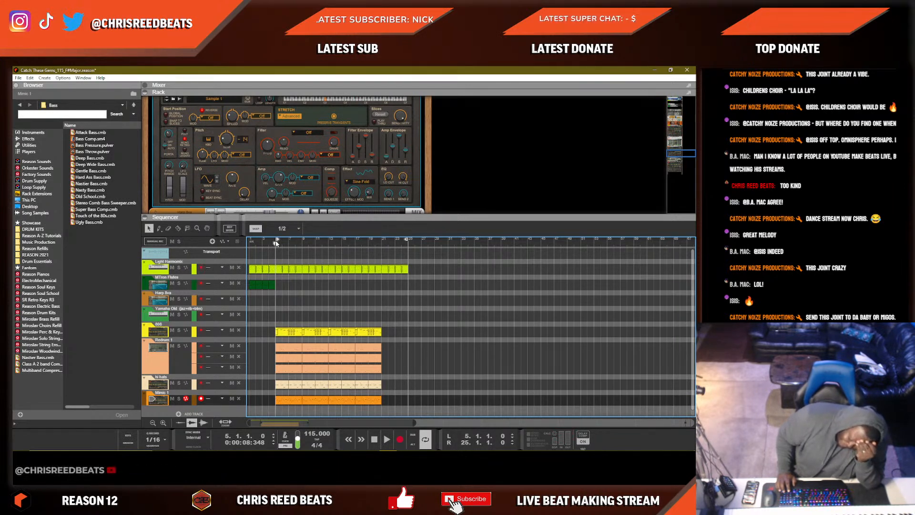
key("space")
Return the song position to the start and move the left loop locator back to bar 1.
key("shift+Return")
key("shift+Return")
key("shift+Return")
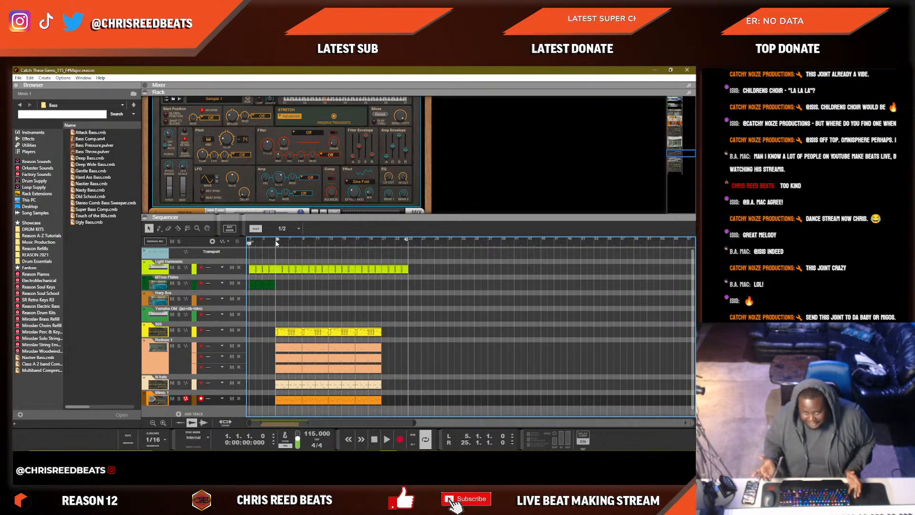
left_click_drag(277, 240, 210, 240)
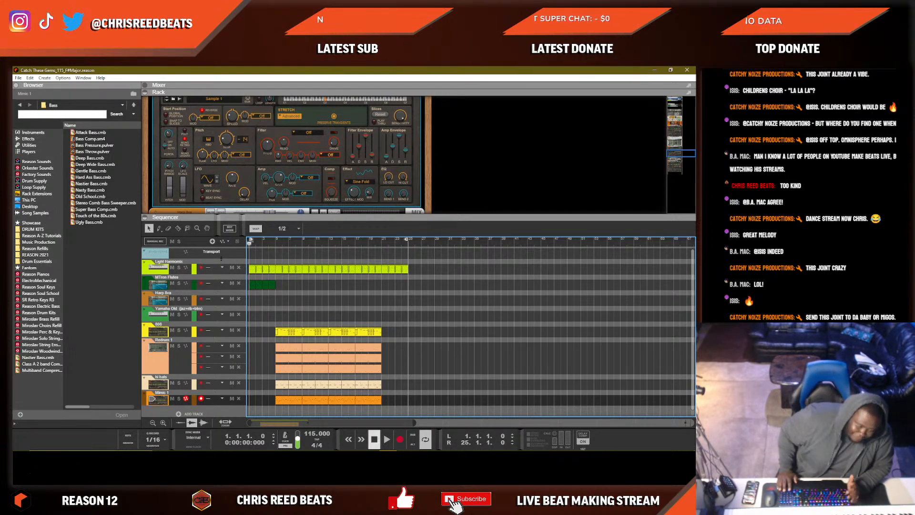
Play the song from bar 1 and lower Mimic 1's pitch to -21 semitones.
key("space")
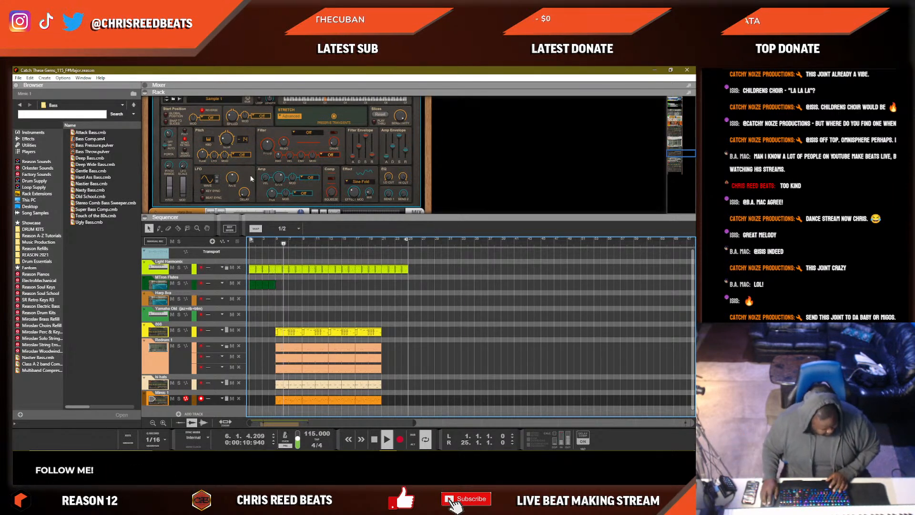
left_click_drag(233, 137, 228, 146)
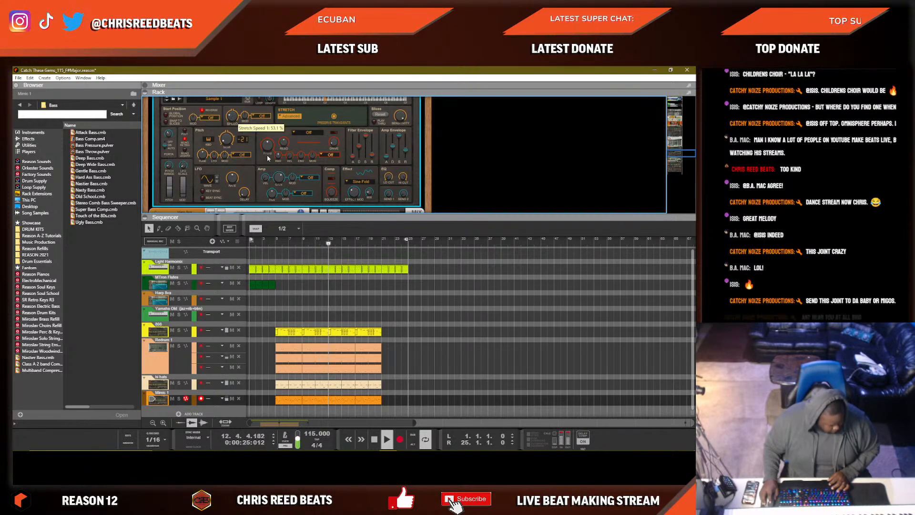
scroll(365, 352, "down", 1)
scroll(299, 165, "up", 3)
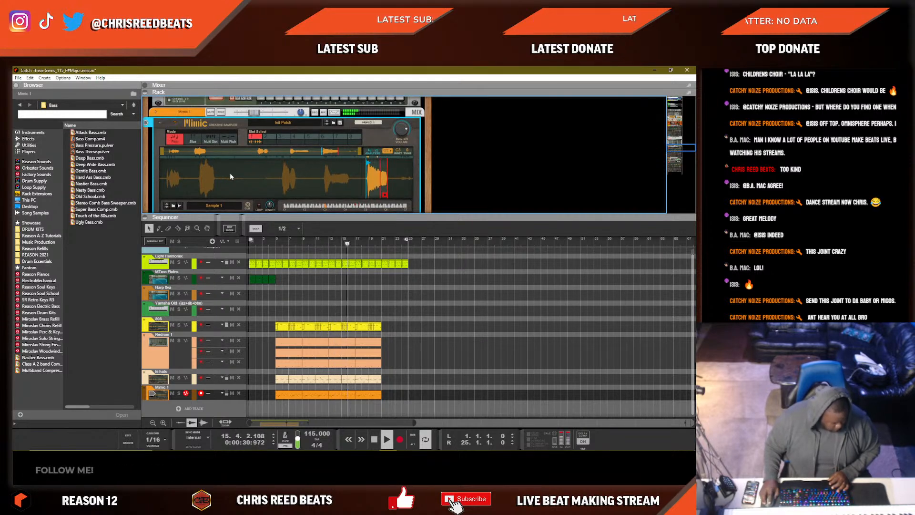
Duplicate the 808, Redrum, hi-hat and Mimic 1 clips at bars 17 to 21 so they extend to bar 25.
scroll(224, 173, "up", 10)
left_click_drag(408, 306, 358, 435)
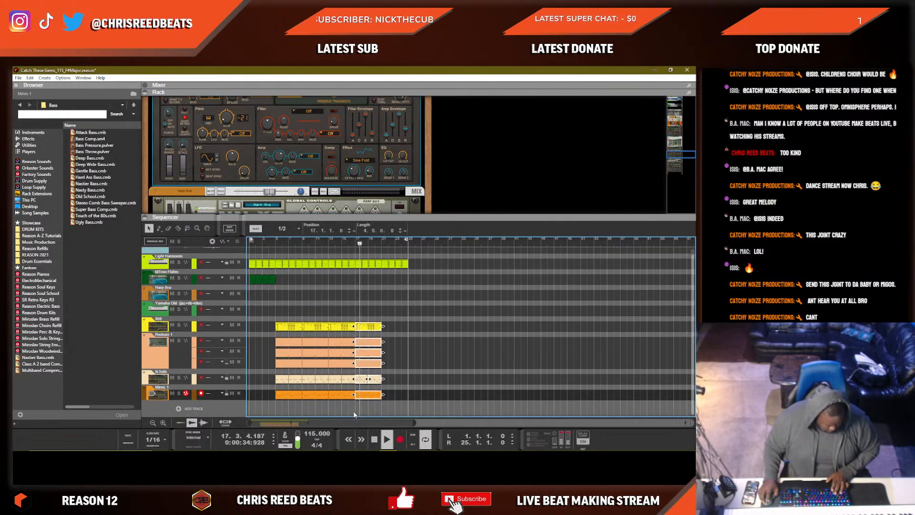
key("ctrl+d")
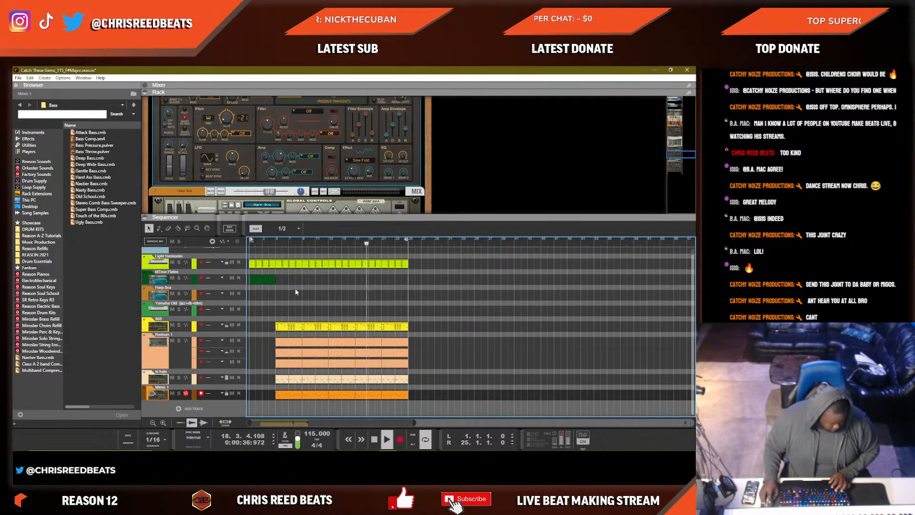
Lower the pitch of Redrum's drum channel 1 to -20.
left_click(188, 354)
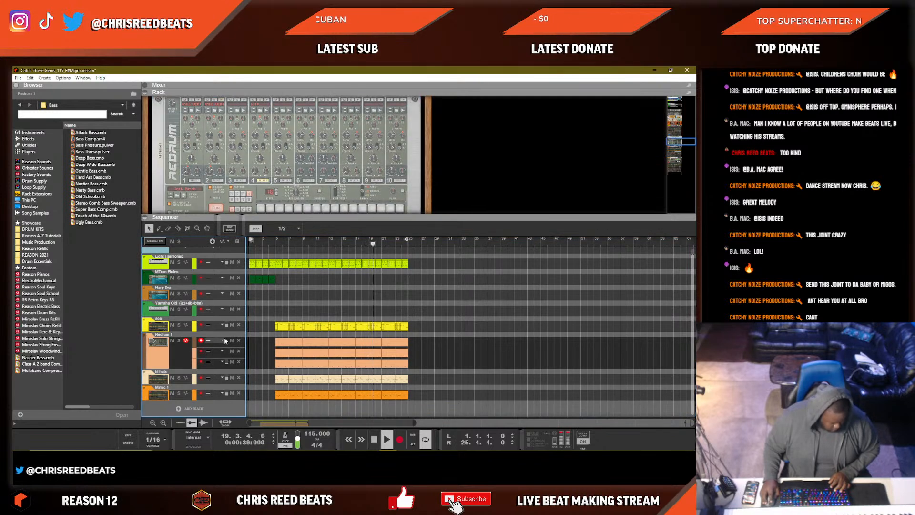
left_click(192, 166)
left_click_drag(193, 159, 192, 164)
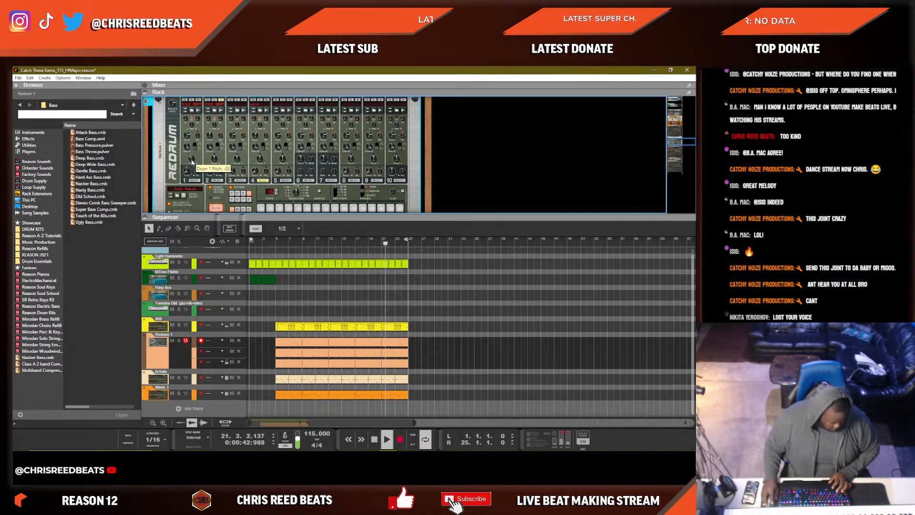
left_click(357, 294)
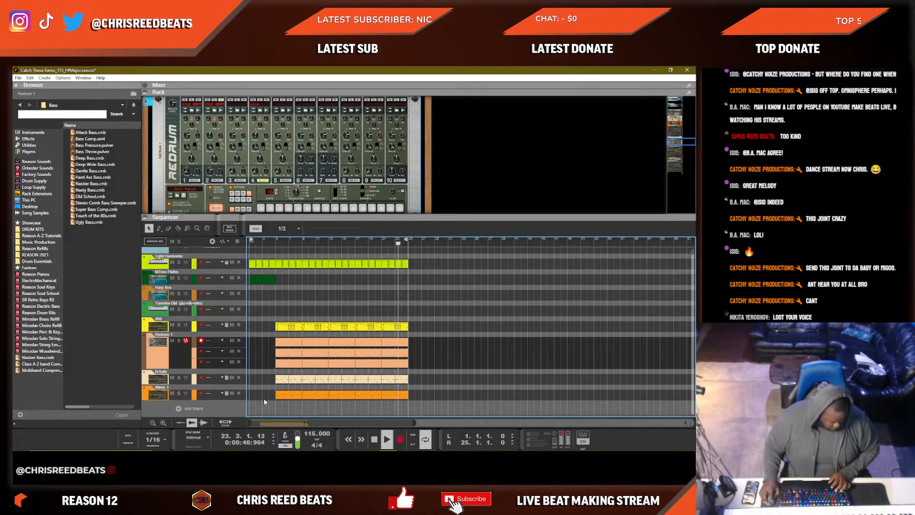
Stop playback, return to bar 1 and delete the first two Mimic 1 clips, between bars 5 and 13.
left_click_drag(261, 390, 315, 400)
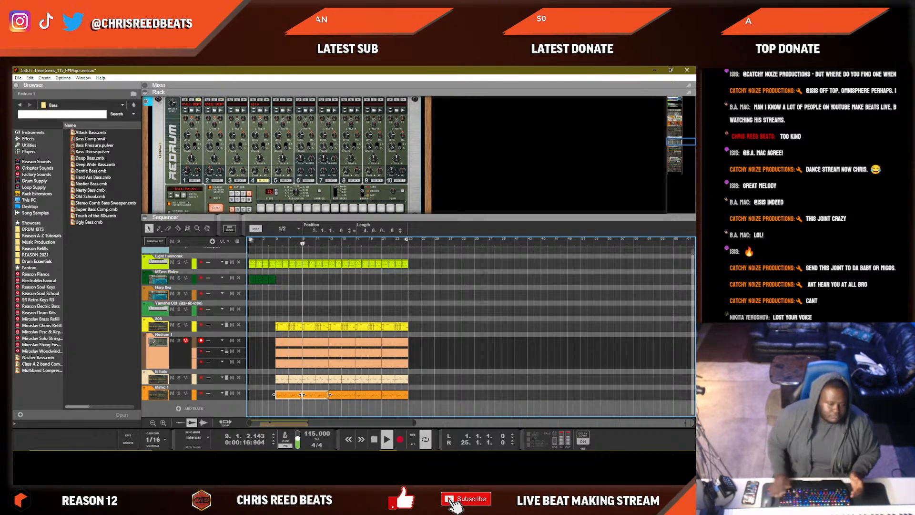
left_click(545, 358)
key("space")
key("KP_0")
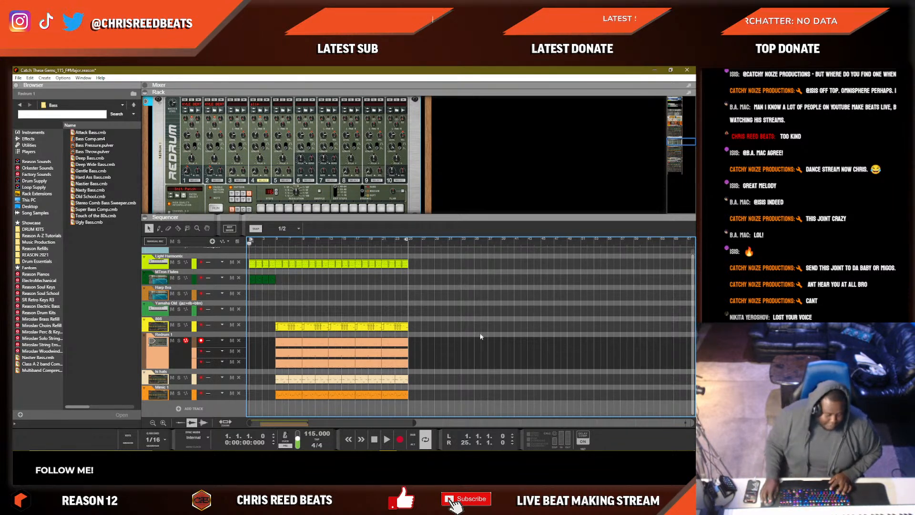
left_click_drag(271, 242, 275, 243)
left_click_drag(286, 403, 321, 393)
key("Delete")
Play the shortened Mimic 1 arrangement from bar 1, stop and return to the start.
key("space")
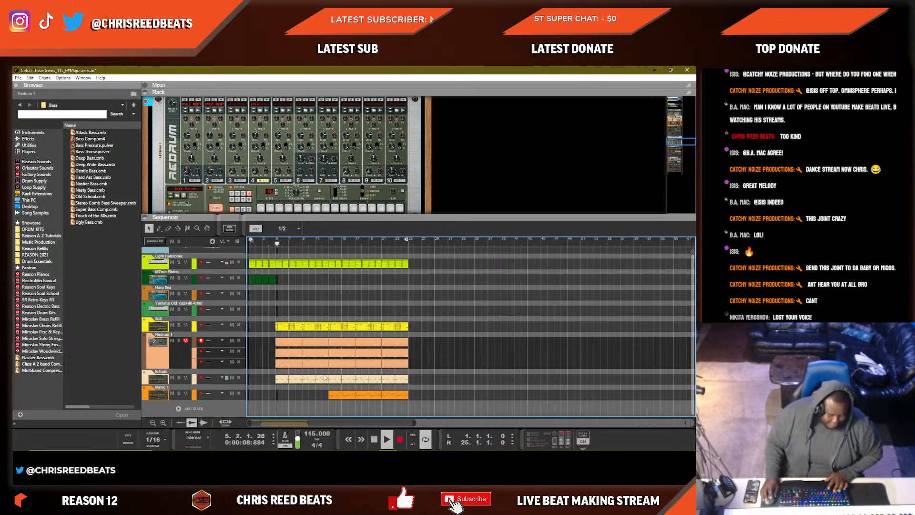
scroll(283, 287, "up", 1)
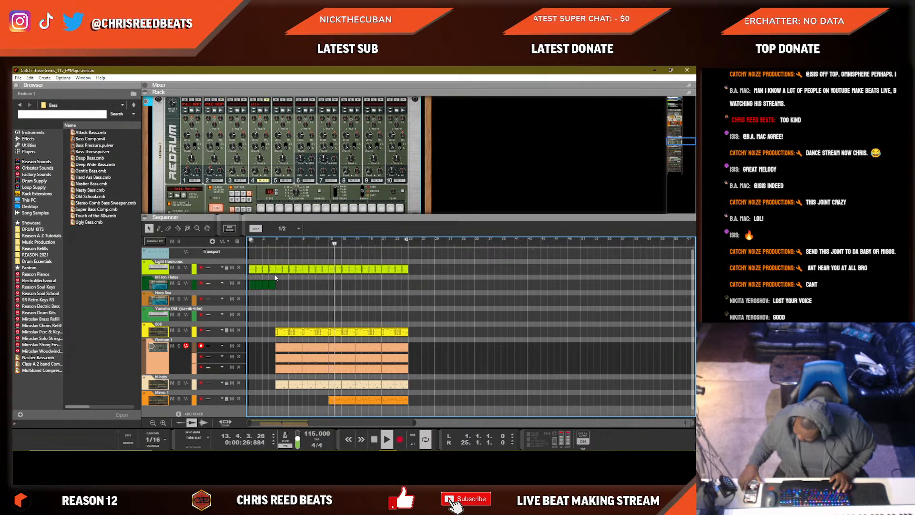
key("space")
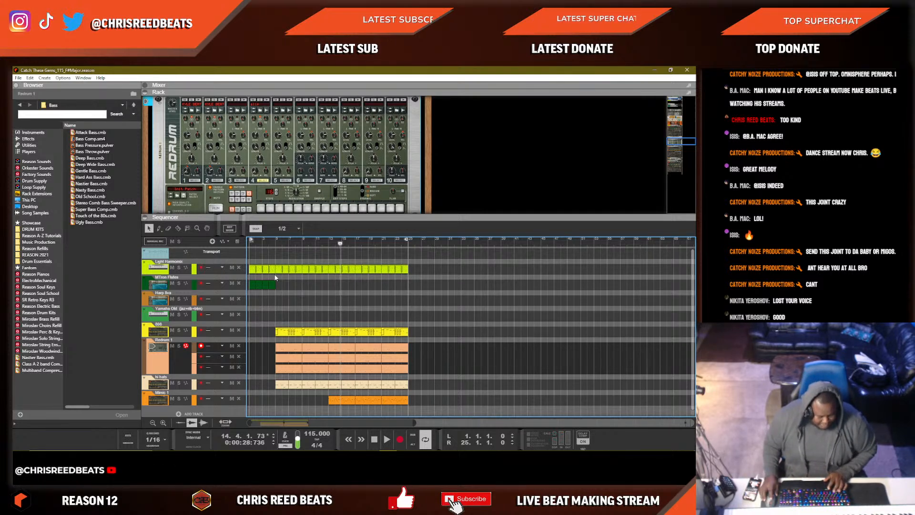
key("KP_0")
key("KP_0")
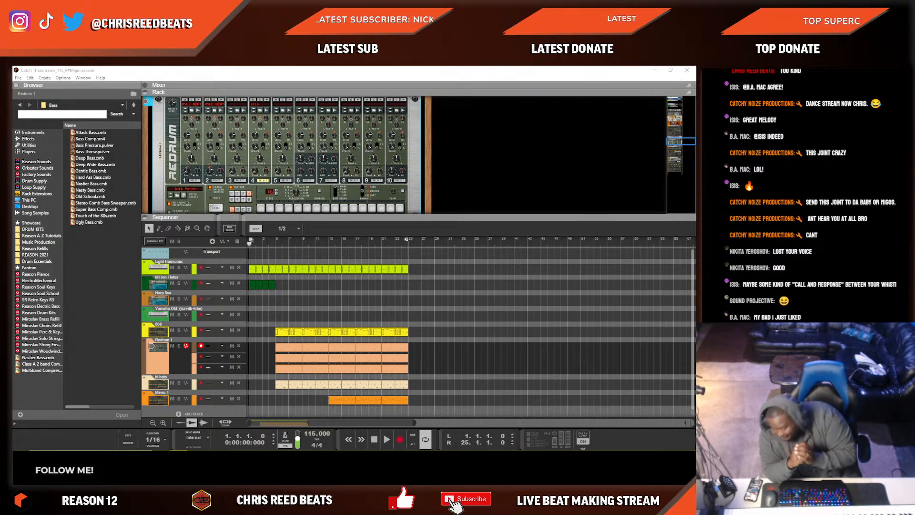
Play the song again, briefly mute and unmute Redrum 1, and look over the hi-hat sampler in the rack.
left_click(473, 355)
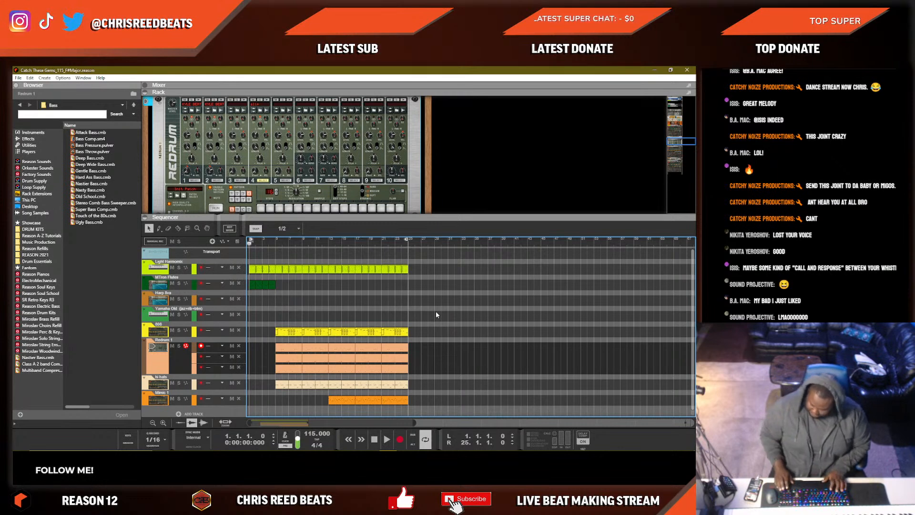
key("space")
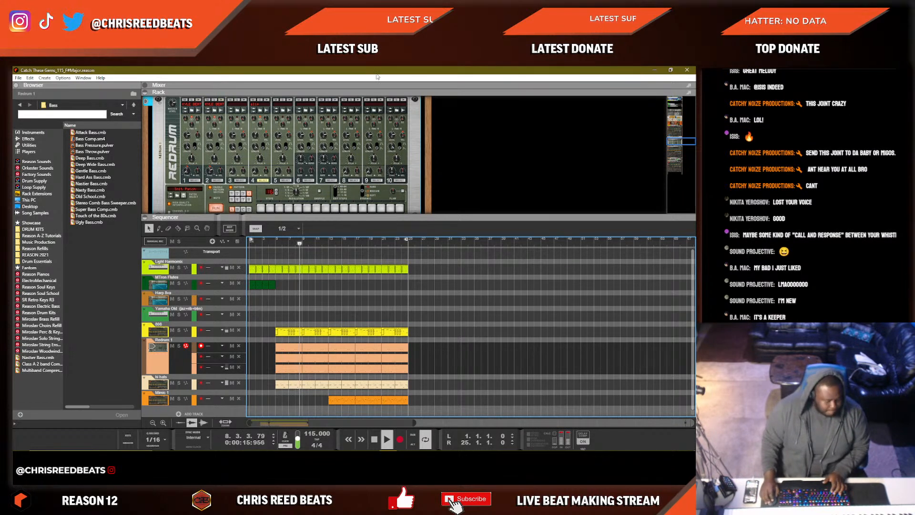
scroll(389, 300, "down", 1)
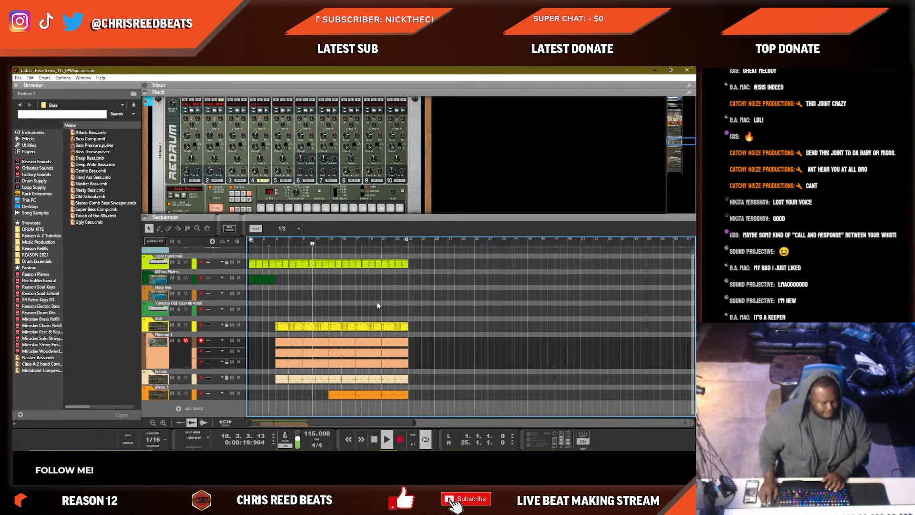
left_click_drag(678, 144, 678, 165)
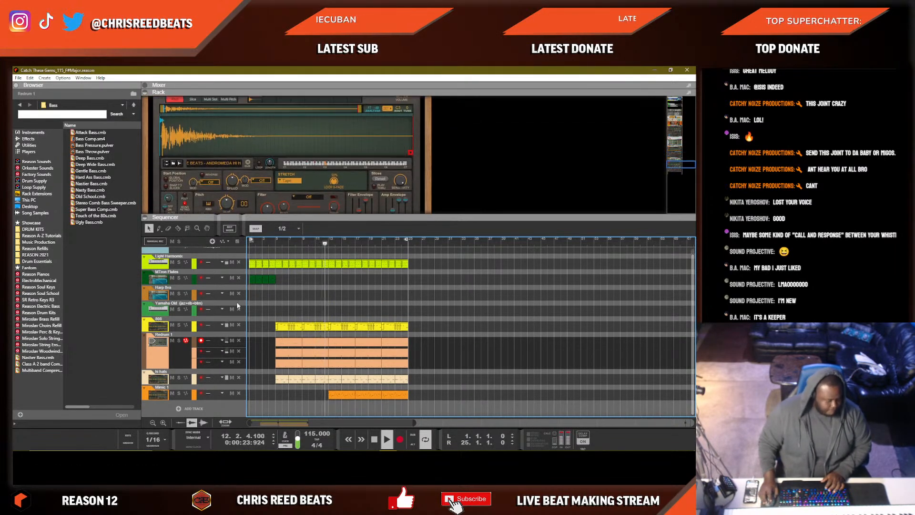
left_click(173, 341)
left_click(174, 341)
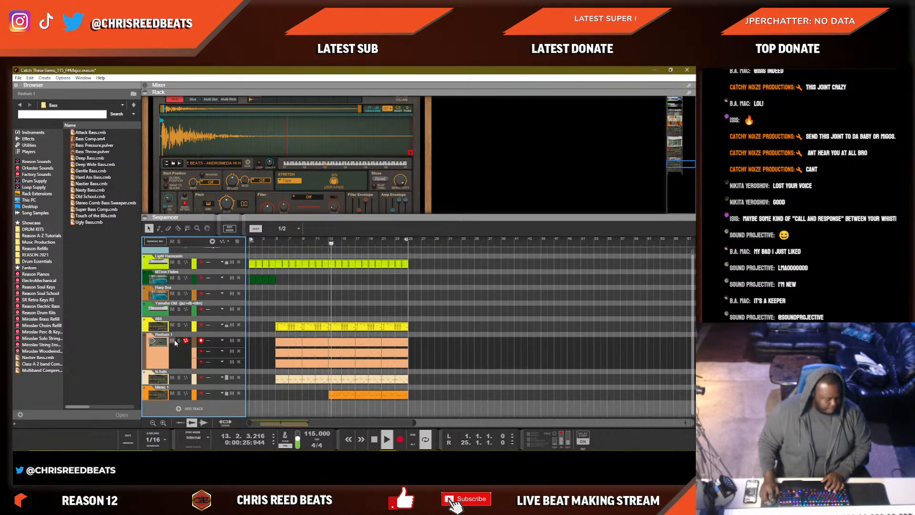
left_click(438, 303)
scroll(255, 182, "down", 1)
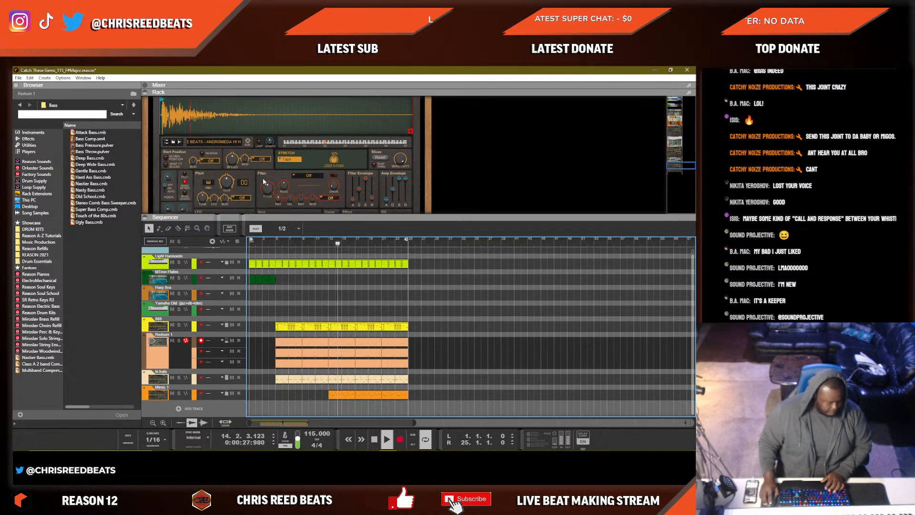
Add a Pulveriser Demolition effect to Mimic 1.
left_click(158, 394)
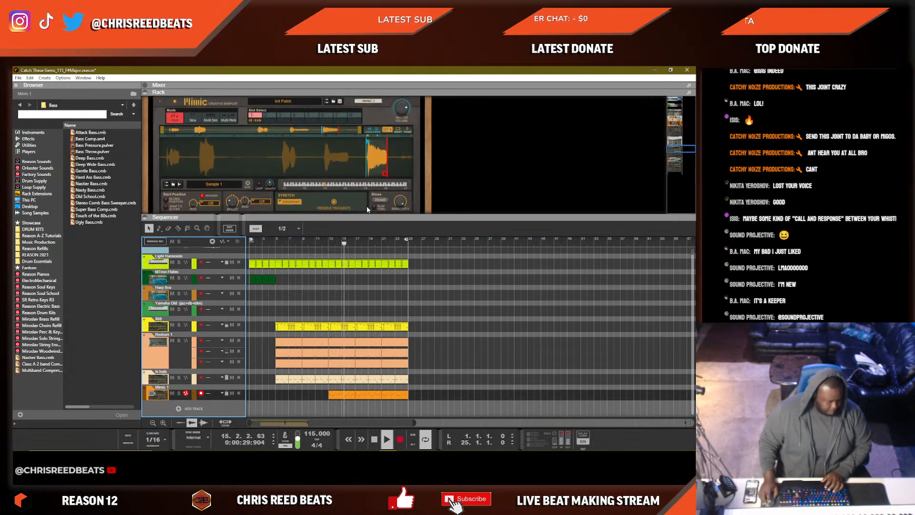
right_click(378, 161)
mouse_move(401, 248)
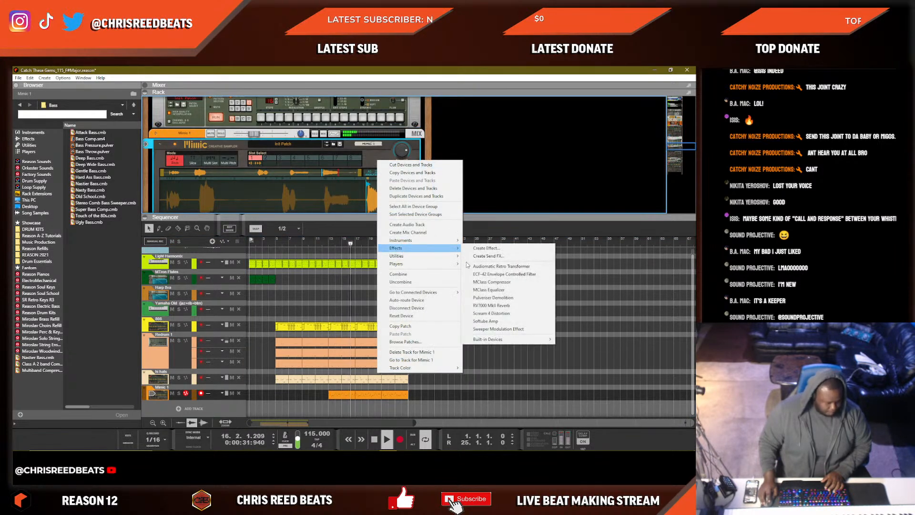
left_click(495, 298)
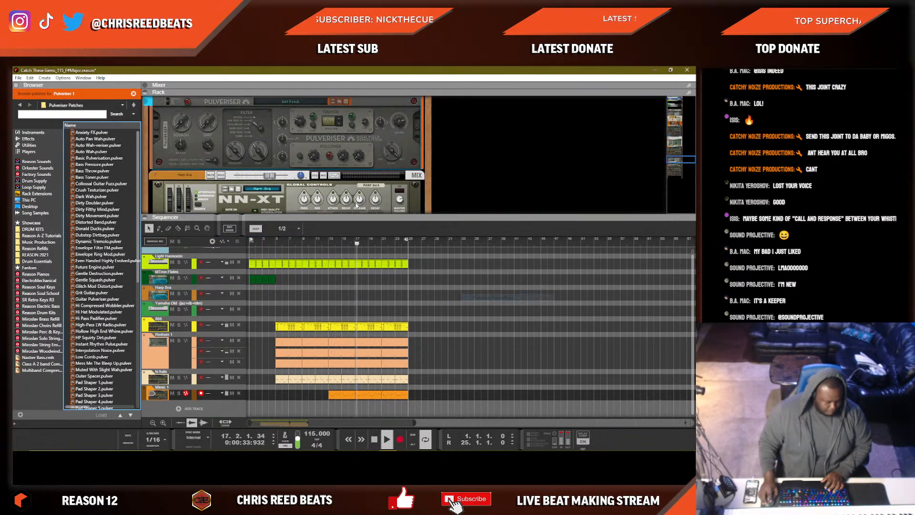
Audition successive Pulveriser patches on Mimic 1 during playback and settle on Dirty Filthy Mind.
left_click(333, 106)
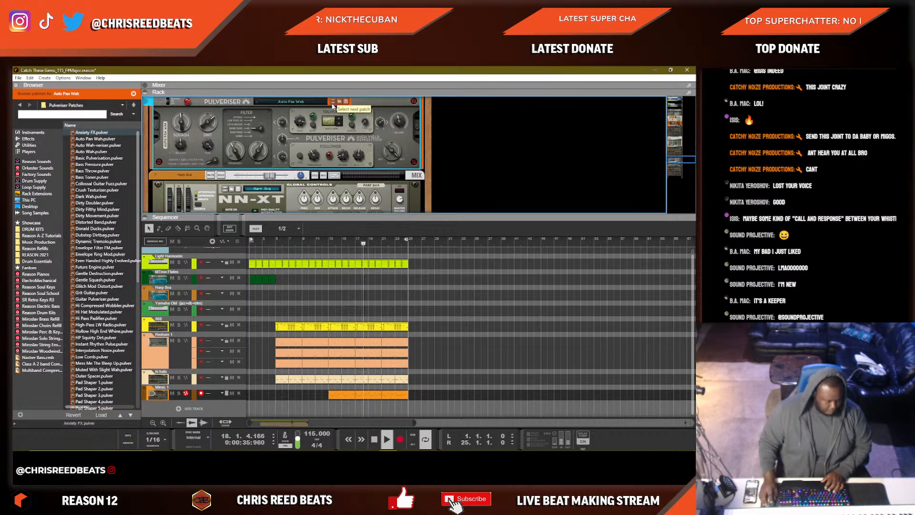
left_click(333, 101)
left_click(333, 102)
left_click(332, 102)
left_click(333, 102)
left_click(332, 102)
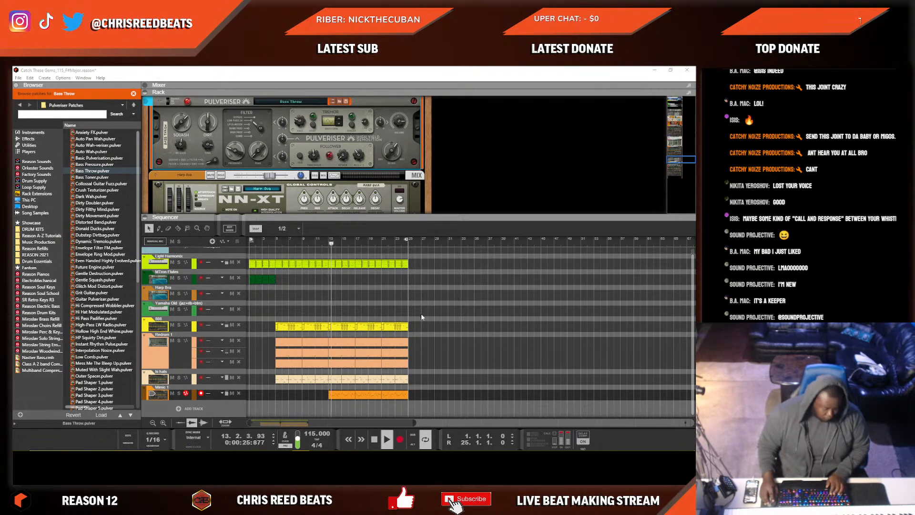
left_click(333, 101)
left_click(333, 102)
left_click(332, 101)
left_click(333, 101)
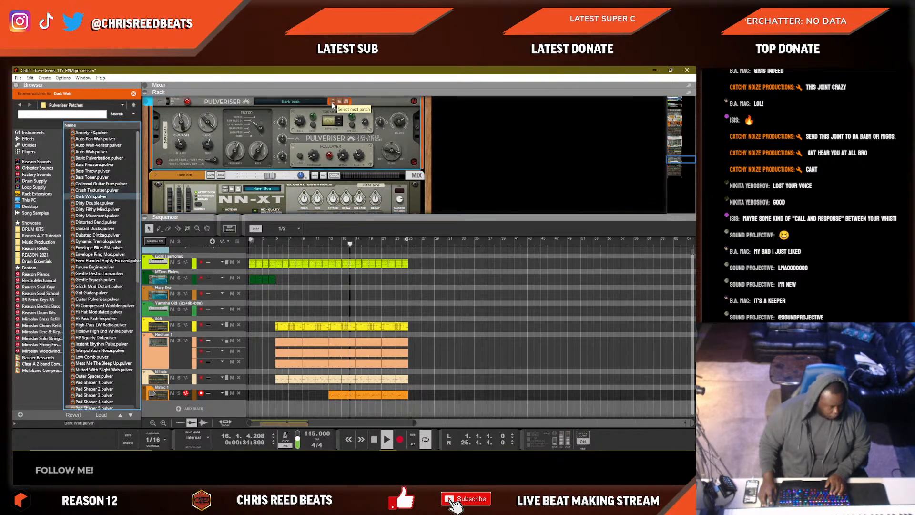
left_click(333, 101)
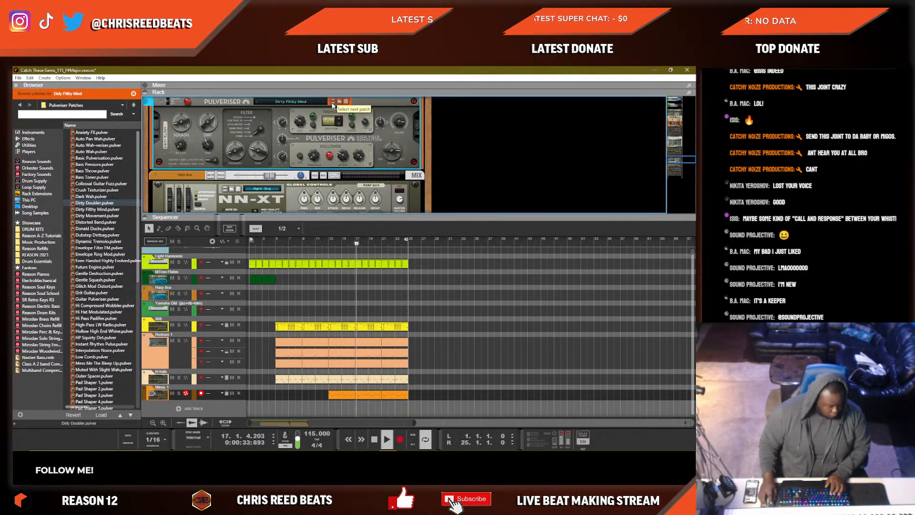
left_click(333, 101)
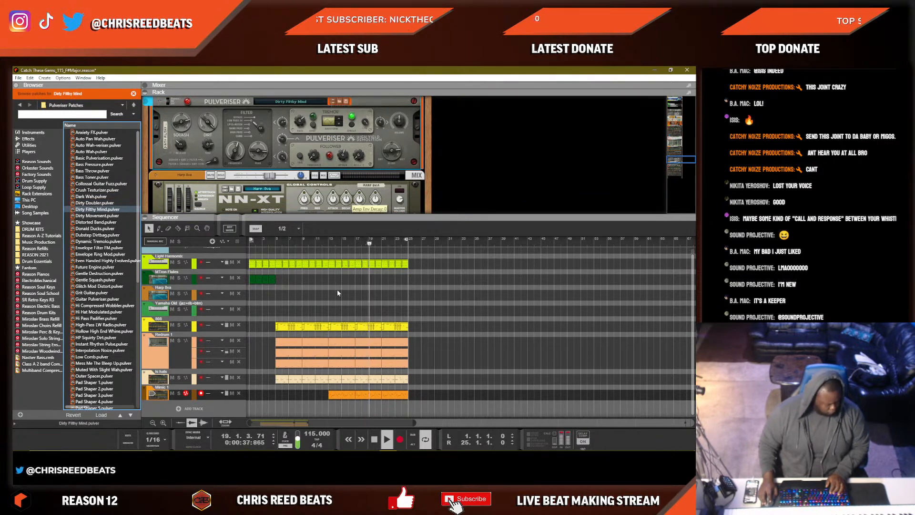
Copy the intro flute clips from bars 1 to 5 to bars 21 to 25 on the same track.
left_click_drag(345, 296, 206, 262)
left_click_drag(308, 301, 385, 285)
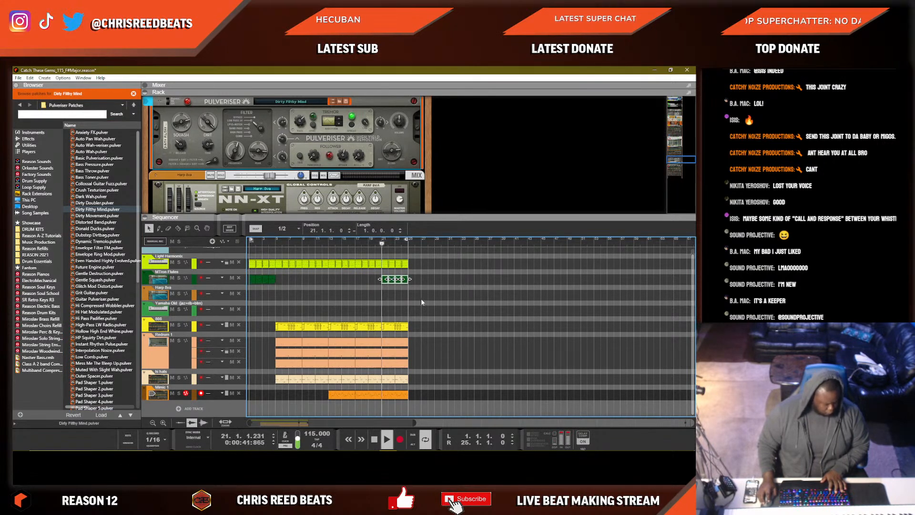
left_click(434, 299)
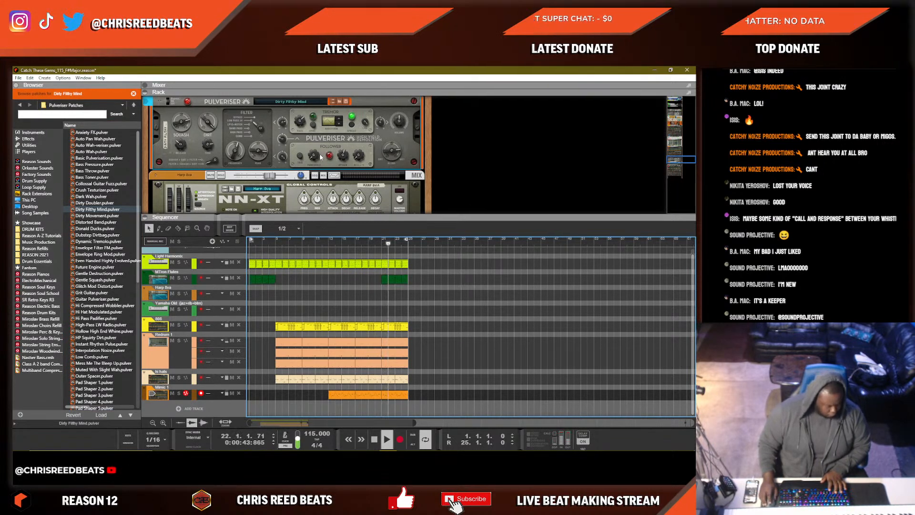
scroll(321, 157, "up", 5)
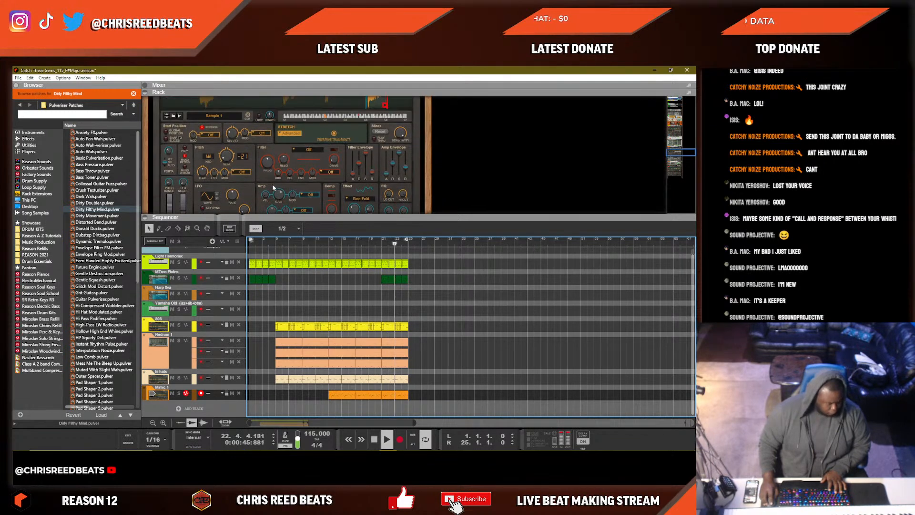
Set the loop to start at bar 5 and play the arrangement up to about bar 21.
scroll(273, 187, "up", 2)
left_click(382, 241, "alt")
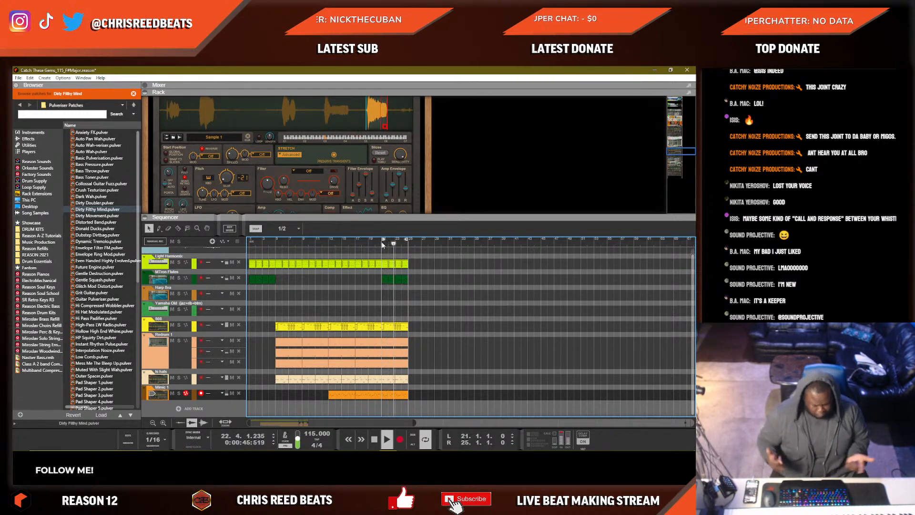
left_click_drag(383, 244, 277, 244)
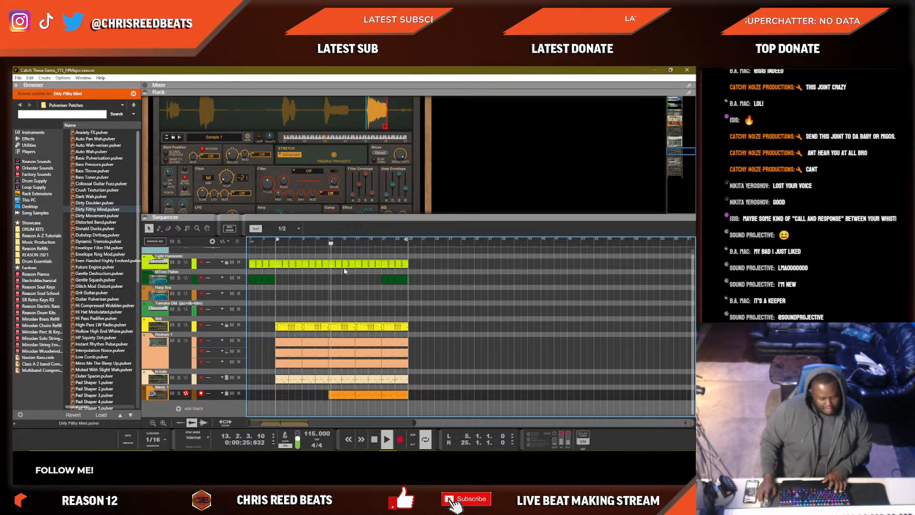
left_click(173, 342)
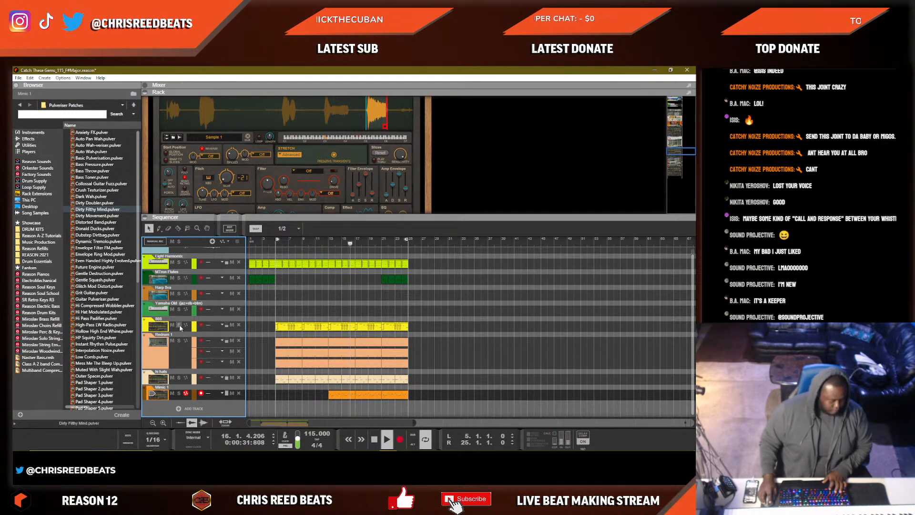
left_click(338, 294)
scroll(307, 295, "up", 1)
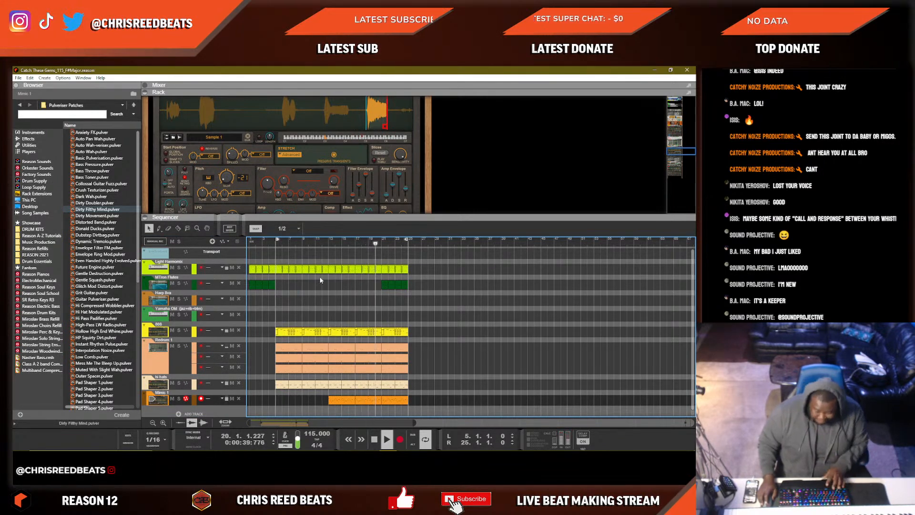
key("space")
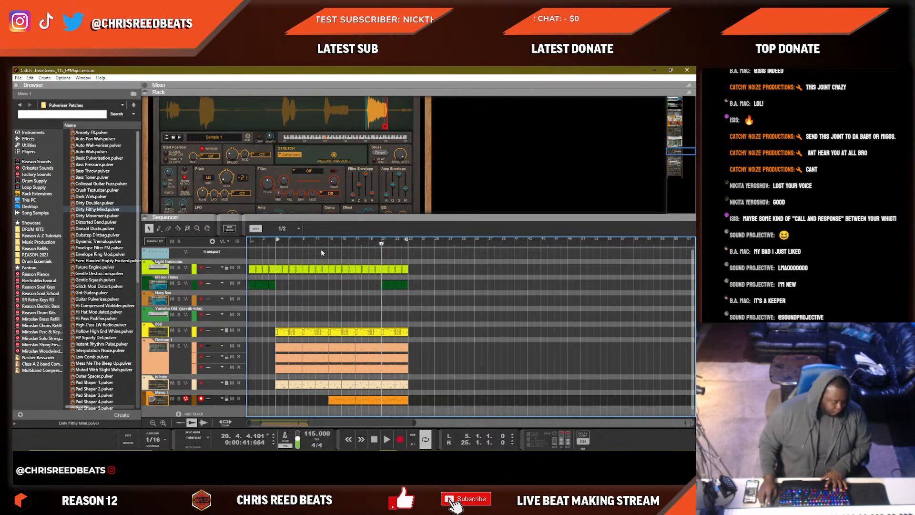
Create a new song and add an ID8 instrument track.
left_click(19, 79)
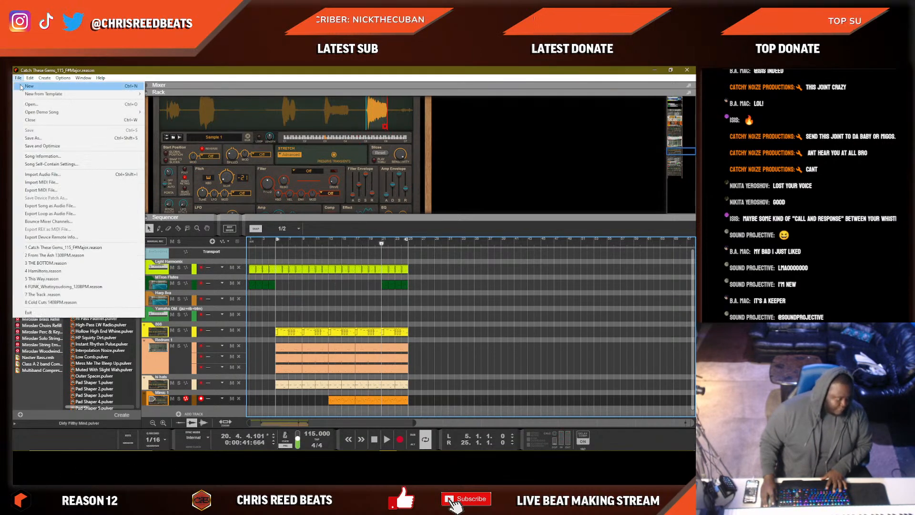
left_click(38, 86)
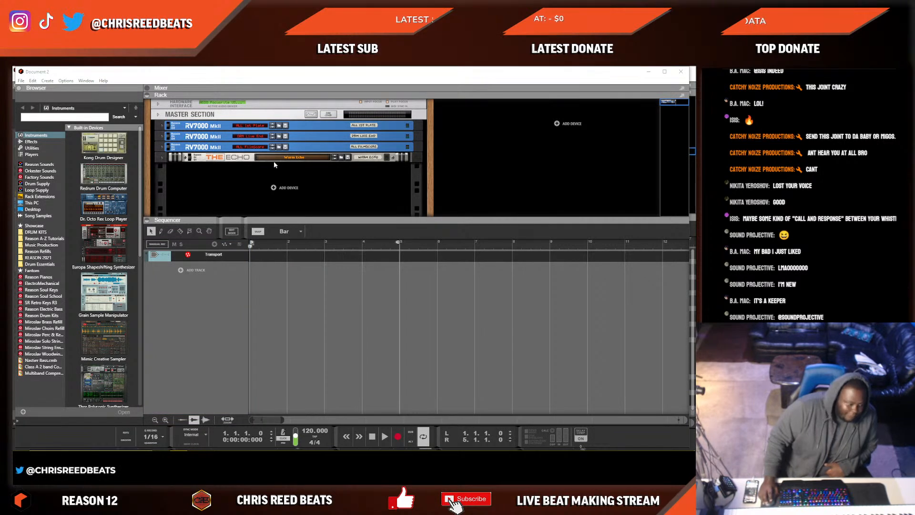
right_click(231, 268)
mouse_move(272, 269)
left_click(307, 289)
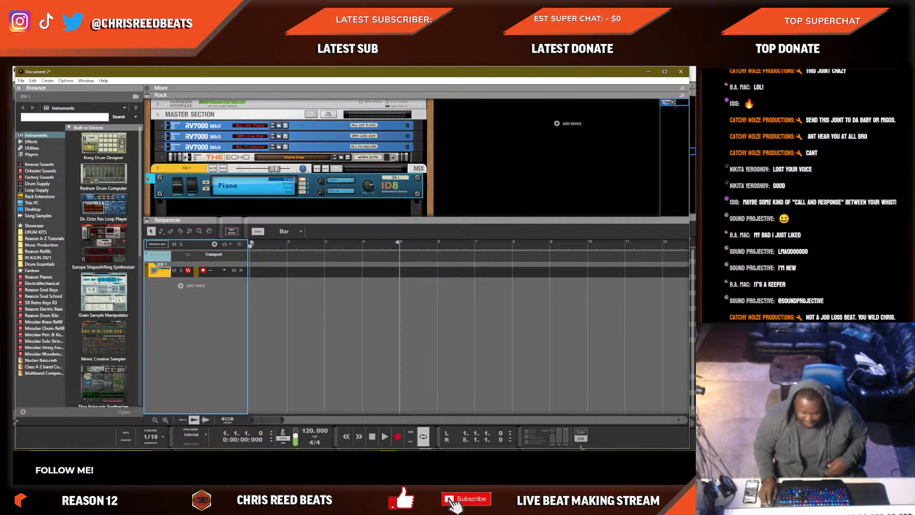
left_click(606, 319)
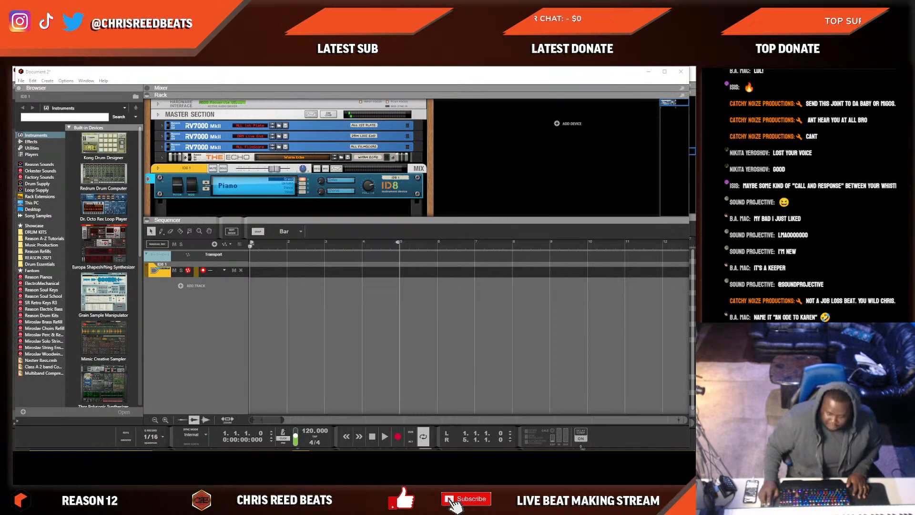
left_click(399, 293)
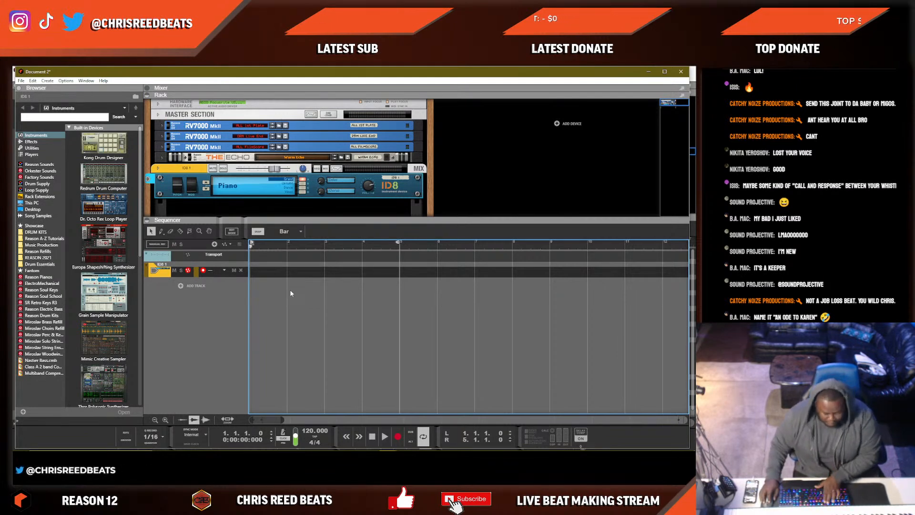
Open the ID8 track in a full-size Key Edit view without the browser and draw a four-bar G3 note from bar 1.
key("F7")
key("F7")
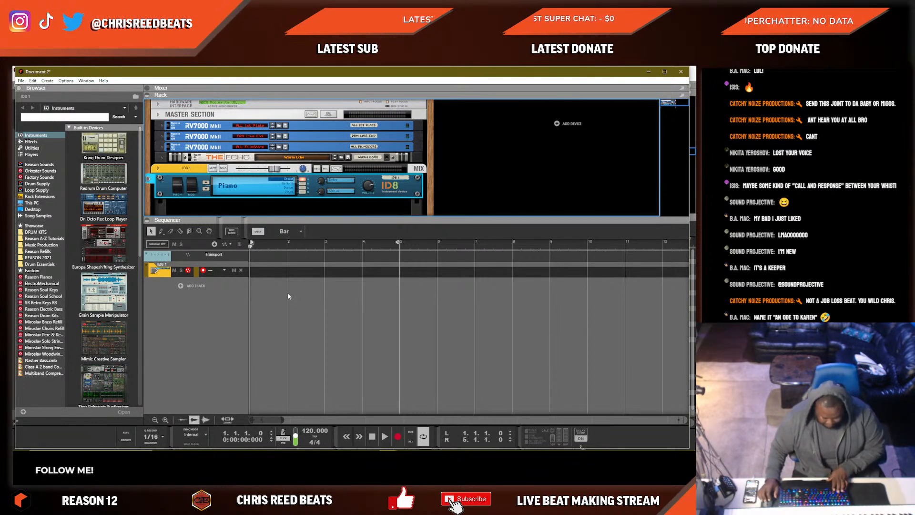
key("ctrl+e")
key("F6")
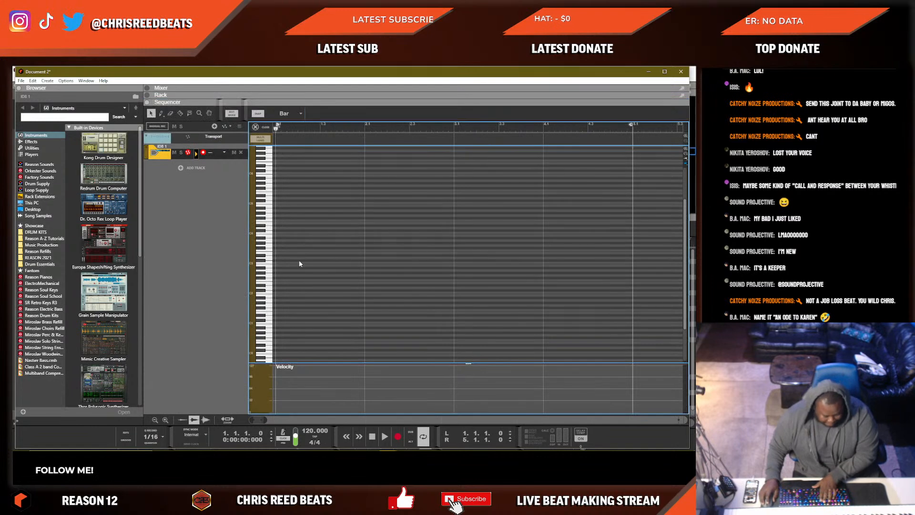
left_click_drag(280, 245, 559, 248)
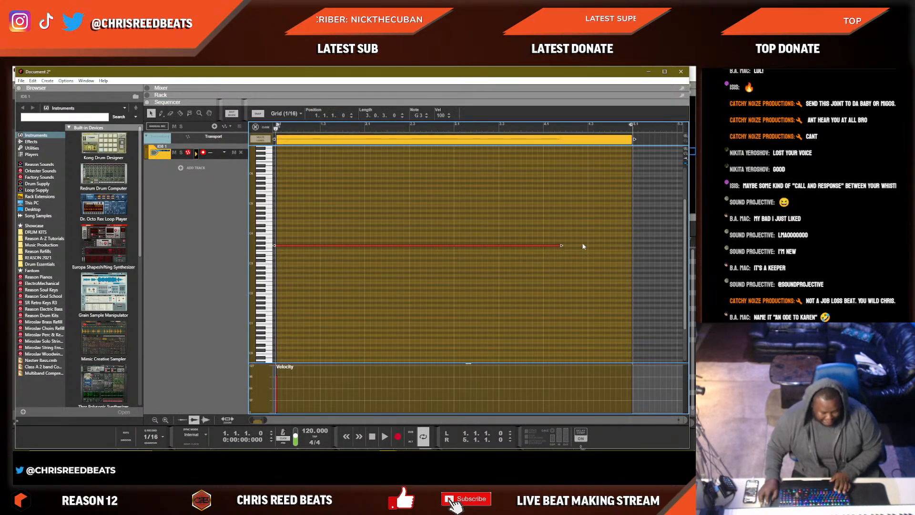
left_click_drag(562, 247, 624, 249)
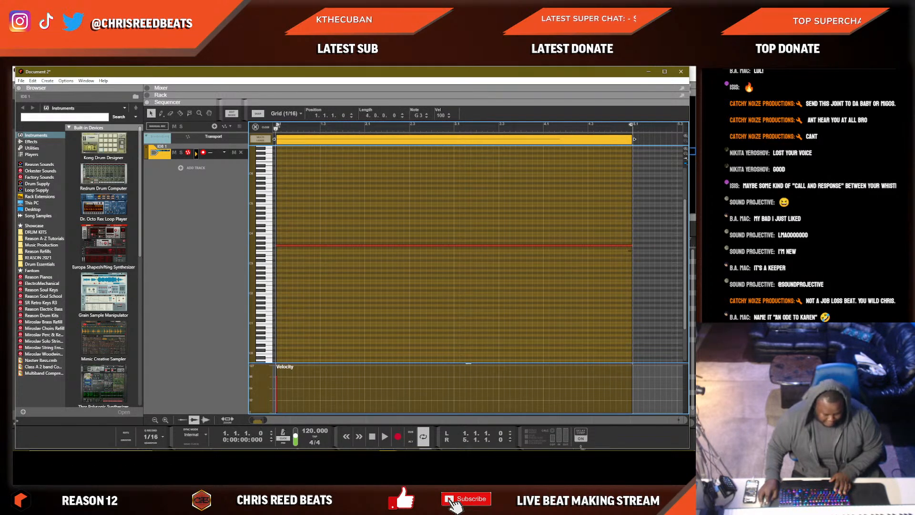
key("F3")
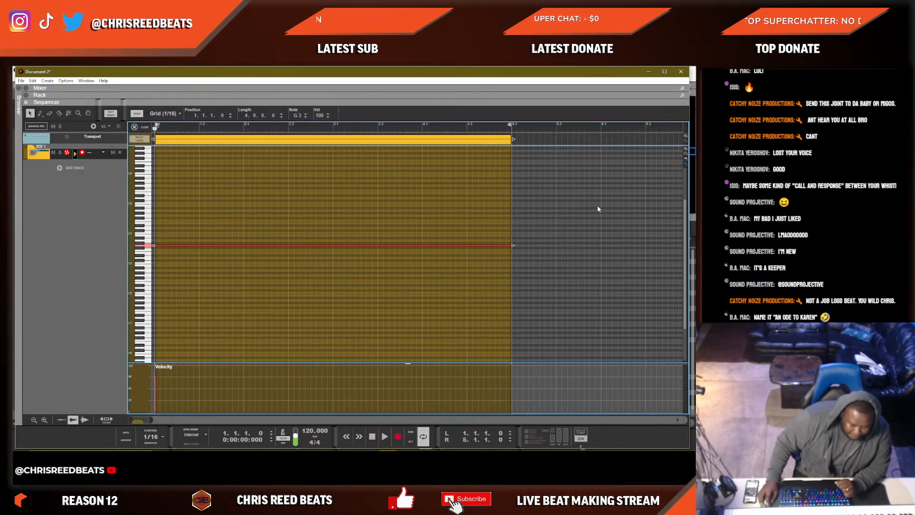
left_click(686, 157)
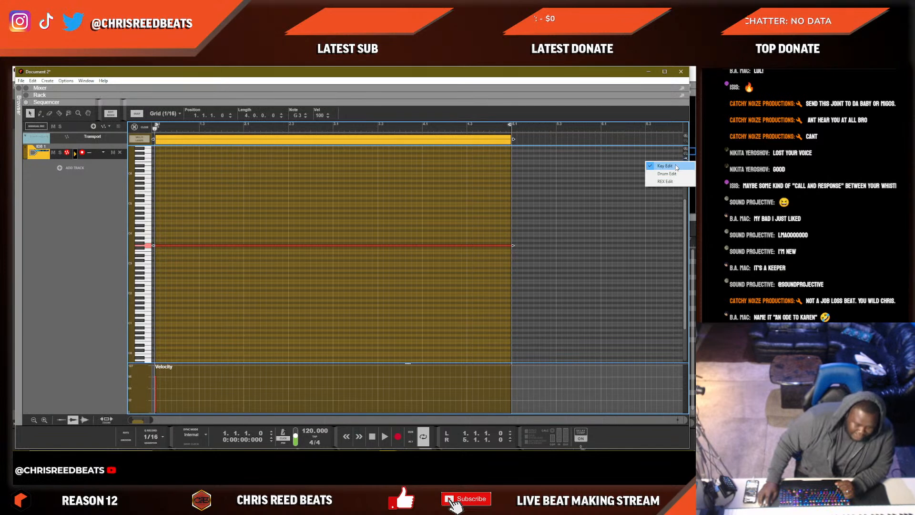
left_click(674, 167)
left_click(687, 152)
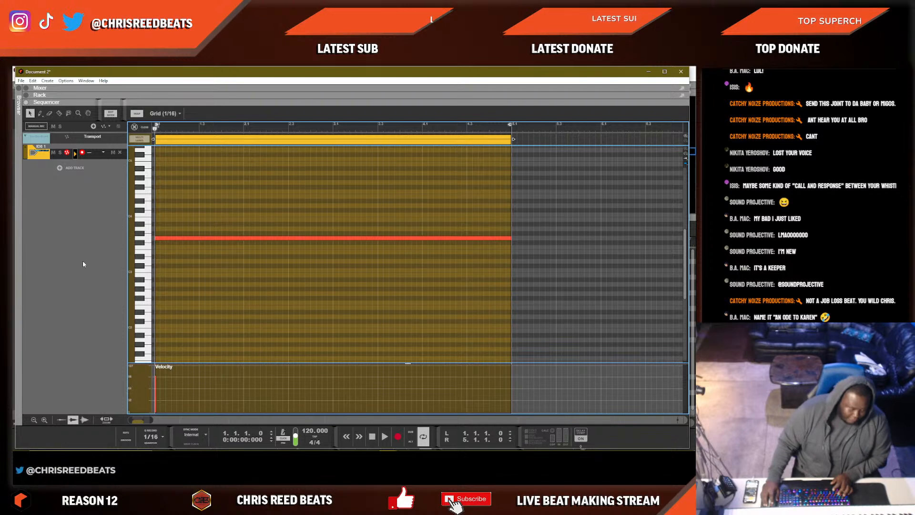
Move the long note to C3 and add D3, E3, F3, G3, A3, B3 and C4, all four bars long.
left_click_drag(161, 239, 156, 270)
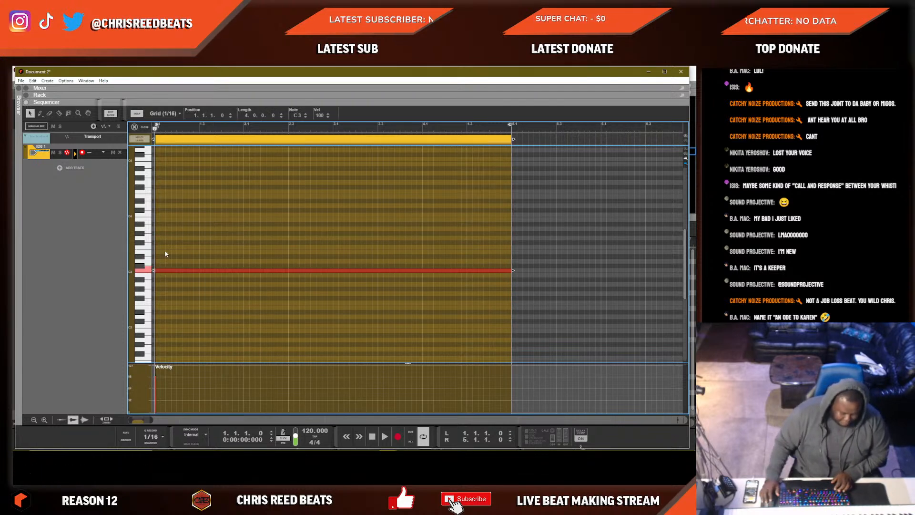
left_click(157, 261, "alt")
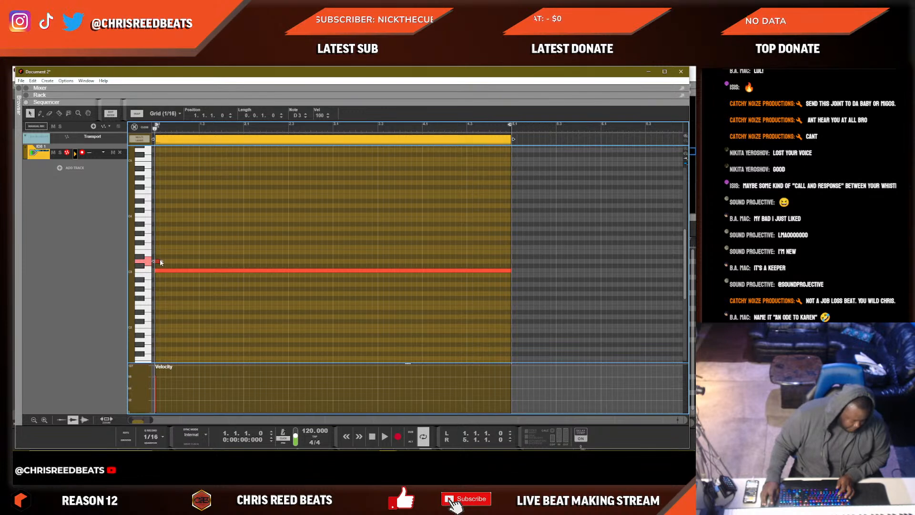
left_click(156, 252, "alt")
left_click(157, 247, "alt")
left_click(157, 238, "alt")
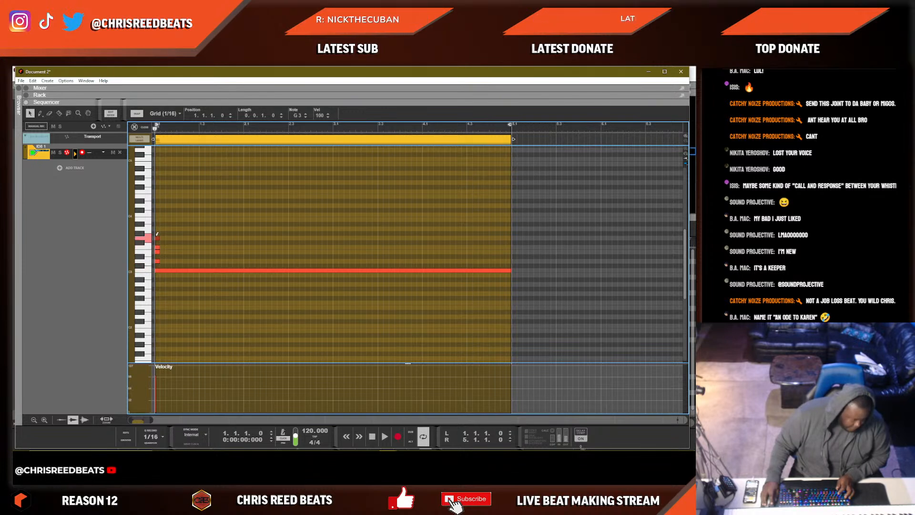
left_click(157, 228, "alt")
left_click(157, 215, "alt")
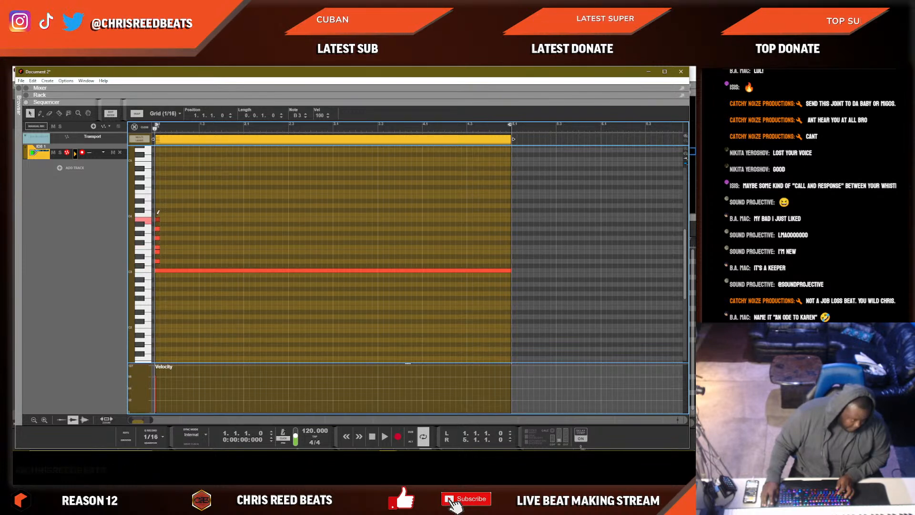
left_click_drag(153, 266, 511, 228)
left_click(444, 310)
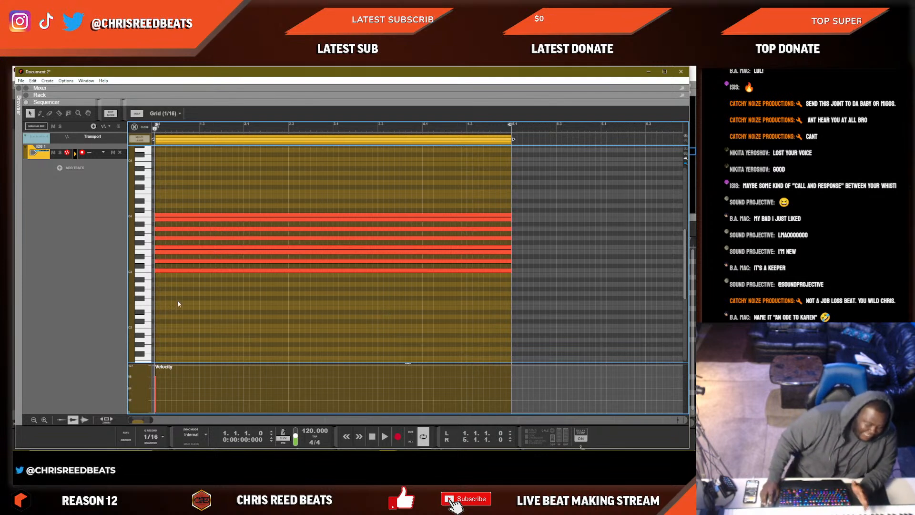
Audition C3 on the editor's keyboard, select all the C major scale notes and delete them.
left_click(149, 267)
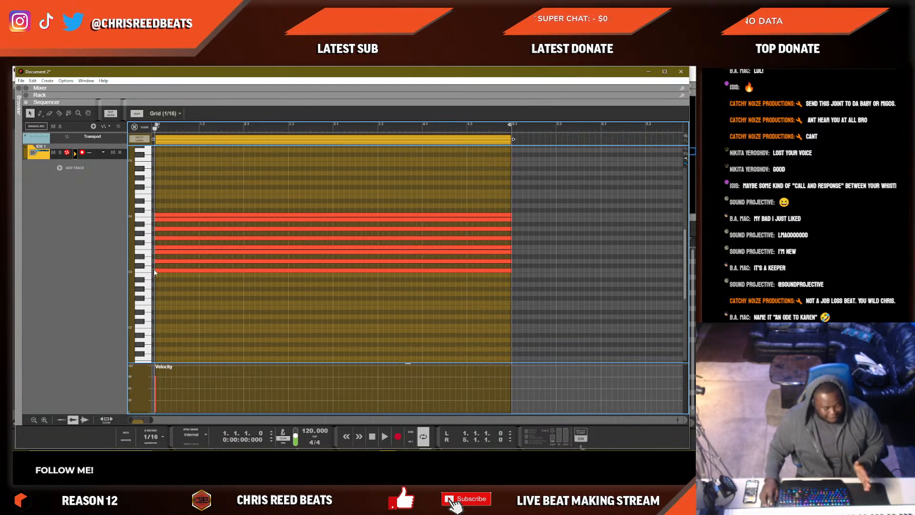
left_click_drag(200, 260, 189, 212)
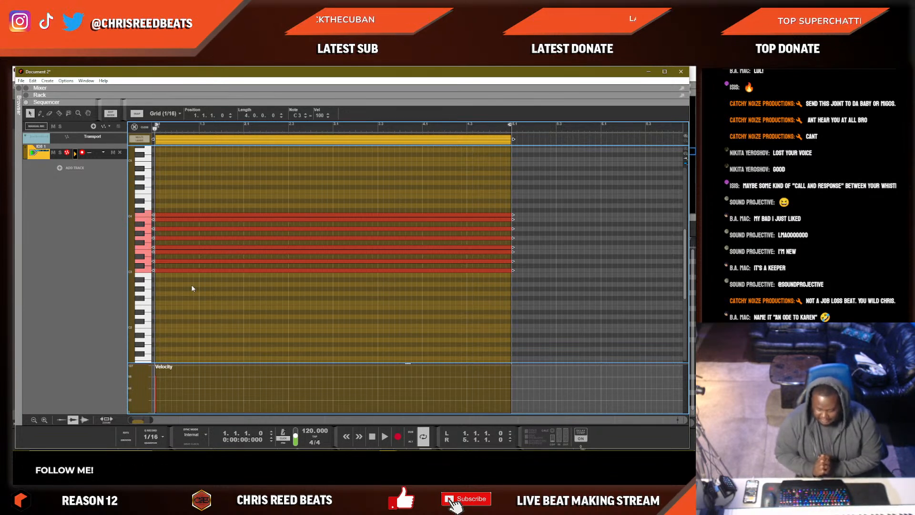
left_click_drag(206, 295, 172, 203)
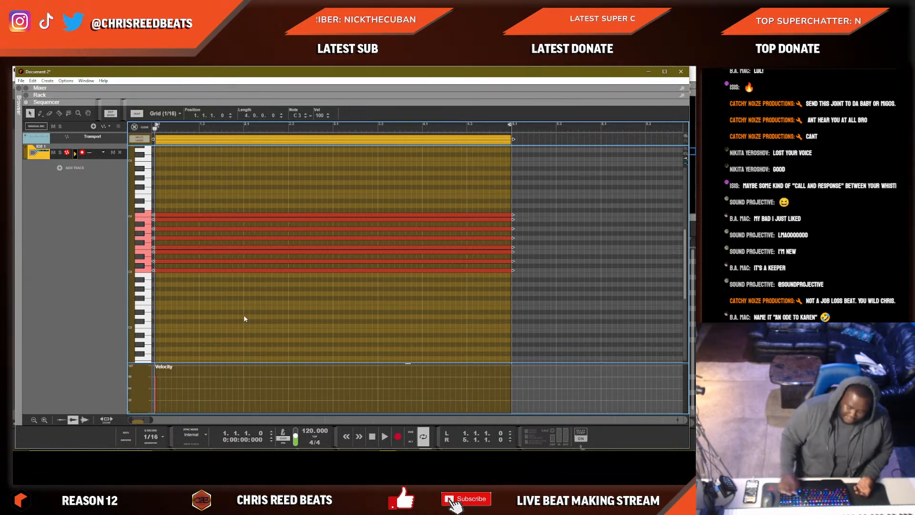
key("Delete")
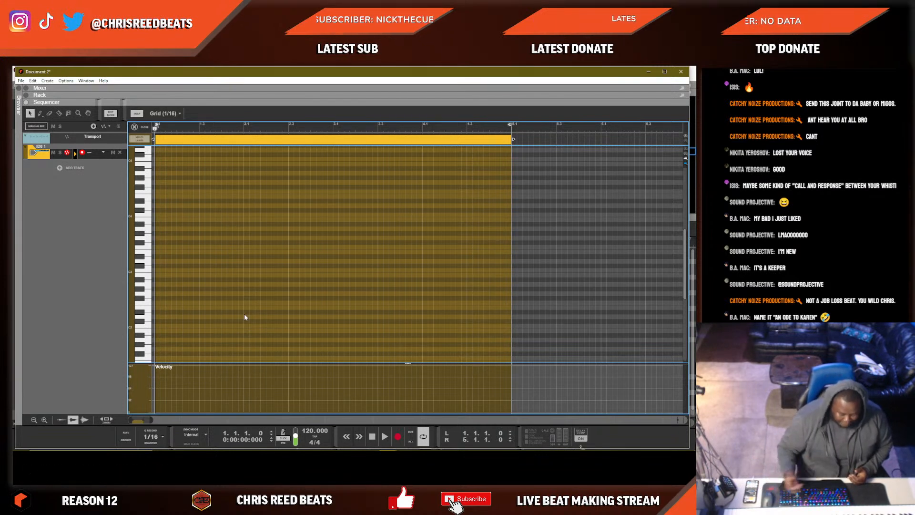
Draw a C minor scale at bar 1 with C3, D3, D#3, F3, G3, G#3, A#3 and C4, and extend all notes to four bars.
left_click(158, 271, "alt")
left_click(158, 261, "alt")
left_click(158, 257, "alt")
left_click(157, 247, "alt")
left_click(158, 237, "alt")
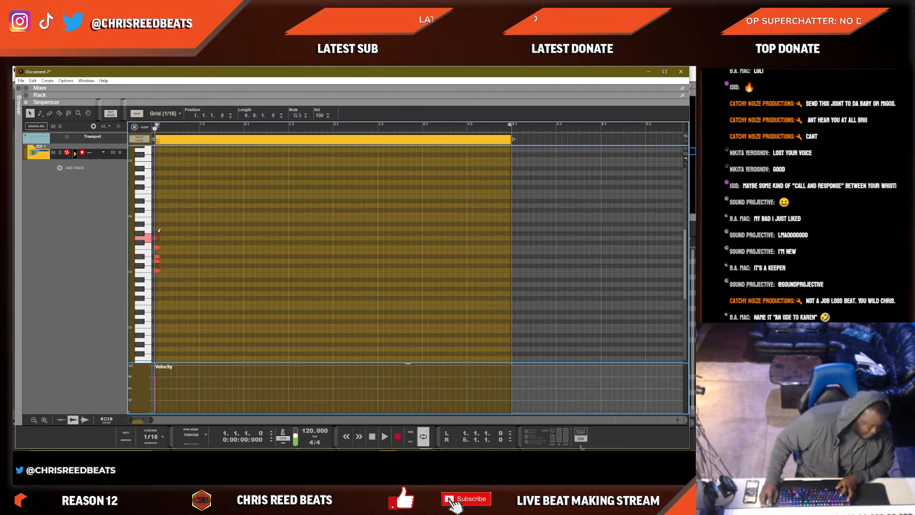
left_click(158, 224, "alt")
left_click(158, 215, "alt")
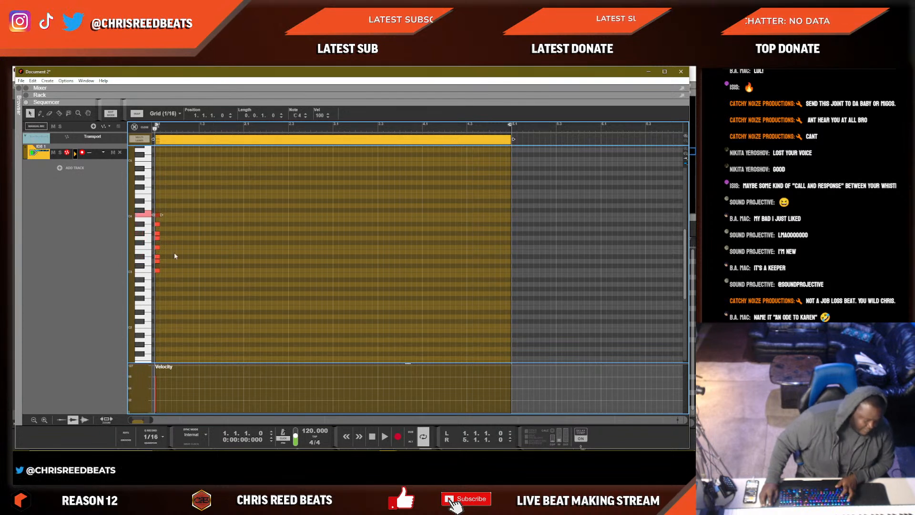
key("ctrl+a")
left_click_drag(162, 216, 511, 217)
left_click(339, 302)
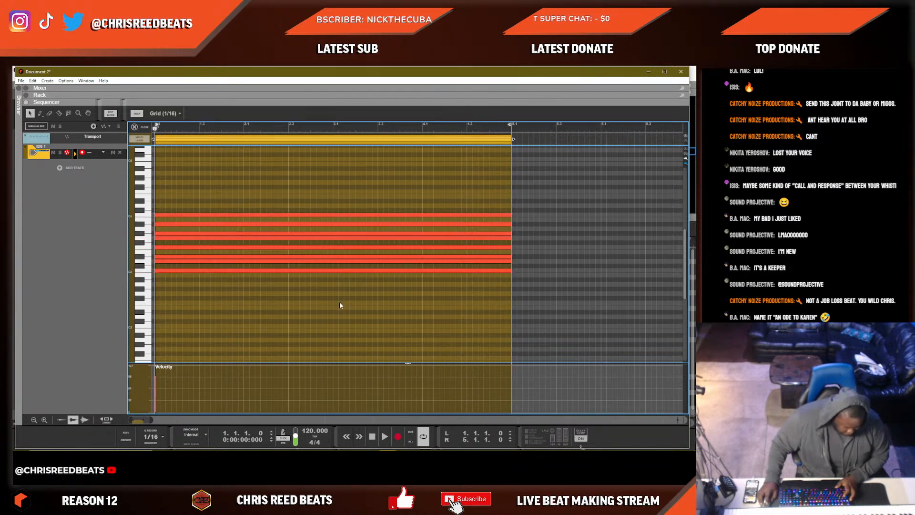
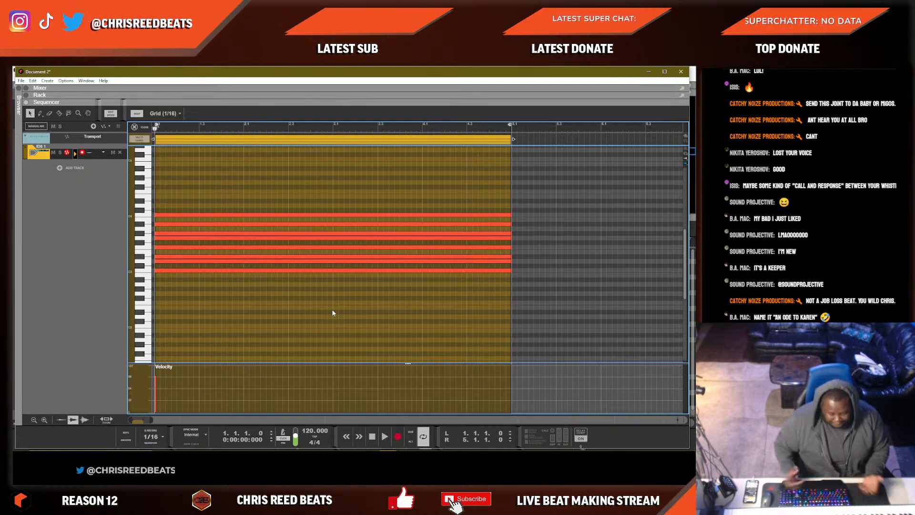
Delete the C minor scale notes, and try a C3 note with length 0.1.3.0 at bar 1 before removing it.
left_click_drag(331, 309, 210, 202)
key("Delete")
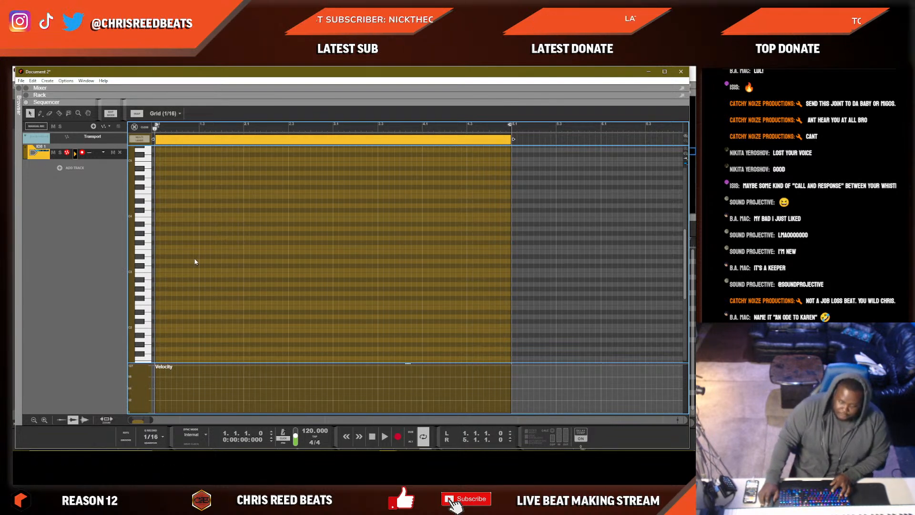
left_click(157, 269)
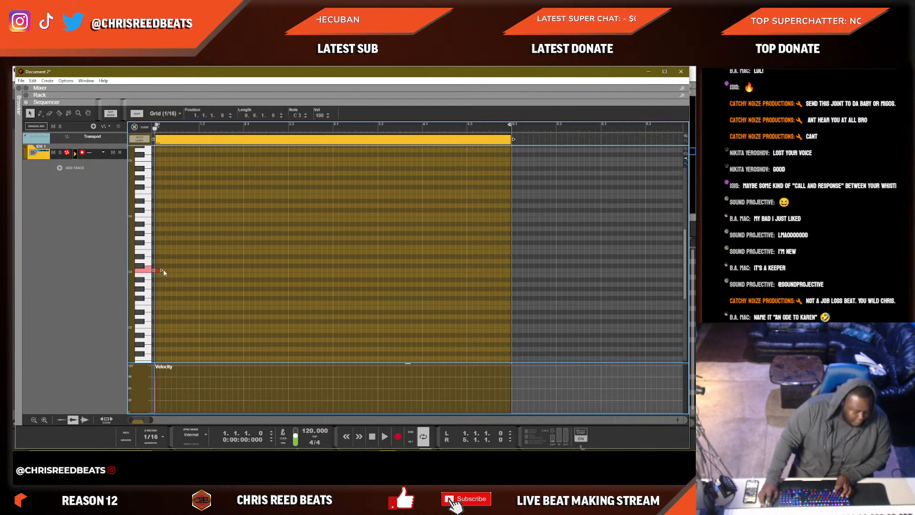
left_click_drag(164, 270, 195, 270)
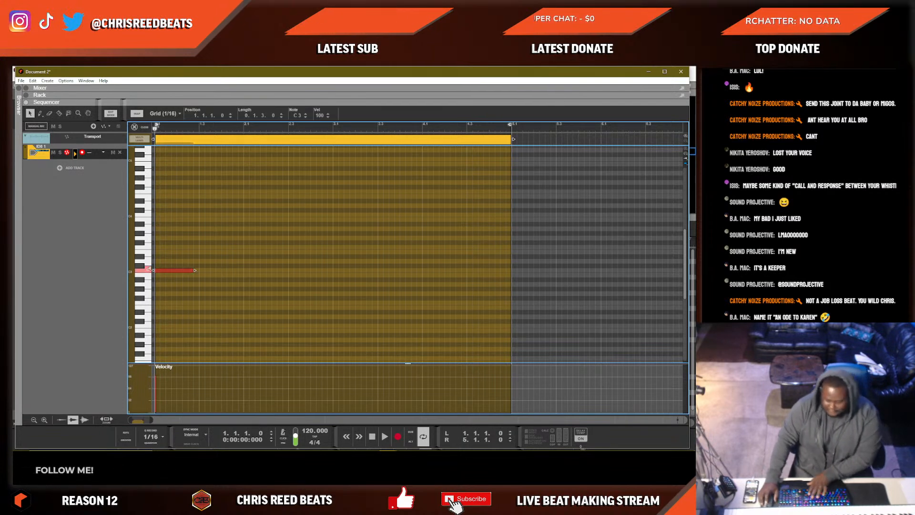
key("Delete")
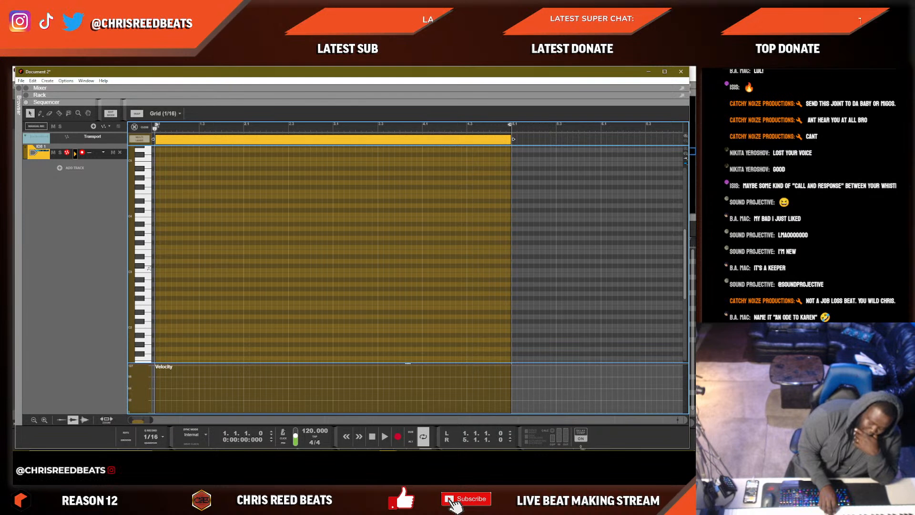
left_click(149, 269)
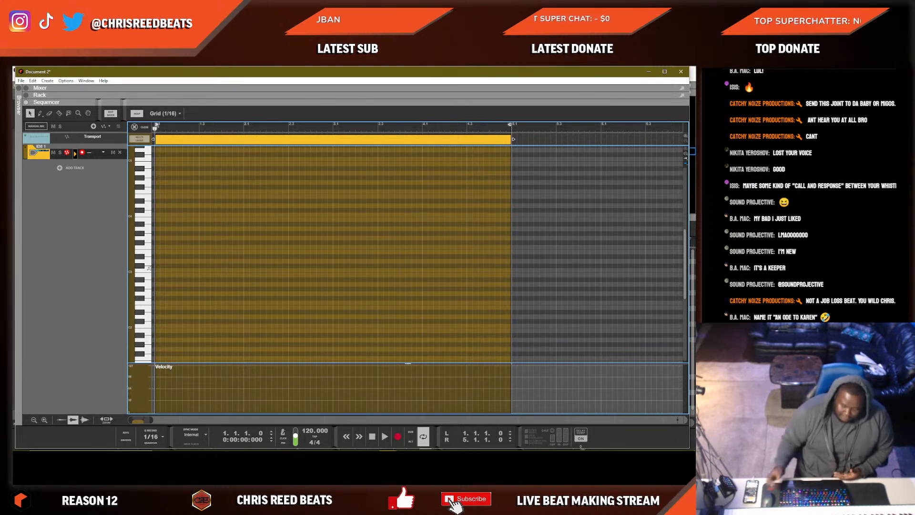
Draw an ascending C minor scale of sixteenth notes from C3 to C4 at bar 1, and delete all its notes.
left_click(159, 270)
left_click(165, 260)
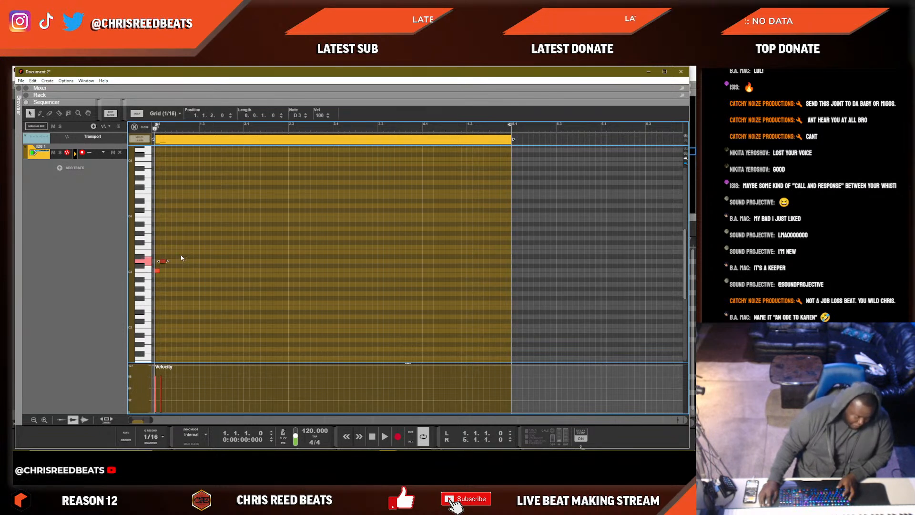
left_click(168, 257)
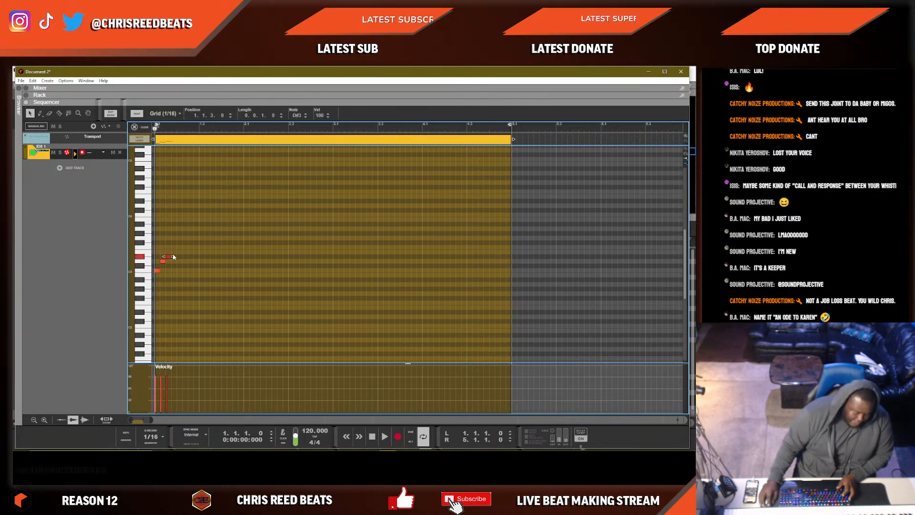
left_click(174, 247)
left_click(180, 238)
left_click(185, 234)
left_click(190, 224)
left_click(196, 215)
left_click(223, 279)
key("ctrl+a")
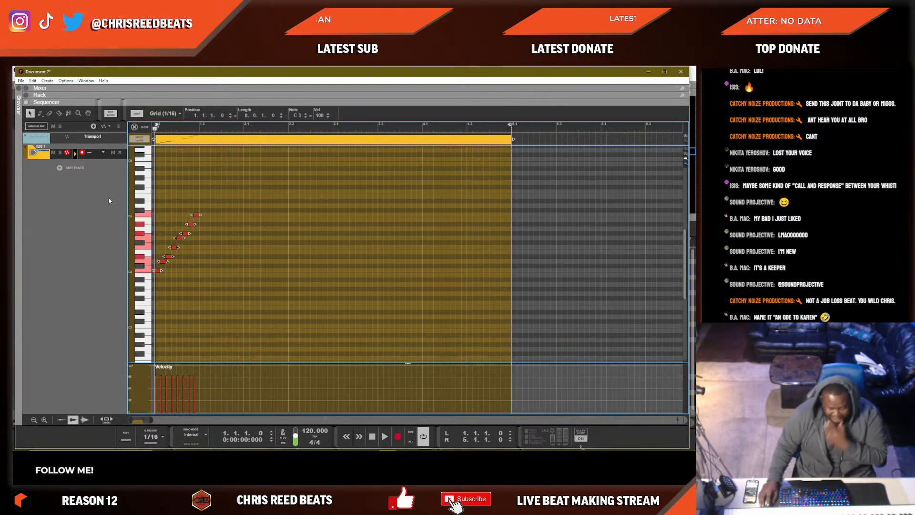
key("Delete")
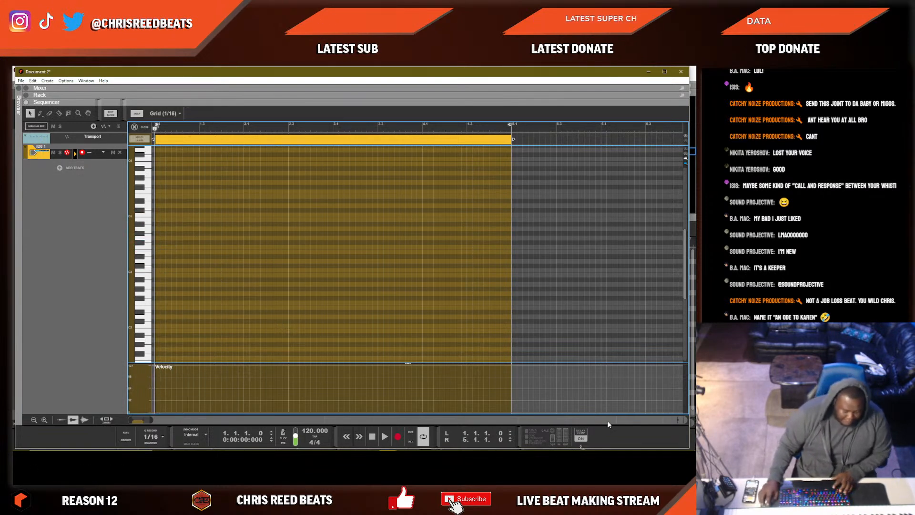
Add a second note lane with a copy of the empty four-bar clip to the ID8 track, and open the first lane's clip.
right_click(149, 413)
left_click(151, 419)
left_click_drag(152, 420, 147, 420)
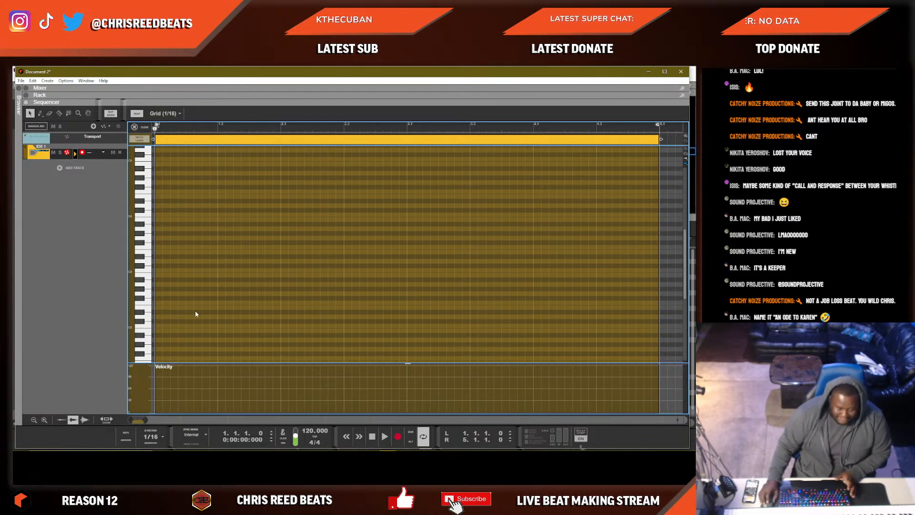
key("comma")
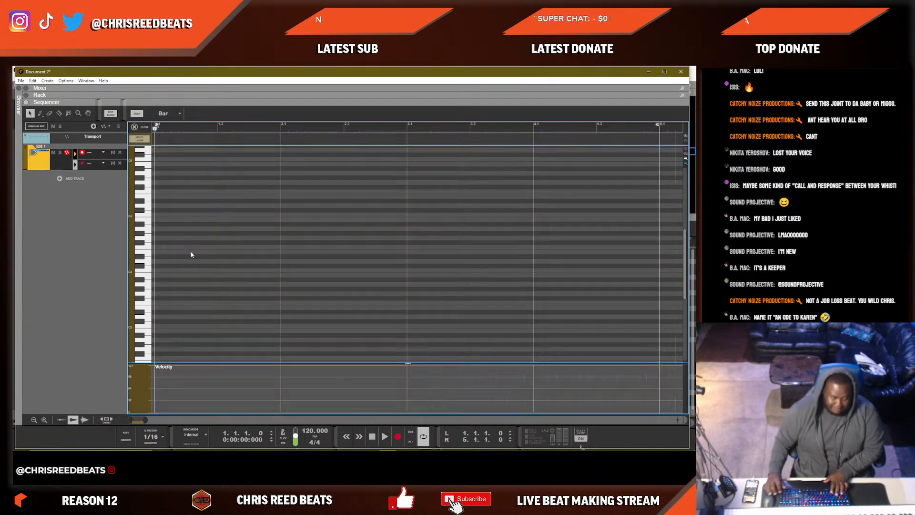
key("shift+Tab")
left_click(140, 155)
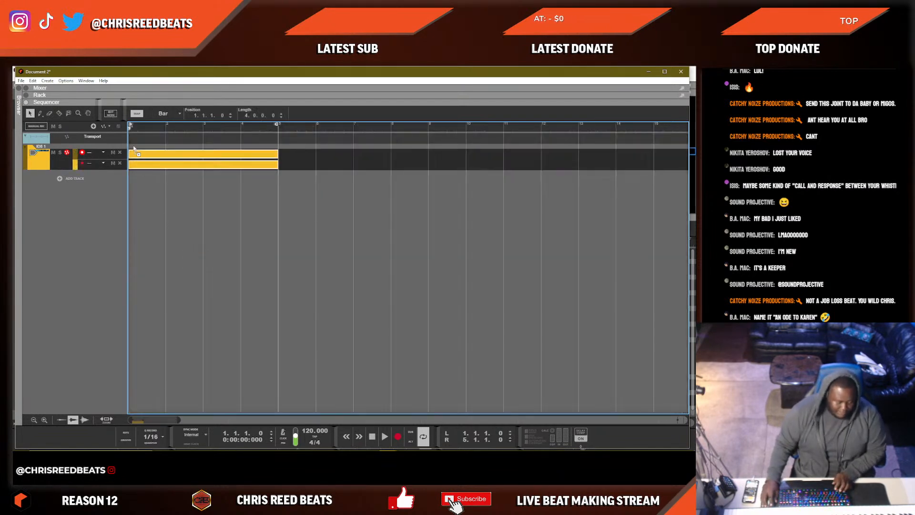
double_click(141, 155)
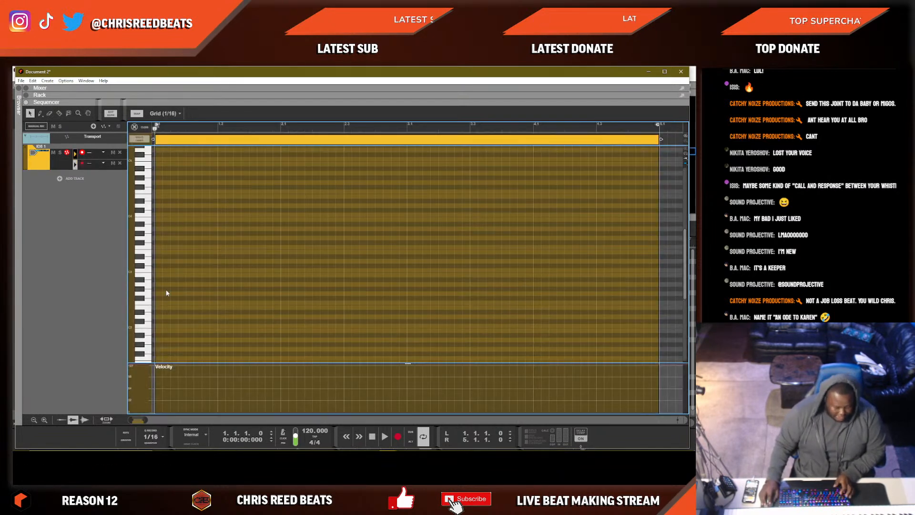
Draw a C2 note at bar 1 in the first lane's clip and lengthen it to 0.2.0.0.
double_click(159, 327)
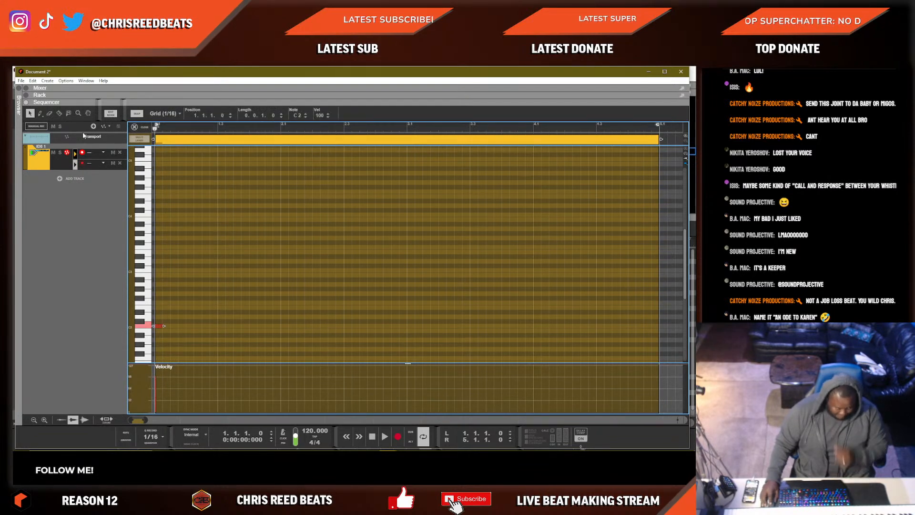
left_click(65, 80)
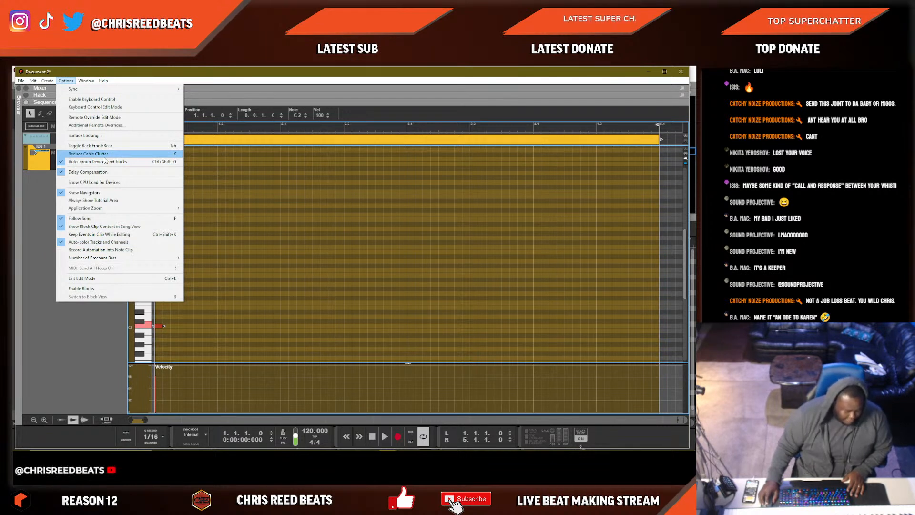
left_click(349, 221)
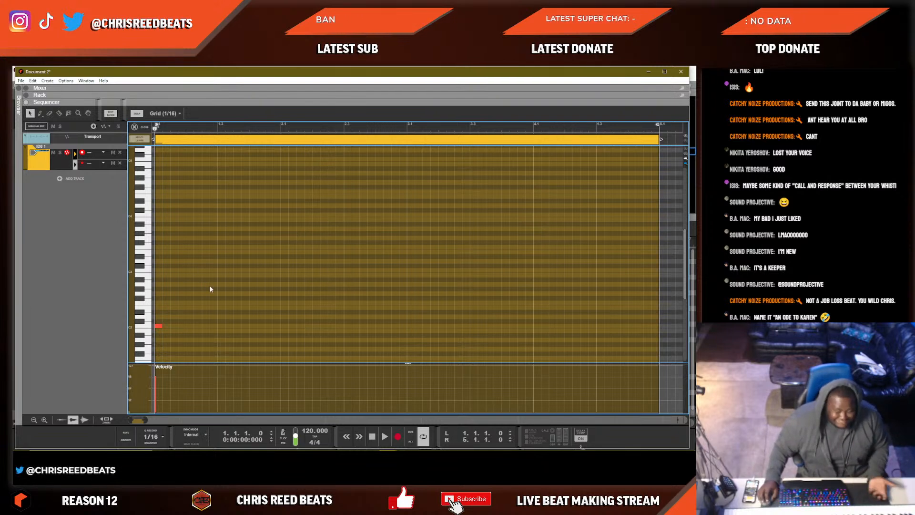
left_click(162, 327)
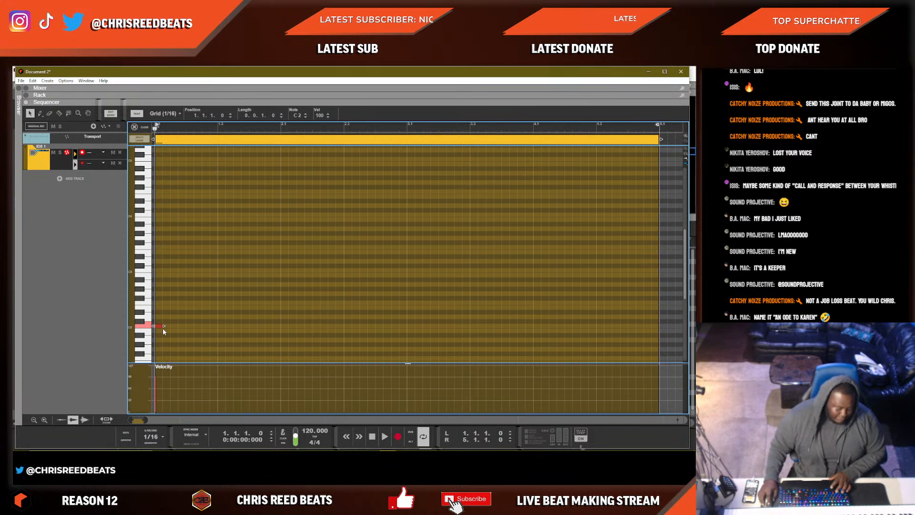
left_click_drag(164, 327, 219, 328)
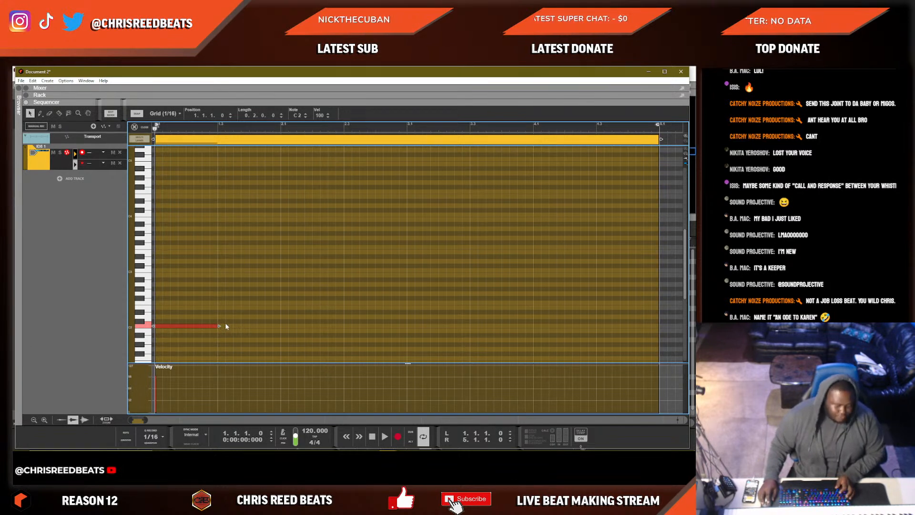
Add equally long D2, D#2, F2, G2, A#2 and C3 notes at bar 1, and extend all notes to four bars.
left_click_drag(158, 315, 217, 310)
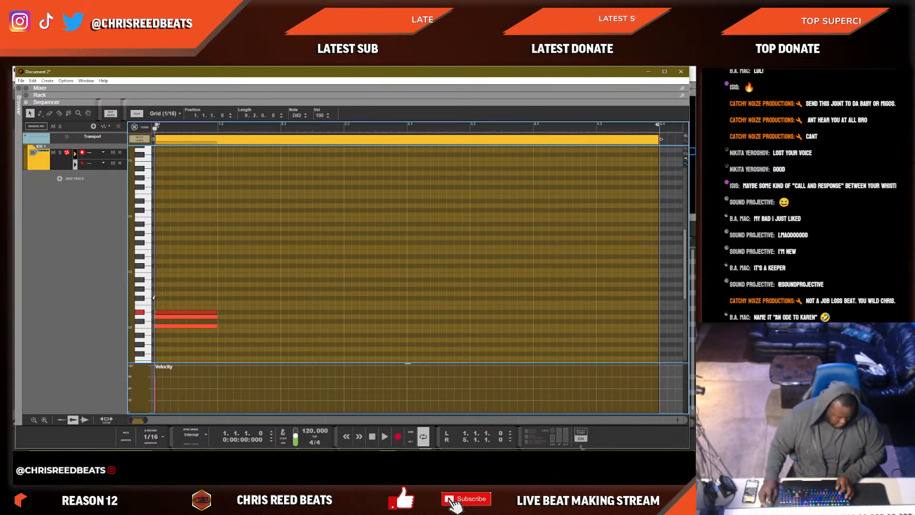
mouse_move(155, 302)
left_mouse_down()
mouse_move(219, 302)
mouse_move(159, 293)
mouse_move(218, 294)
left_mouse_up()
left_click_drag(157, 280, 218, 280)
mouse_move(157, 271)
left_mouse_down()
mouse_move(218, 271)
mouse_move(166, 366)
left_mouse_up()
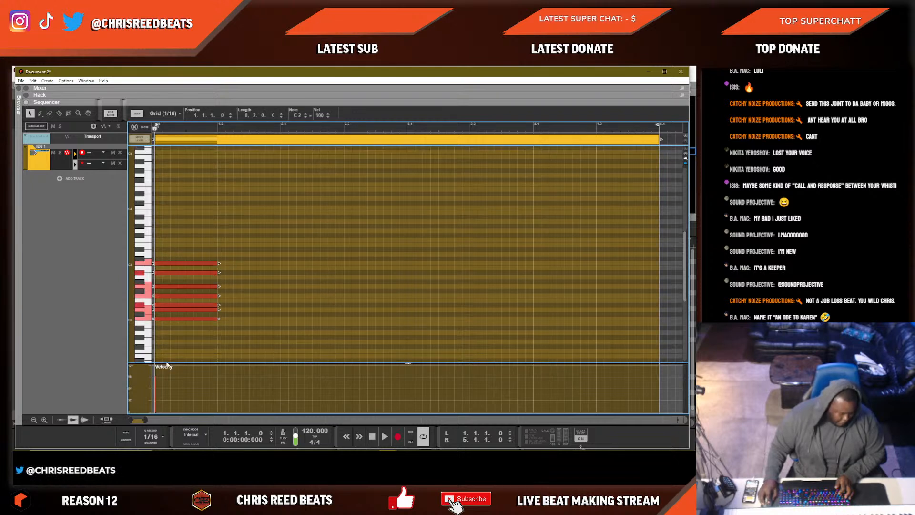
left_click_drag(219, 319, 654, 318)
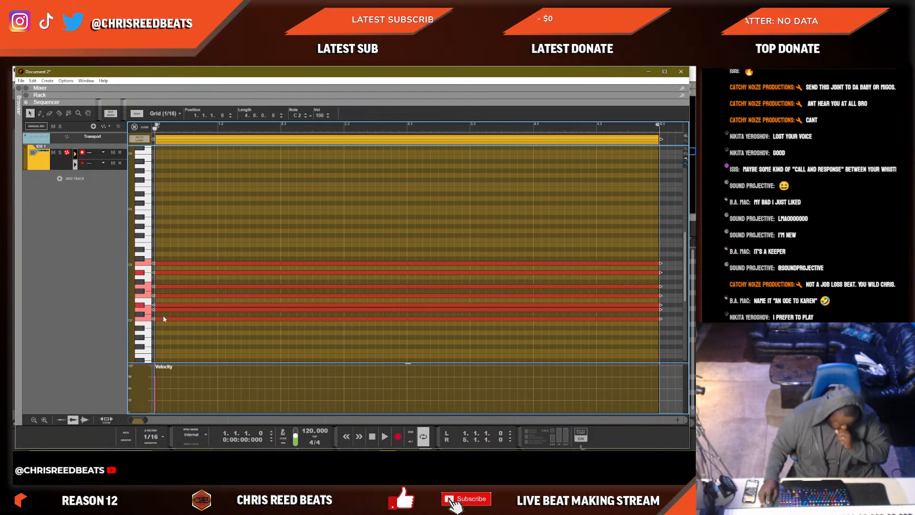
Copy all the scale notes one octave up so the copy starts at C3.
left_click_drag(162, 319, 164, 244)
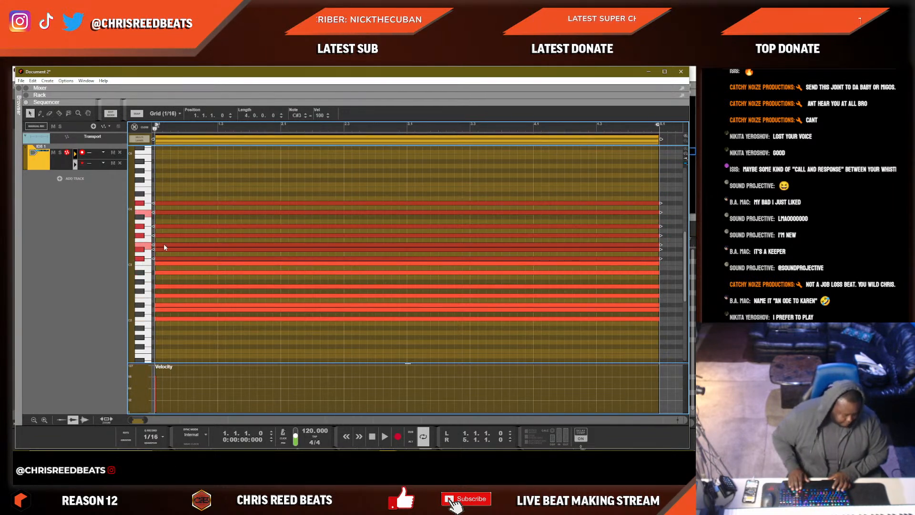
key("Down")
left_click(206, 192)
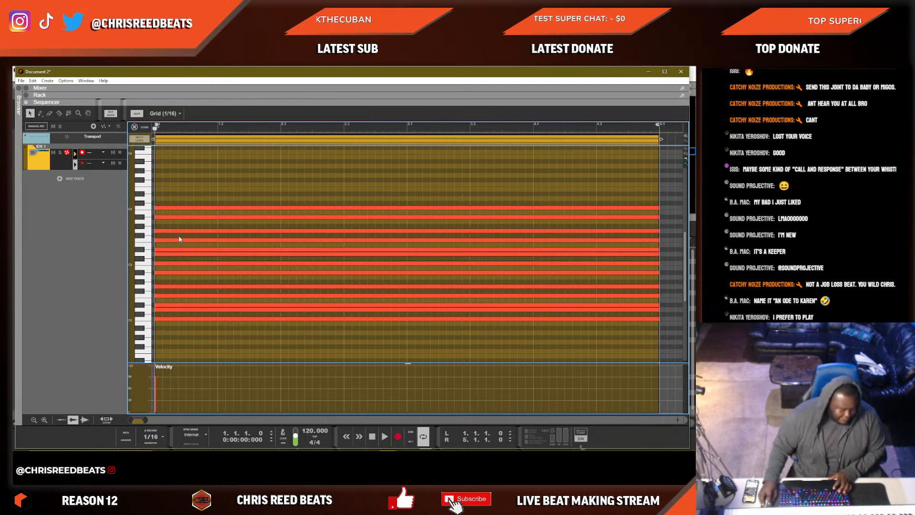
left_click_drag(356, 185, 314, 364)
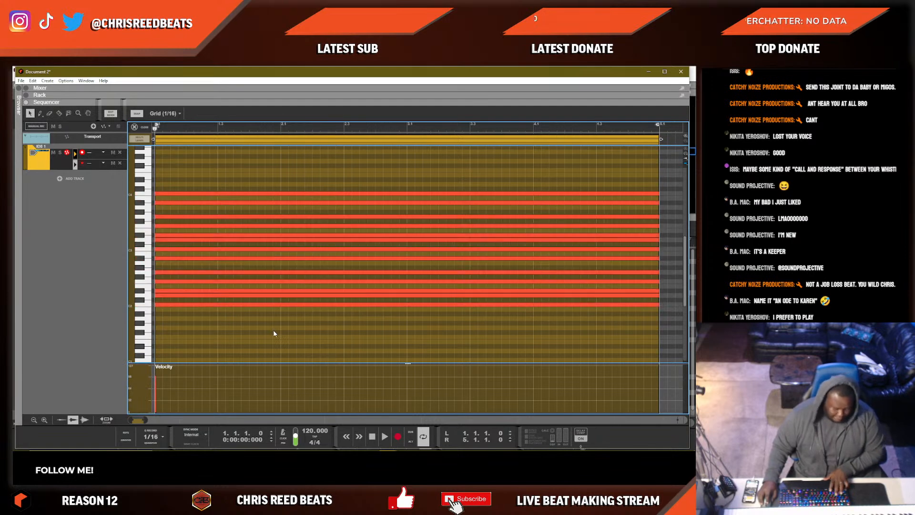
Compare the ghost notes shown in the second lane's clip with the scale notes in the first lane's clip.
key("Tab")
double_click(205, 166)
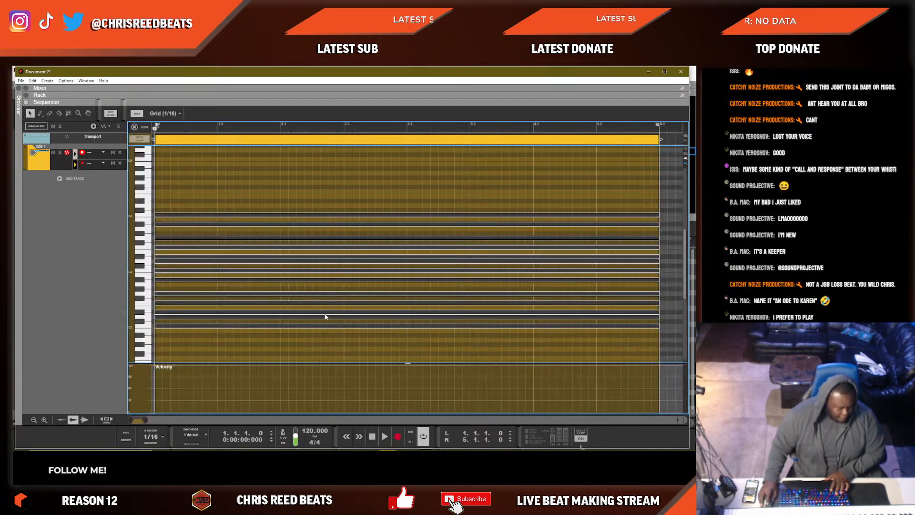
key("Tab")
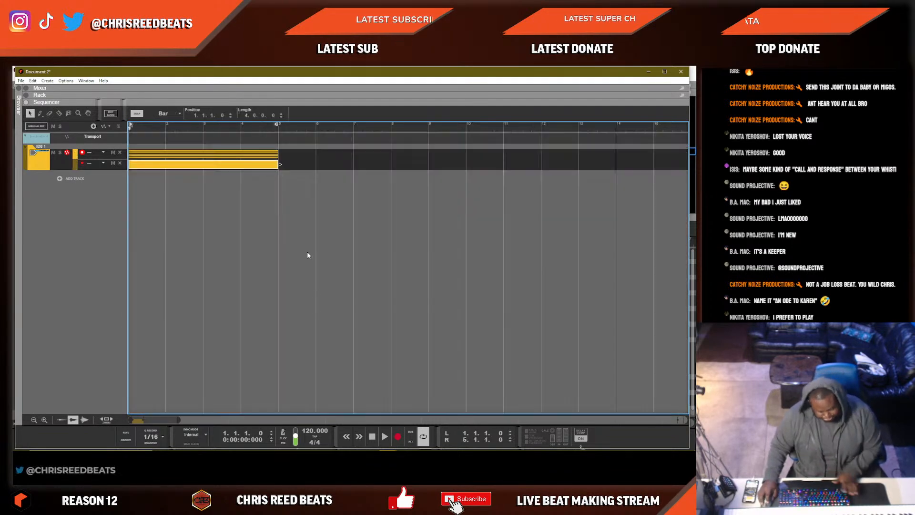
double_click(232, 154)
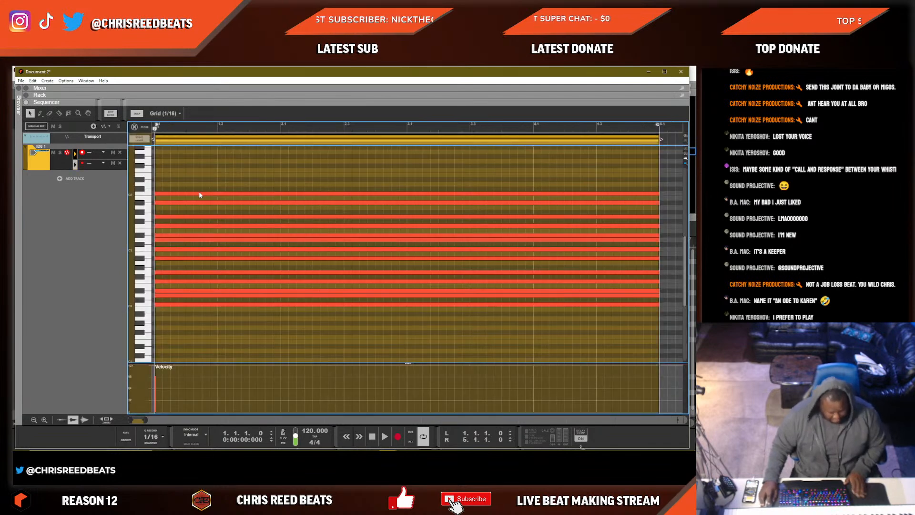
key("Tab")
left_click(243, 239)
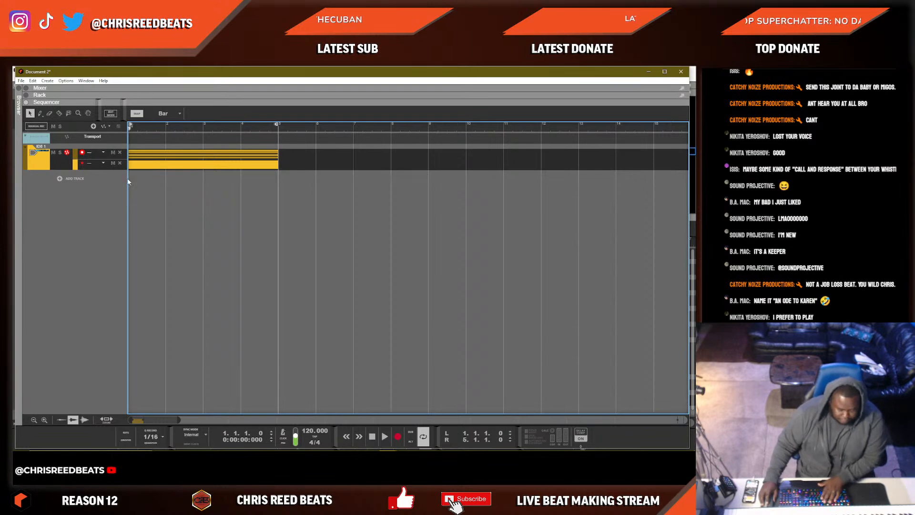
key("F6")
key("F7")
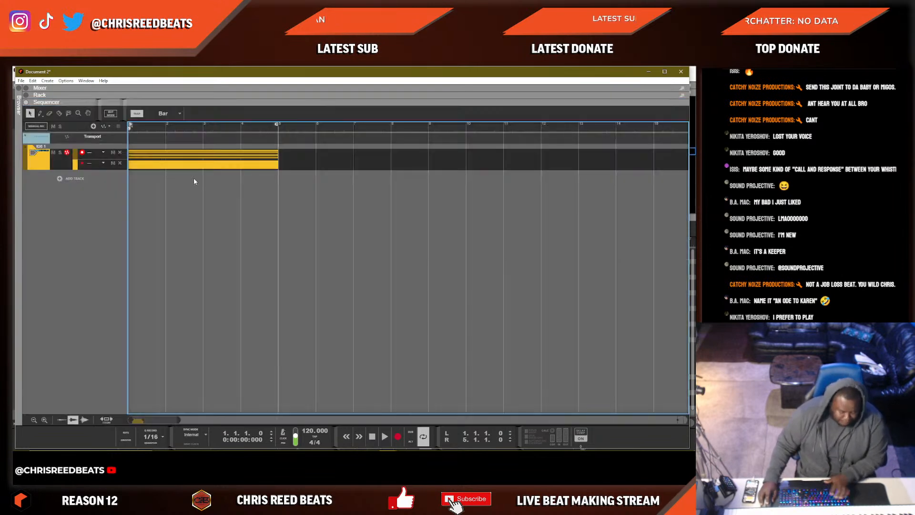
Enable recording on the second note lane and open its clip in the note editor.
double_click(168, 165)
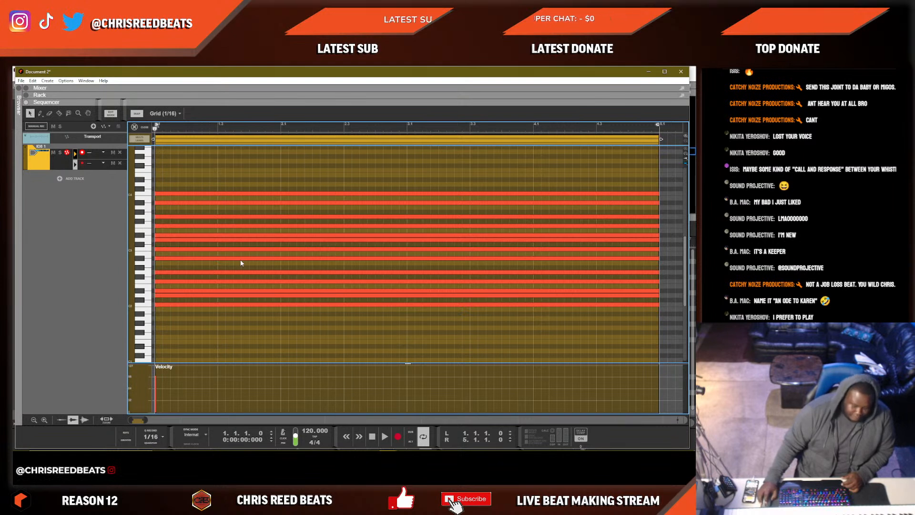
left_click(82, 163)
key("shift+Tab")
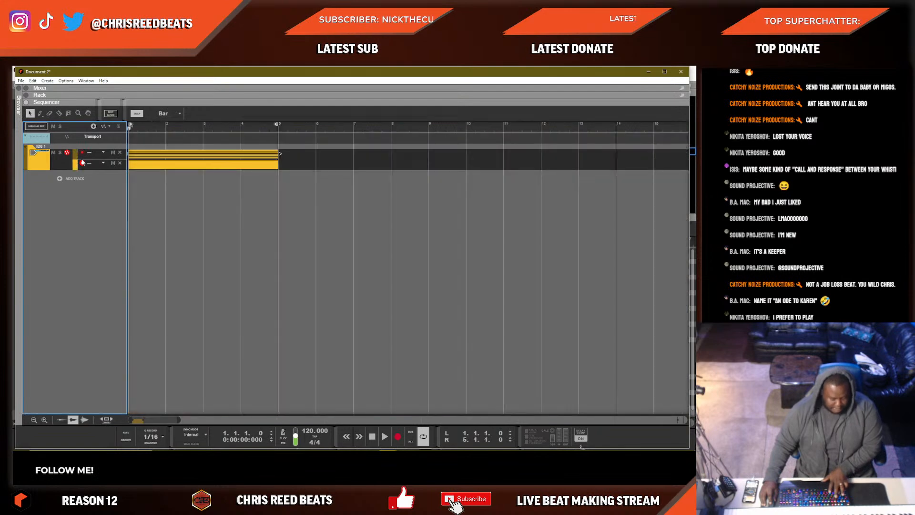
double_click(140, 164)
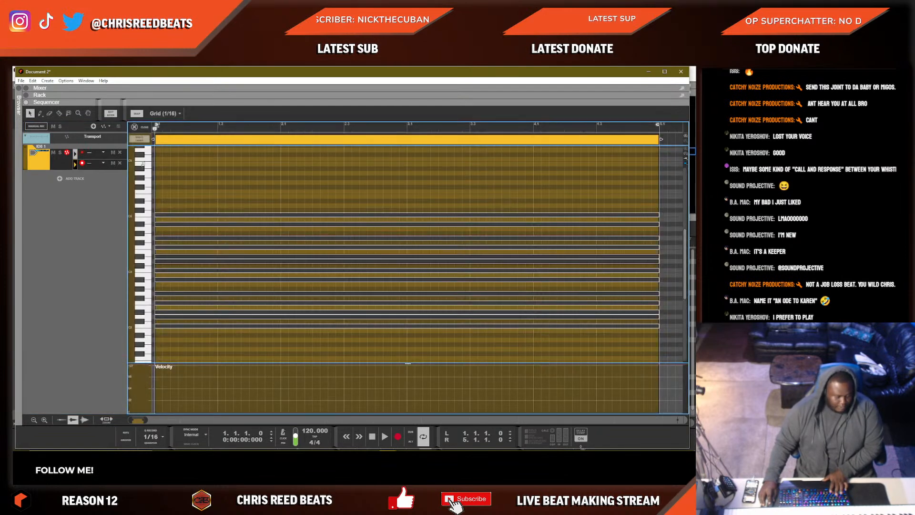
Switch the note editor back and forth between the two lanes to examine the scale notes and their ghost outlines, and return to the arrangement.
left_click(273, 217)
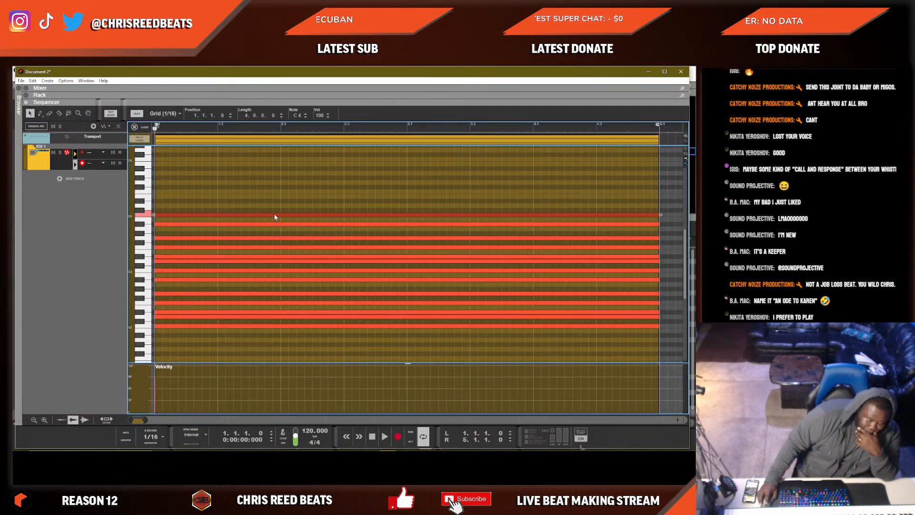
left_click(80, 164)
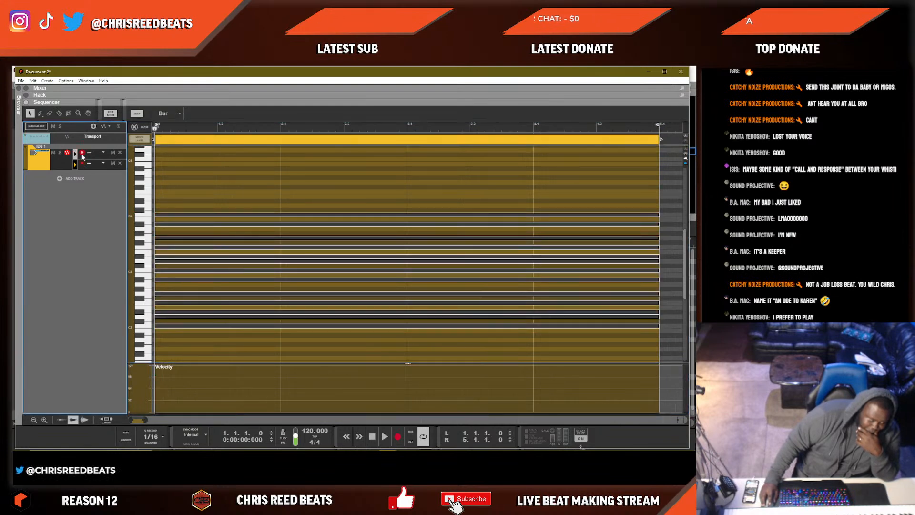
left_click(246, 181)
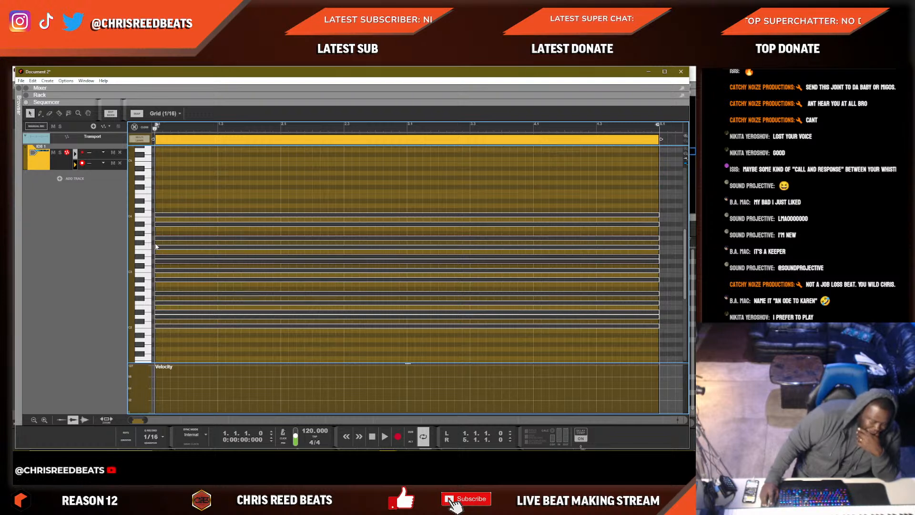
key("ctrl+a")
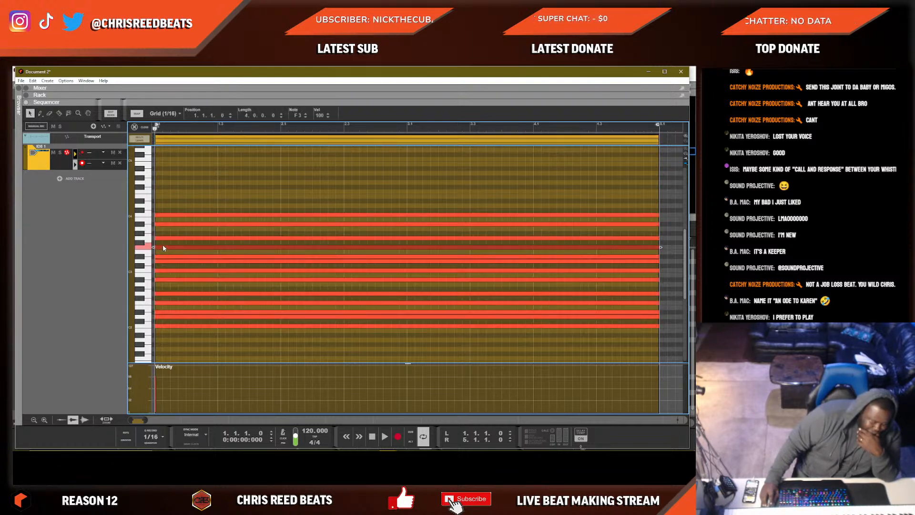
left_click(85, 155)
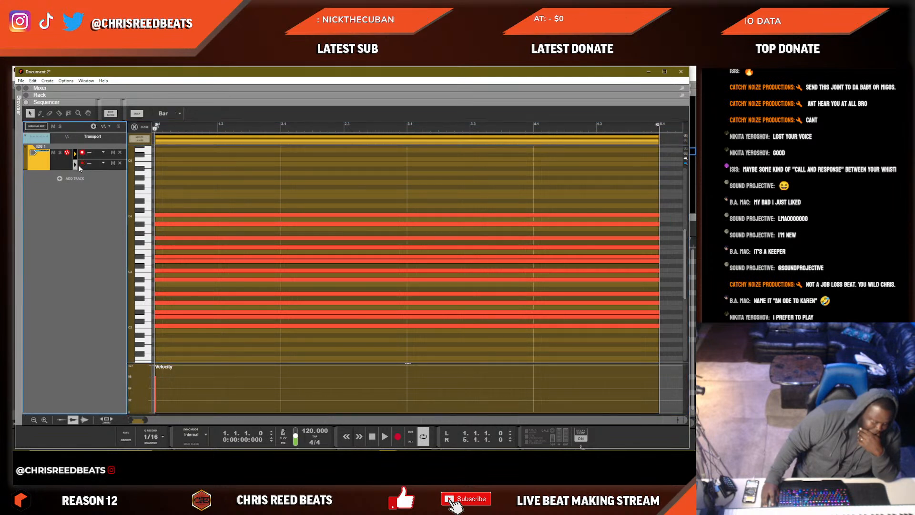
left_click(75, 165)
left_click(75, 155)
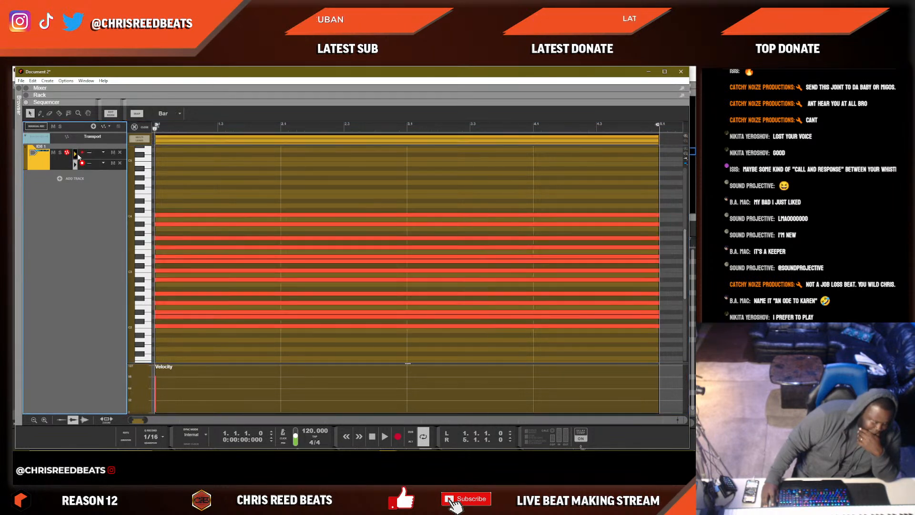
left_click(76, 165)
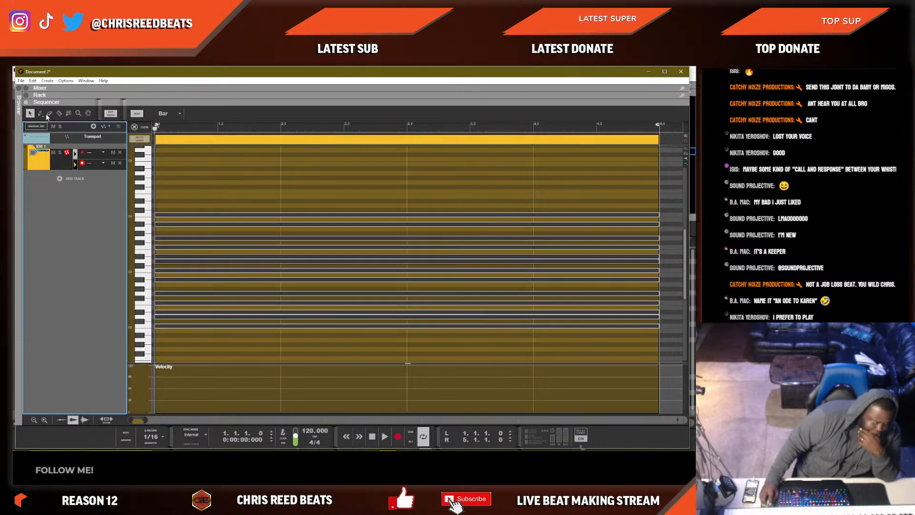
key("shift+Tab")
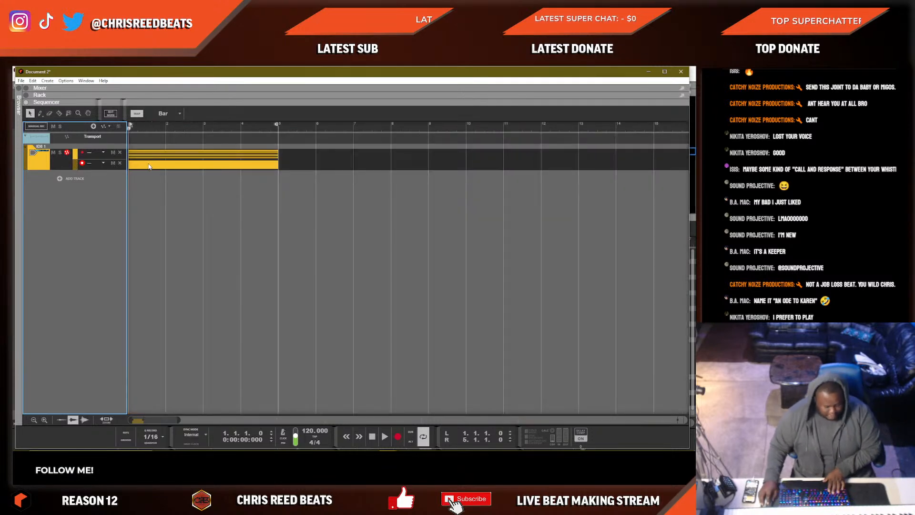
Switch the note editor between the two lanes' clips to compare their notes, and return to the arrangement.
left_click(169, 155)
double_click(168, 155)
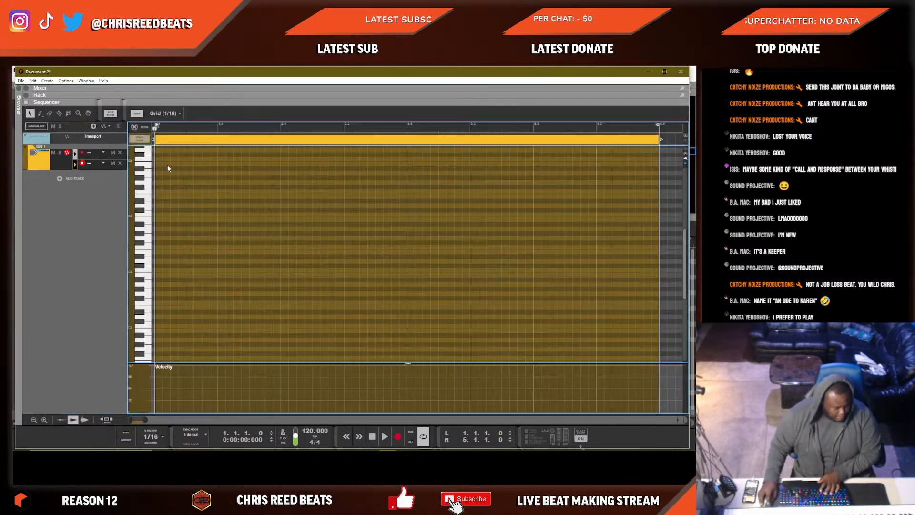
left_click(76, 165)
left_click(76, 152)
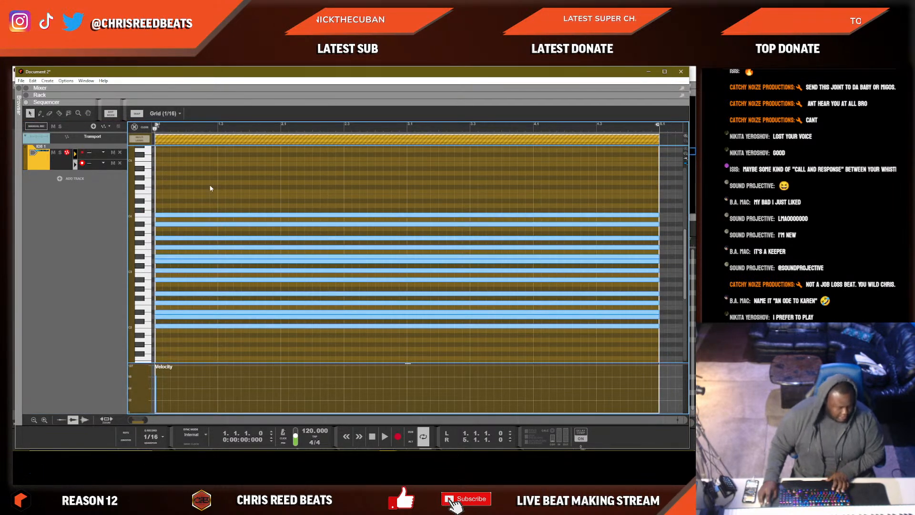
key("ctrl+e")
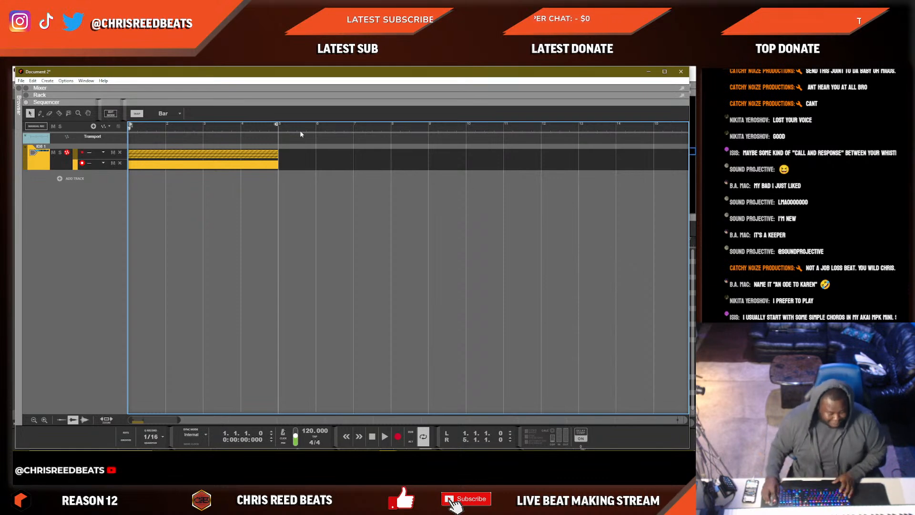
Open the second lane's clip for note editing, reducing the track height and widening the displayed key range.
double_click(236, 169)
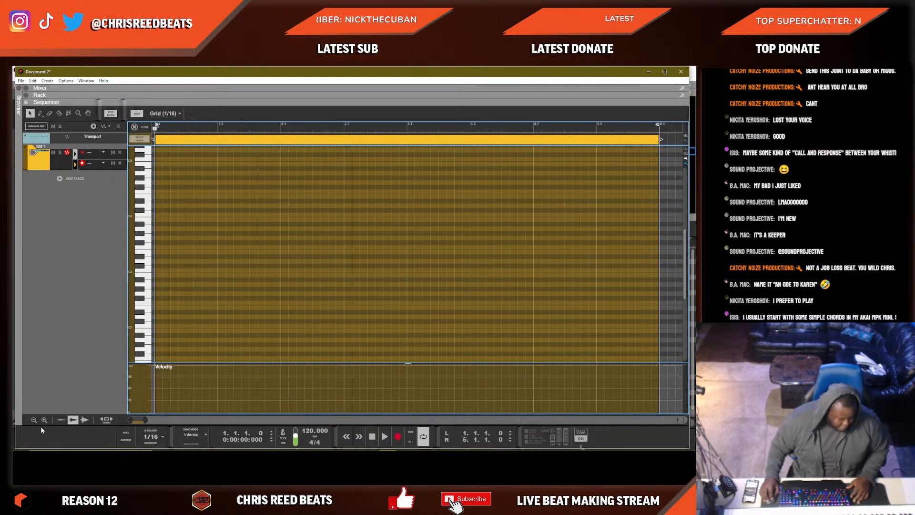
left_click(58, 420)
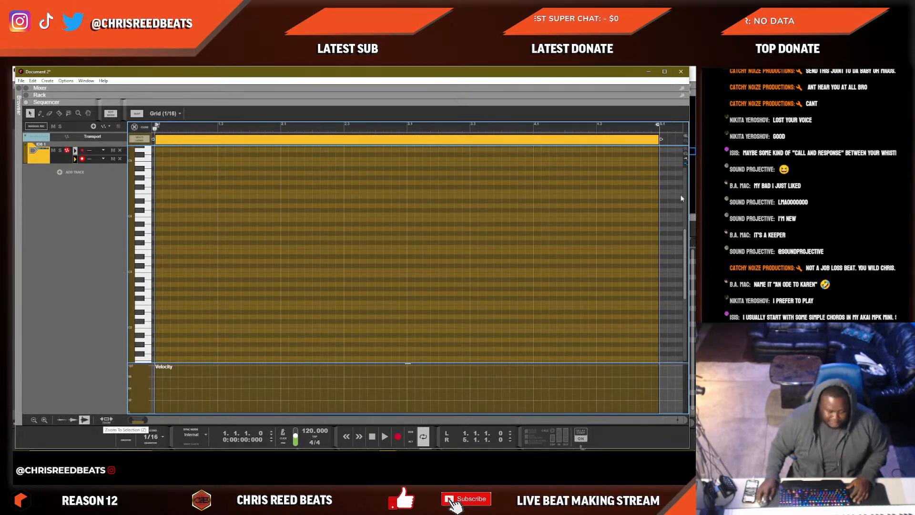
left_click(686, 155)
left_click(686, 155)
left_click(686, 155)
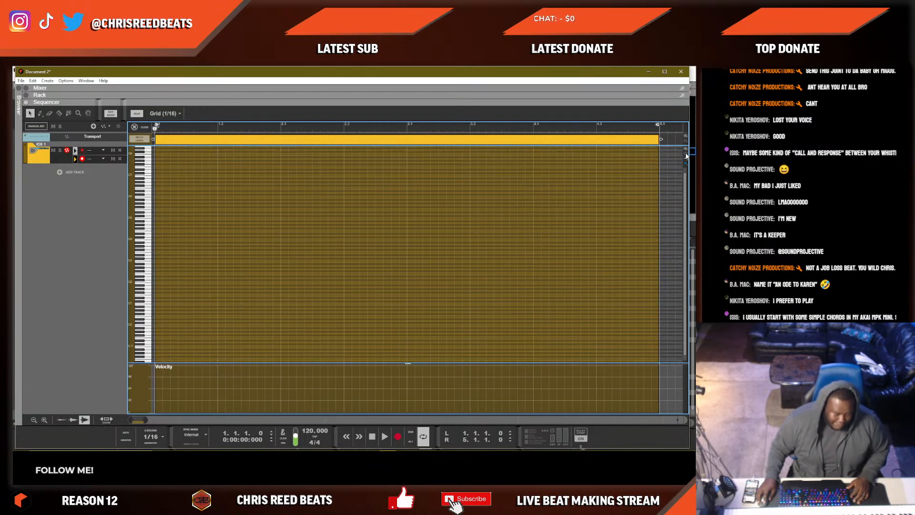
left_click(686, 150)
left_click(686, 149)
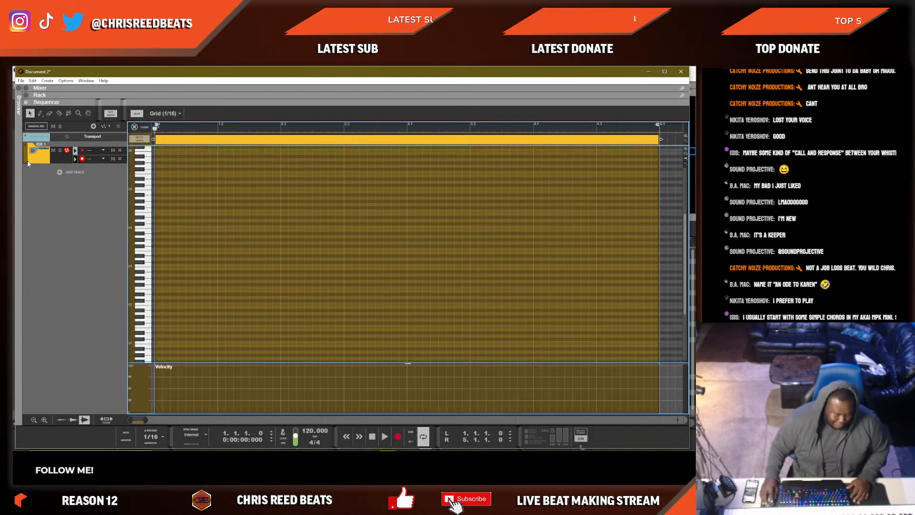
Select all scale notes in the first lane's clip and move them down three octaves so they start at C-1.
left_click(52, 152)
left_click(154, 153)
double_click(155, 153)
scroll(367, 281, "up", 2)
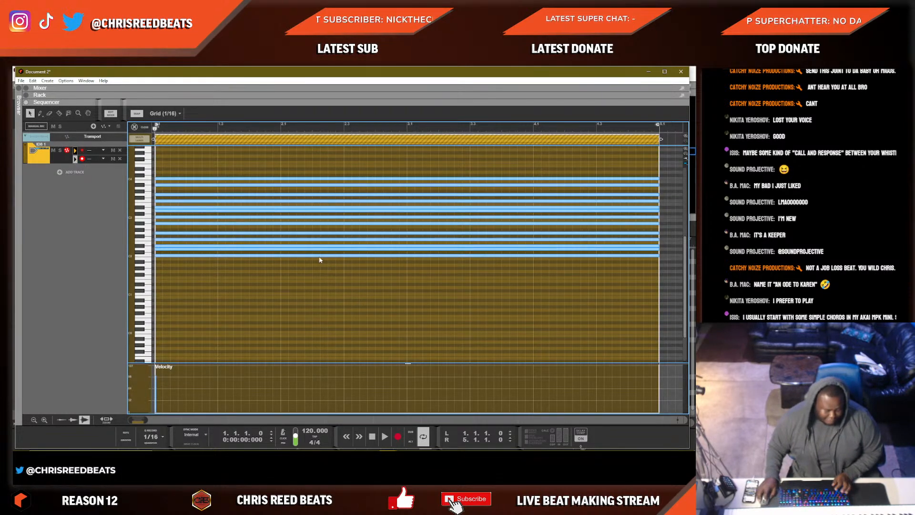
key("ctrl+e")
left_click(176, 157)
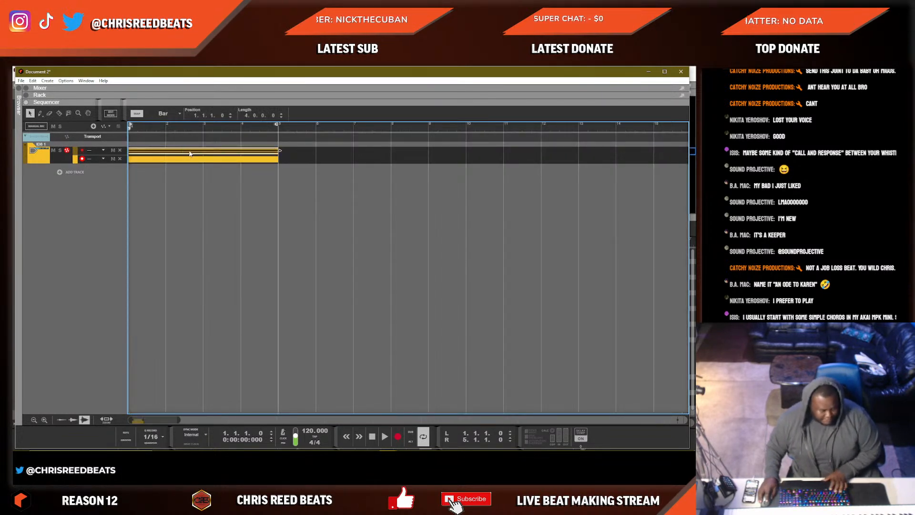
double_click(190, 153)
scroll(191, 144, "up", 1)
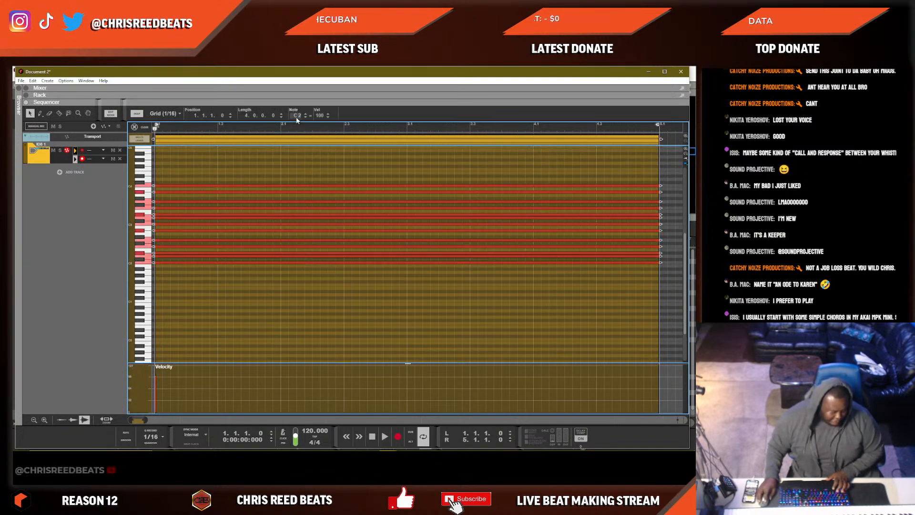
left_click_drag(296, 116, 282, 175)
left_click(214, 208)
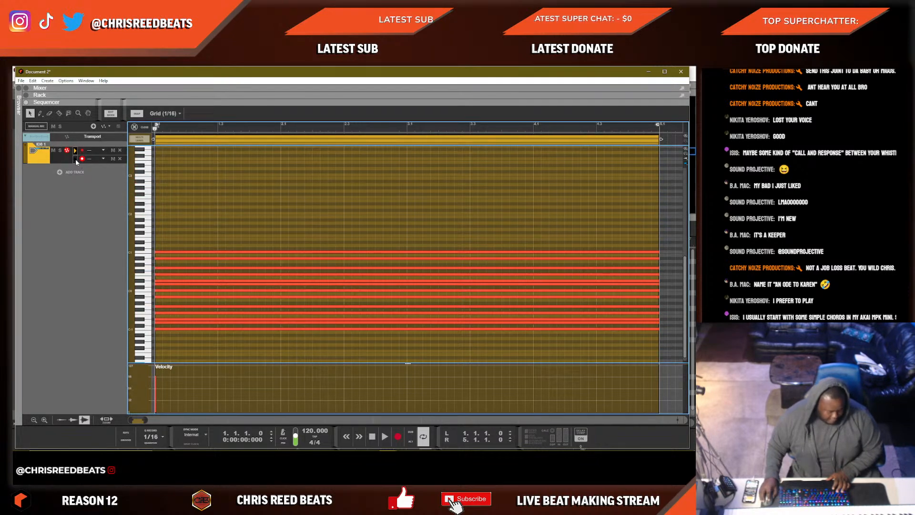
Draw a half-bar C2 note at the start of the second lane's clip, above the ghost notes.
left_click(75, 159)
left_click(256, 221)
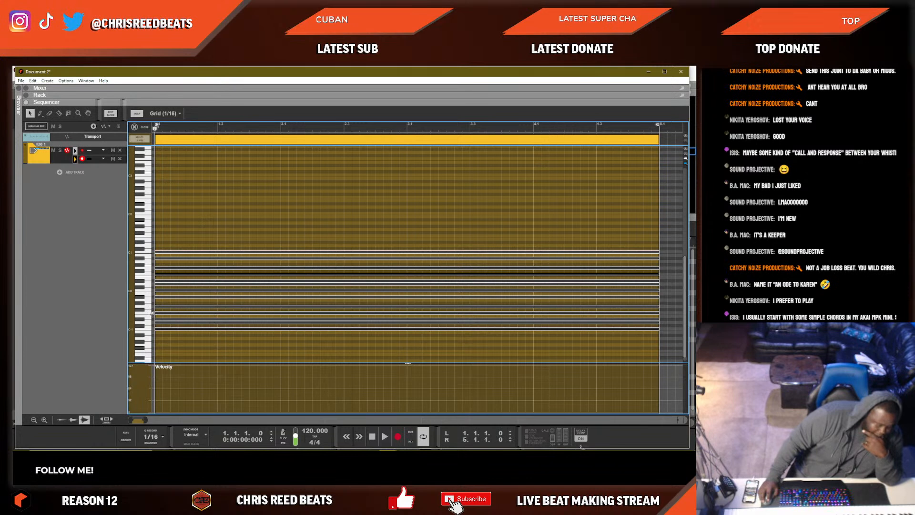
left_click(158, 212)
left_click_drag(162, 212, 186, 215)
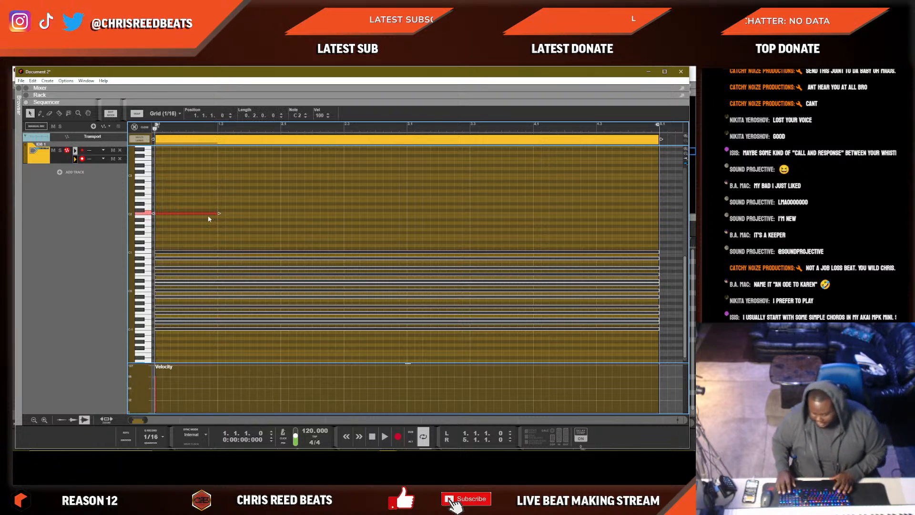
Mute the first note lane and play back the C2 note on its own.
key("space")
key("space")
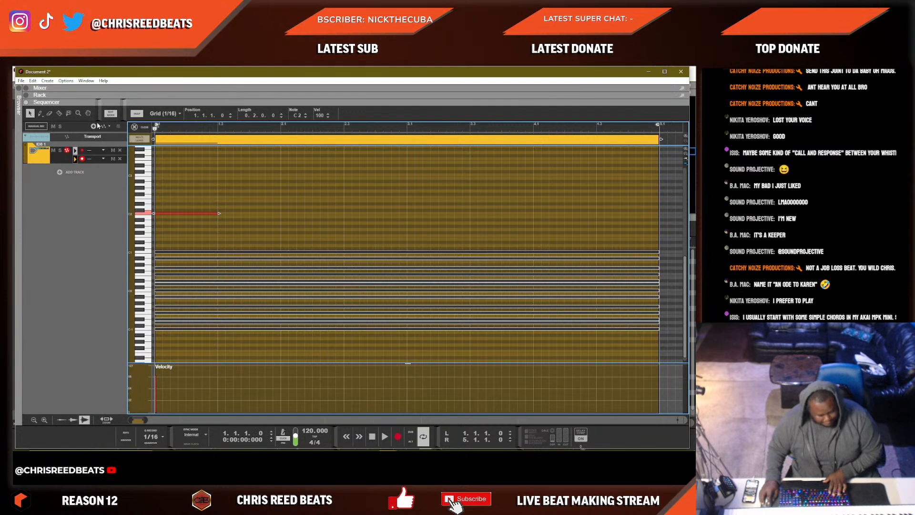
left_click(113, 151)
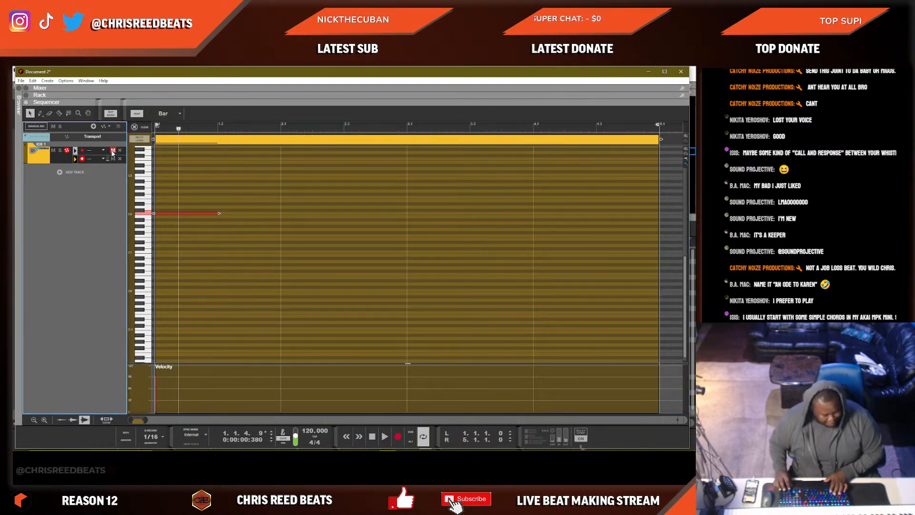
key("space")
left_click(216, 213)
key("space")
Lengthen the C2 note to one bar, raise it one octave to C3, and play it back.
left_click_drag(219, 213, 281, 217)
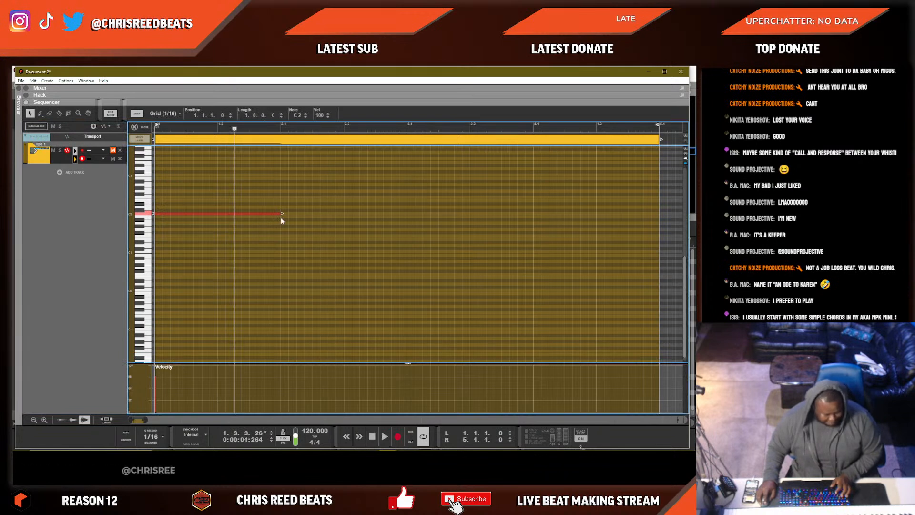
scroll(294, 174, "up", 2)
key("shift+Up")
key("space")
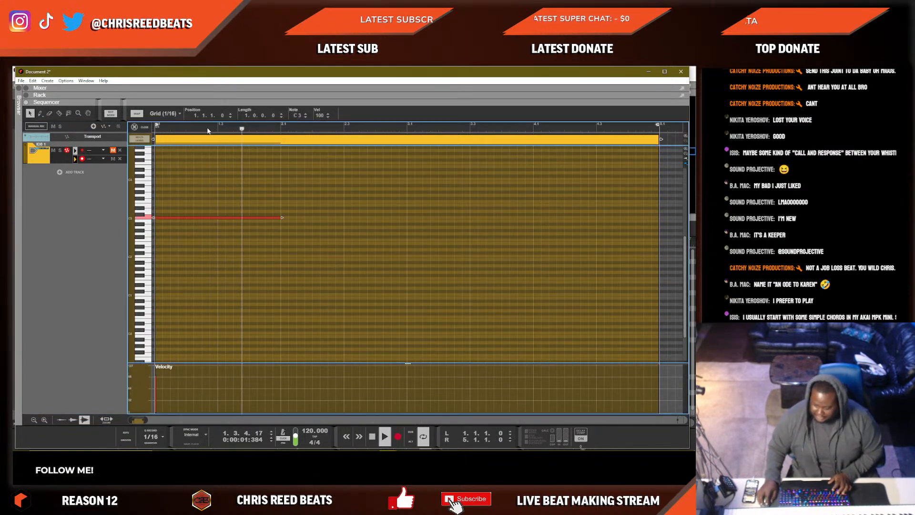
key("space")
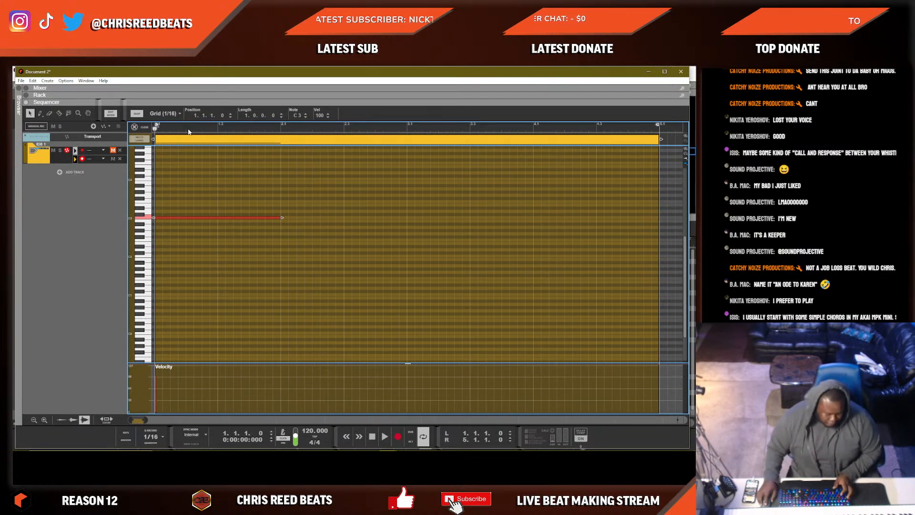
Raise the song tempo to 140 and play the note at the new speed.
key("space")
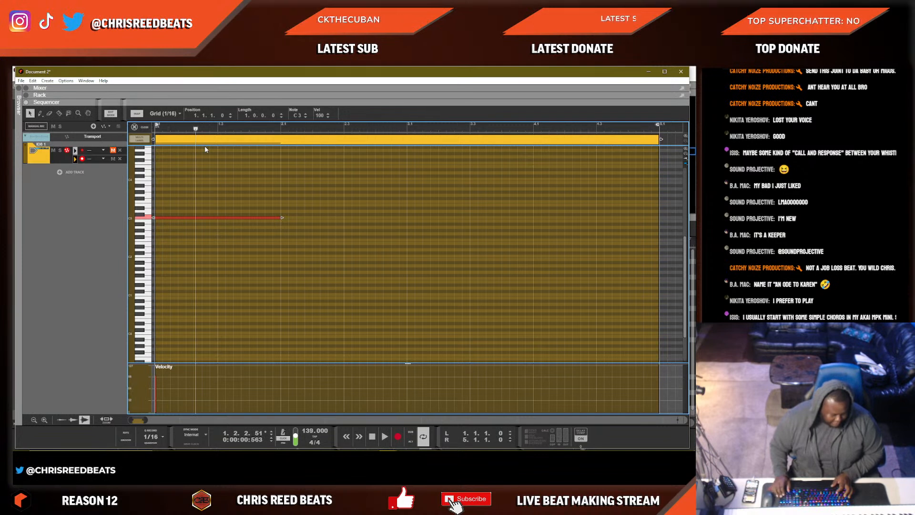
key("KP_Add")
key("KP_0")
key("space")
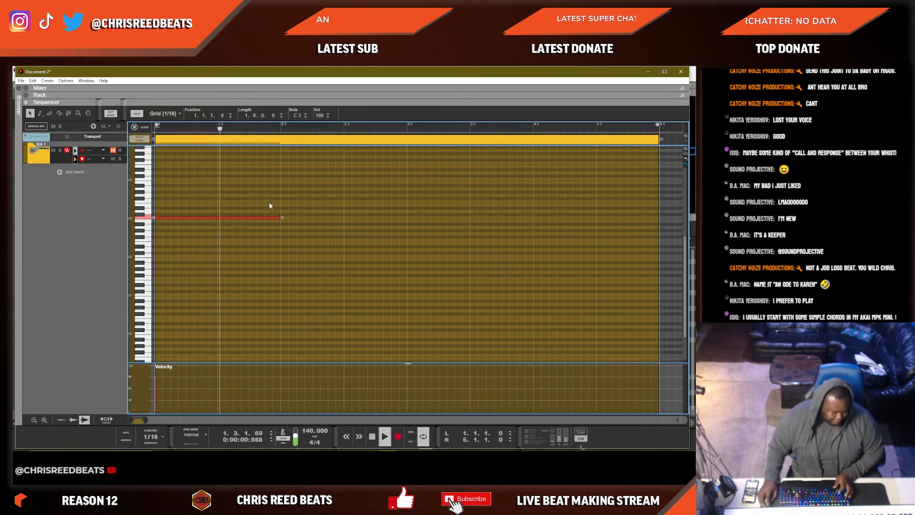
key("space")
Move the loop end to bar 3, shorten the clip to two bars, and start playback.
left_click(425, 129, "alt")
left_click(410, 129, "alt")
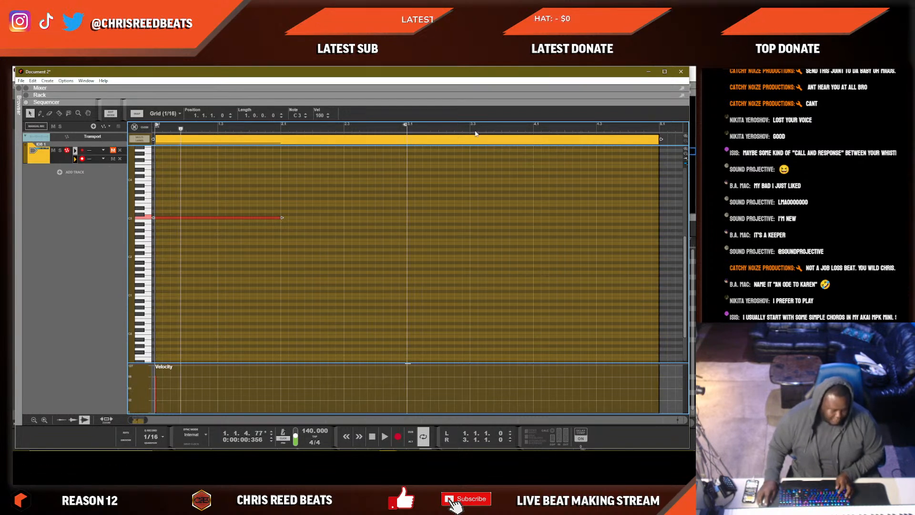
left_click(661, 141)
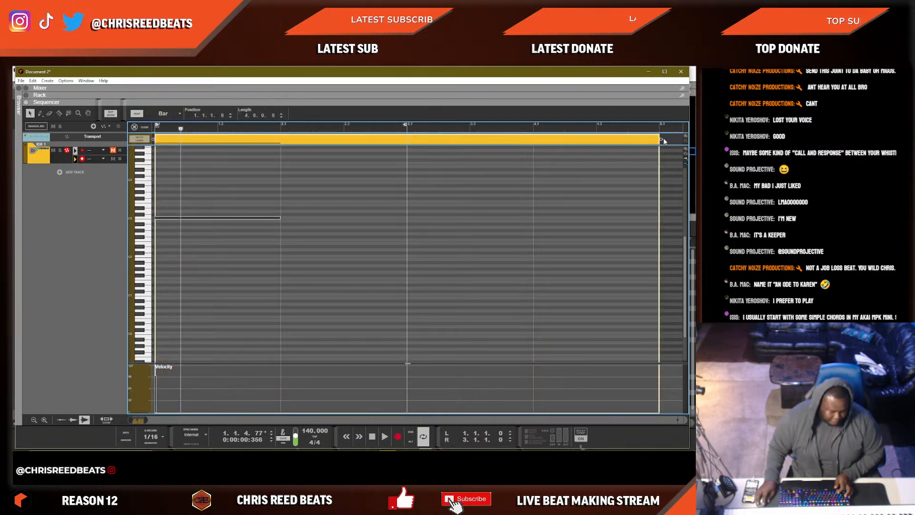
left_click(661, 141)
left_click_drag(556, 147, 406, 161)
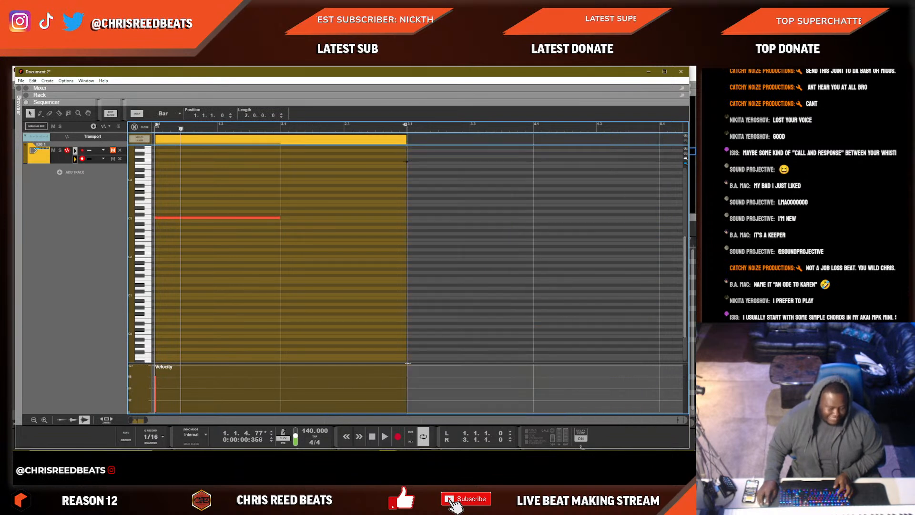
key("space")
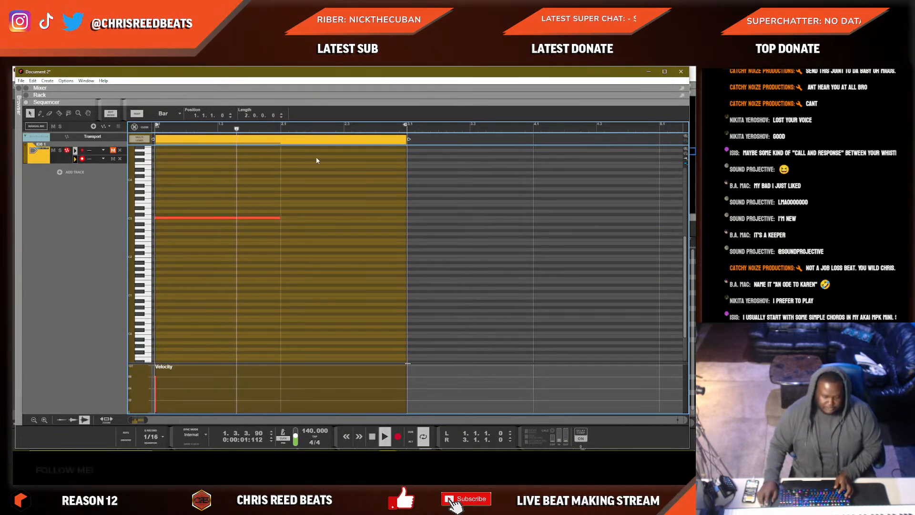
Turn the one-bar C3 note into two consecutive half-bar C3 notes and play the loop.
left_click(218, 211)
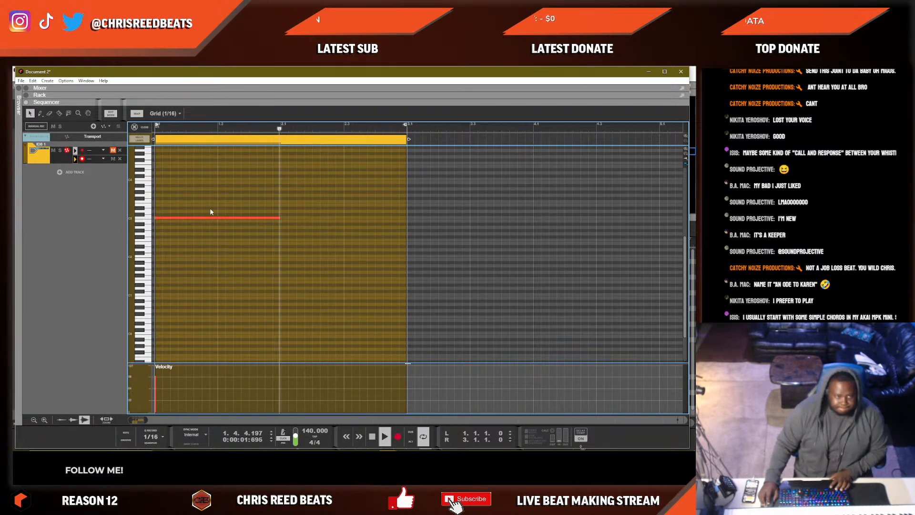
left_click(281, 217)
mouse_move(282, 218)
left_mouse_down()
mouse_move(217, 220)
mouse_move(296, 219)
left_mouse_up()
left_click(221, 217)
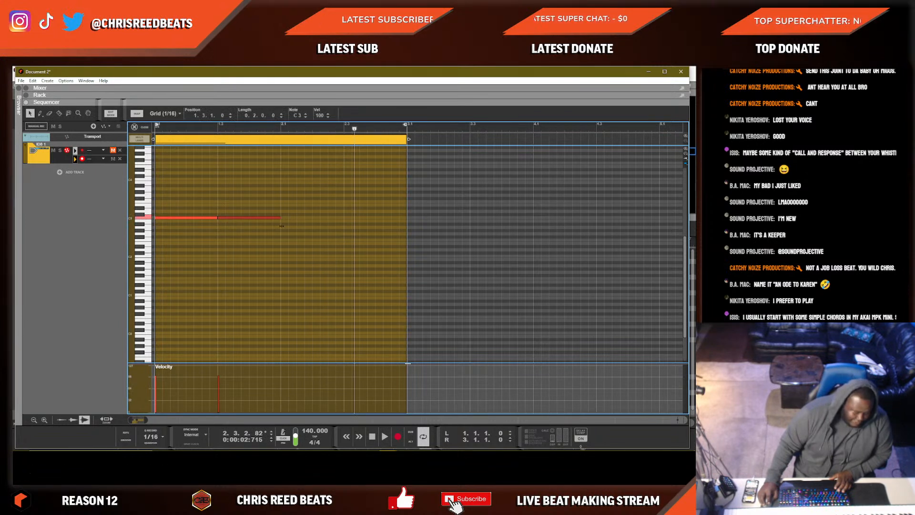
key("space")
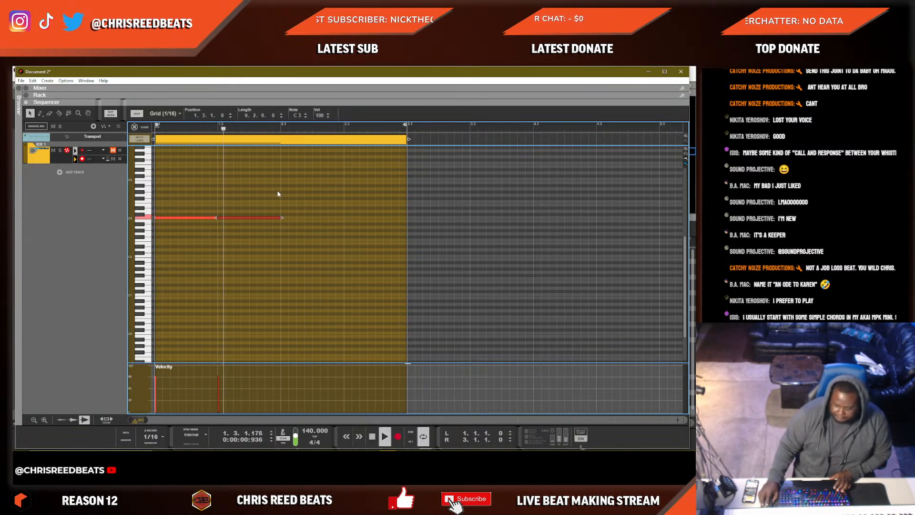
left_click_drag(283, 224, 190, 212)
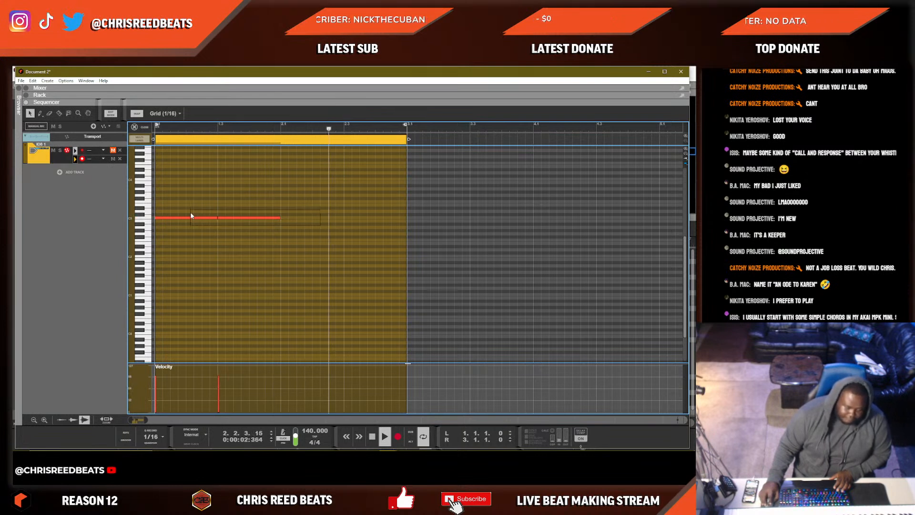
left_click(292, 221)
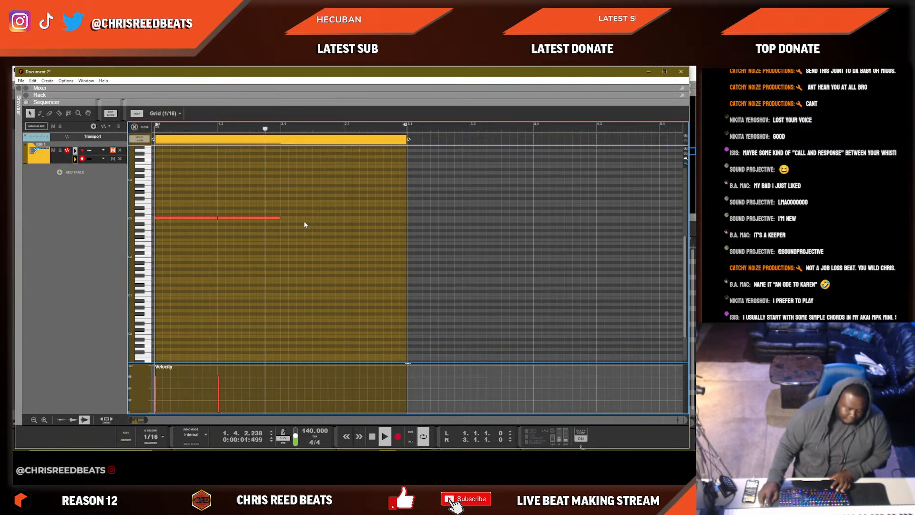
key("space")
Raise the second half-bar note three semitones to D#3 and play the two notes.
left_click(239, 217)
key("Up")
key("Up")
key("Up")
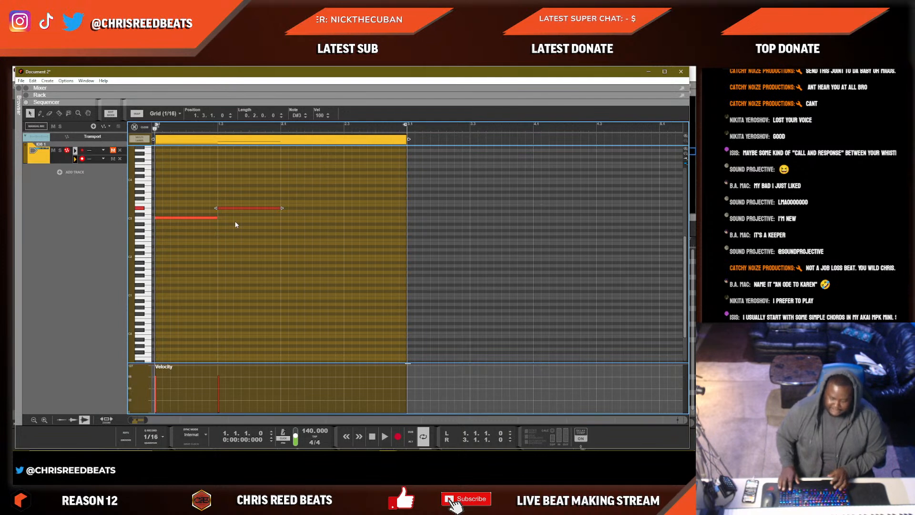
key("space")
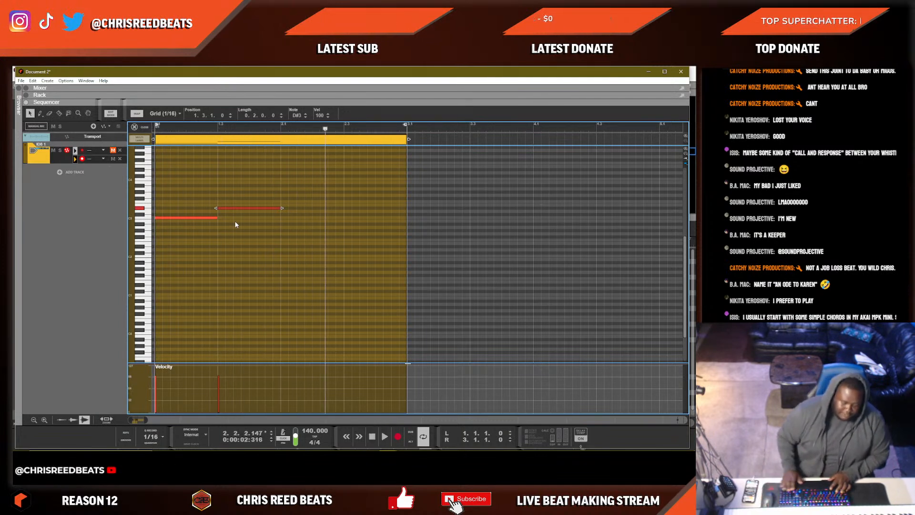
Lower the second half-bar note to G#2 and play it after the C3 note.
key("ctrl+Down")
key("ctrl+Down")
key("ctrl+Down")
key("ctrl+Down")
key("ctrl+Down")
key("KP_0")
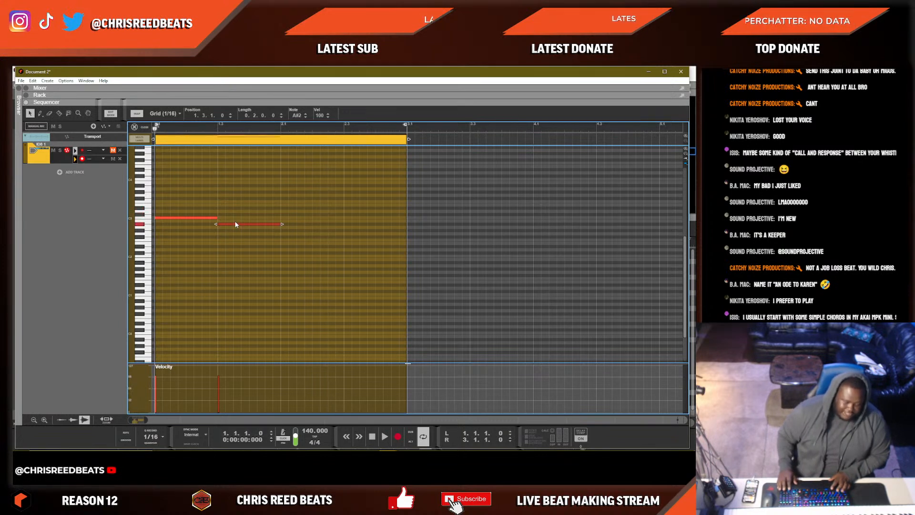
key("ctrl+Down")
key("ctrl+Down")
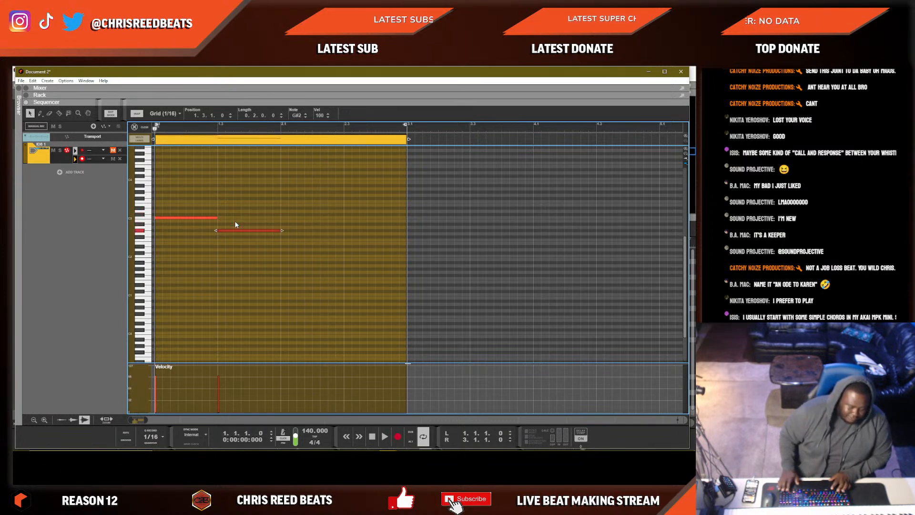
key("space")
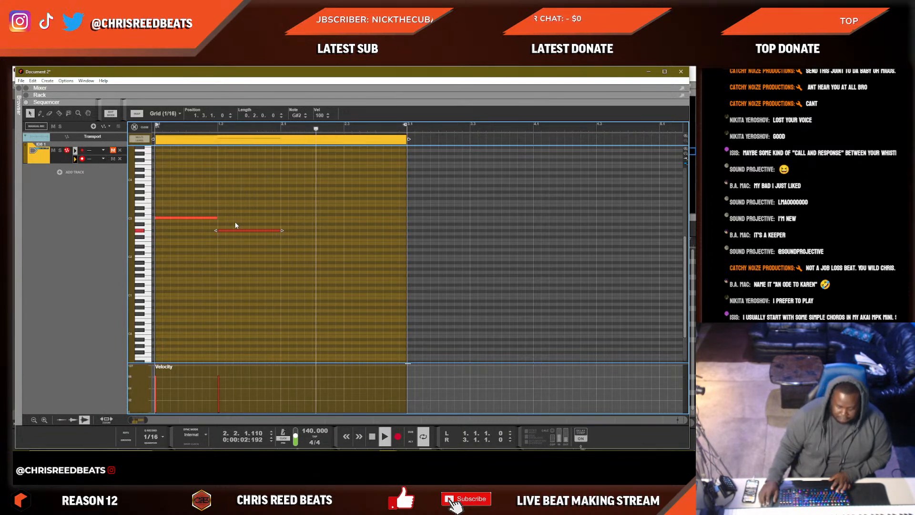
Raise the second half-bar note to C#3, one semitone above the first note.
key("ctrl+Up")
key("ctrl+Up")
key("ctrl+Up")
key("ctrl+Up")
key("ctrl+Up")
key("ctrl+Up")
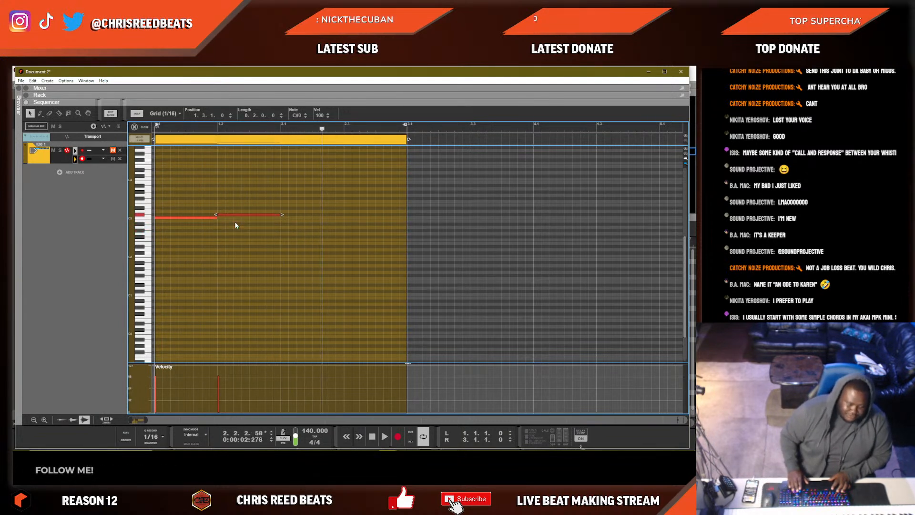
Raise the second half-bar note to D#3, start playback, and lower the note to A#2 while the loop plays.
key("ctrl+Up")
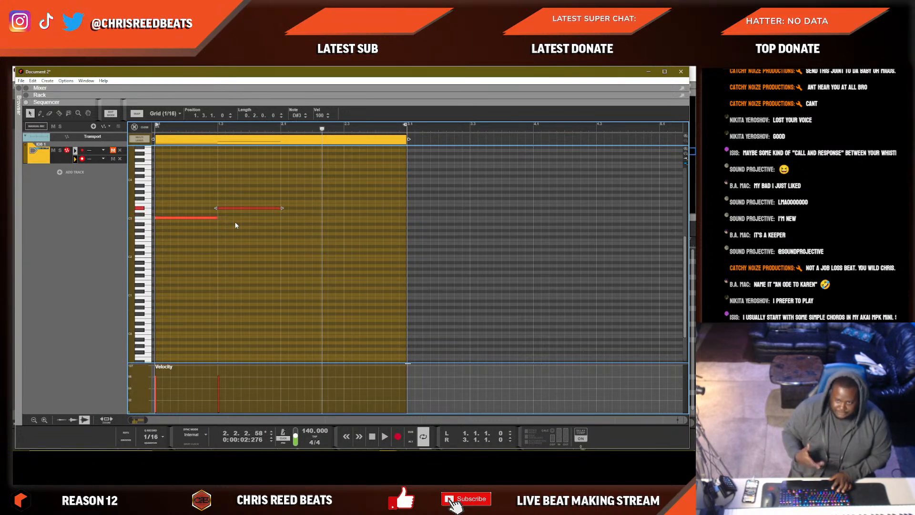
key("space")
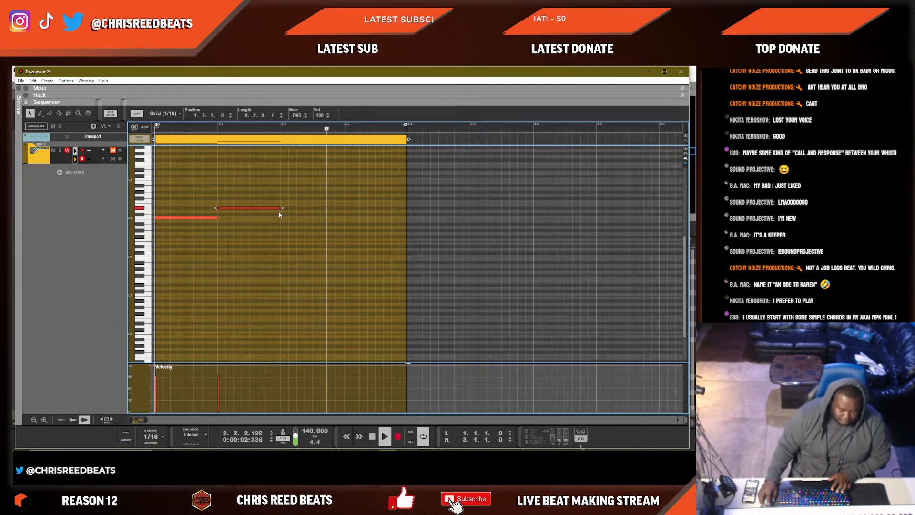
key("Down")
key("Down")
key("Down")
key("Down")
key("Down")
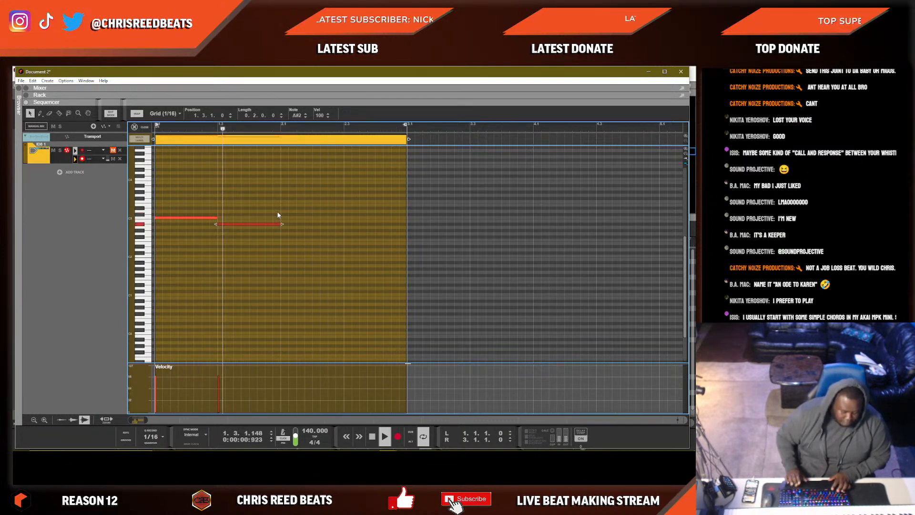
Raise the second half-bar note five semitones to D#3 during playback.
key("Up")
key("Up")
key("Up")
key("Up")
key("Up")
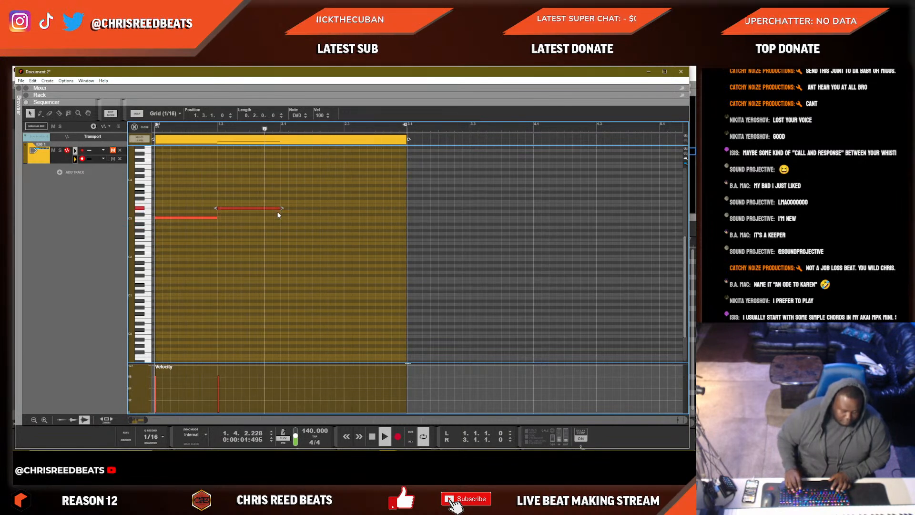
Lower the second half-bar note seven semitones to G#2 and stop playback.
key("Down")
key("Down")
key("Down")
key("Down")
key("Down")
key("Down")
key("Down")
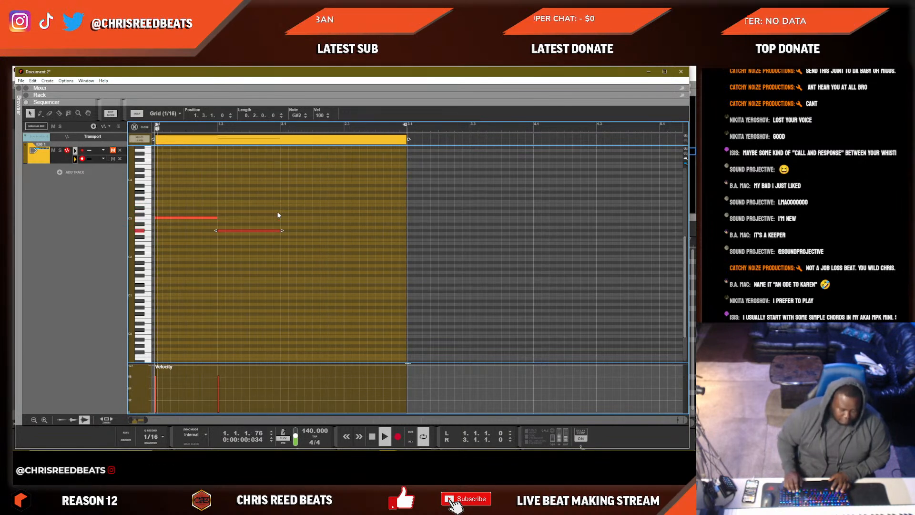
key("space")
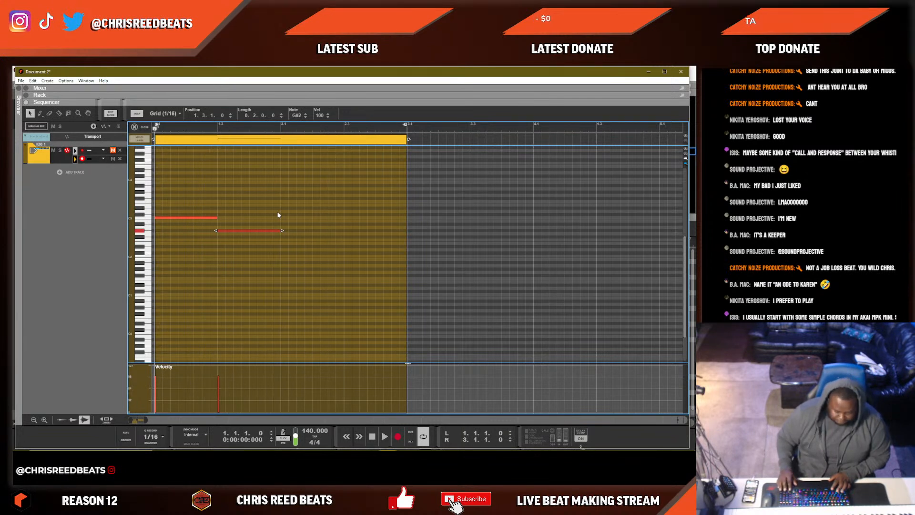
Raise the second half-bar note to C3 and duplicate both notes to fill the two-bar clip with four C3 notes.
key("Up")
key("Up")
key("Up")
key("Up")
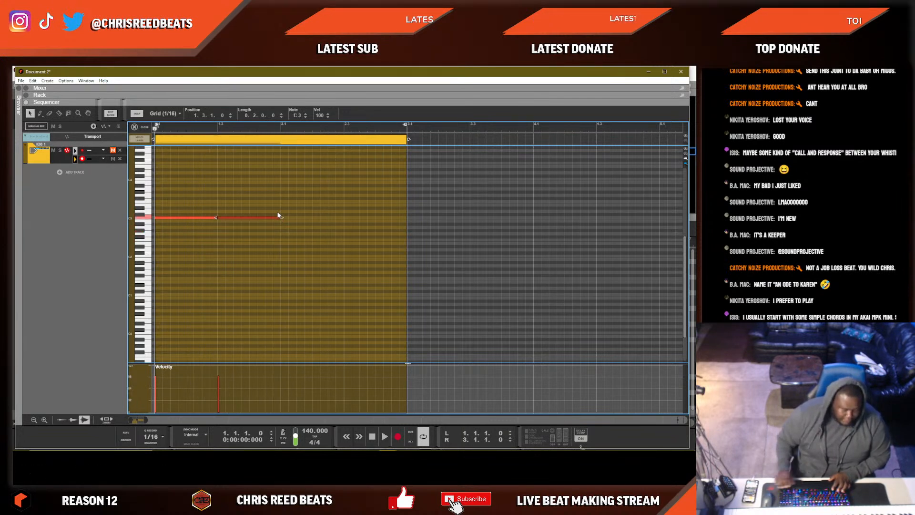
left_click(289, 219)
left_click_drag(195, 230, 173, 227)
key("ctrl+d")
left_click(354, 214)
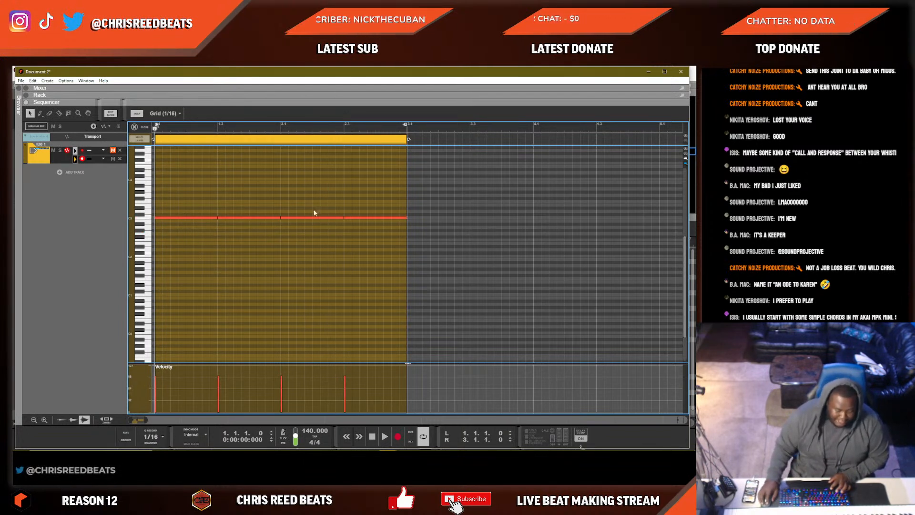
Raise the second of the four notes to D#3, lower the fourth to G#2, and play the loop.
left_click_drag(267, 171, 259, 251)
key("Up")
key("Up")
key("Up")
left_click_drag(393, 245, 389, 191)
key("Down")
key("Down")
key("Down")
key("space")
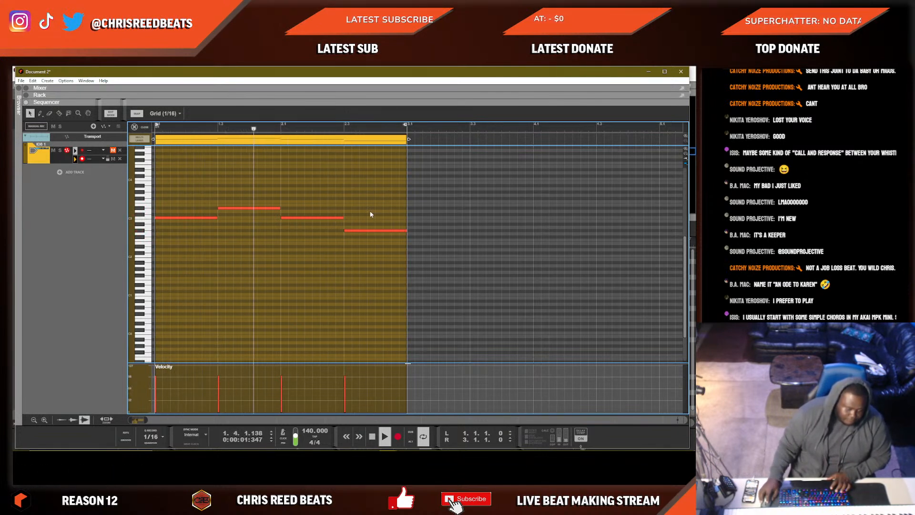
Raise the fourth note six semitones to D3 and play the four-note pattern.
key("space")
key("ctrl+Up")
key("ctrl+Up")
key("ctrl+Up")
key("ctrl+Up")
key("ctrl+Up")
key("ctrl+Up")
key("space")
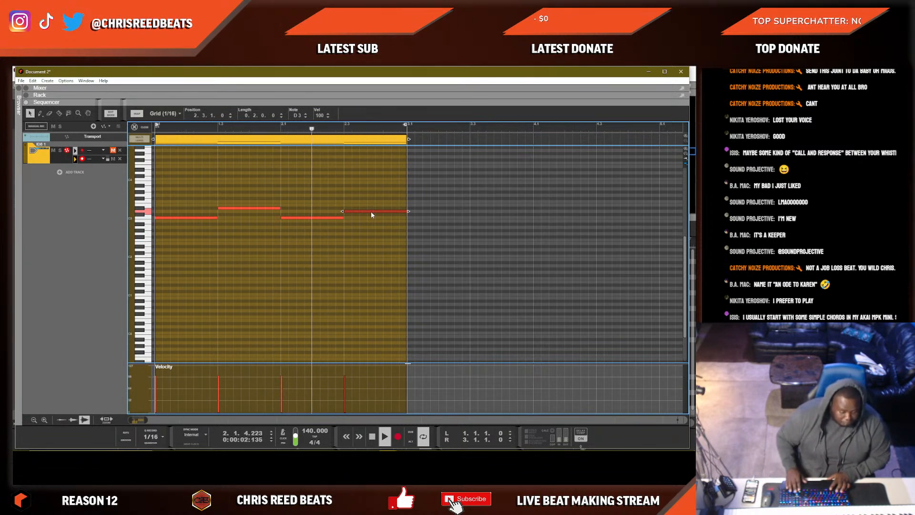
key("space")
Set the third note to D3 and the fourth note to A#2, and play the loop from the start.
left_click(301, 218)
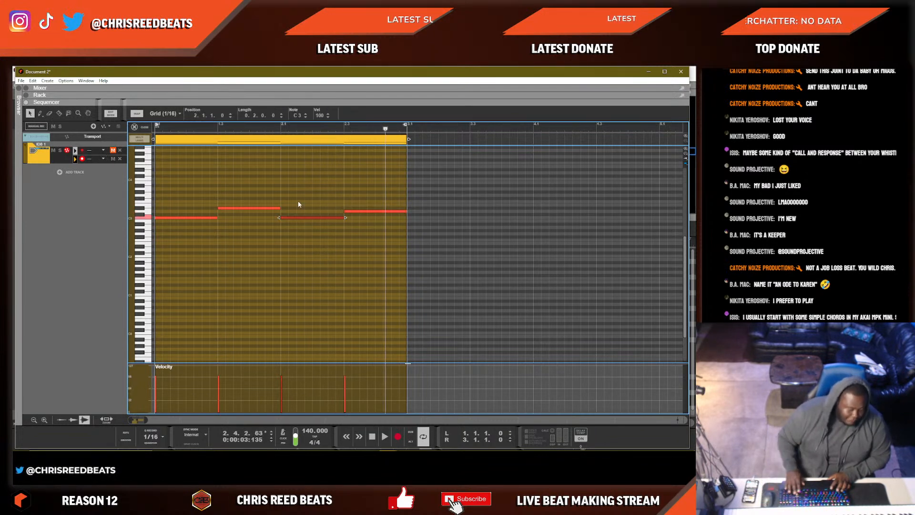
key("Down")
key("Down")
key("Down")
key("Down")
key("Home")
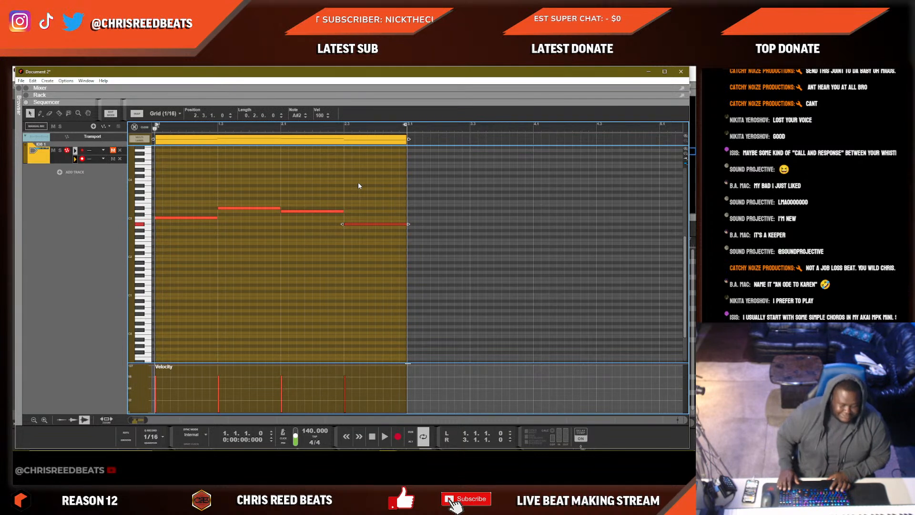
key("space")
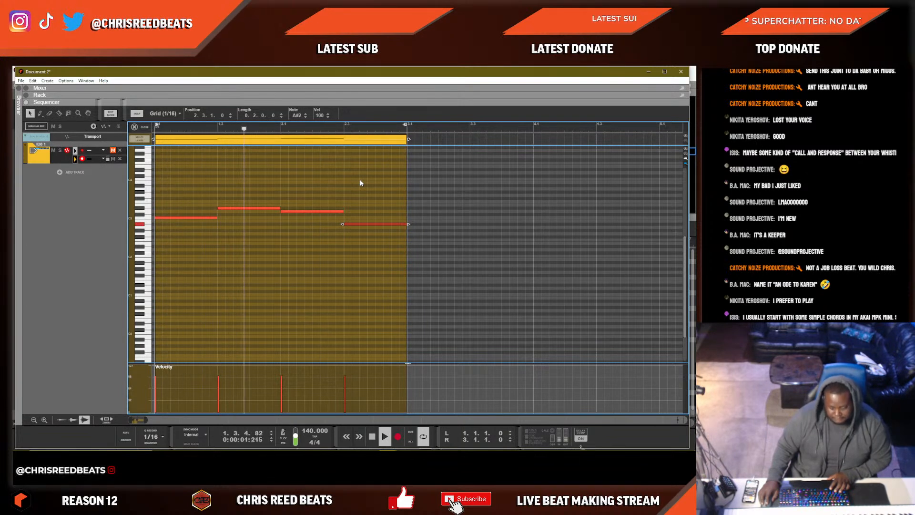
key("space")
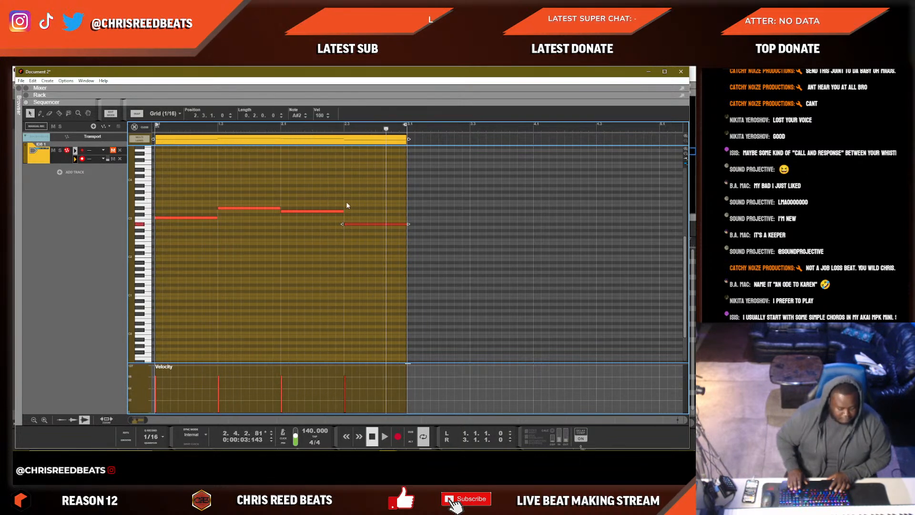
Raise the fourth note seven semitones to F3.
key("ctrl+Up")
key("ctrl+Up")
key("ctrl+Up")
key("ctrl+Up")
key("ctrl+Up")
key("ctrl+Up")
key("ctrl+Up")
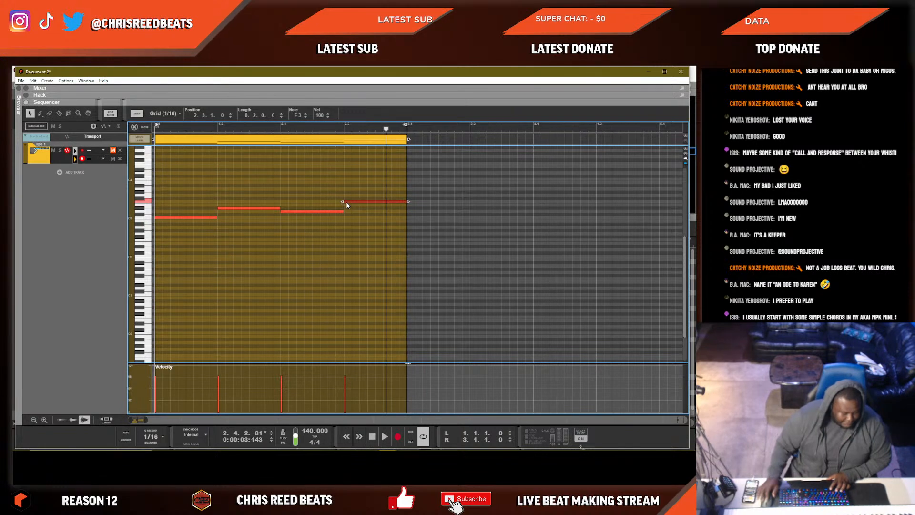
Lower the second note to D3, raise the third note to D#3, and play the rising pattern.
left_click(262, 208)
key("ctrl+Down")
left_click(303, 211)
key("ctrl+Up")
key("space")
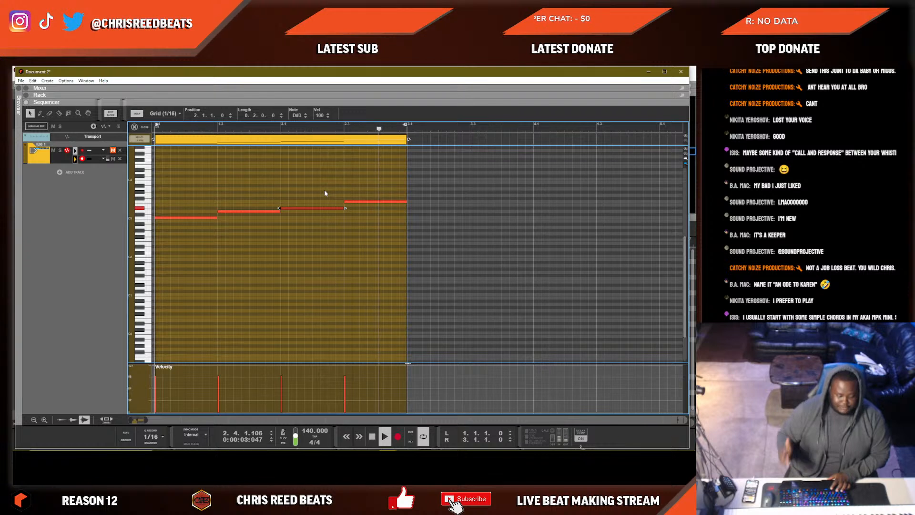
Add a one-beat C4 note above the first low note and duplicate it to fill the half bar.
scroll(296, 205, "up", 3)
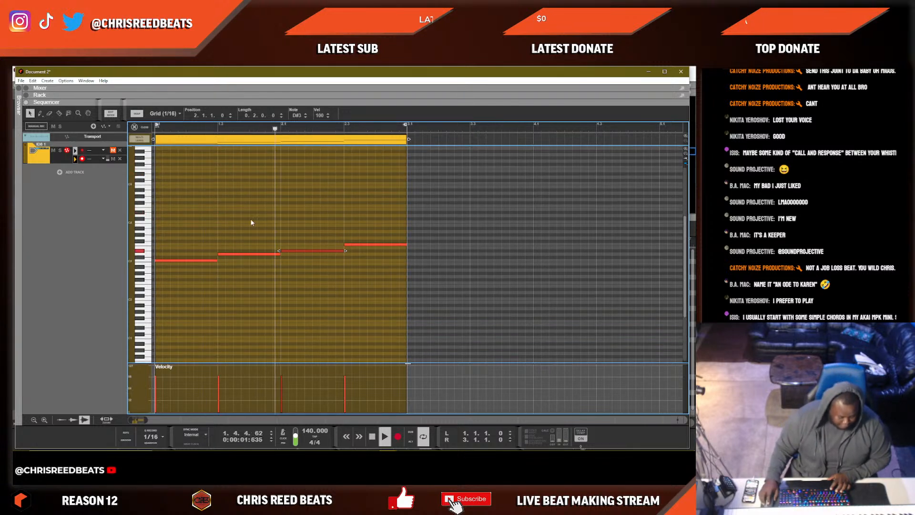
left_click(159, 222)
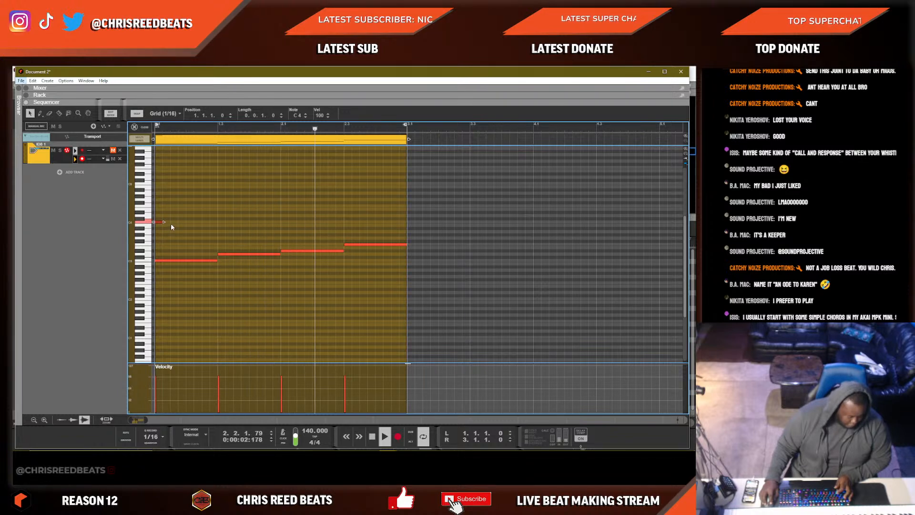
left_click_drag(164, 221, 182, 224)
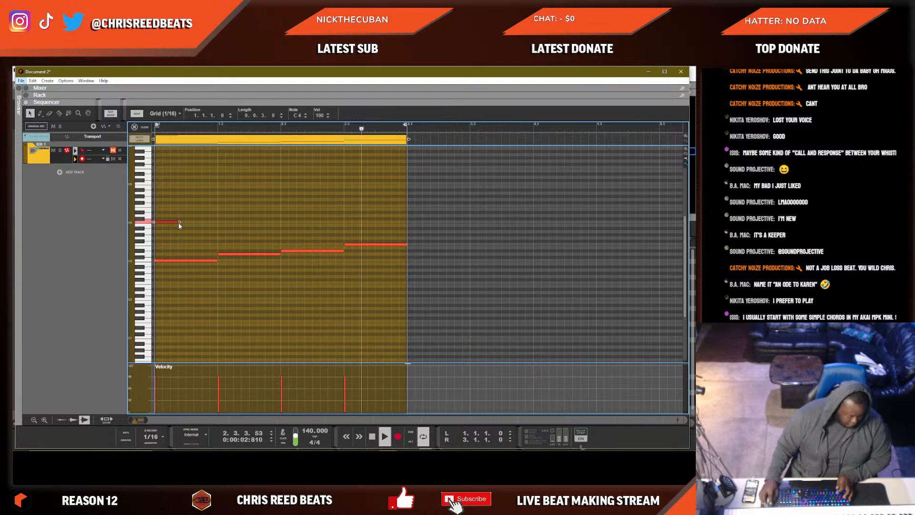
left_click_drag(180, 222, 186, 222)
key("ctrl+d")
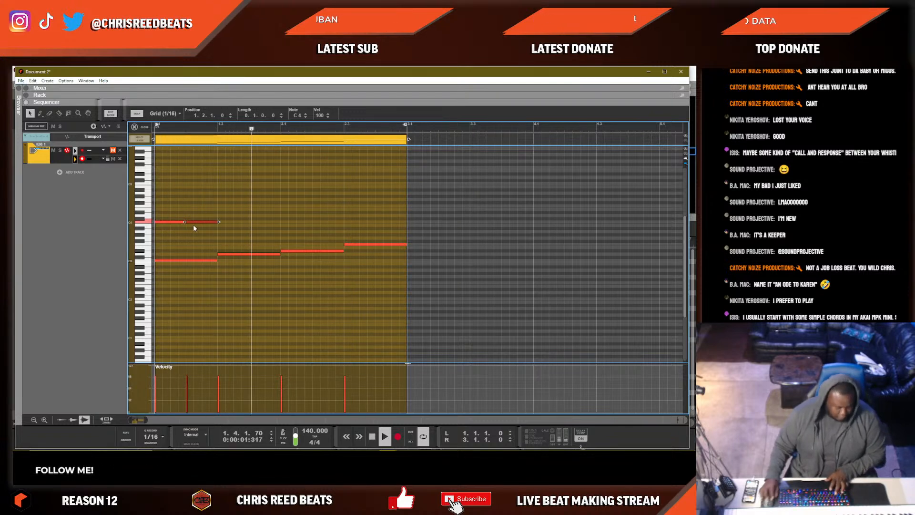
Copy the pair of one-beat notes above the second, third and fourth low notes at A#3, G#3 and G3.
left_click(165, 222, "shift")
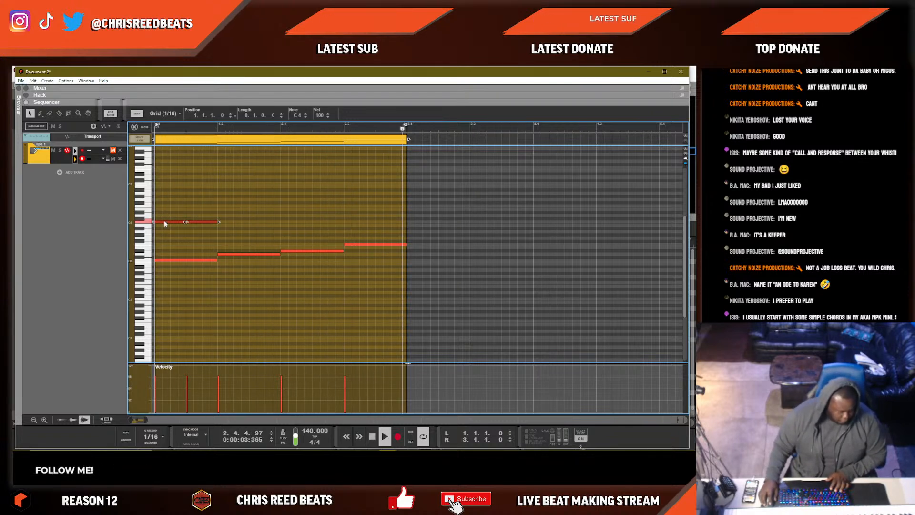
left_click_drag(165, 222, 292, 237)
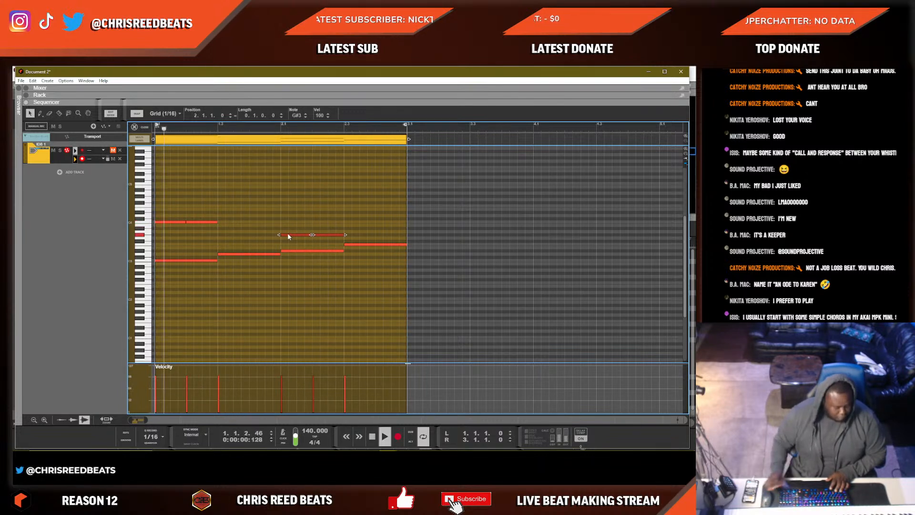
left_click_drag(256, 233, 231, 228)
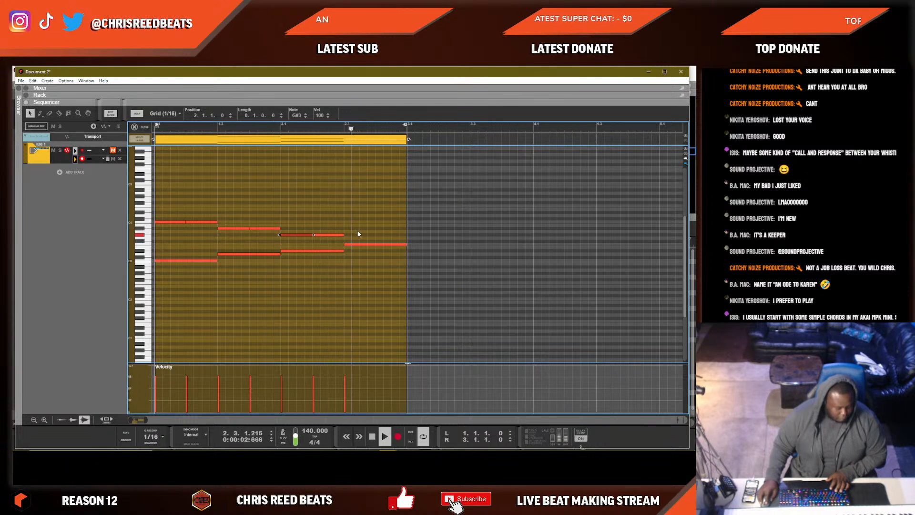
left_click_drag(302, 234, 360, 242)
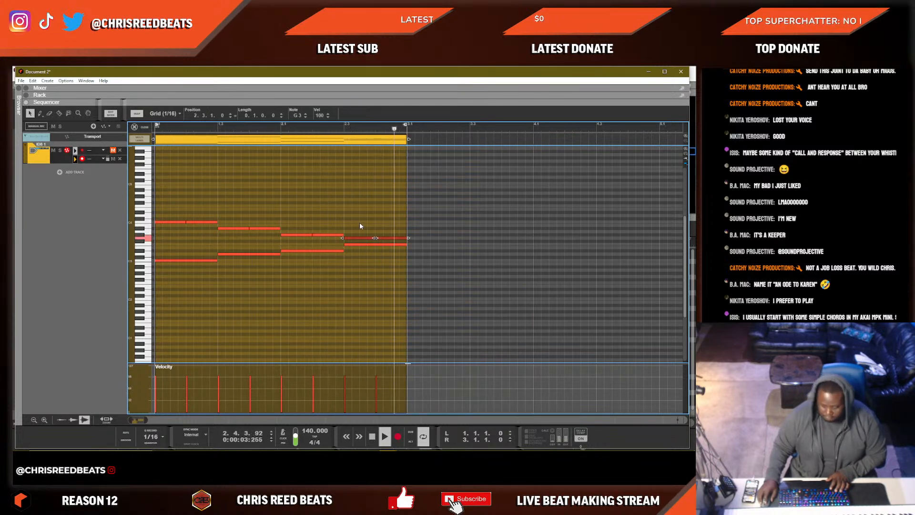
key("space")
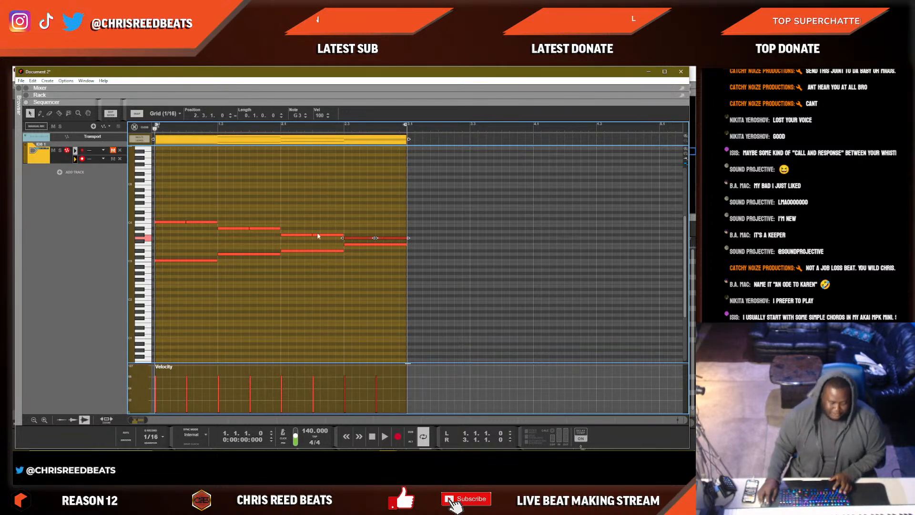
Delete the extra upper notes, keeping only the first C4 note, and lengthen it to half a bar.
left_click(258, 286)
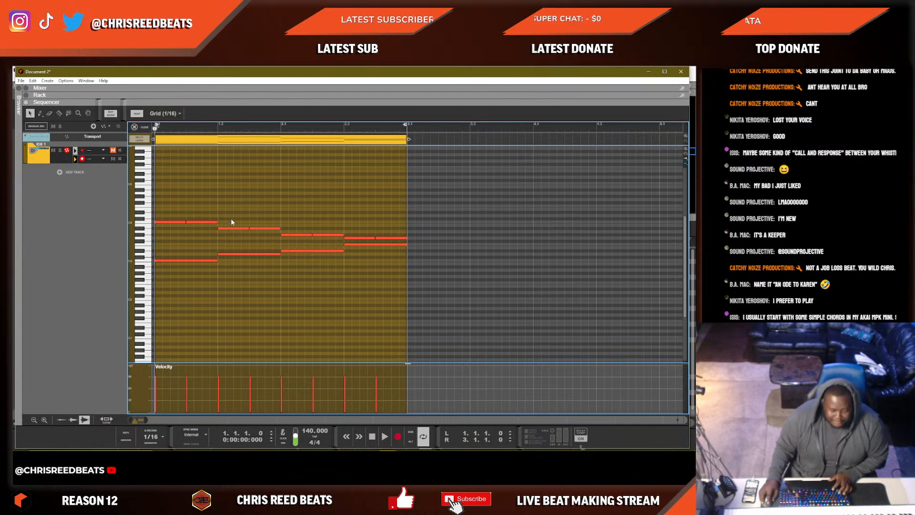
left_click_drag(203, 239, 417, 215)
key("Delete")
left_click(183, 222)
left_click_drag(187, 222, 212, 226)
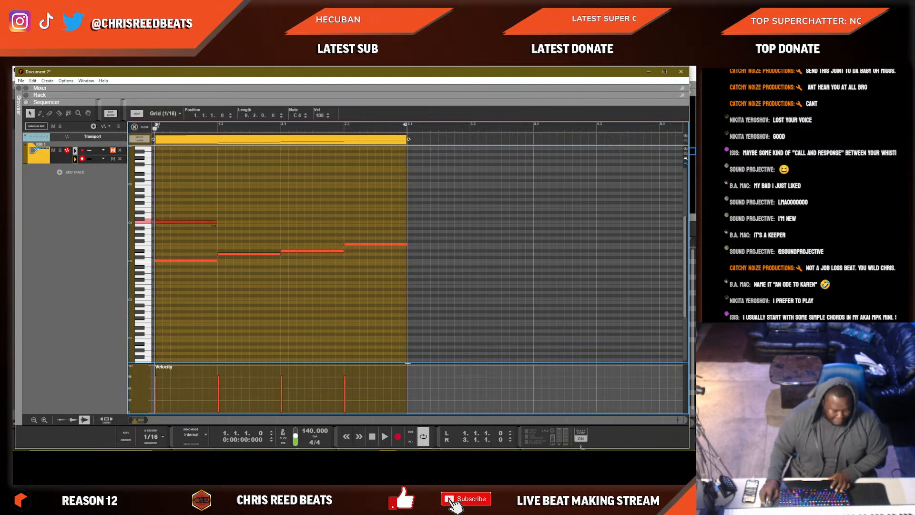
Duplicate the half-bar C4 note into a descending upper line of A#3, G#3 and G3, and play the loop.
key("ctrl+d")
key("ctrl+Down")
key("ctrl+Down")
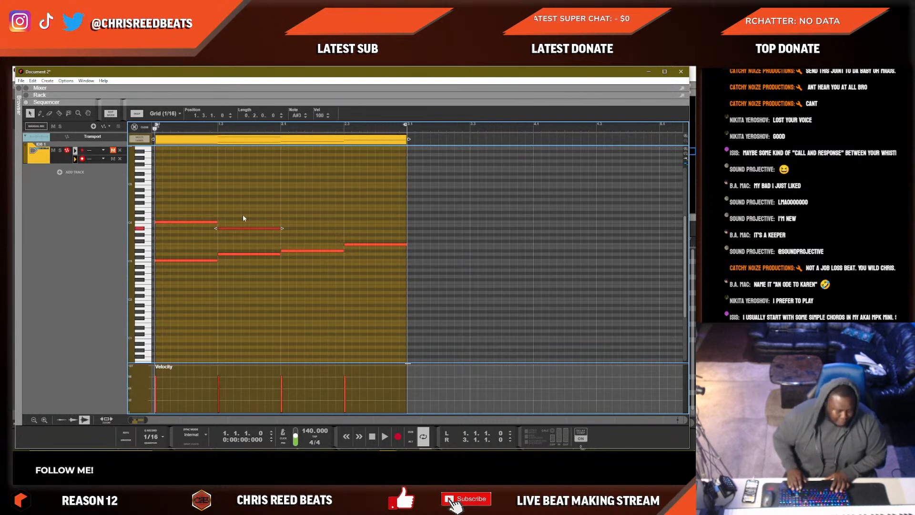
key("ctrl+d")
key("ctrl+Down")
key("ctrl+Down")
key("ctrl+d")
key("ctrl+Down")
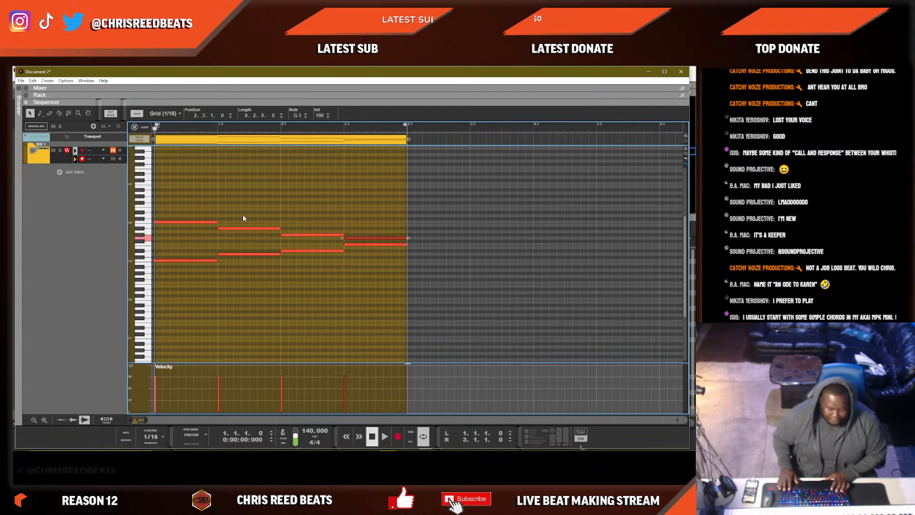
key("space")
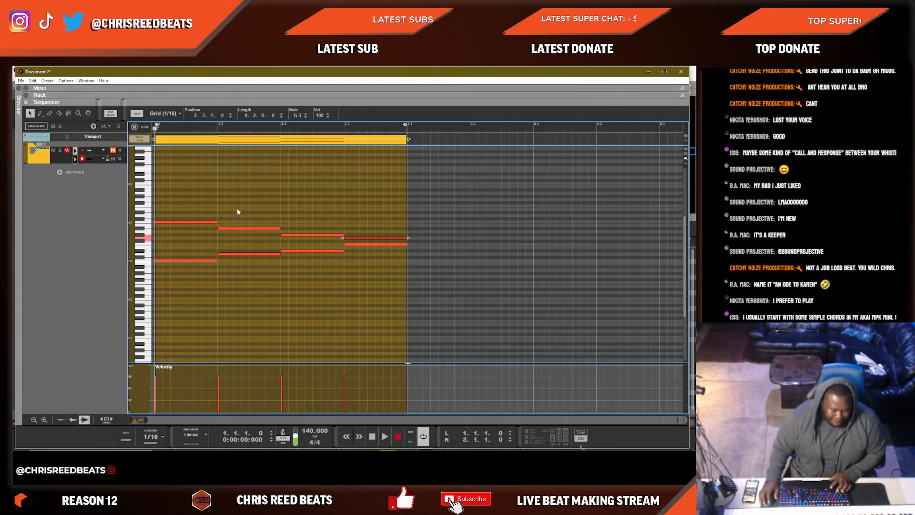
Replace the half-bar C4 and G3 upper notes with two one-beat notes each.
left_click(171, 222)
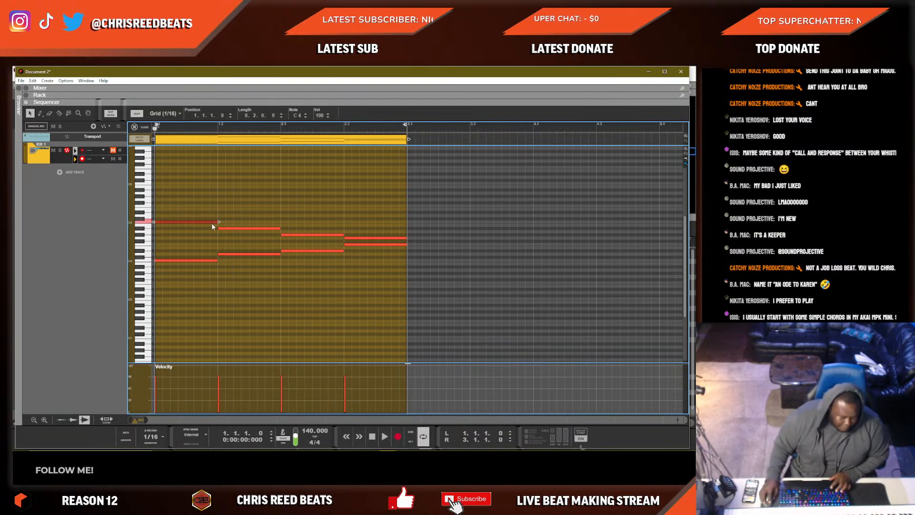
key("space")
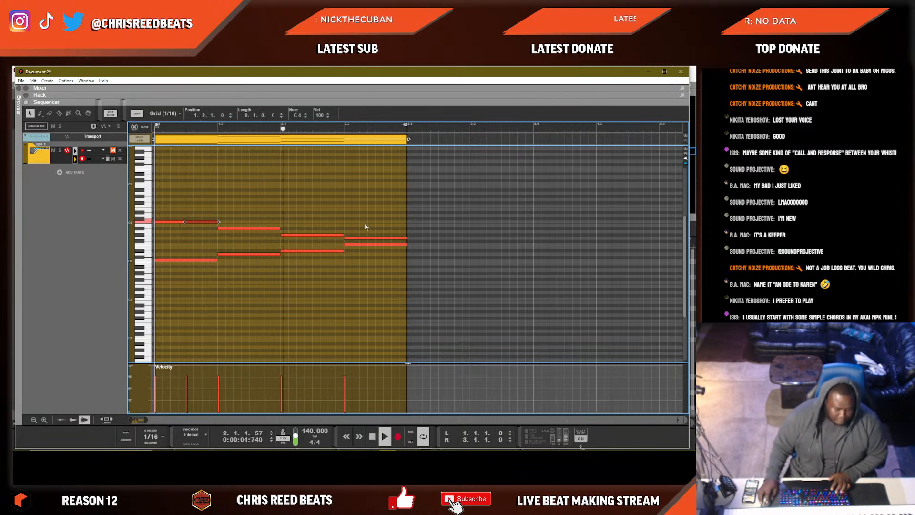
left_click(385, 238)
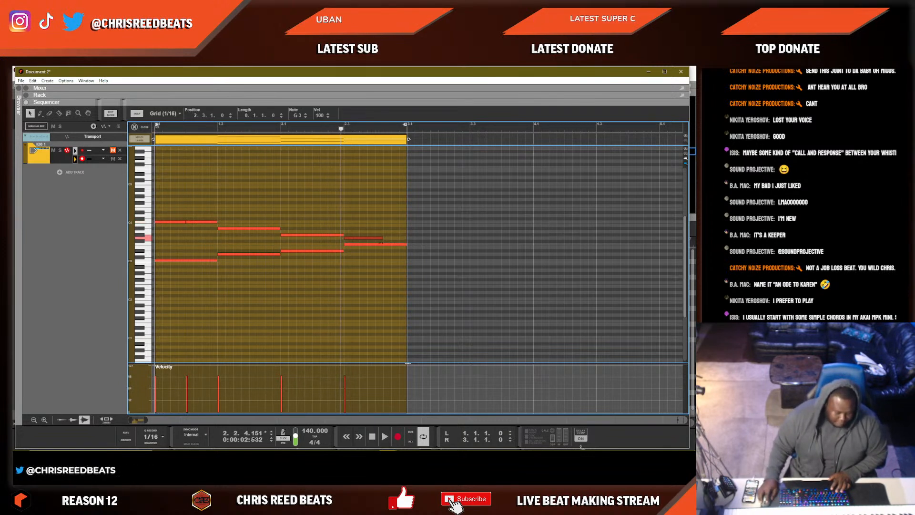
key("ctrl+d")
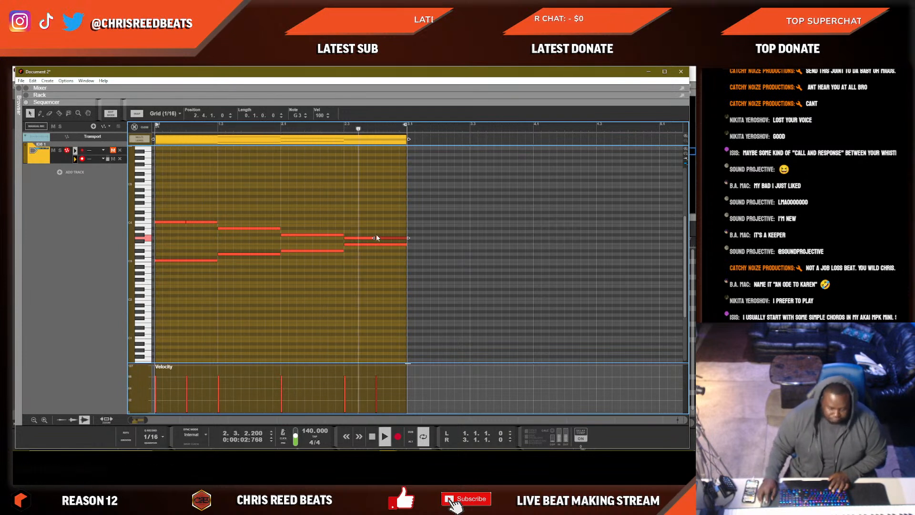
Shorten the upper G#3 note to one beat, duplicate it to fill the half bar, and play the loop.
left_click(344, 236)
key("space")
key("ctrl+d")
key("space")
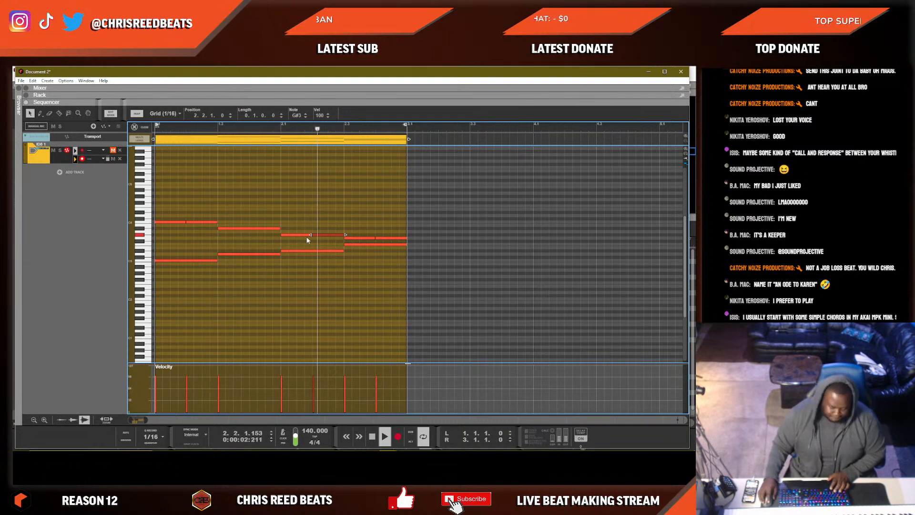
Raise the upper note on beat 2 of bar 1 to D#4 and play the loop.
left_click(197, 221)
key("Up")
key("Up")
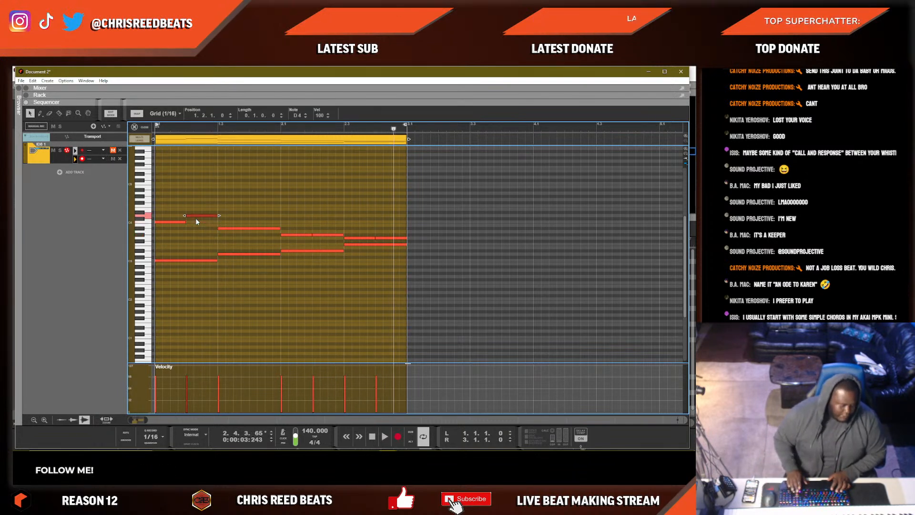
key("space")
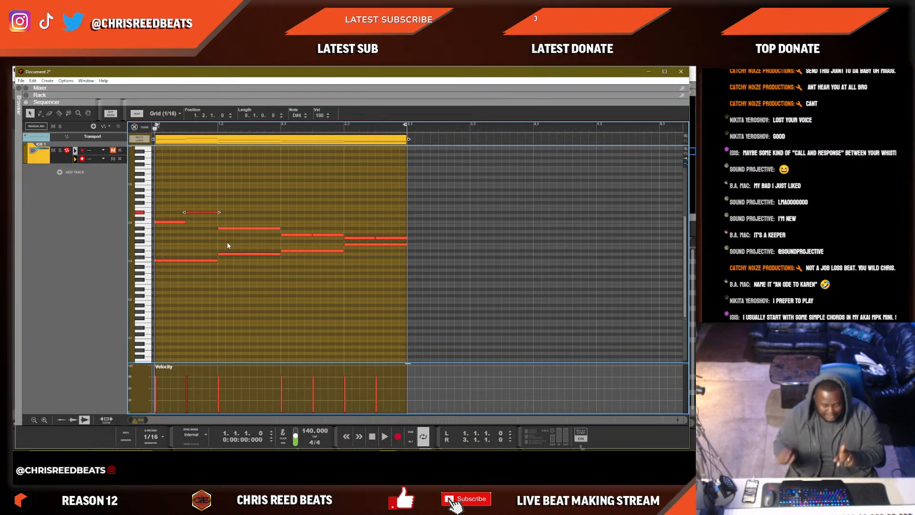
left_click(217, 128)
key("space")
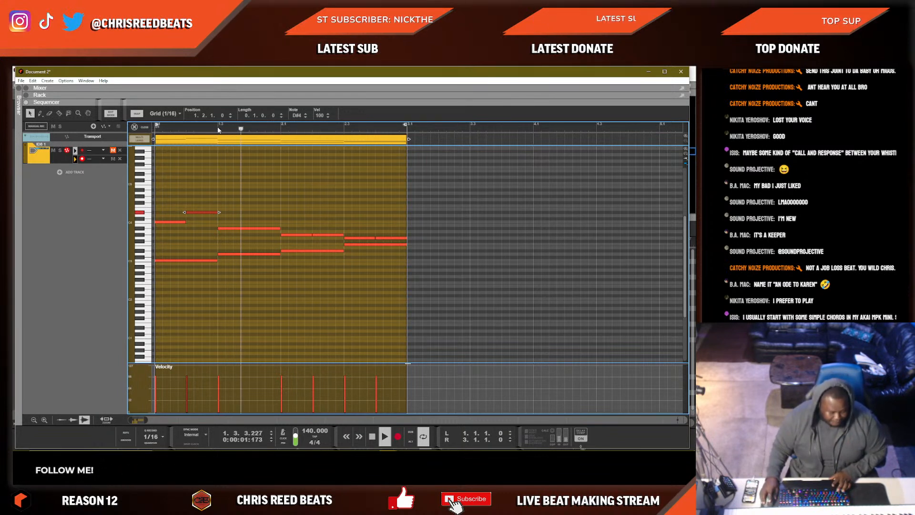
key("space")
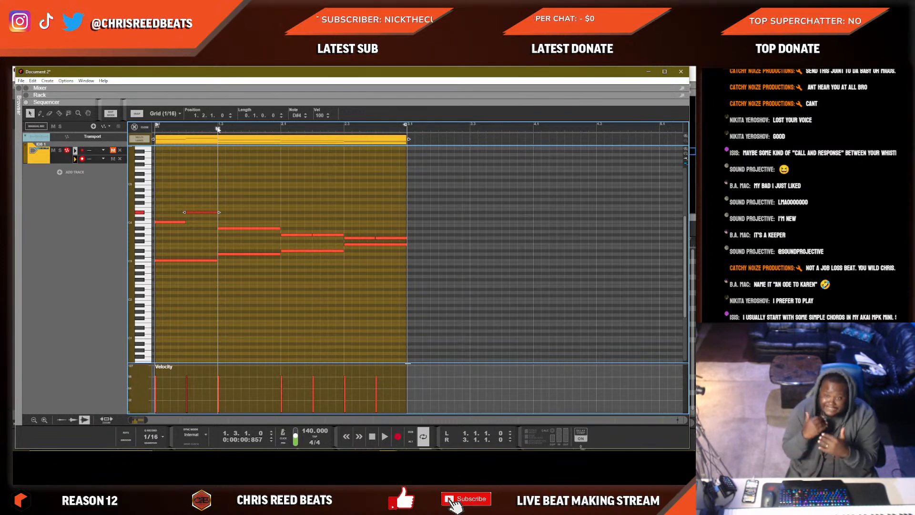
Move the raised beat 2 note back down to C4 and audition the loop.
key("KP_0")
key("Down")
key("Down")
key("Down")
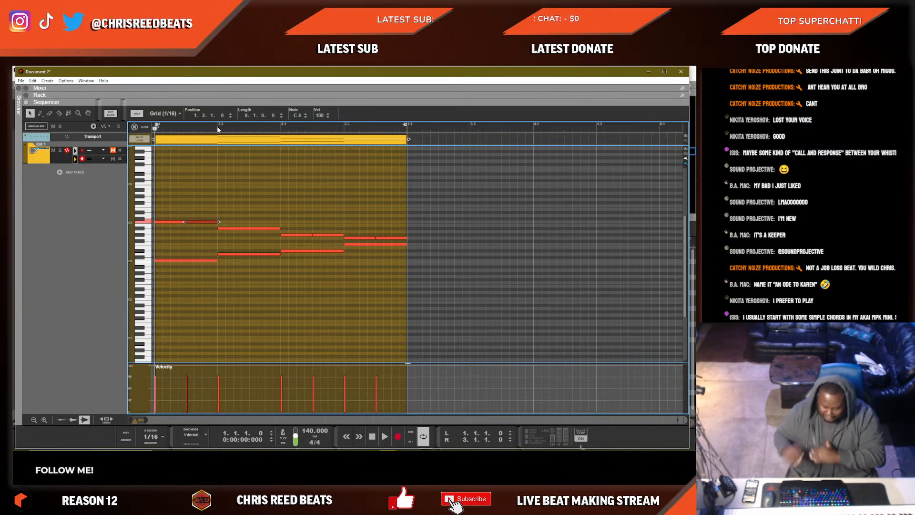
key("space")
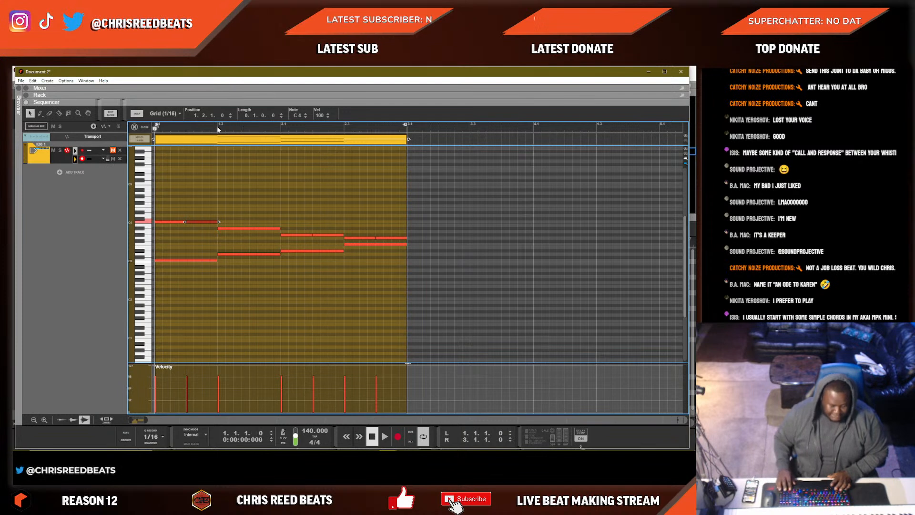
key("space")
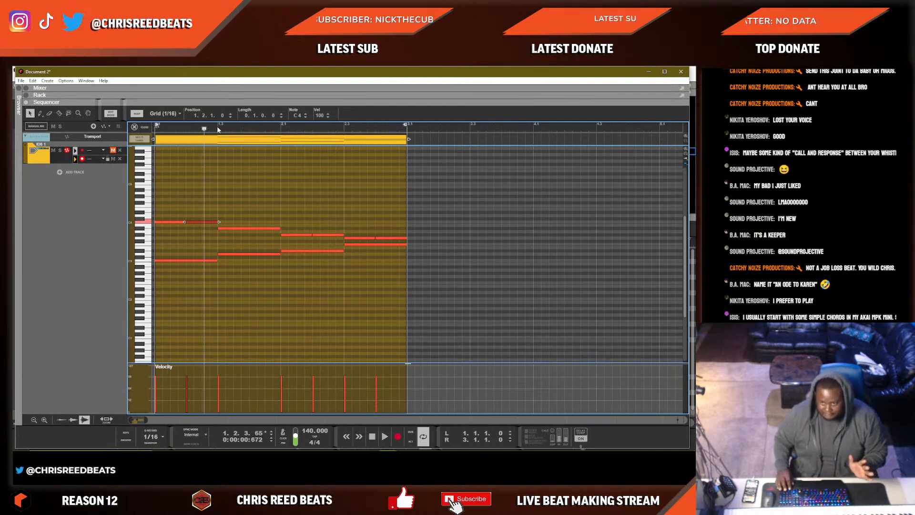
key("space")
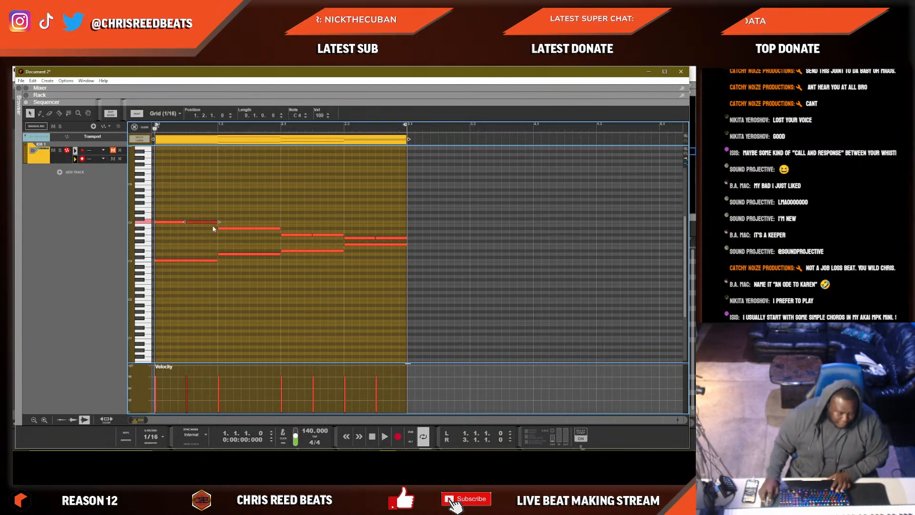
Halve the C4 note on beat 2, duplicate it to fill the rest of the beat, and play the loop.
mouse_move(219, 224)
left_mouse_down()
mouse_move(200, 225)
mouse_move(211, 224)
left_mouse_up()
left_click(241, 211)
key("KP_0")
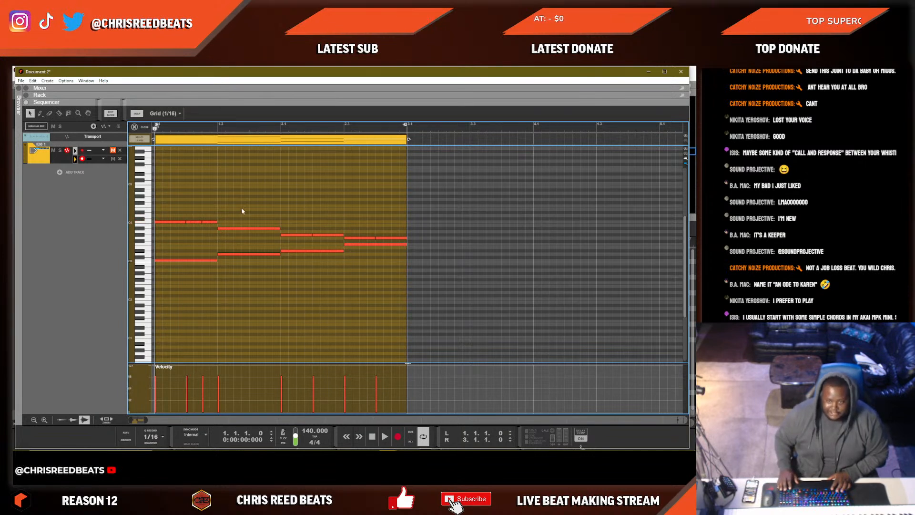
key("space")
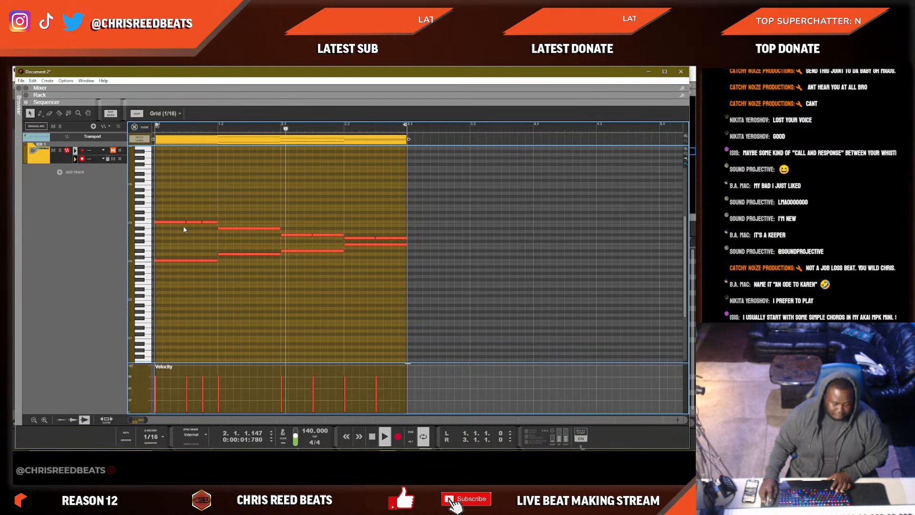
key("space")
Split the opening C4 note into two equal notes, then raise the second one, at 1.1.3, to D#4.
left_click(169, 225)
key("ctrl+d")
key("KP_0")
key("space")
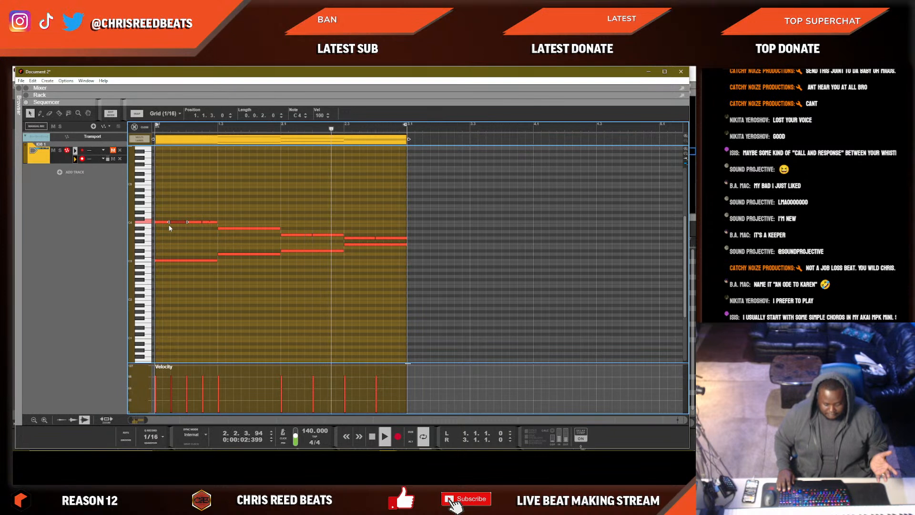
key("space")
key("Up")
key("Up")
key("Up")
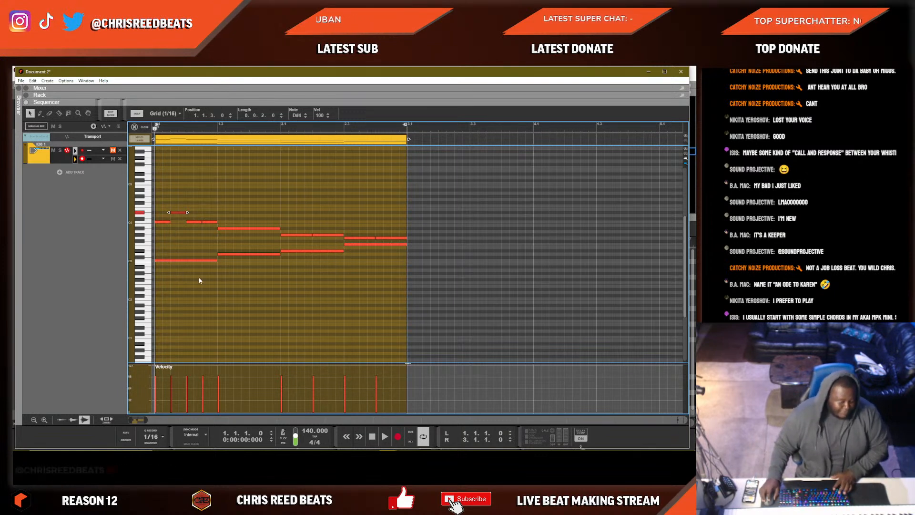
Shorten the first low note to one beat, duplicate it onto beat 2, and try splitting that copy in half.
left_click_drag(216, 261, 186, 261)
key("ctrl+d")
left_click(195, 251)
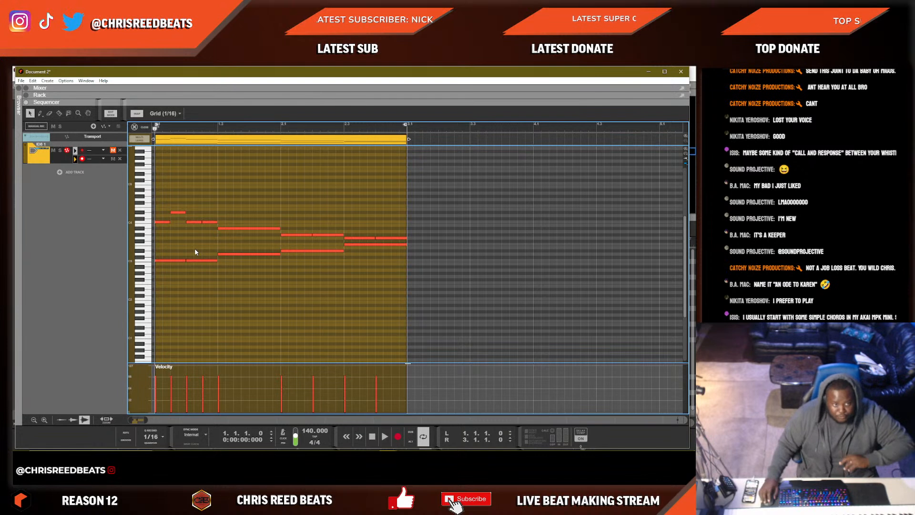
left_click_drag(203, 270, 179, 259)
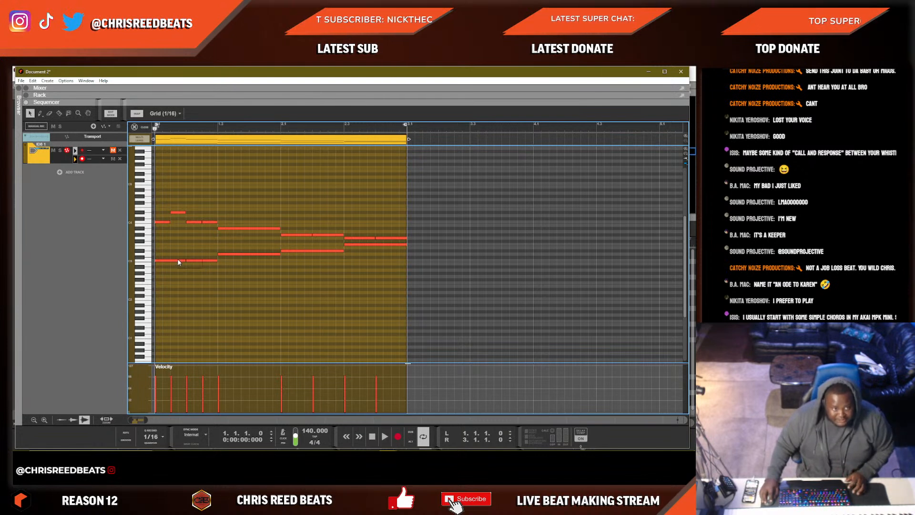
left_click(212, 240)
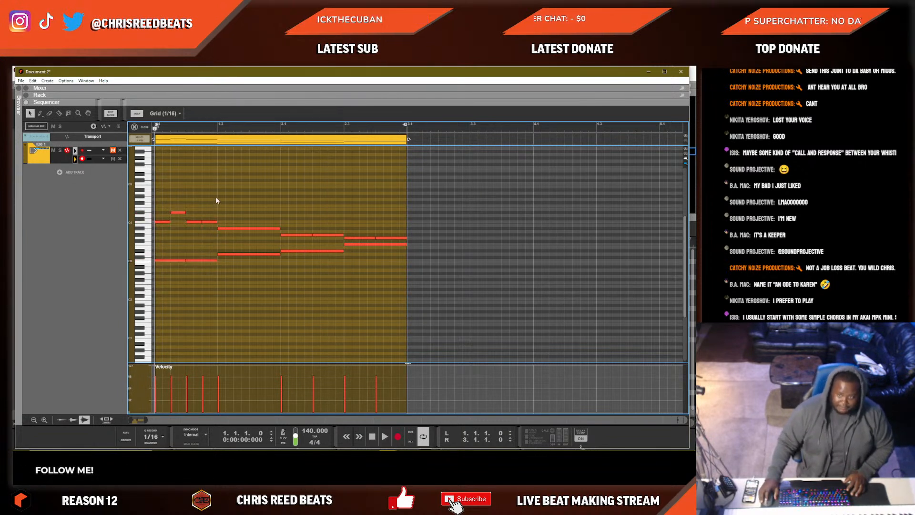
Play the loop from the start to check the edited melody against the low notes.
key("space")
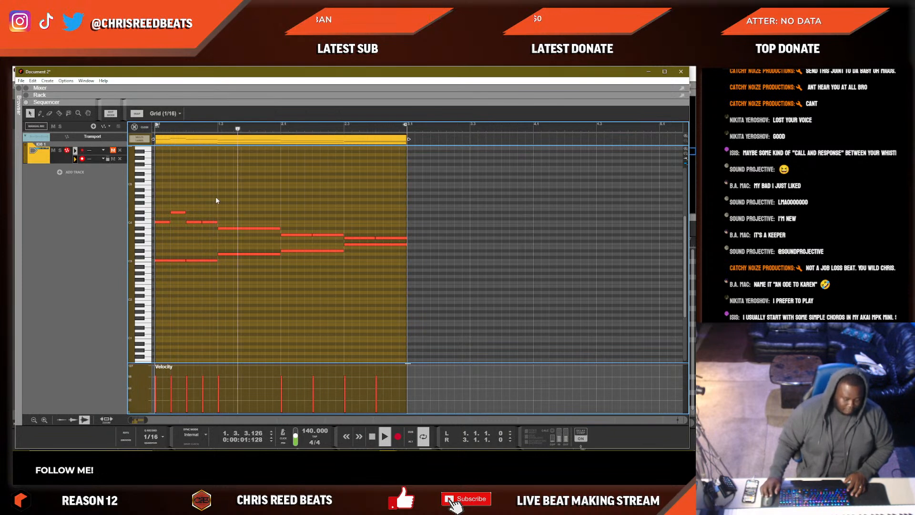
left_click(181, 213)
left_click_drag(258, 243, 255, 229)
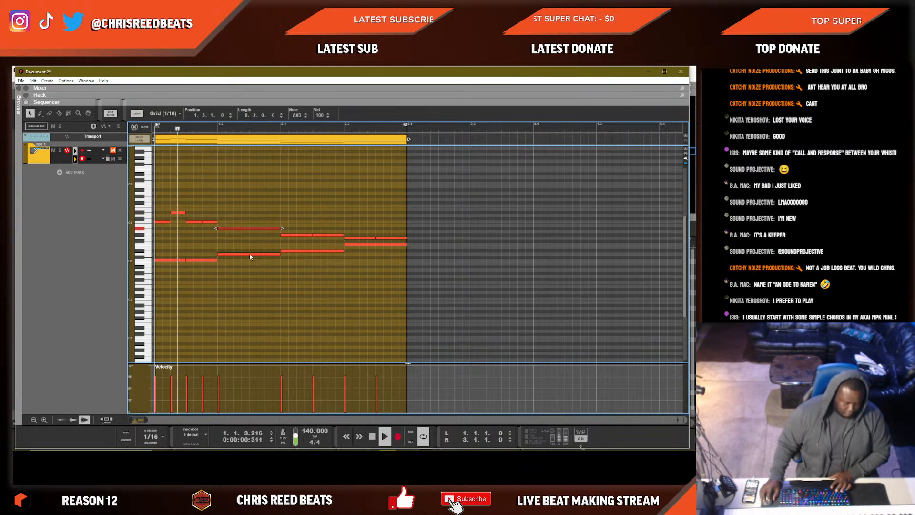
left_click(201, 264)
key("space")
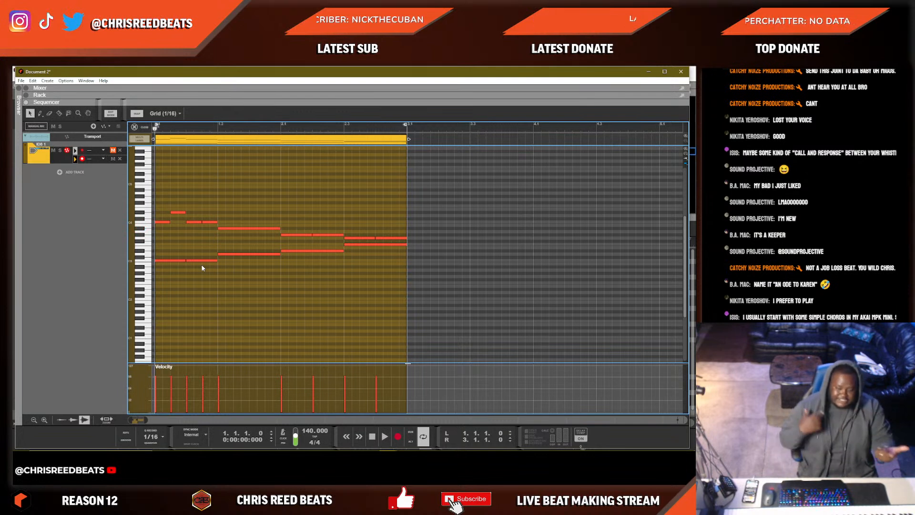
key("space")
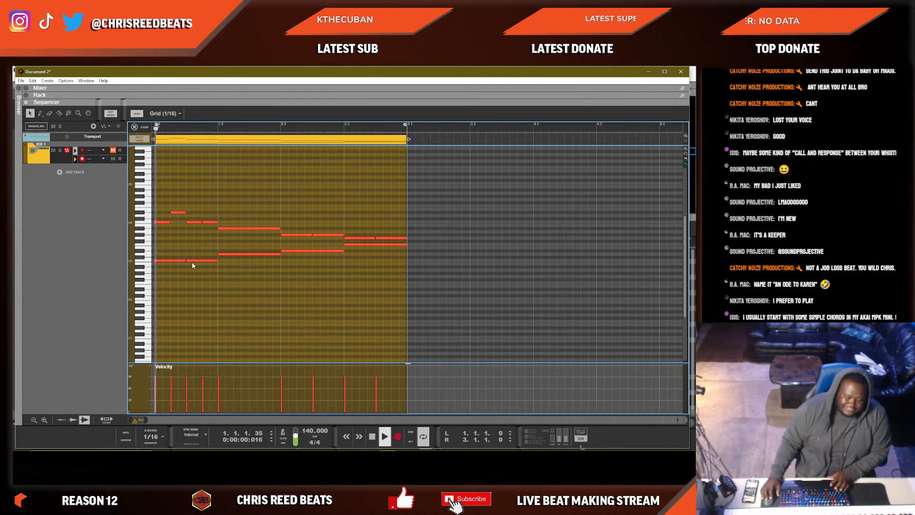
key("space")
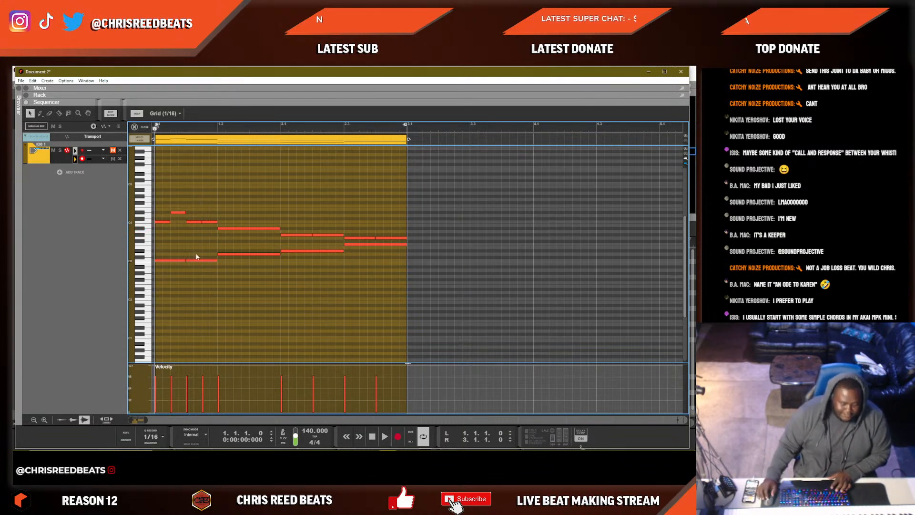
Lower the short D#4 note at 1.1.3 to D4.
left_click(181, 213)
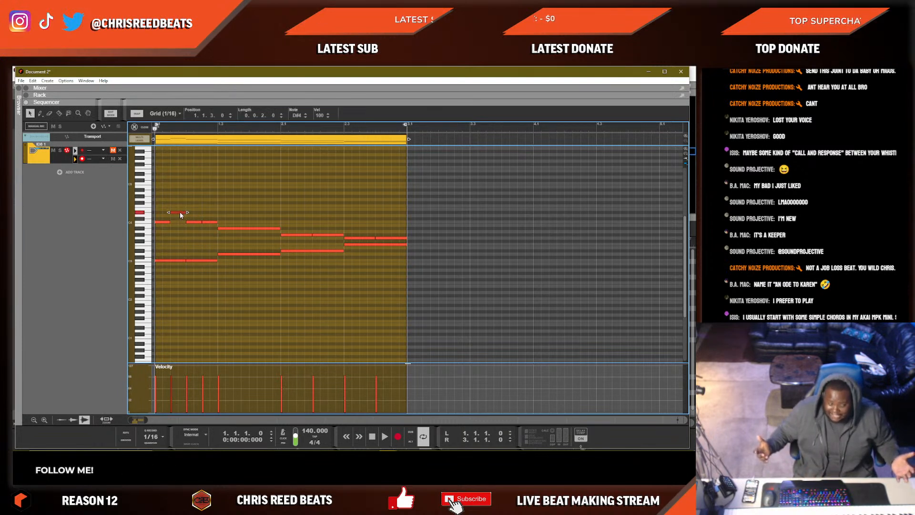
left_click(188, 206)
left_click_drag(181, 216, 185, 218)
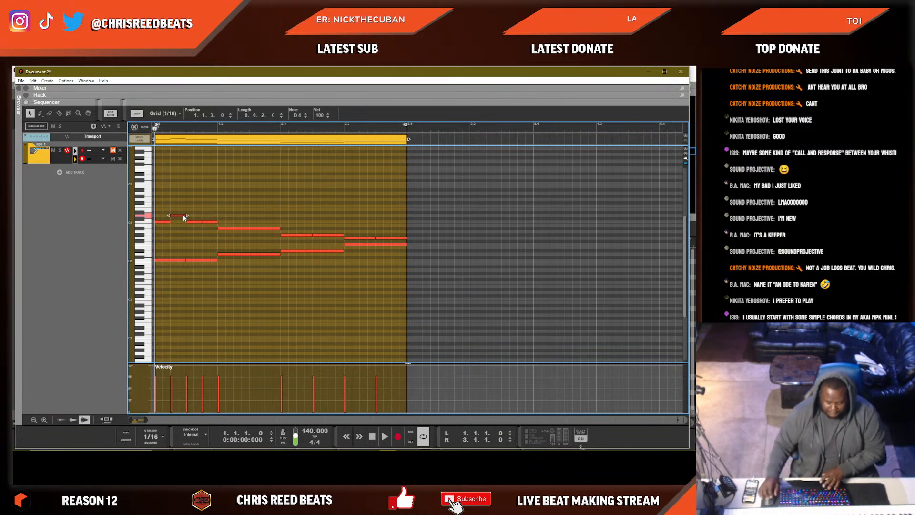
Delete the duplicated low note on beat 2 and extend the first low note back to two beats.
left_click(201, 260)
key("Delete")
left_click_drag(197, 256, 219, 260)
left_click(208, 246)
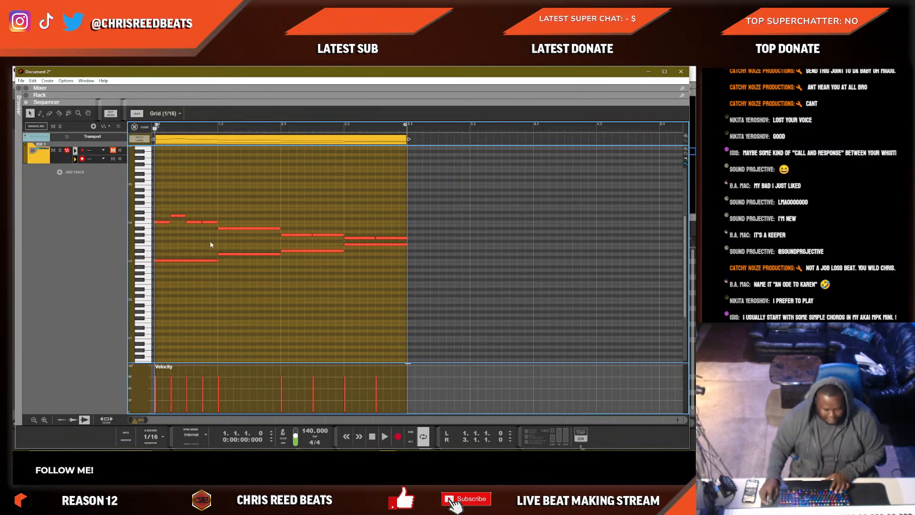
Raise the short C4 note at 1.2.1 to F4 and play the loop.
left_click(195, 222)
key("Up")
key("Up")
key("Up")
key("Up")
key("Up")
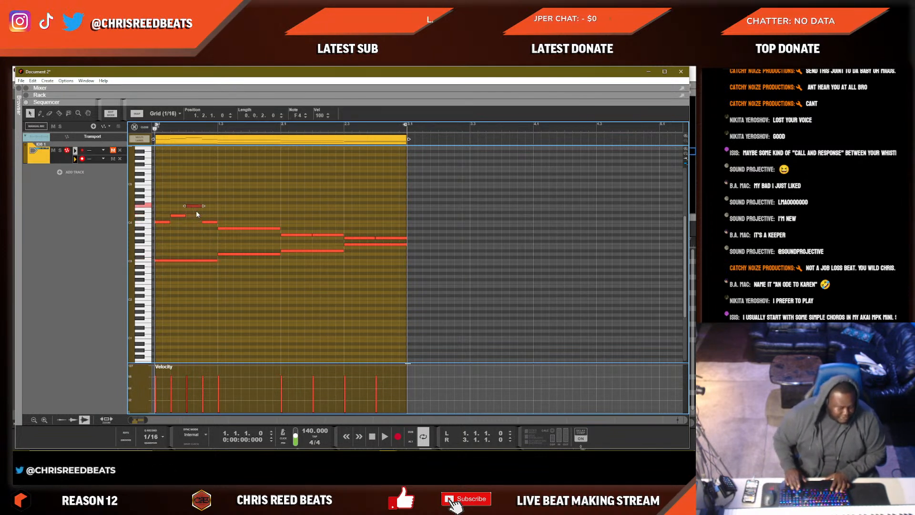
key("space")
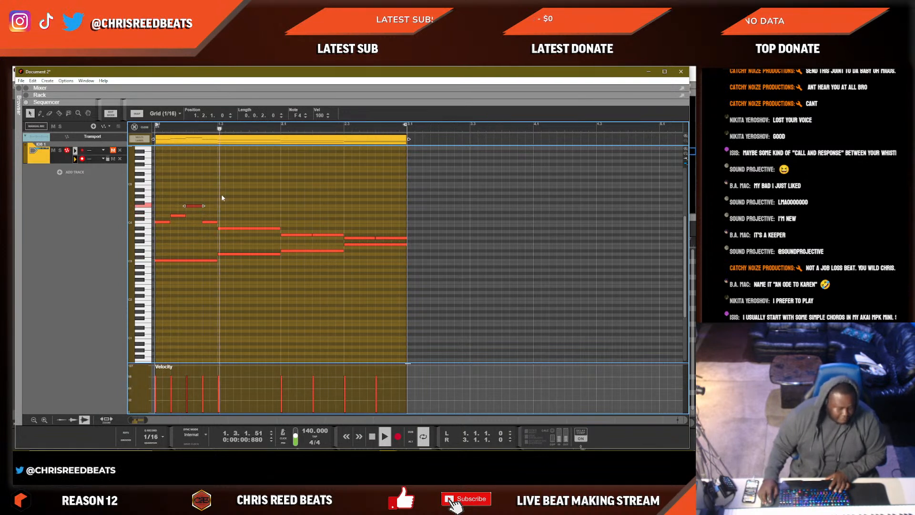
left_click(185, 226)
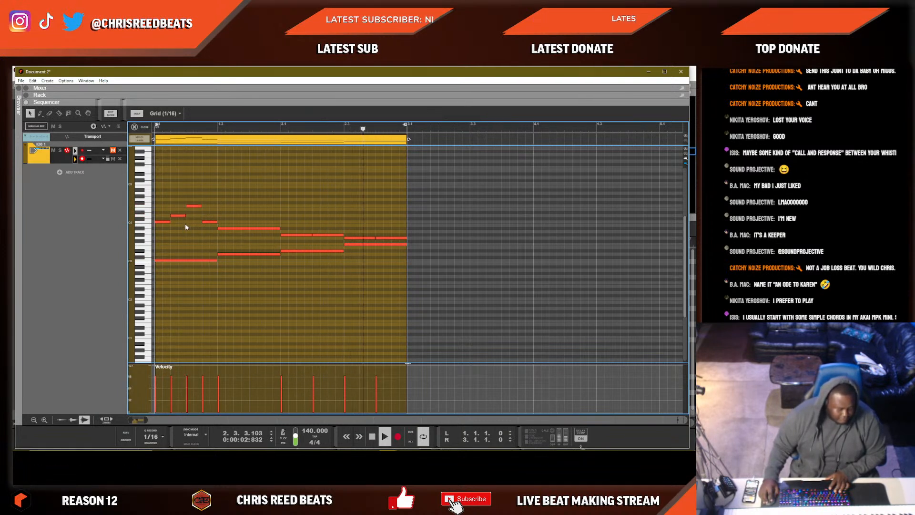
Delete the short D4 note, lengthen the opening C4 note to one full beat, and play the loop.
key("space")
left_click(178, 215)
key("Delete")
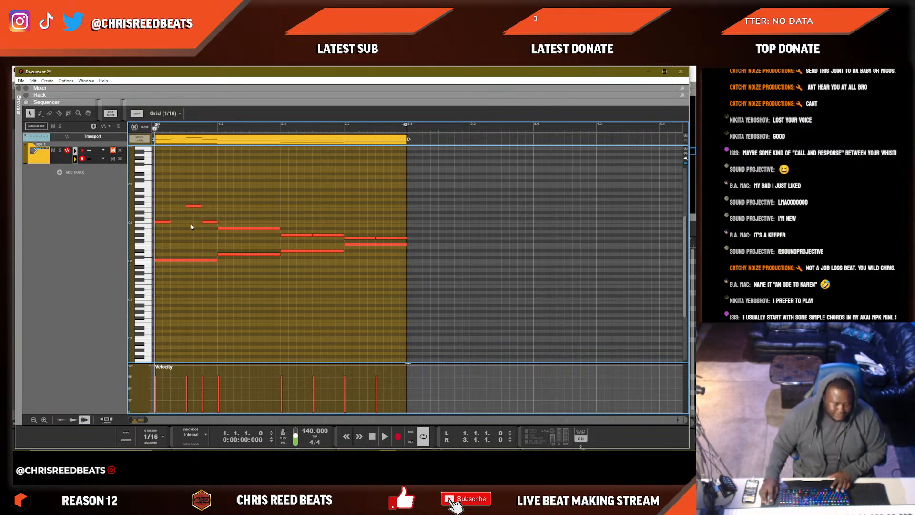
left_click(166, 221)
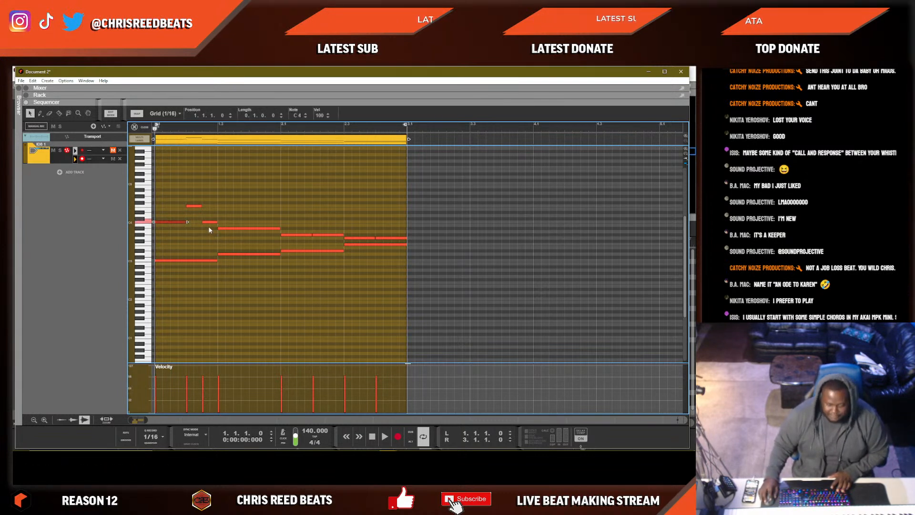
key("space")
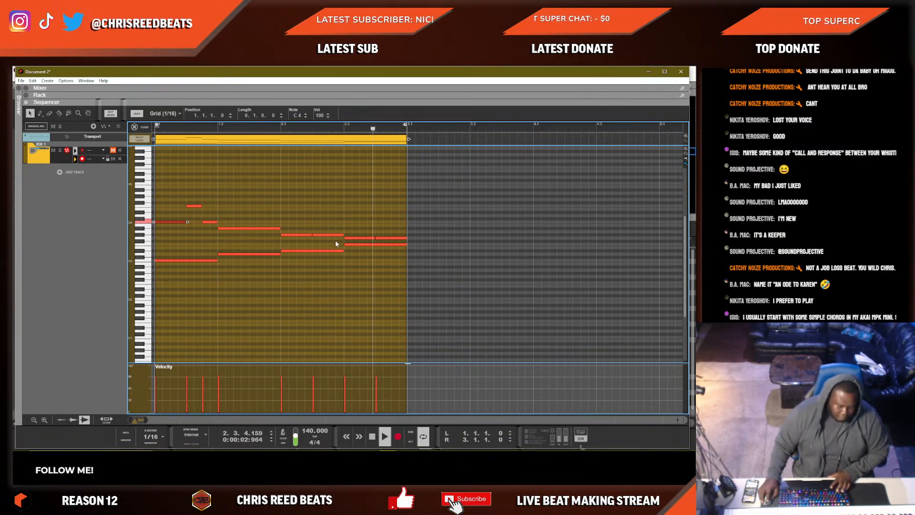
left_click(303, 218)
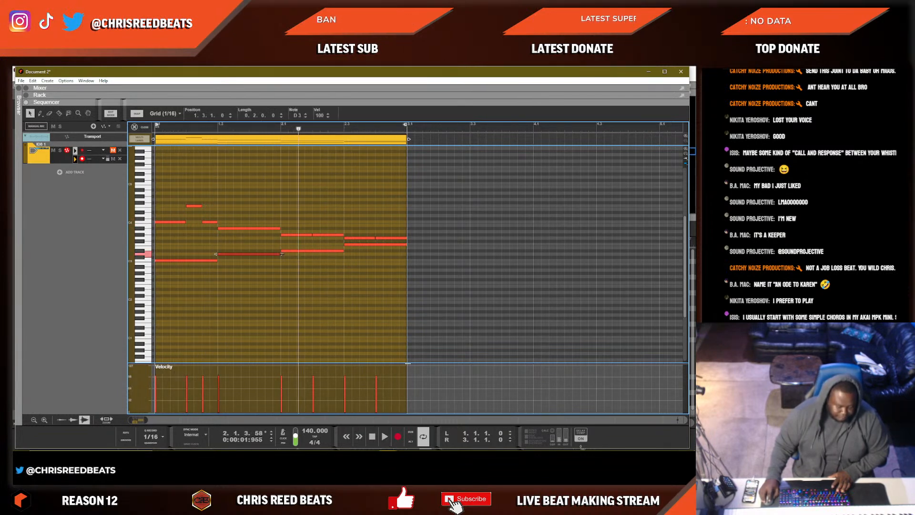
Shorten the low D3 note on beat 3 of bar 1 to one beat and copy it to 1.4.1.
left_click_drag(280, 253, 249, 257)
key("space")
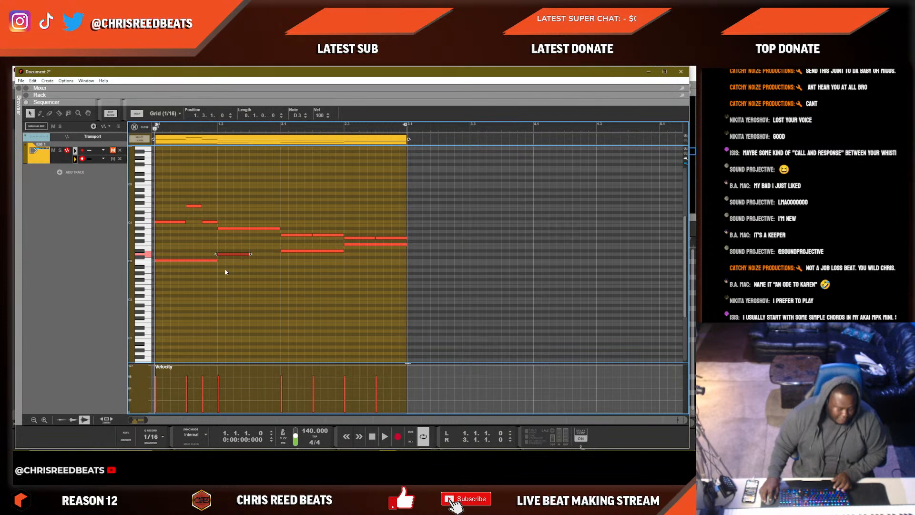
left_click_drag(231, 253, 259, 254)
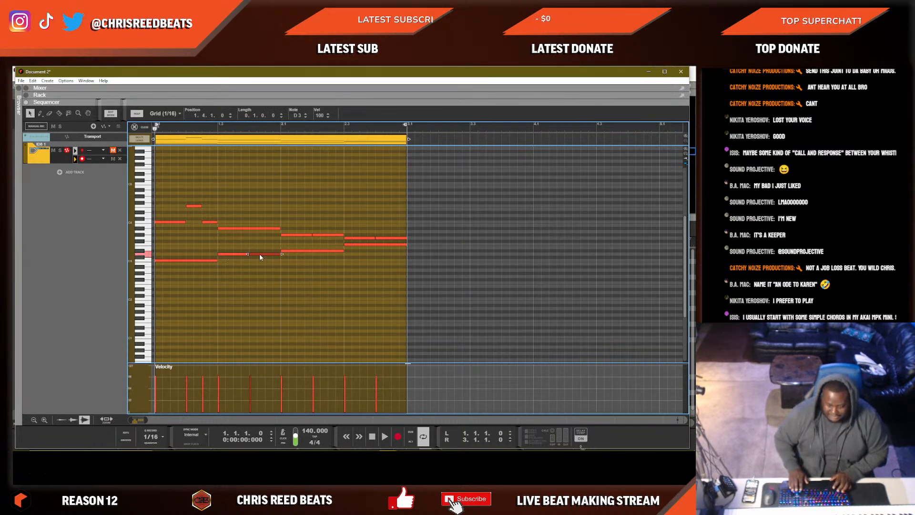
Lower the copied D3 note at 1.4.1 to A#2 and start loop playback.
key("Down")
key("Down")
key("Down")
key("Down")
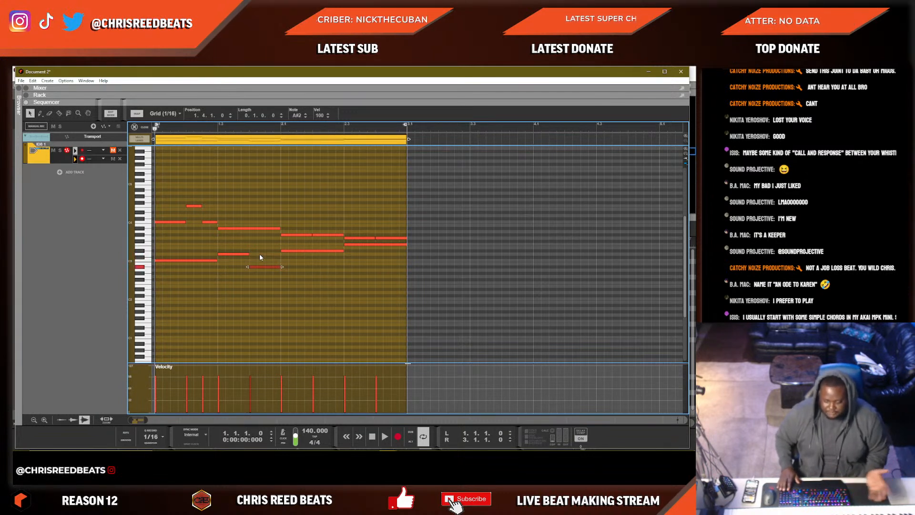
key("space")
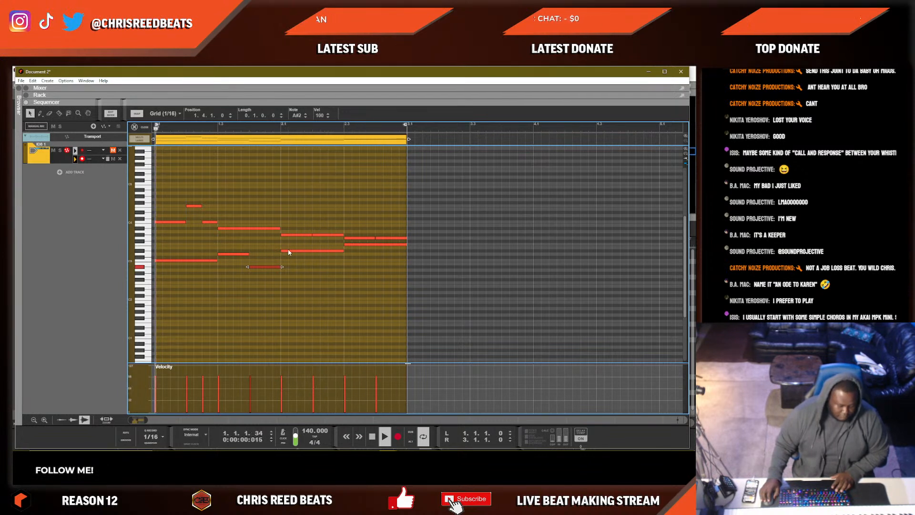
Shorten the low note on beat 3 of bar 2 to one beat and copy it to 2.4.1 as D3.
mouse_move(405, 262)
left_mouse_down()
mouse_move(393, 244)
mouse_move(376, 247)
mouse_move(392, 251)
left_mouse_up()
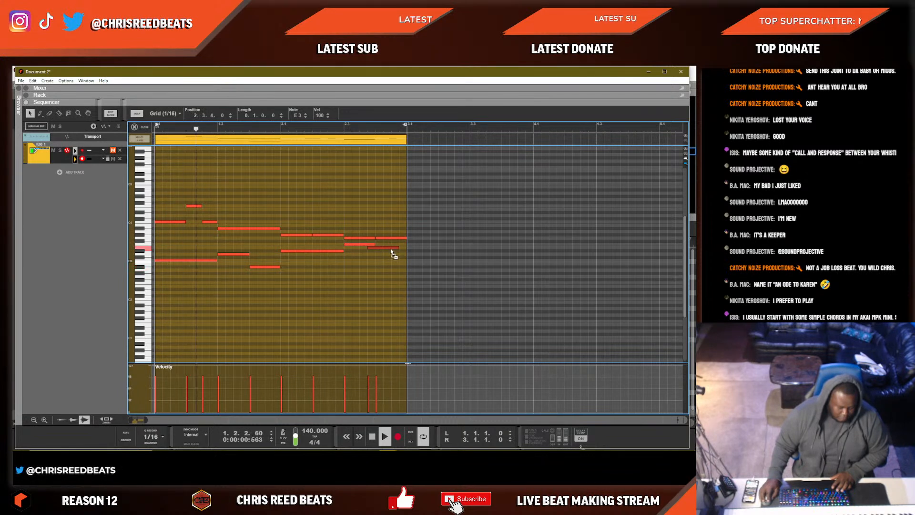
key("Down")
key("Down")
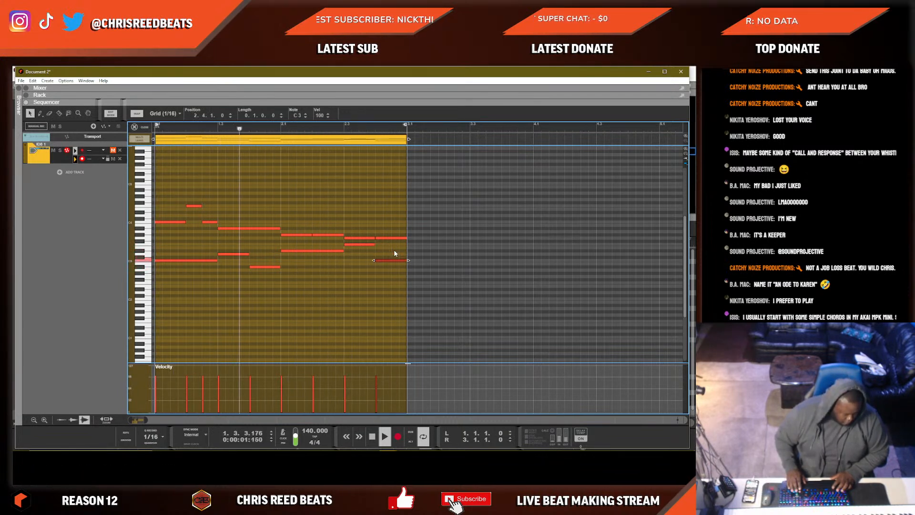
key("Up")
key("Up")
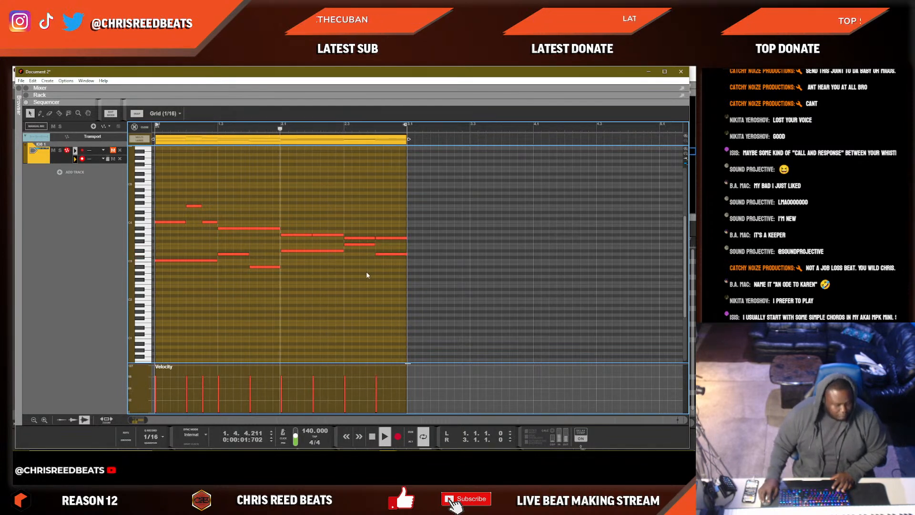
key("F6")
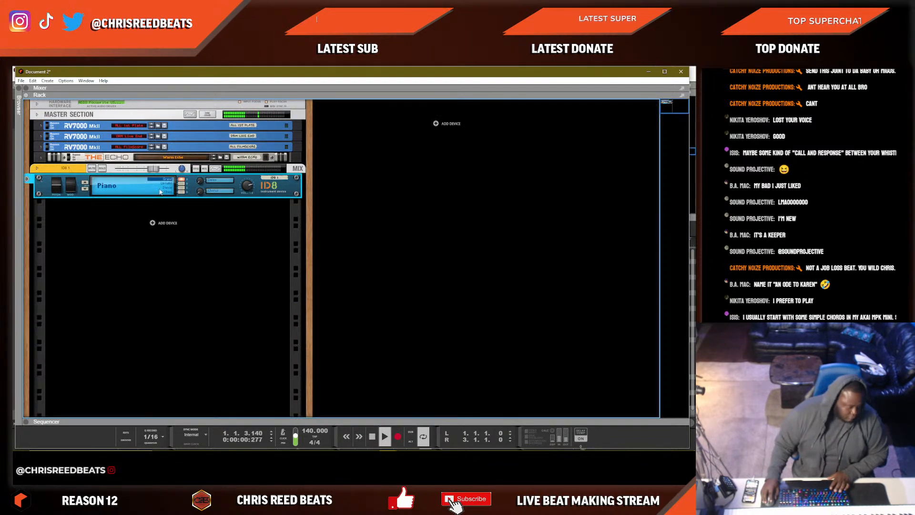
right_click(281, 191)
key("Escape")
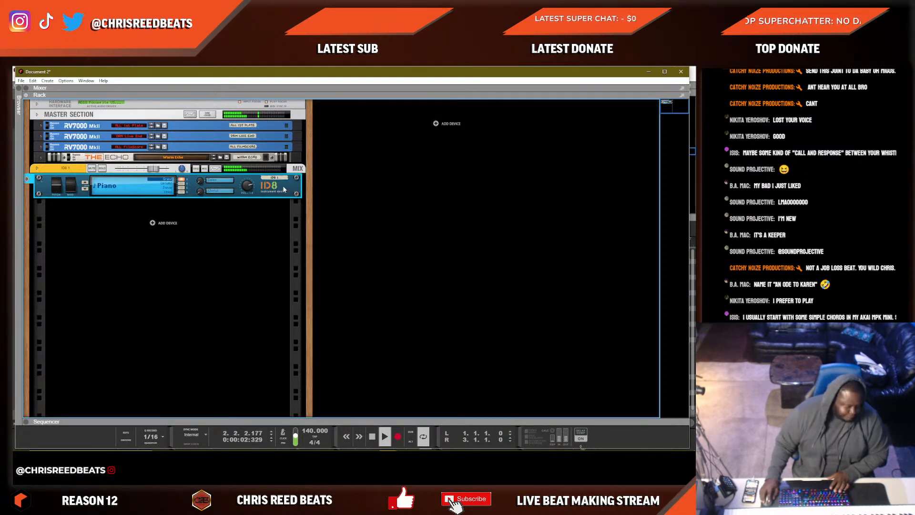
key("F7")
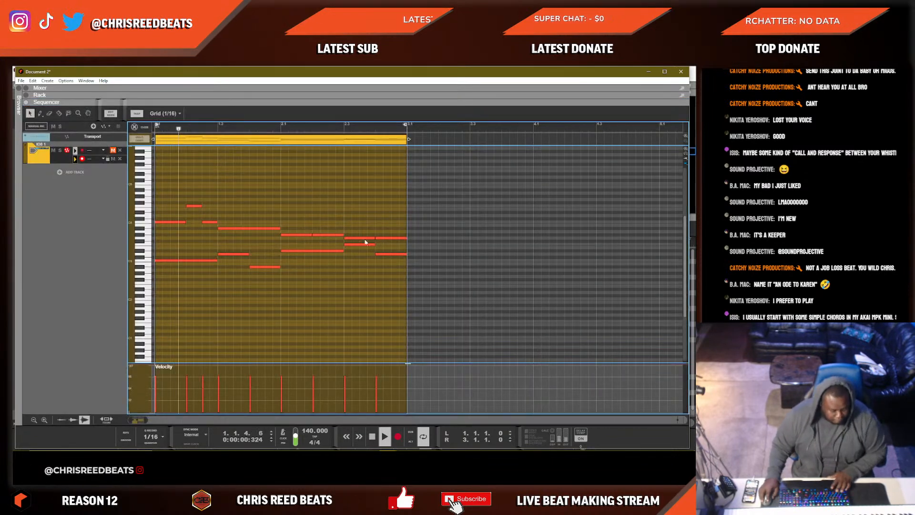
Shorten the closing G3 melody note at 2.4.1 to half a beat.
left_click(404, 239)
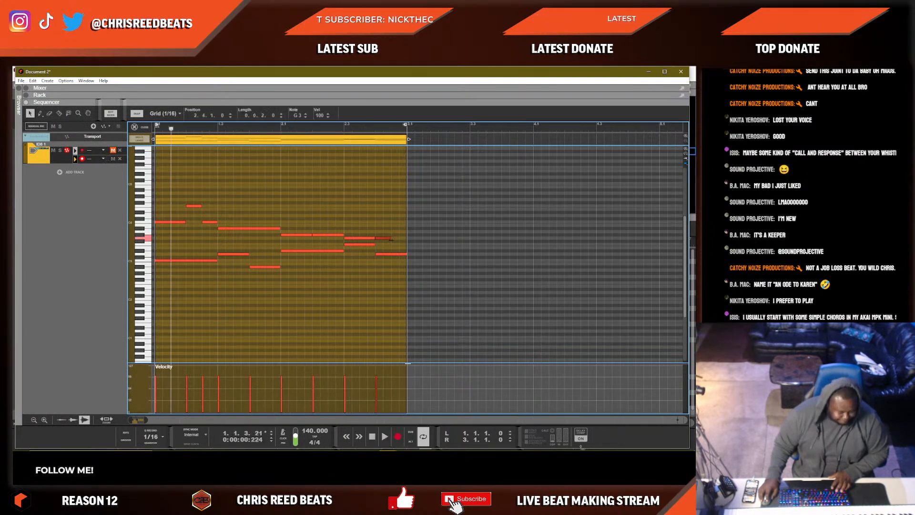
left_click(392, 225)
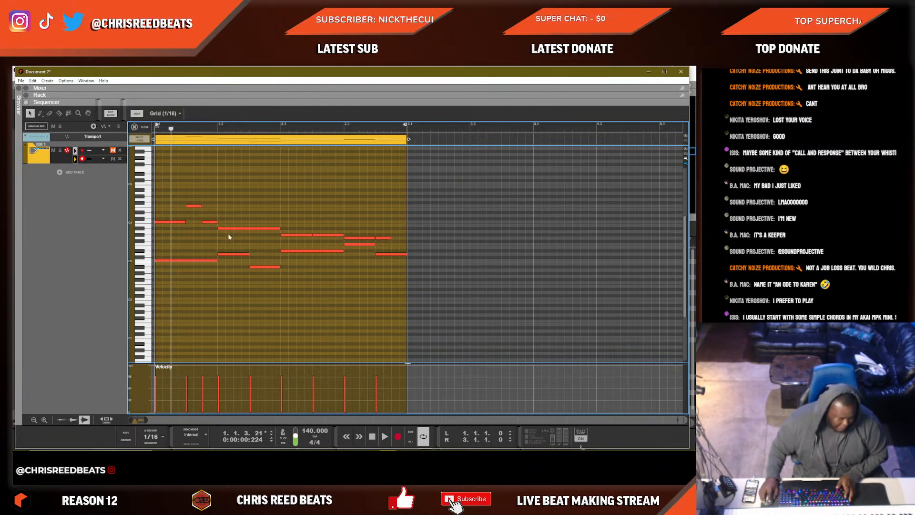
left_click(163, 223)
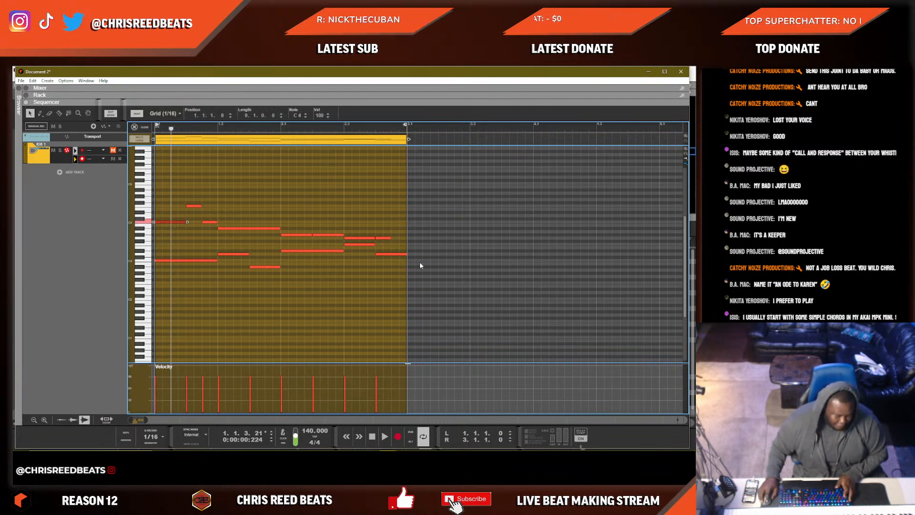
left_click(387, 240)
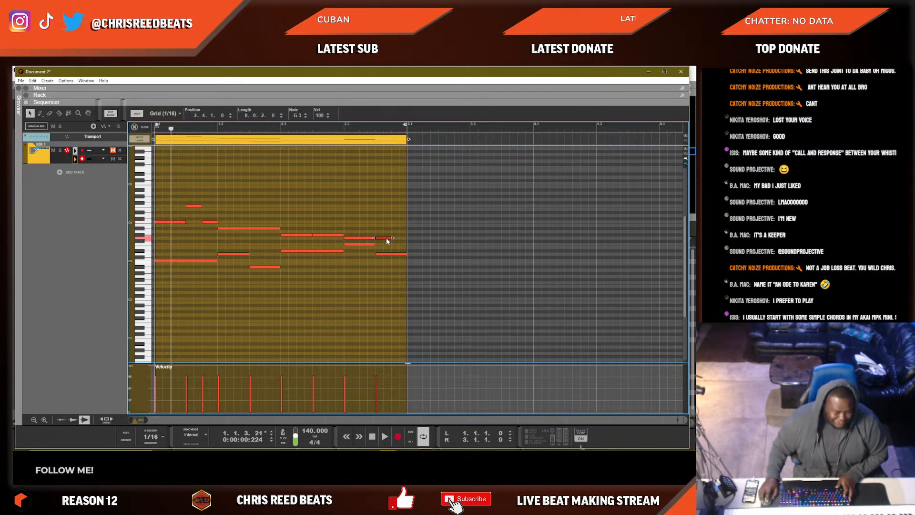
Add sixteenth notes G#3 at 2.4.3 and A#3 at 2.4.4 to the melody's ending and play the loop.
left_click(394, 228, "alt")
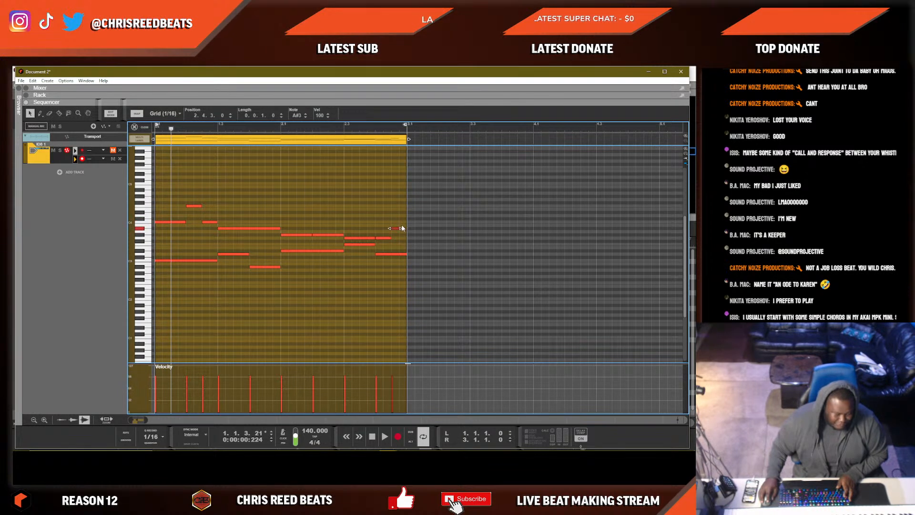
left_click_drag(395, 228, 403, 231)
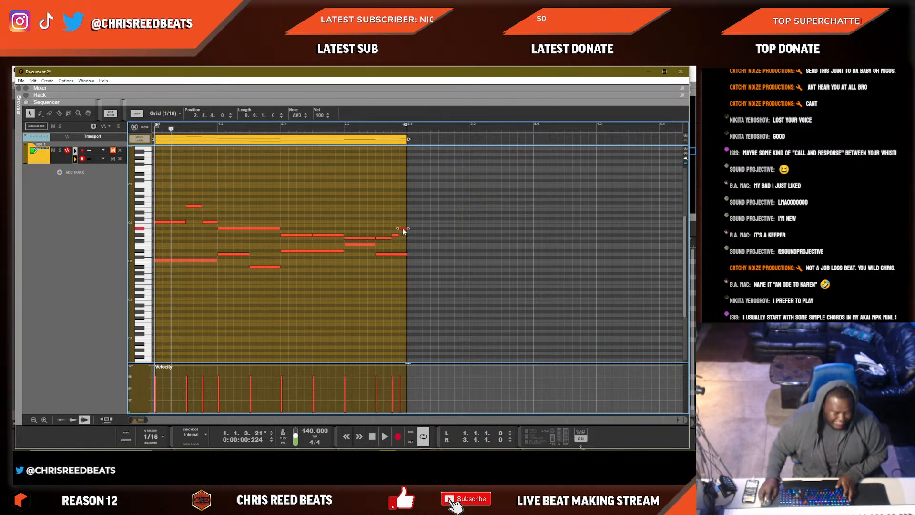
key("space")
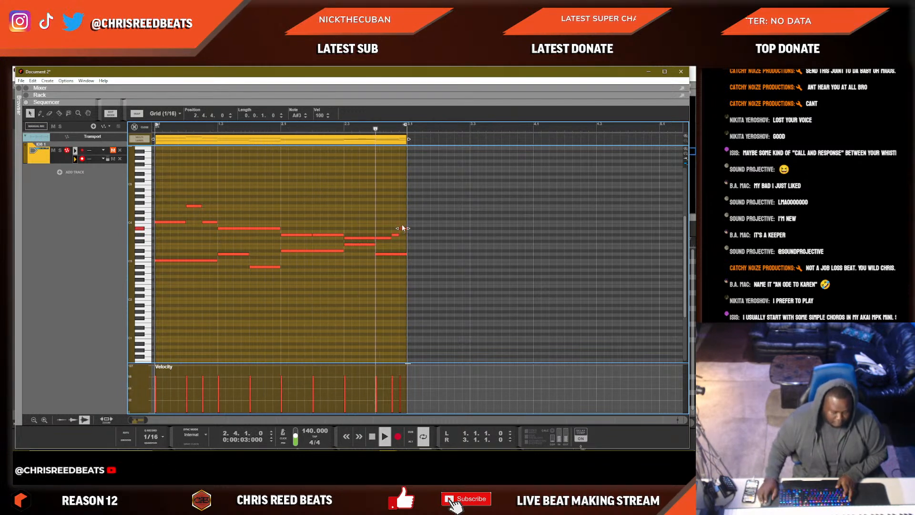
left_click(403, 221)
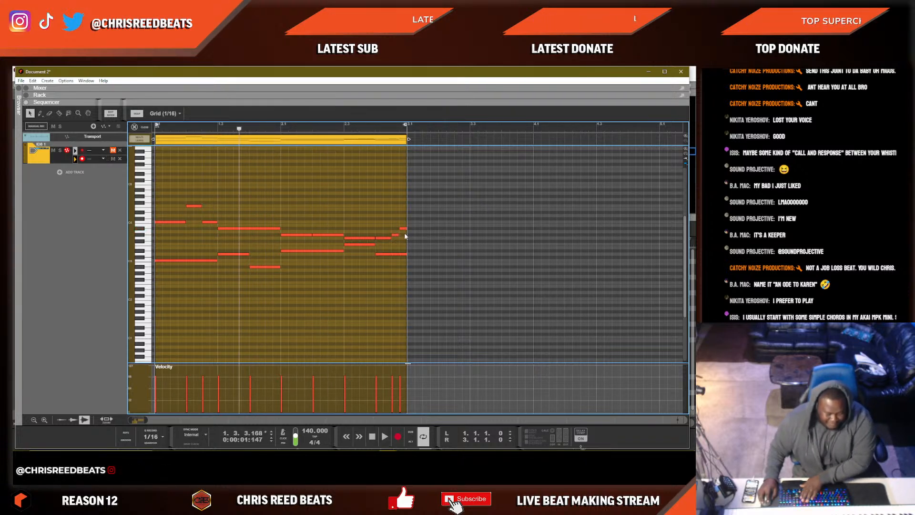
Rework the melody's ending into two half-beat notes, G#3 at 2.4.1 and A#3 at 2.4.3, and play the loop.
left_click_drag(392, 237, 381, 236)
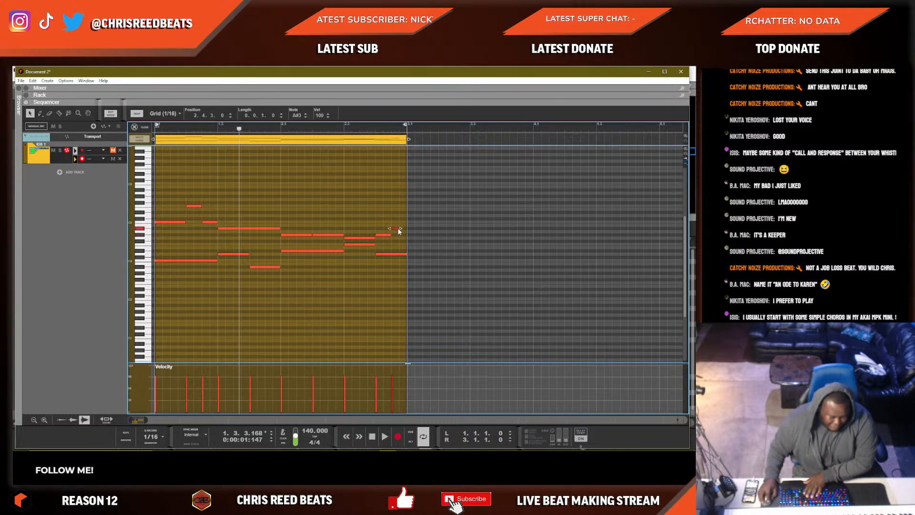
key("shift+Return")
key("space")
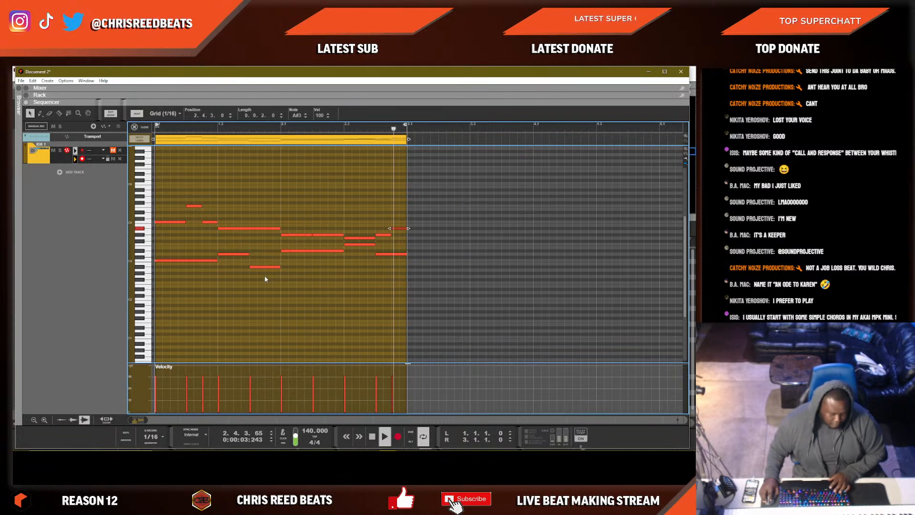
key("space")
Copy all the low counter-line notes one octave down, starting at C2, and play the loop from the start.
left_click_drag(469, 289, 114, 251)
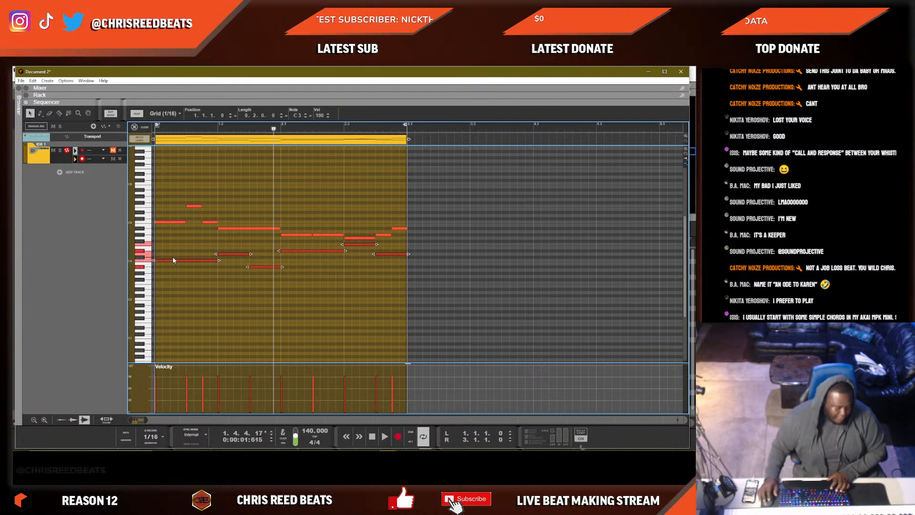
left_click_drag(170, 261, 158, 297)
key("Home")
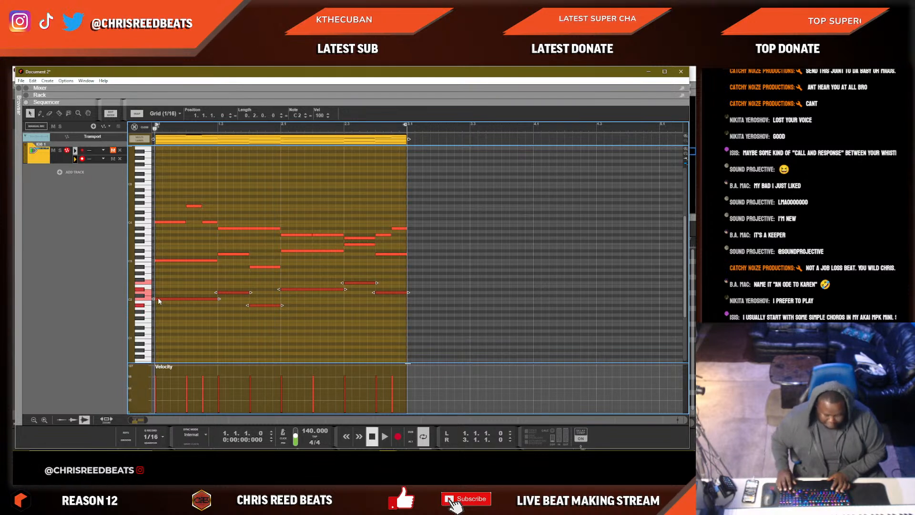
left_click(187, 270)
key("space")
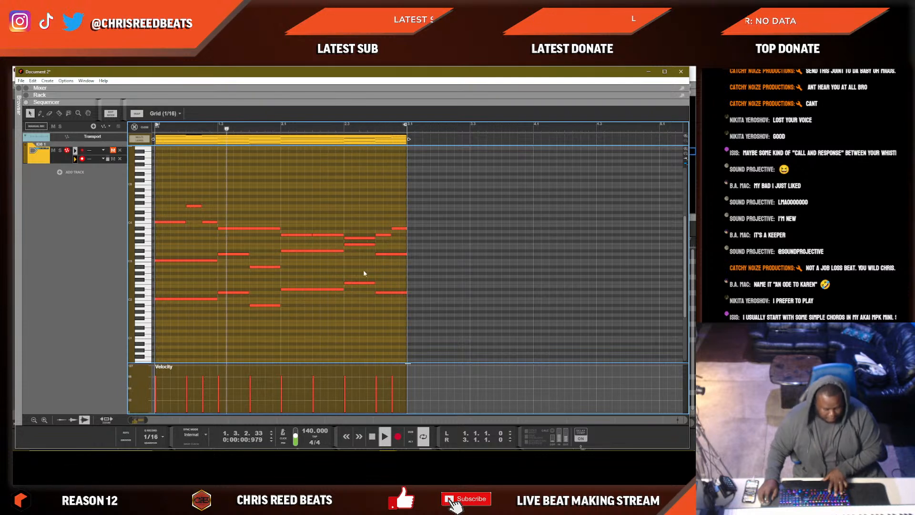
Leave the clip editor and add a Europa Shapeshifting Synthesizer to the rack below the ID8 piano.
key("Tab")
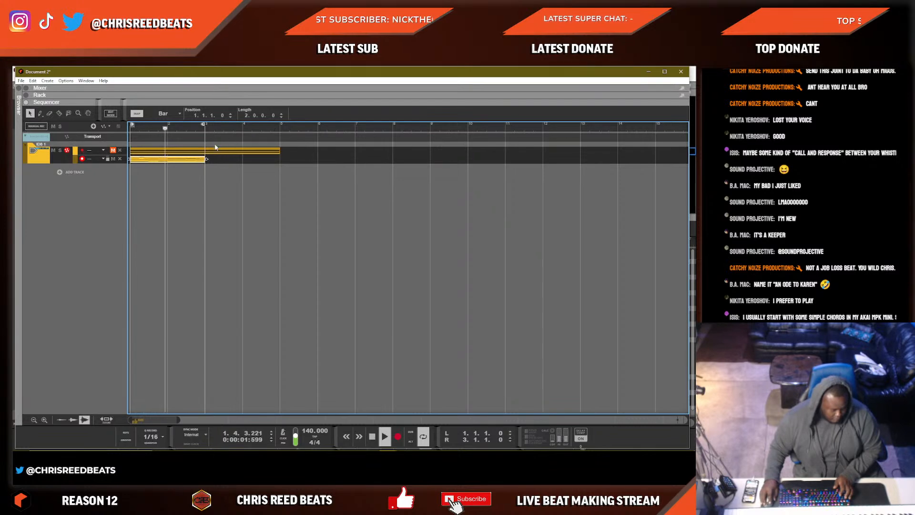
key("F6")
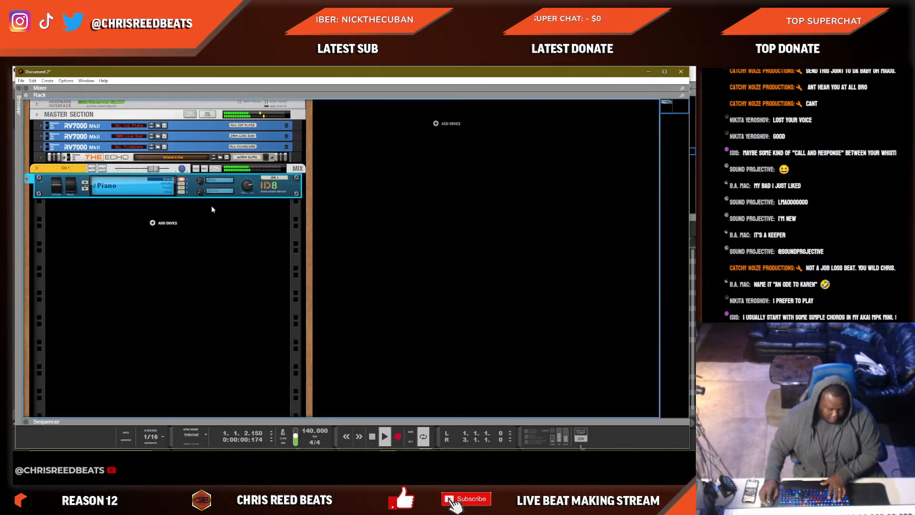
key("F3")
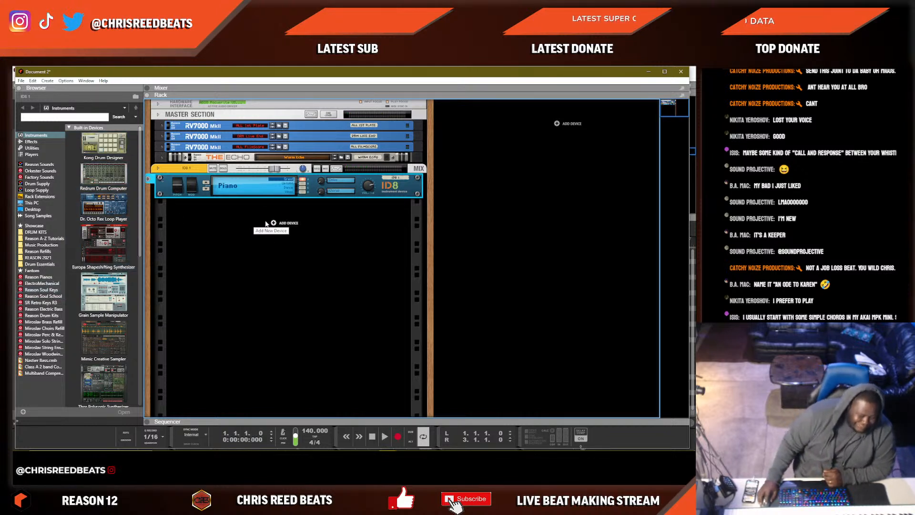
left_click_drag(102, 246, 261, 236)
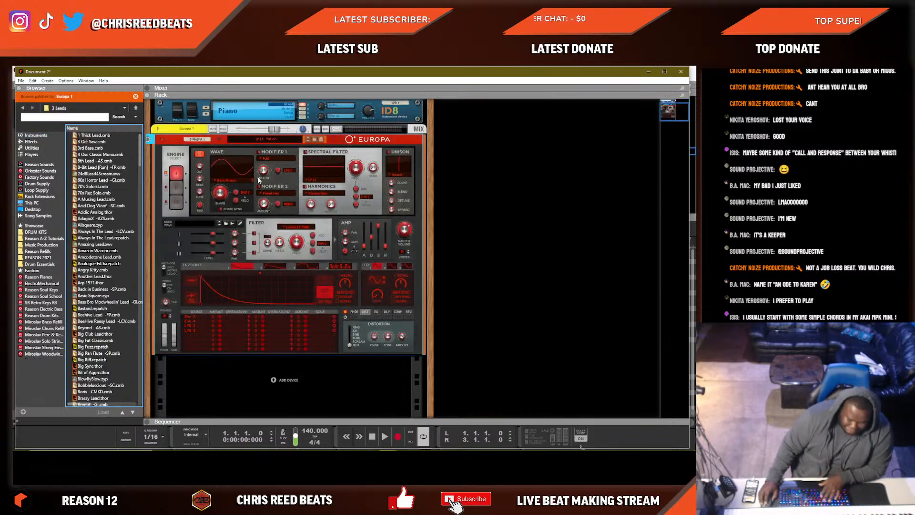
Move the two-bar melody clip to the Europa track, extend it to four bars, and set the loop end to 5.1.1.
key("F7")
left_click_drag(269, 156, 267, 173)
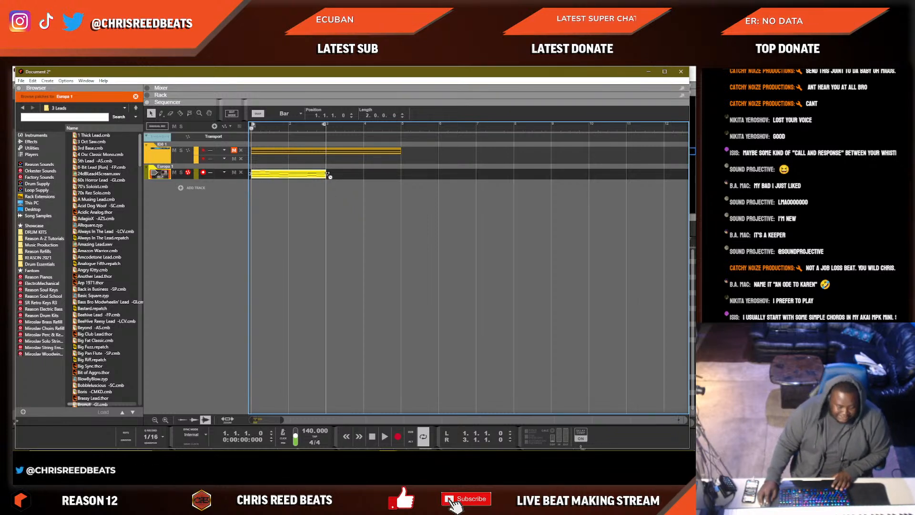
left_click_drag(327, 174, 393, 182)
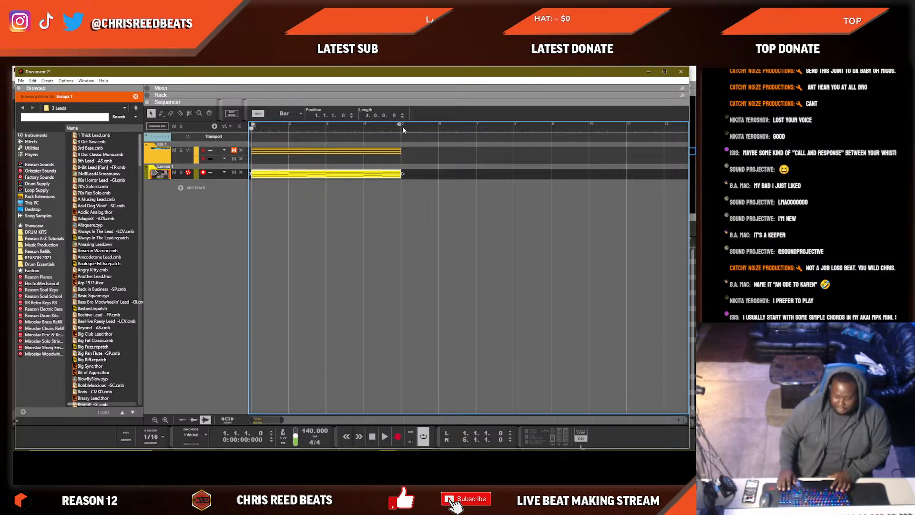
Play the loop, load the 1 Thick Lead patch into the new instrument and lower its mix channel level.
key("space")
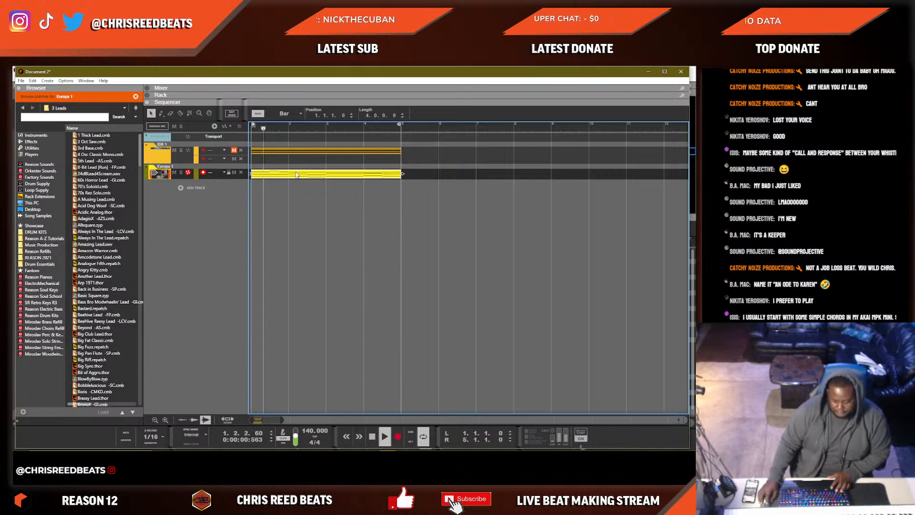
key("F6")
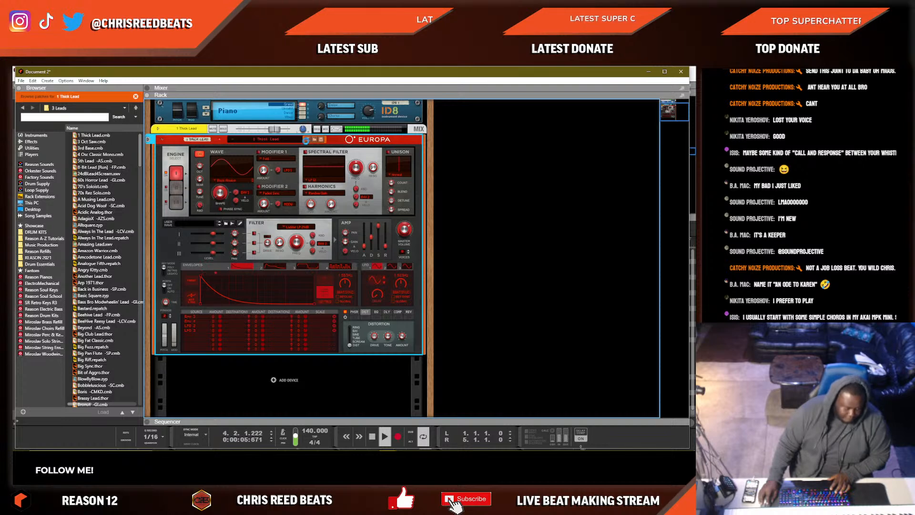
left_click(286, 209)
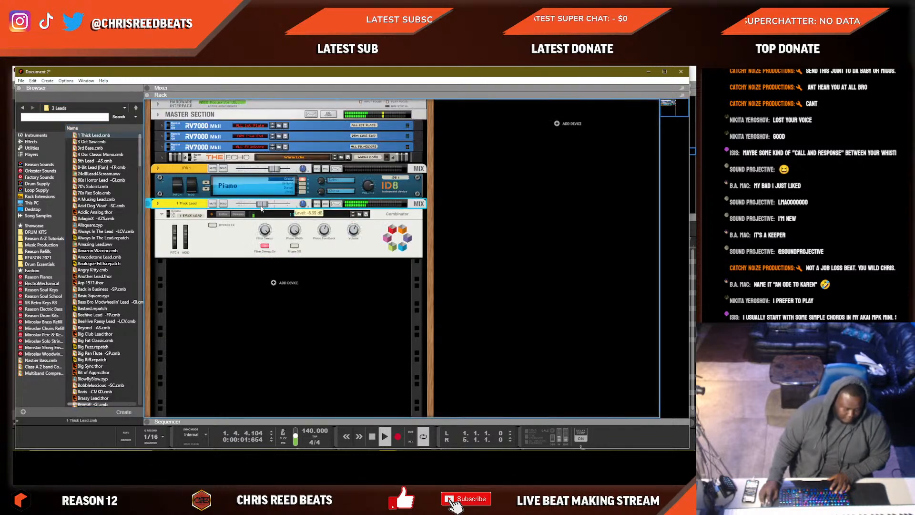
Load the Music Box patch from the Bells folder of 4 Plucks & Mallets into the new instrument.
left_click(136, 108)
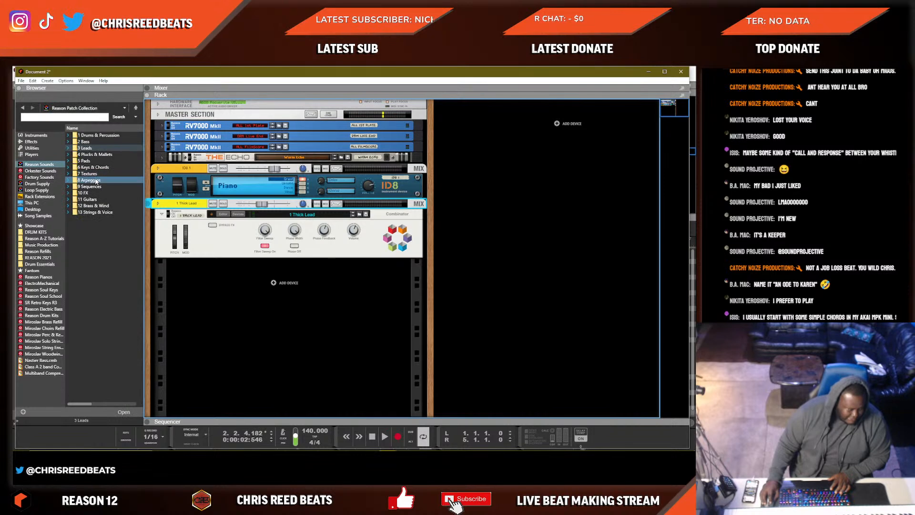
left_click(100, 155)
double_click(100, 155)
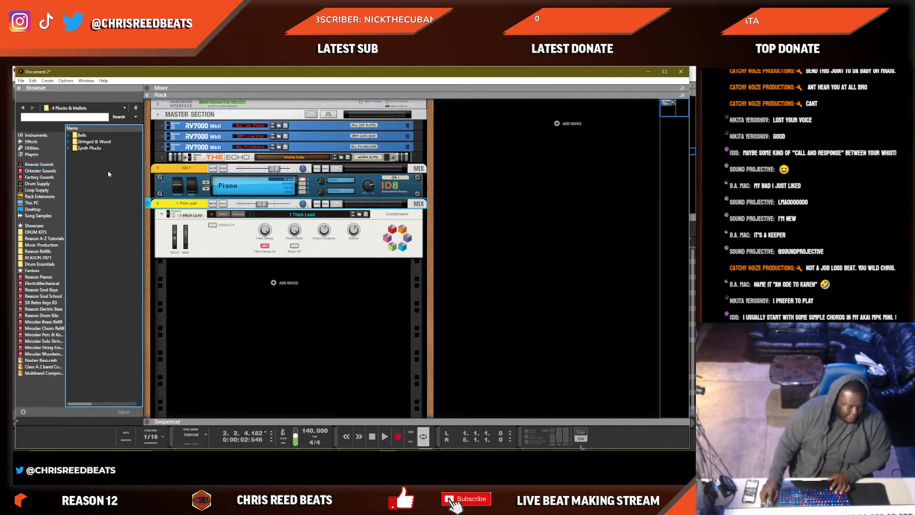
double_click(88, 137)
scroll(106, 186, "down", 5)
left_click_drag(106, 226, 235, 217)
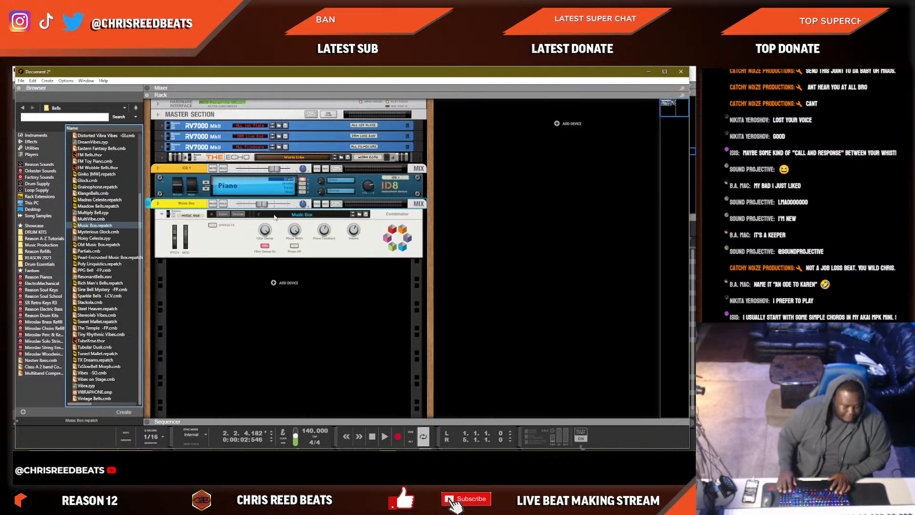
Raise the instrument's channel level slightly and audition the Mysterious Glock and Noisy Celeste bell patches over the playing loop.
key("space")
left_click_drag(265, 131, 267, 132)
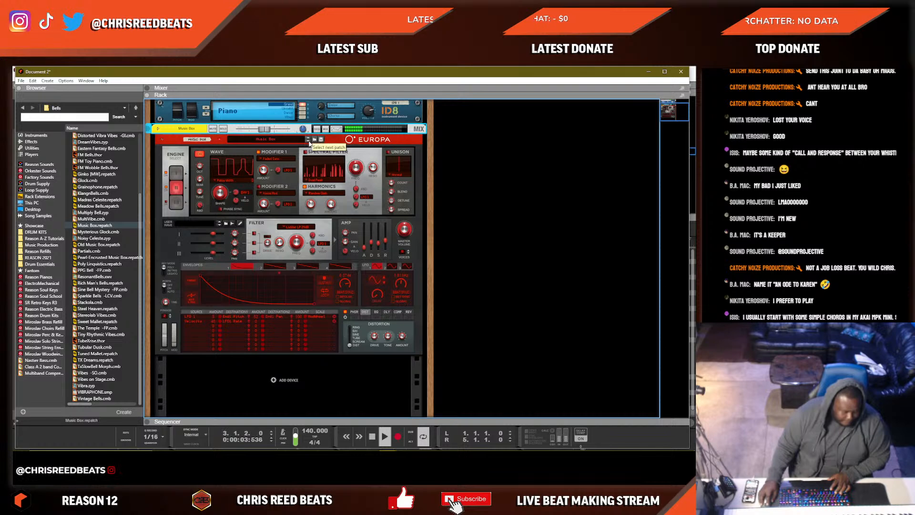
left_click(310, 143)
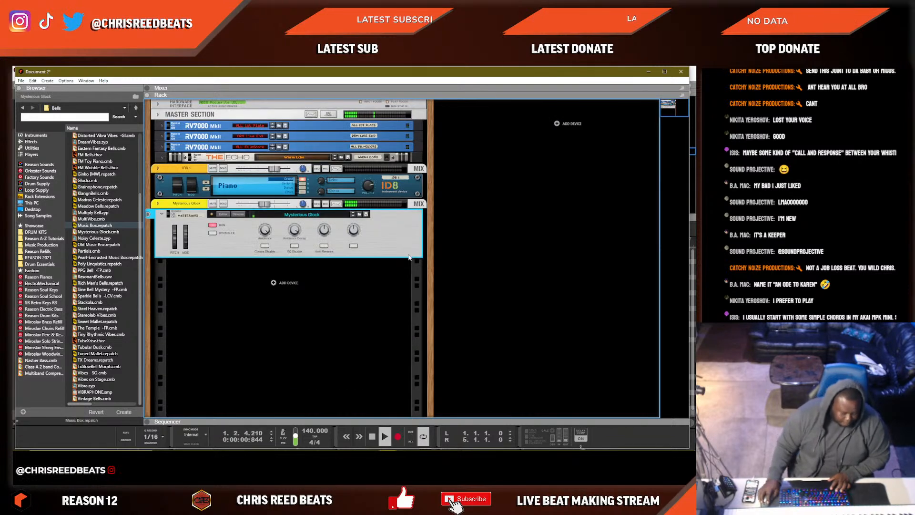
key("ctrl+b")
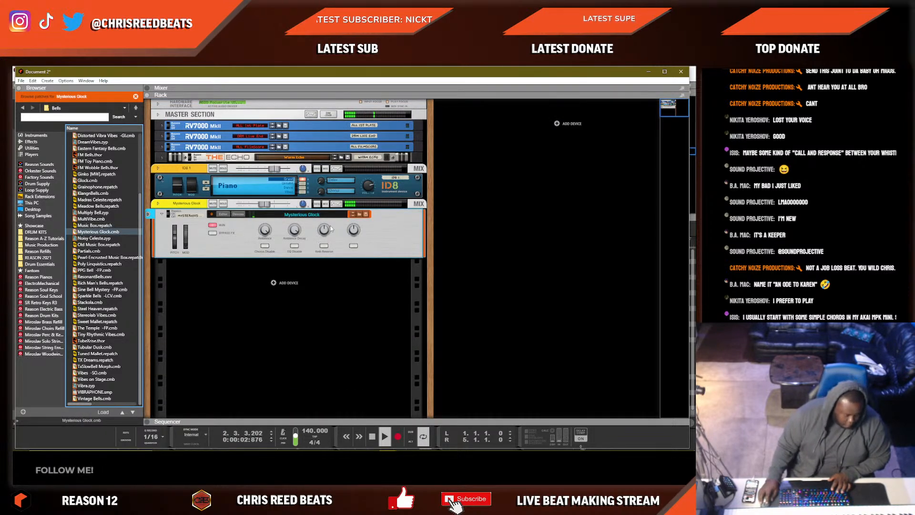
left_click(353, 216)
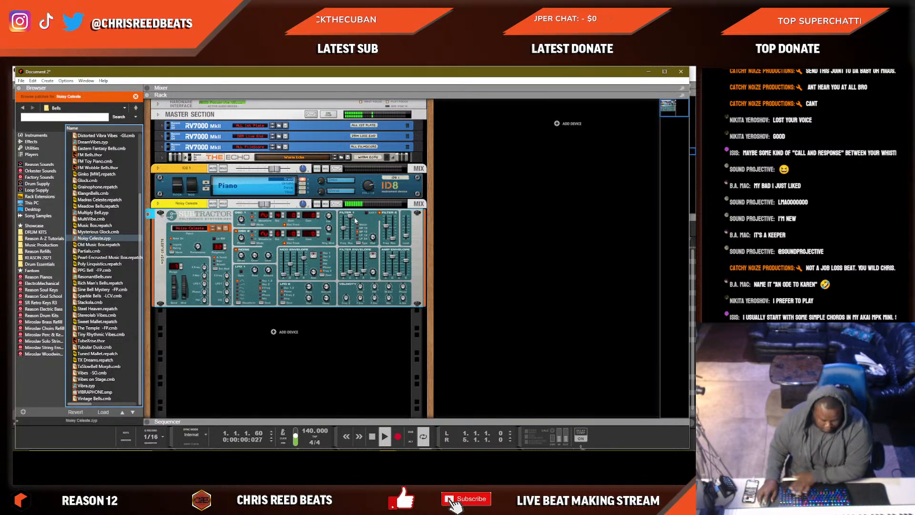
Audition the Bells patches from Old Music Box onward over the playing loop and load Stereolab Vibes.
left_click(213, 229)
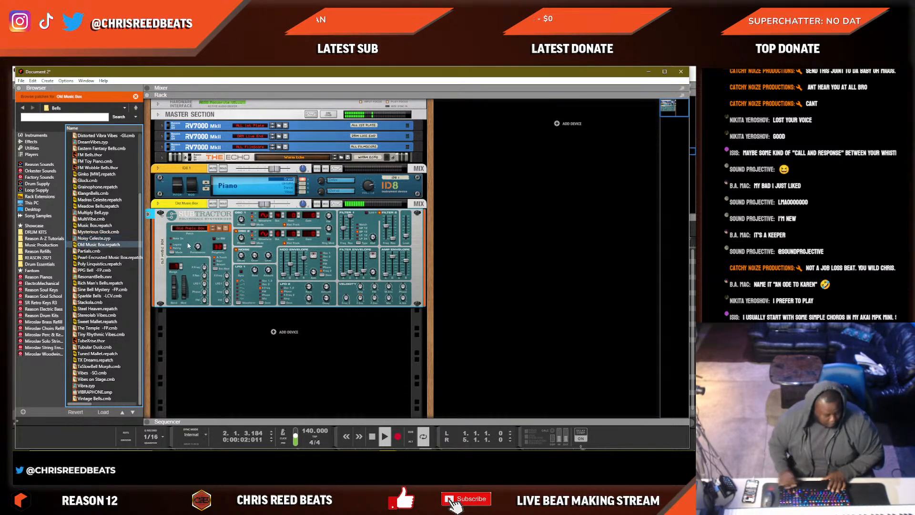
key("Down")
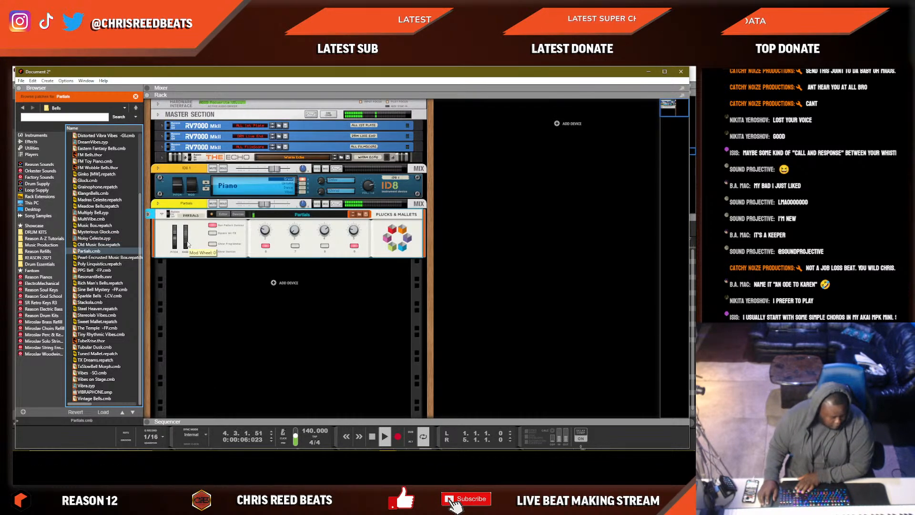
key("Down")
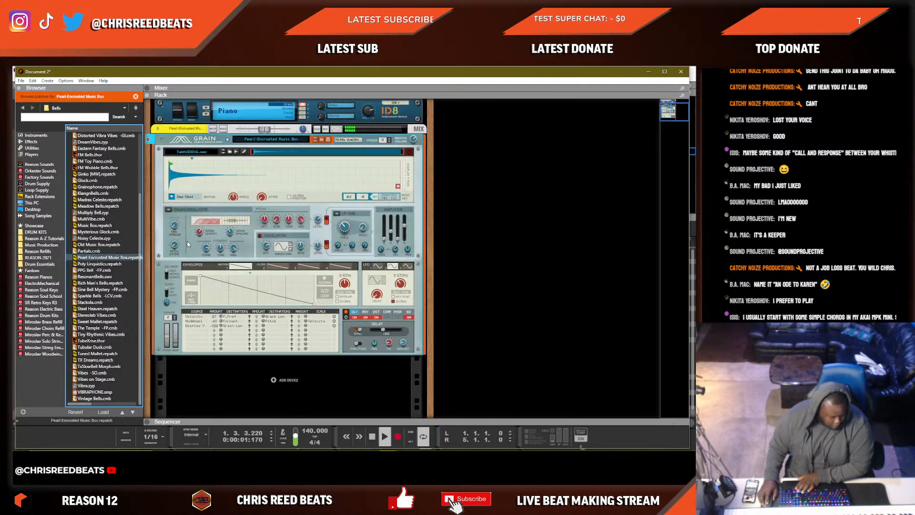
key("Down")
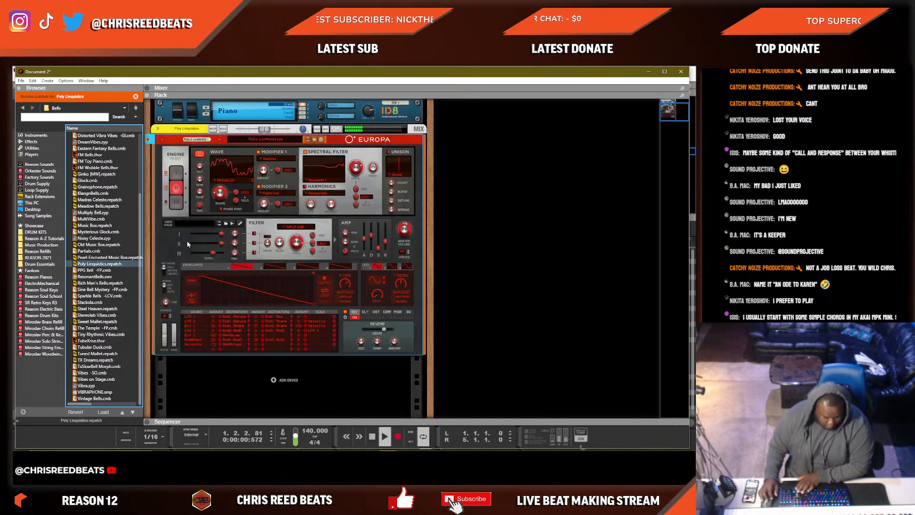
key("Down")
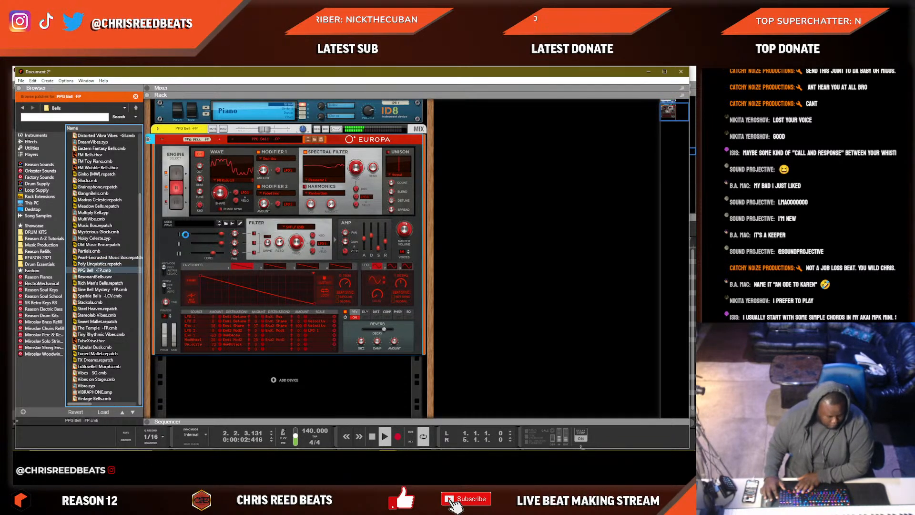
key("Down")
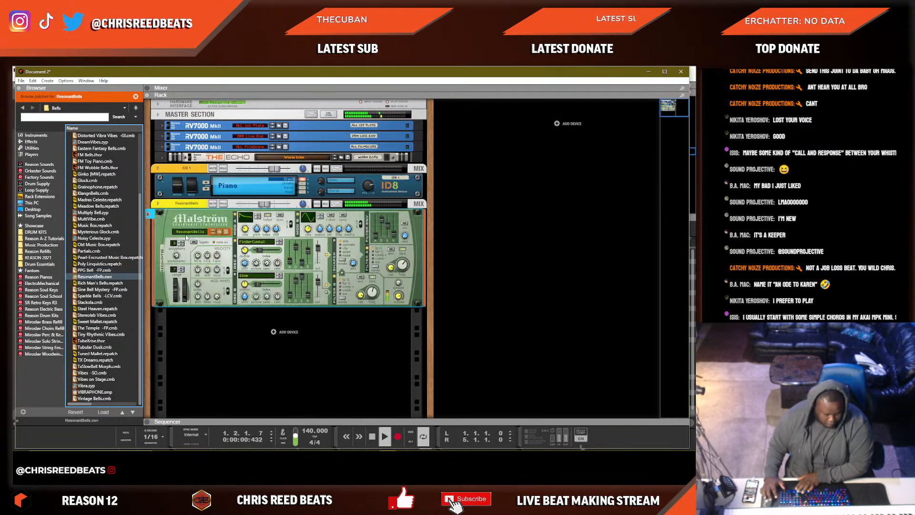
key("Down")
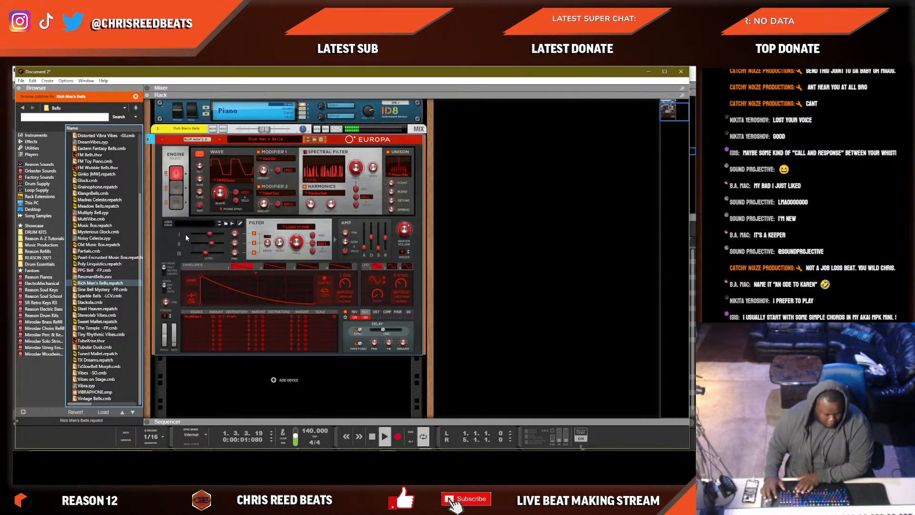
key("Down")
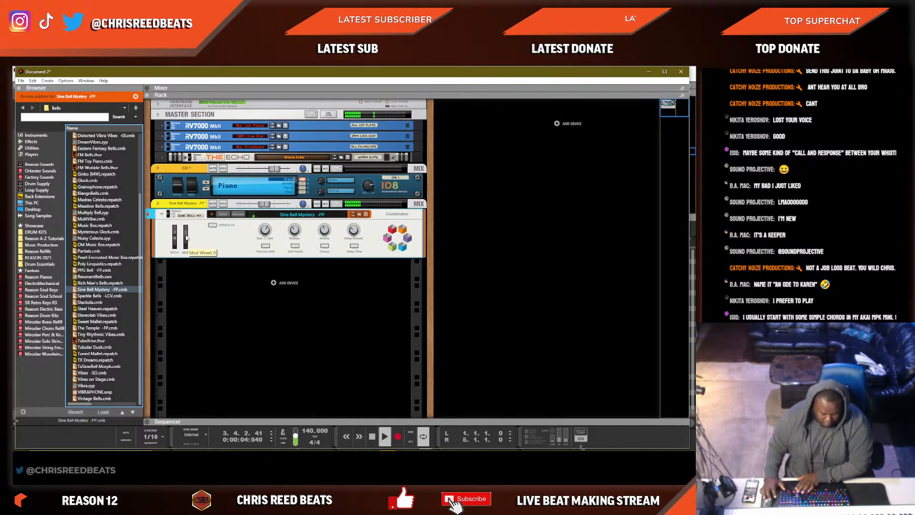
key("Down")
key("Down")
key("Down")
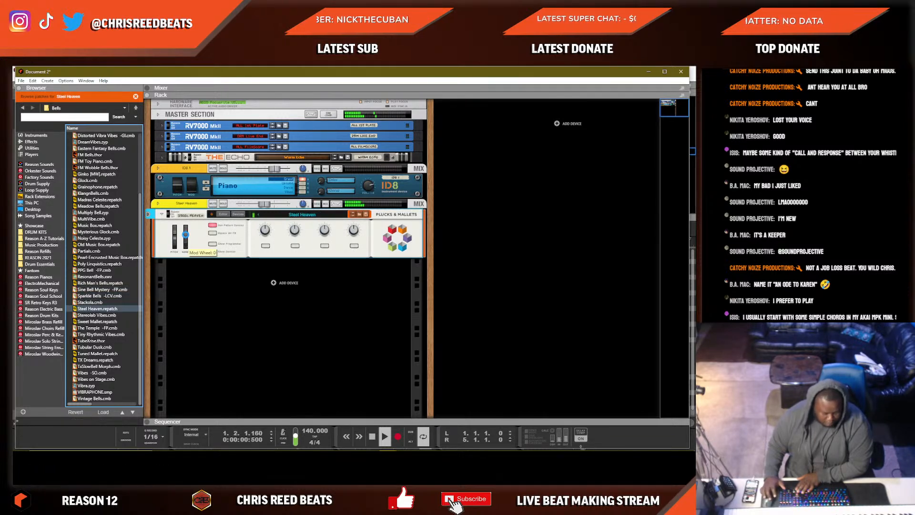
key("Down")
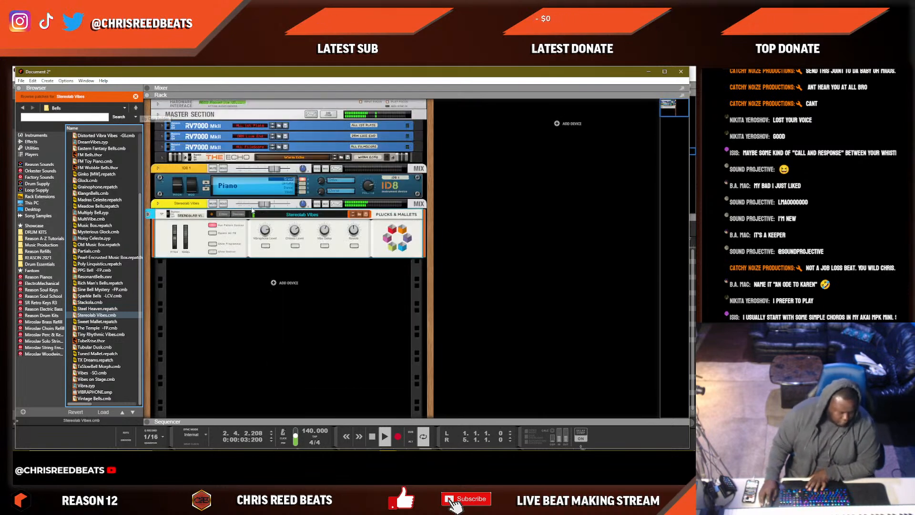
Lower the Stereolab Vibes channel level slightly and add an Audiomatic Retro Transformer to it with the Vinyl preset.
left_click_drag(266, 208, 260, 208)
left_click_drag(325, 231, 326, 243)
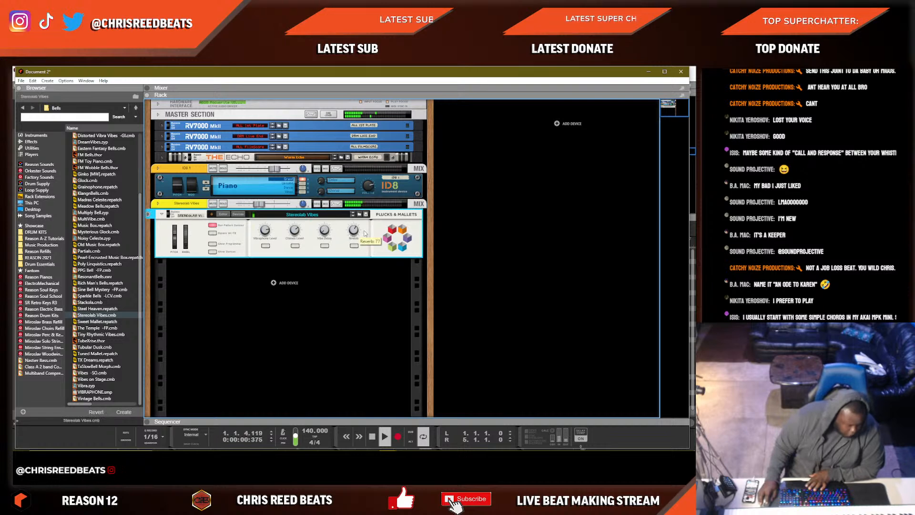
right_click(379, 221)
mouse_move(461, 310)
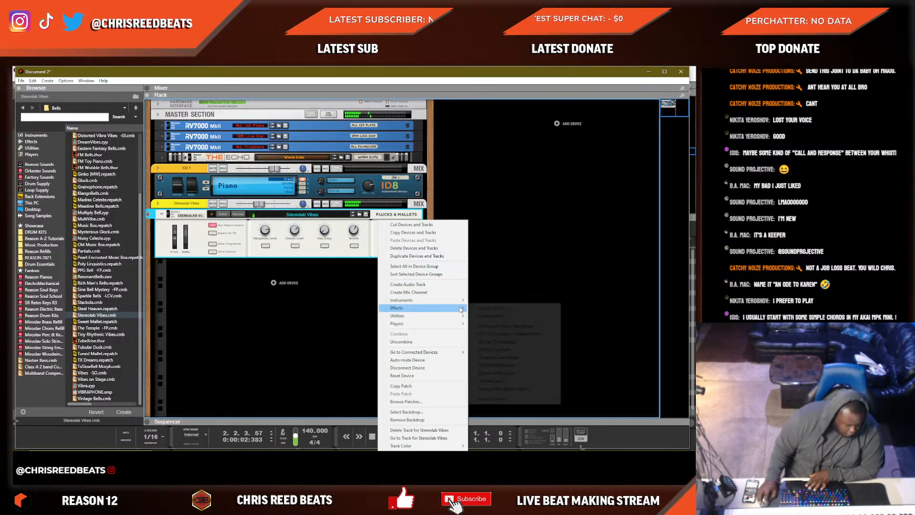
left_click(492, 323)
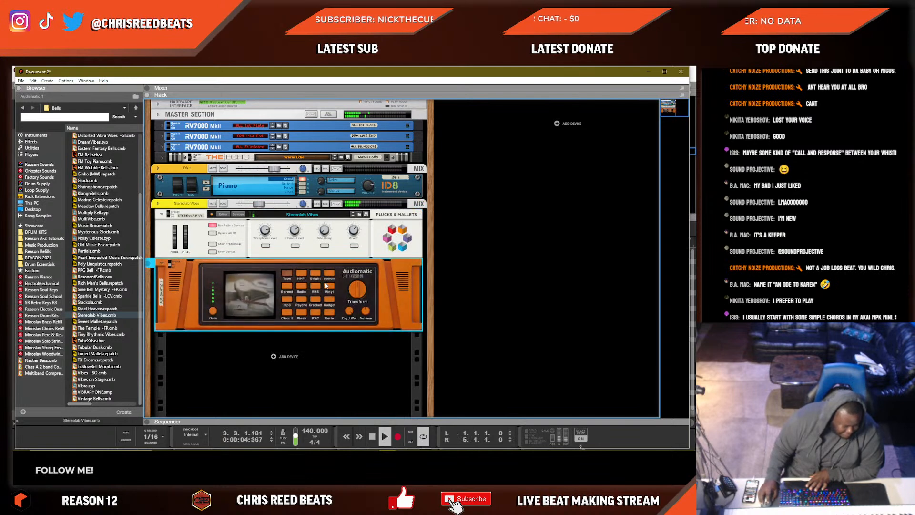
left_click(328, 288)
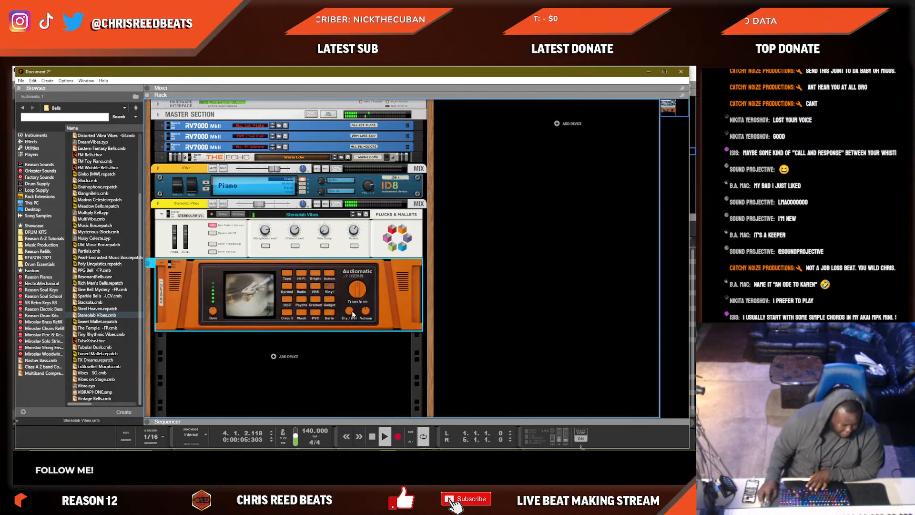
Insert a Scream 4 Distortion between the Stereolab Vibes instrument and the Audiomatic.
right_click(379, 245)
mouse_move(413, 309)
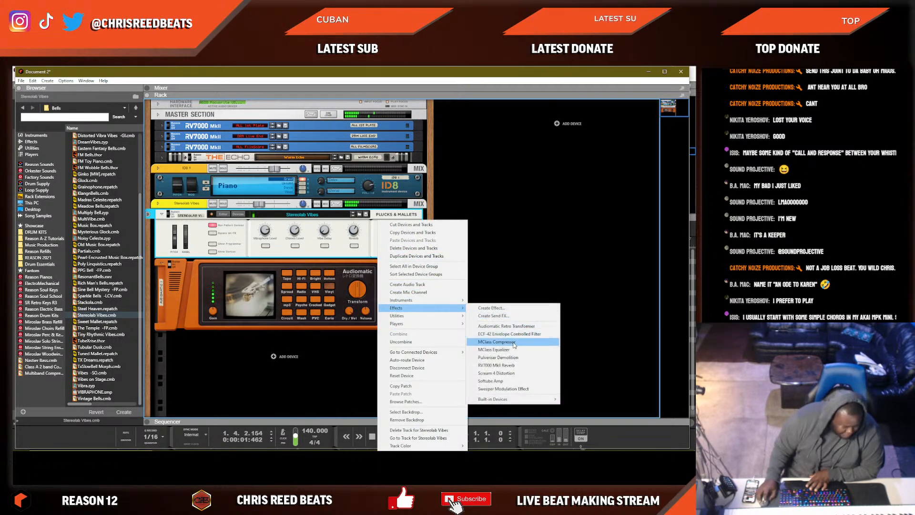
left_click(505, 374)
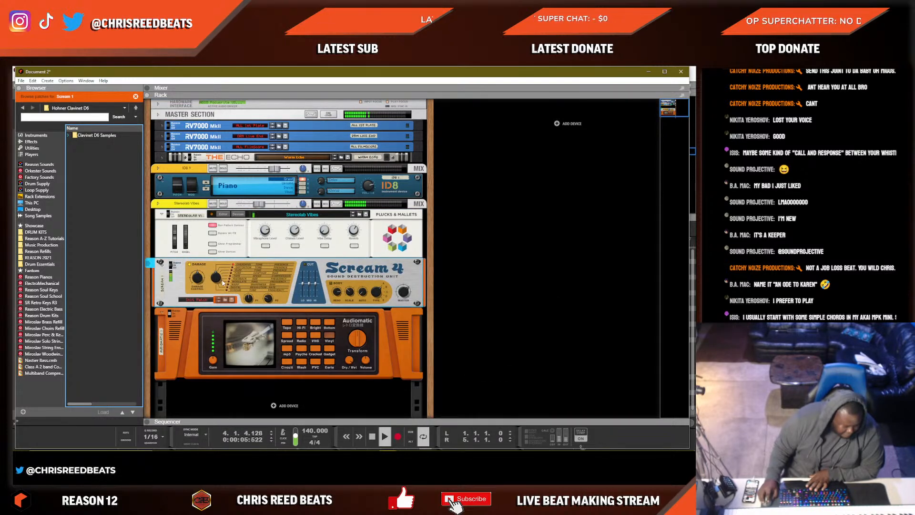
left_click(201, 286)
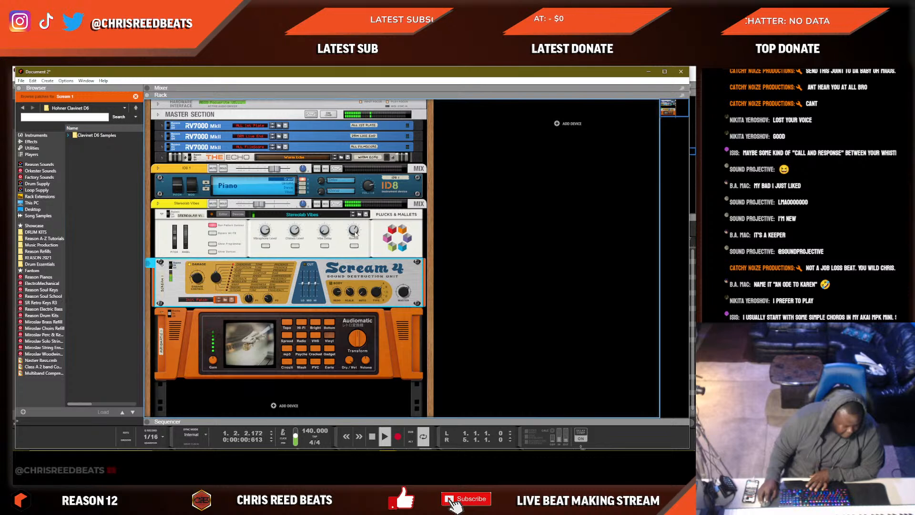
Insert a Pulveriser Demolition directly after the Stereolab Vibes instrument and audition its patches up to Distorted Band.
right_click(384, 221)
mouse_move(429, 308)
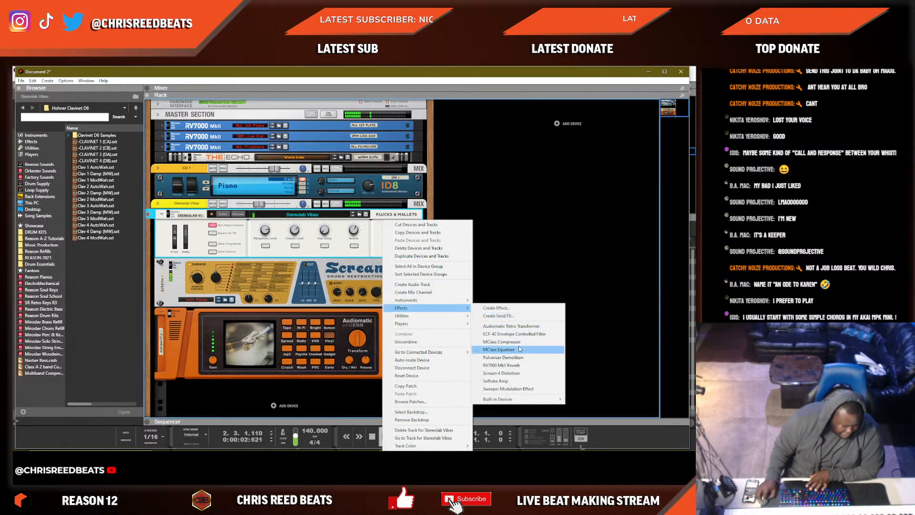
left_click(510, 358)
left_click(336, 265)
left_click(337, 265)
left_click(338, 265)
left_click(338, 265)
left_click(338, 266)
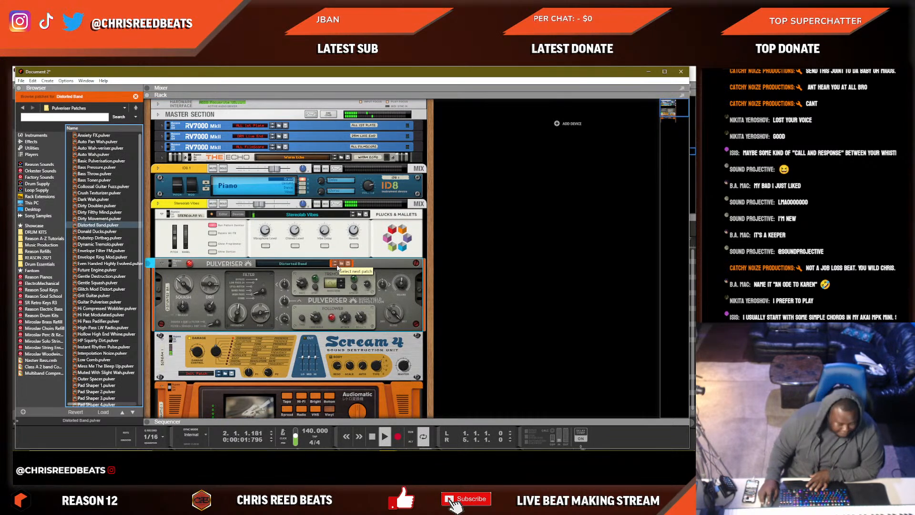
Audition further Pulveriser patches over the loop, load Gentle Squash and adjust its Dirt amount slightly.
left_click(336, 268)
left_click(336, 267)
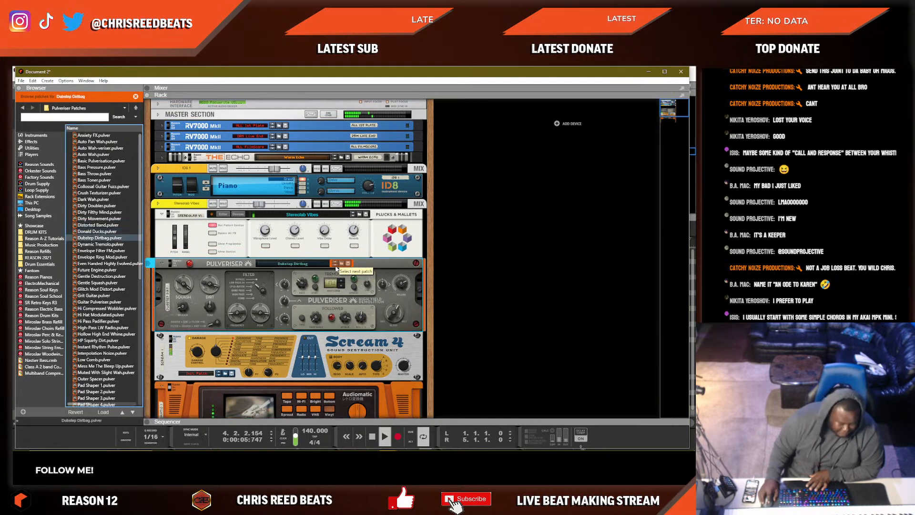
left_click(337, 267)
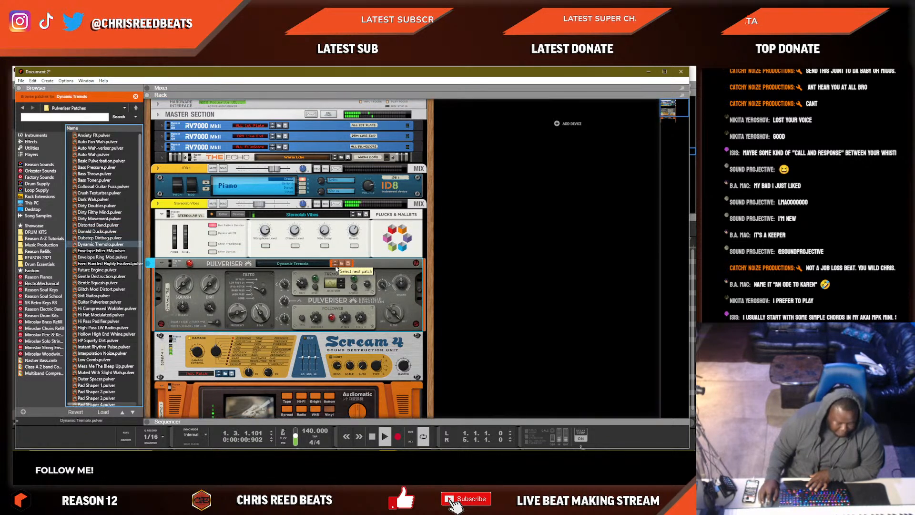
left_click(336, 268)
left_click(336, 268)
left_click(336, 268)
left_click(336, 268)
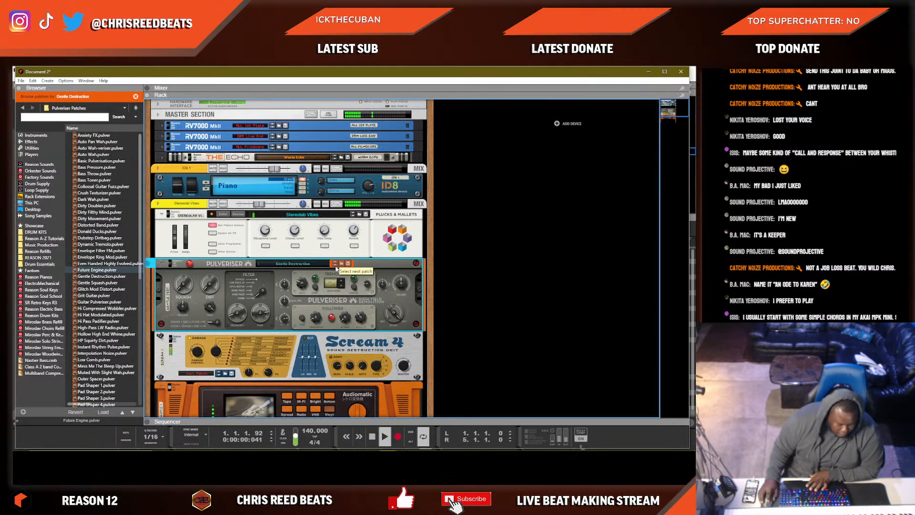
left_click(337, 268)
left_click(337, 268)
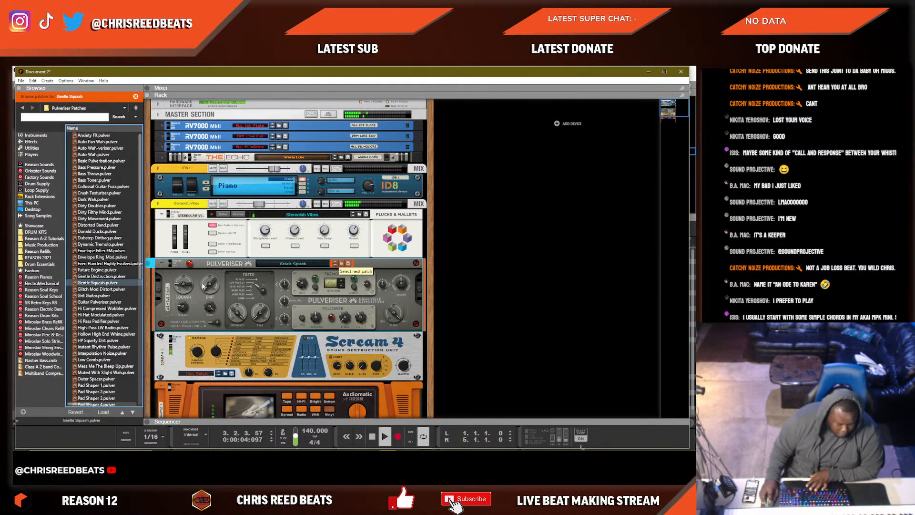
left_click_drag(210, 285, 214, 282)
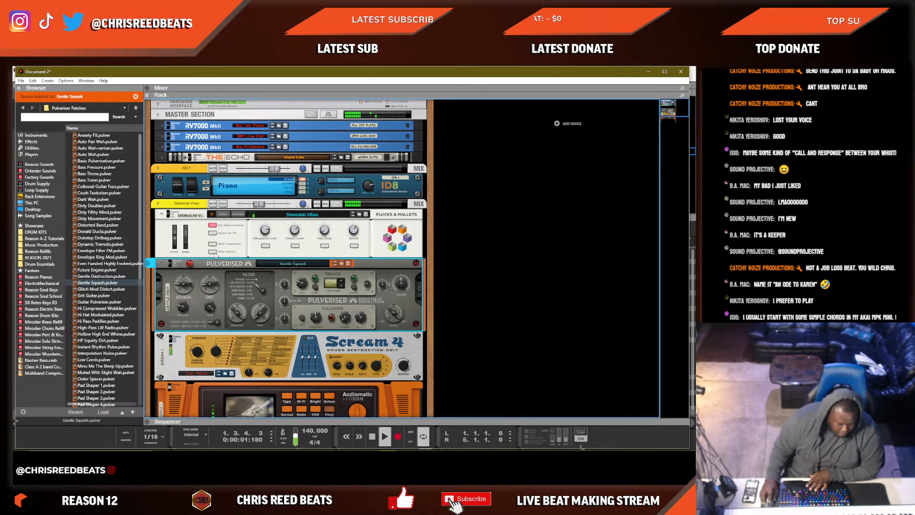
Try shortening the Stereolab Vibes clip to two bars in the sequencer, play it back, and undo the change.
key("F7")
key("space")
left_click_drag(401, 174, 327, 173)
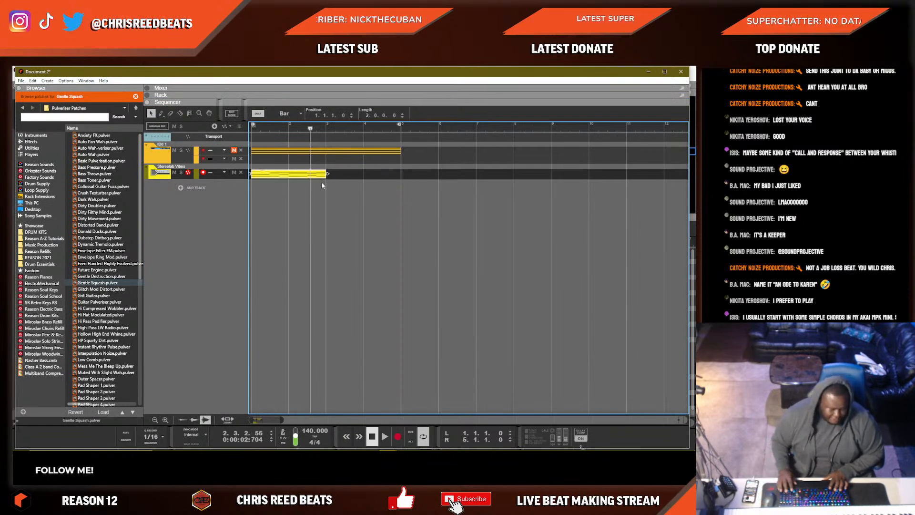
key("space")
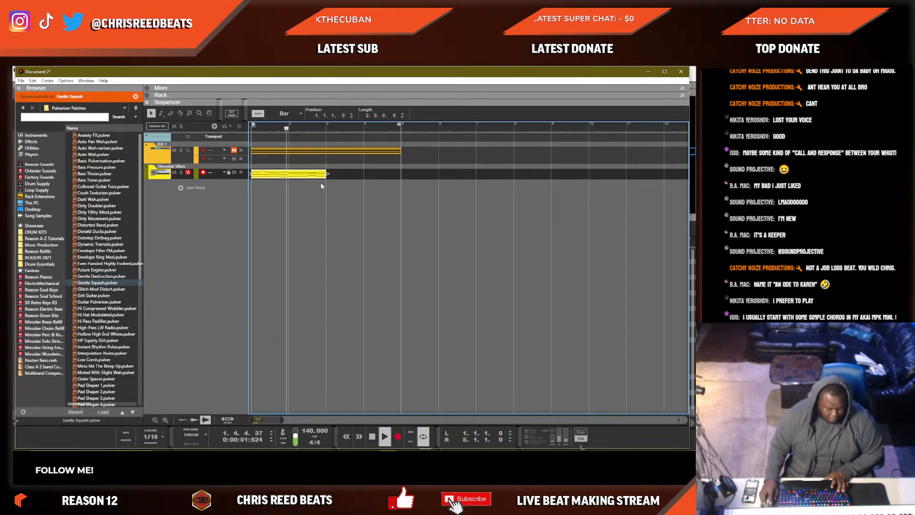
key("ctrl+z")
key("space")
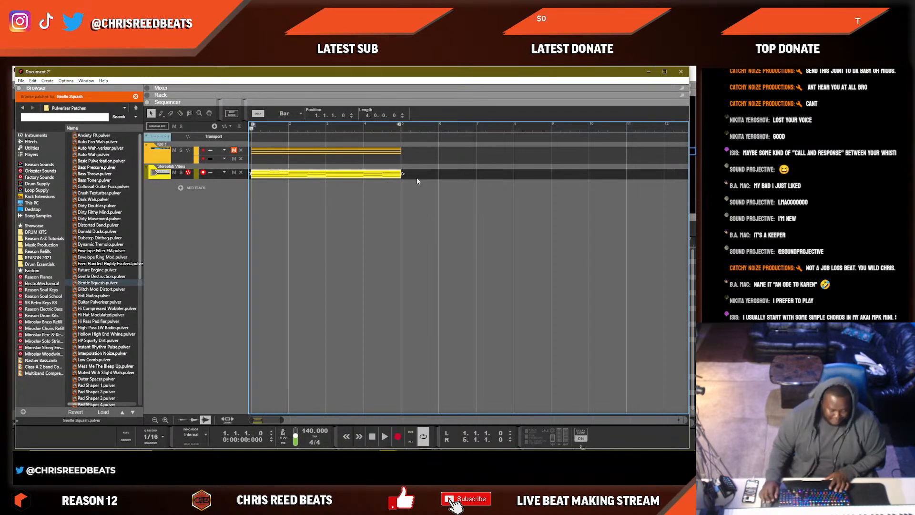
Play the four-bar loop and inspect the Pulveriser in the rack alongside the sequencer.
key("space")
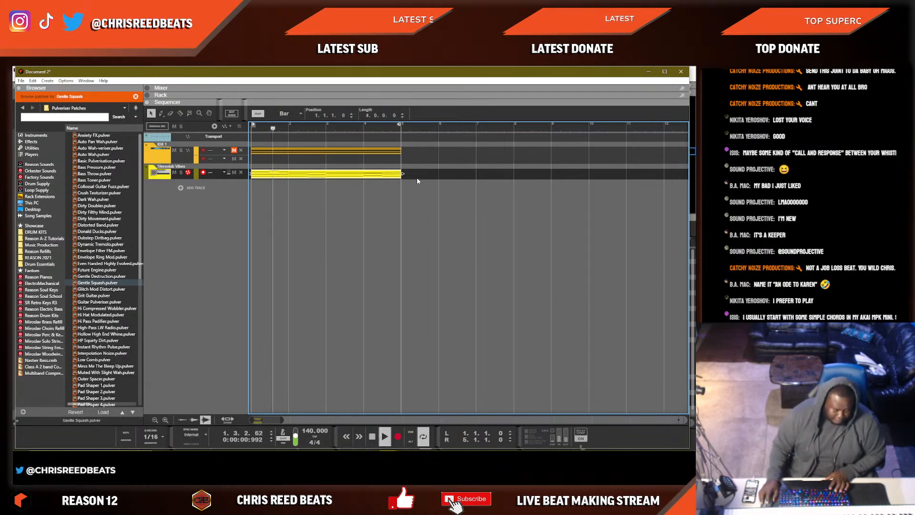
left_click(424, 208)
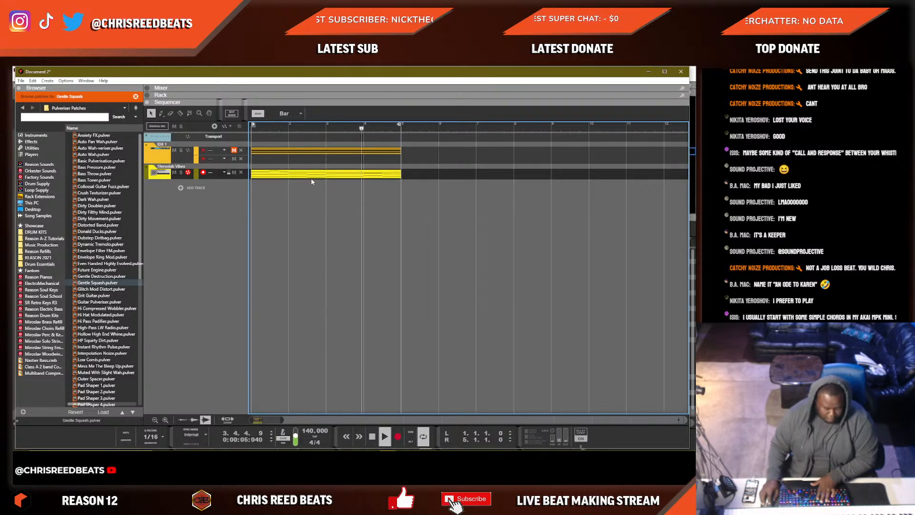
key("F6")
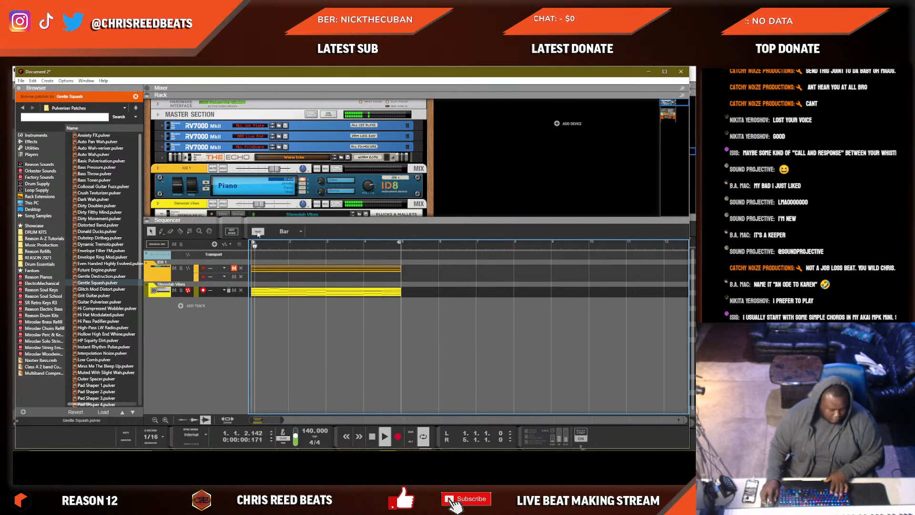
scroll(286, 188, "down", 3)
scroll(352, 163, "down", 2)
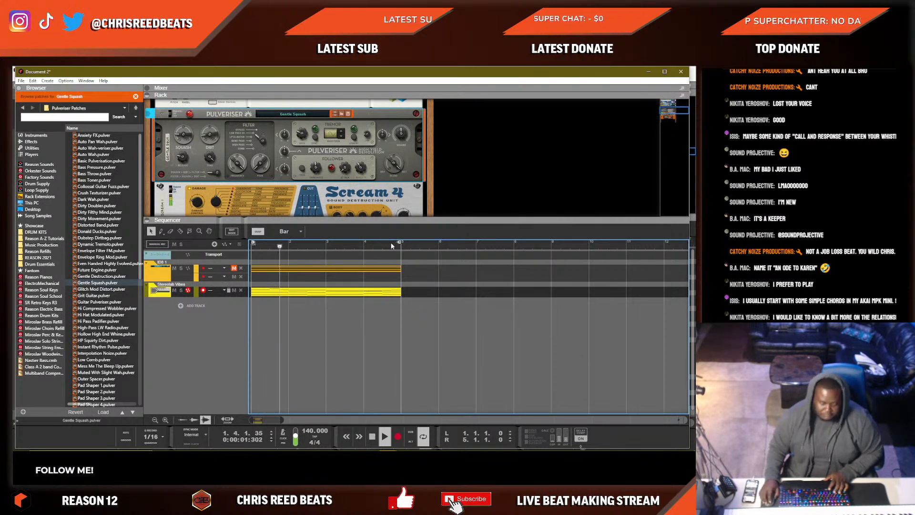
Open the Stereolab Vibes clip to examine its notes and return to the full arrangement view.
double_click(373, 292)
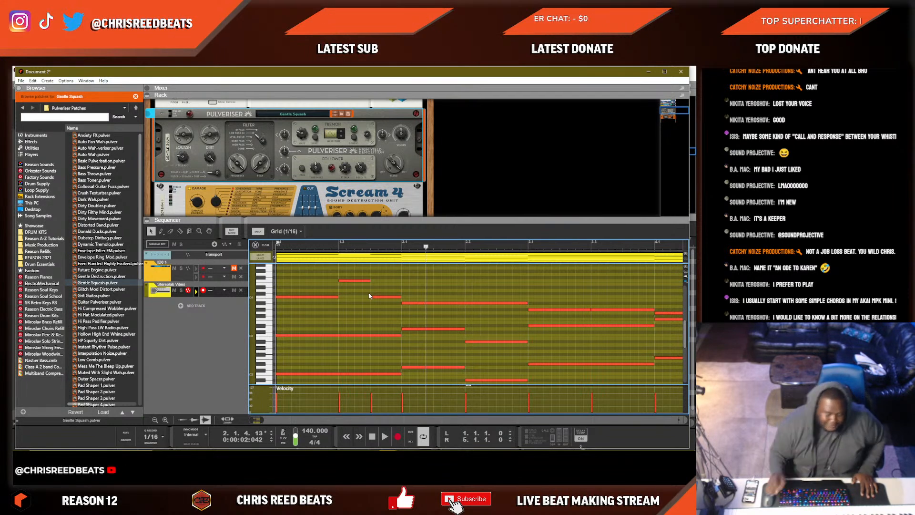
key("F6")
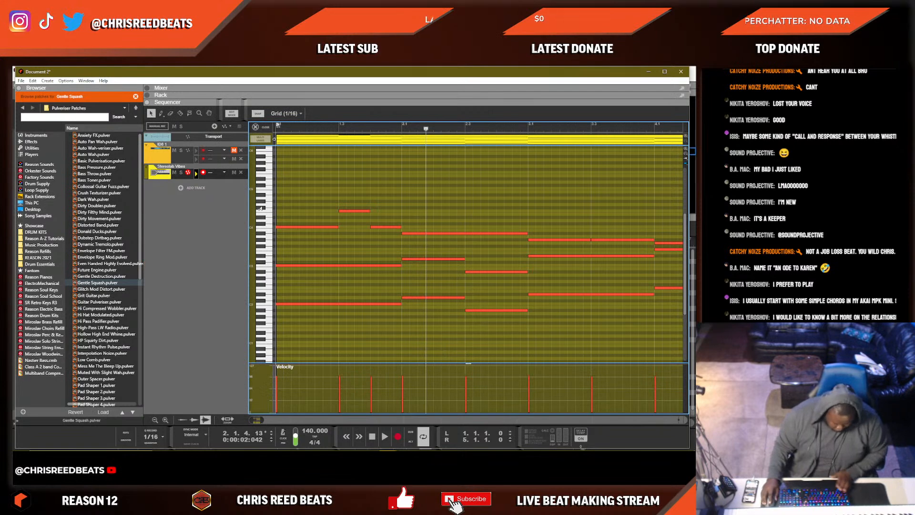
key("ctrl+e")
Select the ID8 track and record-enable its second, unmuted note lane.
left_click(201, 188)
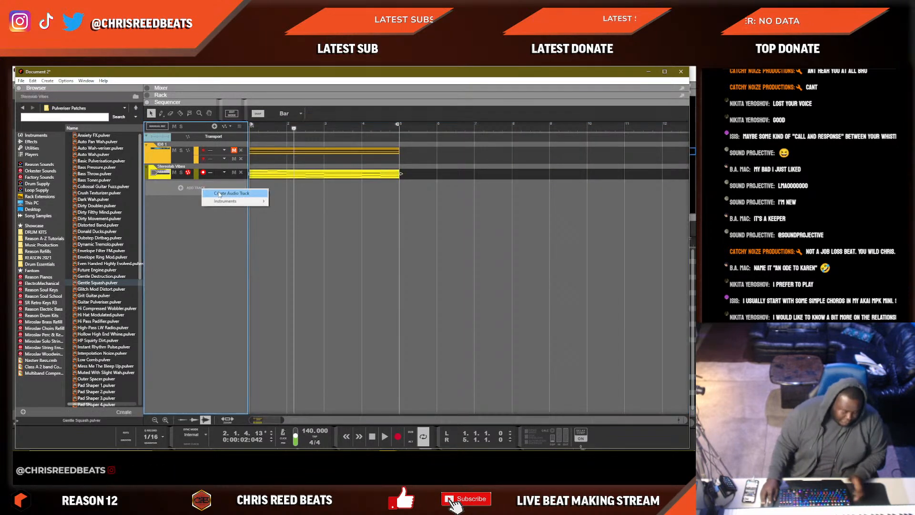
left_click(205, 162)
left_click(204, 159)
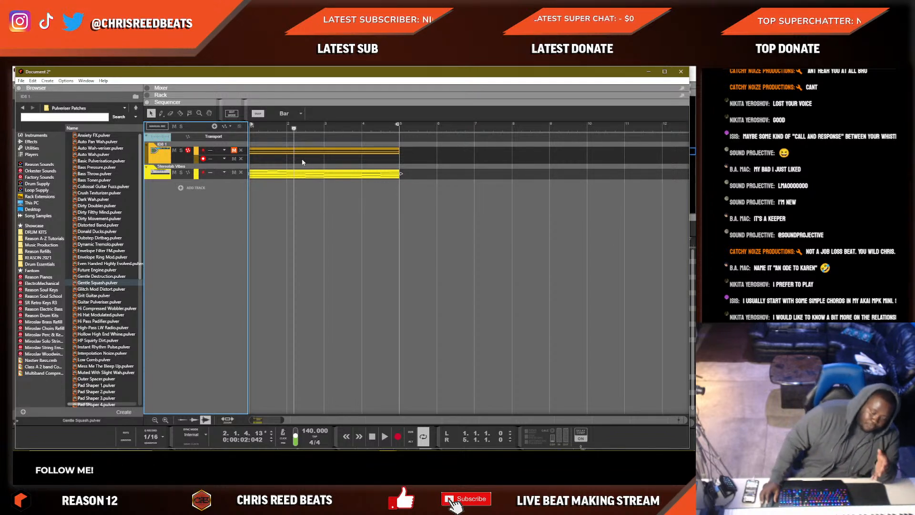
Return the song position to the start, open the Stereolab Vibes clip's notes, and play the opening.
left_click(317, 233)
left_click_drag(294, 129, 226, 125)
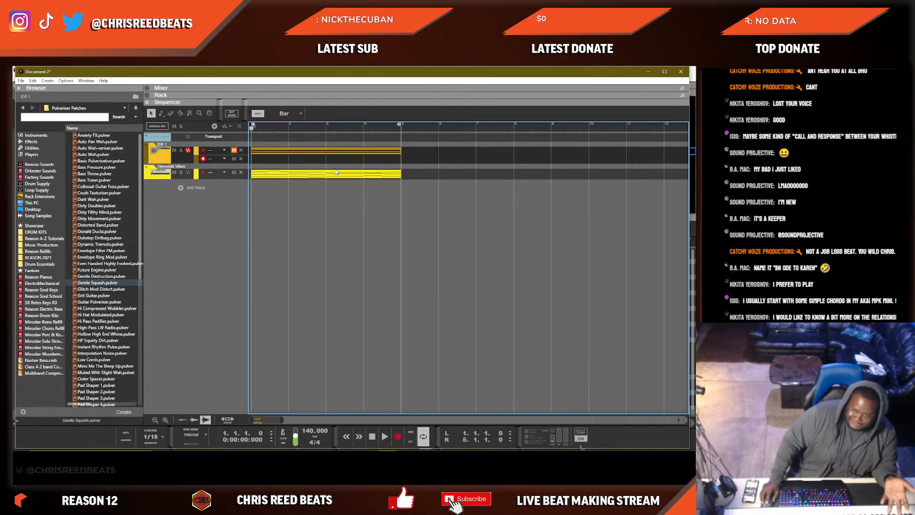
double_click(316, 178)
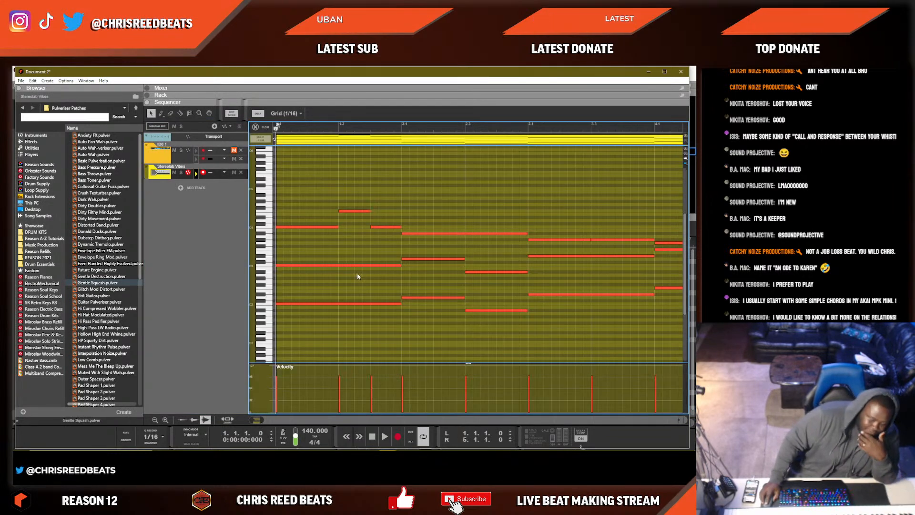
mouse_move(263, 421)
left_mouse_down()
mouse_move(280, 421)
mouse_move(271, 421)
left_mouse_up()
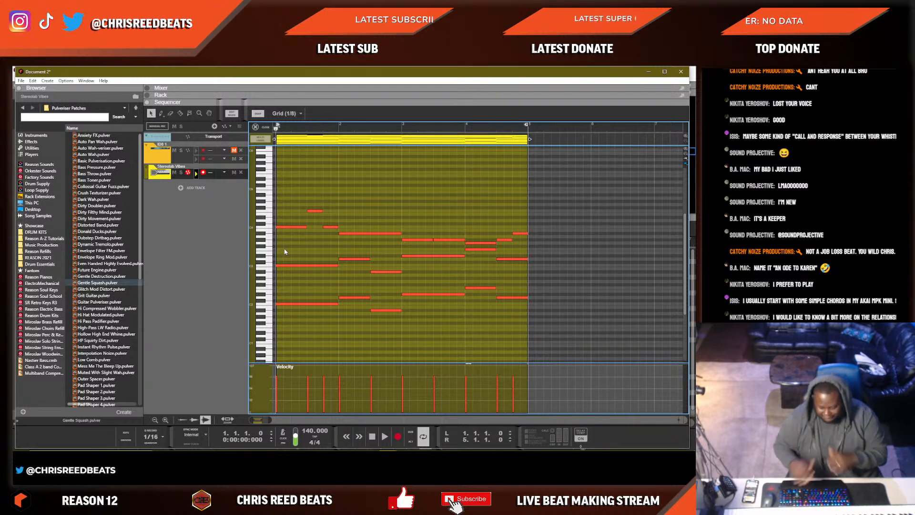
key("space")
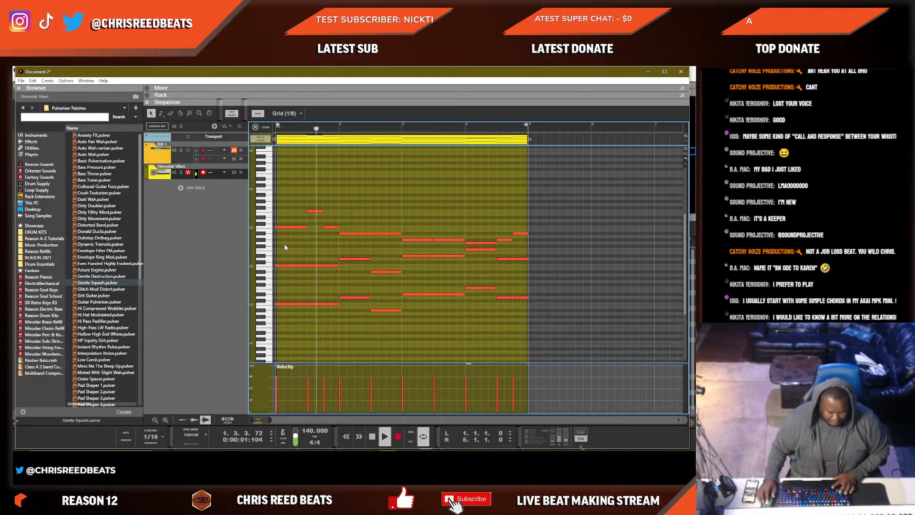
key("space")
Try raising the first upper note of the clip to G4 and play back the opening.
left_click_drag(282, 227, 282, 224)
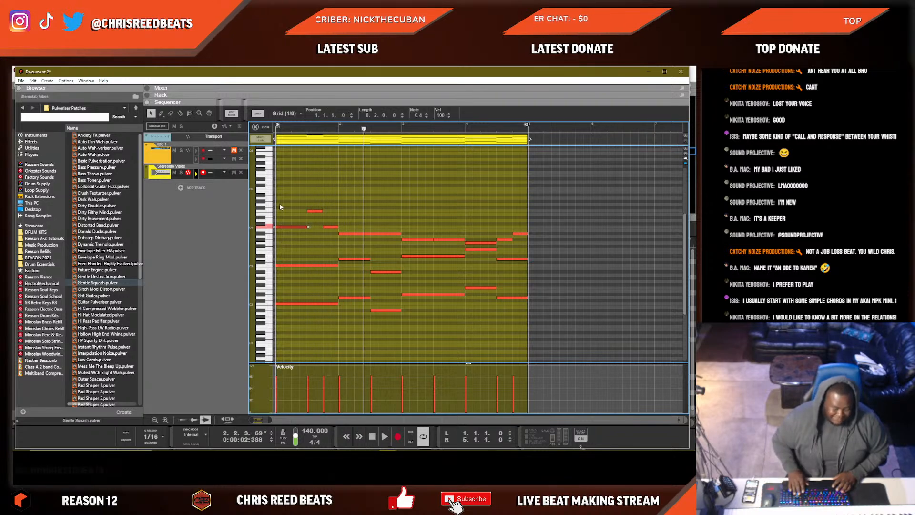
key("Up")
key("Up")
key("Up")
key("Up")
key("Up")
key("Up")
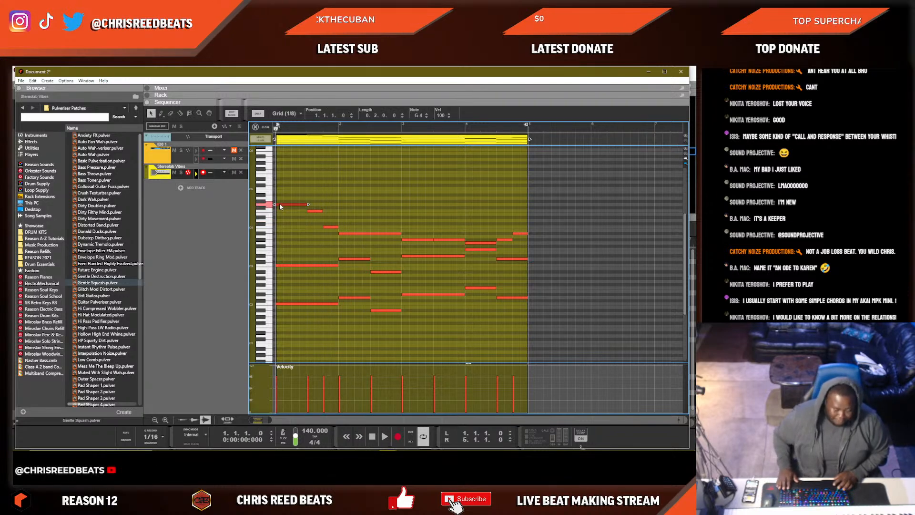
key("space")
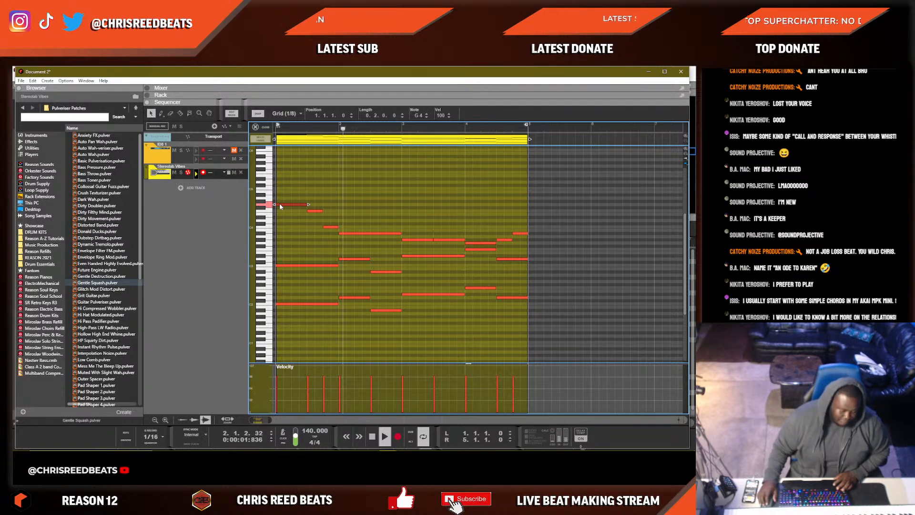
key("space")
Try the opening upper note at D#4 and audition the first bar.
key("Down")
key("Down")
key("Down")
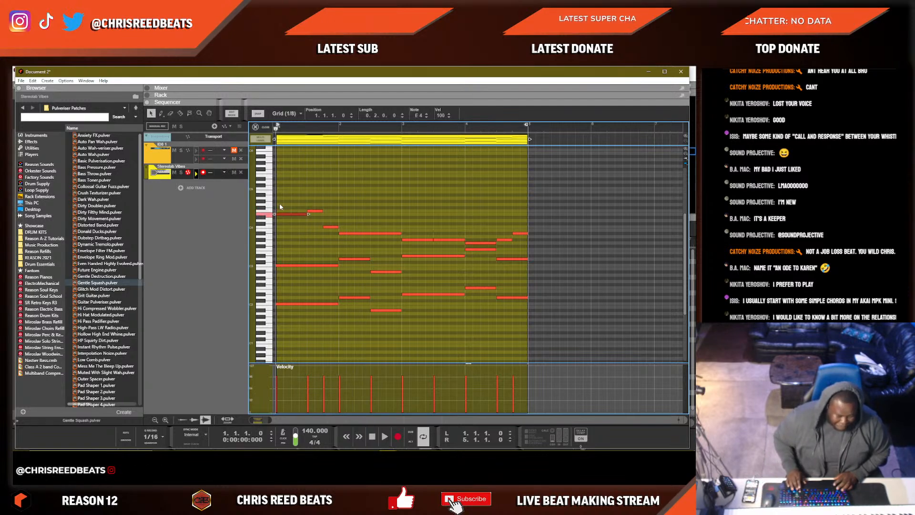
key("space")
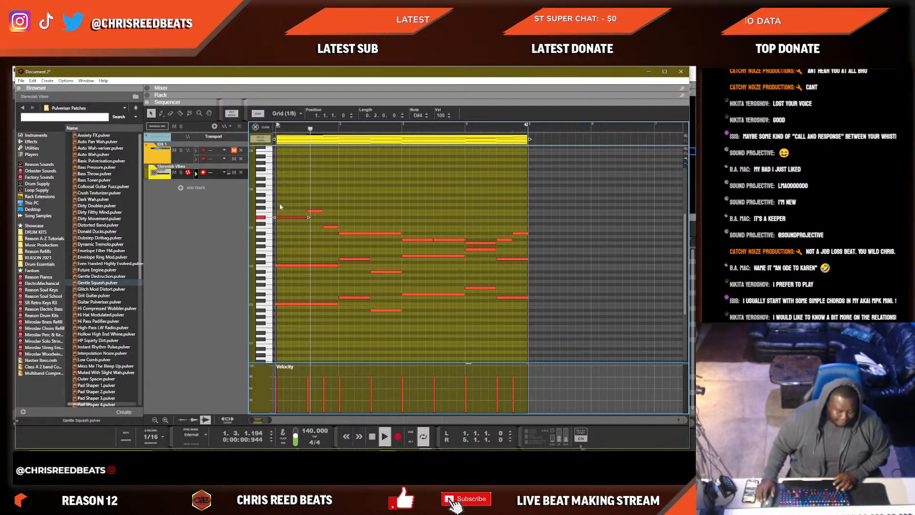
key("space")
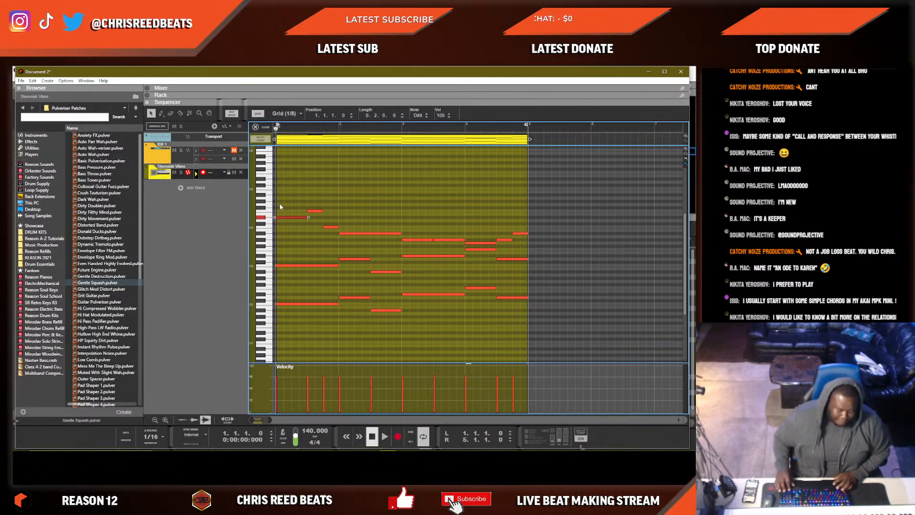
Bring the opening upper note back to C4 and replay the loop.
key("Down")
key("Down")
key("space")
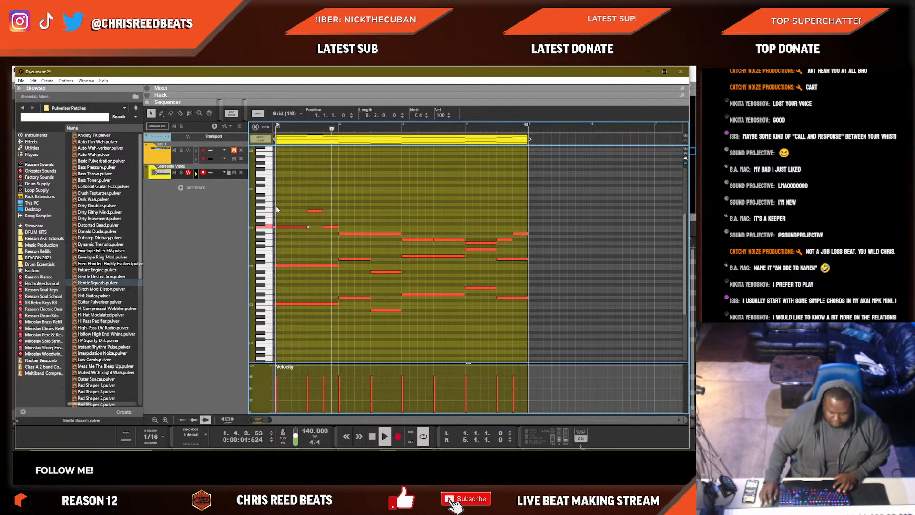
key("space")
key("space")
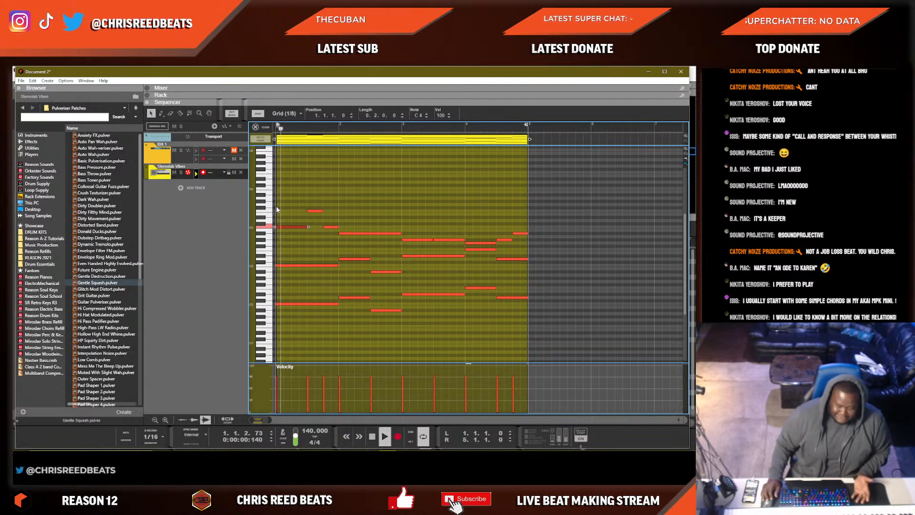
key("space")
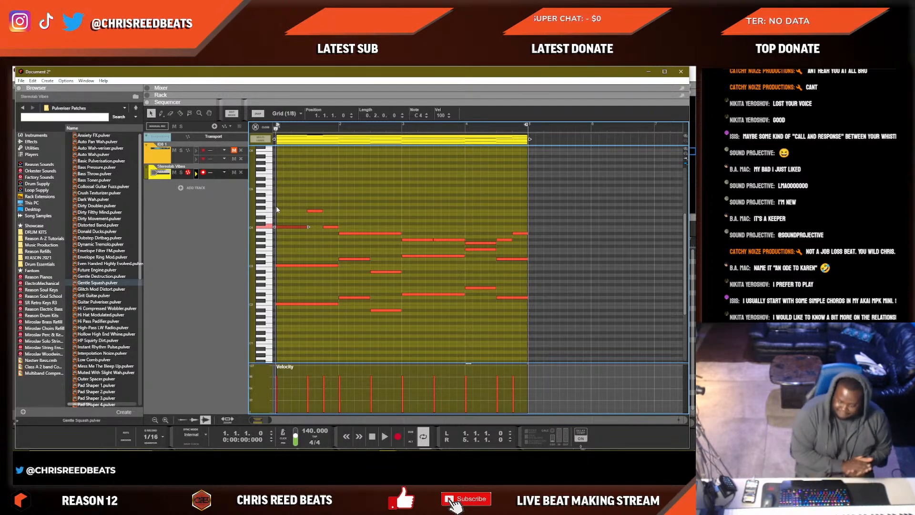
key("space")
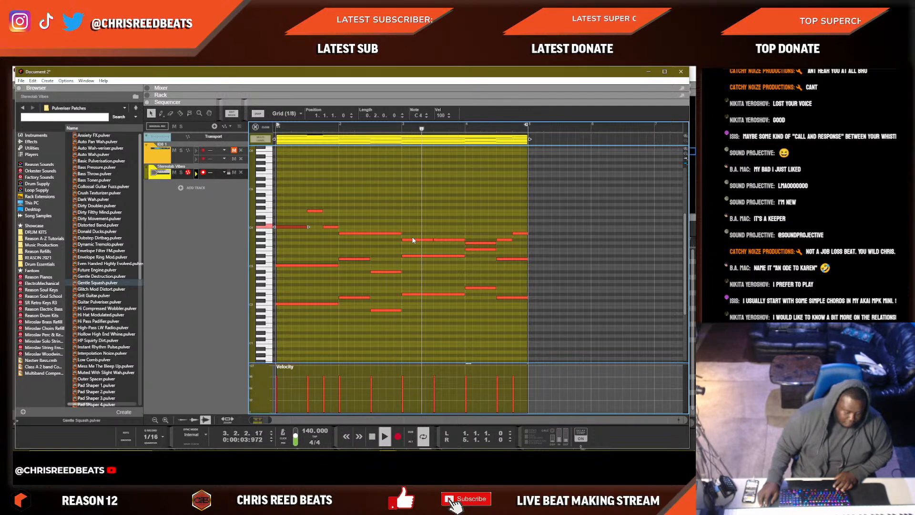
Shorten the last upper note of bar 3 to one beat, duplicate it at 3.4.1, and raise the copy to A#3.
left_click(453, 240)
left_click_drag(465, 240, 448, 240)
key("ctrl+d")
key("ctrl+Up")
key("ctrl+Up")
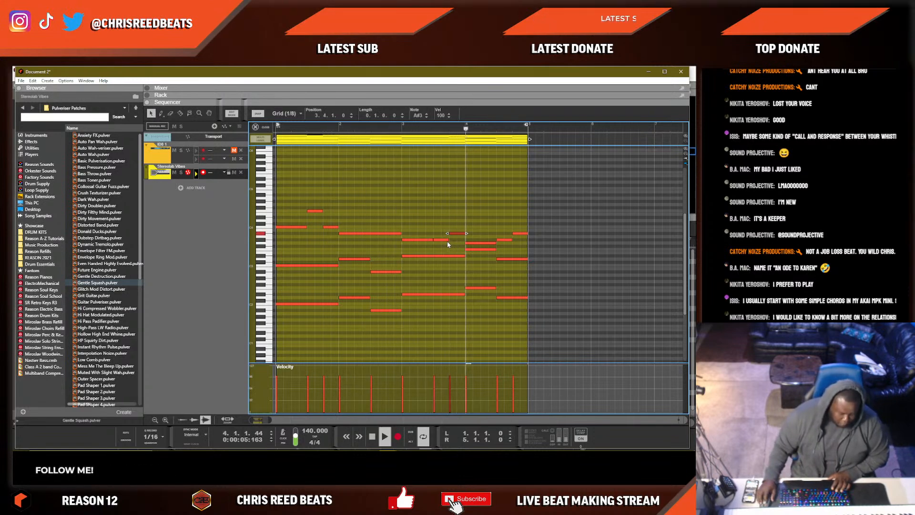
left_click(465, 206)
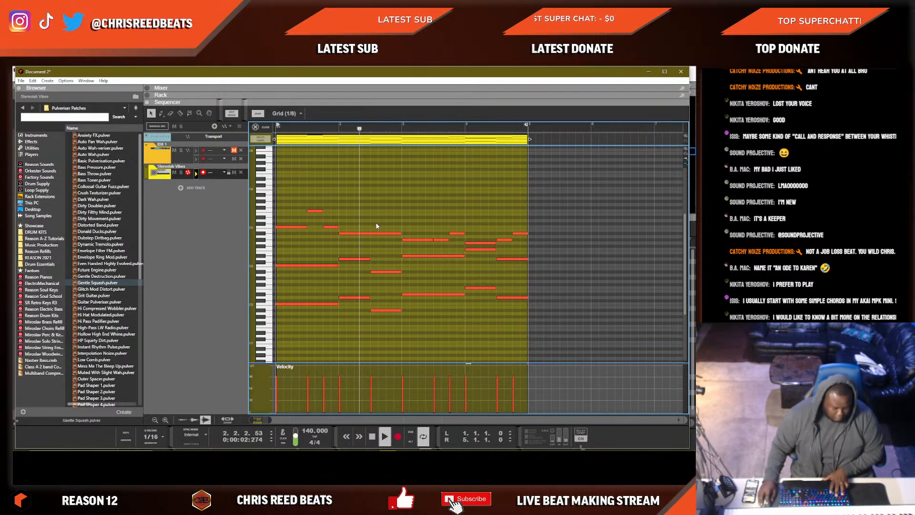
Return from the note editor to the full arrangement, stop playback, and deselect the clip.
key("Tab")
key("space")
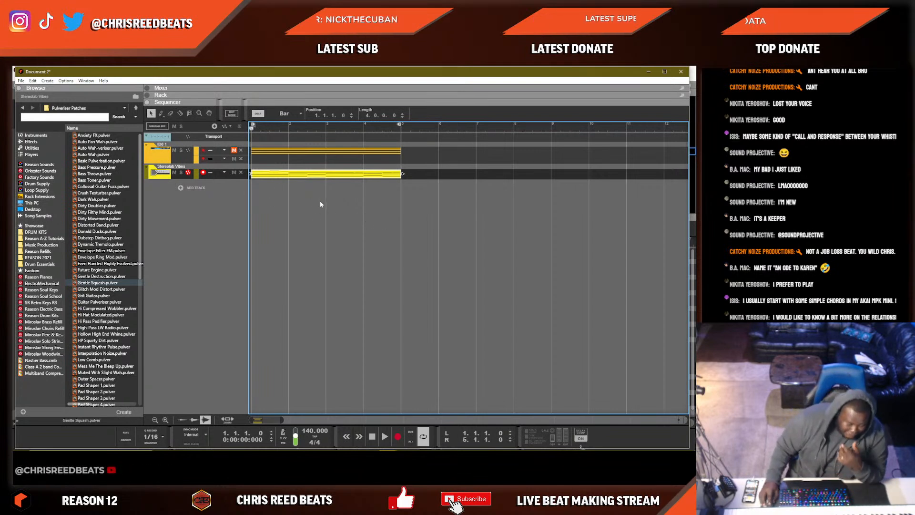
left_click(272, 205)
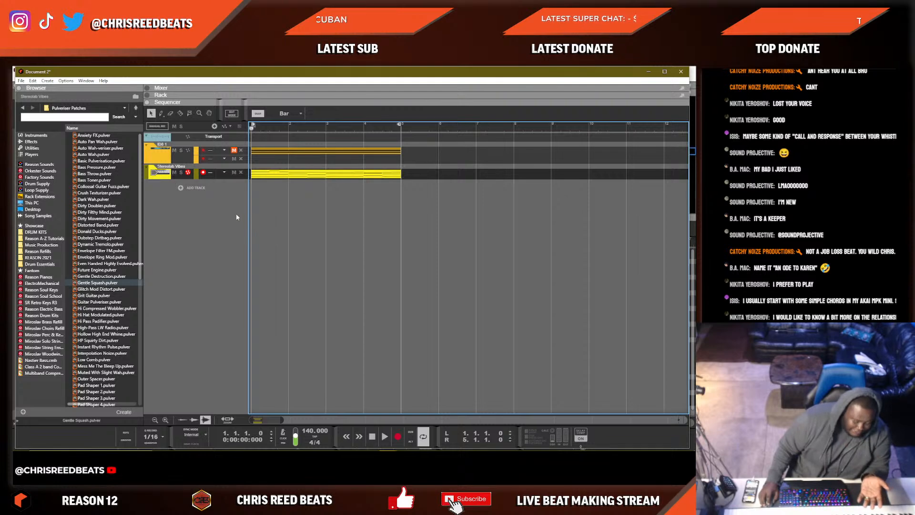
Show the rear of the rack and expand the Stereolab Vibes Combinator's devices and programmer to reach its CV inputs.
key("F6")
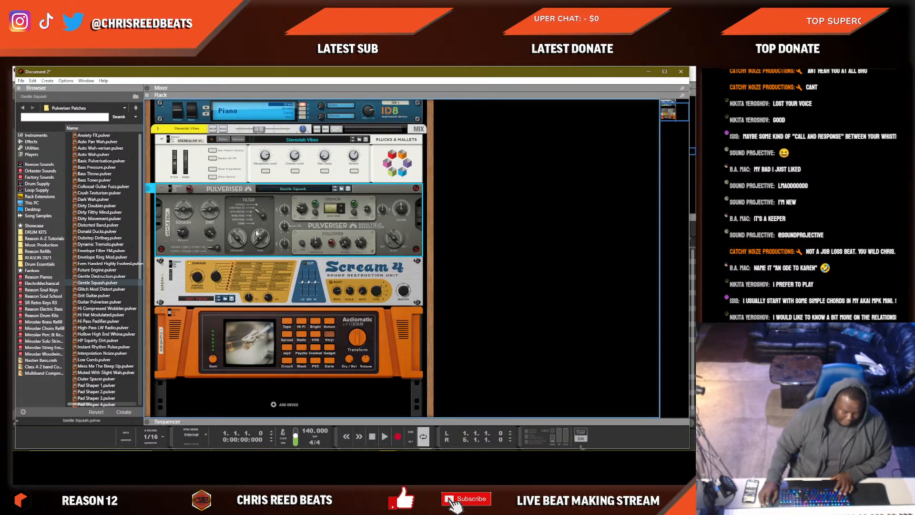
left_click(173, 152)
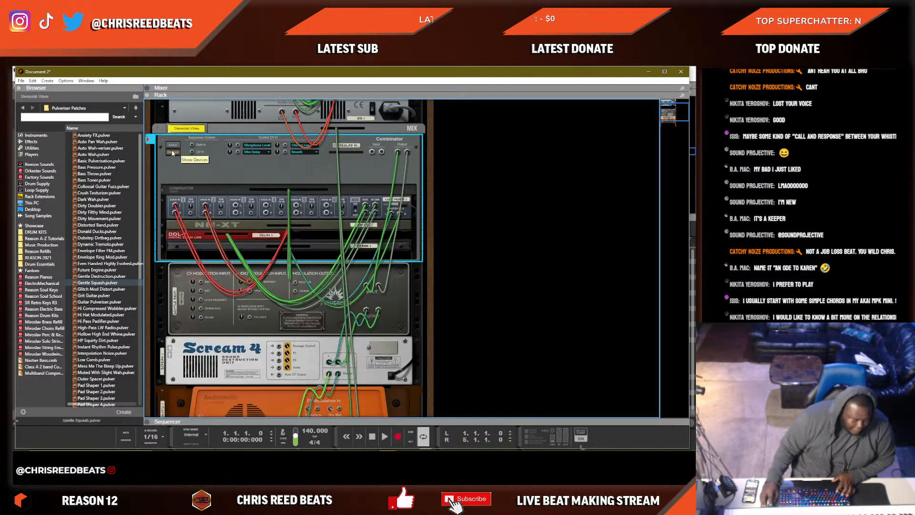
left_click(174, 145)
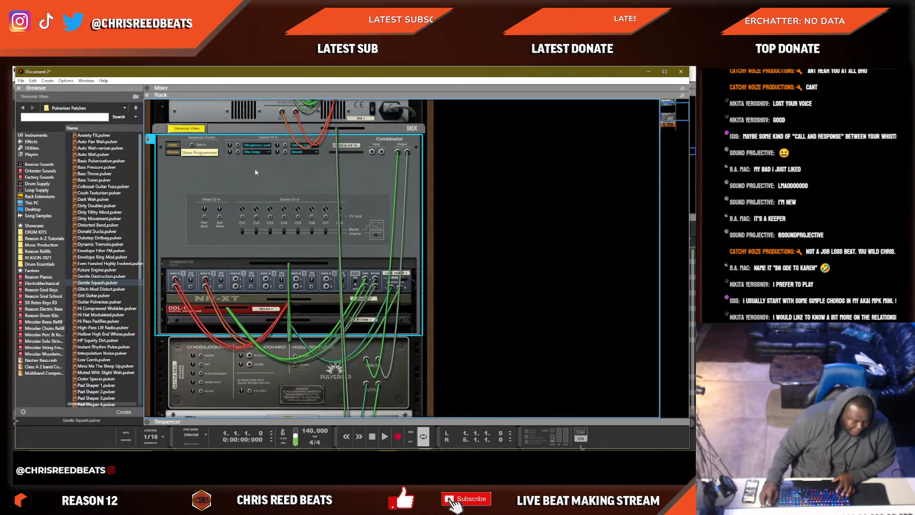
scroll(212, 219, "down", 3)
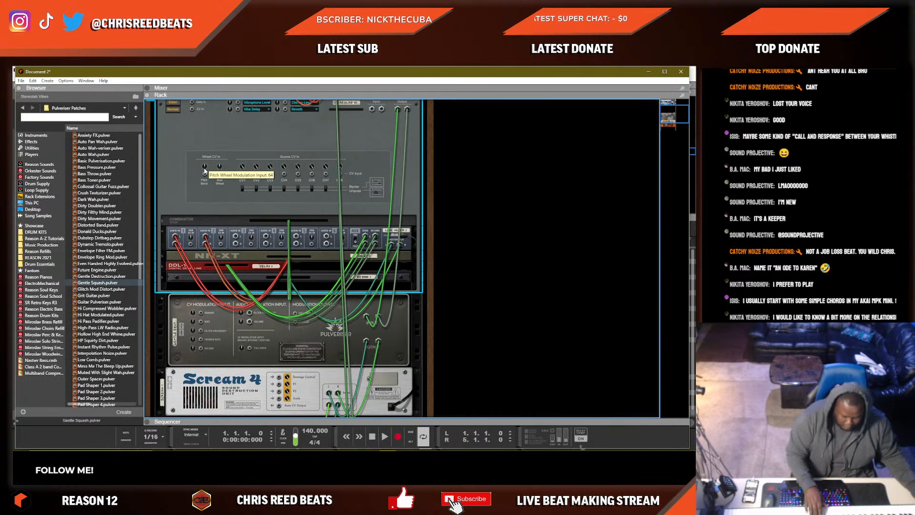
scroll(217, 224, "down", 4)
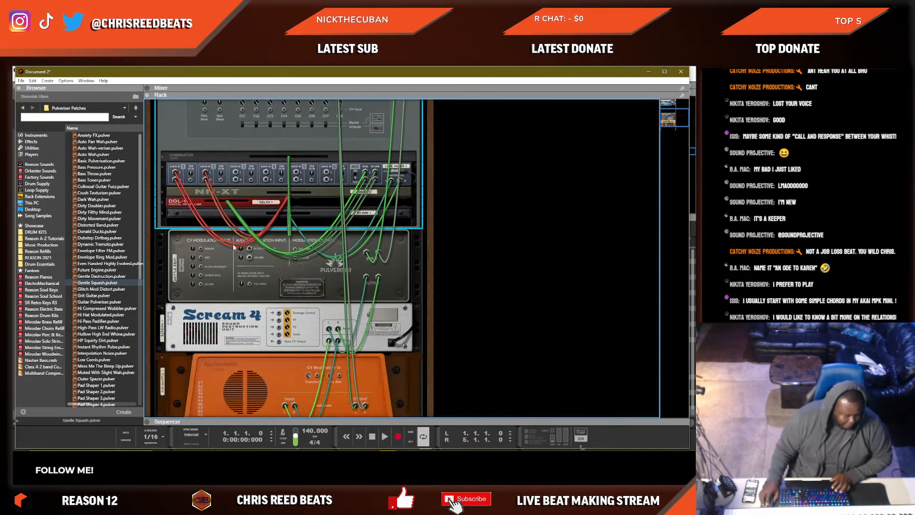
Add a Pulsar Dual LFO above the Pulveriser, cable its LFO 1 output to the Stereolab Vibes pitch wheel CV input, and play the loop.
left_click(212, 237)
right_click(210, 239)
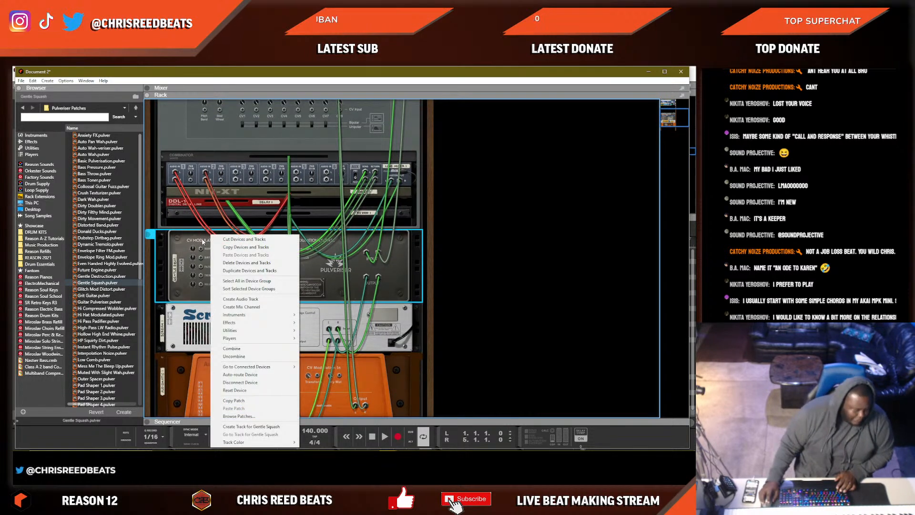
left_click(32, 148)
left_click_drag(103, 160, 205, 117)
key("Tab")
key("space")
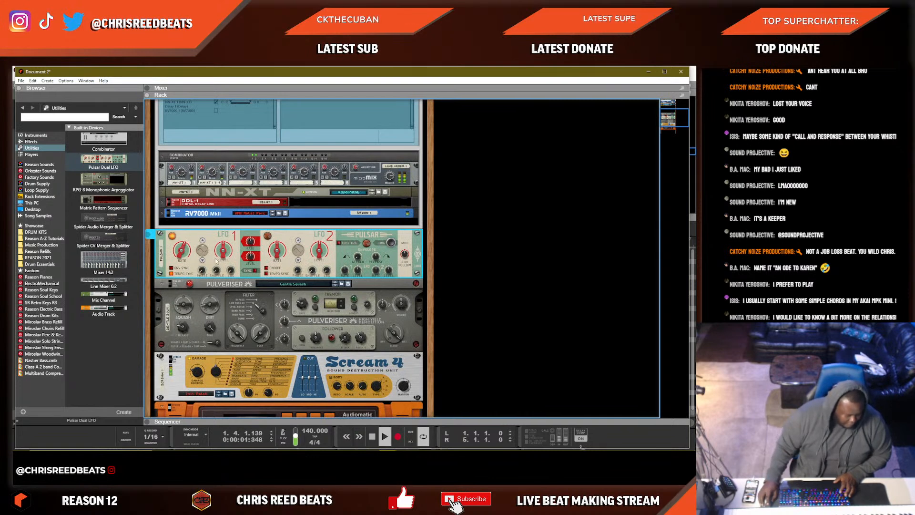
Fine-tune the Pulsar's LFO 1 level during playback, check the Audiomatic's Transform amount, and stop the loop.
left_click_drag(222, 254, 221, 258)
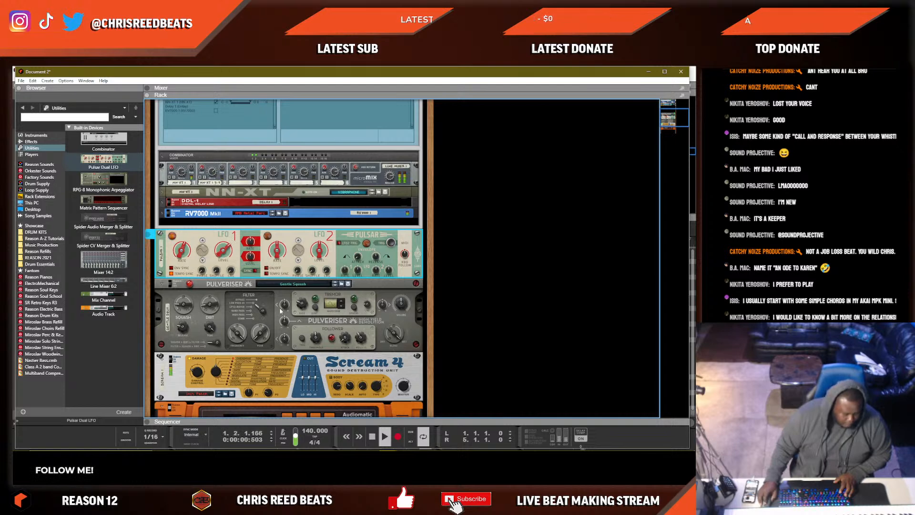
scroll(301, 317, "down", 1)
scroll(301, 317, "down", 3)
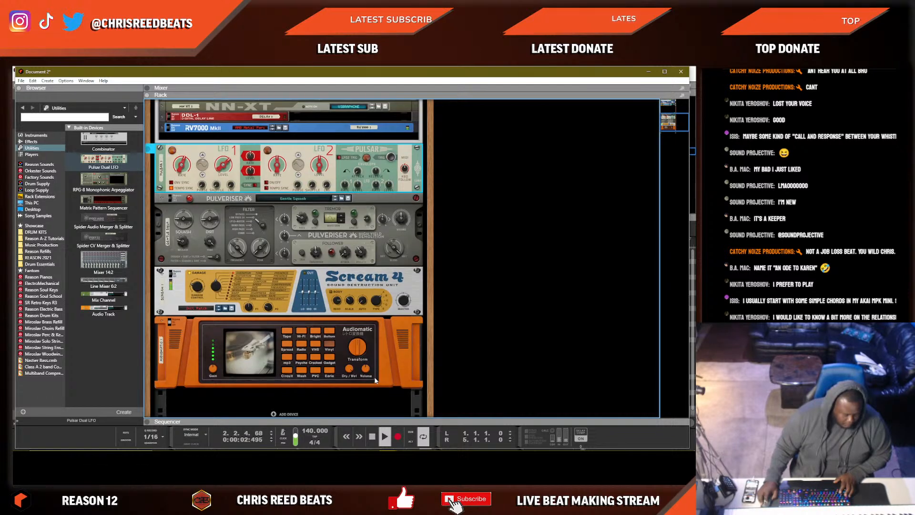
left_click(365, 342)
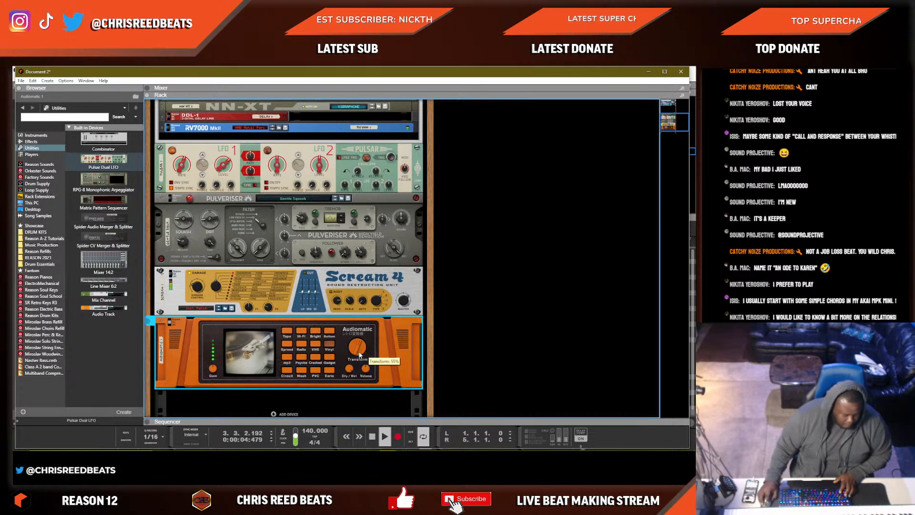
scroll(320, 309, "up", 1)
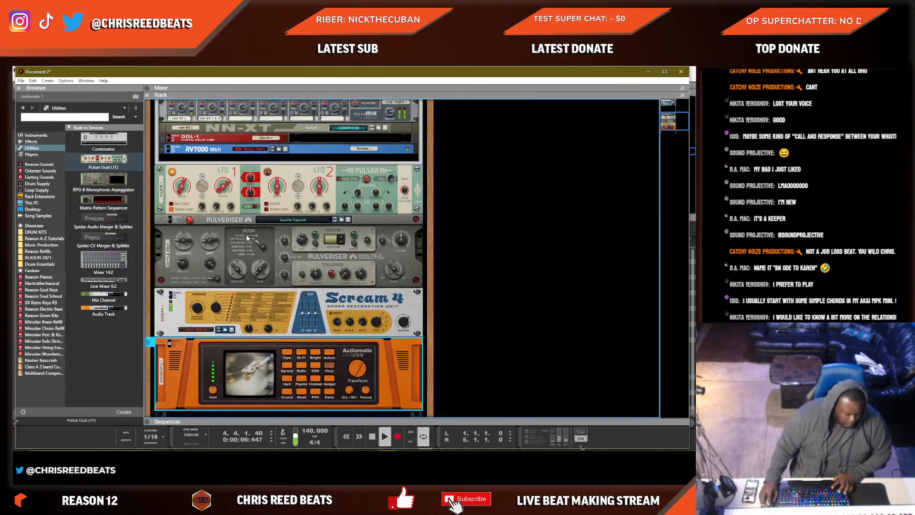
key("space")
Combine the Pulsar, Pulveriser, Scream 4 and Audiomatic into a new Combinator.
left_click(409, 178)
scroll(408, 200, "up", 2)
scroll(407, 233, "down", 2)
left_click(407, 236, "shift")
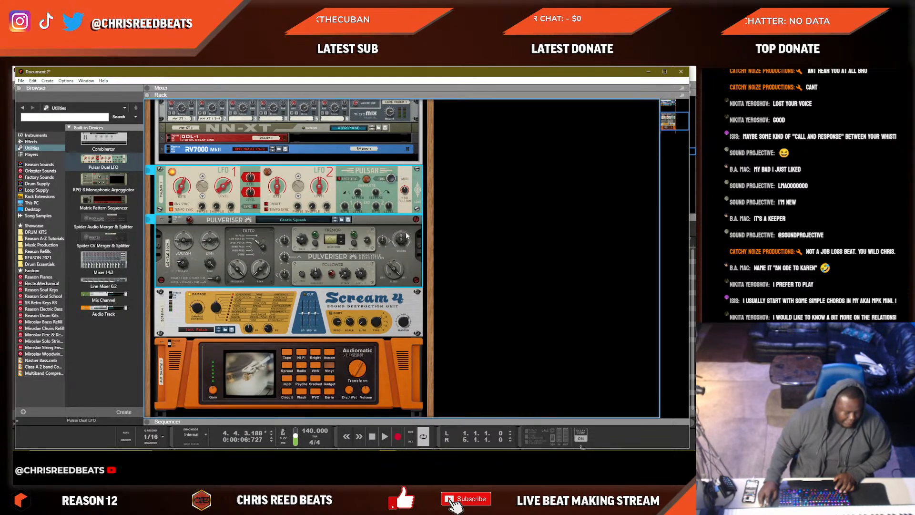
left_click(413, 293, "shift")
left_click(411, 348, "shift")
right_click(411, 350)
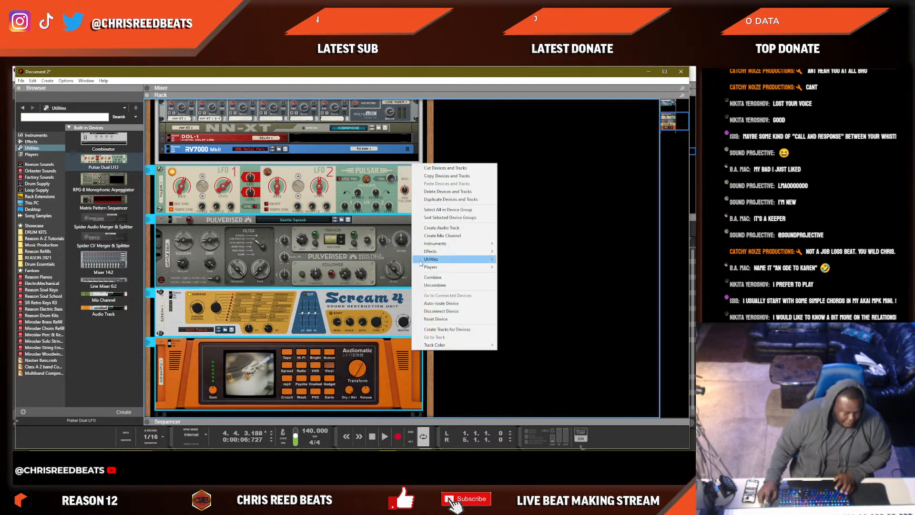
left_click(427, 278)
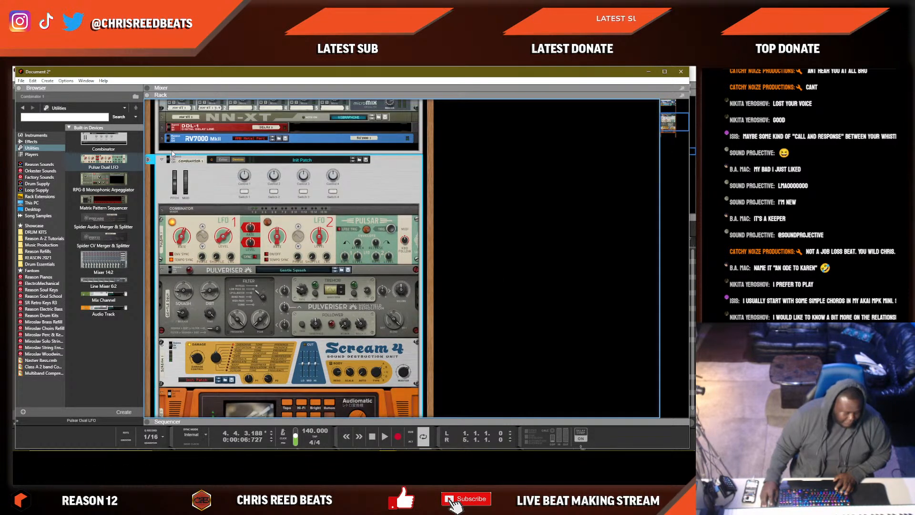
Play the loop through the new Combinator and inspect its cabling on the rear of the rack.
key("space")
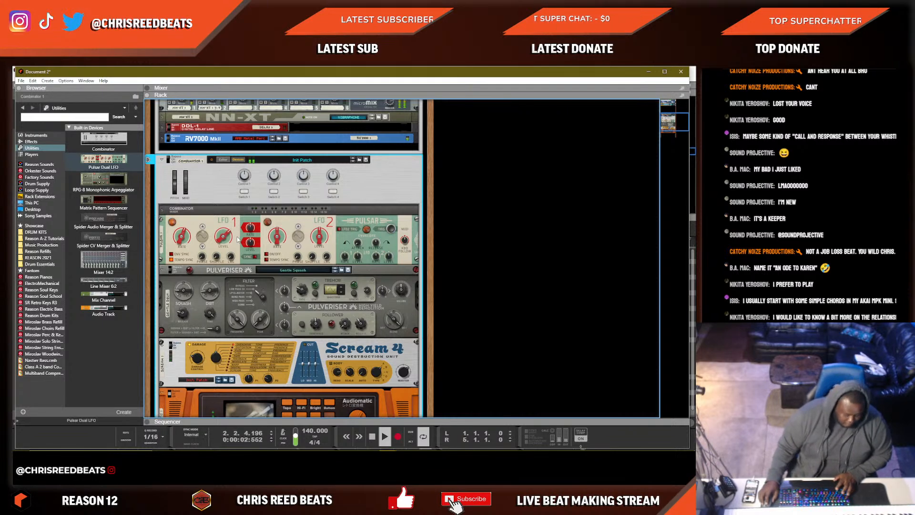
key("Tab")
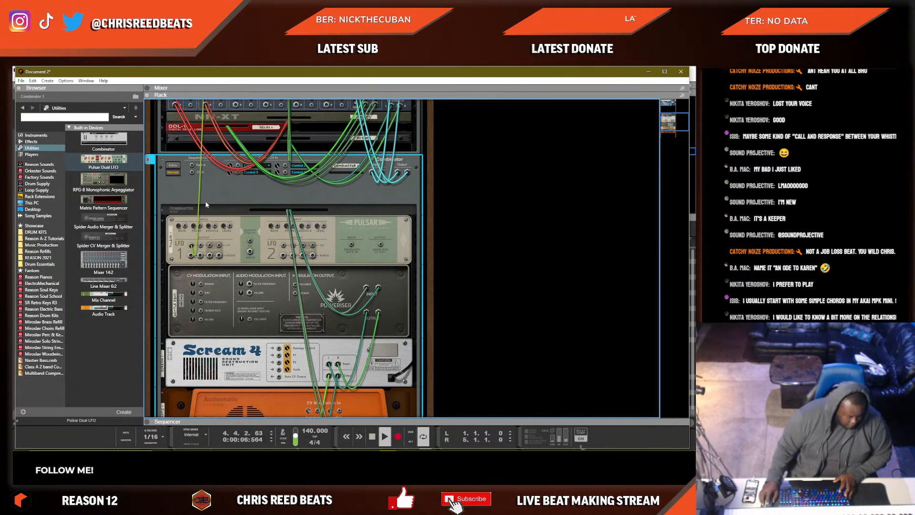
key("Tab")
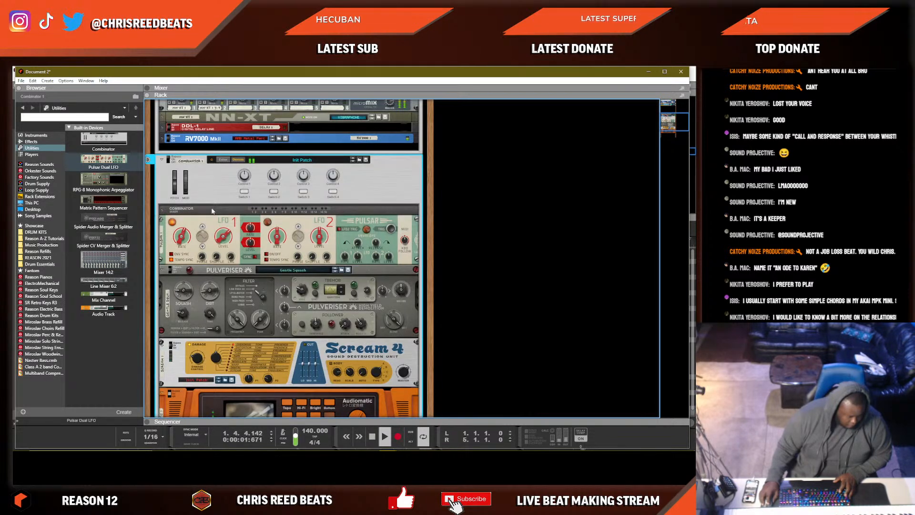
Reroute the Pulsar's LFO 1 output cable from the Stereolab Vibes to Combinator 1's pitch wheel CV input.
key("Tab")
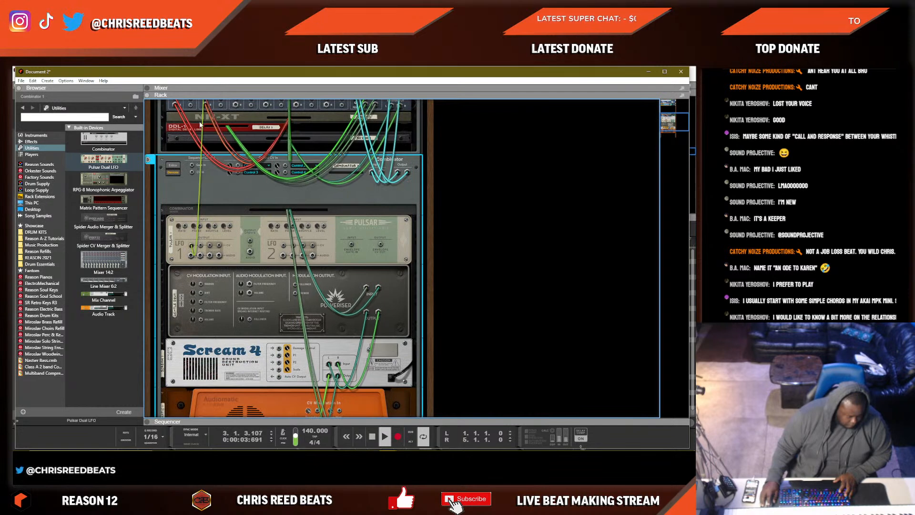
scroll(209, 174, "up", 2)
scroll(209, 175, "up", 5)
left_click_drag(208, 186, 268, 340)
left_click(177, 315)
scroll(209, 316, "down", 1)
scroll(210, 317, "down", 2)
scroll(209, 317, "up", 3)
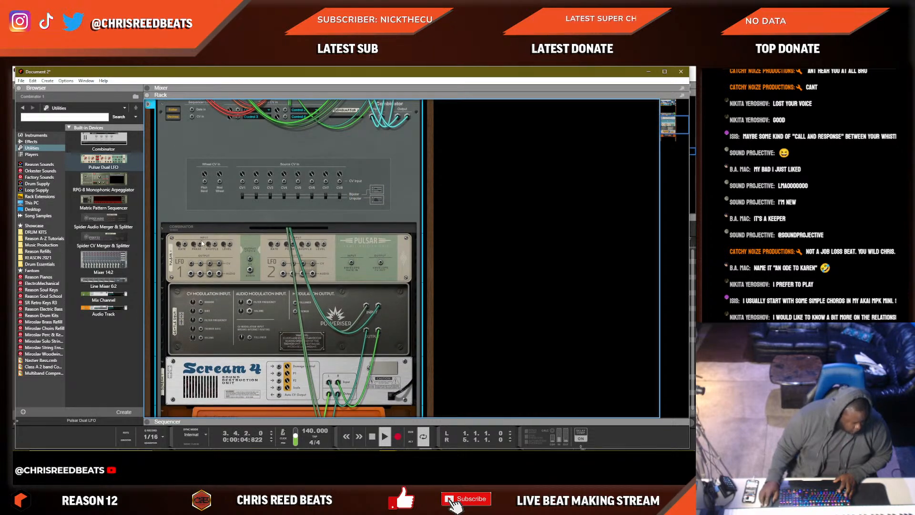
mouse_move(205, 183)
left_mouse_down()
mouse_move(209, 329)
mouse_move(208, 187)
mouse_move(193, 179)
left_mouse_up()
scroll(213, 293, "down", 3)
key("Tab")
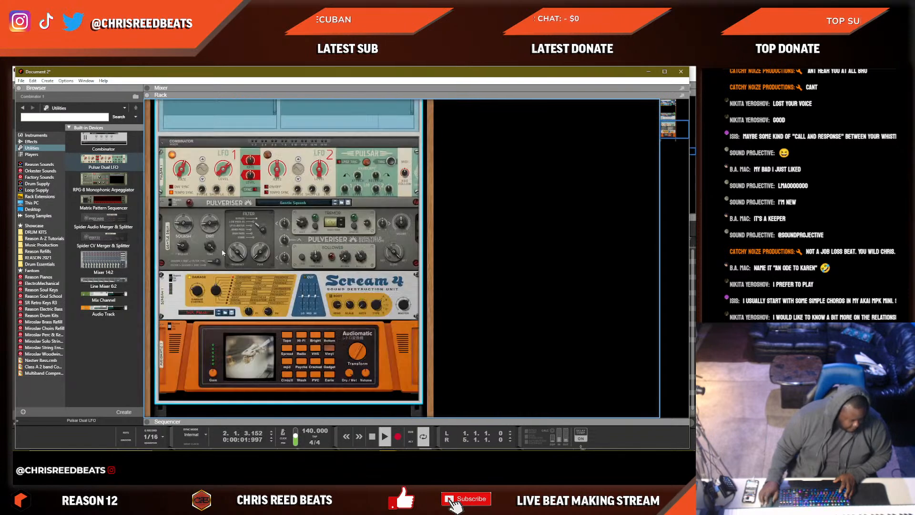
Try a different Pulsar LFO 1 level during playback and check Combinator 1's CV cabling on the rear of the rack.
scroll(205, 178, "up", 5)
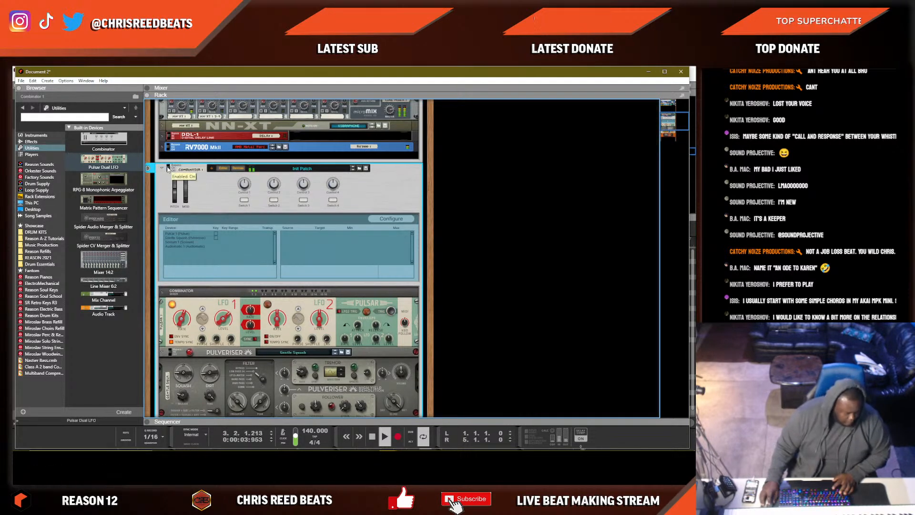
left_click(220, 319)
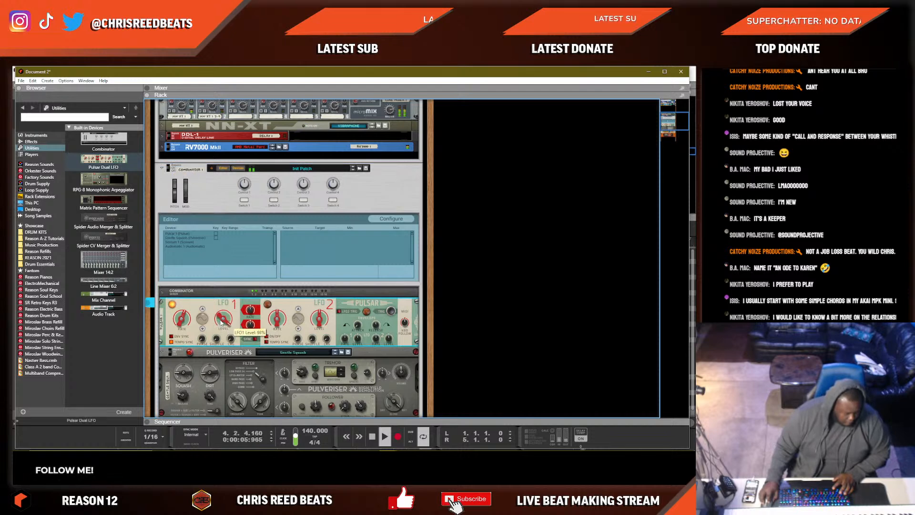
left_click(180, 197)
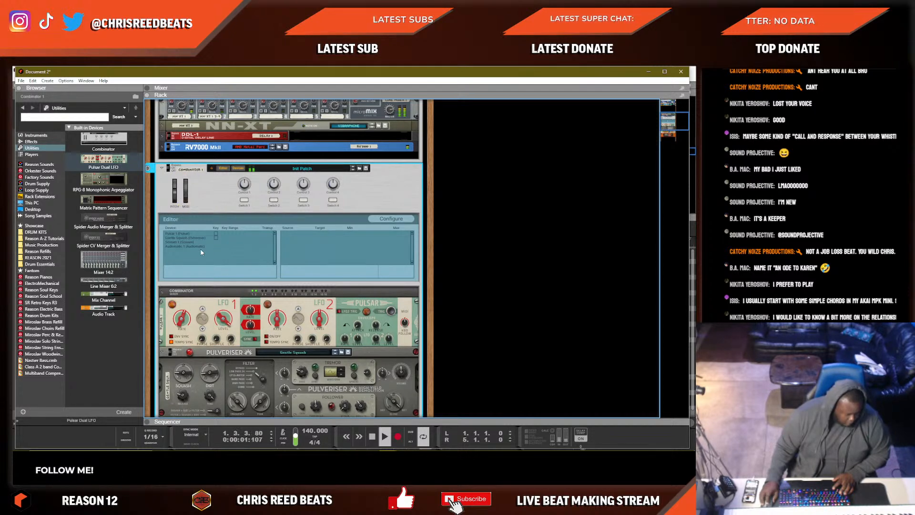
key("Tab")
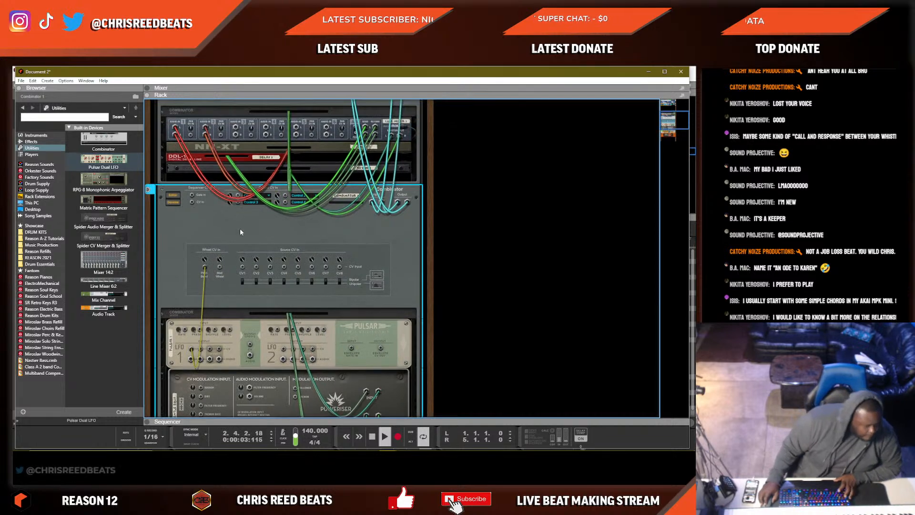
key("Tab")
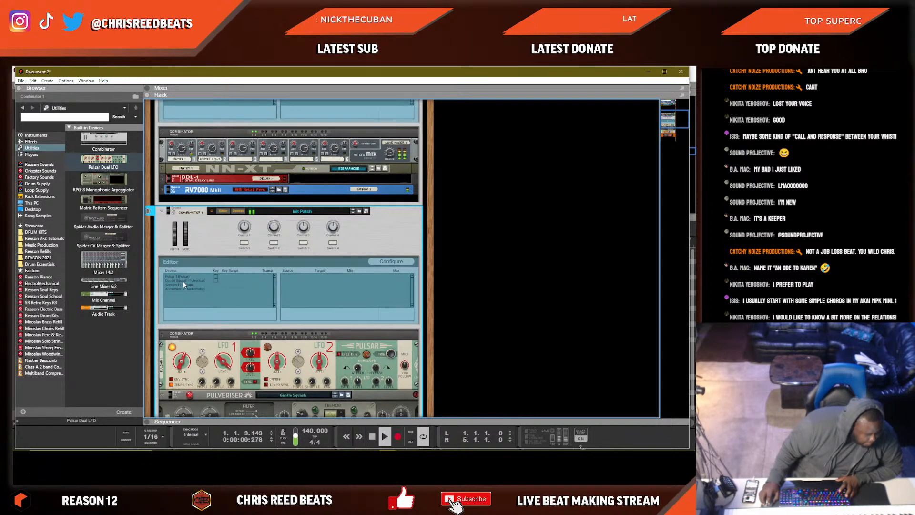
Move the Pulsar's LFO 1 cable from Combinator 1 back to the Stereolab Vibes pitch wheel CV input.
key("Tab")
left_click_drag(204, 288, 205, 257)
scroll(210, 212, "up", 4)
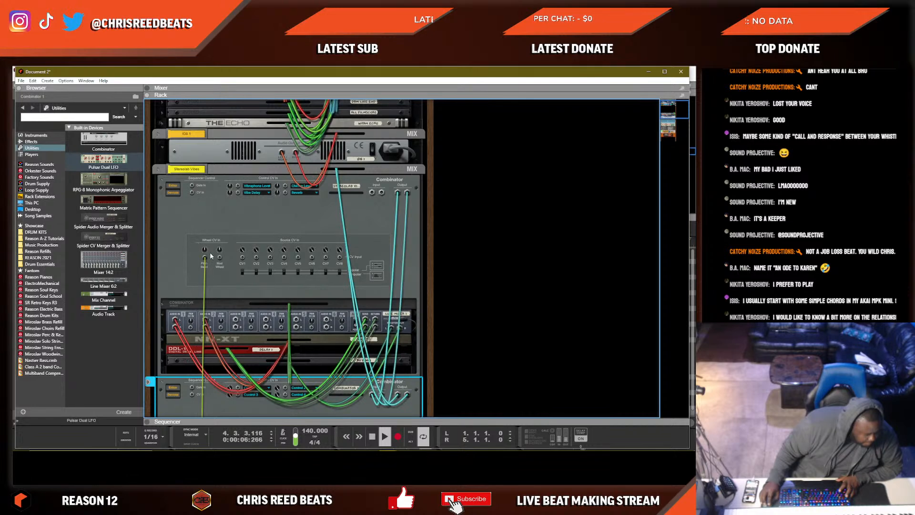
key("Tab")
scroll(221, 266, "down", 2)
scroll(219, 258, "down", 5)
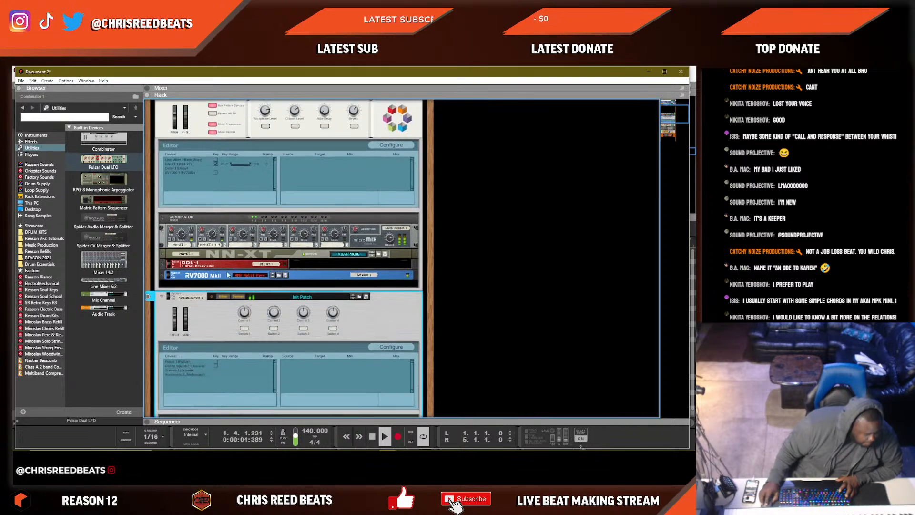
Adjust the Pulsar's LFO 1 rate and set its level to 70% while the loop plays.
left_click(189, 321)
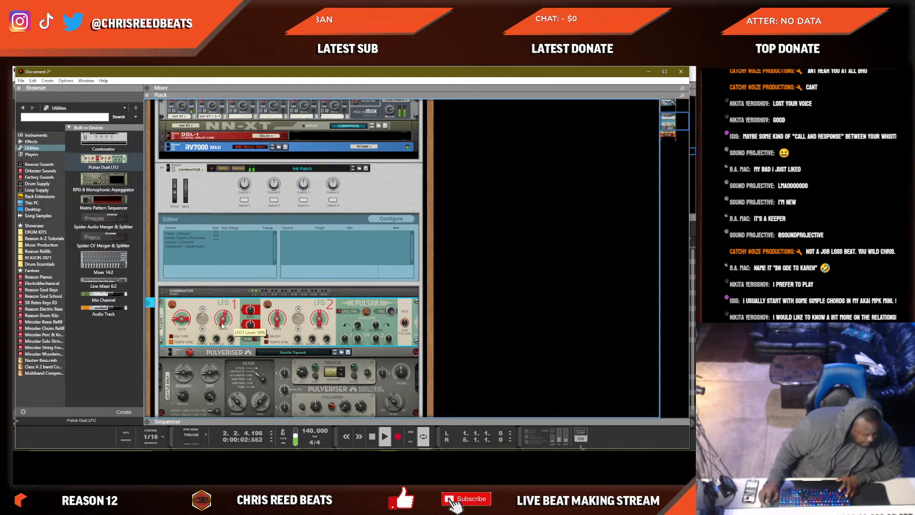
left_click_drag(222, 325, 223, 324)
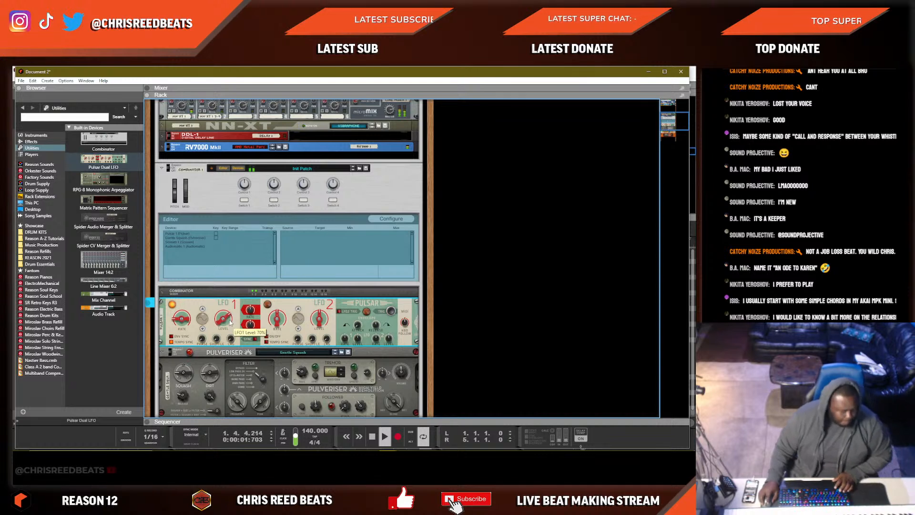
left_click_drag(220, 323, 221, 320)
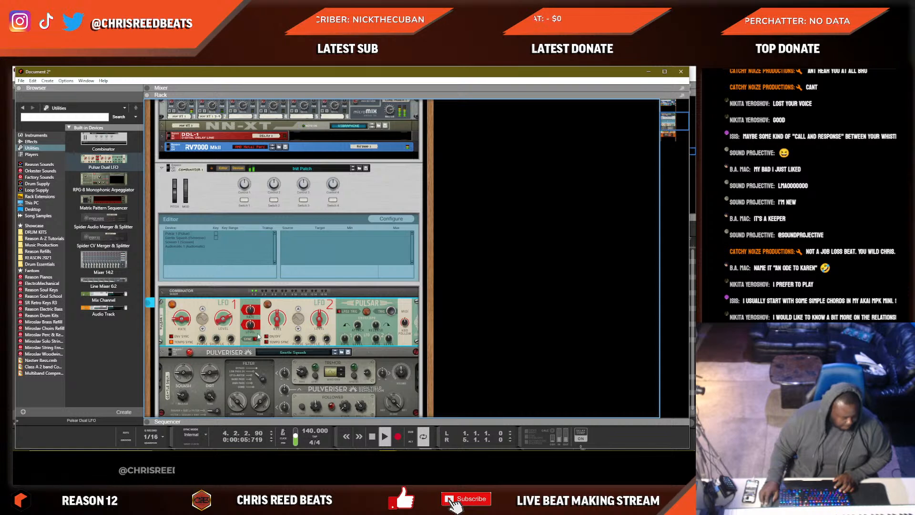
Bypass Combinator 1 during playback to compare the sound without its effects, and stop the loop.
scroll(257, 337, "down", 5)
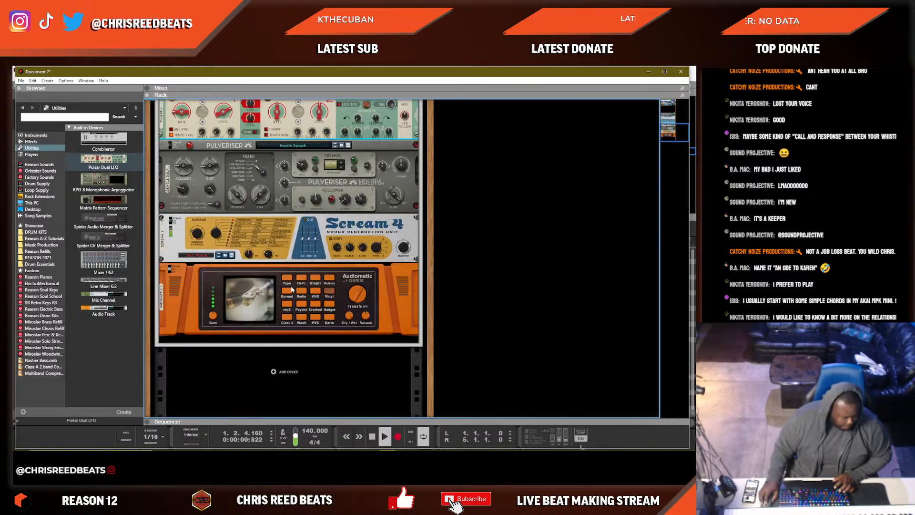
scroll(294, 296, "up", 5)
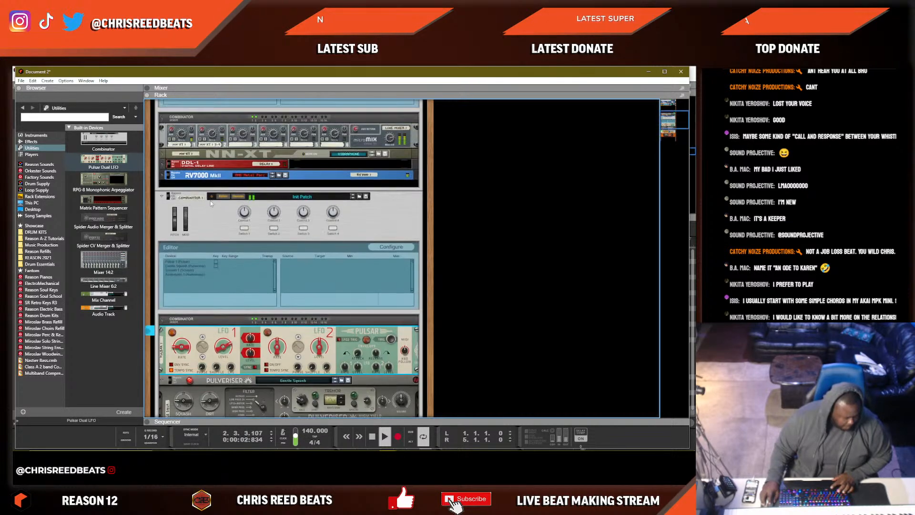
left_click(171, 198)
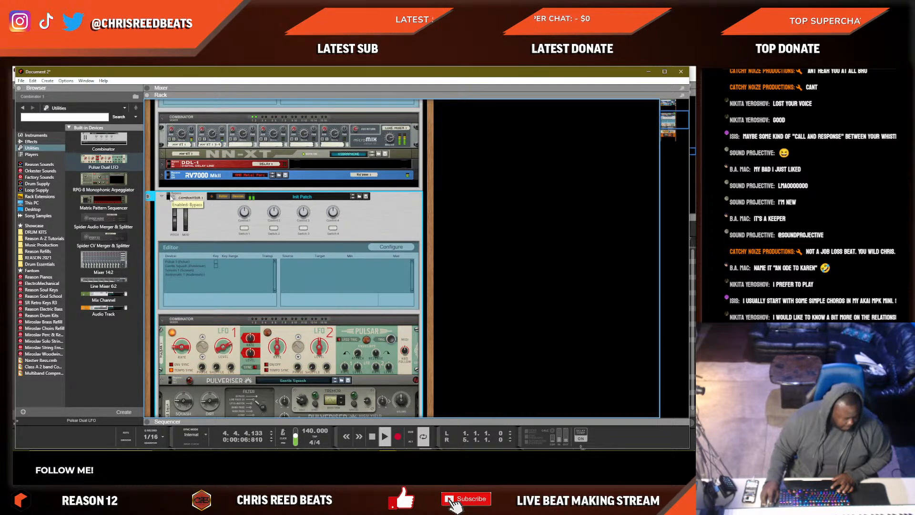
key("space")
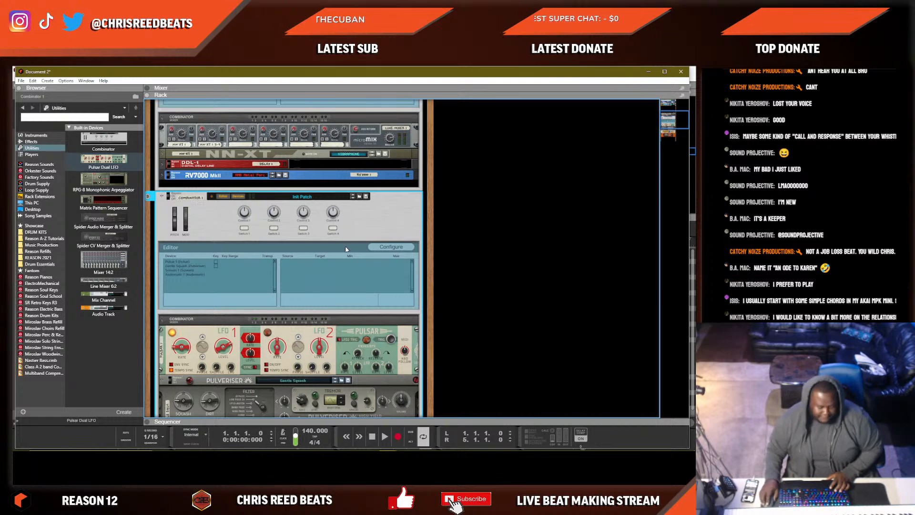
Add an ECF-42 Envelope Controlled Filter below the Audiomatic and adjust its frequency during playback.
scroll(338, 253, "down", 5)
right_click(307, 334)
mouse_move(341, 247)
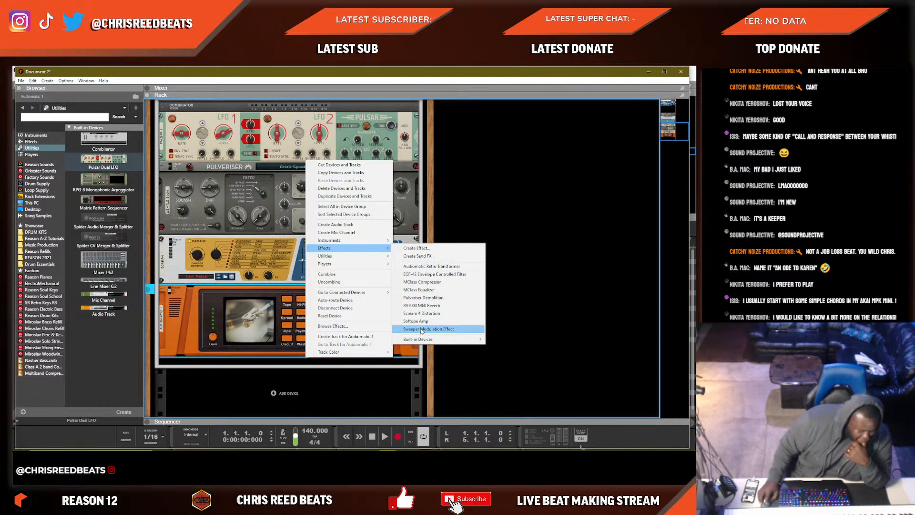
left_click(431, 276)
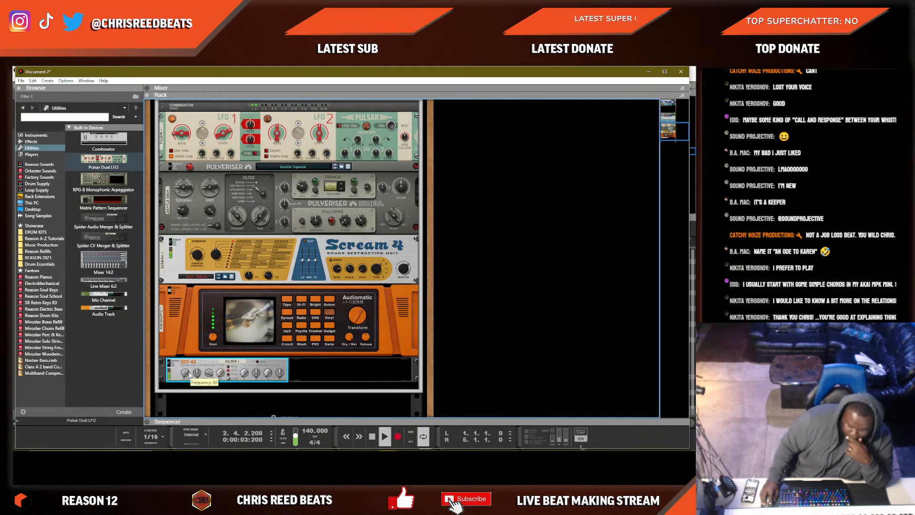
left_click_drag(198, 377, 185, 375)
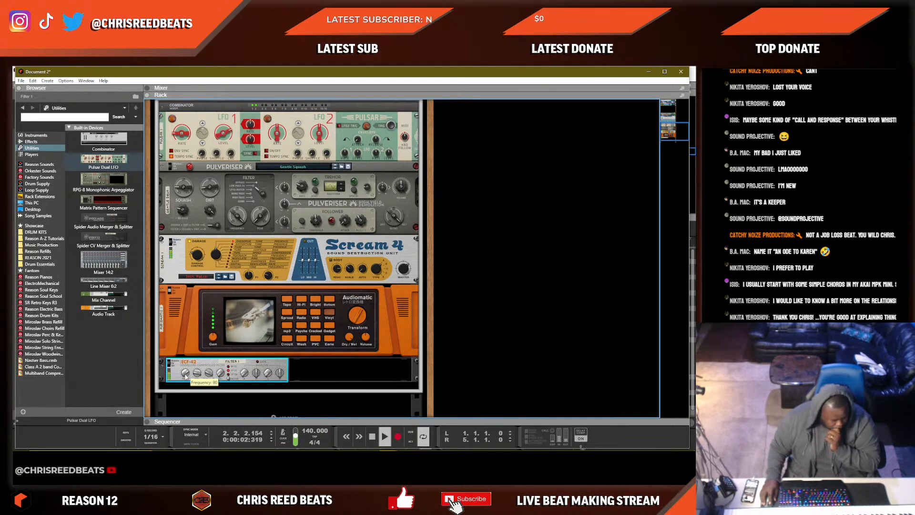
Fine-tune the Pulsar's LFO 1 level to 70%, replay the loop in the sequencer view and stop it.
left_click(226, 134)
key("space")
mouse_move(224, 138)
left_click_drag(224, 138, 225, 140)
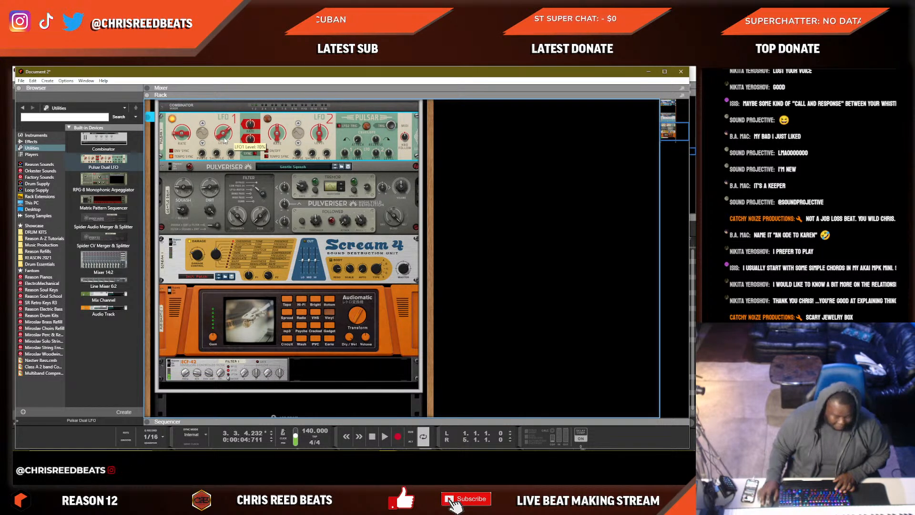
key("space")
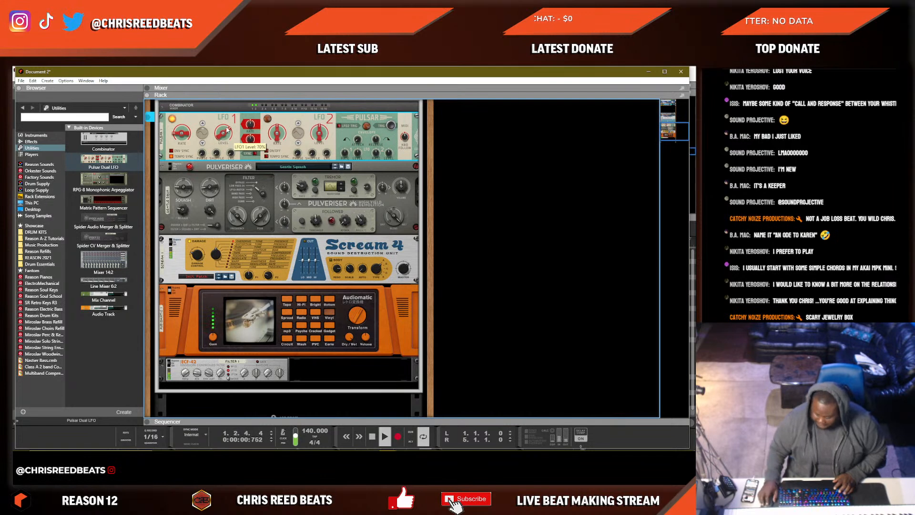
key("F7")
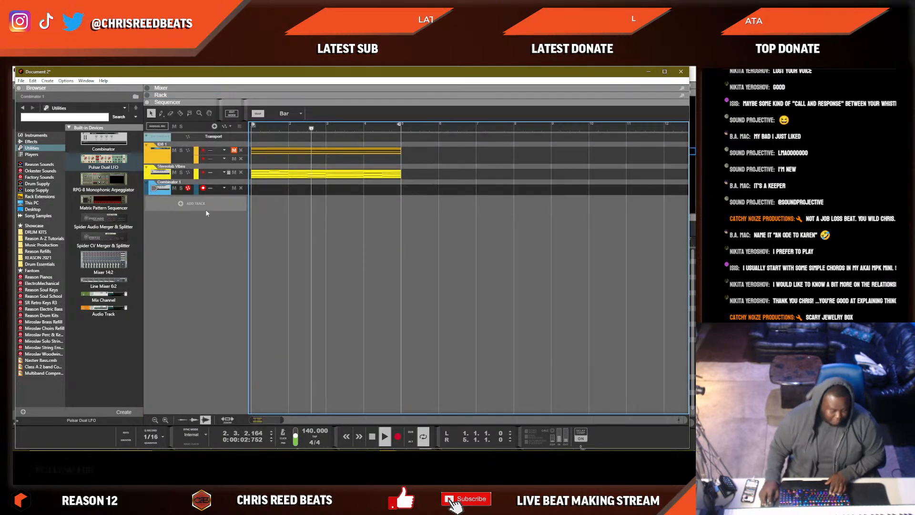
key("space")
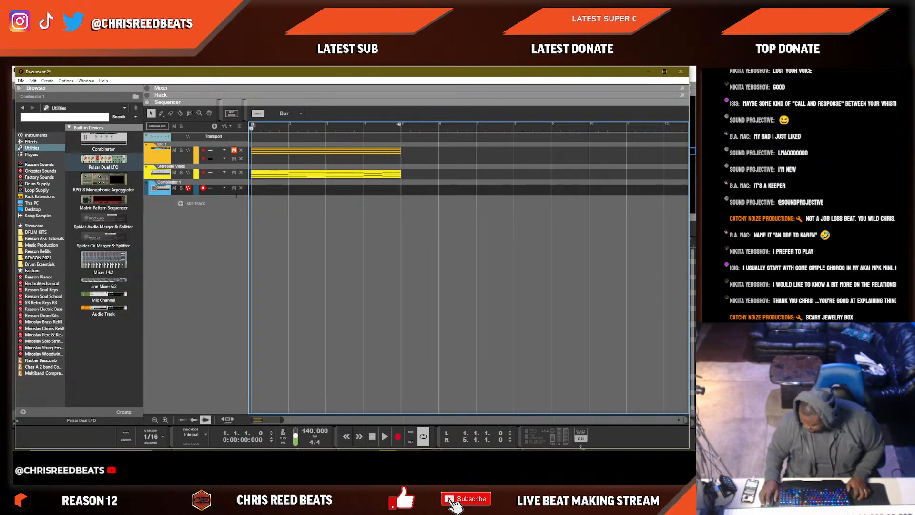
right_click(214, 208)
mouse_move(245, 220)
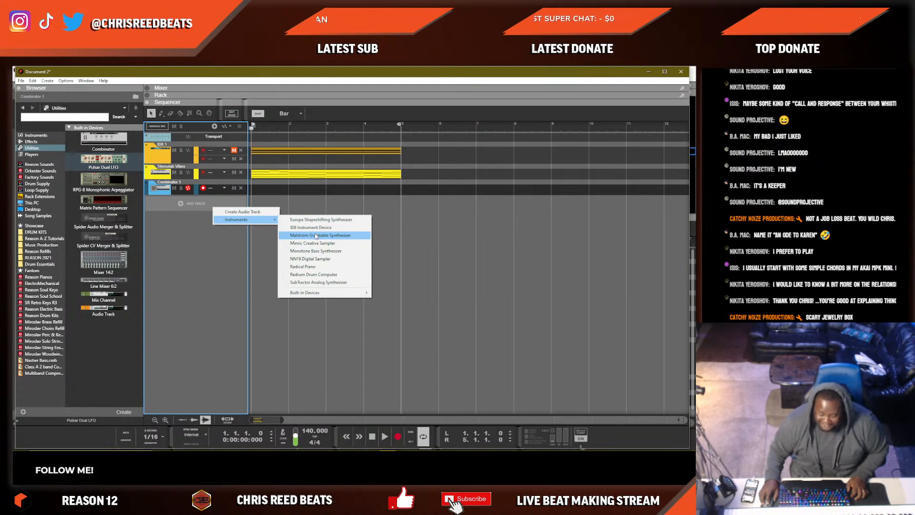
left_click(456, 254)
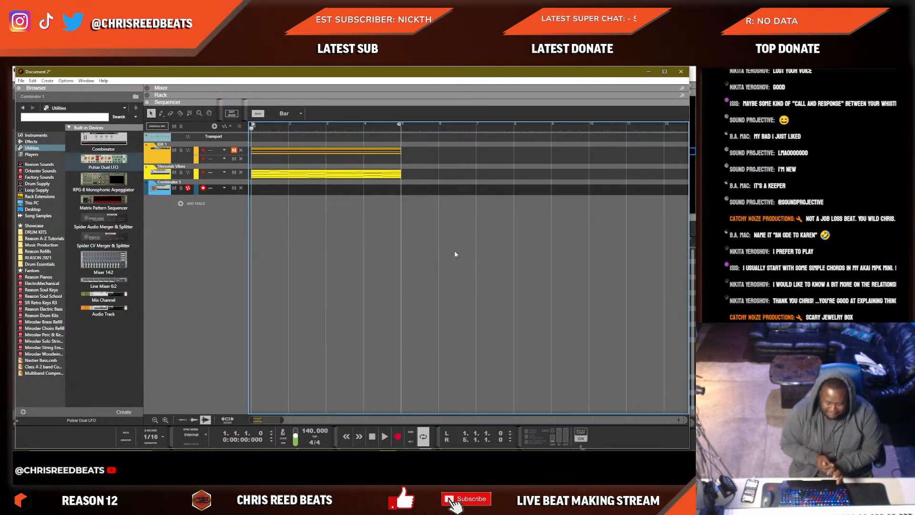
Move the ID8 1 clip to start at bar 5 and delete the track's empty second note lane.
left_click_drag(256, 151, 422, 152)
left_click(216, 161)
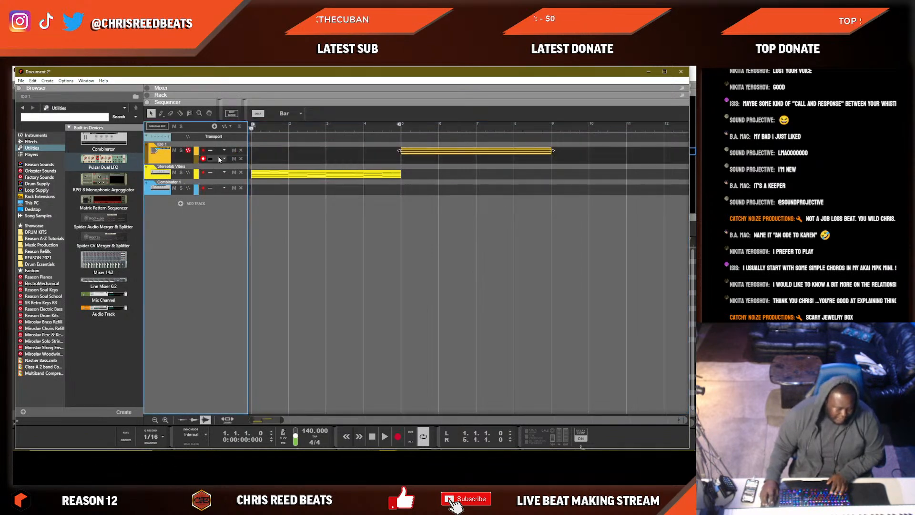
left_click(241, 159)
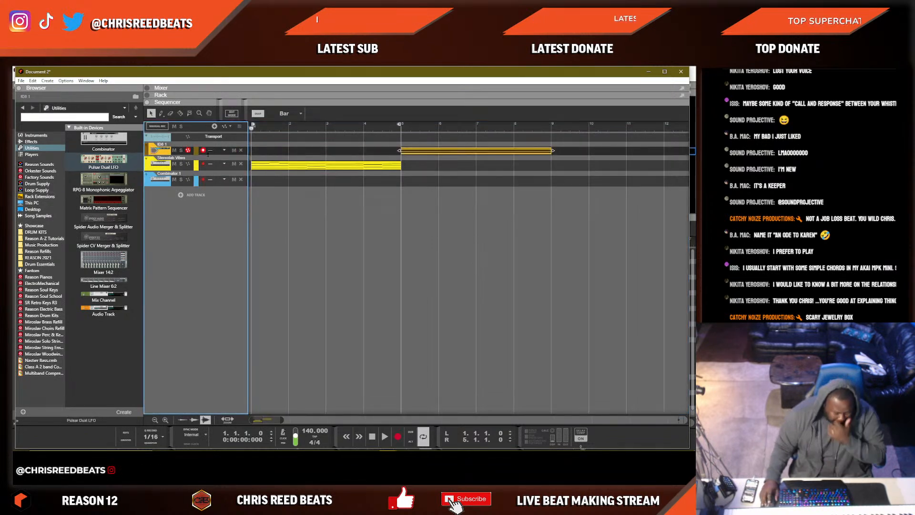
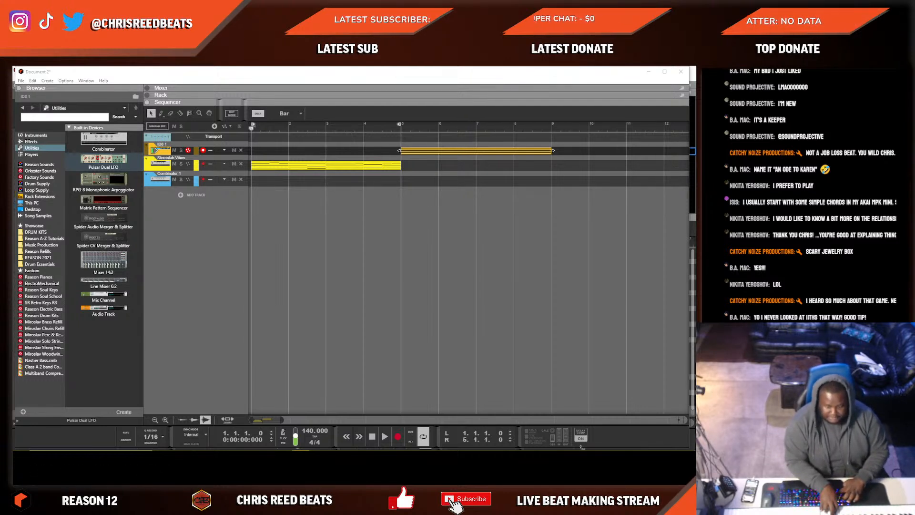
Examine the ID8 1 track's notes in Edit mode, look over the rack, and return to the sequencer arrangement.
left_click(368, 303)
key("F6+F7")
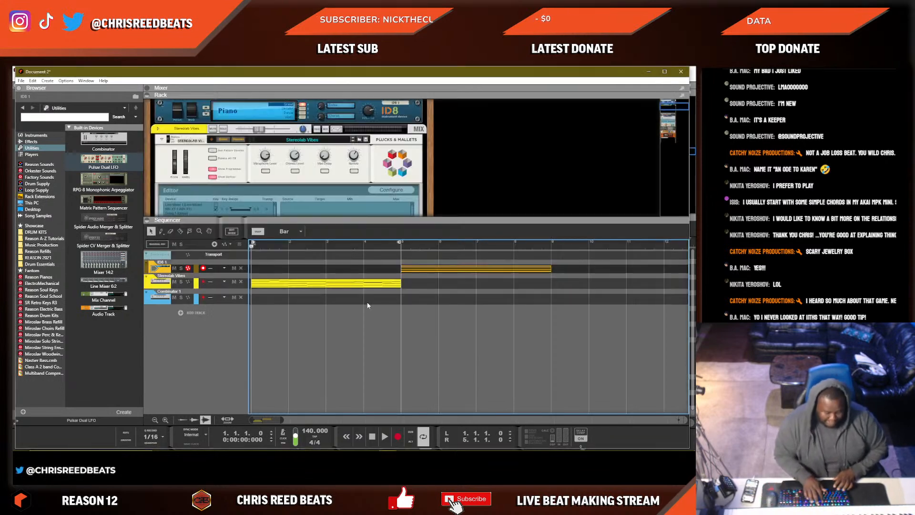
key("F7")
key("shift+Tab")
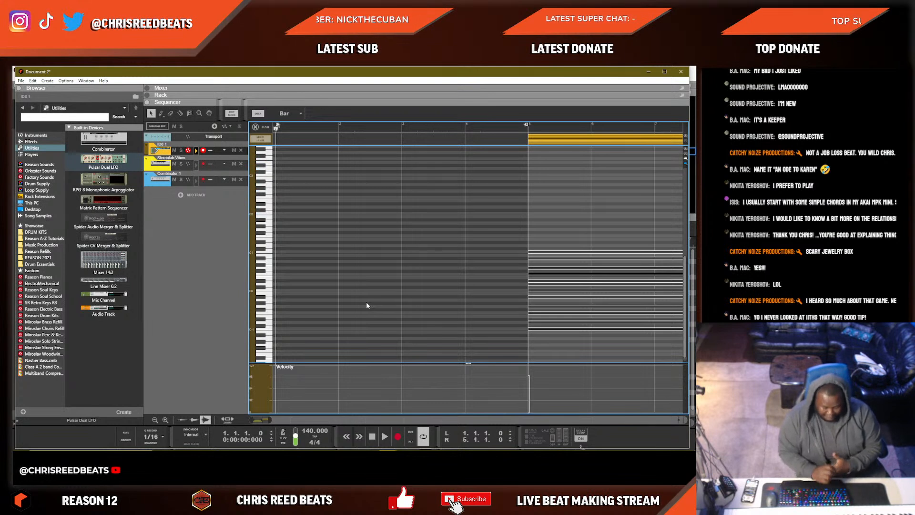
scroll(367, 302, "up", 5)
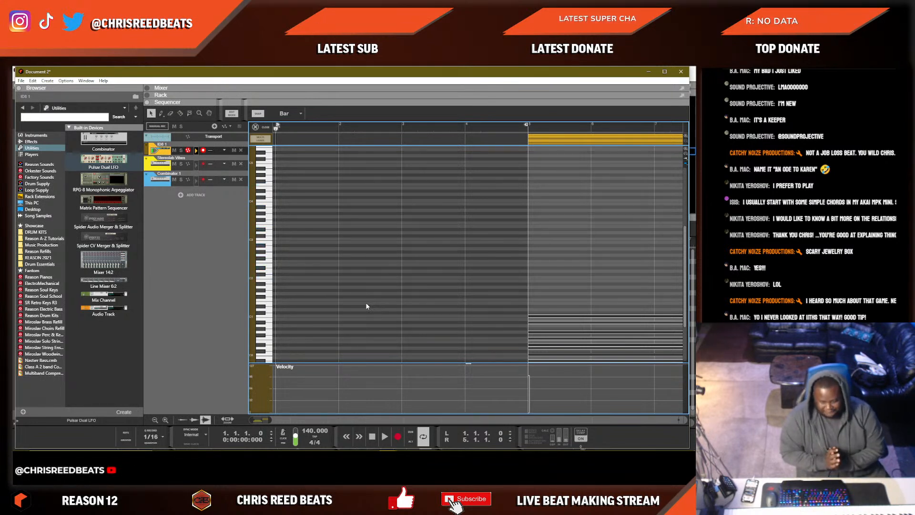
key("space")
key("space")
key("ctrl+e")
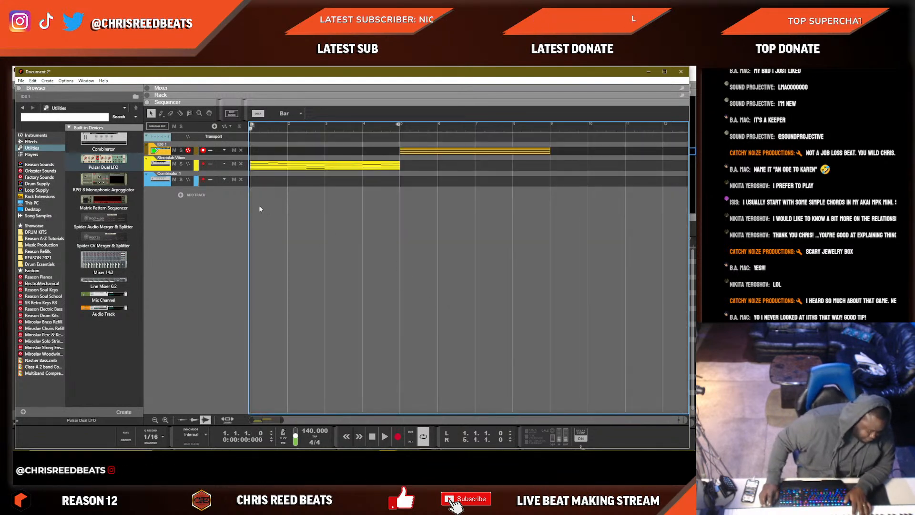
key("F6")
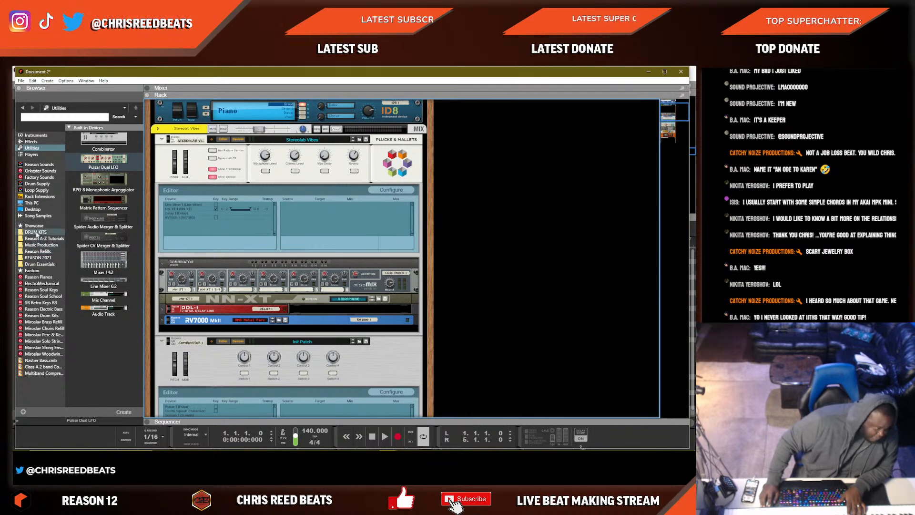
key("F7")
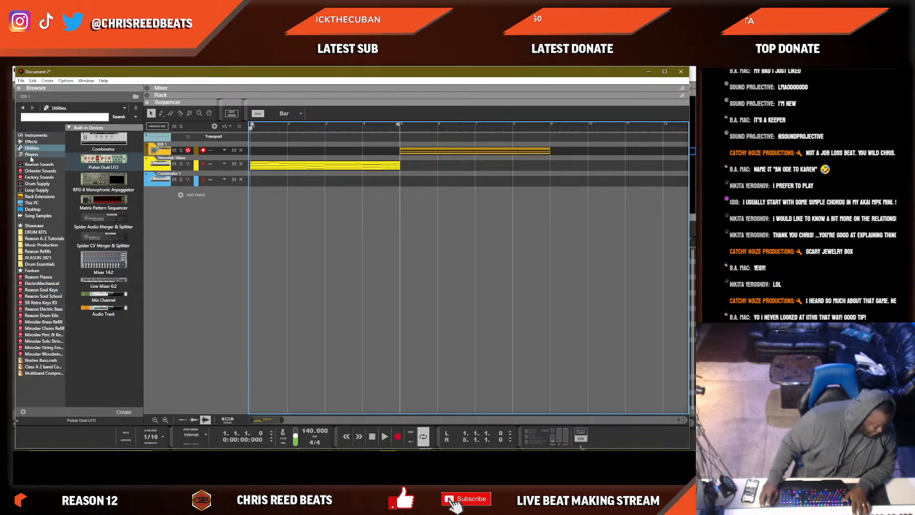
Look through the built-in effects and instruments and add a piano track with the Downright patch from Natural Pianos.
left_click(35, 136)
left_click(31, 142)
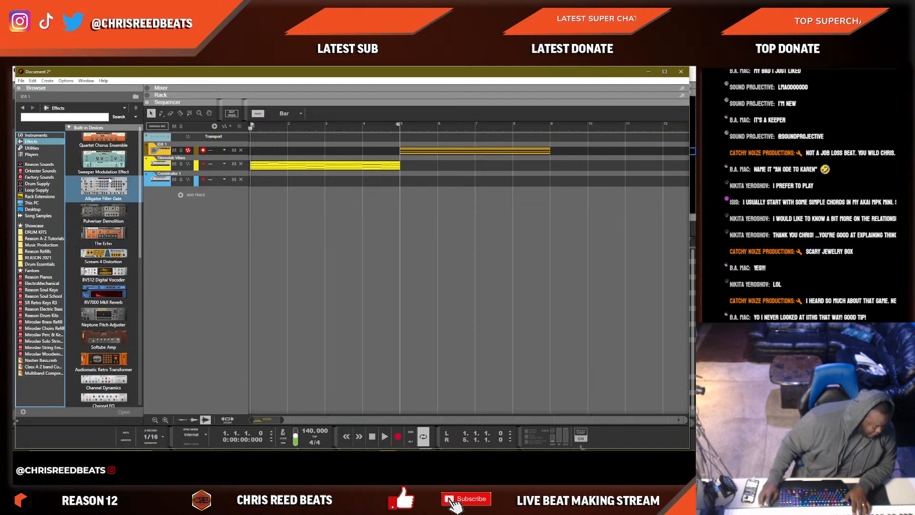
scroll(109, 245, "down", 1)
scroll(109, 245, "down", 3)
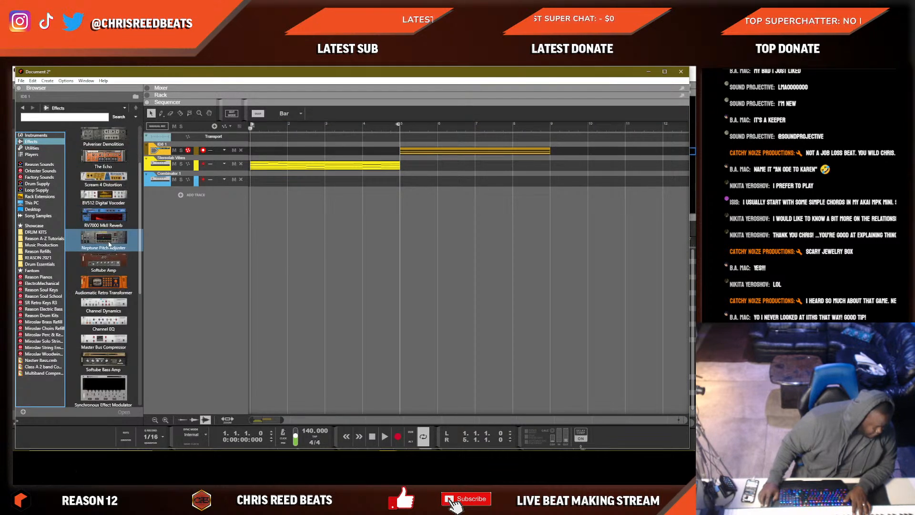
scroll(110, 245, "down", 3)
scroll(109, 245, "down", 7)
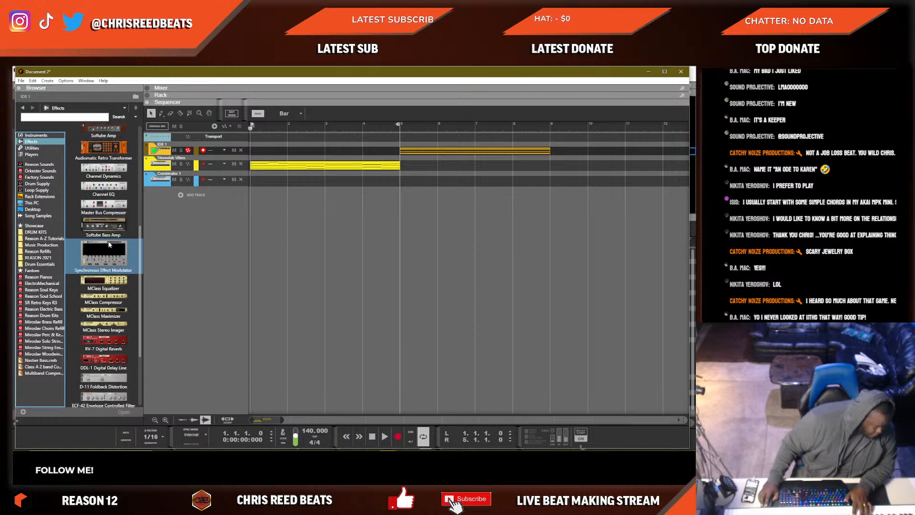
scroll(110, 245, "up", 6)
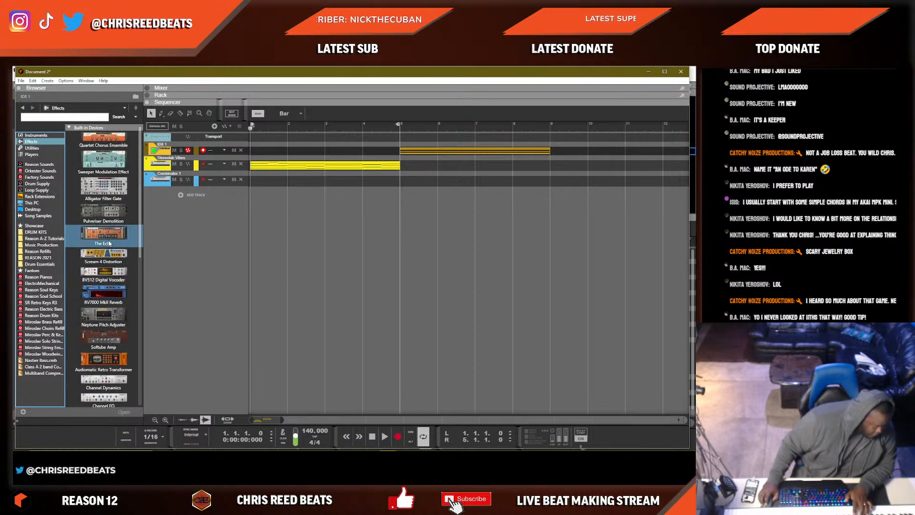
left_click(36, 135)
scroll(106, 231, "down", 12)
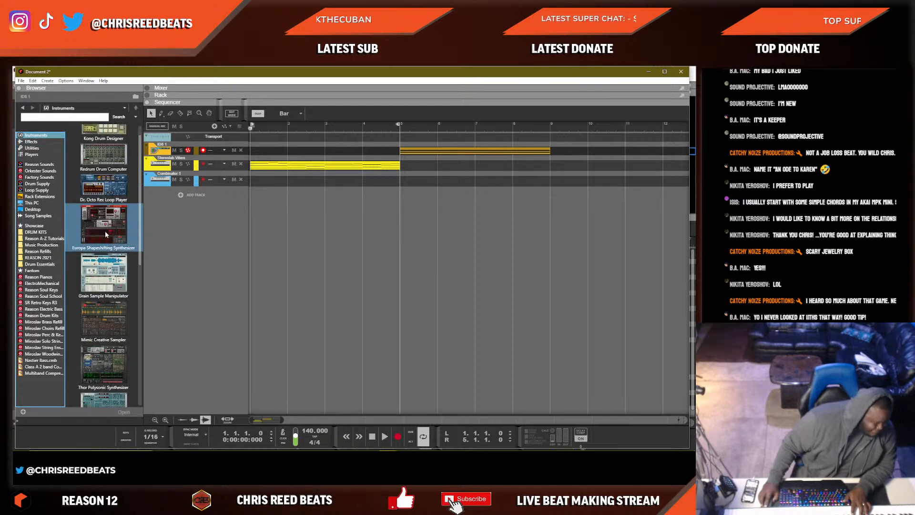
left_click_drag(104, 231, 231, 230)
left_click(111, 218)
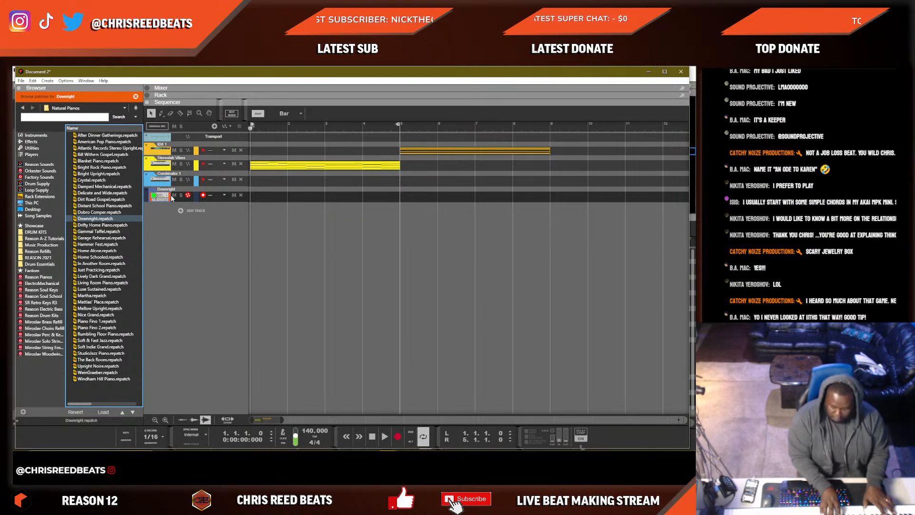
Play the loop, examine the vibes clip's bass notes in Edit mode and return to the arrangement.
key("space")
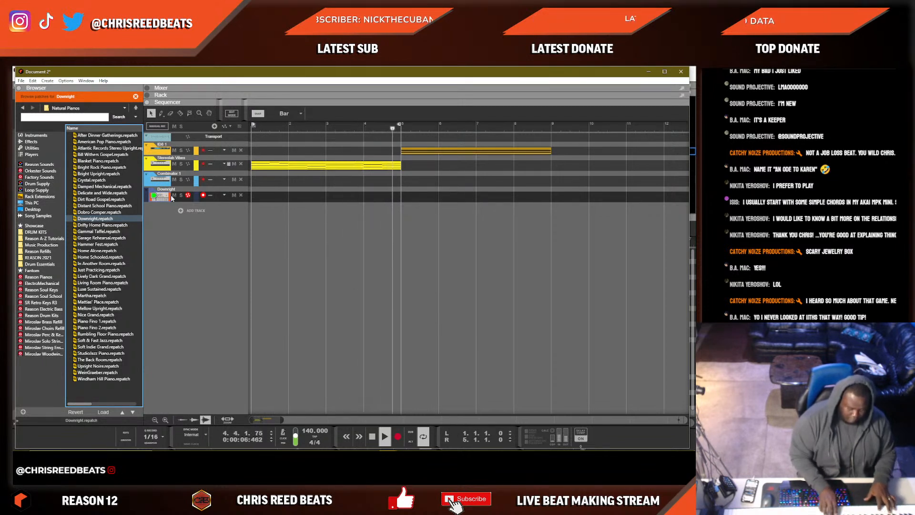
key("space")
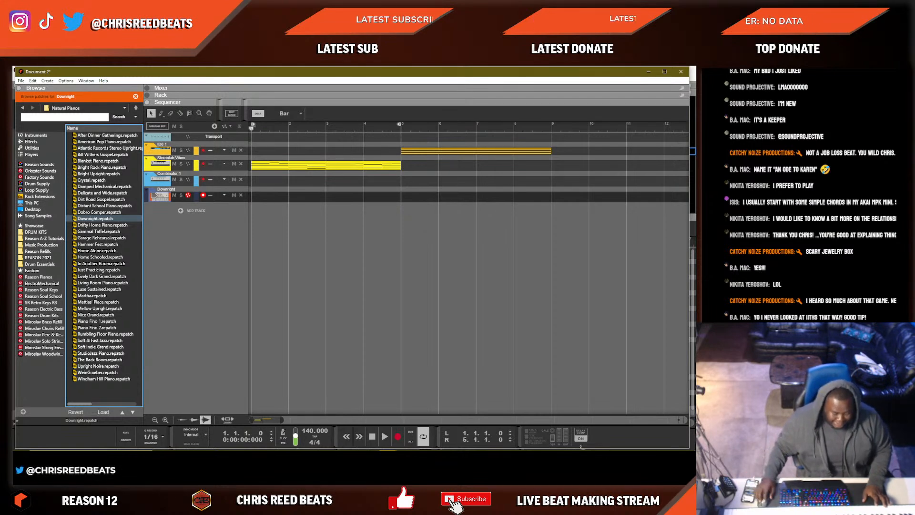
double_click(262, 165)
scroll(535, 247, "down", 1)
left_click(267, 282)
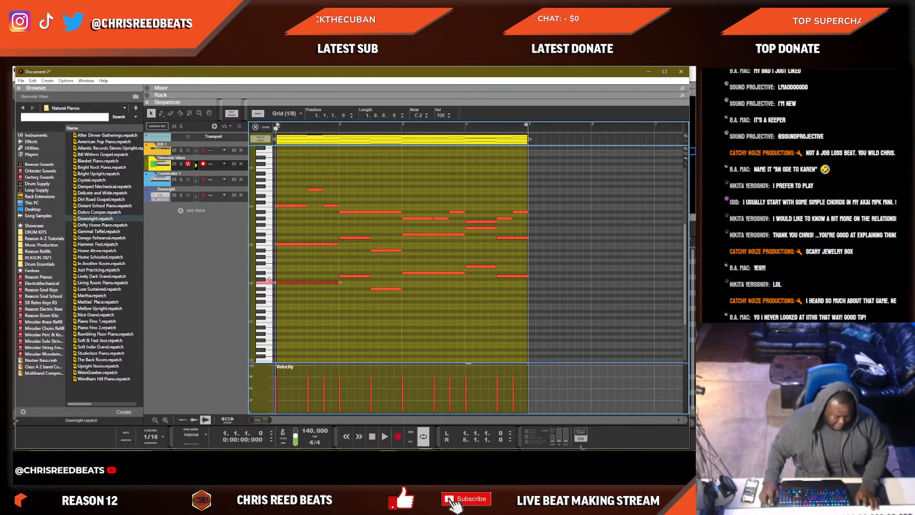
left_click(414, 273)
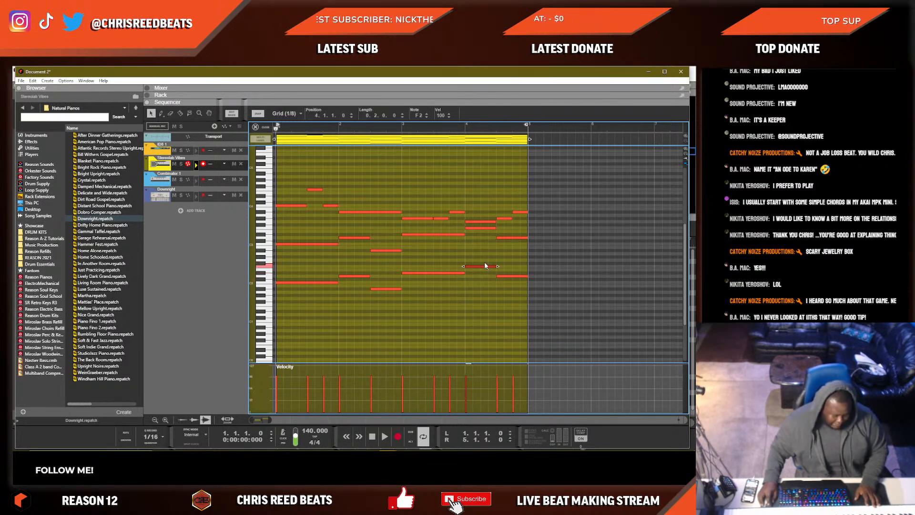
key("ctrl+e")
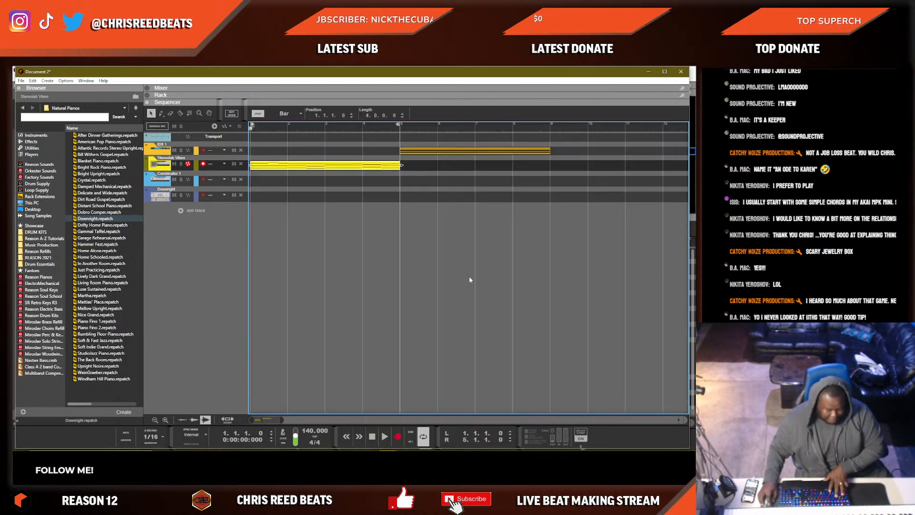
Record a four-bar chord part on the Downright piano track from bar 1 over the looped vibes melody.
left_click(198, 195)
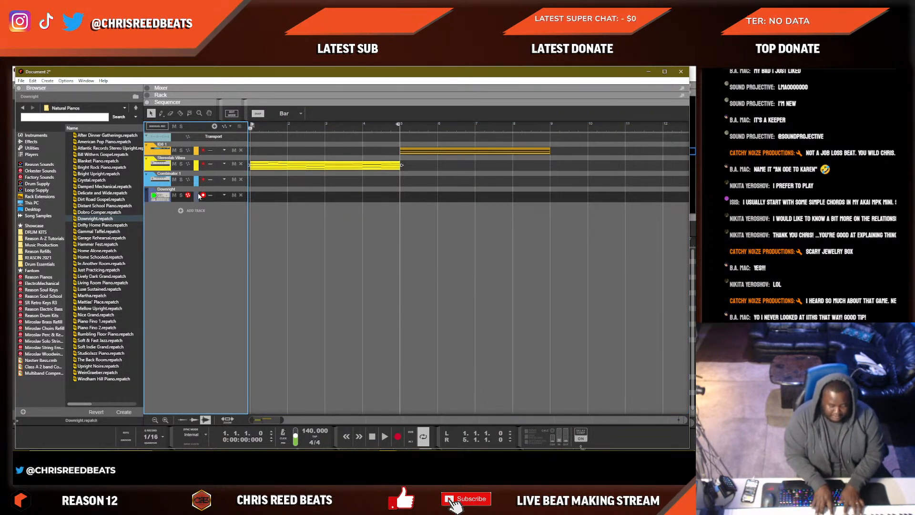
key("KP_0")
key("KP_Multiply")
key("KP_0")
key("KP_0")
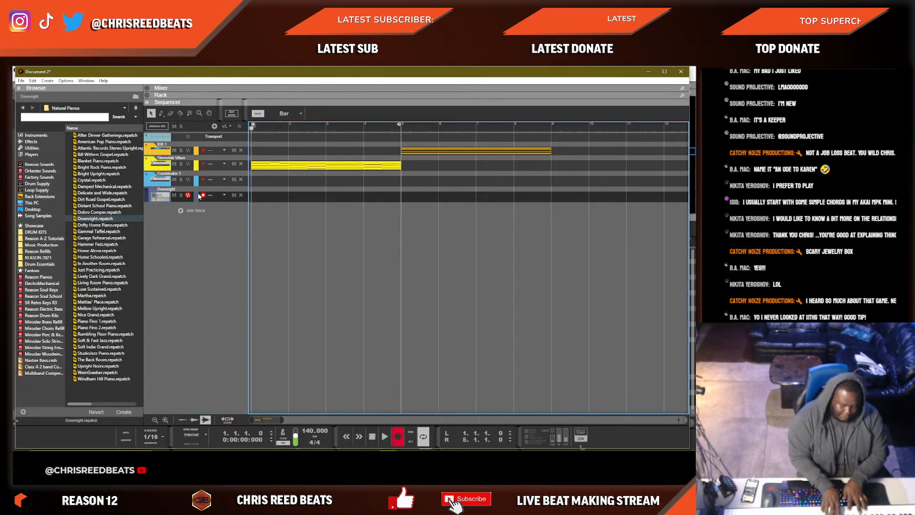
key("KP_Multiply")
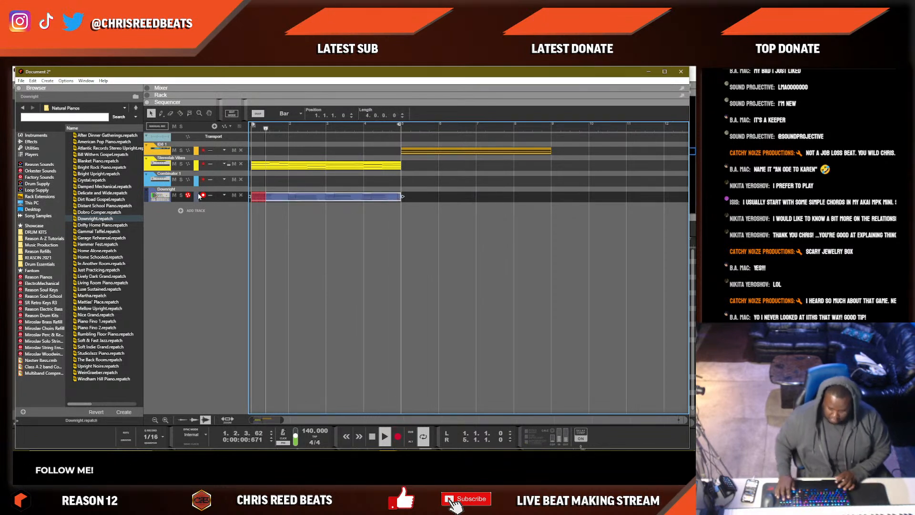
left_click(359, 270)
Lower the Pulsar's LFO 1 level in Combinator 1 to about 52% during playback and return to the sequencer.
left_click(200, 182)
left_click(201, 181)
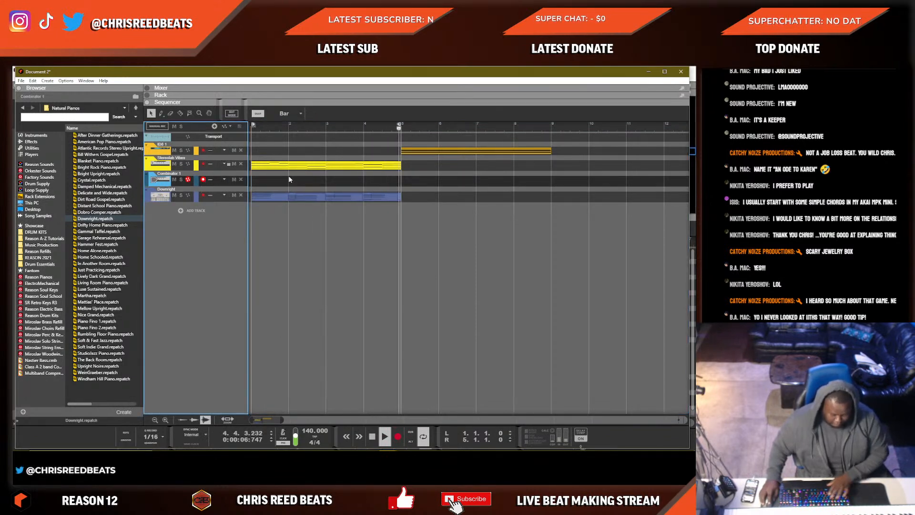
key("F6")
left_click(227, 259)
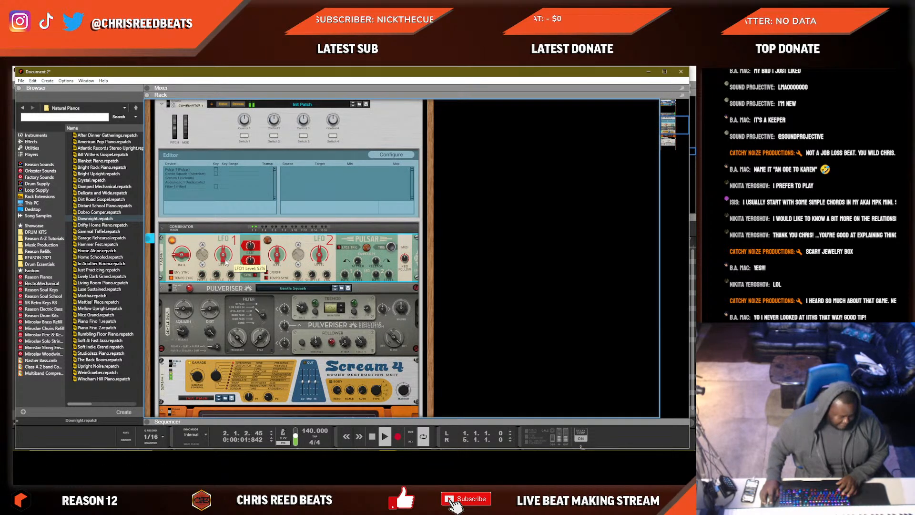
left_click_drag(226, 263, 225, 262)
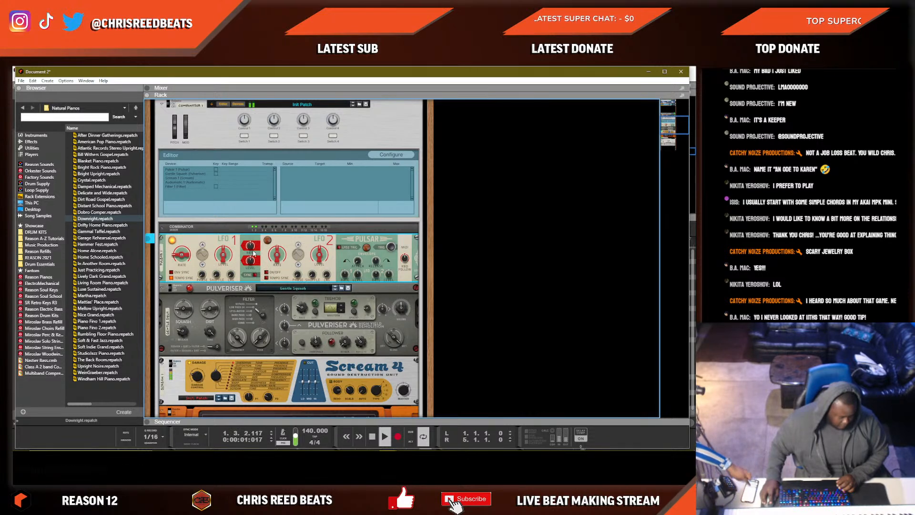
mouse_move(254, 261)
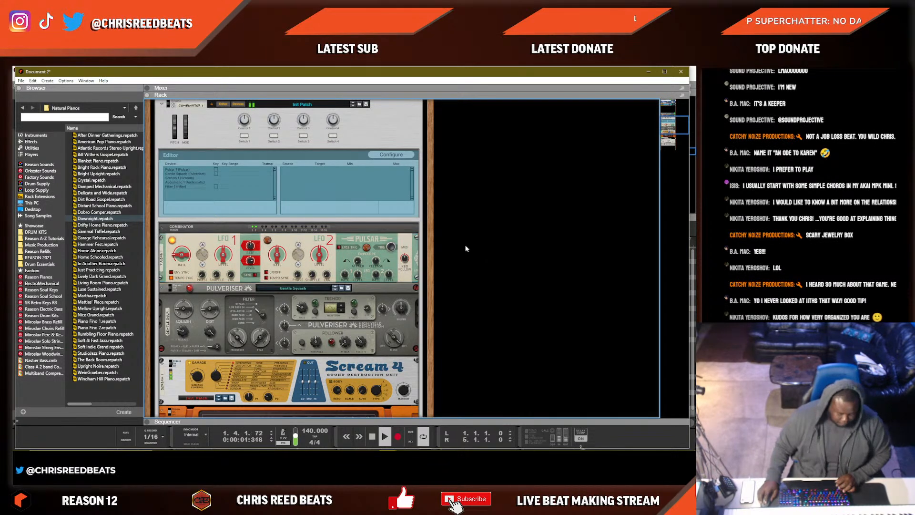
key("F7")
left_click(502, 266)
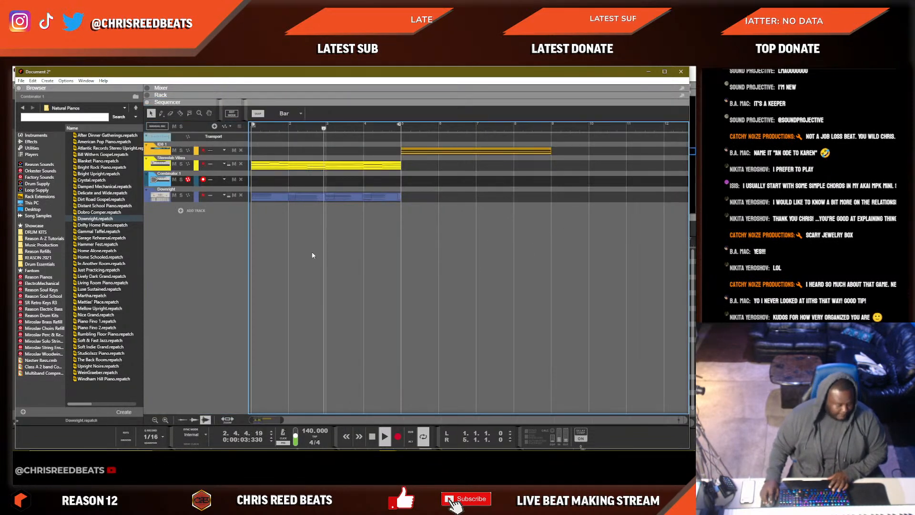
left_click(210, 218)
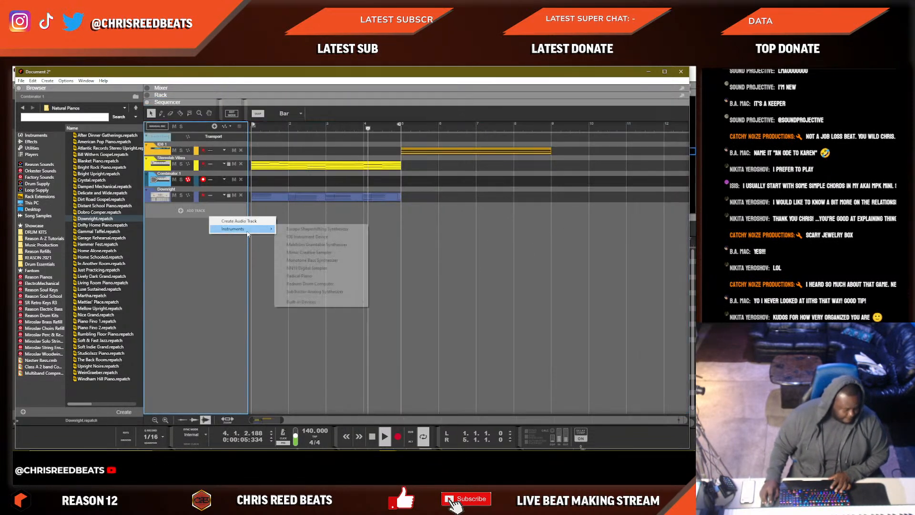
left_click(472, 283)
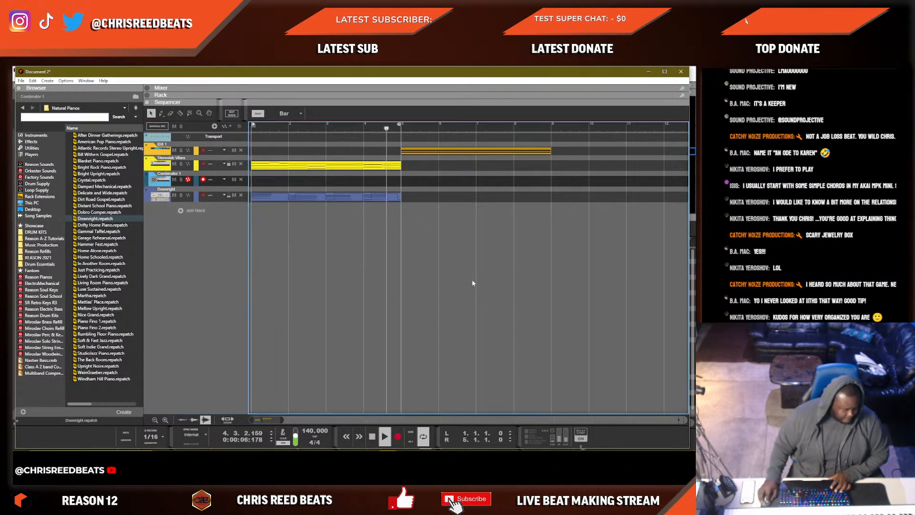
left_click(339, 200)
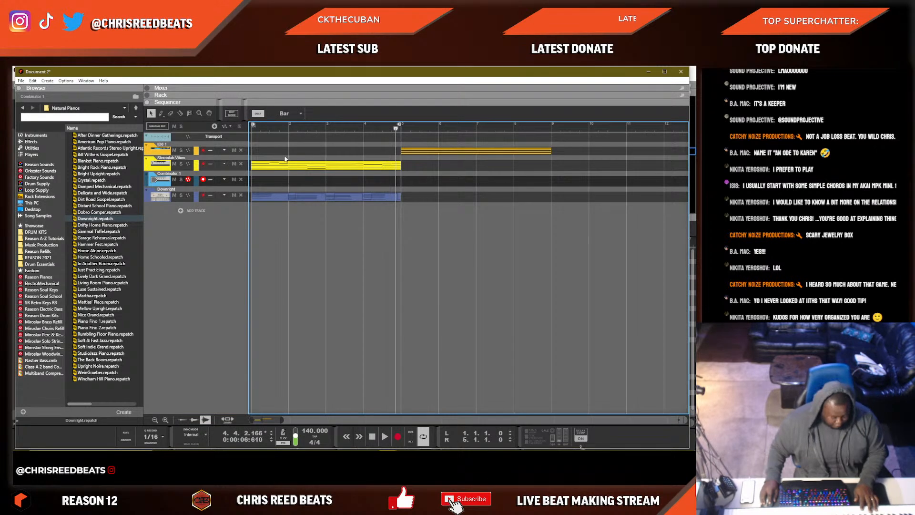
Inspect the low notes of the vibes clip in Edit mode, starting with the first bass note, and return to the arrangement.
double_click(258, 165)
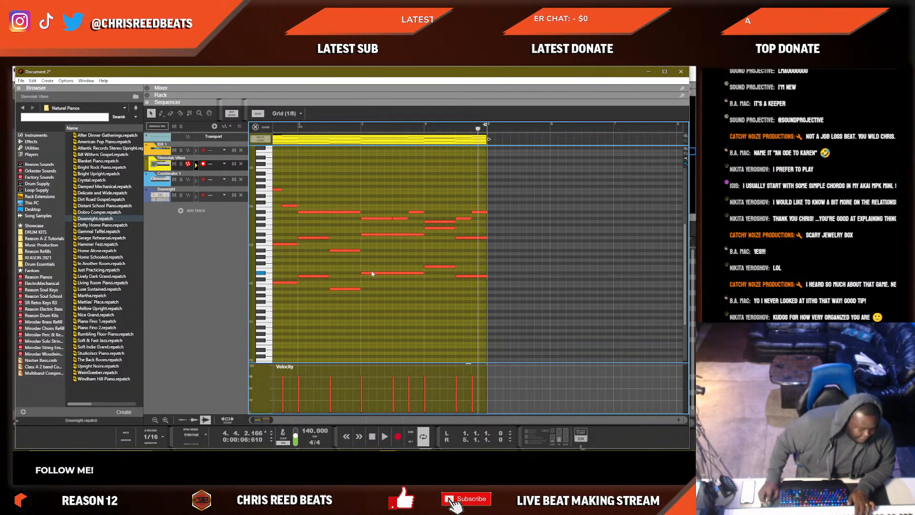
left_click_drag(296, 305, 192, 290)
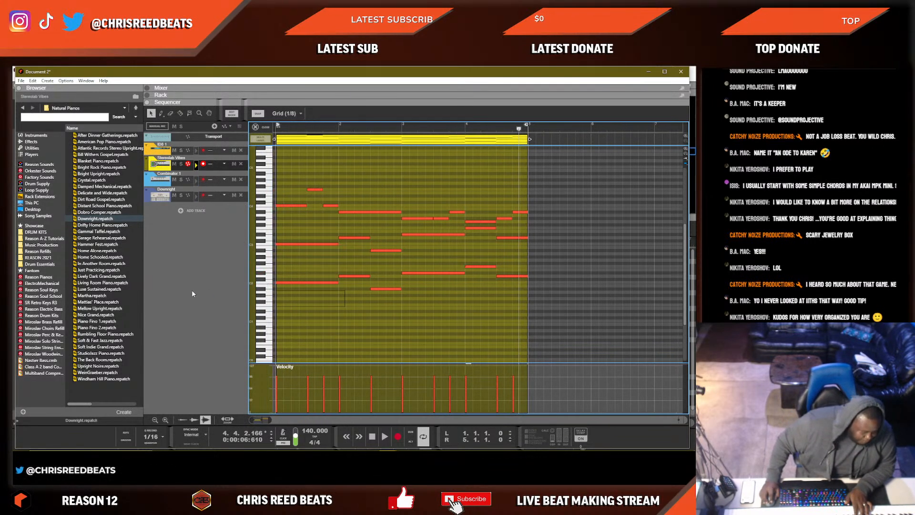
left_click_drag(345, 269, 365, 268)
left_click_drag(301, 287, 306, 283)
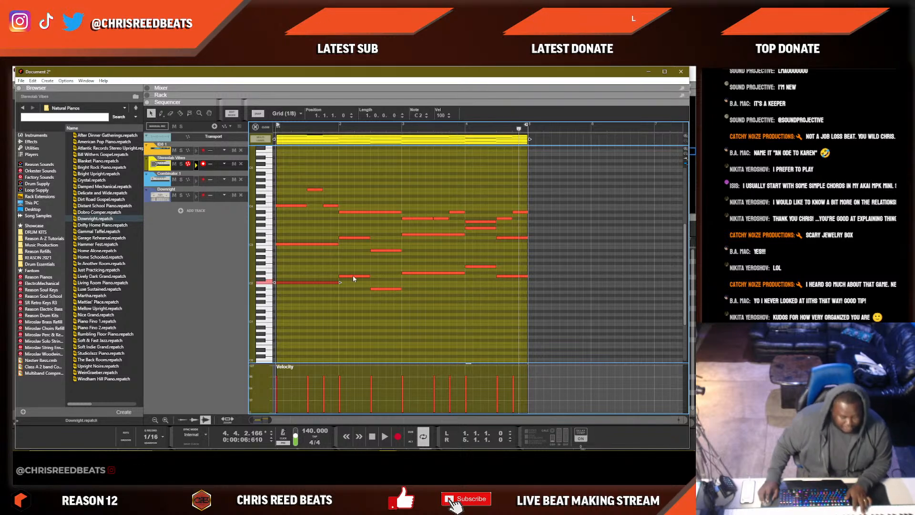
key("Escape")
Move the Downright piano clip to bar 6 and back to bar 1, and replay the loop.
left_click_drag(434, 192, 355, 200)
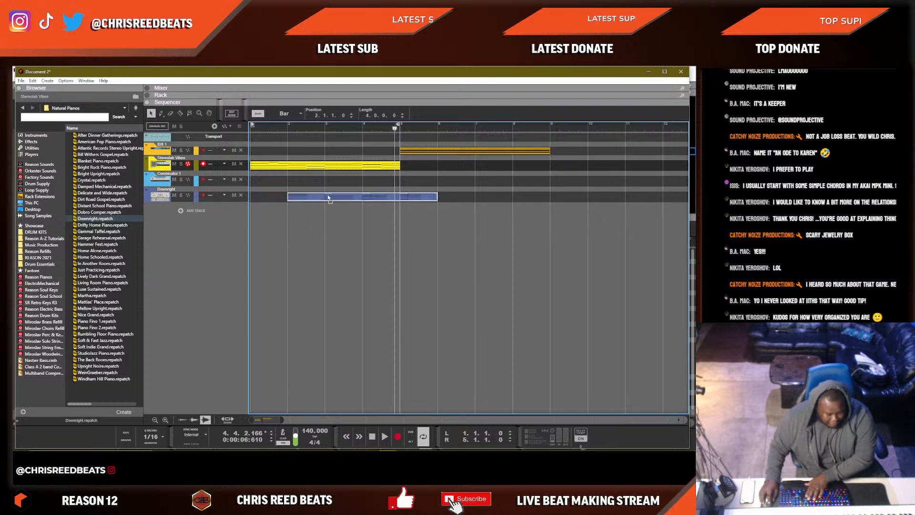
left_click_drag(292, 197, 471, 197)
key("space")
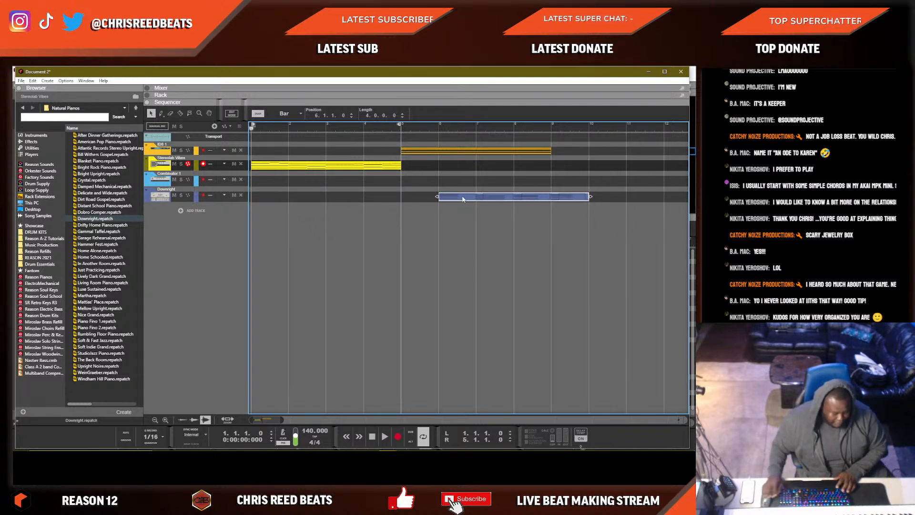
left_click_drag(464, 199, 277, 200)
key("space")
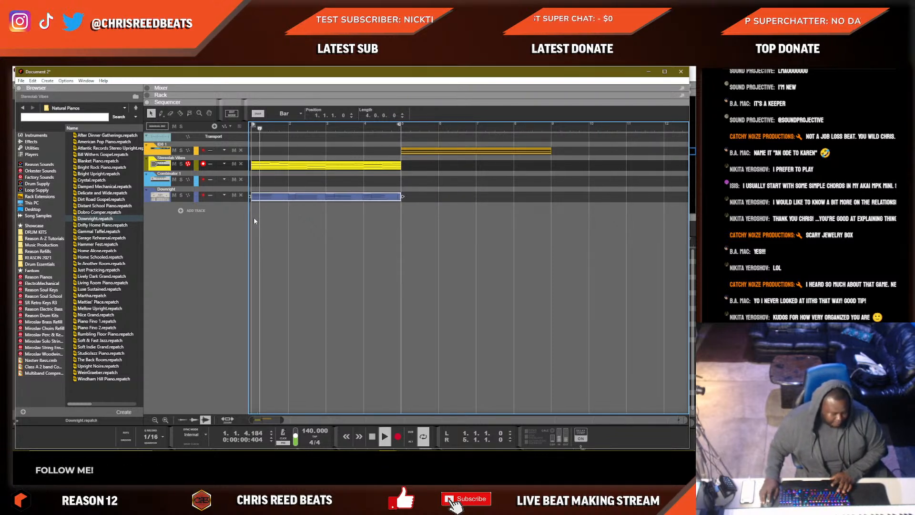
Compare the Downright clip's piano chords with the vibes clip's bass notes in Edit mode, replaying the loop.
double_click(292, 198)
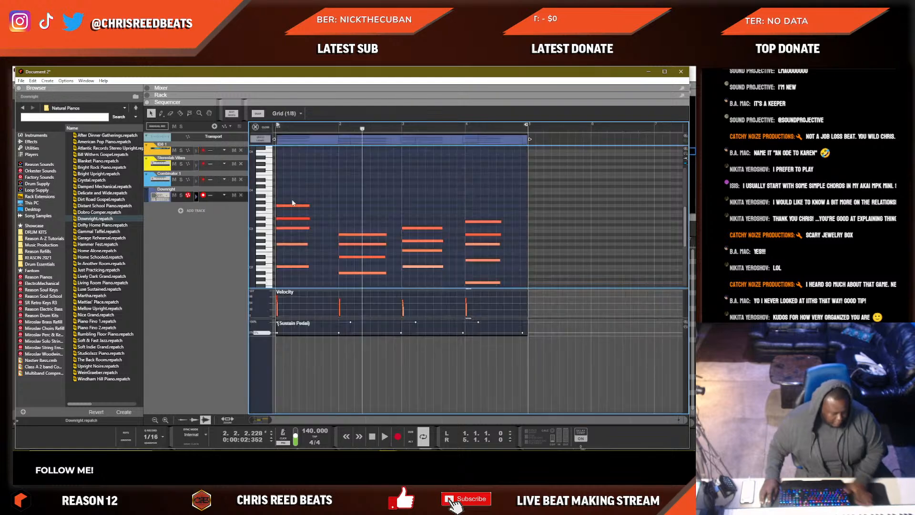
scroll(341, 270, "down", 2)
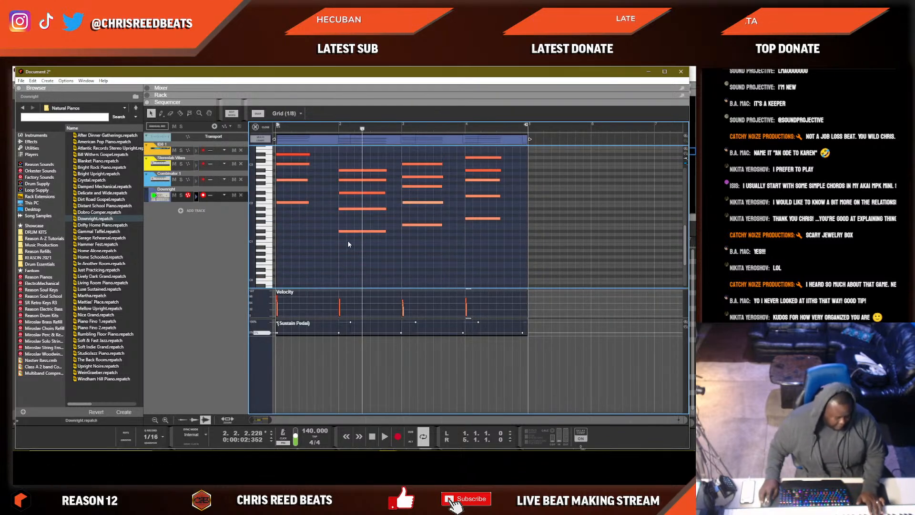
key("shift+Return")
key("space")
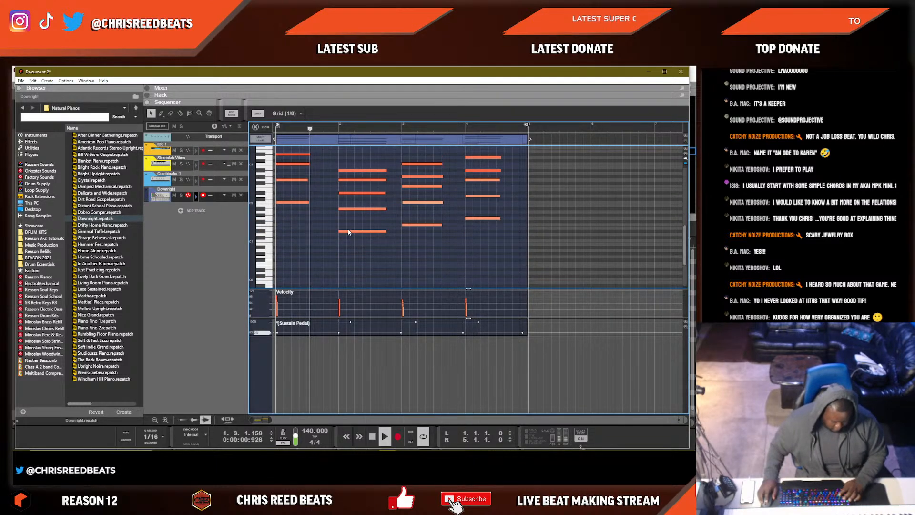
key("shift+Tab")
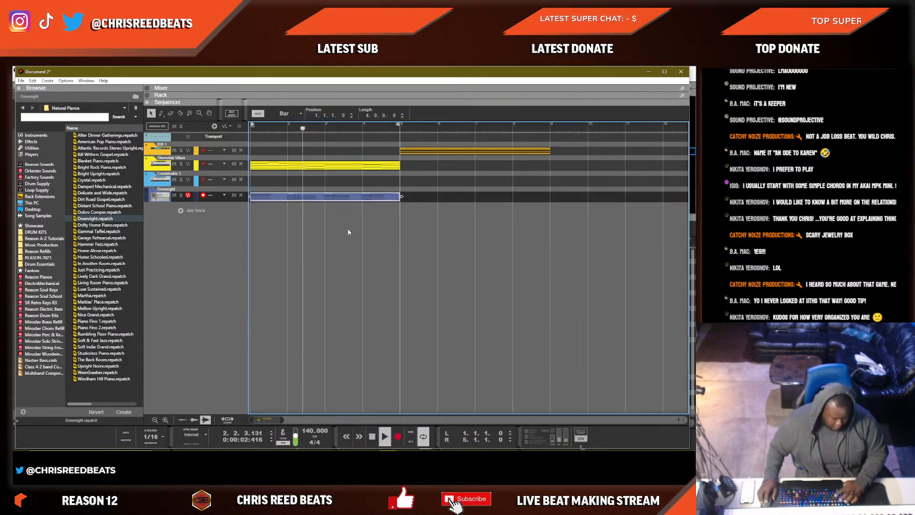
double_click(294, 167)
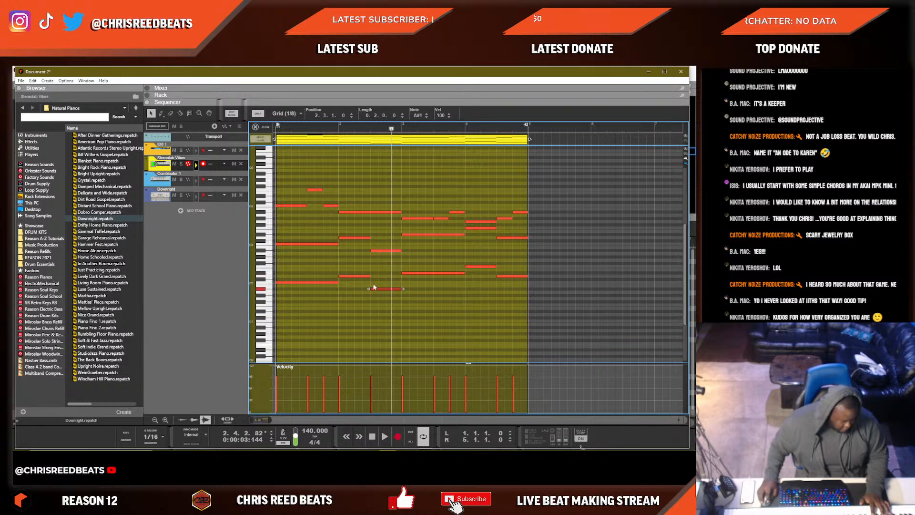
key("shift+Tab")
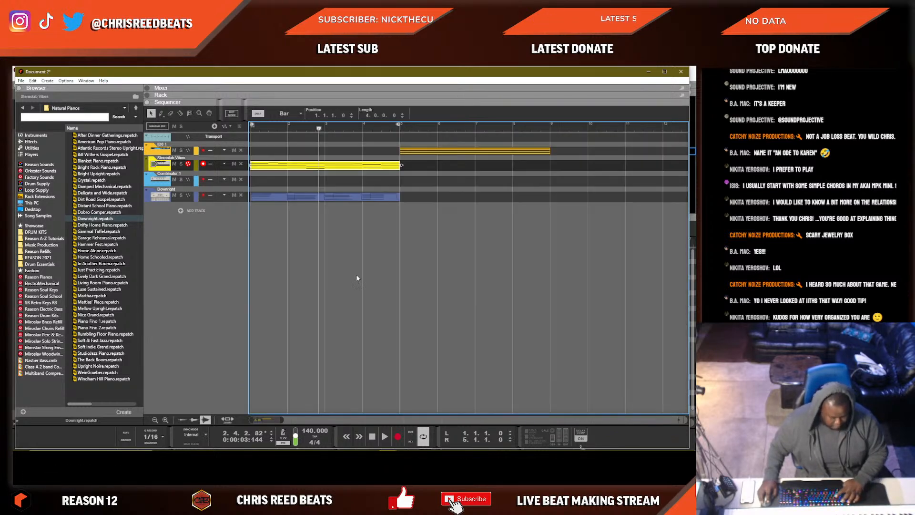
Move the Downright piano clip outside the loop to start at bar 6 and play the loop without it.
left_click(291, 198)
left_click_drag(291, 198, 466, 197)
key("space")
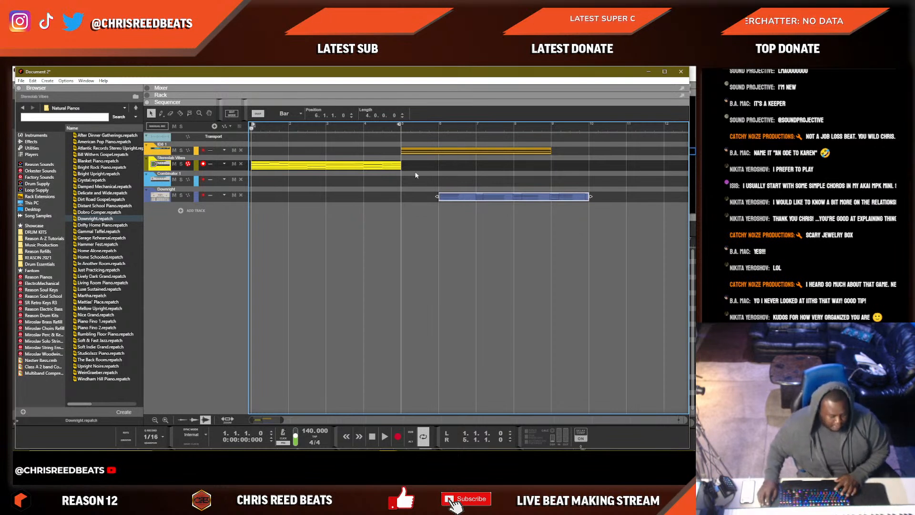
Copy the low bass notes from the vibes clip in Edit mode and return to the arrangement.
left_click_drag(472, 199, 442, 198)
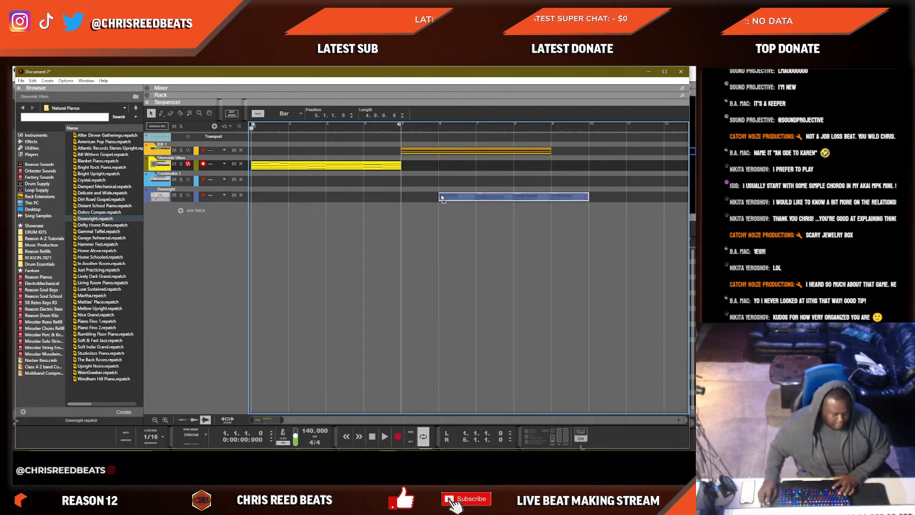
left_click(276, 166)
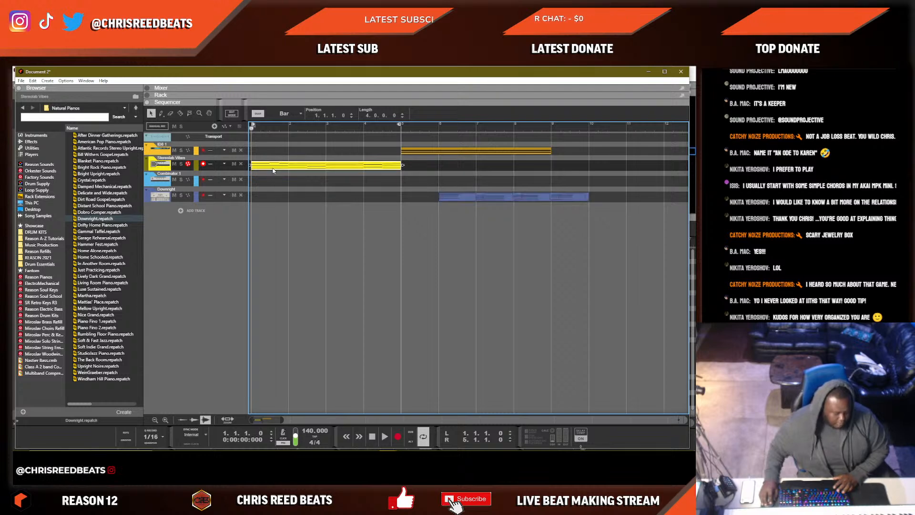
double_click(274, 171)
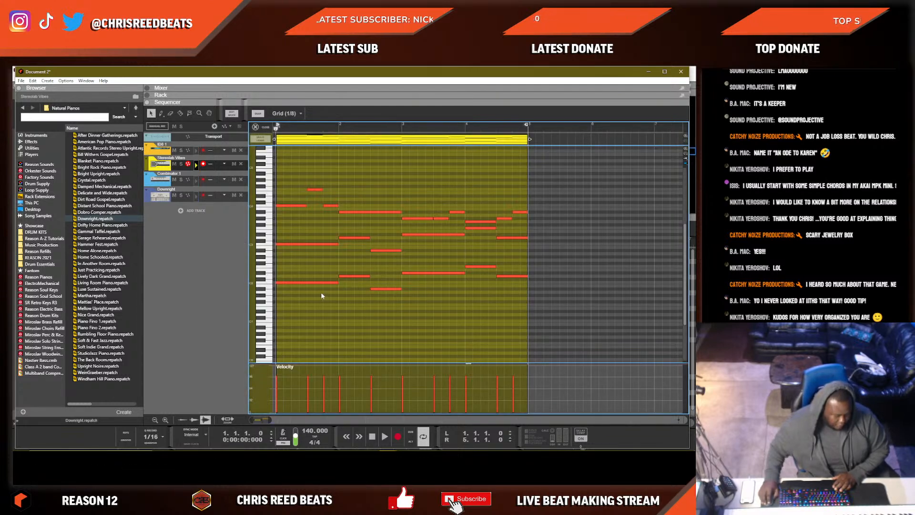
scroll(321, 292, "down", 3)
left_click_drag(544, 267, 238, 218)
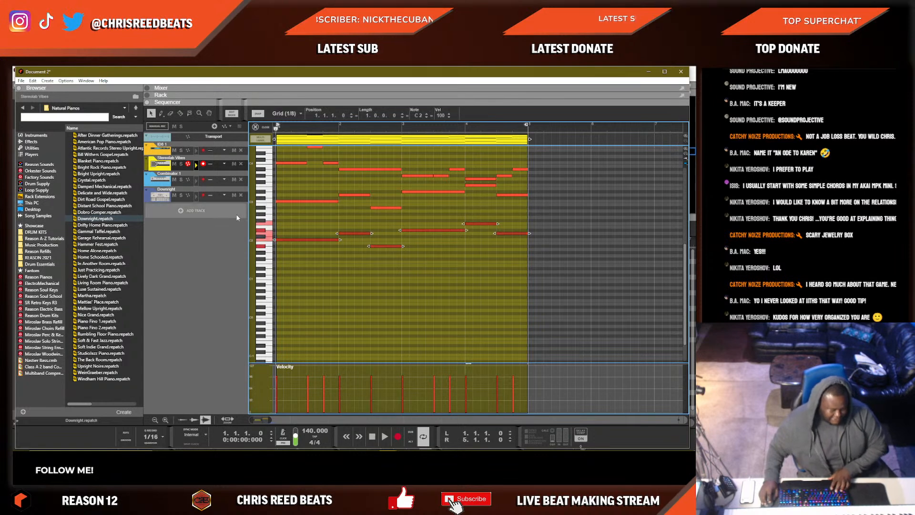
key("shift+Tab")
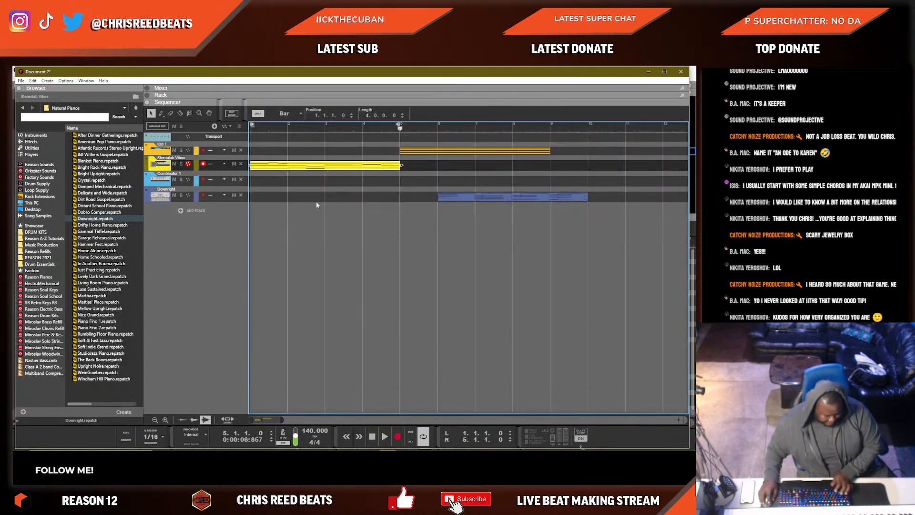
Create a four-bar clip at bar 1 on the Downright track and paste the copied bass notes into it.
left_click_drag(256, 197, 387, 196)
double_click(394, 197)
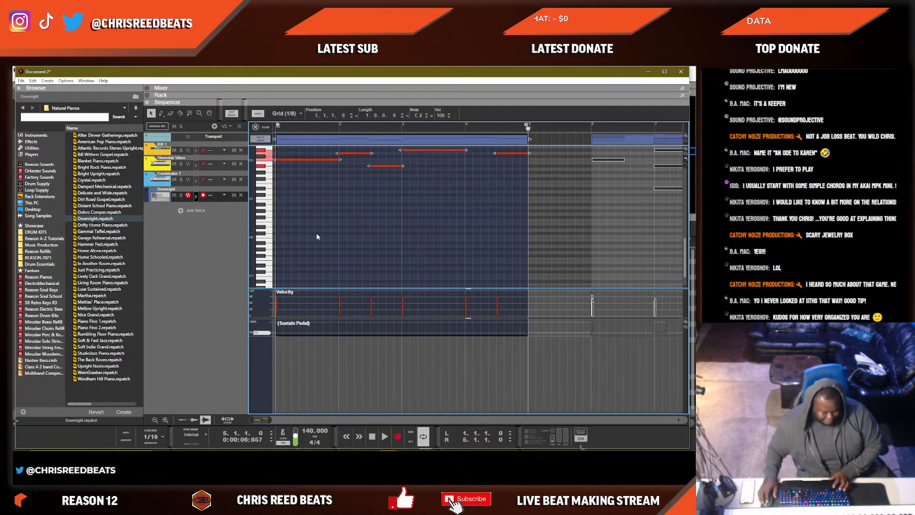
scroll(316, 232, "up", 3)
Stack copies of the first C2 note at D#2 and G2 to form the bar 1 chord, and play the loop.
mouse_move(284, 207)
left_mouse_down()
mouse_move(278, 244)
mouse_move(279, 205)
left_mouse_up()
left_click(294, 217)
left_click(288, 202)
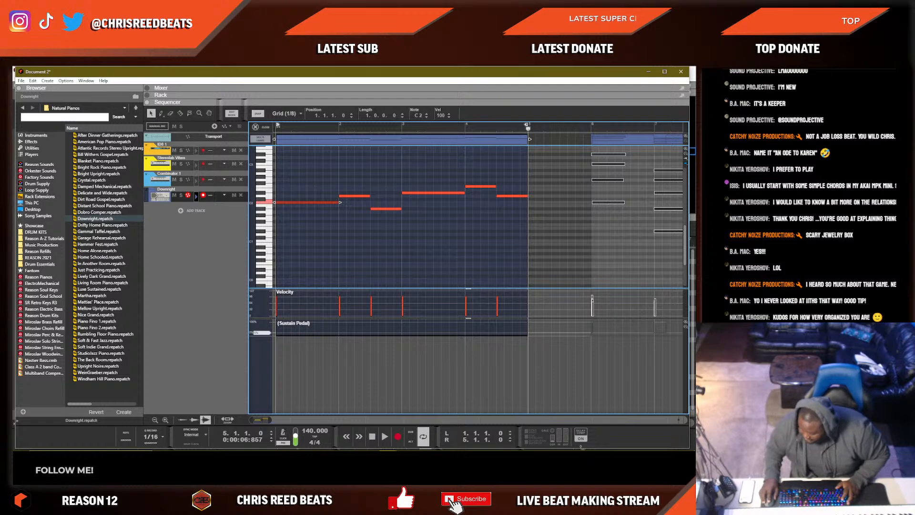
left_click(374, 233)
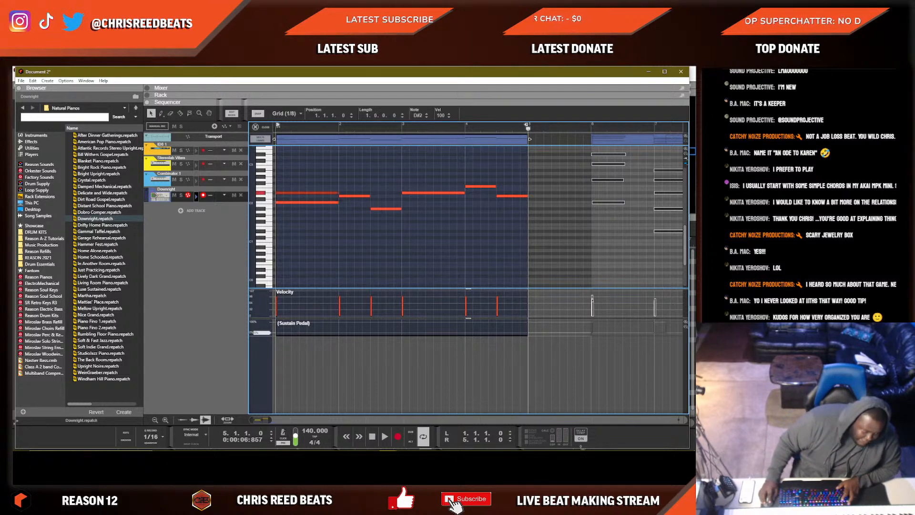
left_click(280, 186)
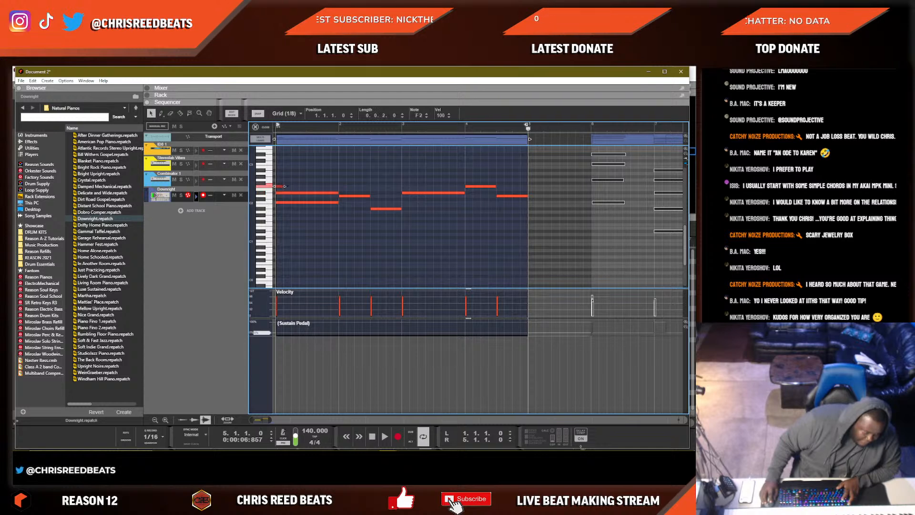
left_click(344, 189)
key("Up")
key("Up")
key("space")
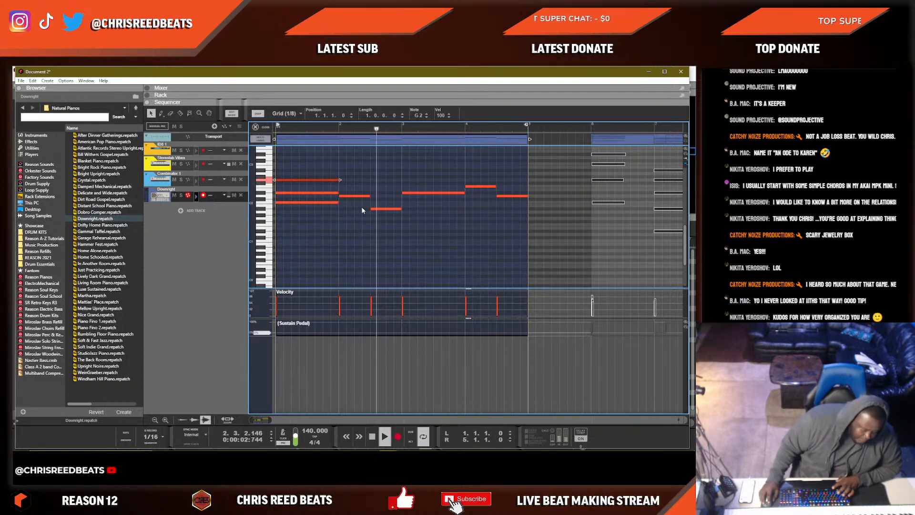
Duplicate the D#2 note in bar 3 and raise the copy to G2, replaying the loop.
left_click(431, 194)
key("space")
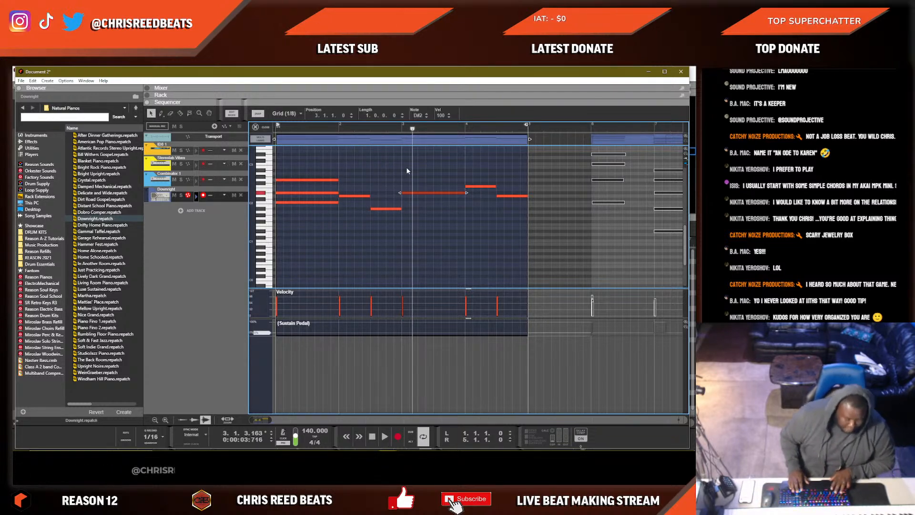
key("Up")
key("Right")
key("Right")
key("Right")
key("Left")
key("Left")
key("Left")
key("Up")
key("KP_0")
key("space")
key("Up")
key("Up")
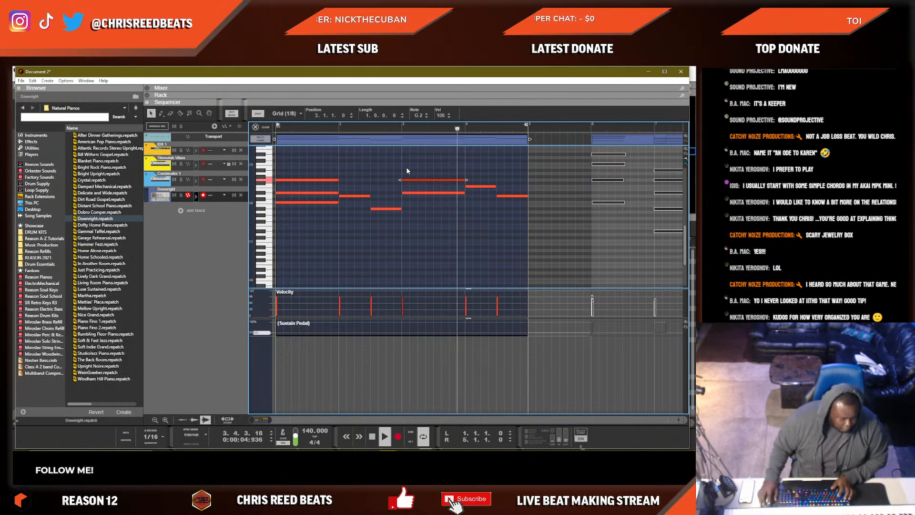
Add a one-bar A#2 note on top of the bar 3 chord and replay the loop.
left_click(405, 170)
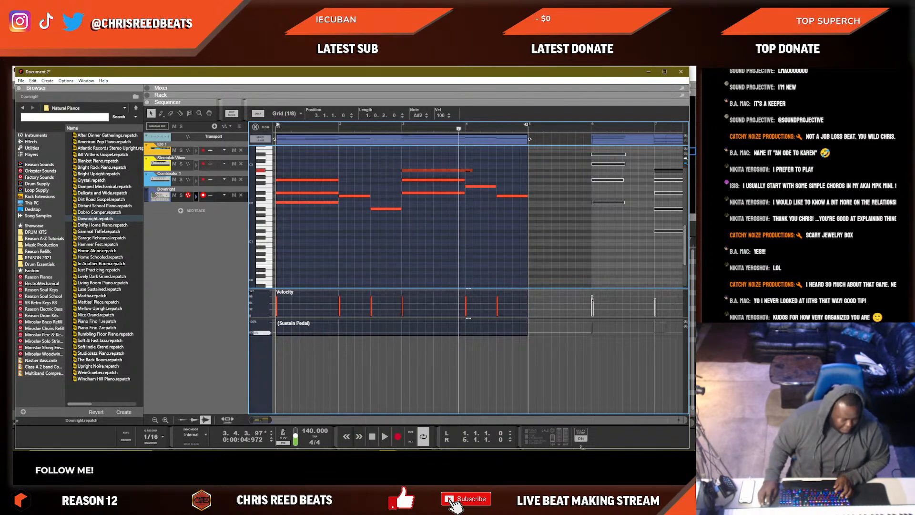
key("shift+Return")
key("space")
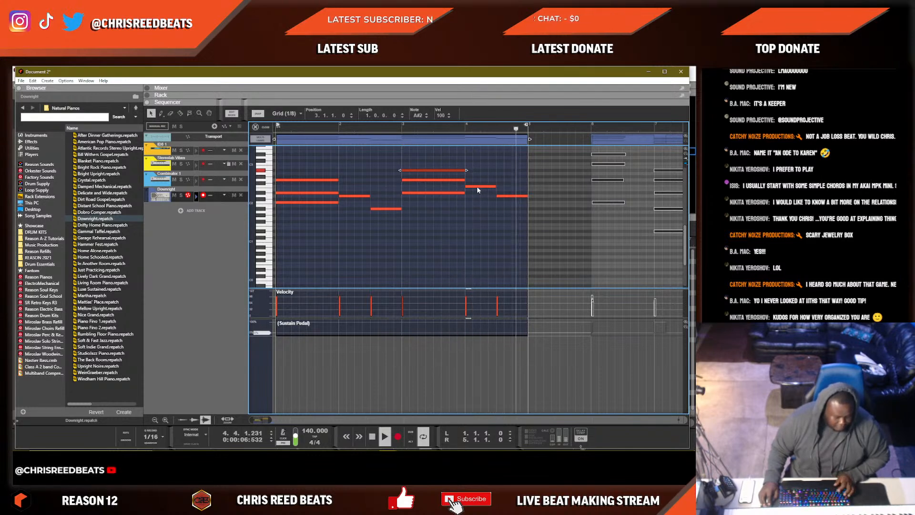
Lengthen the F2 note in bar 4 to one bar, stack copies at G#2 and C3, and replay the loop.
key("space")
left_click_drag(476, 187, 528, 164)
key("Up")
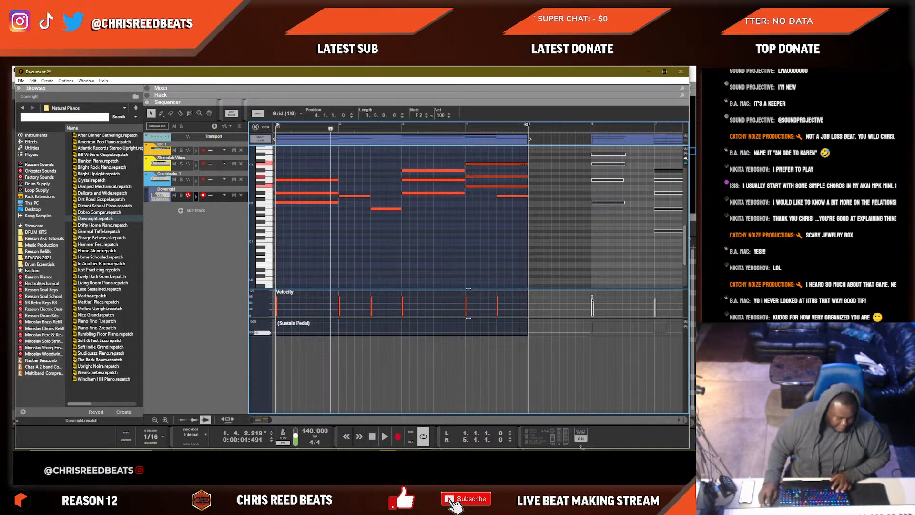
left_click(384, 223)
key("space")
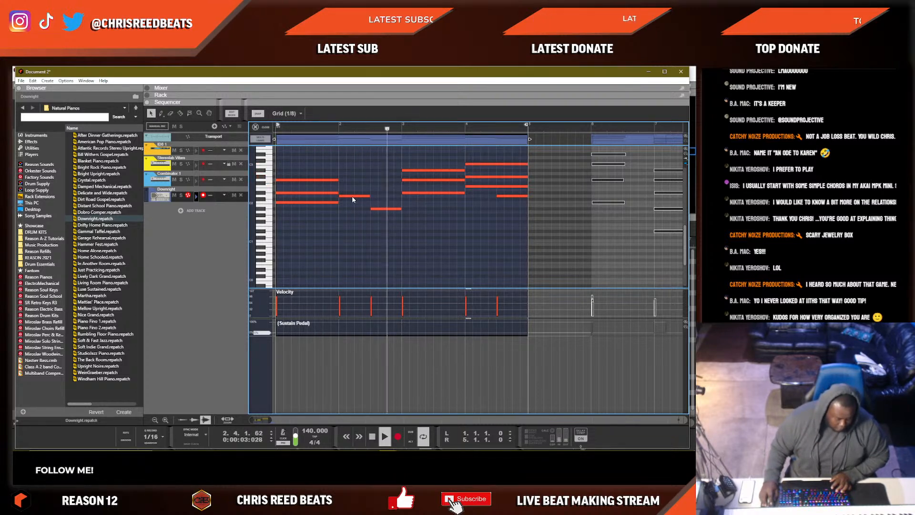
Stack copies of the D2 note in bar 2 at F2 and A#2, and play from that bar.
left_click_drag(351, 196, 355, 178)
left_click(336, 127)
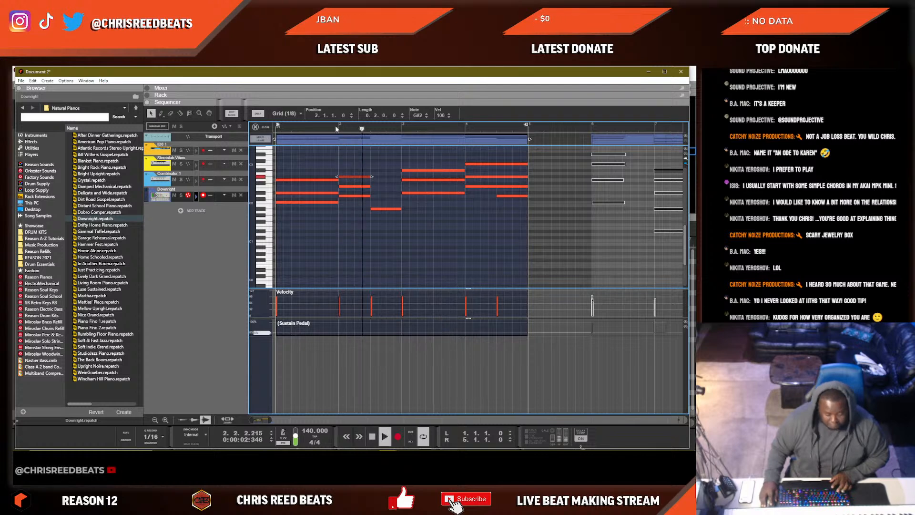
key("Up")
key("Up")
left_click(338, 128)
key("space")
key("space")
Lengthen the three chord notes in bar 2 to one full bar and replay the loop.
left_click_drag(370, 152, 350, 165)
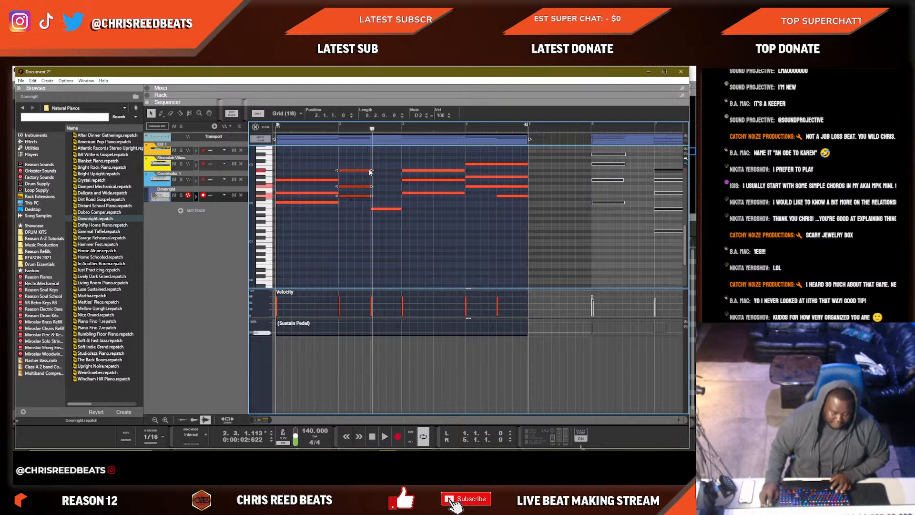
key("KP_0")
key("space")
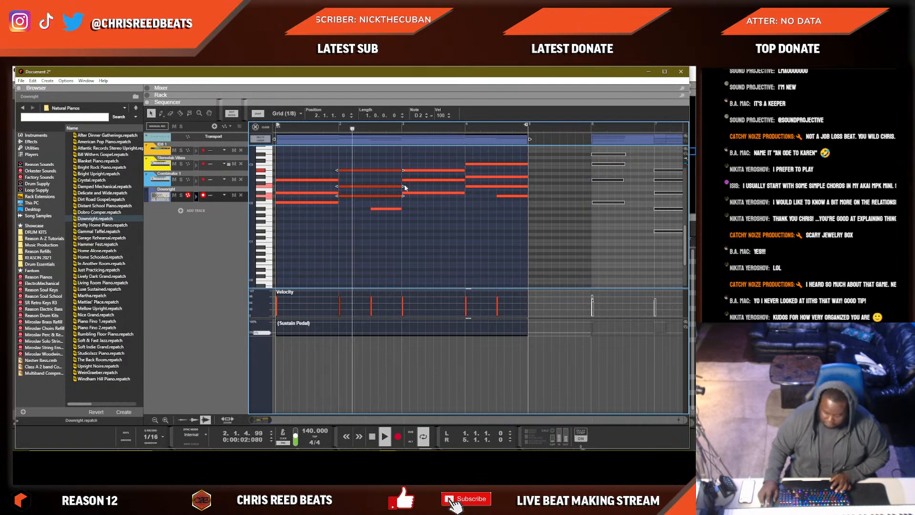
left_click(419, 234)
key("Tab")
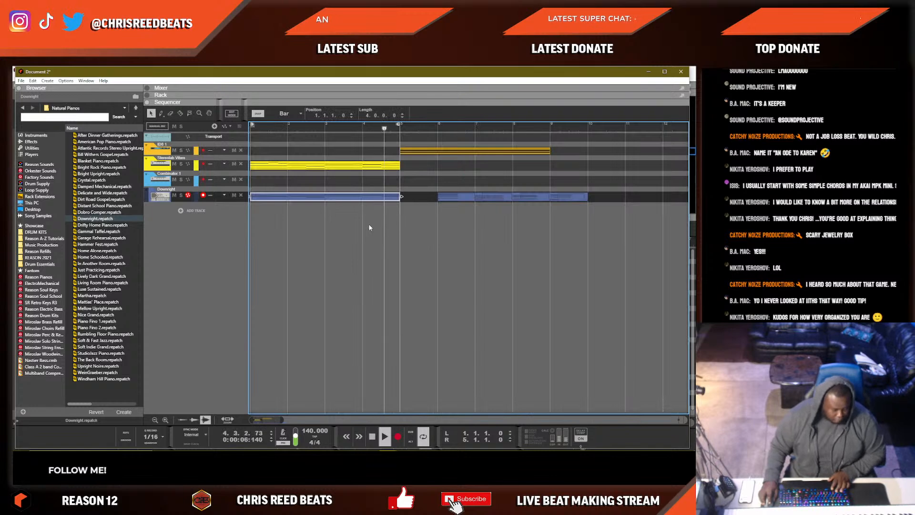
key("Tab")
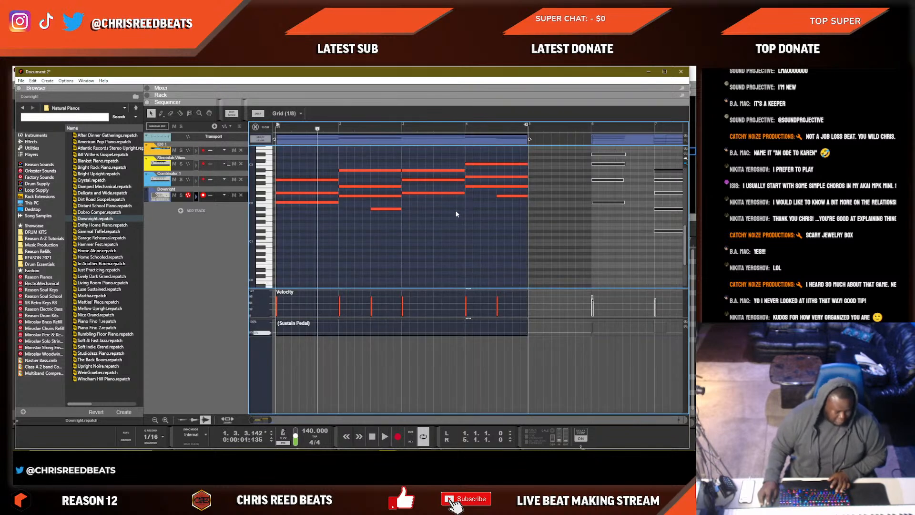
Lower the two upper notes of the bar 3 chord an octave to G1 and A#1, and play from bar 3.
left_click(419, 116)
type("g1")
key("Return")
left_click(397, 127)
key("space")
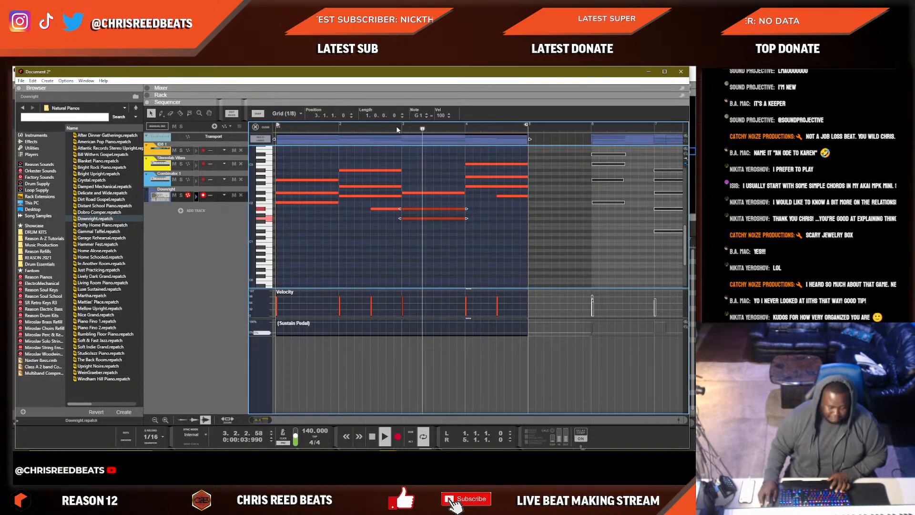
Lower the remaining D#2 note of the bar 3 chord to D#1 and play the loop.
left_click(419, 217)
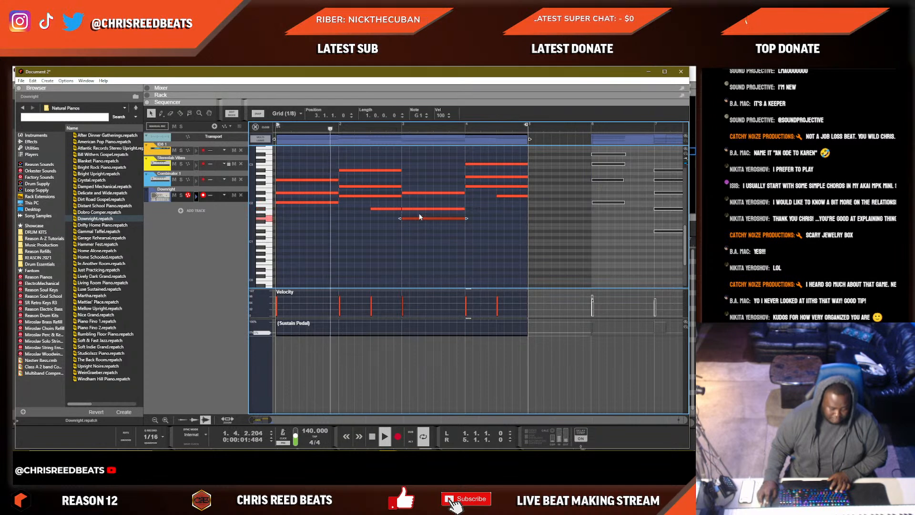
left_click(420, 193)
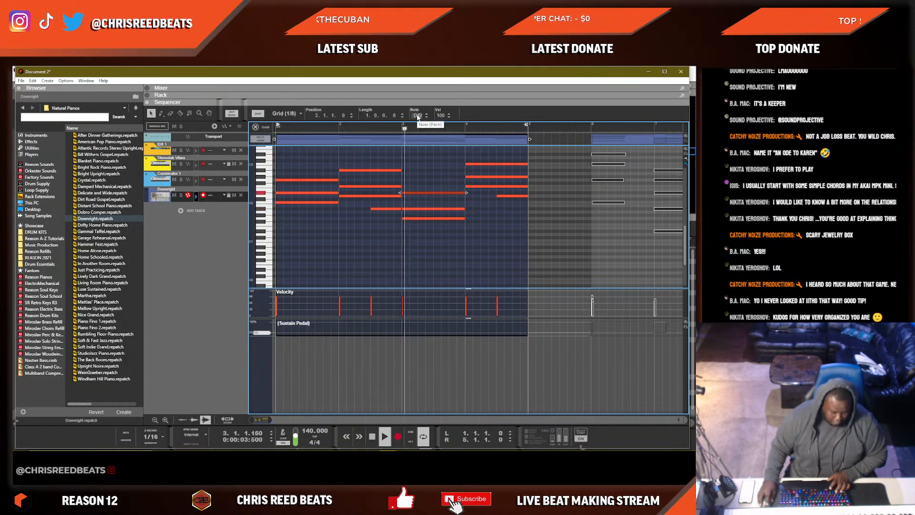
left_click_drag(417, 116, 416, 139)
key("space")
key("space")
key("space")
left_click_drag(457, 245, 416, 194)
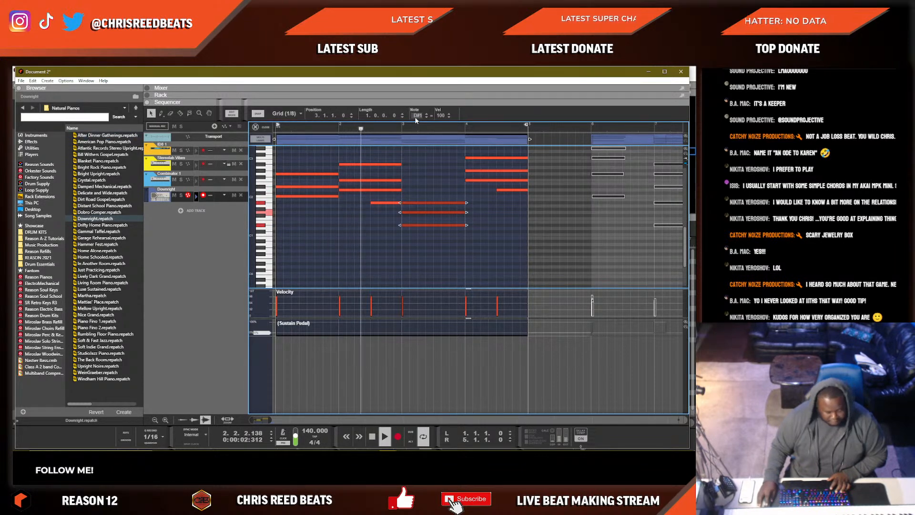
left_click(435, 237)
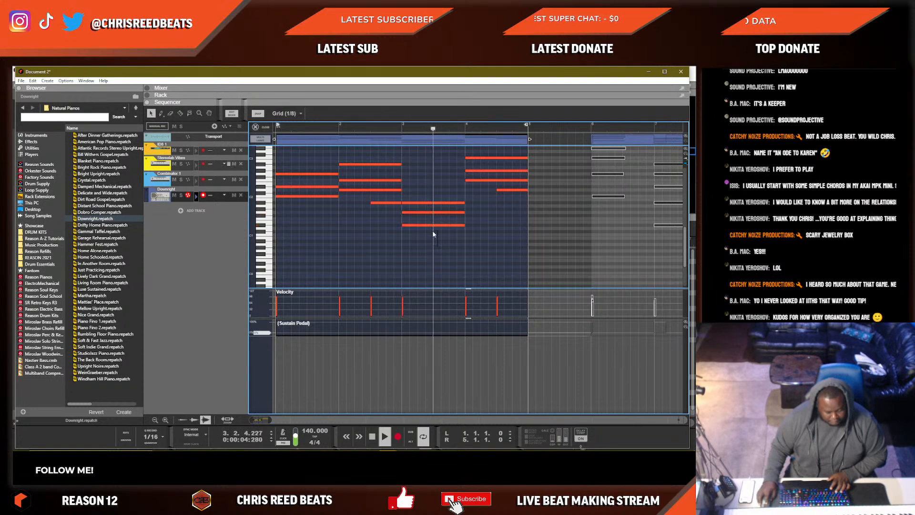
Raise the G1 note in the bar 3 chord to G2.
left_click(413, 226)
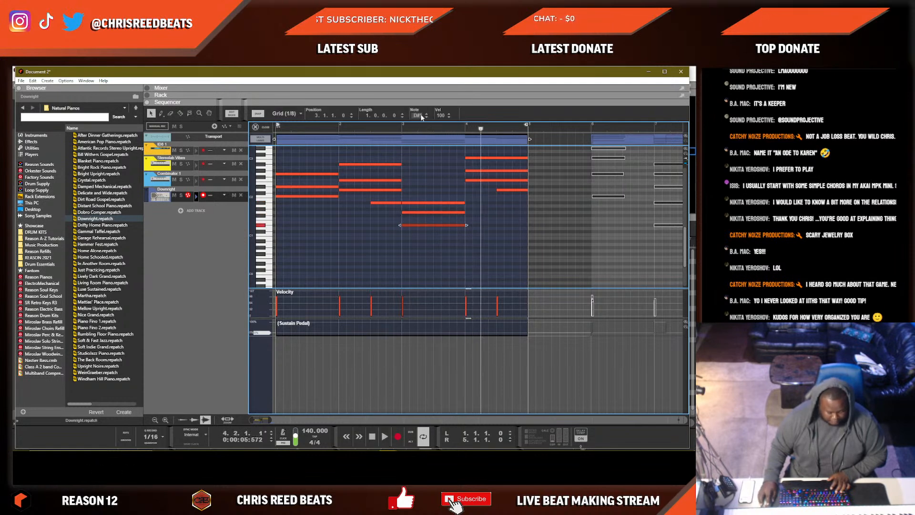
left_click(427, 212)
double_click(420, 116)
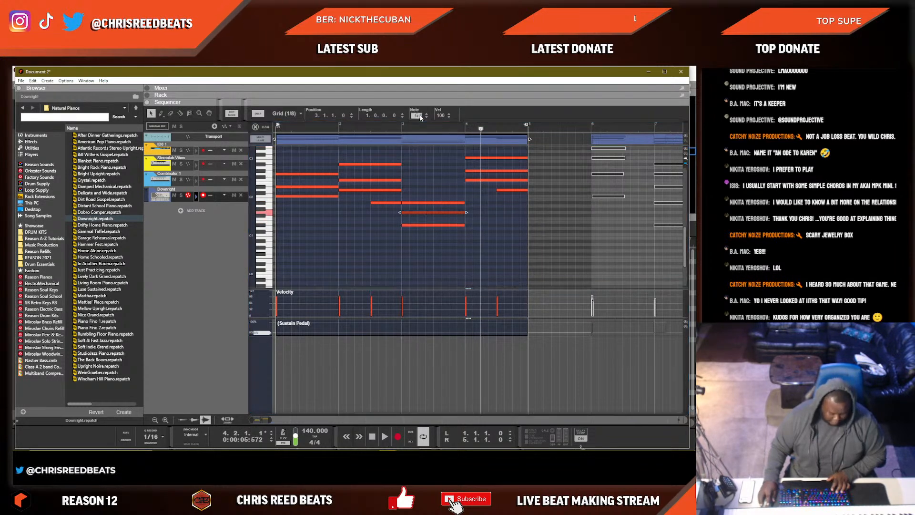
type("G2")
key("Return")
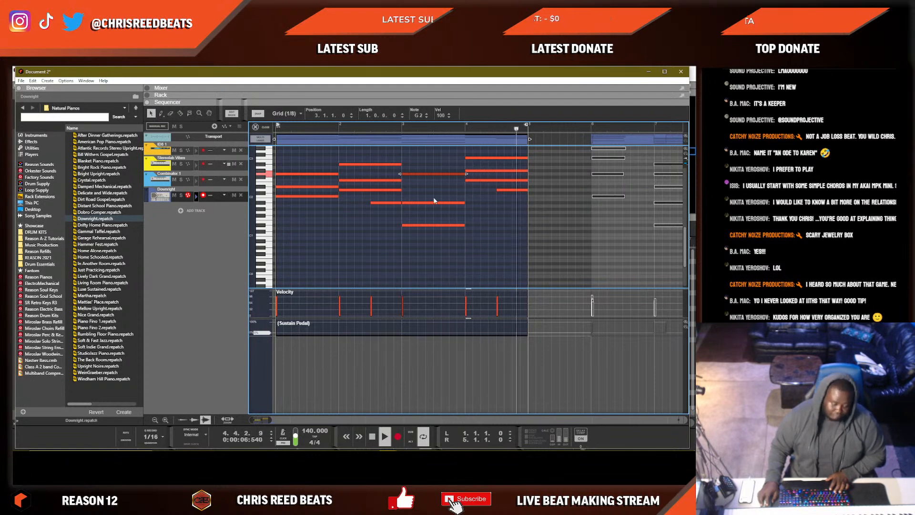
Audition the Downright chords by replaying from bar 3, and return to the arrangement.
left_click(484, 171)
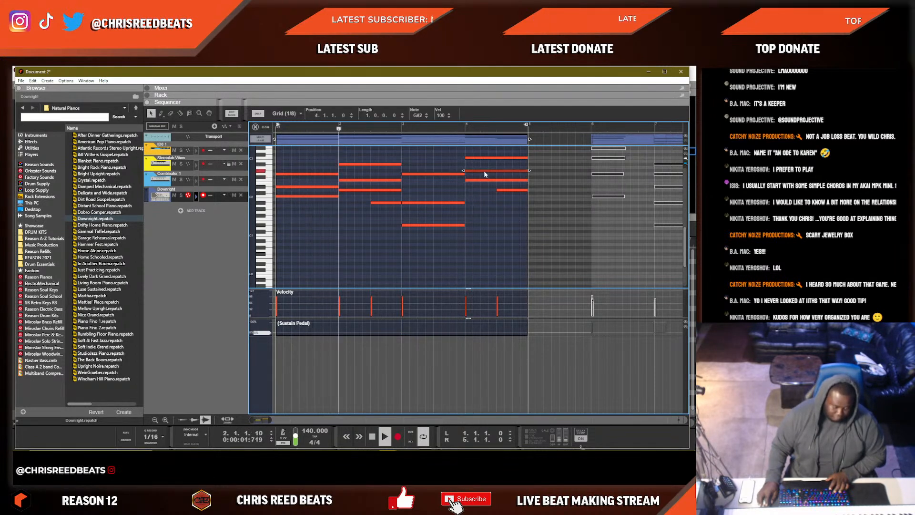
key("space")
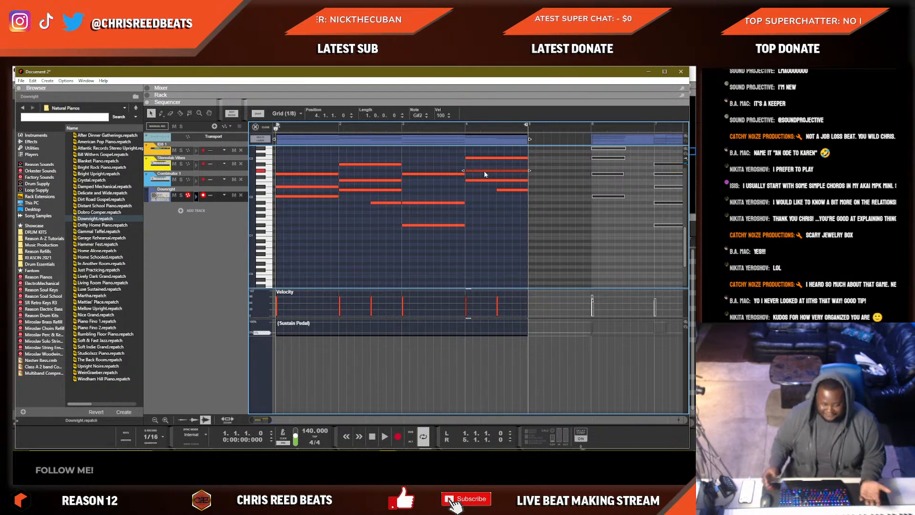
left_click(400, 127)
key("space")
key("space")
left_click(401, 127)
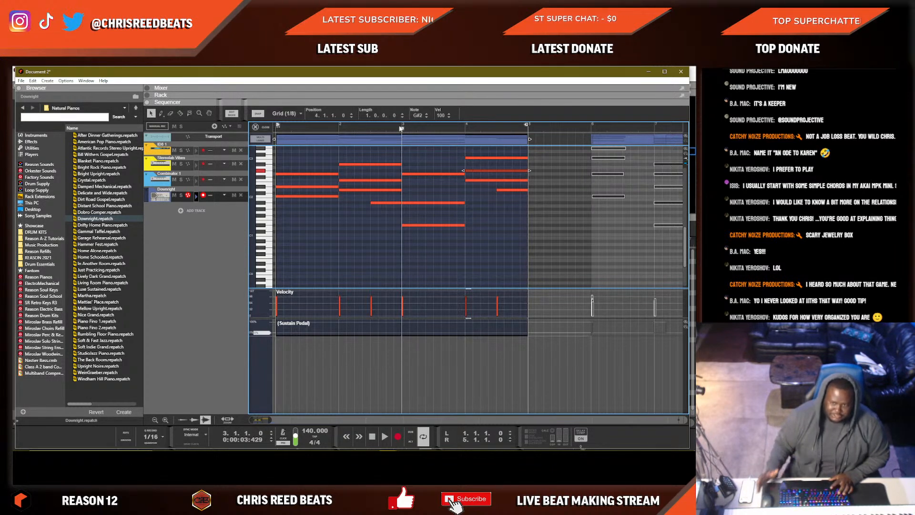
key("space")
key("shift+Tab")
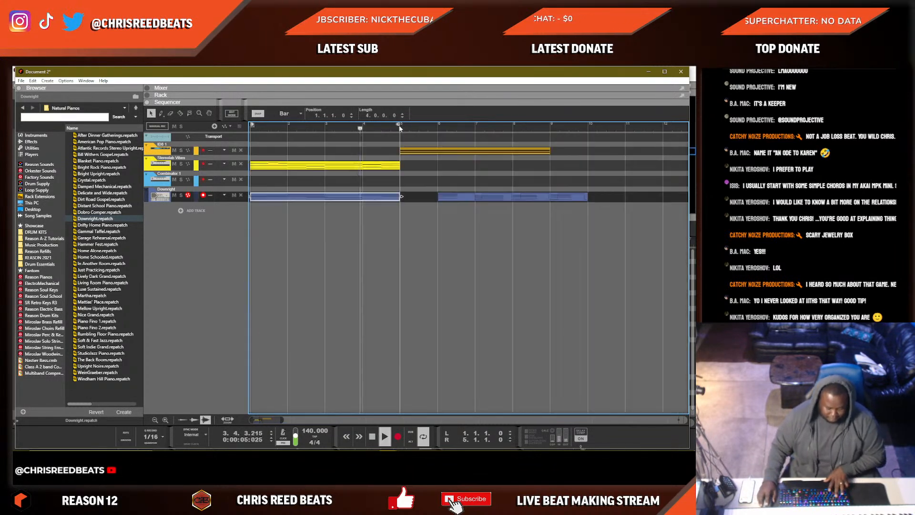
right_click(215, 205)
mouse_move(243, 216)
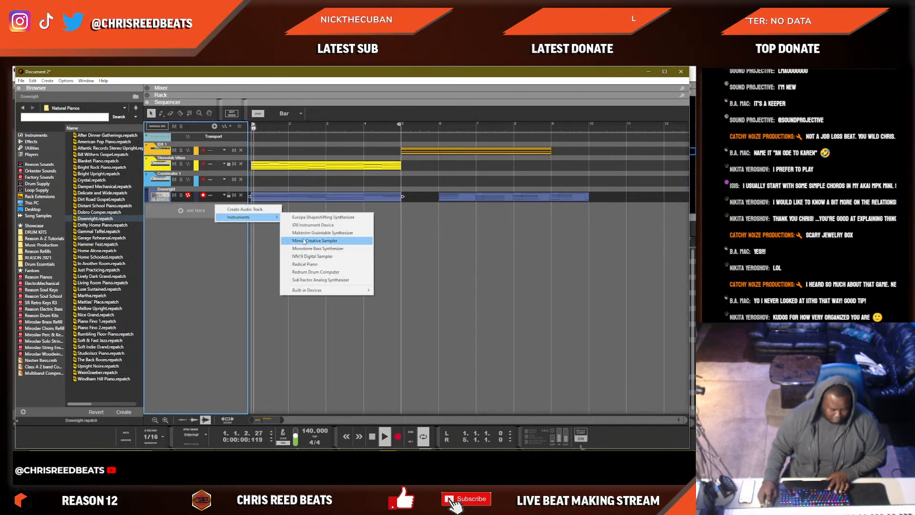
left_click(259, 235)
Search the DRUM KITS folder for "loop".
left_click(39, 257)
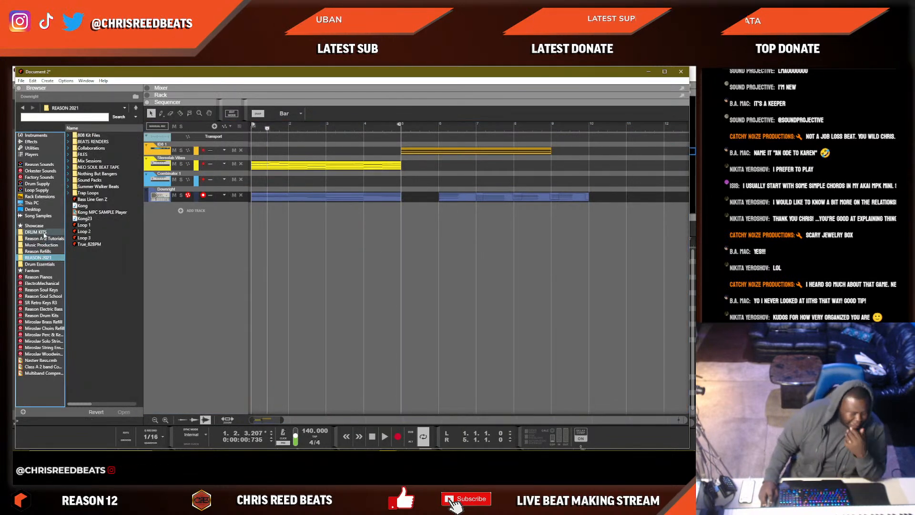
left_click(43, 233)
left_click(94, 117)
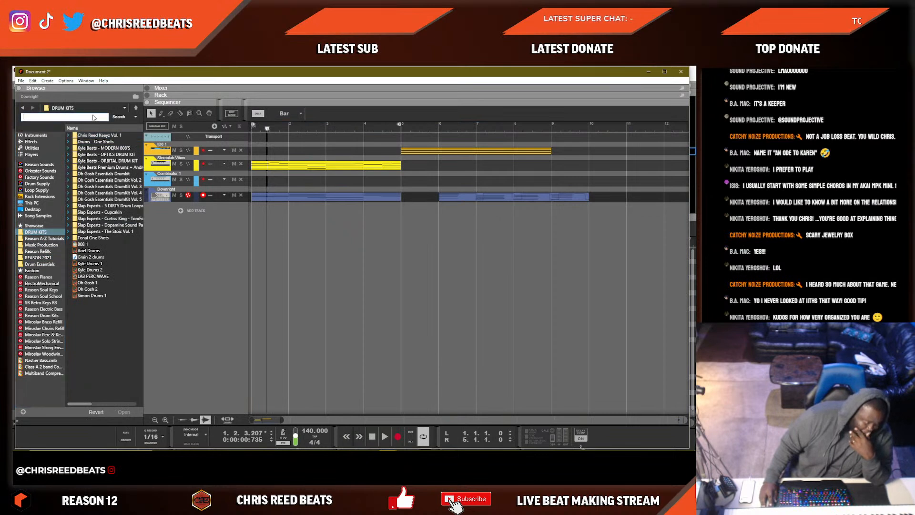
type("loop")
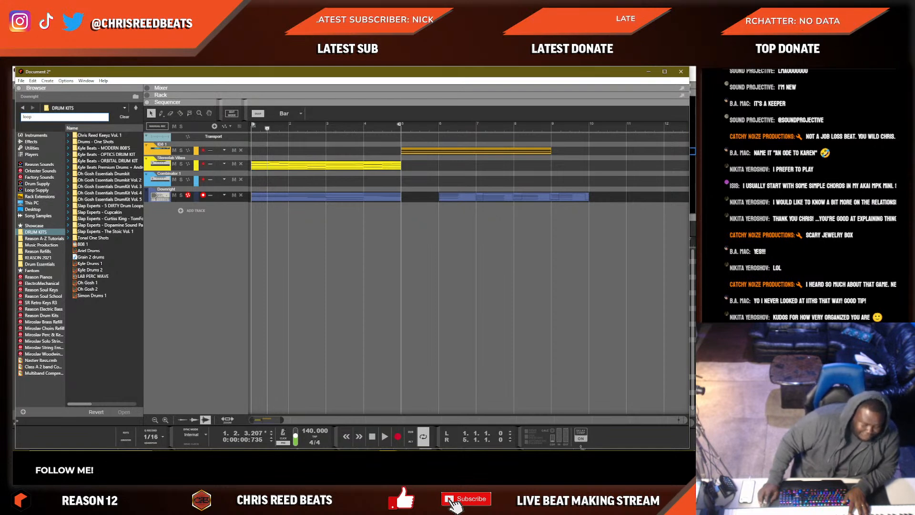
key("Return")
Audition the drum loops, place DRUM LOOP 2 (140) on a new track at bar 1, and play it with the arrangement.
left_click(126, 155)
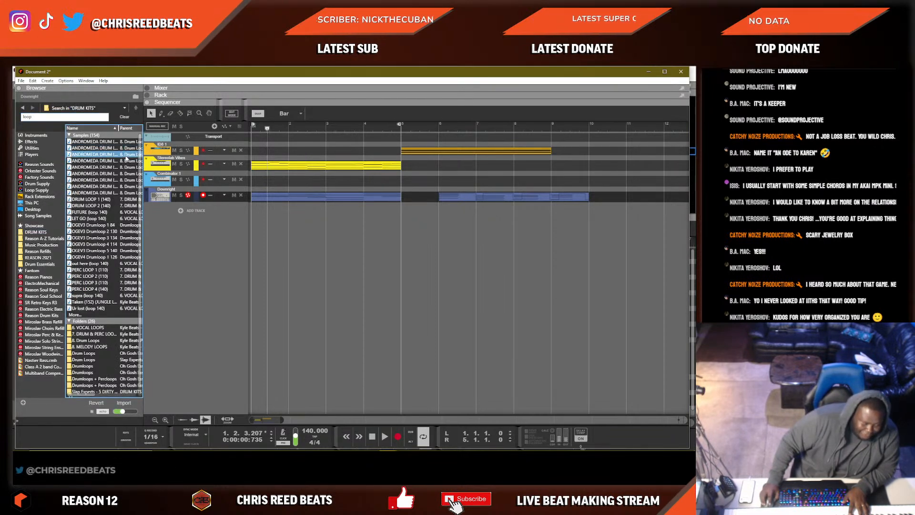
left_click(127, 206)
left_click(124, 219)
left_click(124, 213)
left_click_drag(124, 206, 260, 219)
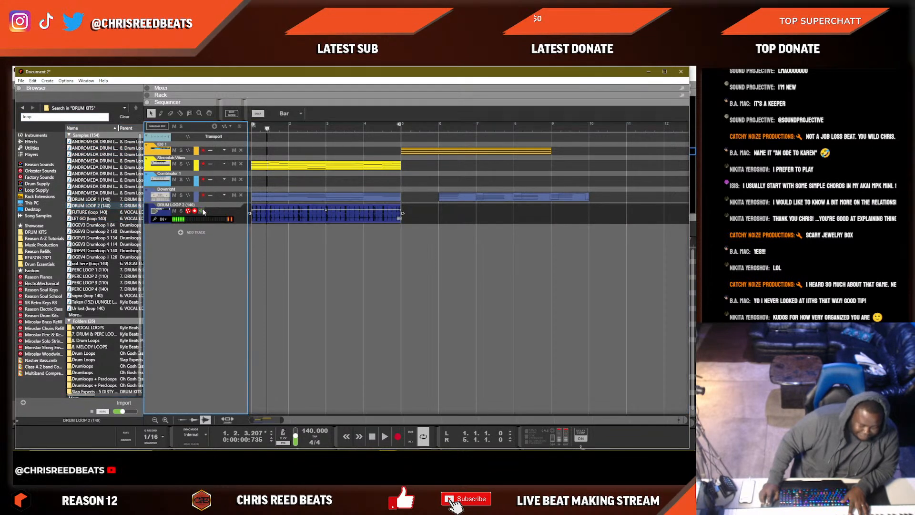
left_click(402, 217)
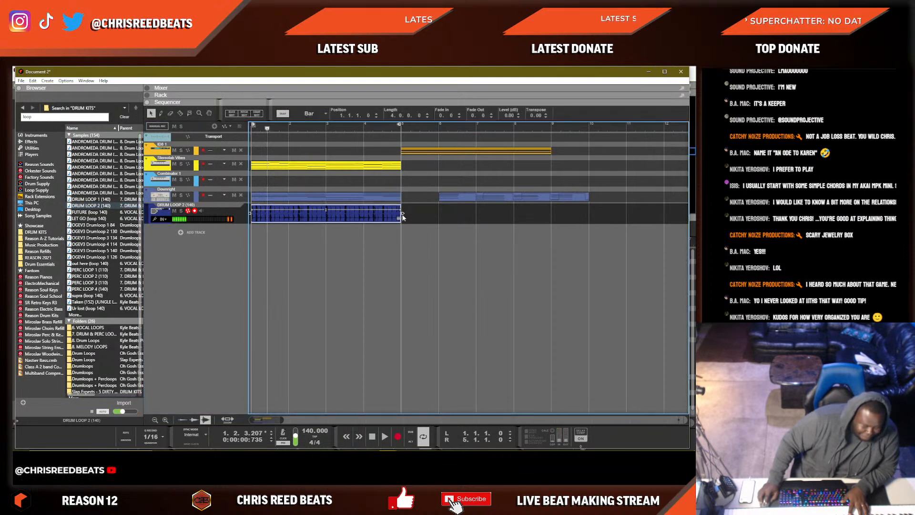
key("space")
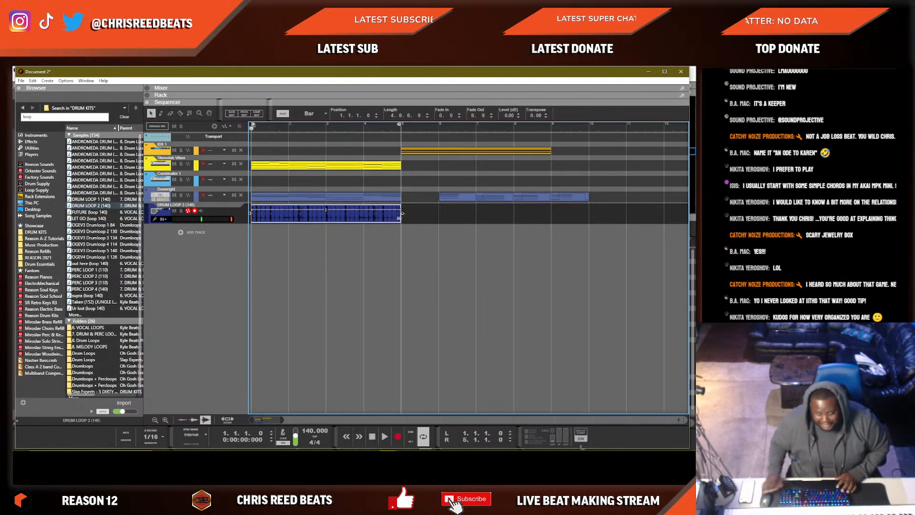
key("space")
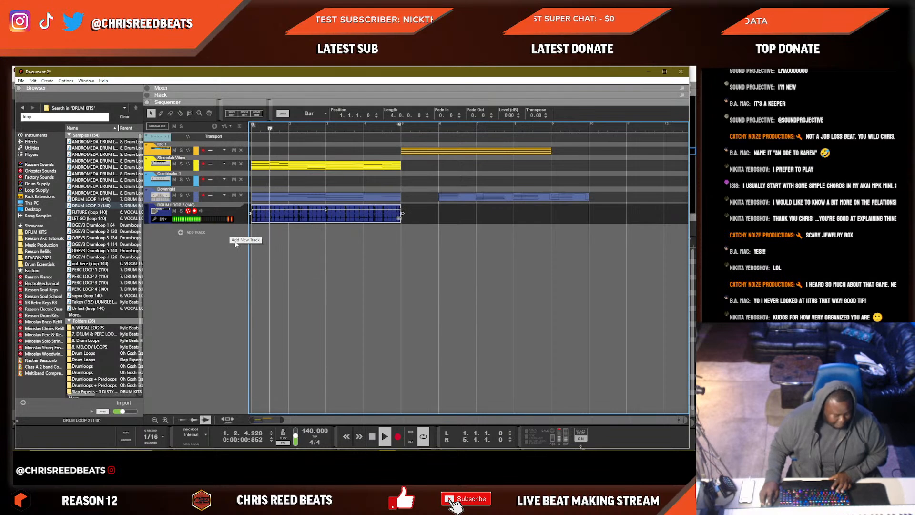
Add the 808 1 patch from the DRUM KITS folder as a new instrument track below the drum loop.
scroll(105, 234, "down", 1)
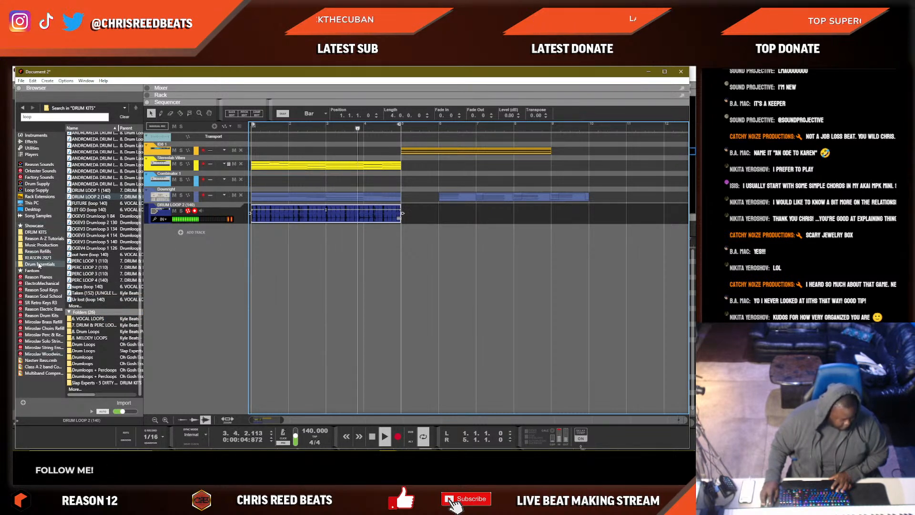
left_click(36, 232)
left_click_drag(83, 244, 255, 247)
key("space")
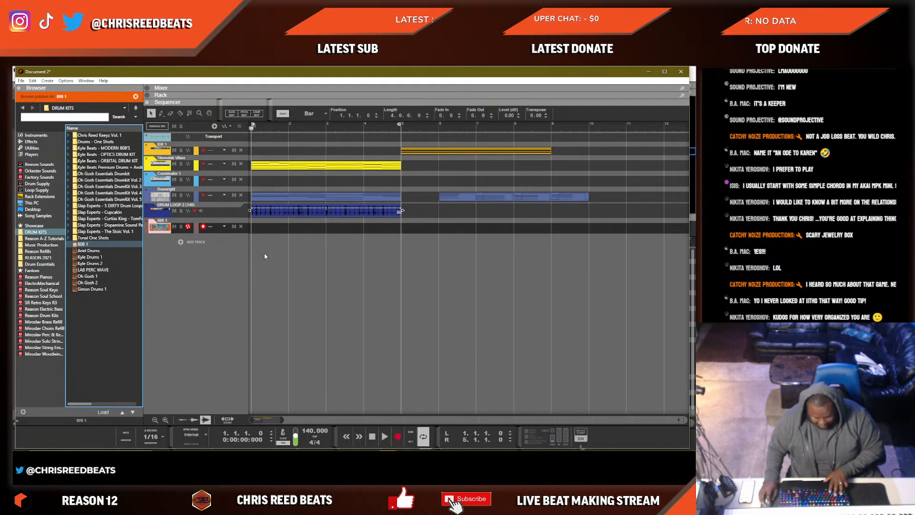
key("Return")
Draw a four-bar clip from bar 1 on the new 808 track, paste the bass notes into it, and play.
left_click(295, 250)
left_click_drag(256, 238, 389, 237)
double_click(388, 237)
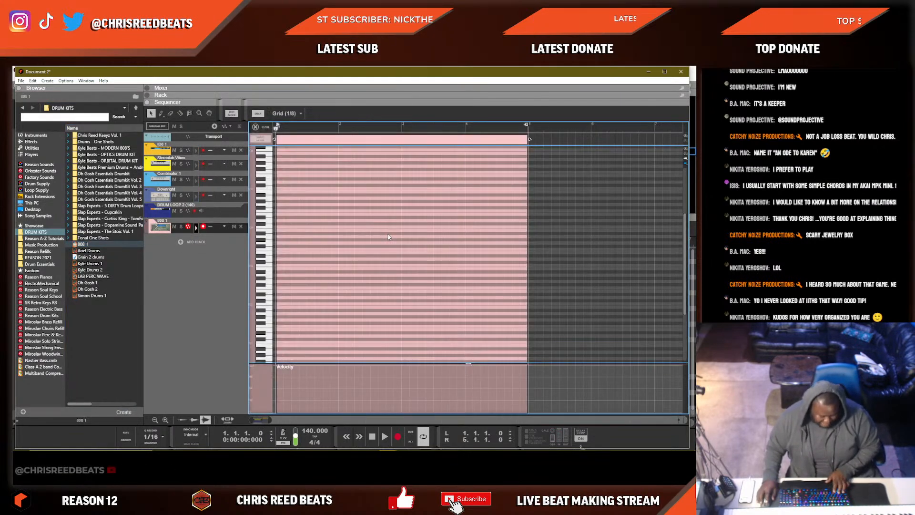
key("ctrl+v")
key("space")
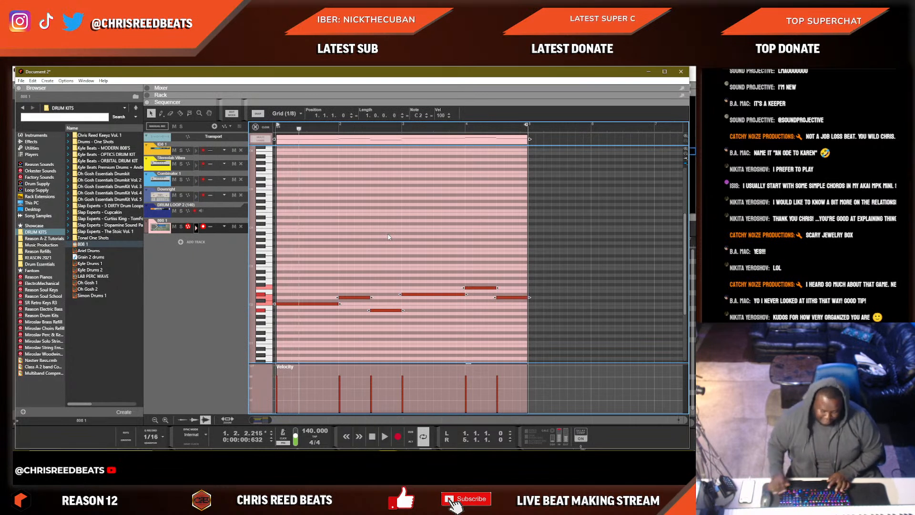
Raise all the pasted 808 notes by one octave so the line starts on C3, and play from the start.
key("Up")
key("Up")
key("Up")
key("Up")
key("Up")
key("Up")
key("Up")
key("Up")
key("Up")
key("Up")
key("Up")
key("Up")
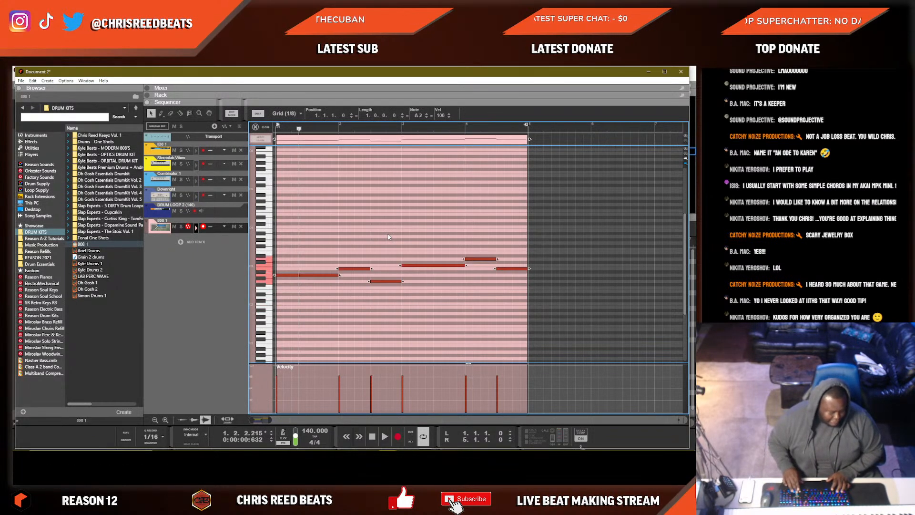
key("space")
key("space")
left_click(389, 237)
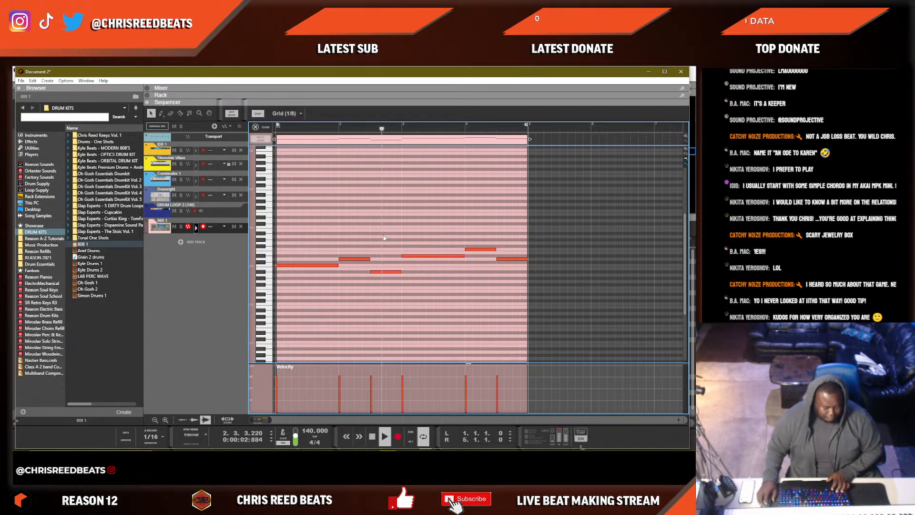
Raise the second note in bar 2 of the 808 clip to D3 and play the clip.
key("Tab")
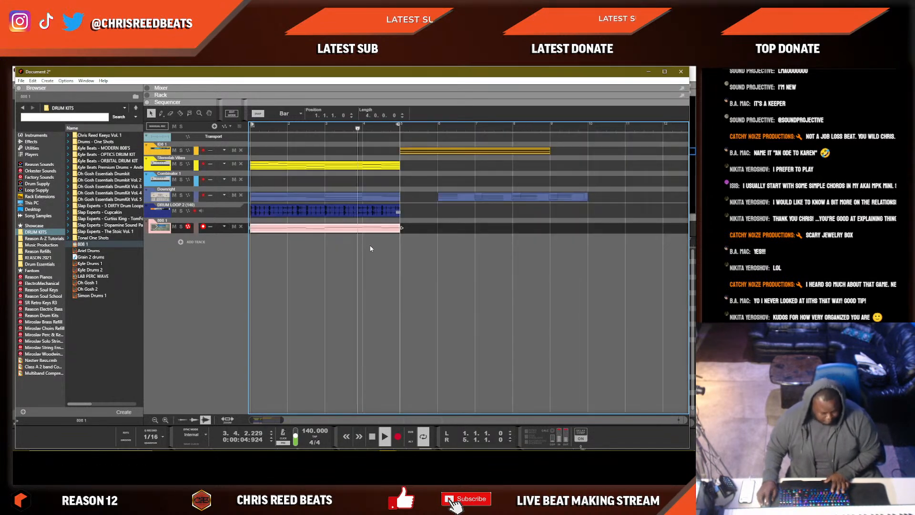
key("Tab")
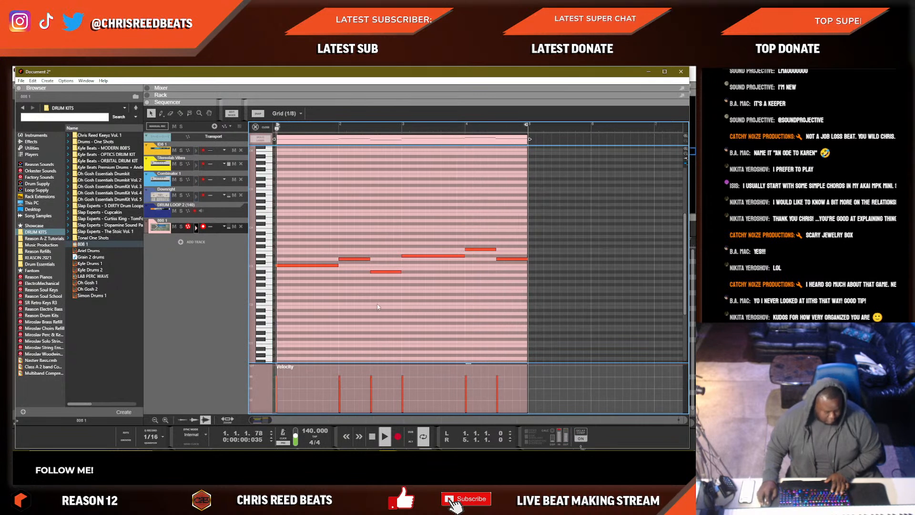
left_click_drag(386, 272, 387, 260)
left_click_drag(397, 296, 359, 246)
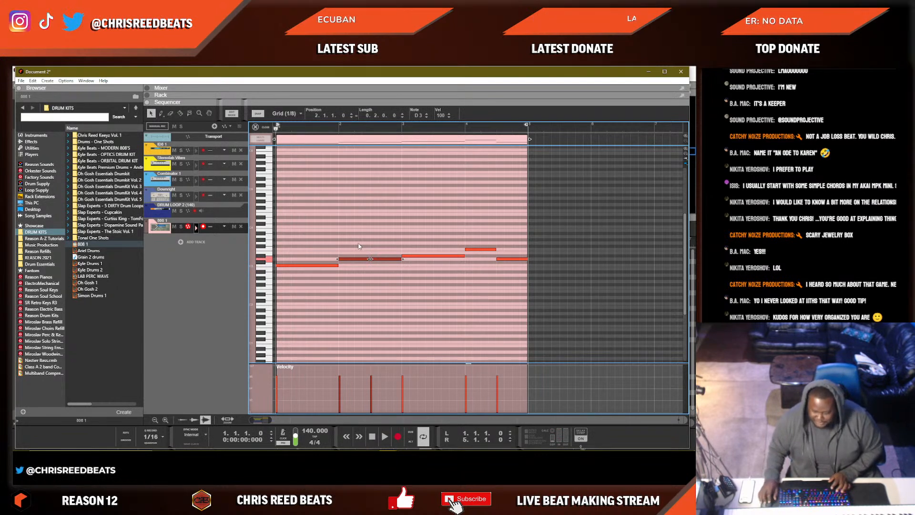
key("space")
Delete both D3 notes in bar 2 of the 808 clip and return to the start.
left_click(341, 295)
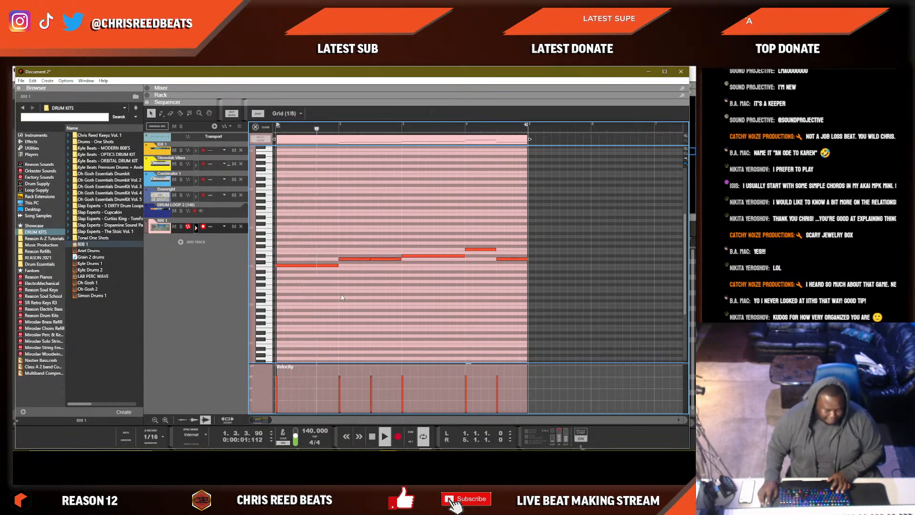
left_click_drag(351, 280, 383, 247)
key("space")
key("Delete")
key("shift+Return")
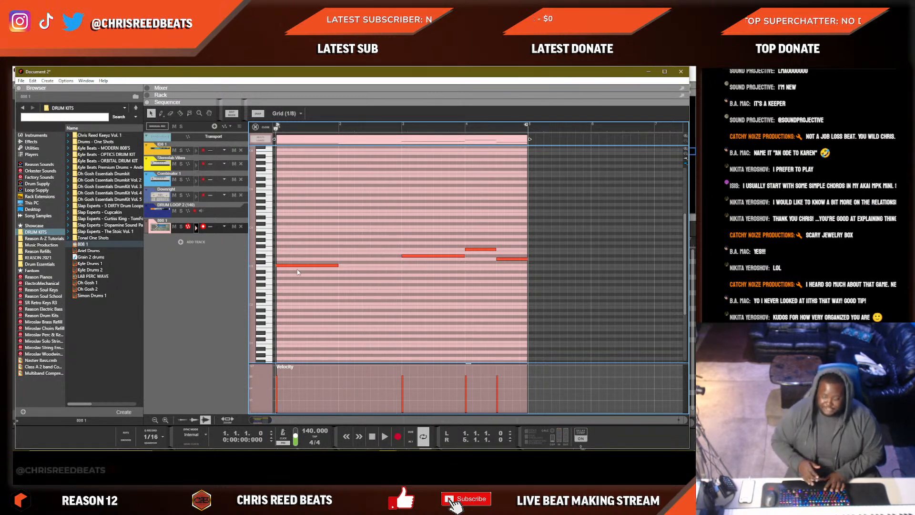
Replay the loop to check how the 808 line sounds with bar 2 empty.
key("space")
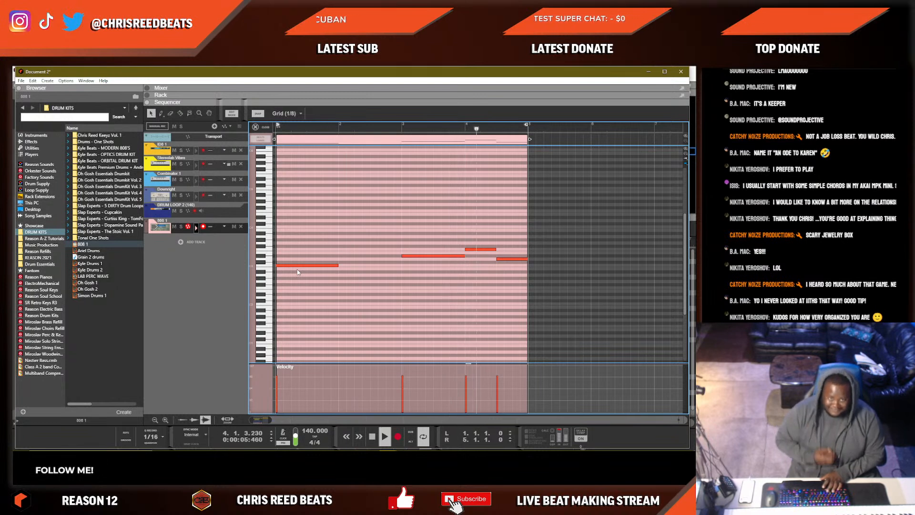
key("space")
key("space")
key("space")
left_click(466, 127)
key("space")
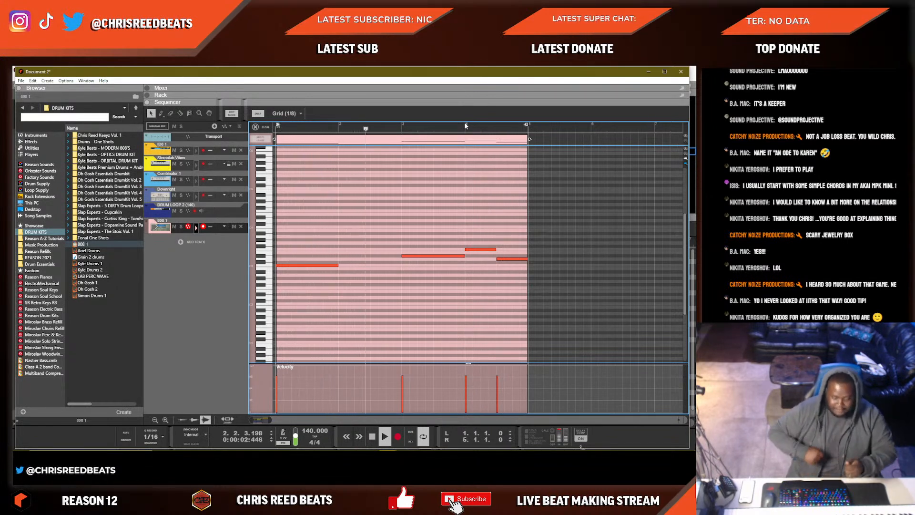
key("space")
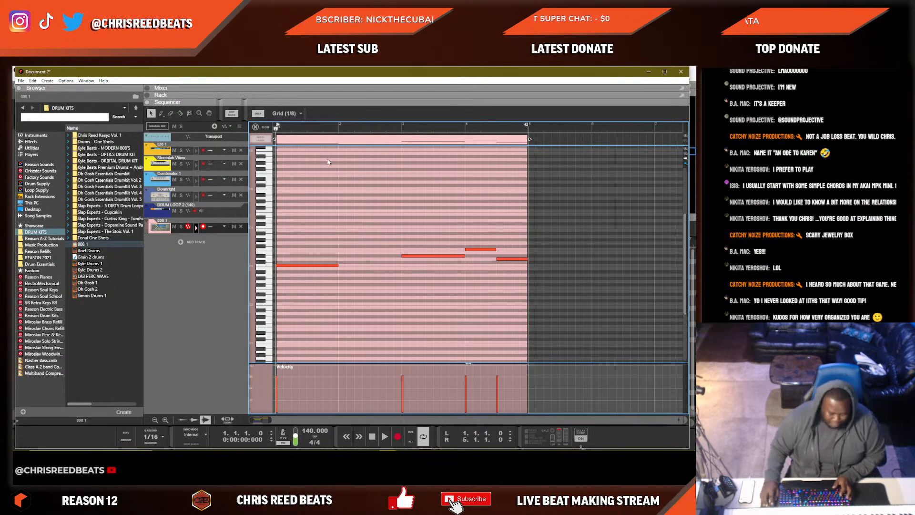
Duplicate the 808's bar 1 note into bar 2, audition it, and raise the copy to D#3.
left_click_drag(381, 318, 310, 242)
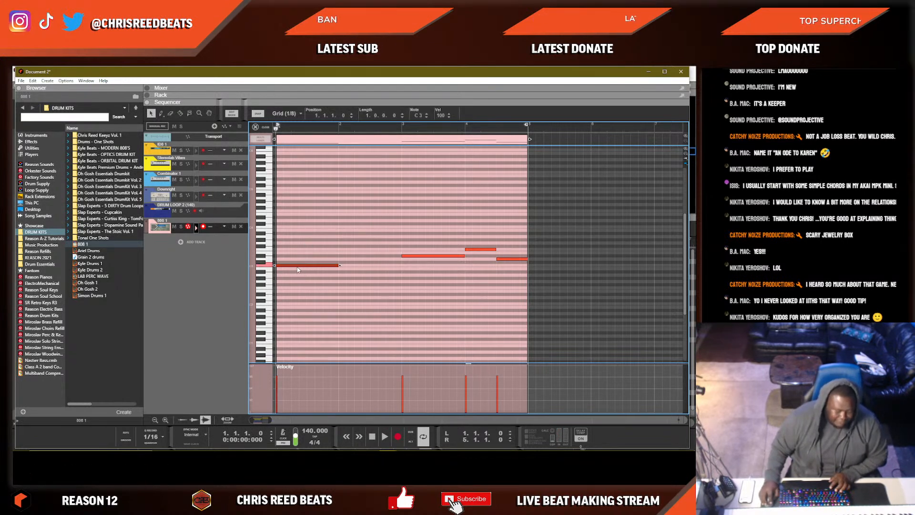
left_click_drag(298, 267, 359, 270)
key("space")
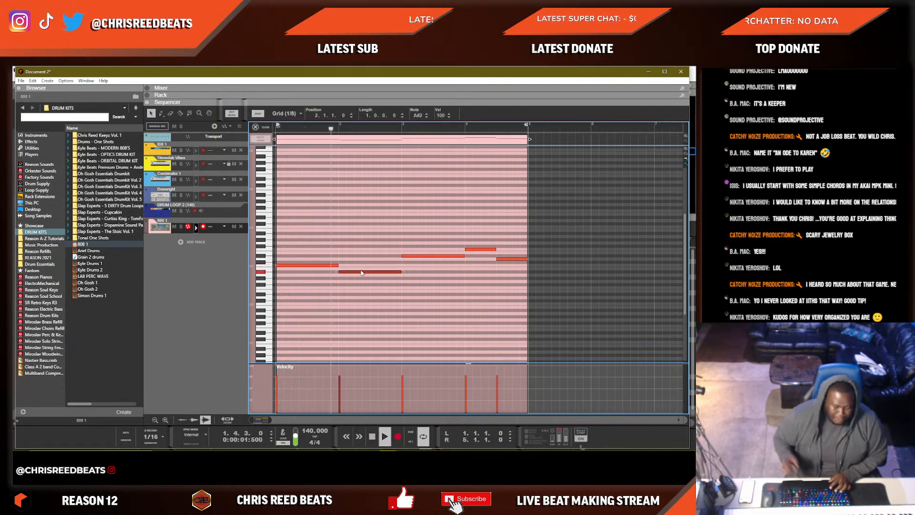
key("space")
key("Up")
key("Up")
key("Up")
key("Up")
key("Up")
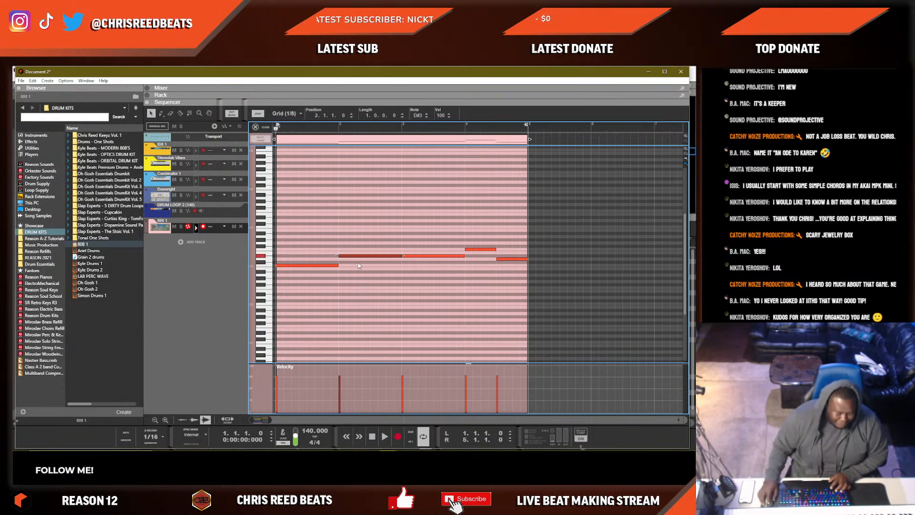
Split bar 2 into a one-beat D#3 note on beat 2 and a two-beat C#3 note on beat 3.
left_click_drag(402, 256, 372, 256)
key("space")
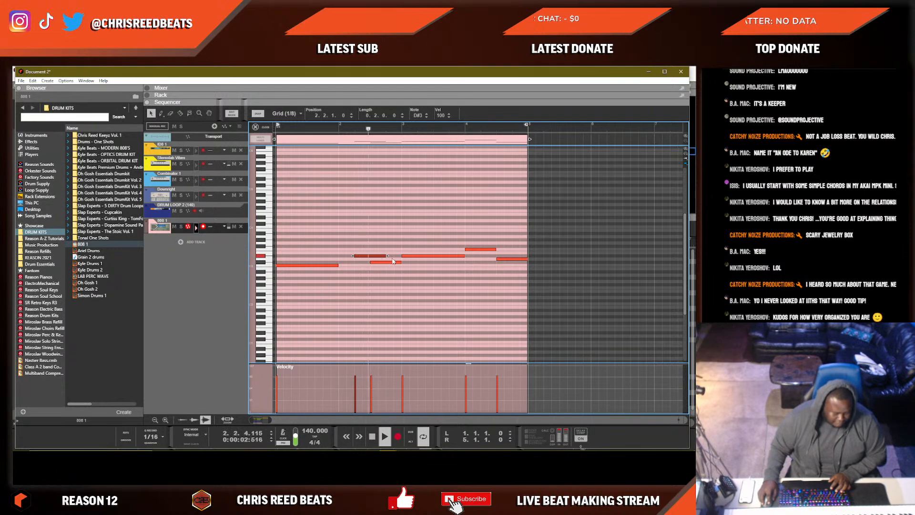
left_click_drag(387, 257, 380, 256)
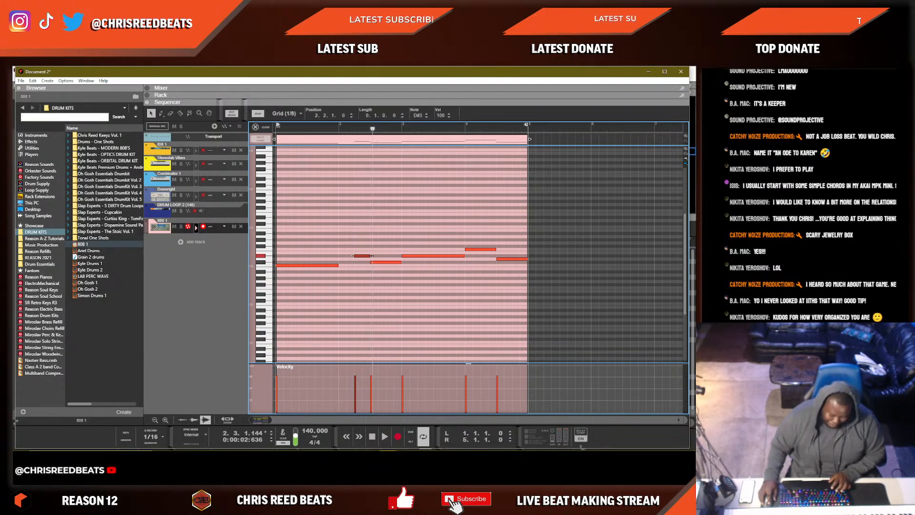
Save the song as "Music Theory 101" in the FILES folder.
key("ctrl+s")
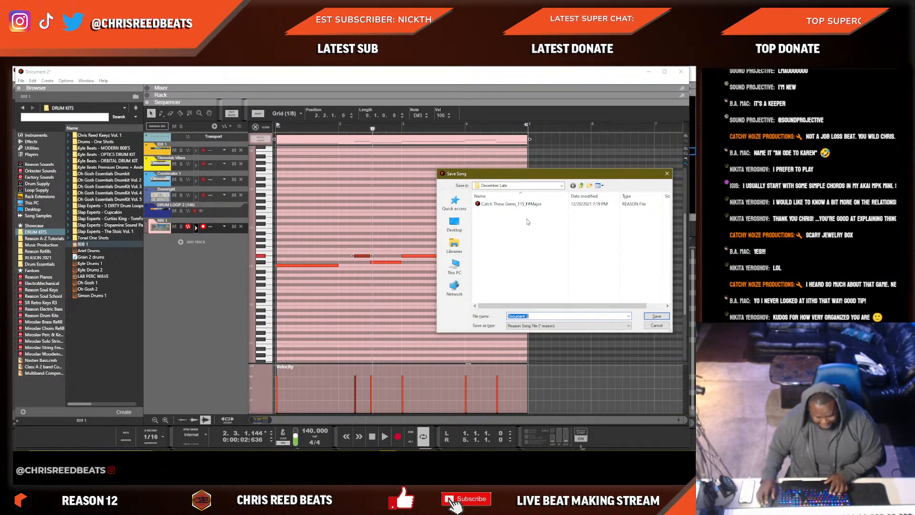
left_click(581, 185)
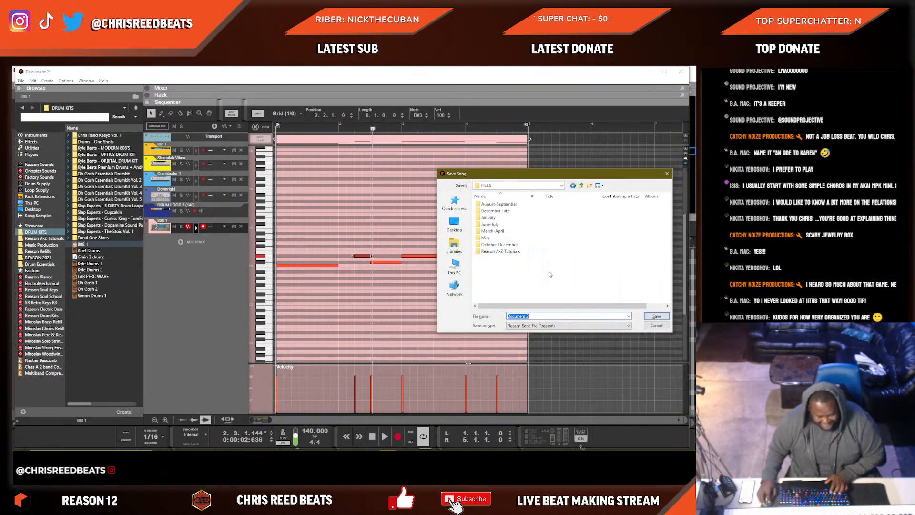
type("S")
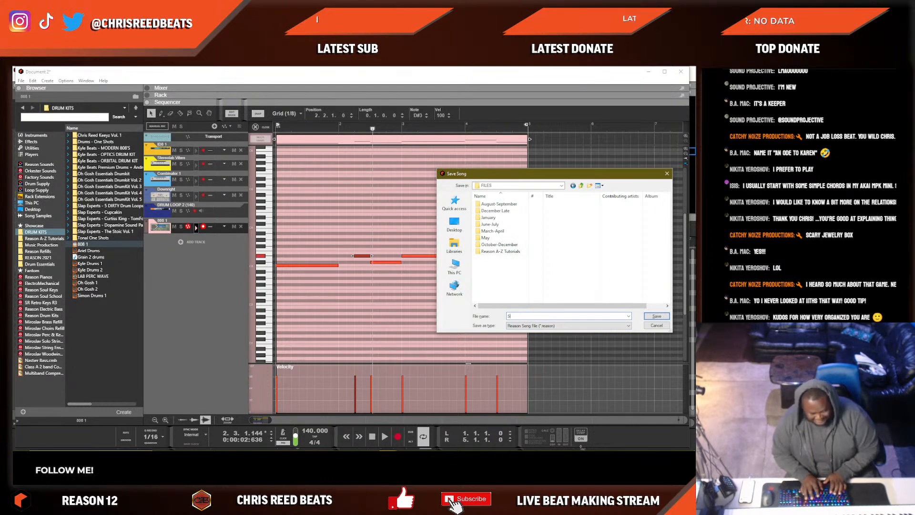
type("treMusic Theory 10")
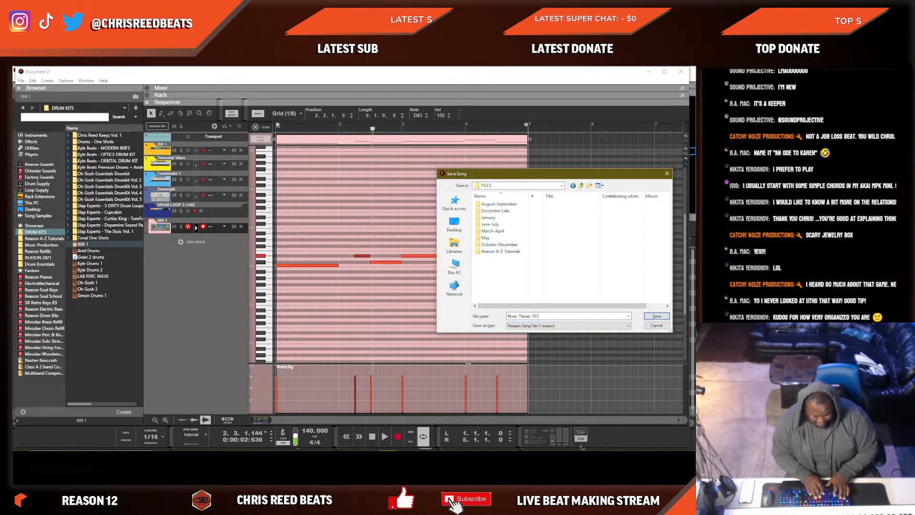
type("1")
key("Return")
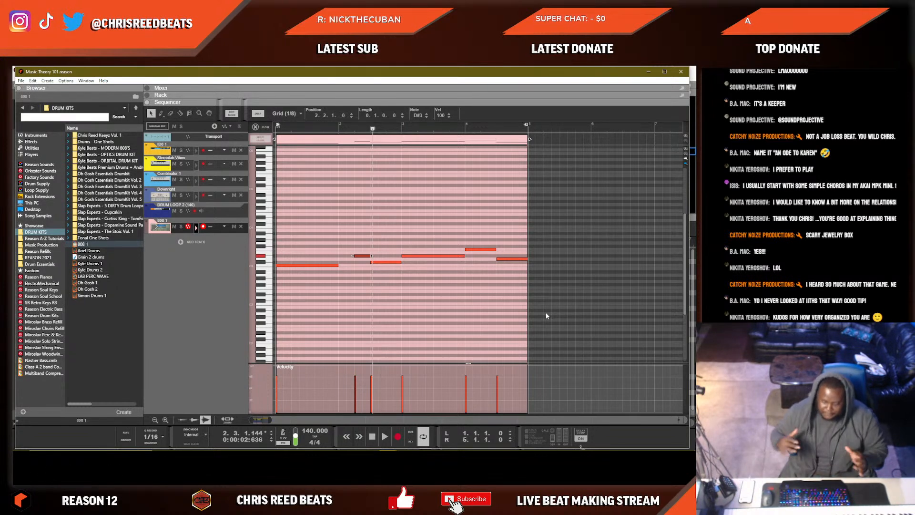
Leave the note editor, rewind to the start, then reopen the 808 clip and play the loop.
key("ctrl+e")
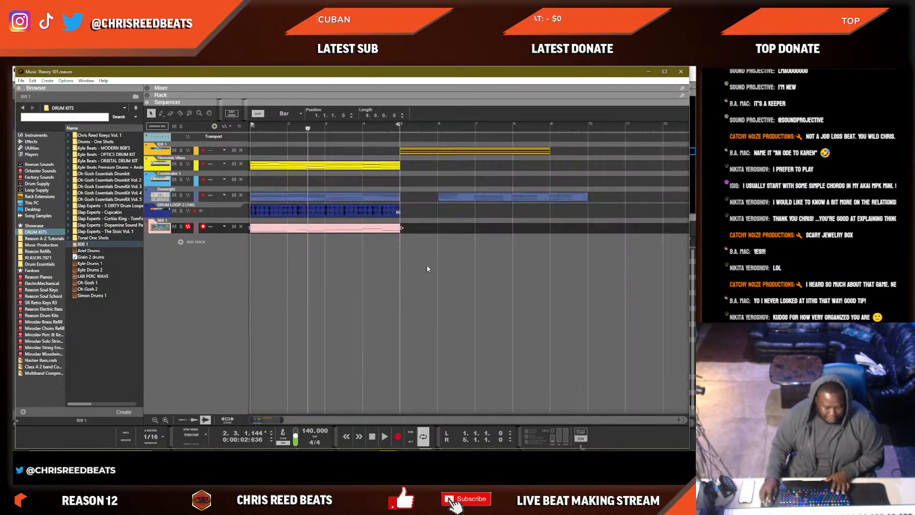
key("shift+Return")
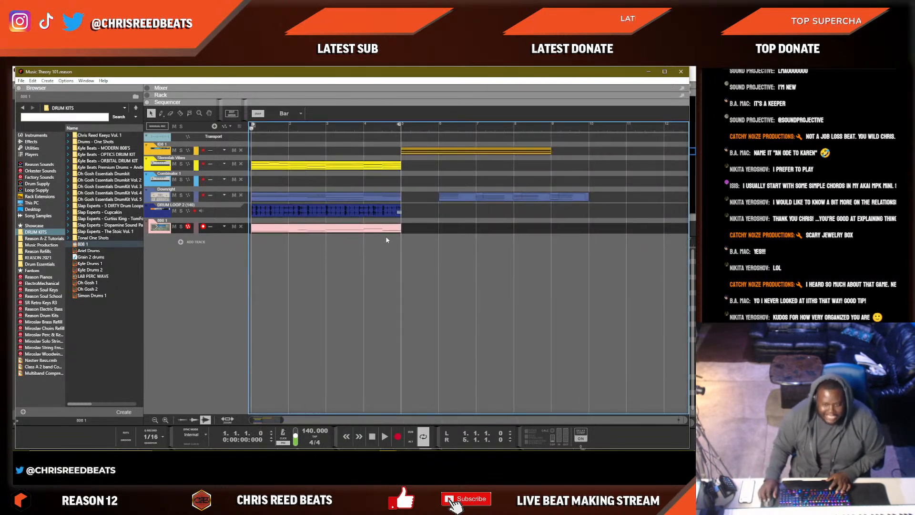
double_click(336, 229)
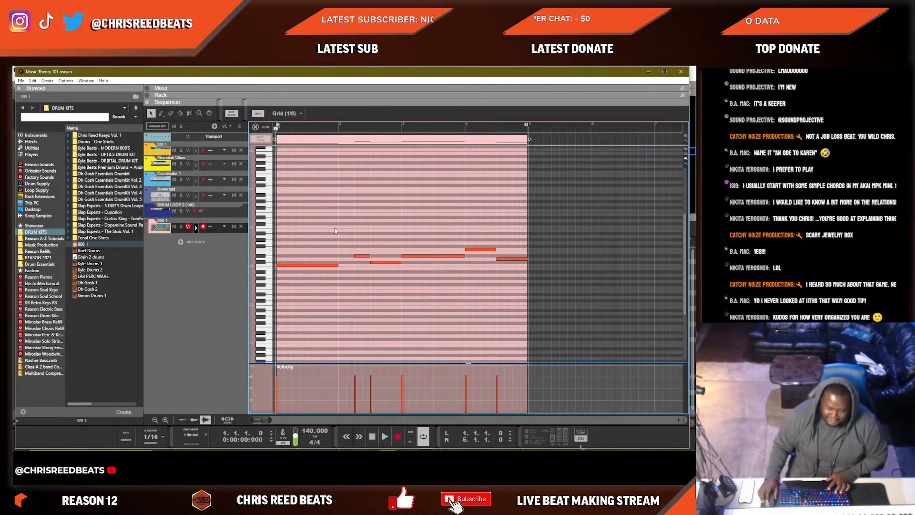
key("space")
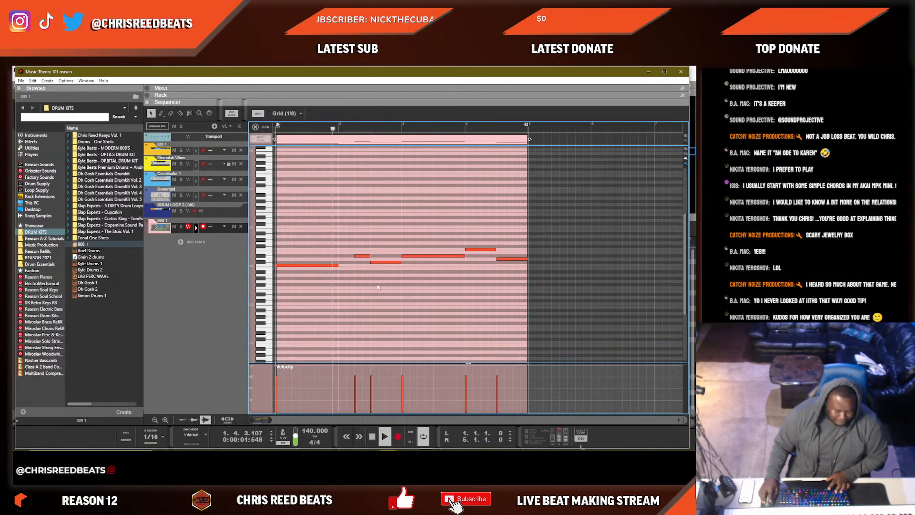
Try lowering the 808 note on beat 3 of bar 2 to A#2 and audition it.
left_click(383, 261)
key("Down")
key("Down")
key("Down")
key("space")
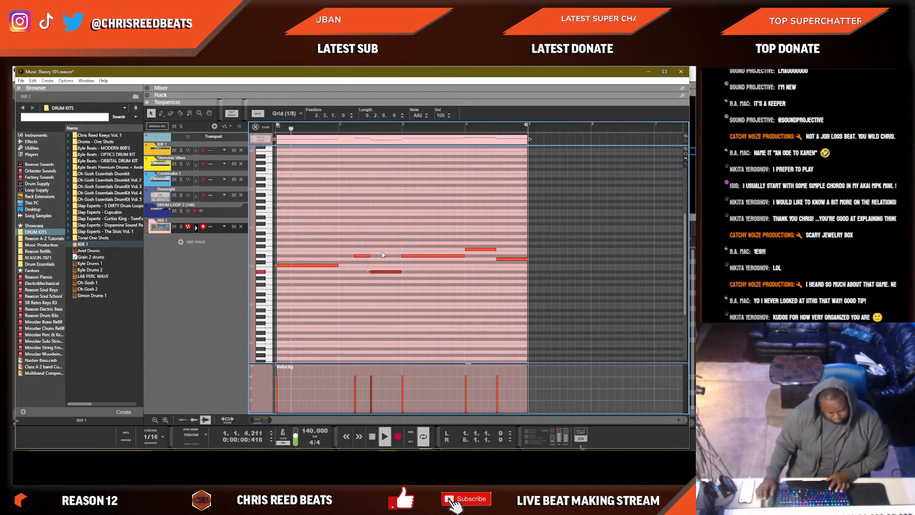
left_click(388, 312)
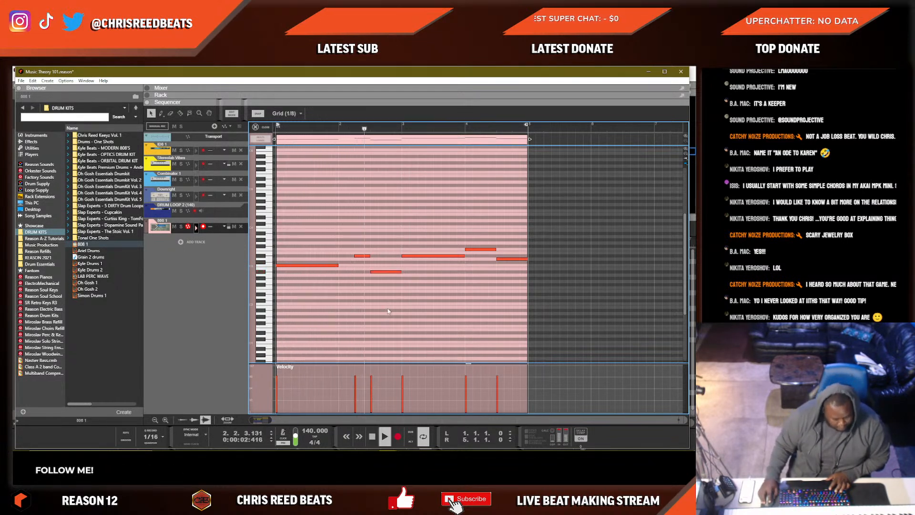
left_click(394, 272)
key("space")
key("Right")
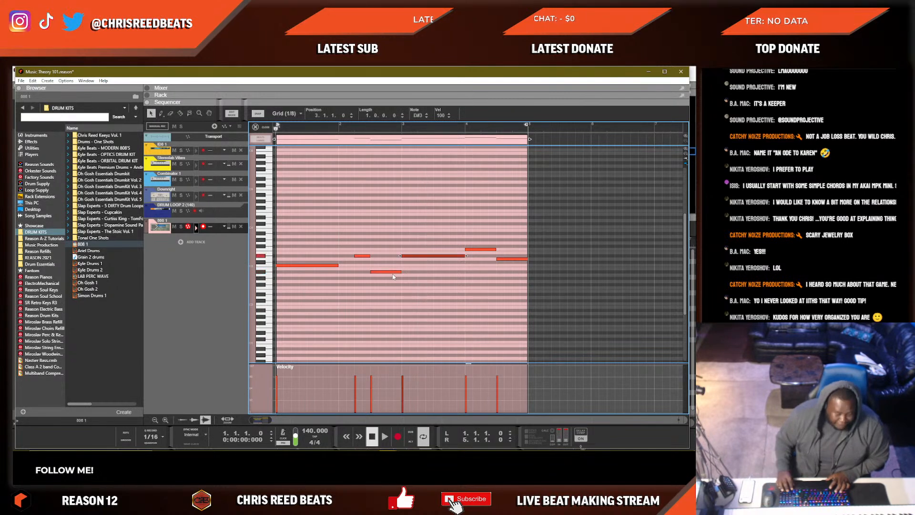
Delete the 808 note on beat 3 of bar 2 and play the loop without it.
left_click(387, 272)
key("Delete")
left_click(358, 256)
key("space")
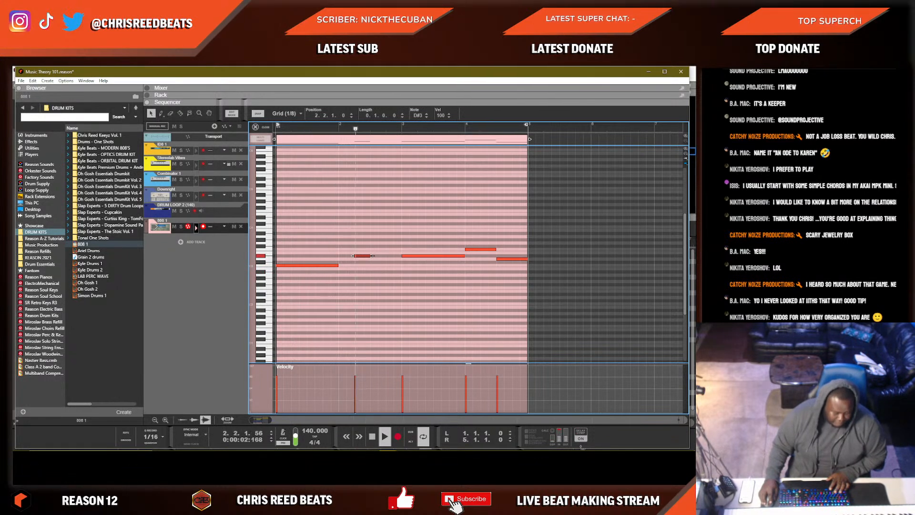
Set bar 2's remaining D#3 note to one and a half beats and duplicate it directly after itself.
left_click_drag(372, 256, 395, 256)
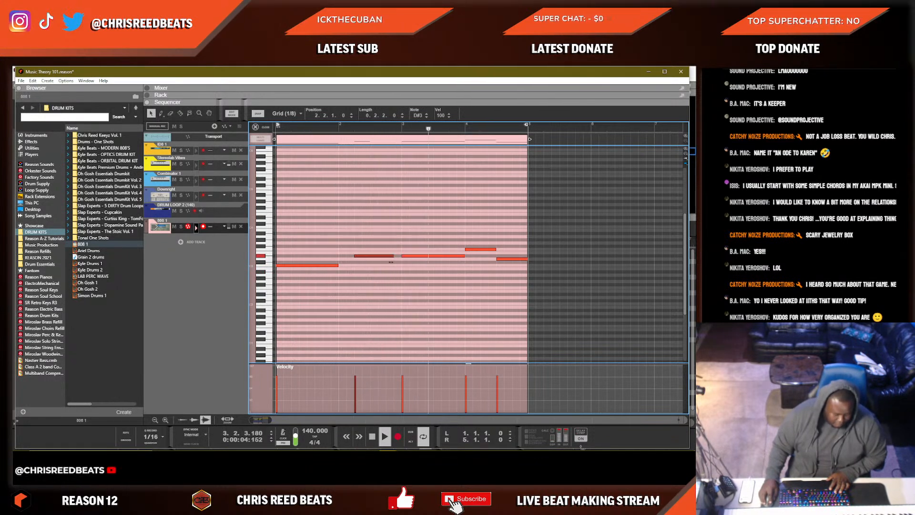
key("space")
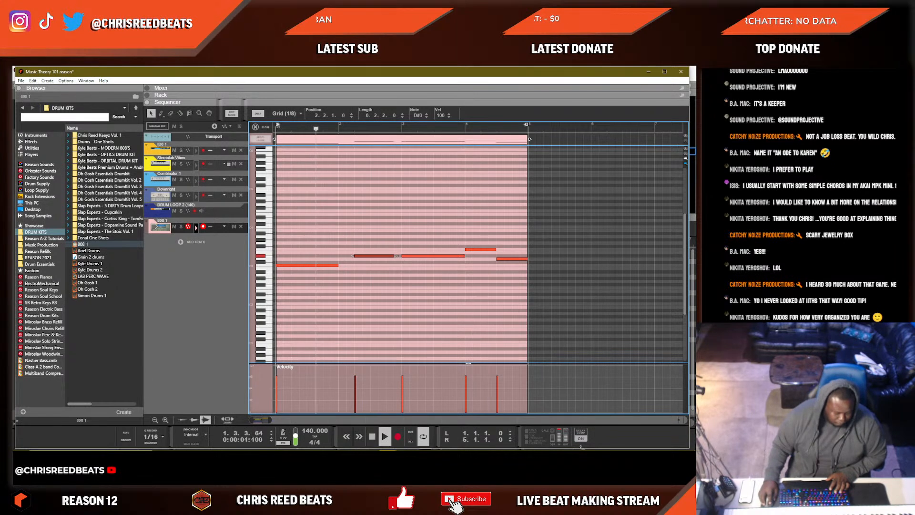
left_click_drag(396, 256, 379, 257)
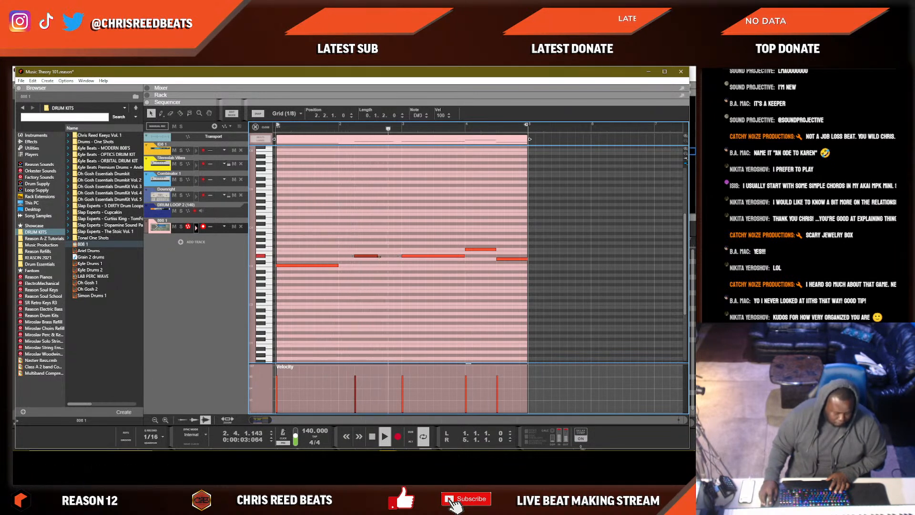
key("ctrl+d")
left_click(358, 129)
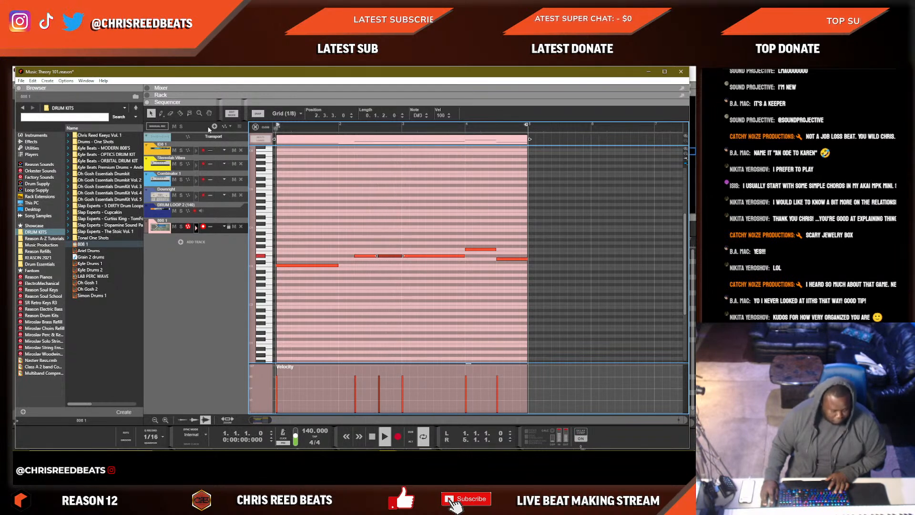
Try the 808's bar 3 note at D2 and play the loop from the start.
left_click(444, 256)
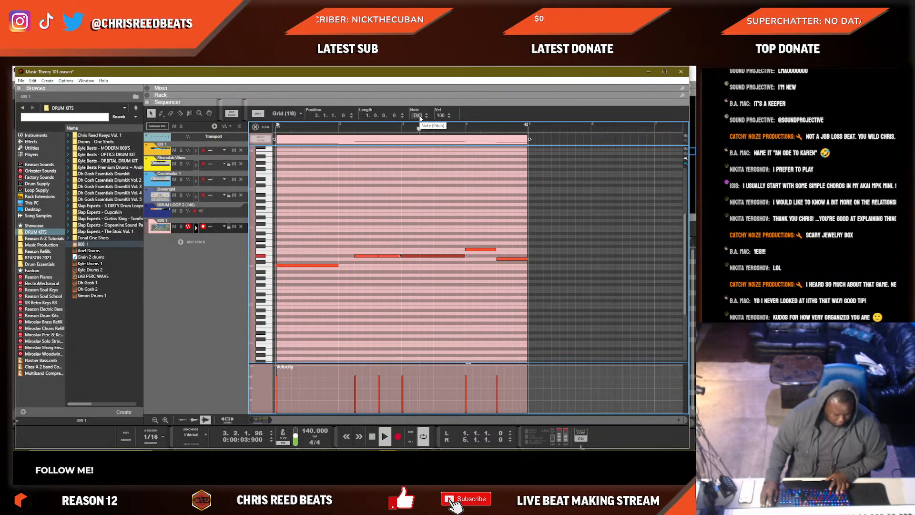
left_click_drag(420, 118, 418, 136)
key("KP_0")
key("KP_0")
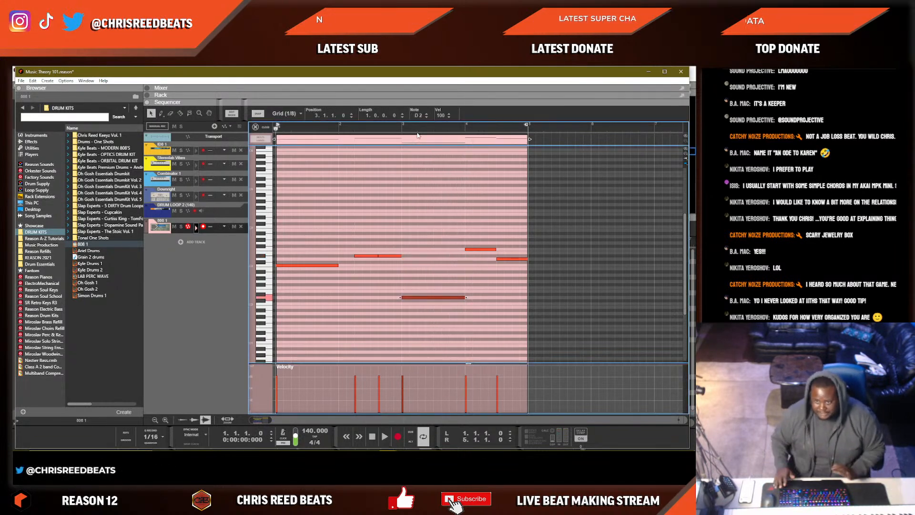
key("KP_Enter")
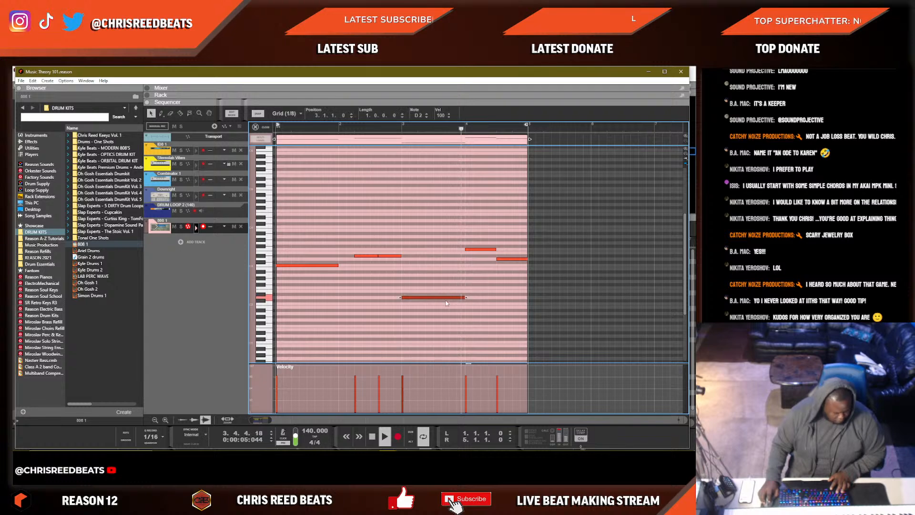
Raise the bar 3 note by semitones up to F3 while the loop plays.
key("Up")
key("Up")
key("Up")
key("Up")
key("Up")
key("Up")
key("Up")
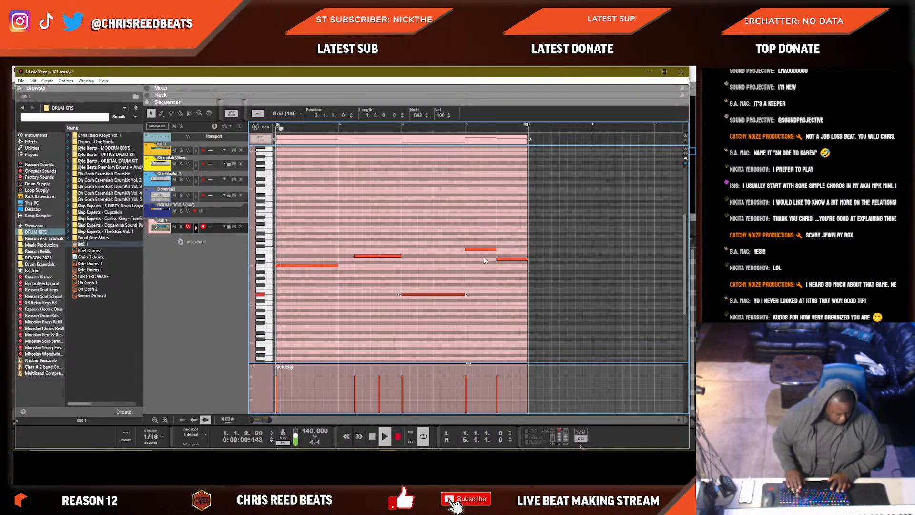
key("Up")
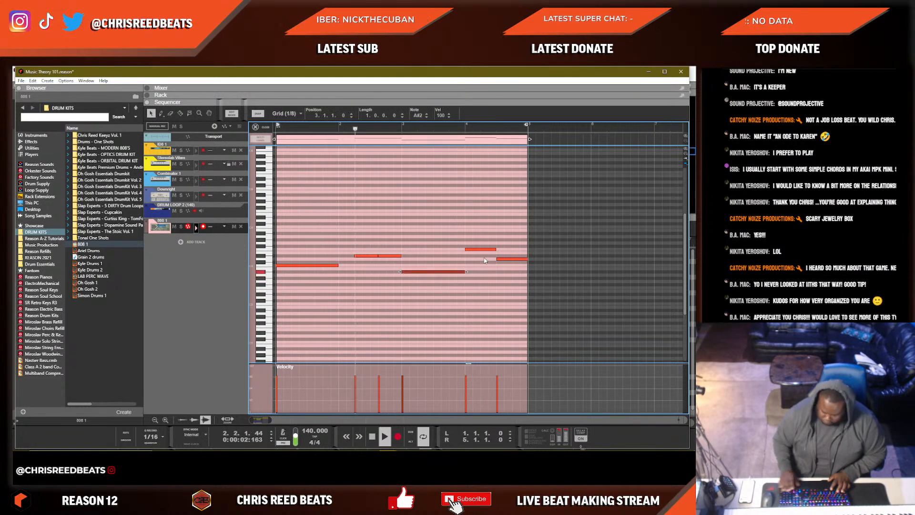
key("Up")
key("Up")
key("Up")
key("Up")
key("Up")
key("Up")
key("Up")
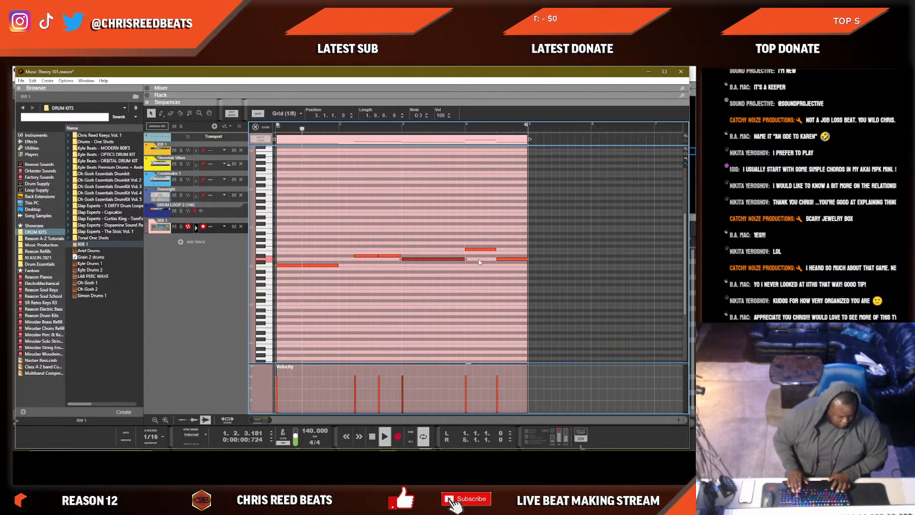
left_click(479, 250)
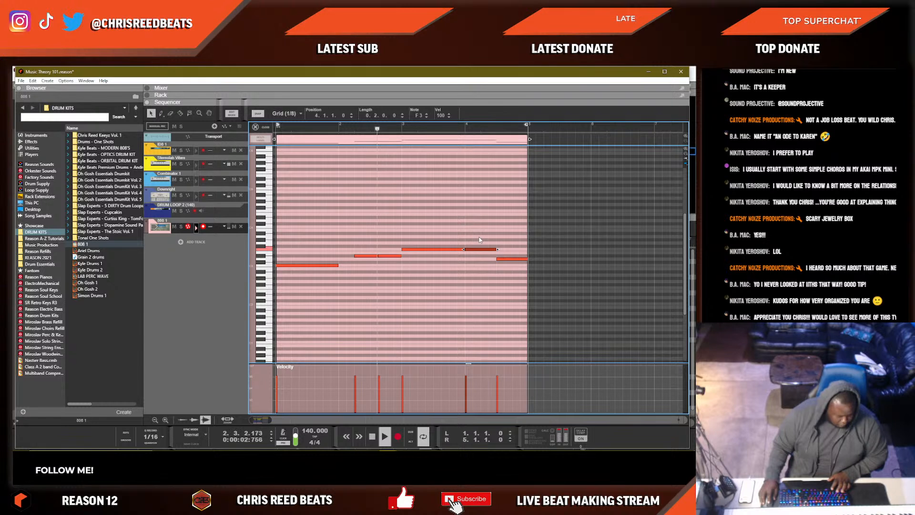
left_click(413, 250)
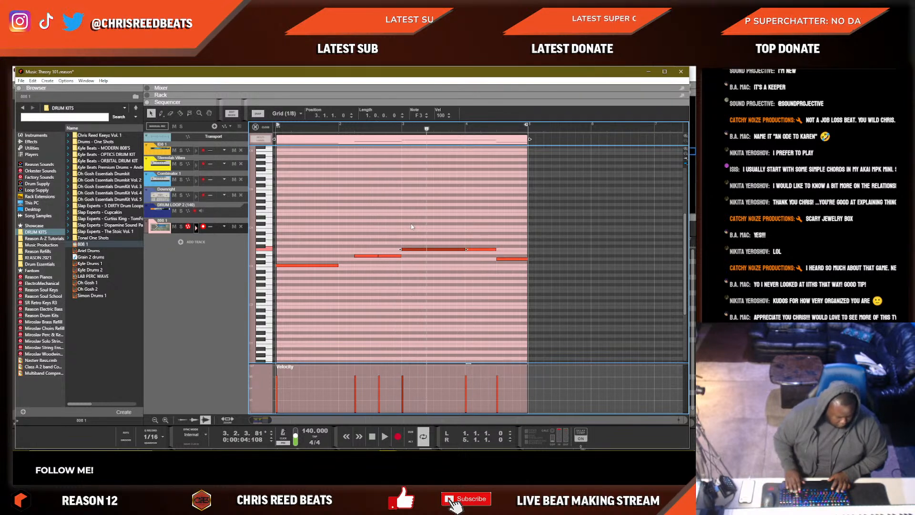
Try the bar 3 note at E3 and at G3 during playback.
key("Down")
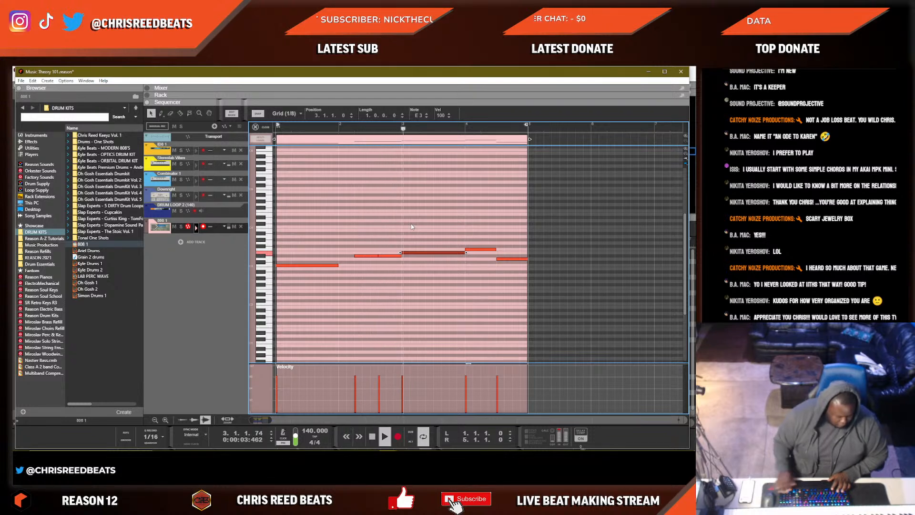
key("Up")
key("Up")
key("Up")
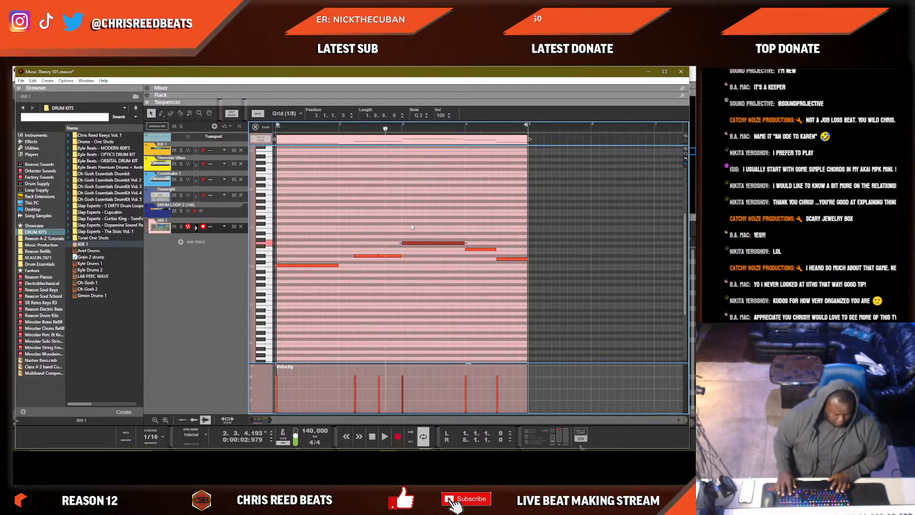
key("KP_7")
key("KP_7")
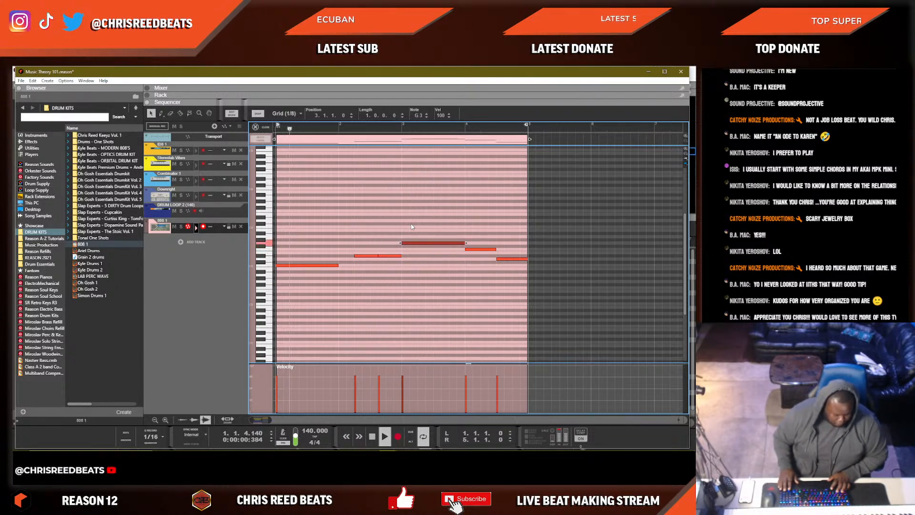
Lower the bar 3 note back to D#3.
key("Down")
key("Down")
key("Down")
key("Down")
Lower bar 2's second 808 note to D2 and audition it in the loop.
key("Left")
key("Down")
key("Down")
key("Down")
key("Down")
key("Down")
key("Down")
key("Down")
key("Down")
key("Down")
key("Down")
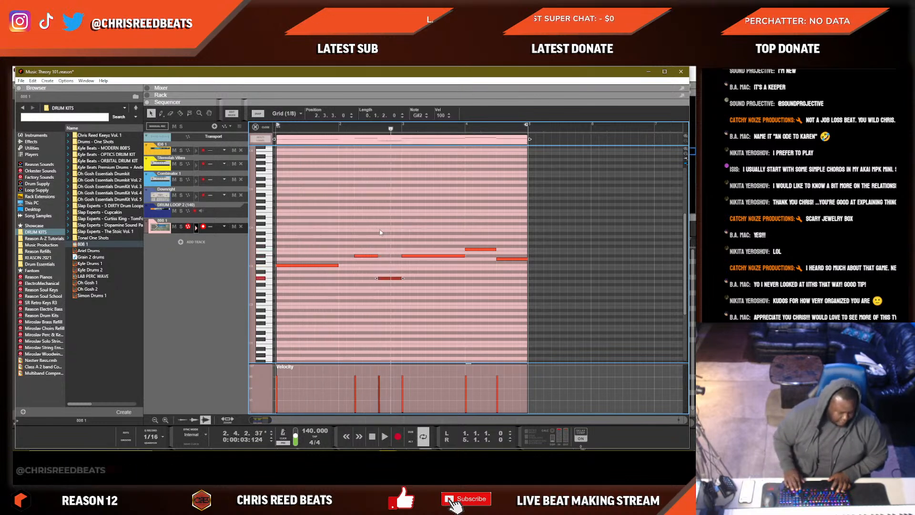
key("Down")
key("Down")
key("Down")
key("KP_0")
key("space")
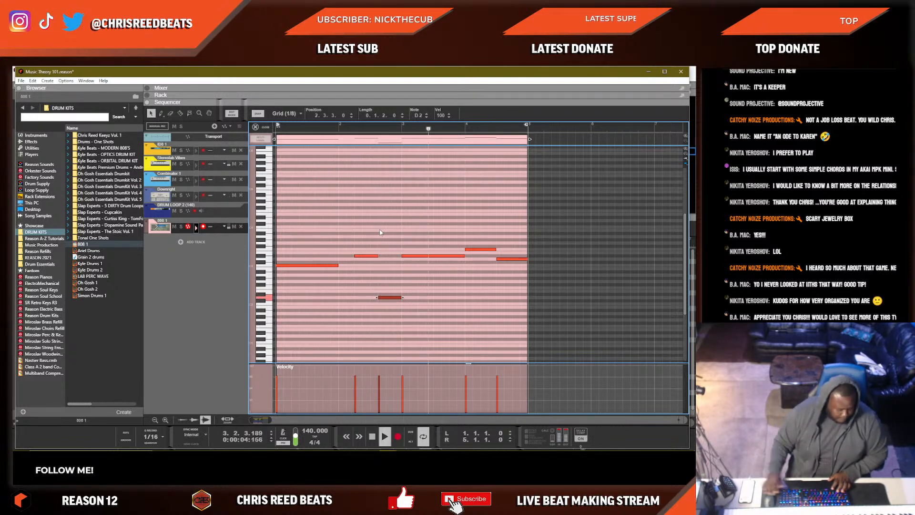
Trim bar 4's F3 note to one beat starting on beat 2, and its D3 note to half a beat on beat 4.
left_click(482, 249)
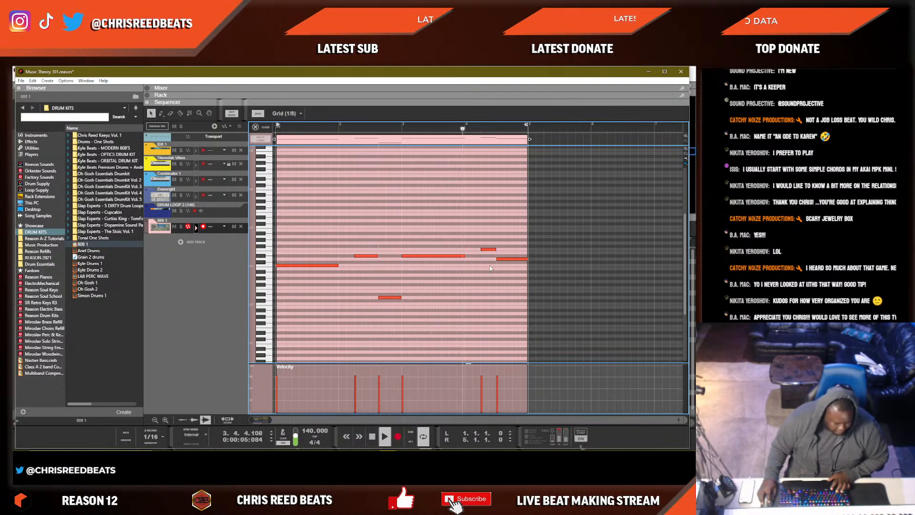
left_click(498, 259)
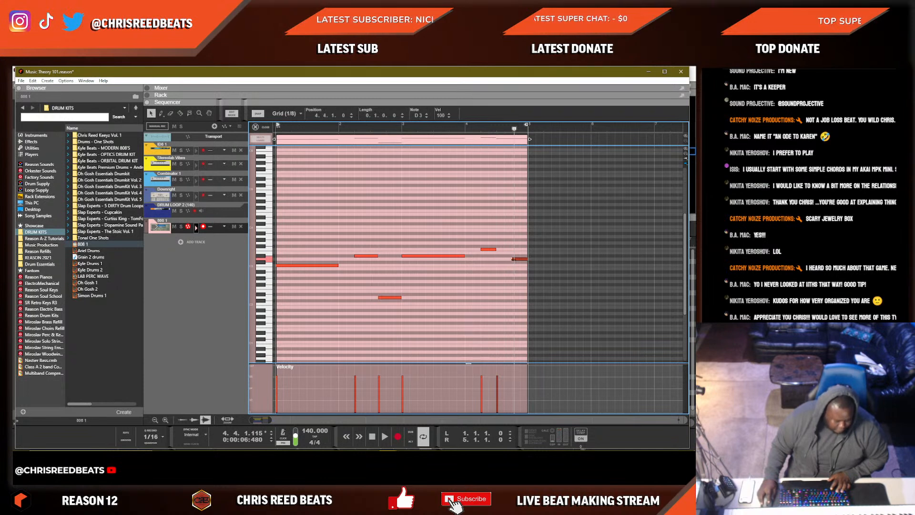
left_click_drag(527, 259, 521, 259)
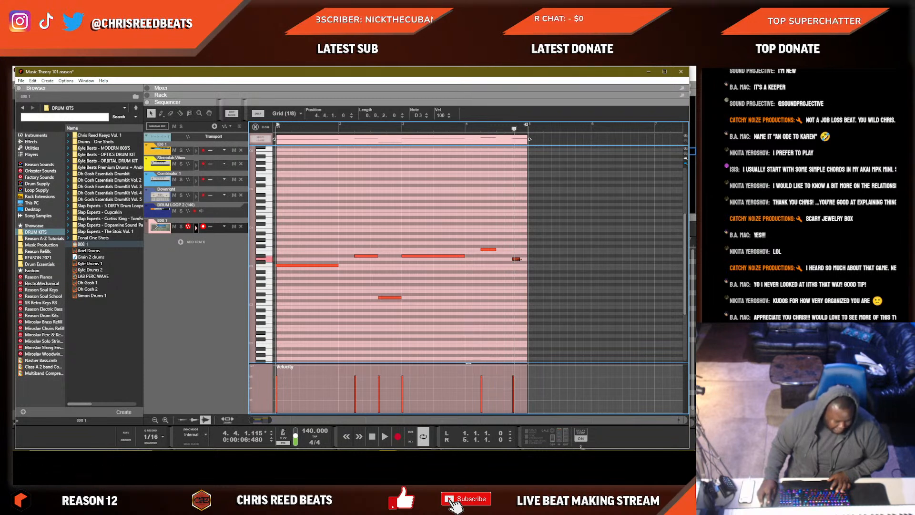
Duplicate the half-beat note on beat 4 of bar 4 and lower both notes to G#2.
key("ctrl+d")
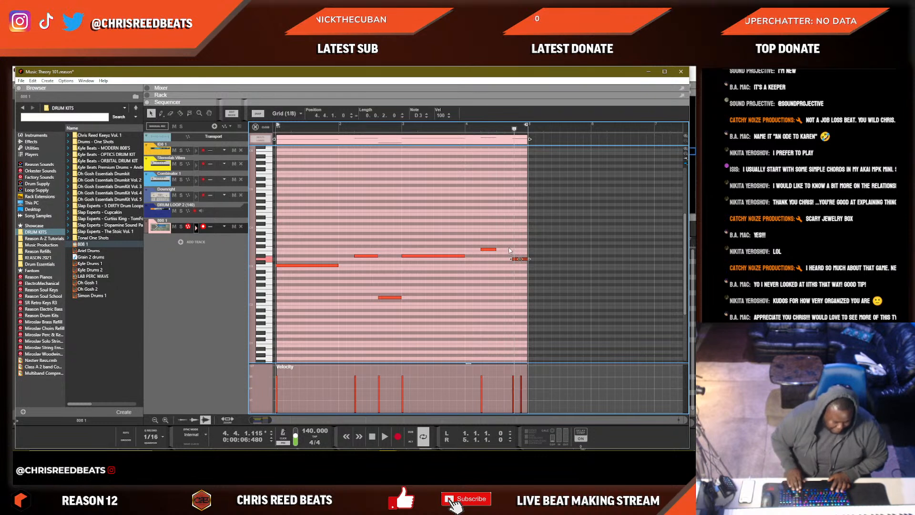
key("space")
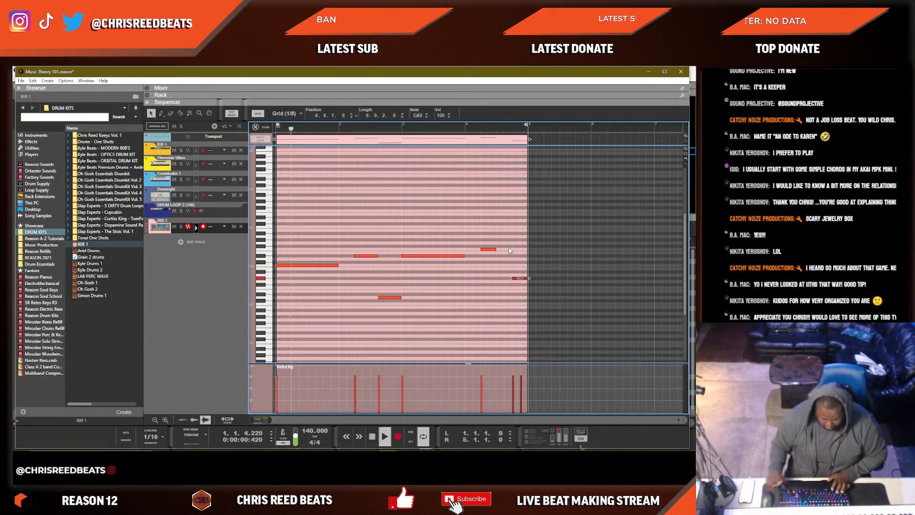
left_click_drag(509, 258, 492, 248)
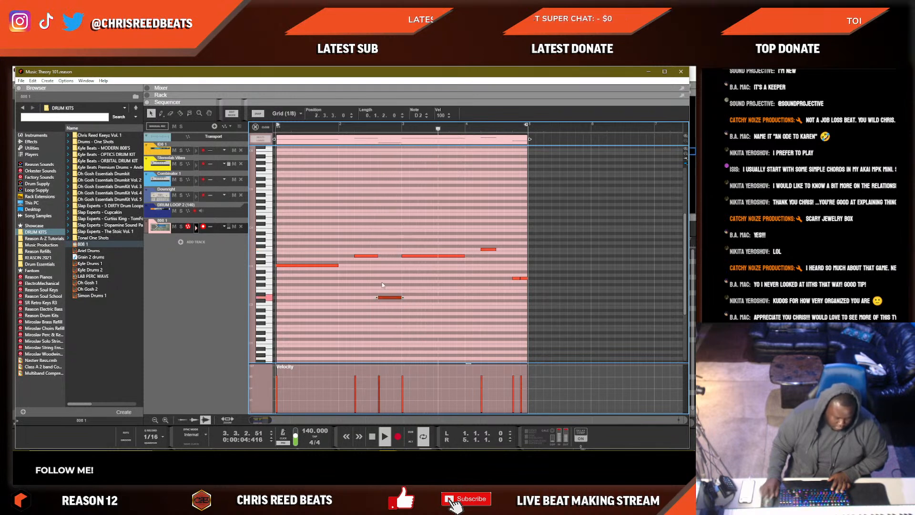
Set bar 2's second 808 note to G#2 and save the song.
left_click_drag(382, 297, 382, 284)
key("Up")
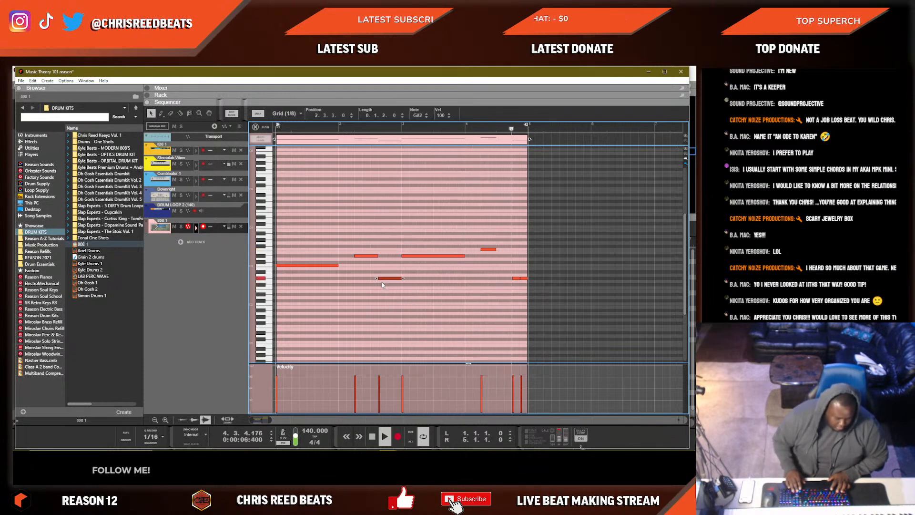
key("ctrl+s")
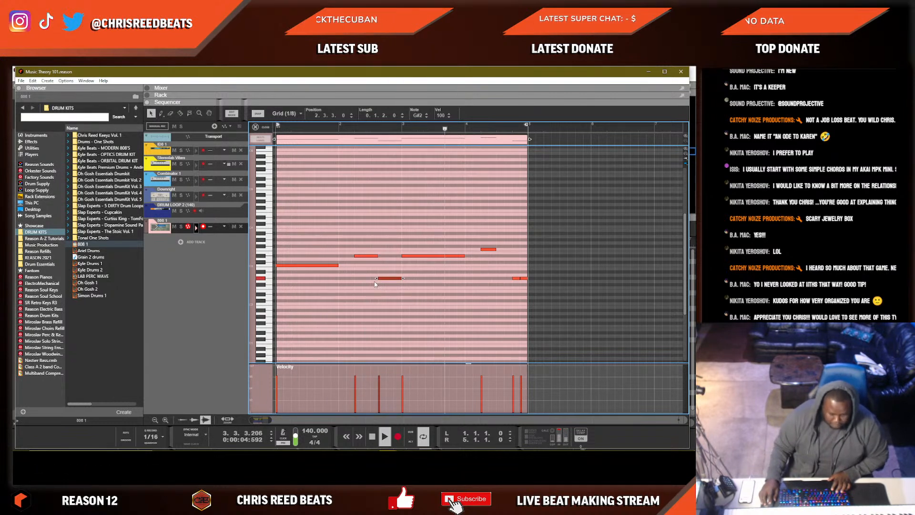
Add a one-beat D#3 note on beat 3 of bar 4 and select the closing half-beat G#2 notes.
left_click(500, 255)
left_click_drag(521, 257, 511, 257)
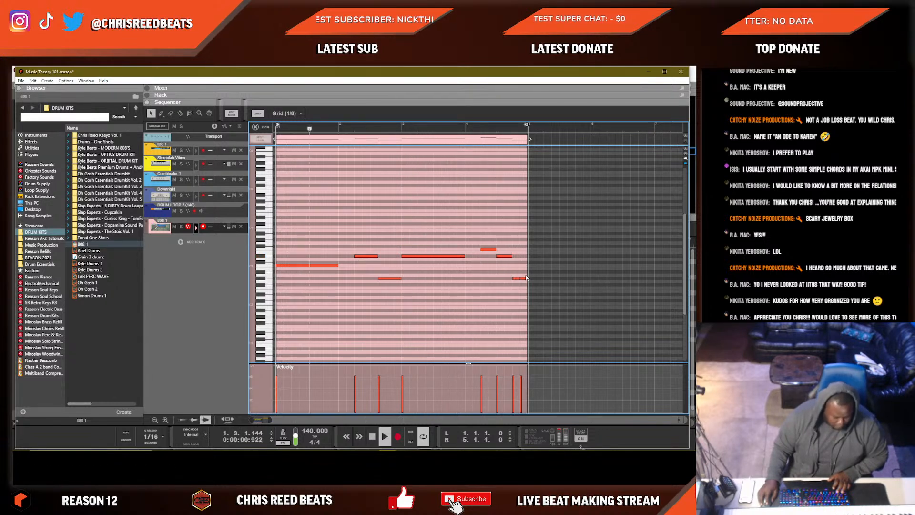
left_click(520, 279)
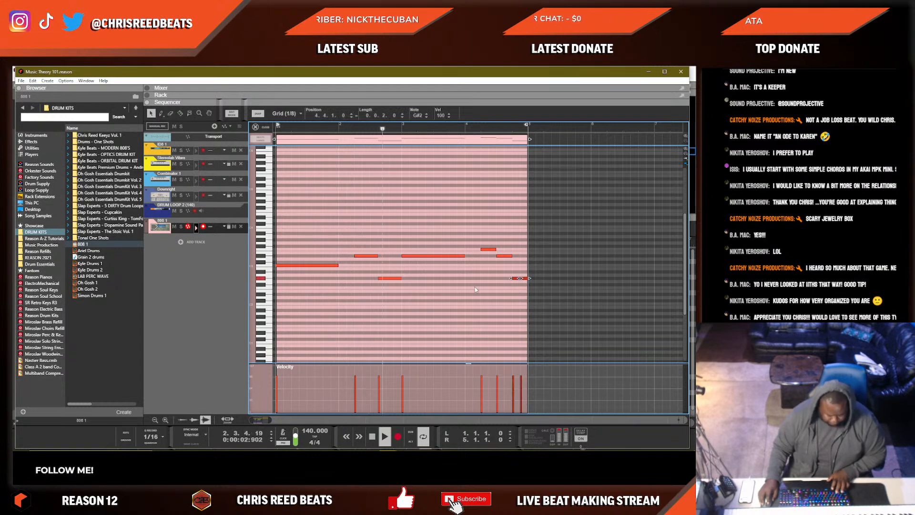
Record a new four-bar part on the ID8 piano track over the looped bars 1 to 4.
key("ctrl+e")
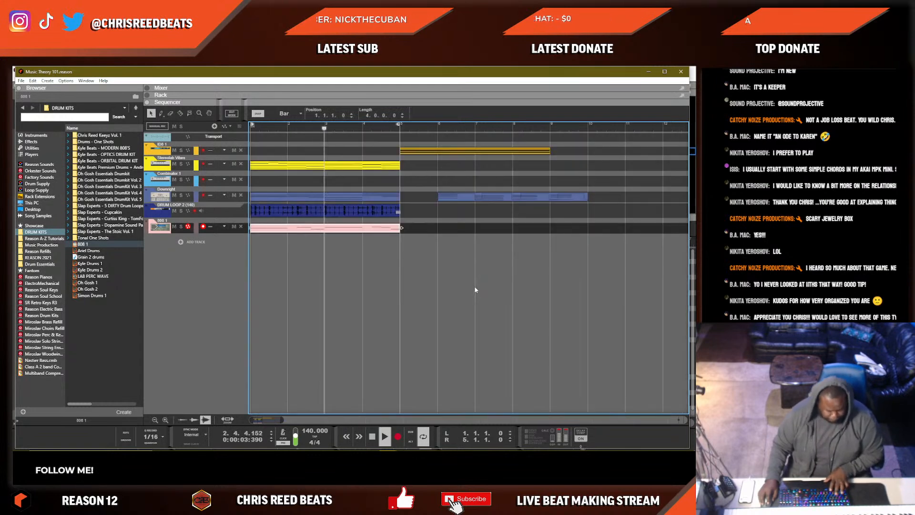
left_click(386, 196)
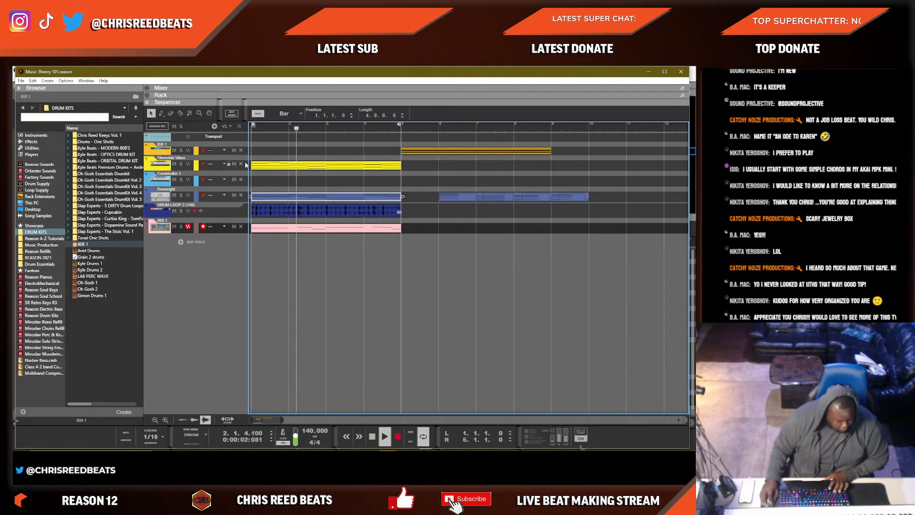
left_click(202, 152)
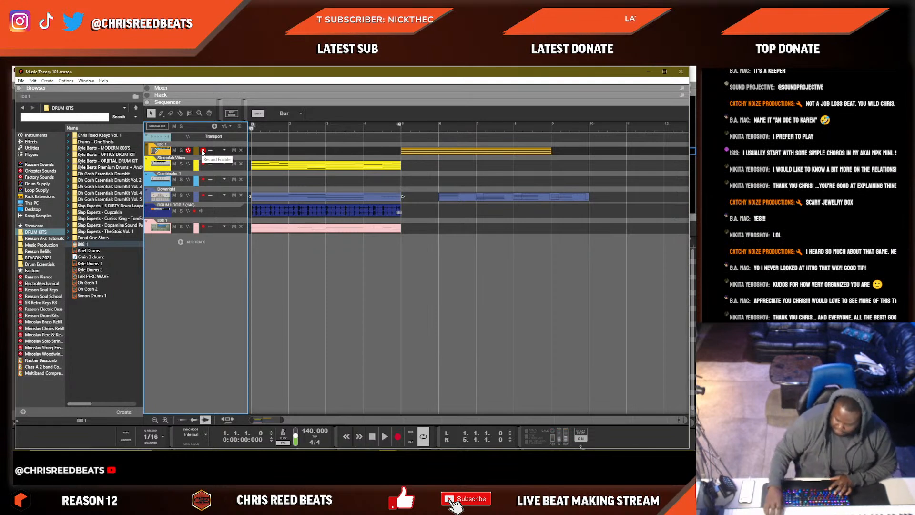
key("space")
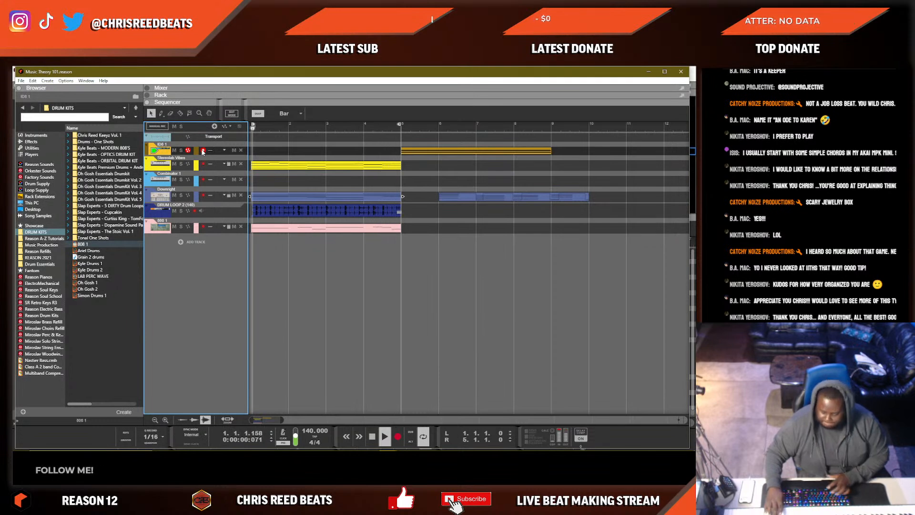
key("ctrl+Return")
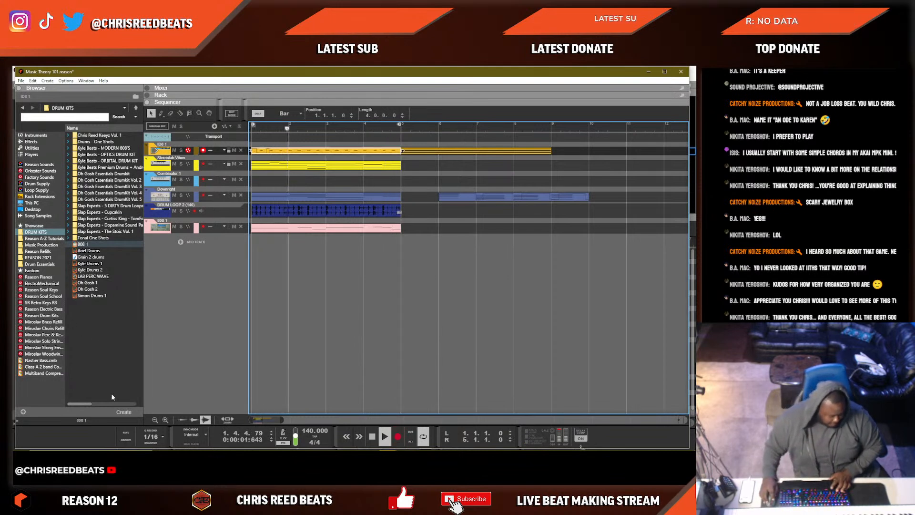
Quantize the newly recorded ID8 piano clip to 1/16T.
left_click(152, 436)
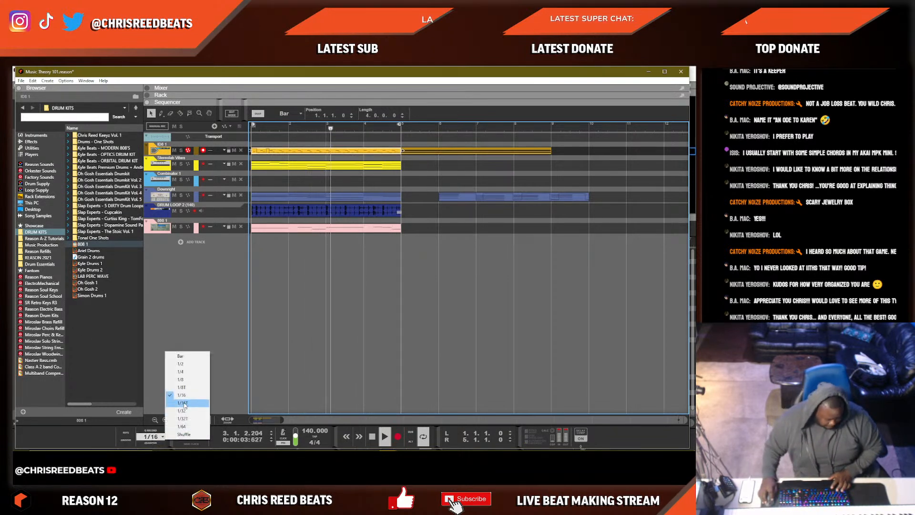
left_click(160, 391)
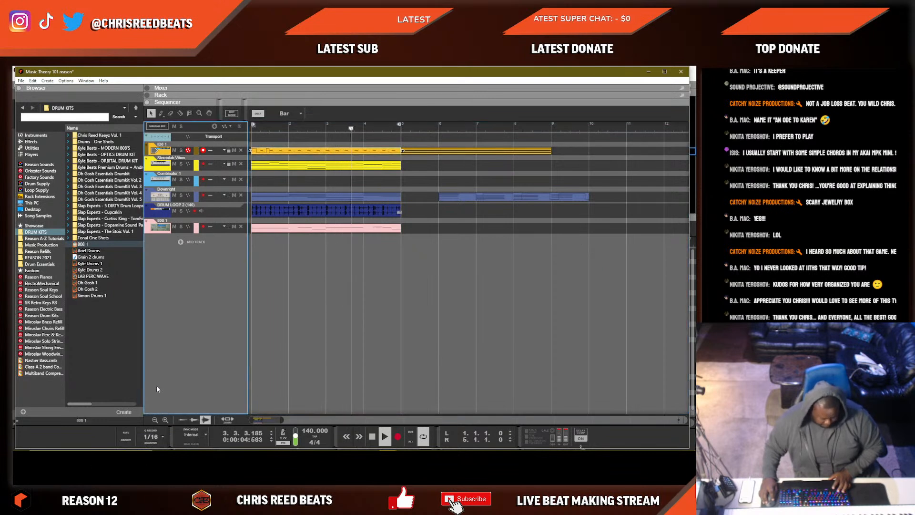
left_click(155, 435)
left_click(179, 405)
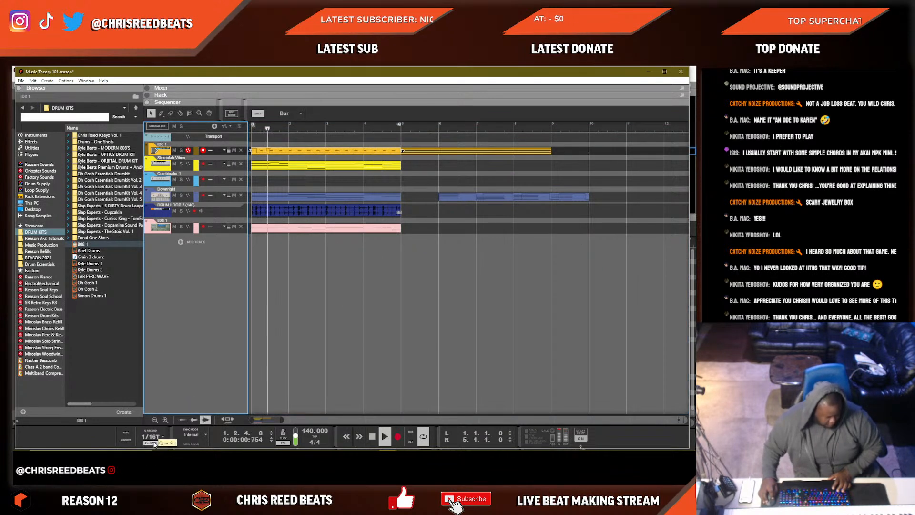
Trim the new ID8 clip to one bar, repeat it through bar 4 and save the song.
left_click_drag(252, 151, 327, 151)
left_click_drag(374, 134, 322, 151)
left_click_drag(402, 151, 364, 152)
key("ctrl+d")
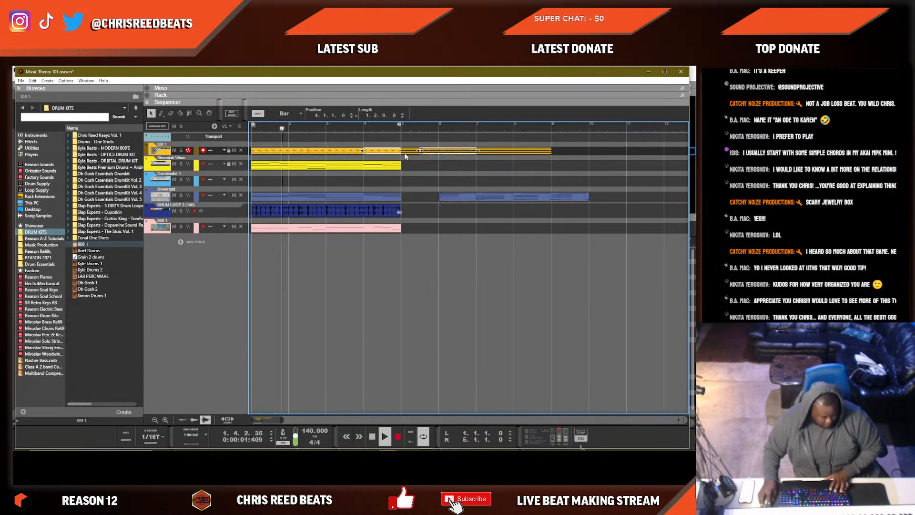
left_click(309, 156)
key("space")
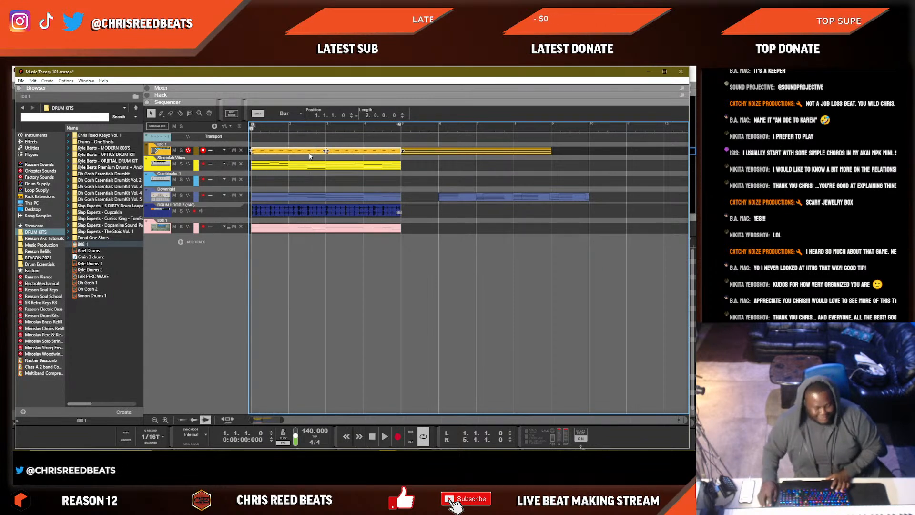
left_click_drag(313, 151, 276, 156)
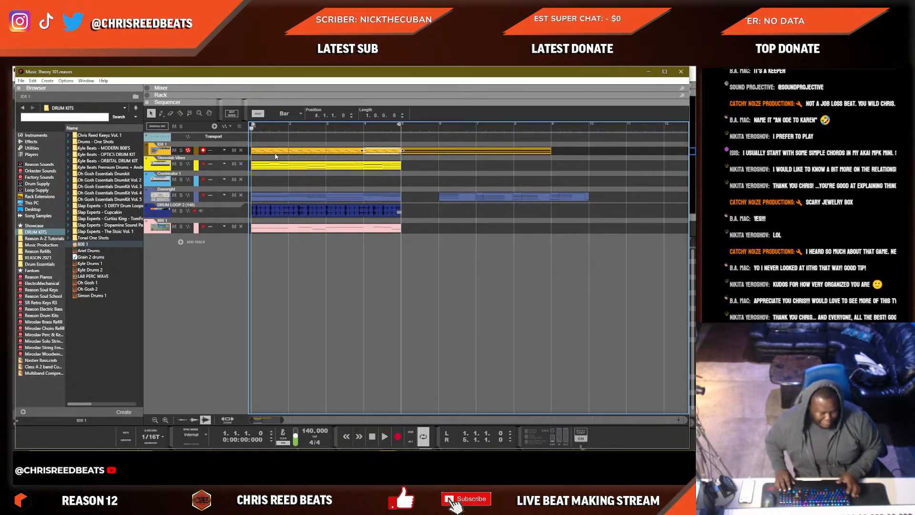
key("space")
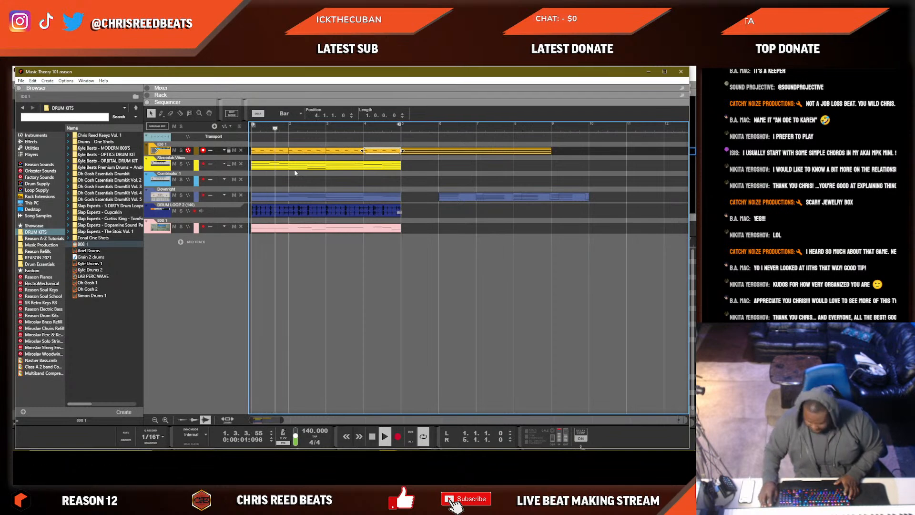
left_click(301, 187)
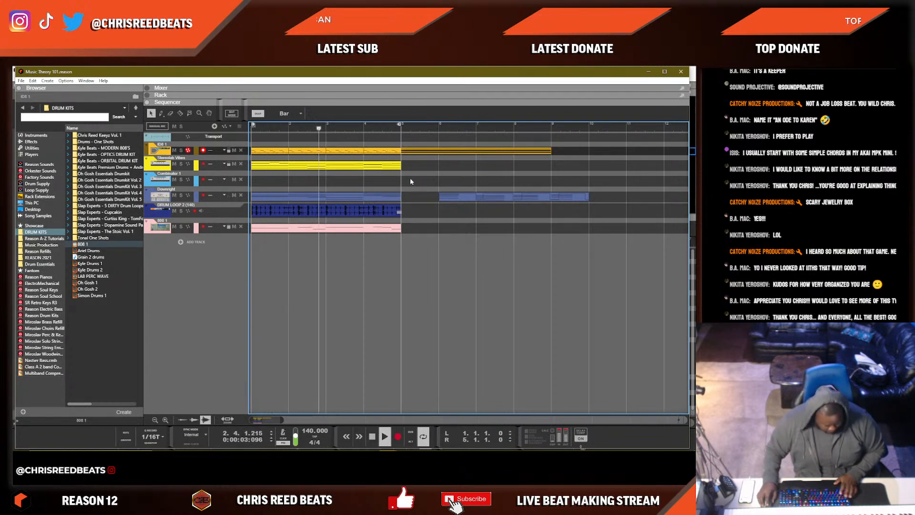
key("F5")
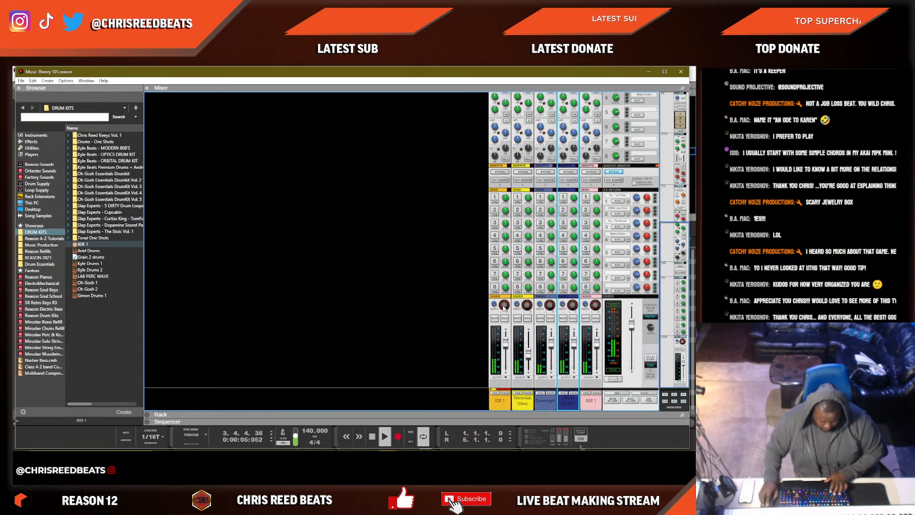
key("F7")
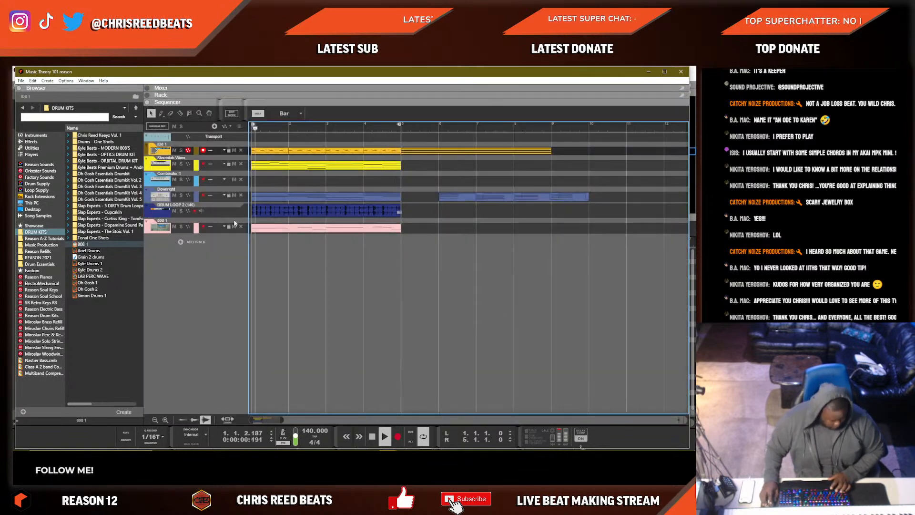
Open the 808 clip for editing and delete the last G#2 note at the end of bar 4.
double_click(386, 229)
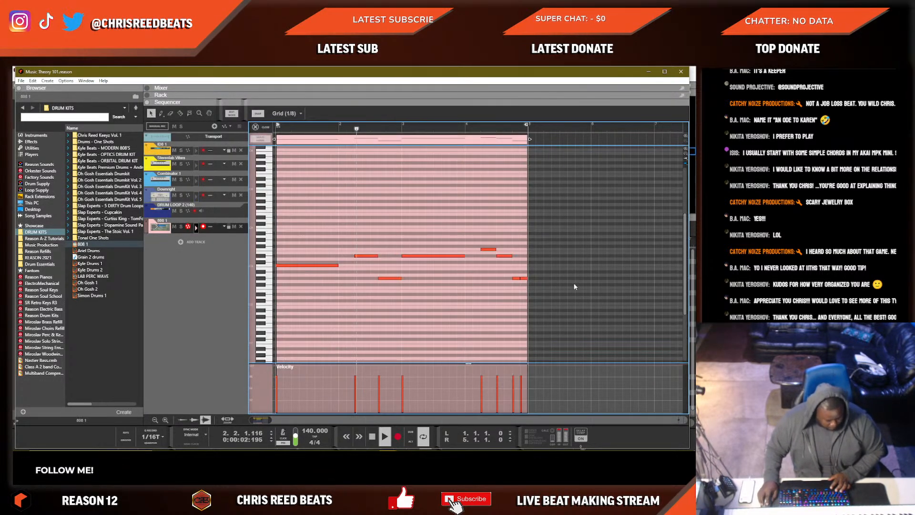
left_click_drag(510, 275, 509, 275)
key("h")
key("h")
key("h")
key("h")
key("h")
key("h")
key("h")
key("h")
key("h")
key("h")
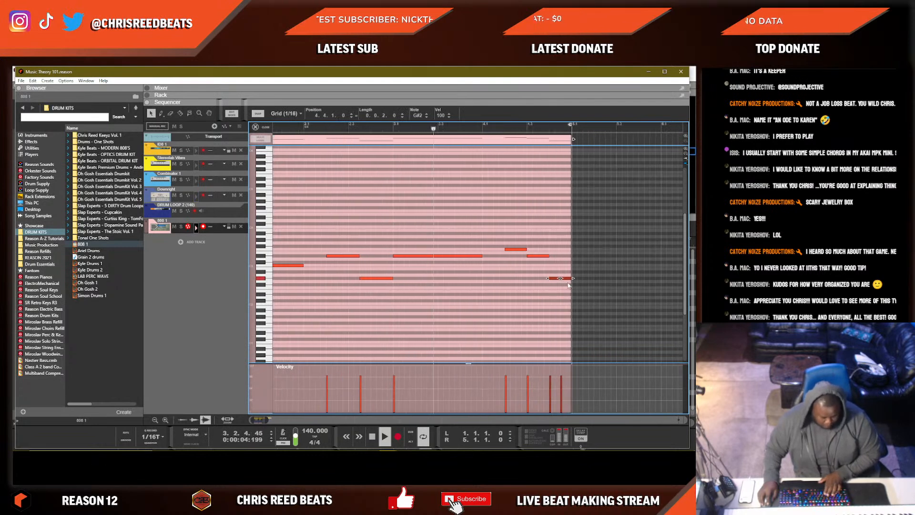
key("g")
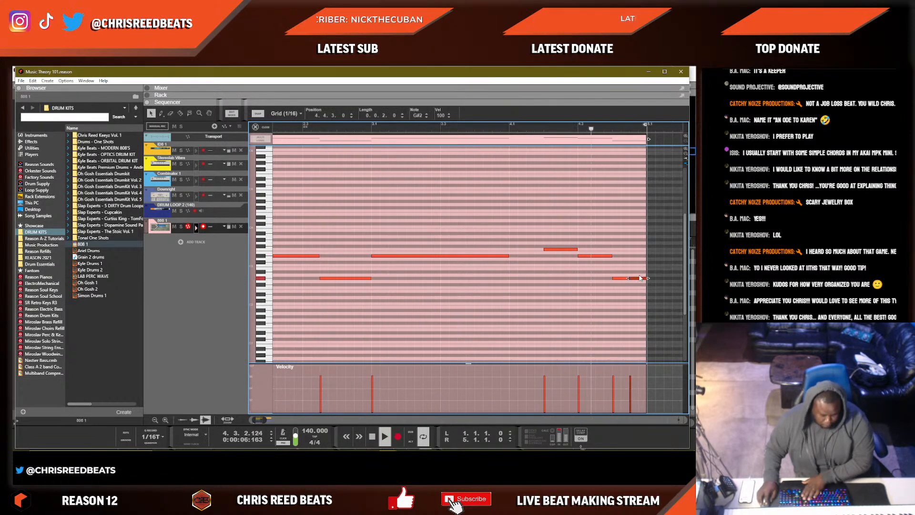
key("Delete")
key("KP_8")
key("KP_8")
key("KP_8")
key("KP_7")
Shorten the G#2 note on beat 4 of bar 4 to one sixteenth and duplicate it twice on a 1/16T grid, then replay the loop.
left_click(531, 276)
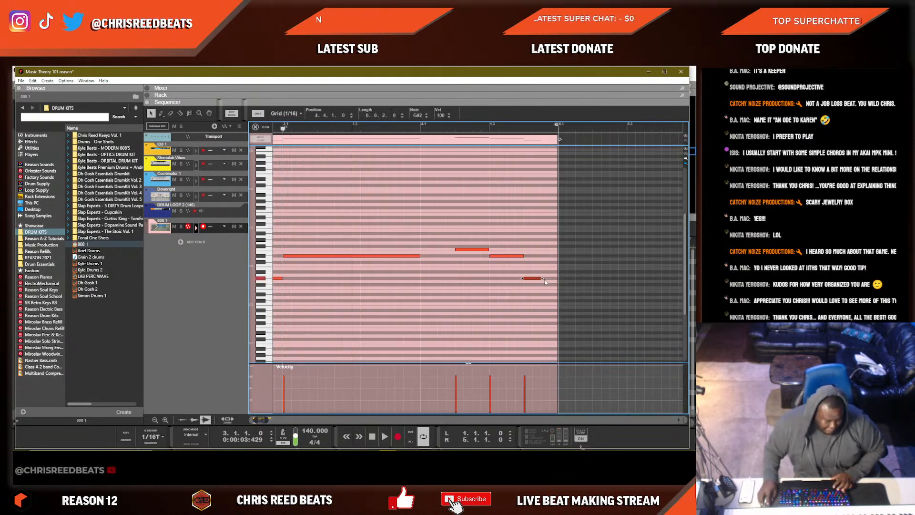
left_click(293, 113)
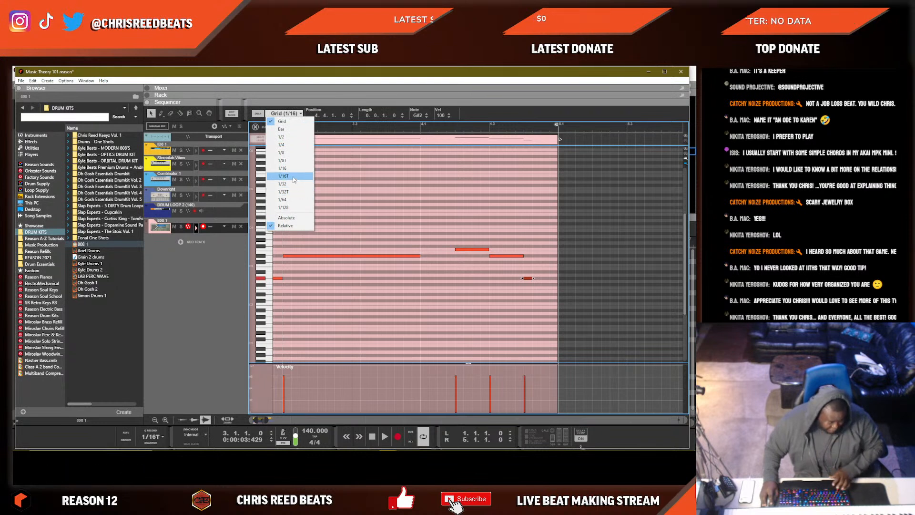
left_click(295, 176)
key("ctrl+d")
key("ctrl+d")
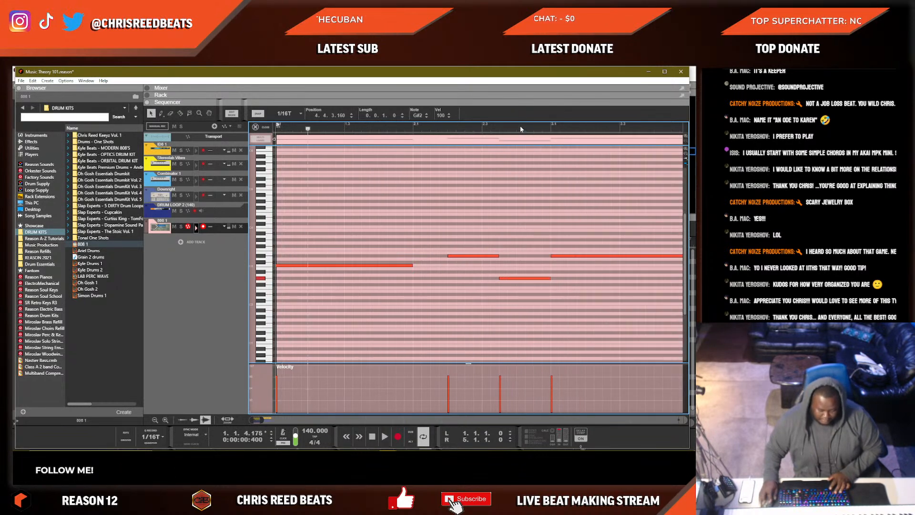
key("shift+Return")
key("shift+Return")
key("space")
Bring up the 808's sampler in the rack and try out its pitch bend wheel.
key("F6+F7")
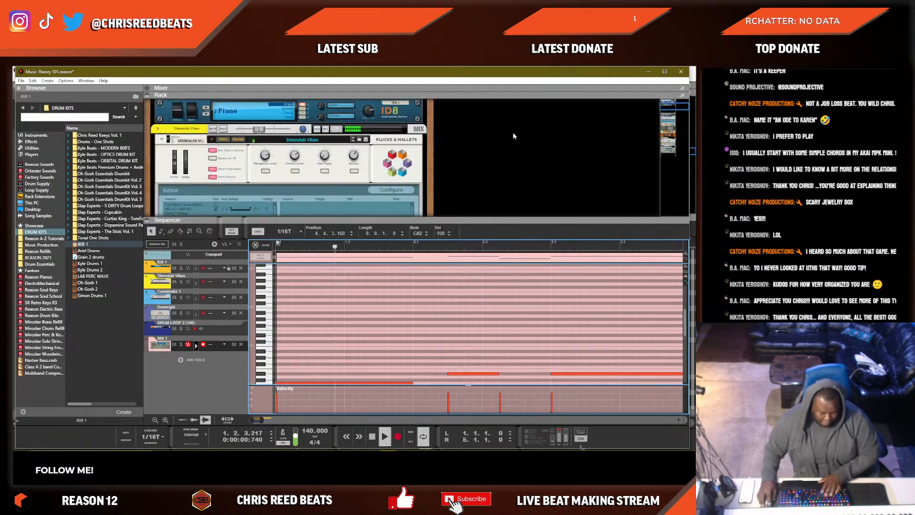
scroll(355, 155, "down", 10)
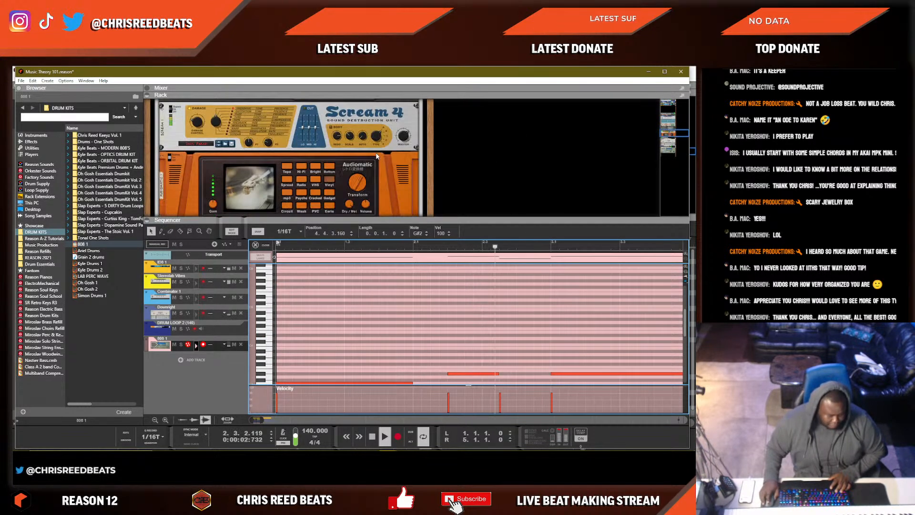
scroll(385, 155, "down", 6)
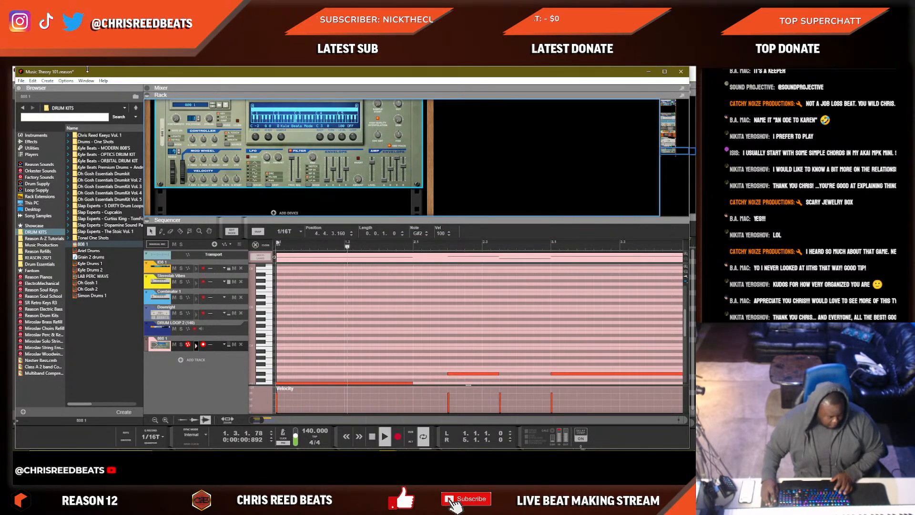
right_click(173, 172)
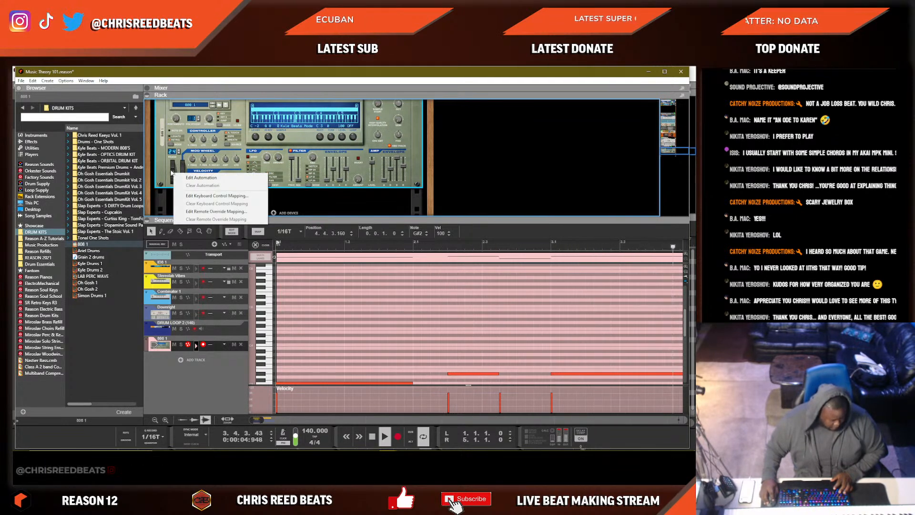
left_click(172, 172)
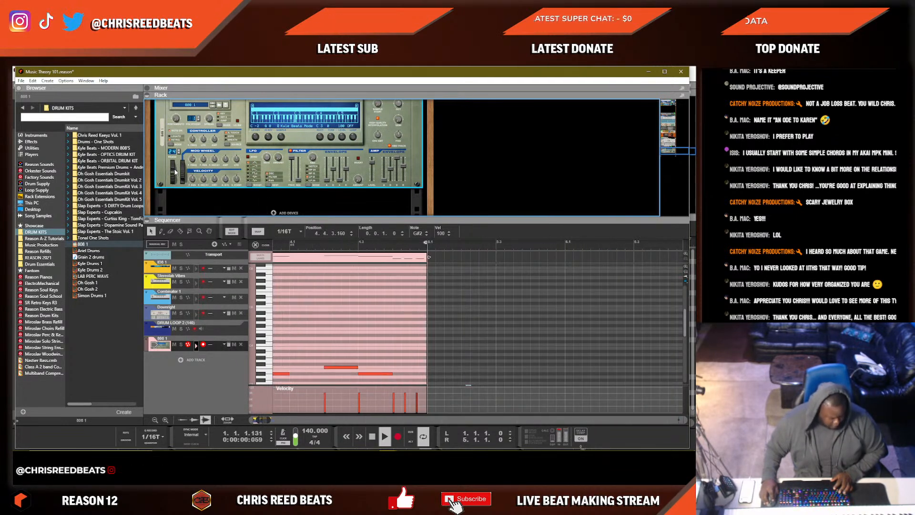
left_click_drag(174, 185, 176, 177)
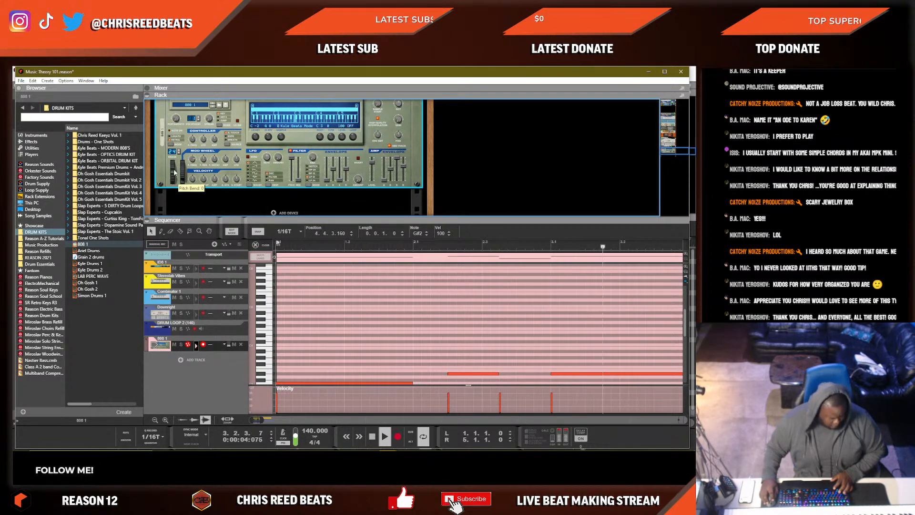
Record a pitch bend on the 808 at the end of bar 2, save the song and close the clip editor.
key("KP_0")
key("KP_0")
key("space")
key("KP_Multiply")
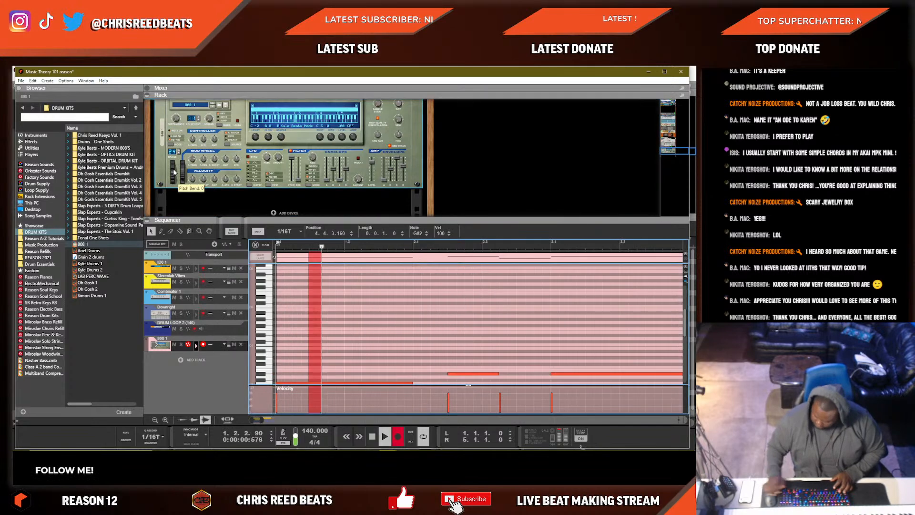
left_click_drag(175, 174, 173, 173)
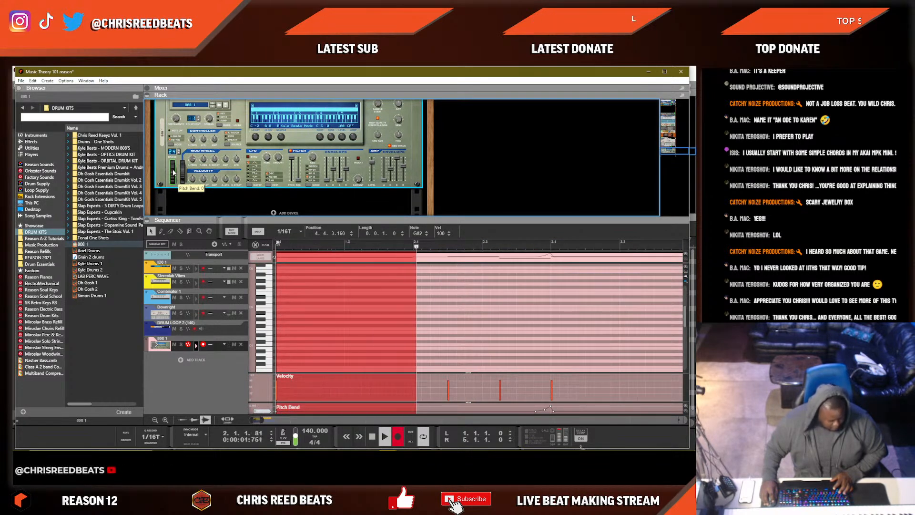
key("space")
key("ctrl+s")
key("space")
key("Escape")
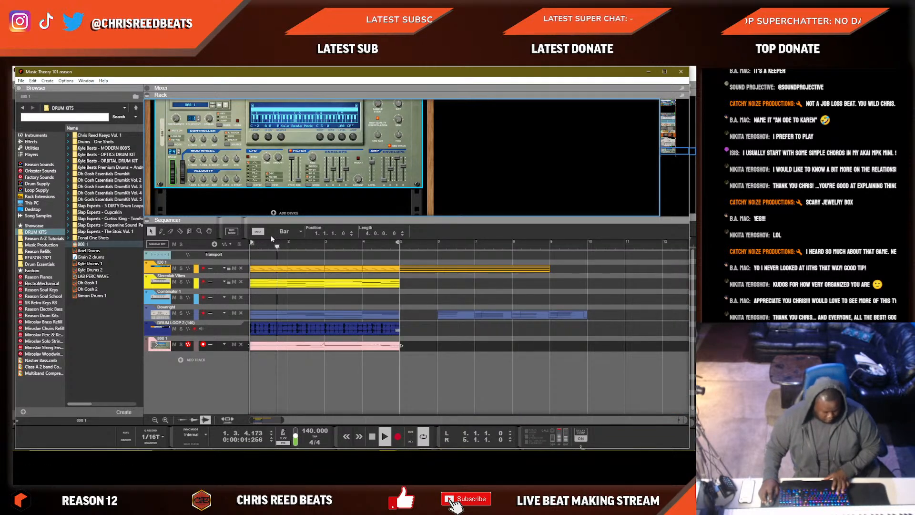
Lower the ID8 piano channel's mixer level slightly.
key("F5")
left_click_drag(510, 352, 508, 352)
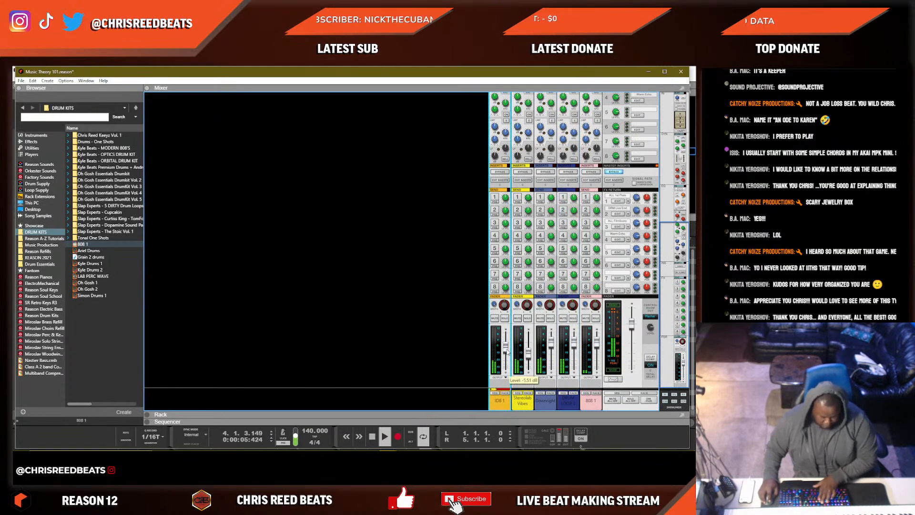
key("F7")
Bring up the ID8 piano in the rack and check its sound parameters and level during playback.
key("F6")
scroll(329, 249, "up", 8)
scroll(323, 249, "up", 8)
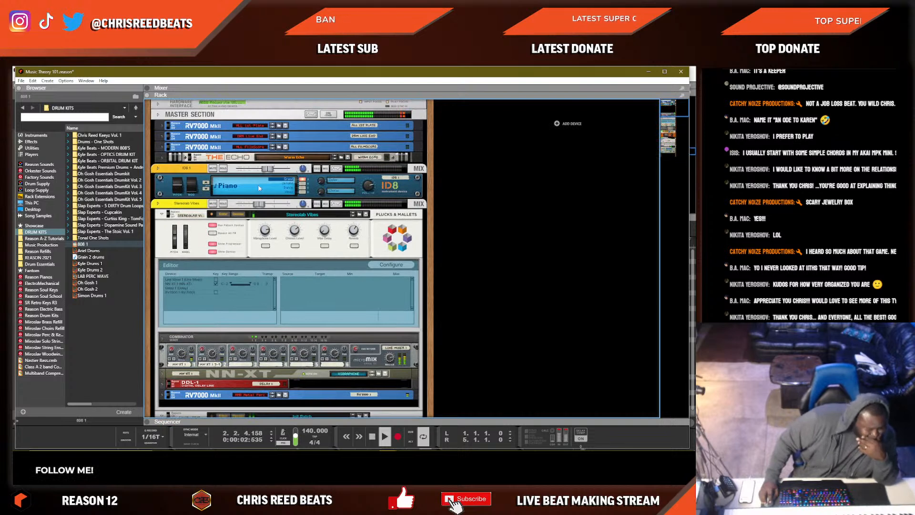
left_click(303, 190)
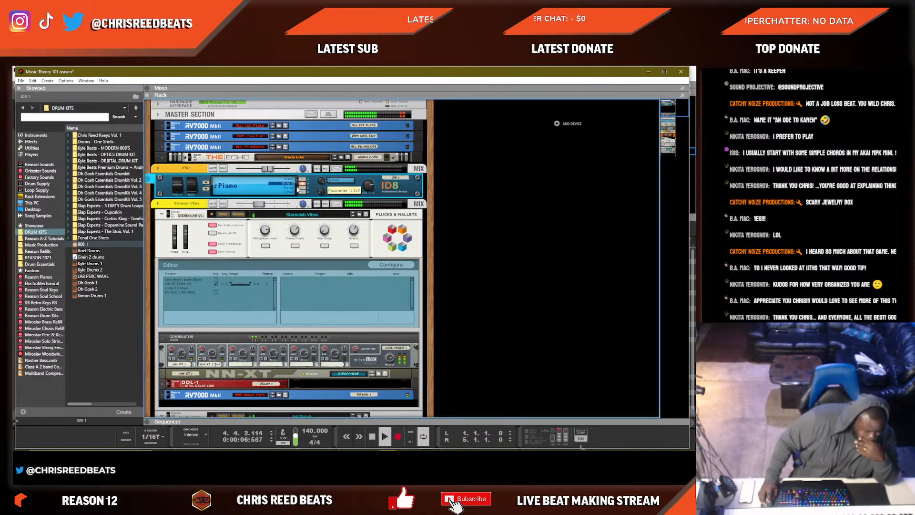
left_click(223, 169)
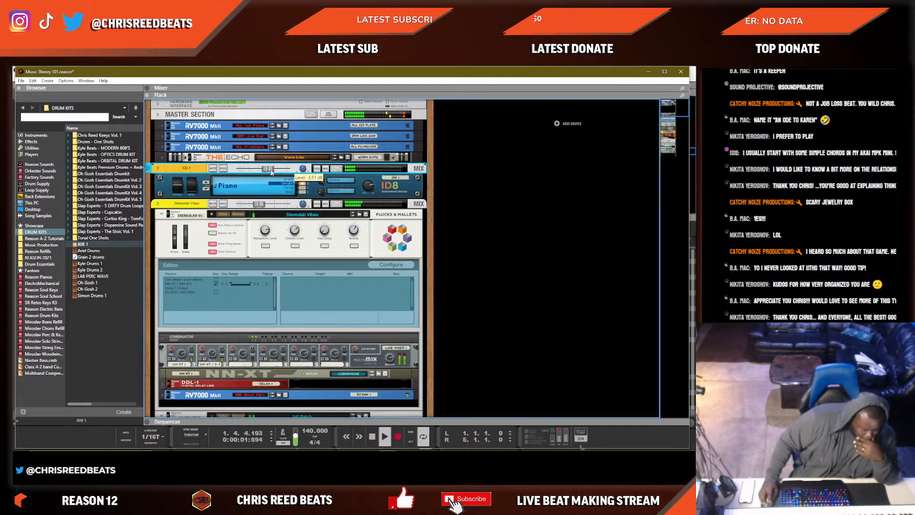
left_click_drag(380, 193, 367, 192)
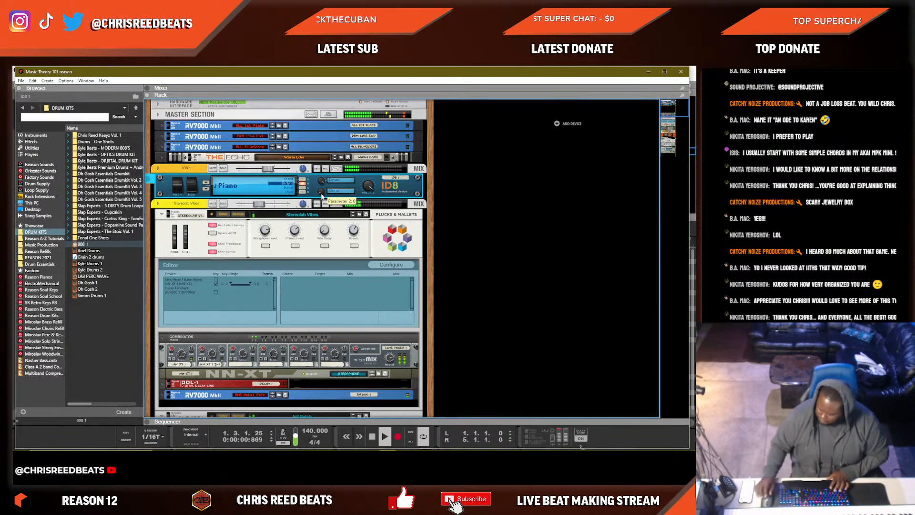
Duplicate the vibes, Downright, drum loop and 808 clips twice and set the loop end to bar 13.
key("F7")
left_click_drag(565, 241, 426, 151)
key("Delete")
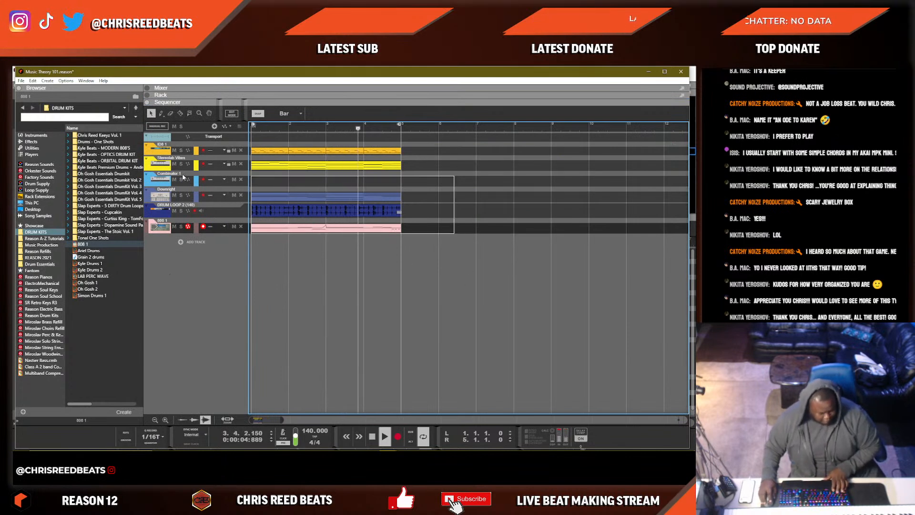
key("ctrl+d")
key("ctrl+d")
key("l")
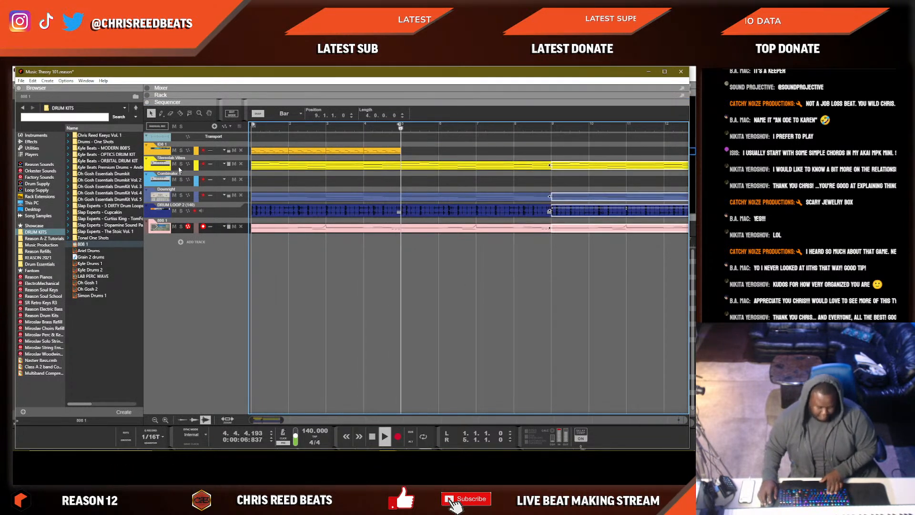
scroll(358, 223, "down", 1)
scroll(357, 223, "down", 4)
left_click(442, 125, "alt")
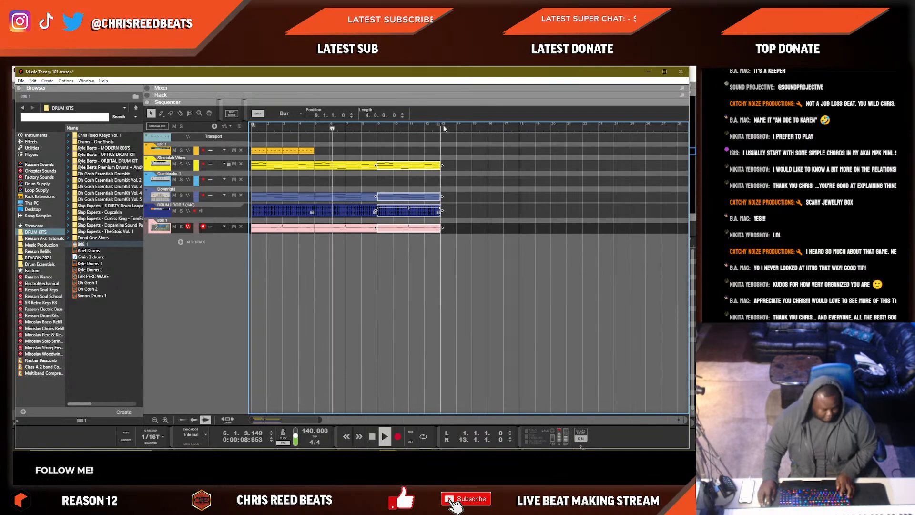
Duplicate the last eight bars of every part except the piano and set the loop end to bar 21.
left_click(455, 266)
left_click_drag(510, 257, 296, 176)
left_click_drag(491, 258, 312, 159)
key("ctrl+d")
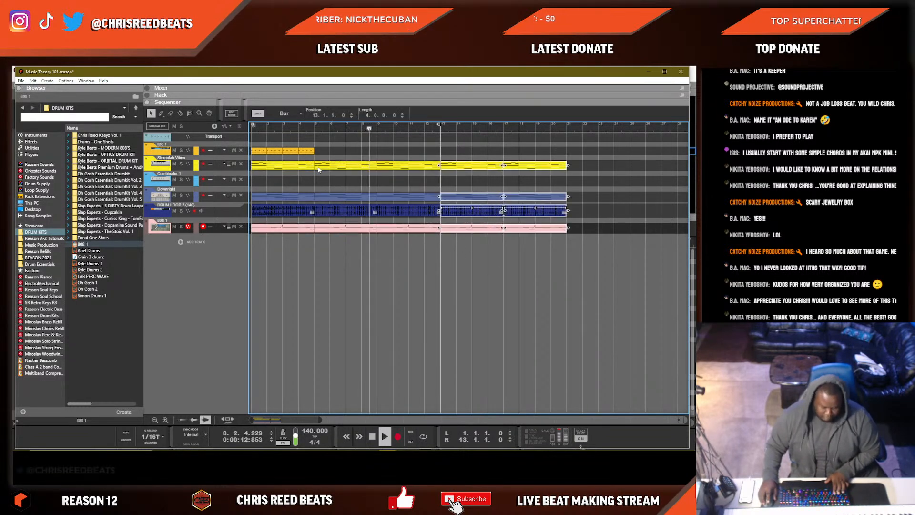
left_click(567, 126, "alt")
left_click(590, 160)
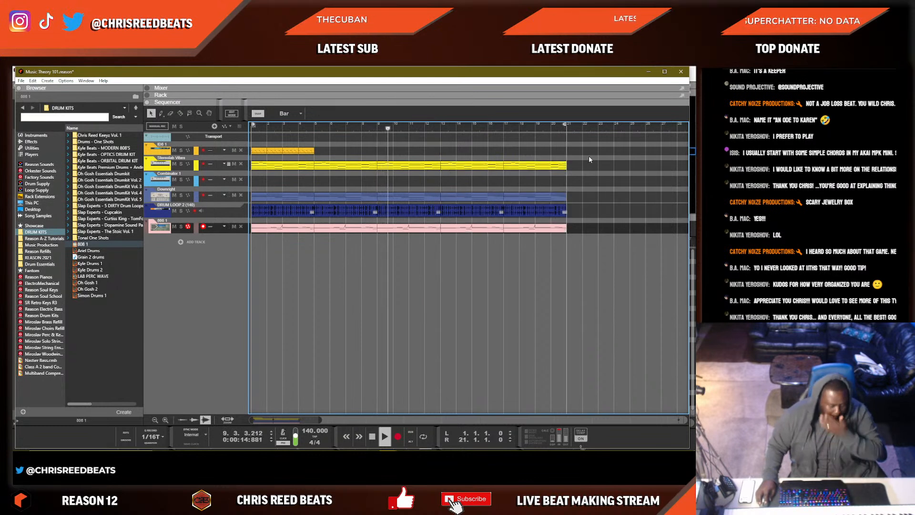
Select the Combinator 1 track for playing, unmute the drum loop and replay the song from the start.
left_click(208, 177)
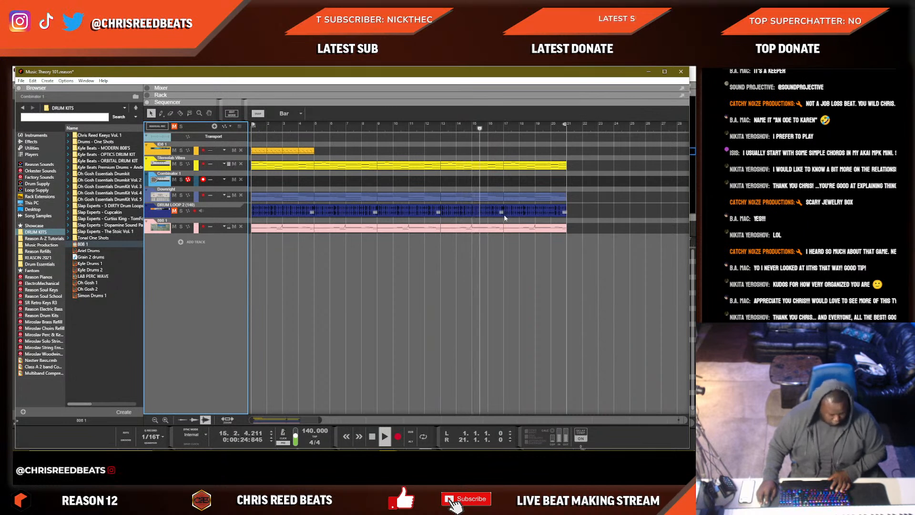
left_click(174, 210)
key("space")
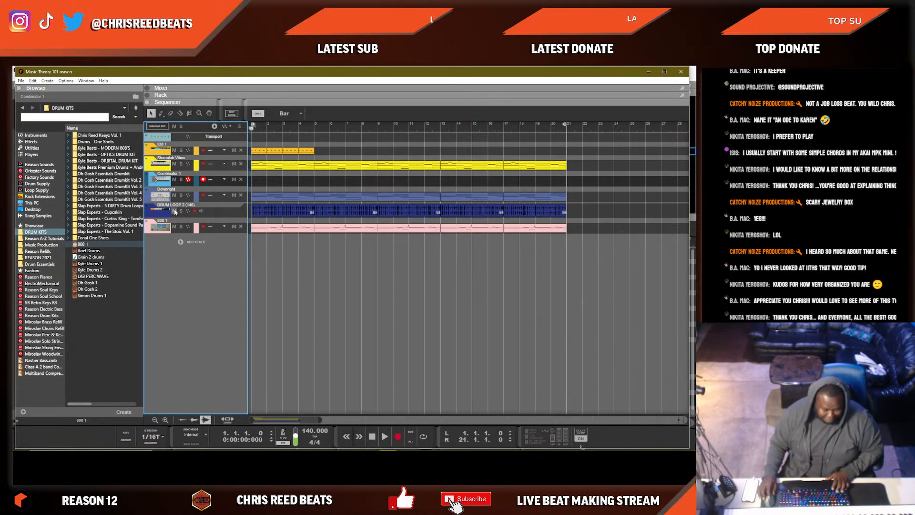
left_click(524, 290)
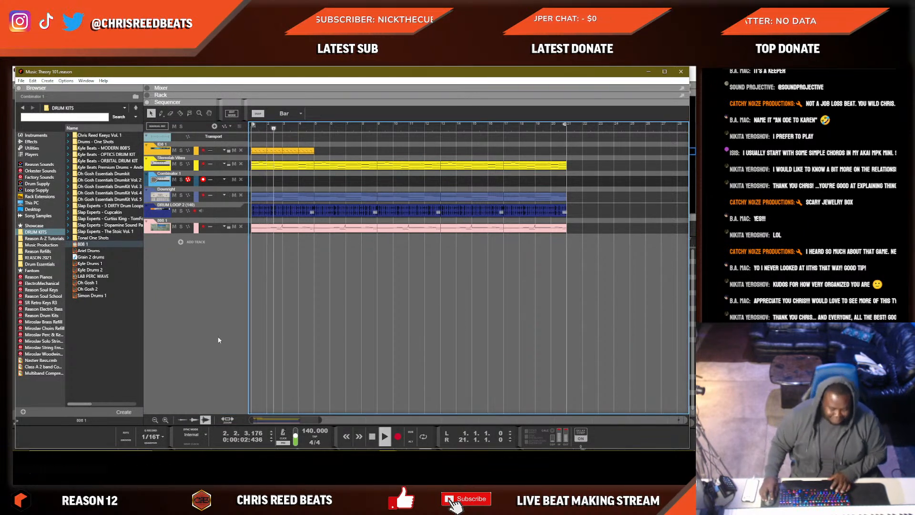
Add a new ID8 instrument track below the 808 track.
left_click(206, 246)
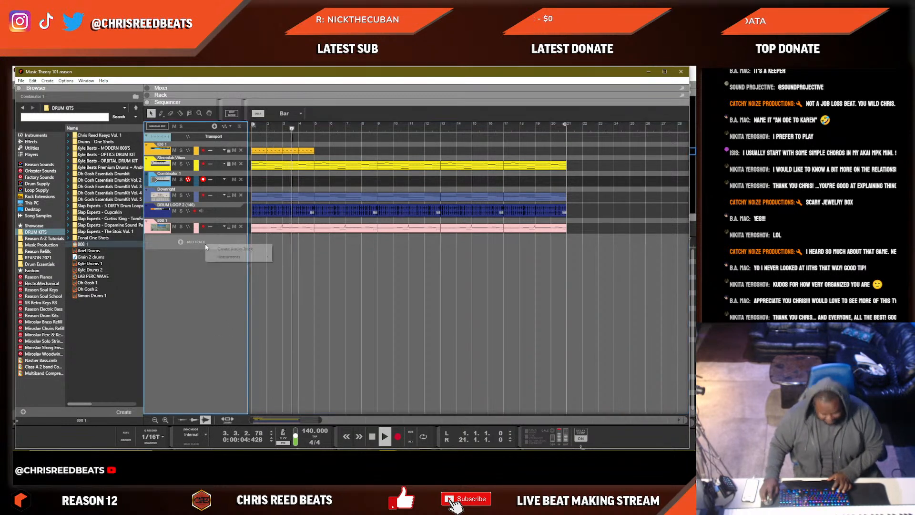
mouse_move(229, 257)
left_click(307, 265)
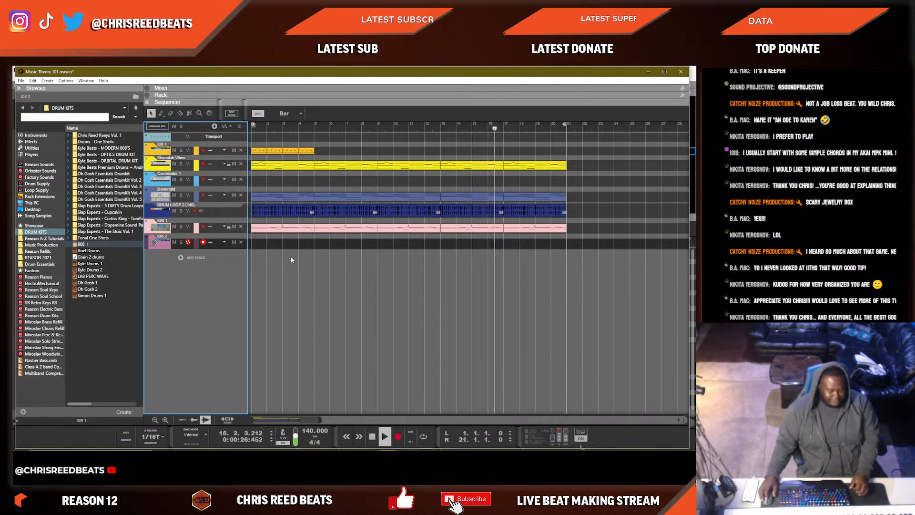
Search the Factory Sounds for "sleigh" and place the Bells_sleigh.aif sample on a new audio track at bar 2.
left_click(41, 165)
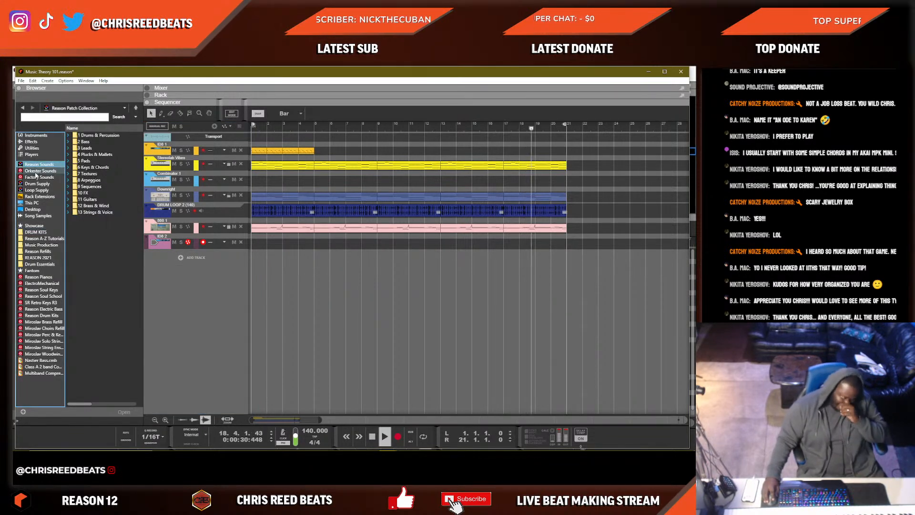
left_click(37, 177)
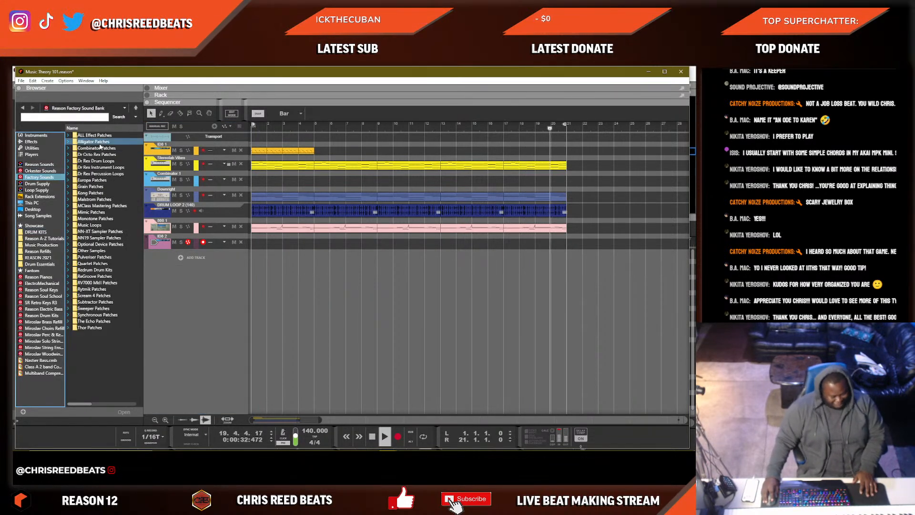
left_click(99, 118)
type("sleigh")
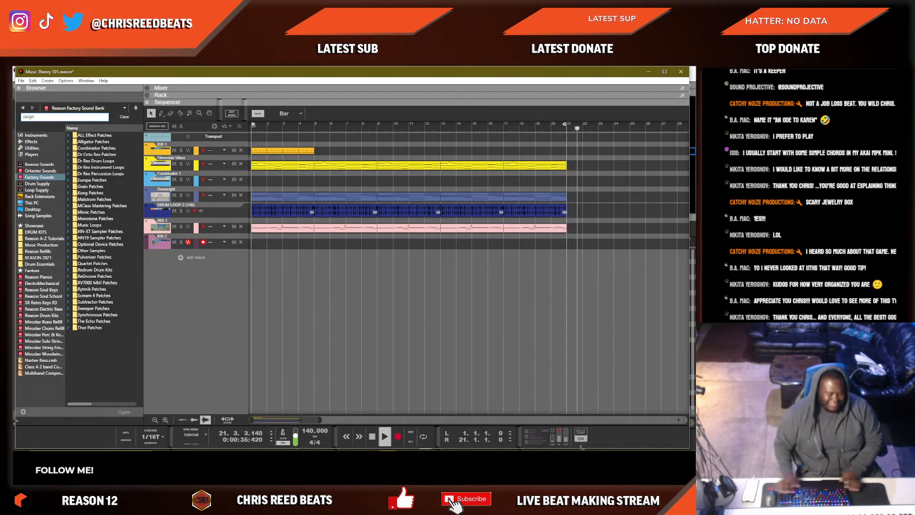
key("Return")
left_click(92, 143)
left_click_drag(92, 147, 272, 266)
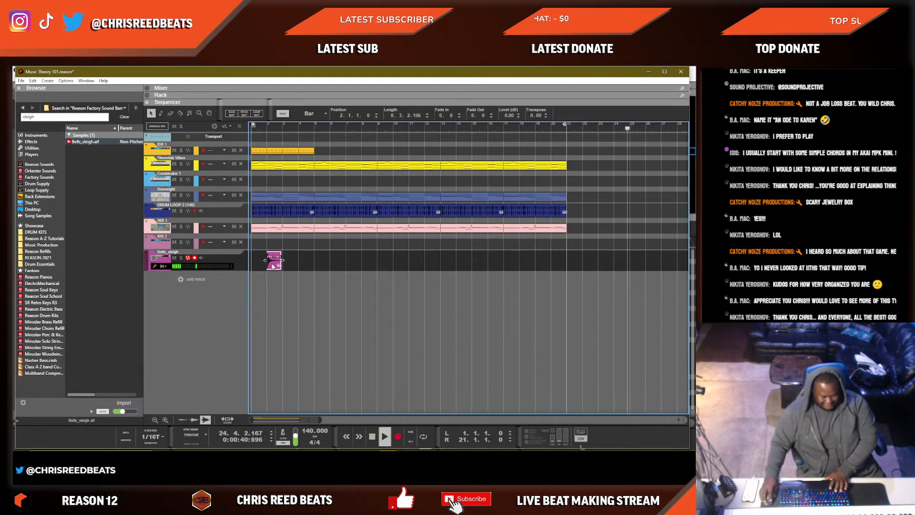
Disarm recording on the Bells_sleigh track and replay the song from the start, briefly checking the channel levels.
left_click(196, 258)
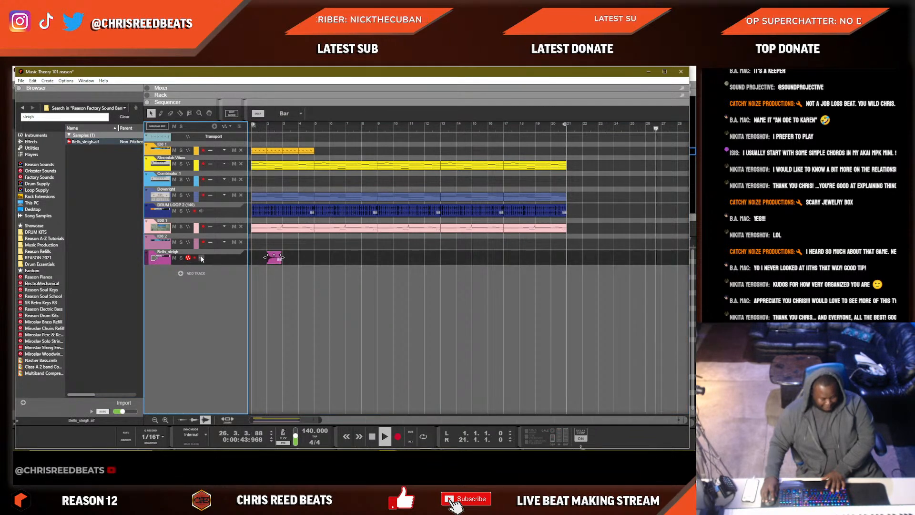
key("space")
key("KP_0")
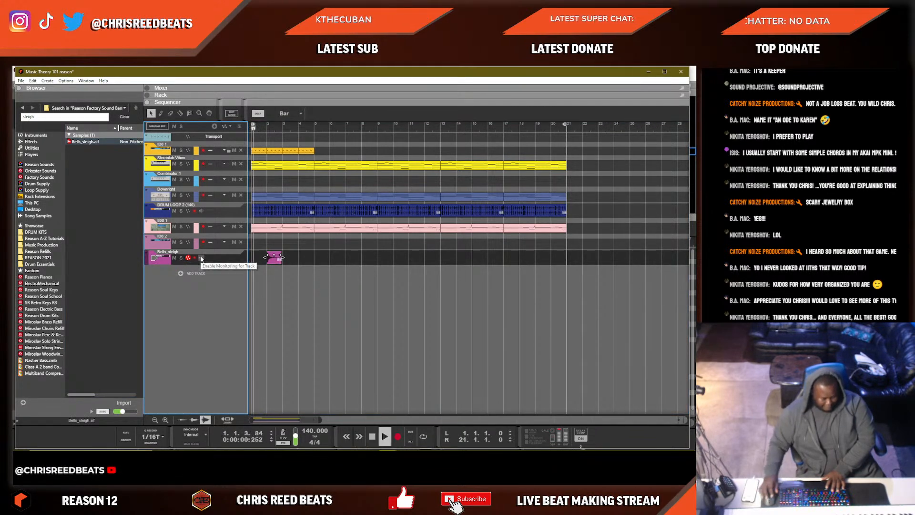
key("F5")
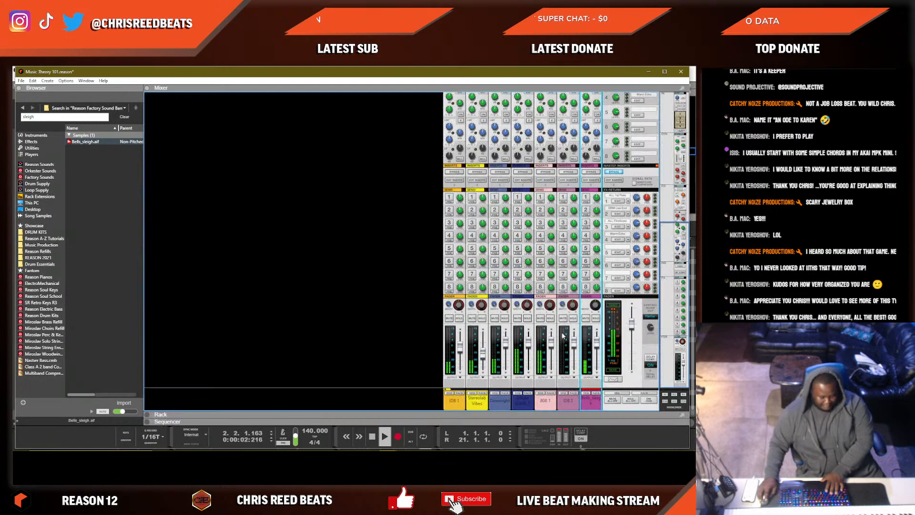
key("F7")
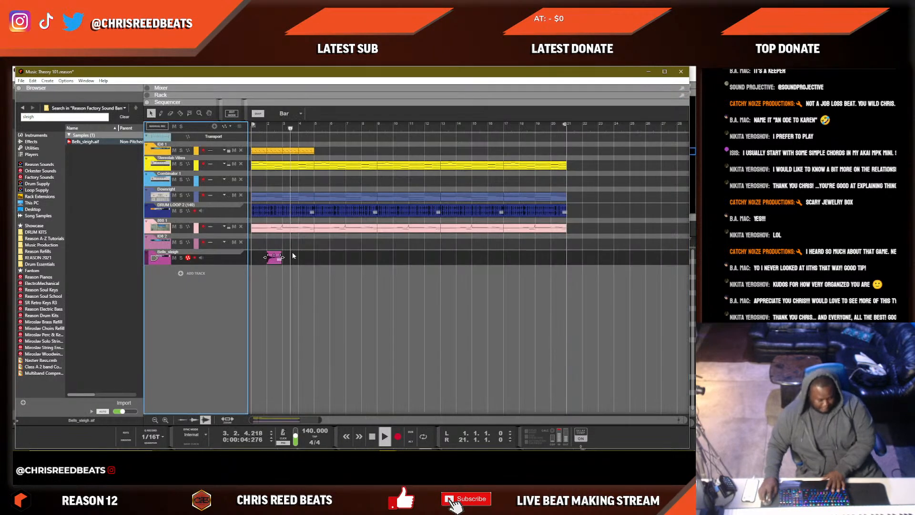
Move the sleigh bells clip to position 1.2.1.0 and replay from the start to hear its timing.
left_click_drag(321, 264, 253, 261)
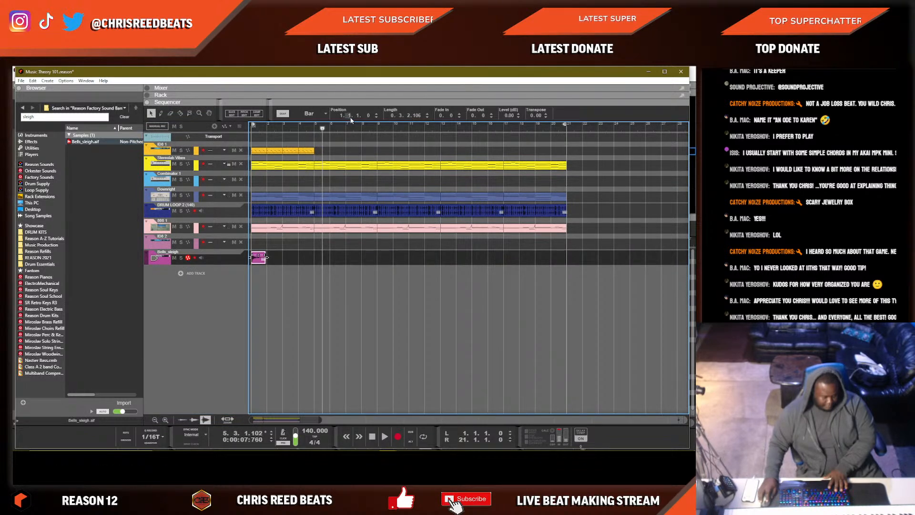
left_click_drag(357, 115, 357, 106)
key("shift+Return")
key("space")
key("space")
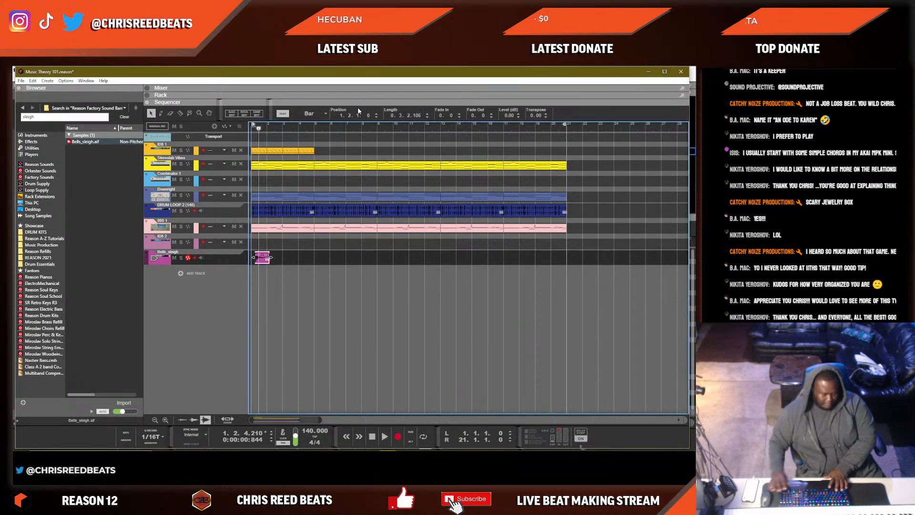
key("shift+Return")
key("space")
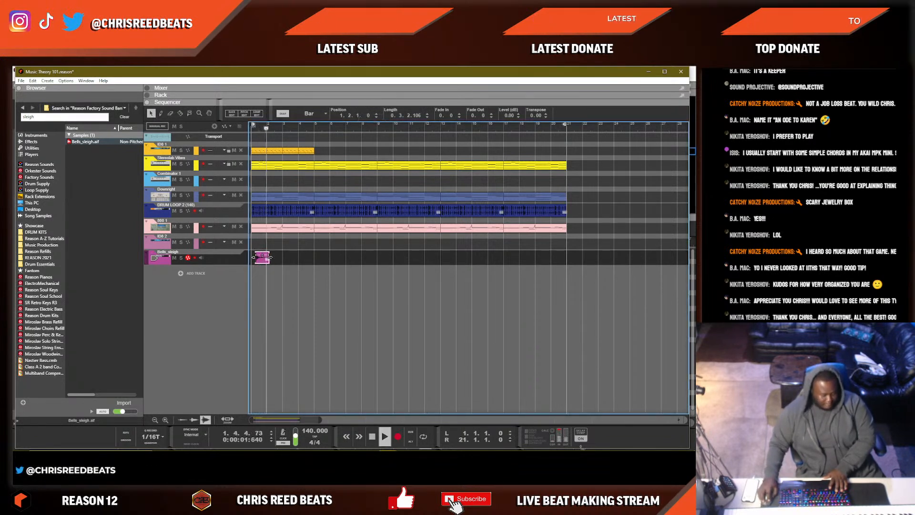
Repeat the sleigh bells clip once per bar for four bars, then duplicate that group four times to fill the loop.
key("ctrl+d")
key("ctrl+d")
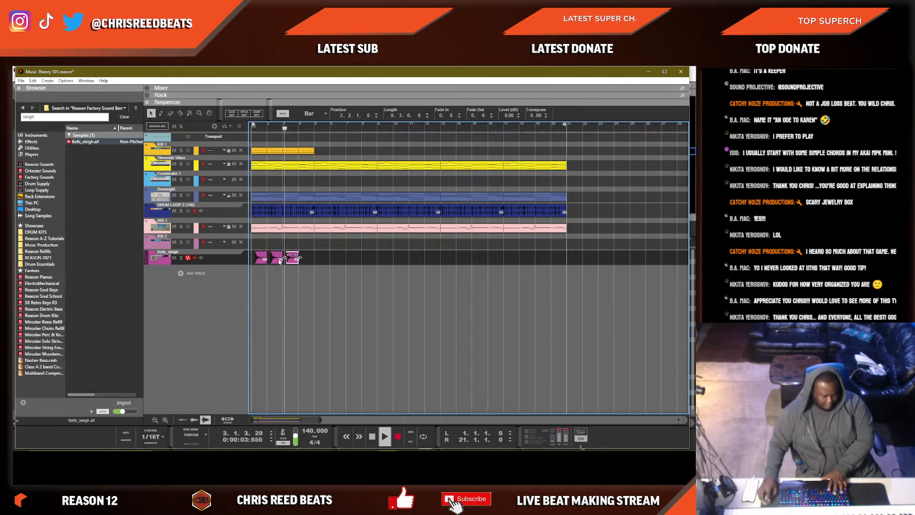
key("ctrl+d")
left_click_drag(339, 268, 215, 255)
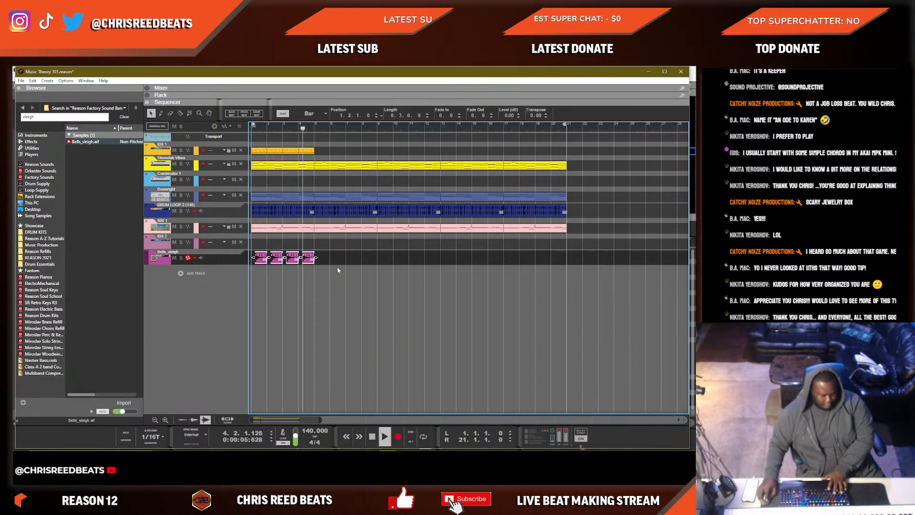
key("ctrl+d")
key("ctrl+d")
key("ctrl+d")
key("ctrl+d")
Add a DDL-1 Digital Delay Line to the Bells_sleigh channel and slightly lower the channel's level.
key("F6")
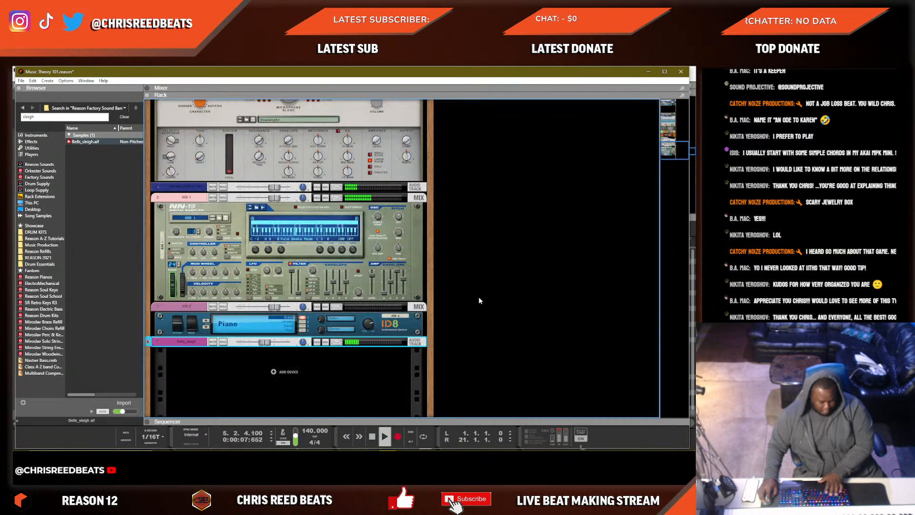
right_click(204, 343)
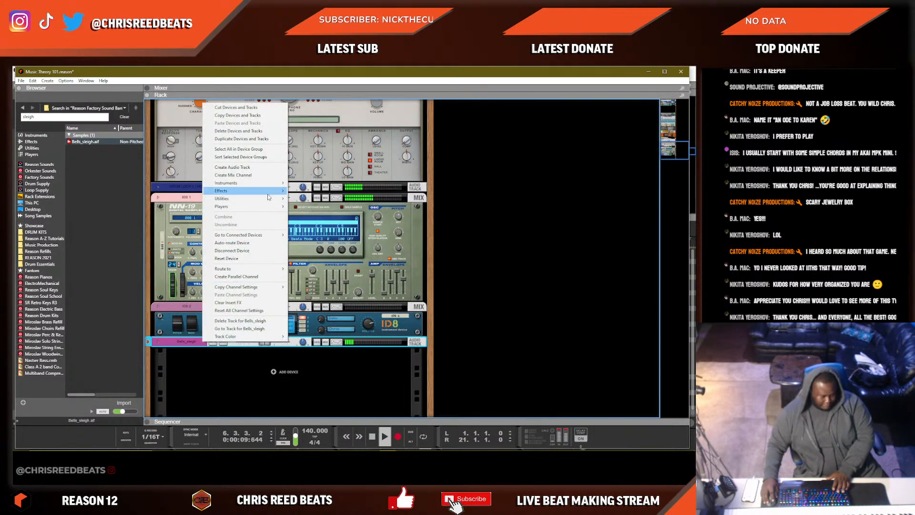
mouse_move(268, 190)
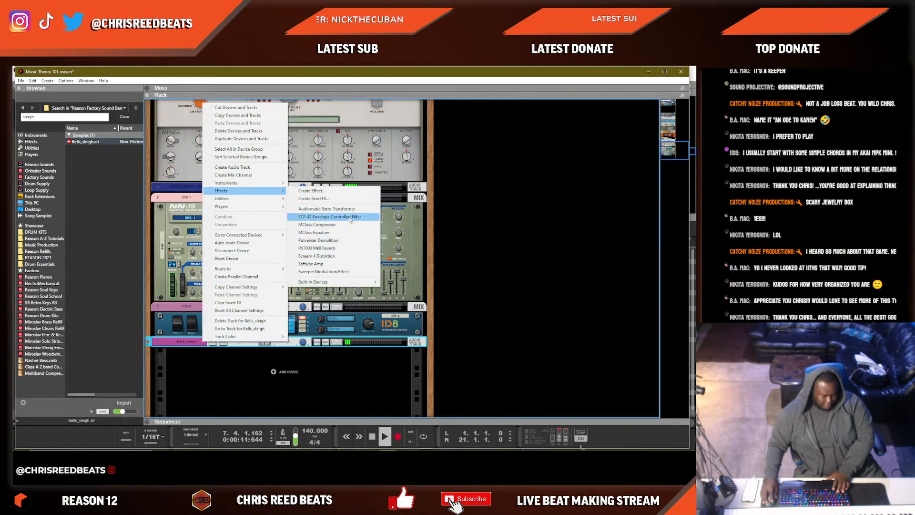
mouse_move(353, 282)
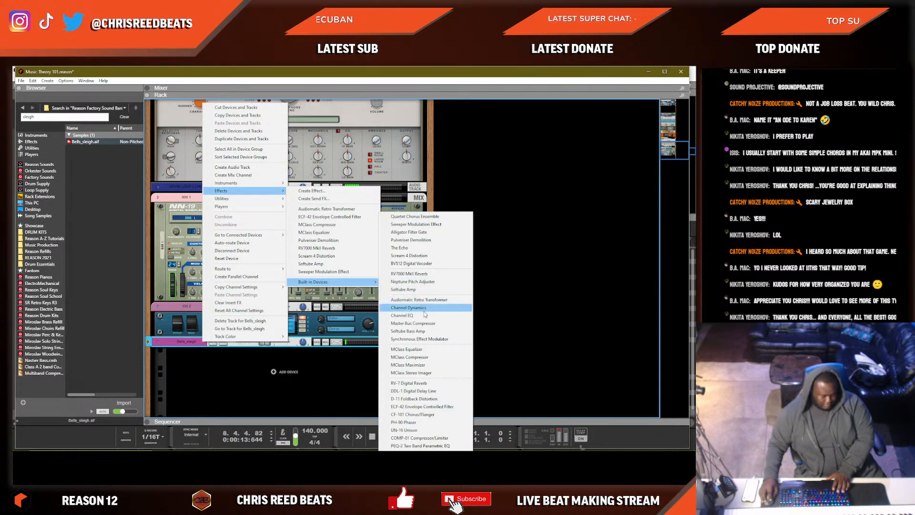
left_click(414, 391)
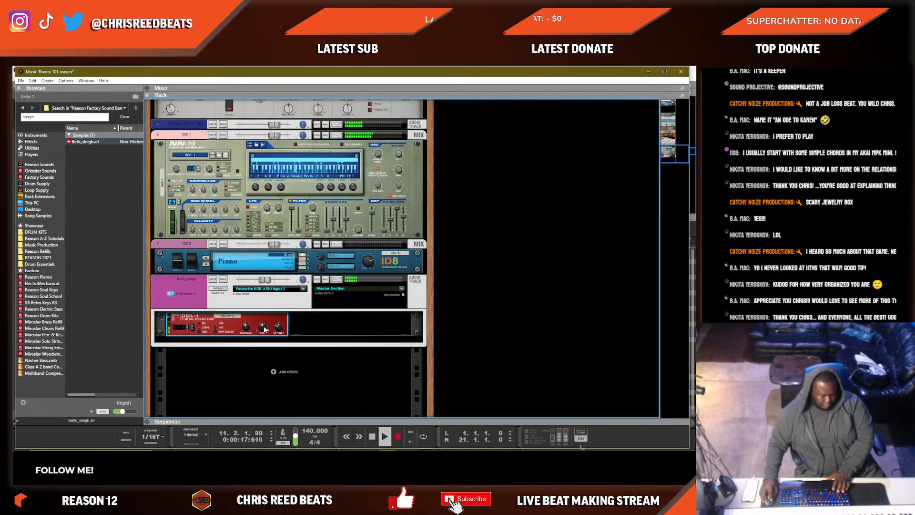
left_click_drag(266, 280, 262, 280)
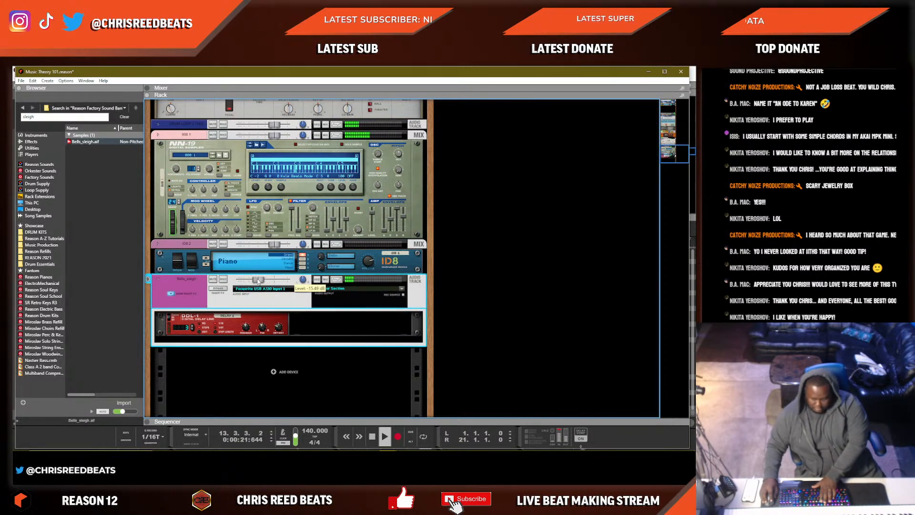
Return to the arrangement, deselect the sleigh bells clips and save the song.
key("F7")
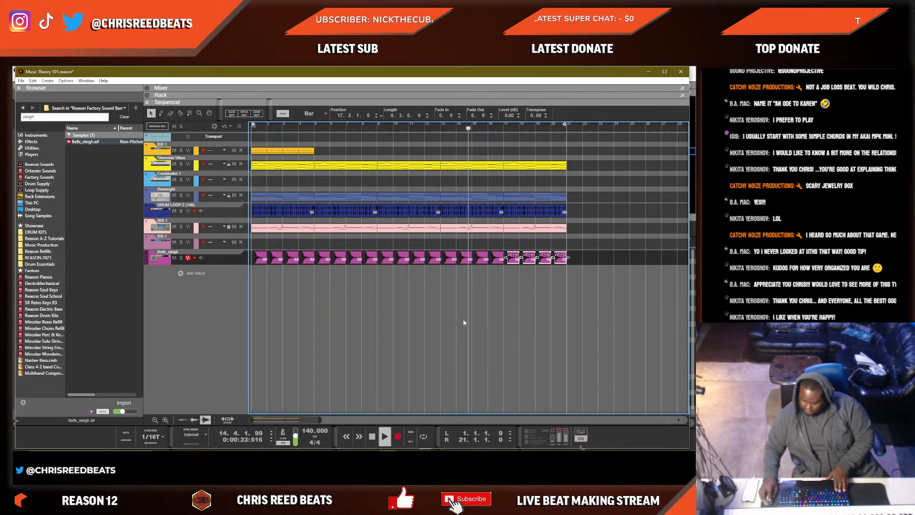
left_click(473, 328)
key("ctrl+s")
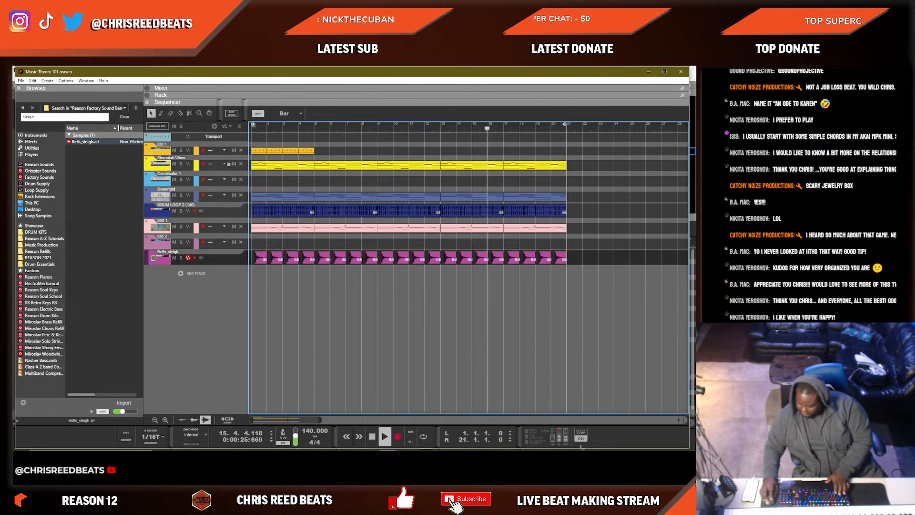
key("alt+Tab")
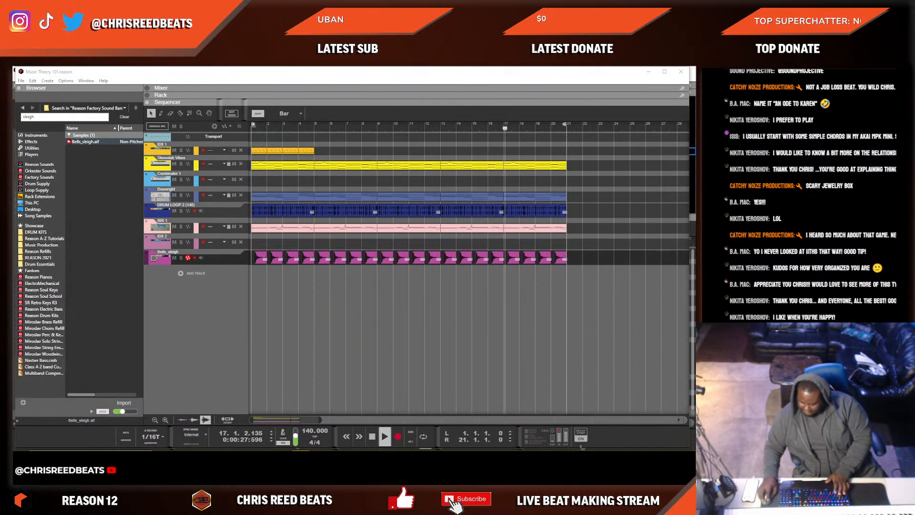
left_click(446, 318)
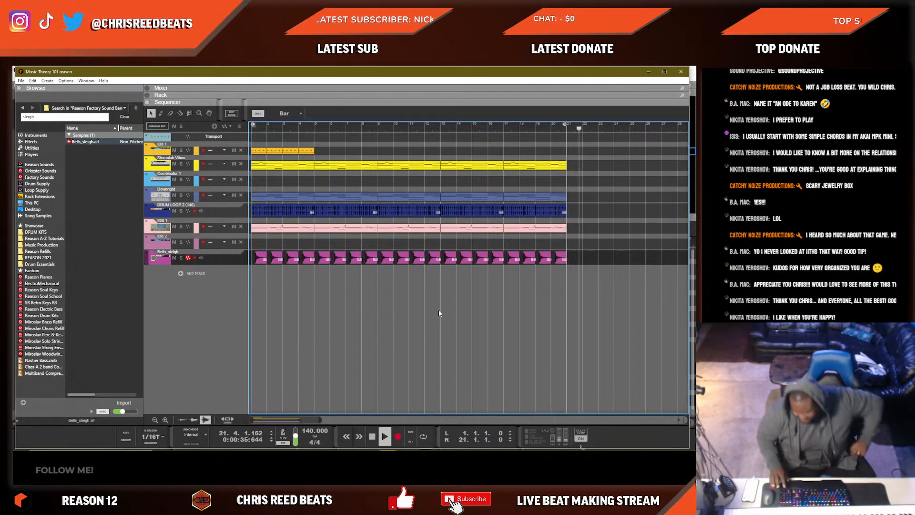
Restart playback from the beginning and select the ID8 2 track for playing.
key("KP_0")
key("KP_0")
key("KP_Enter")
left_click(202, 246)
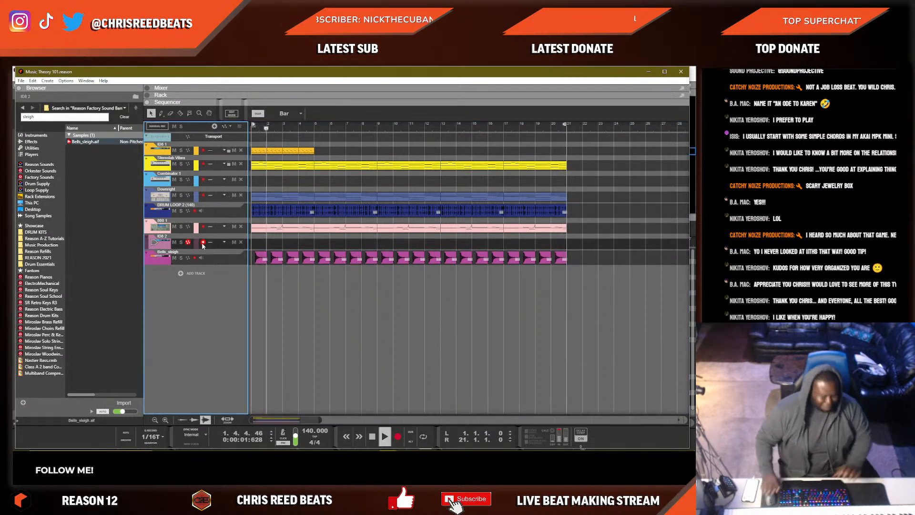